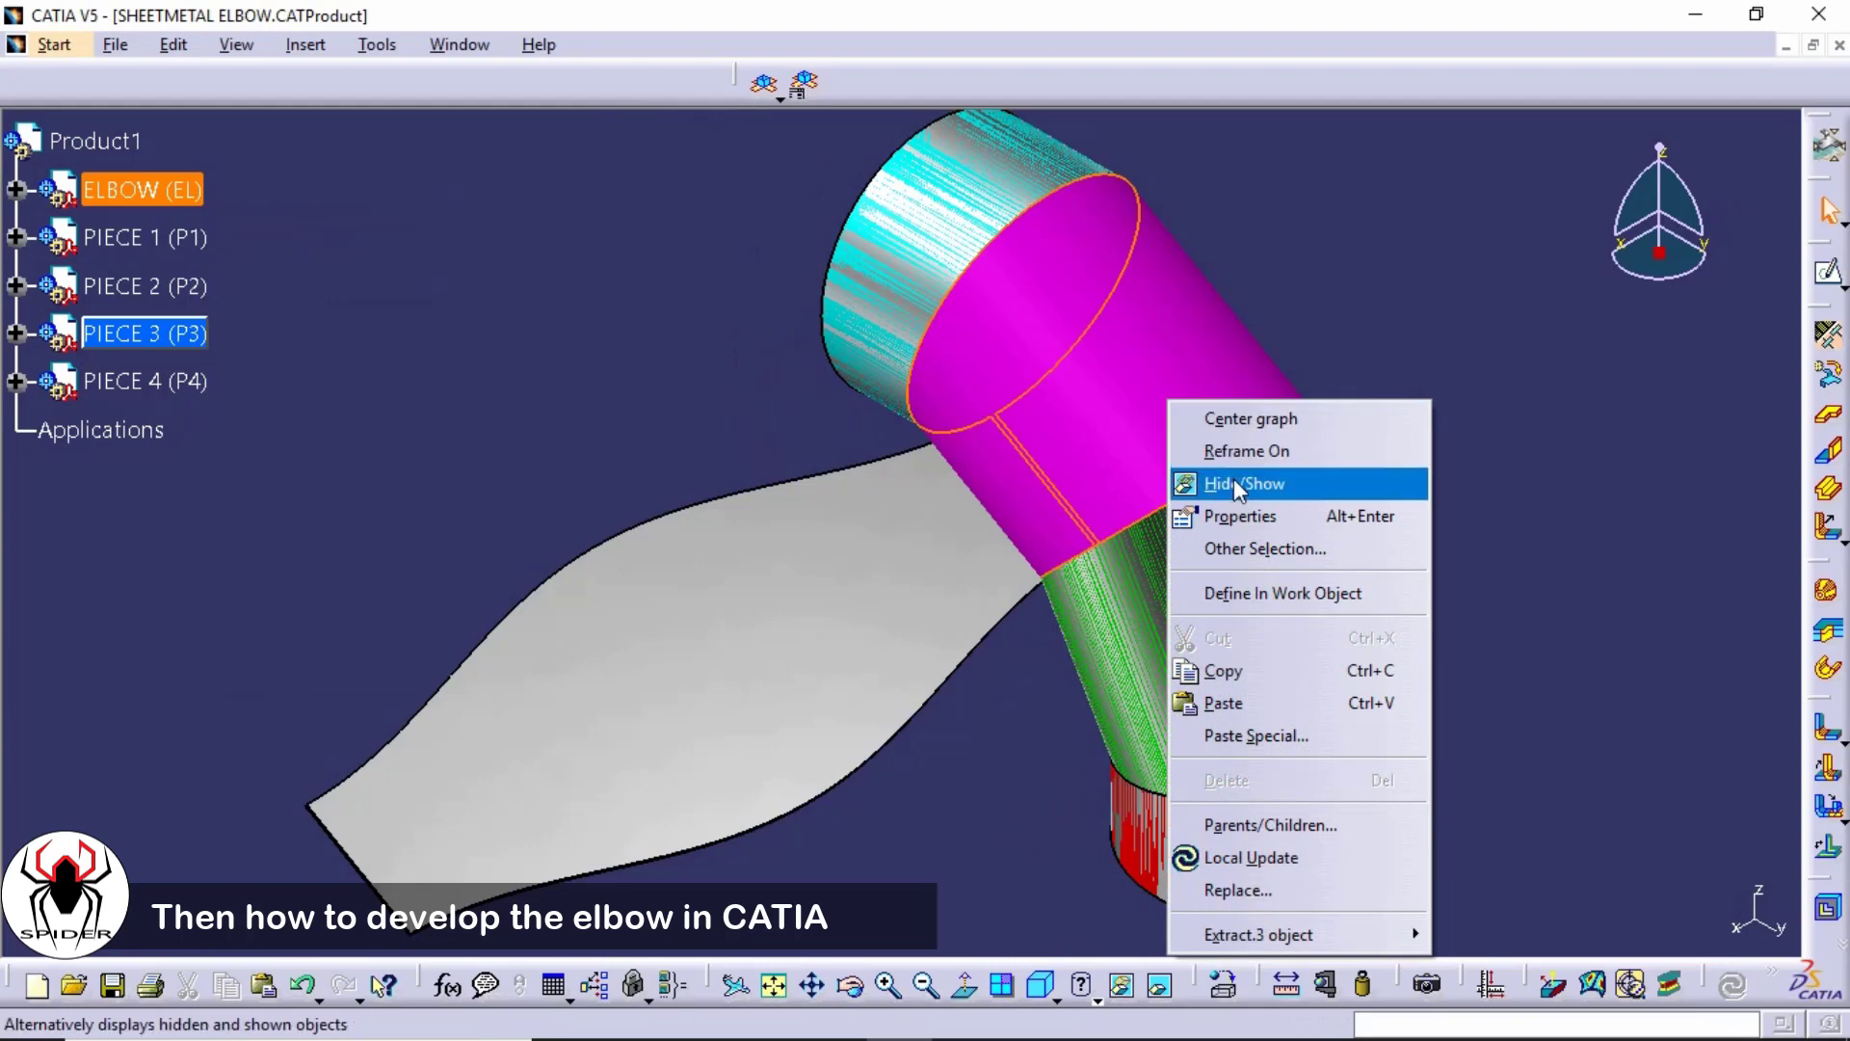
click(1236, 482)
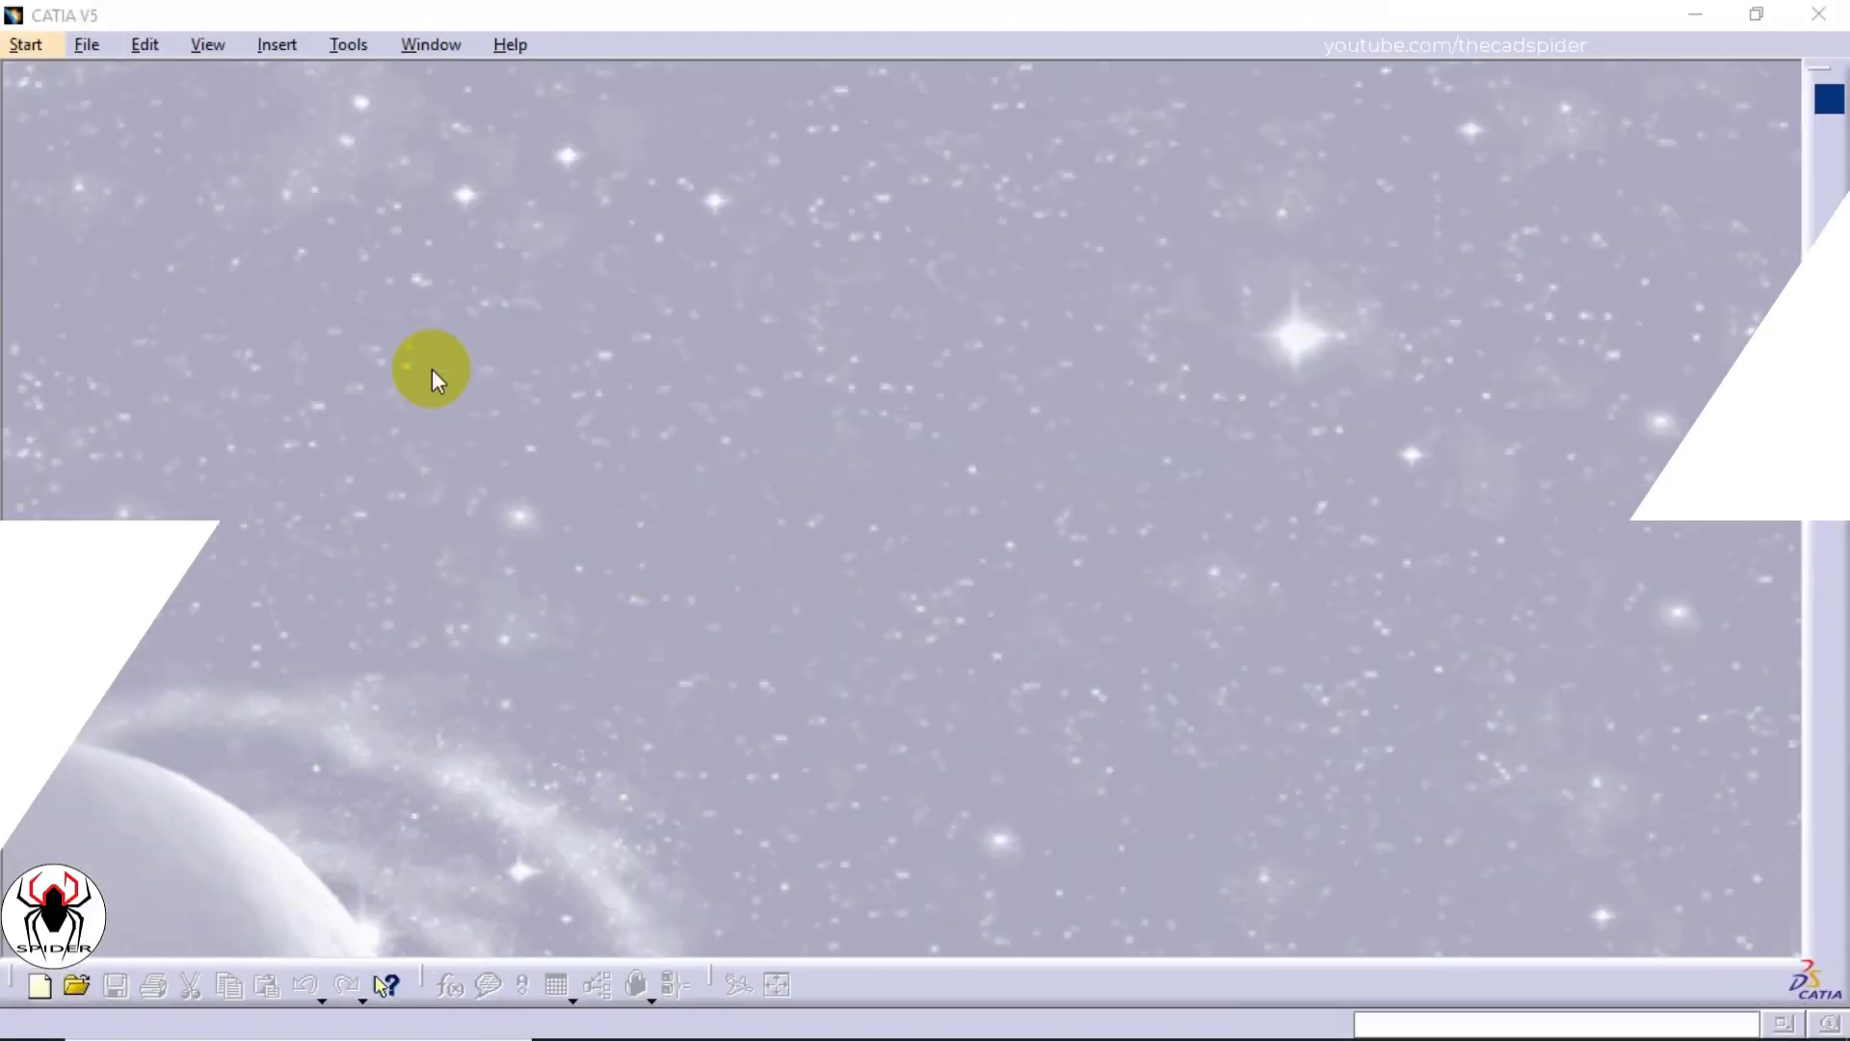
Step: Start a new product in the Assembly Design workbench
click(29, 44)
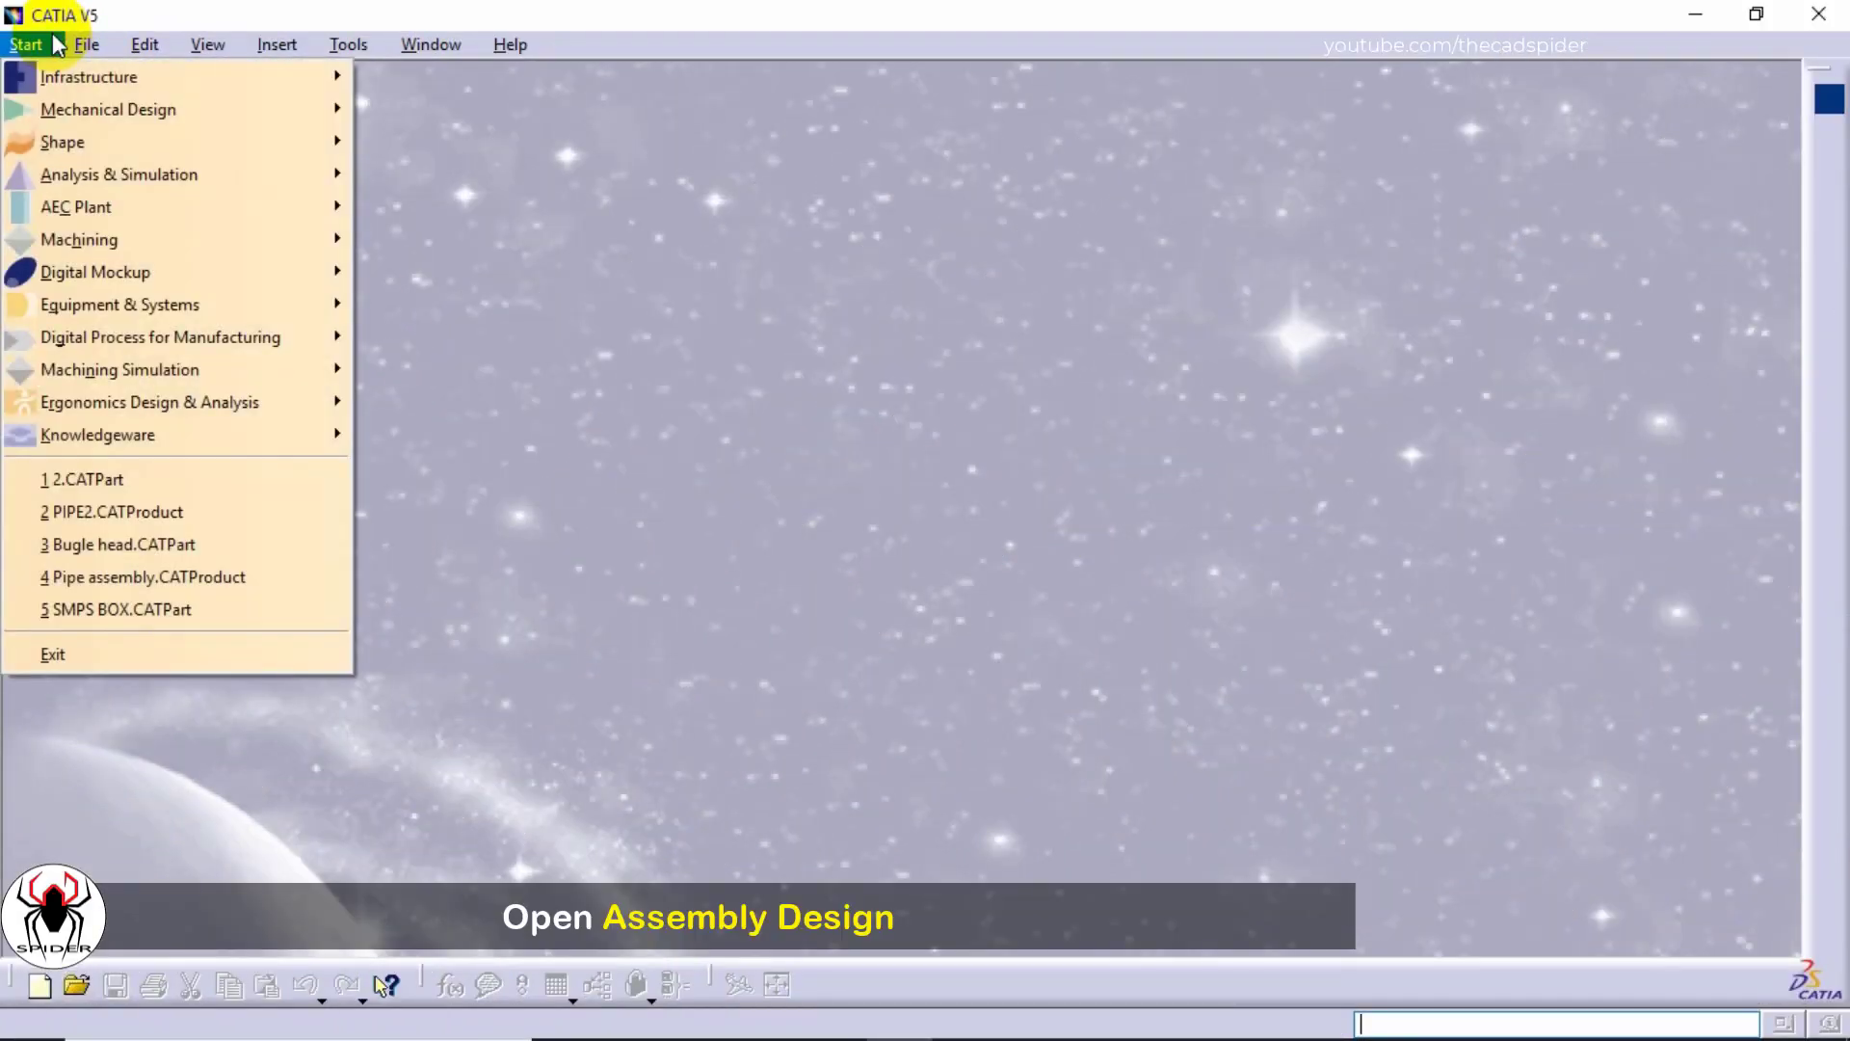
mouse_move(91, 116)
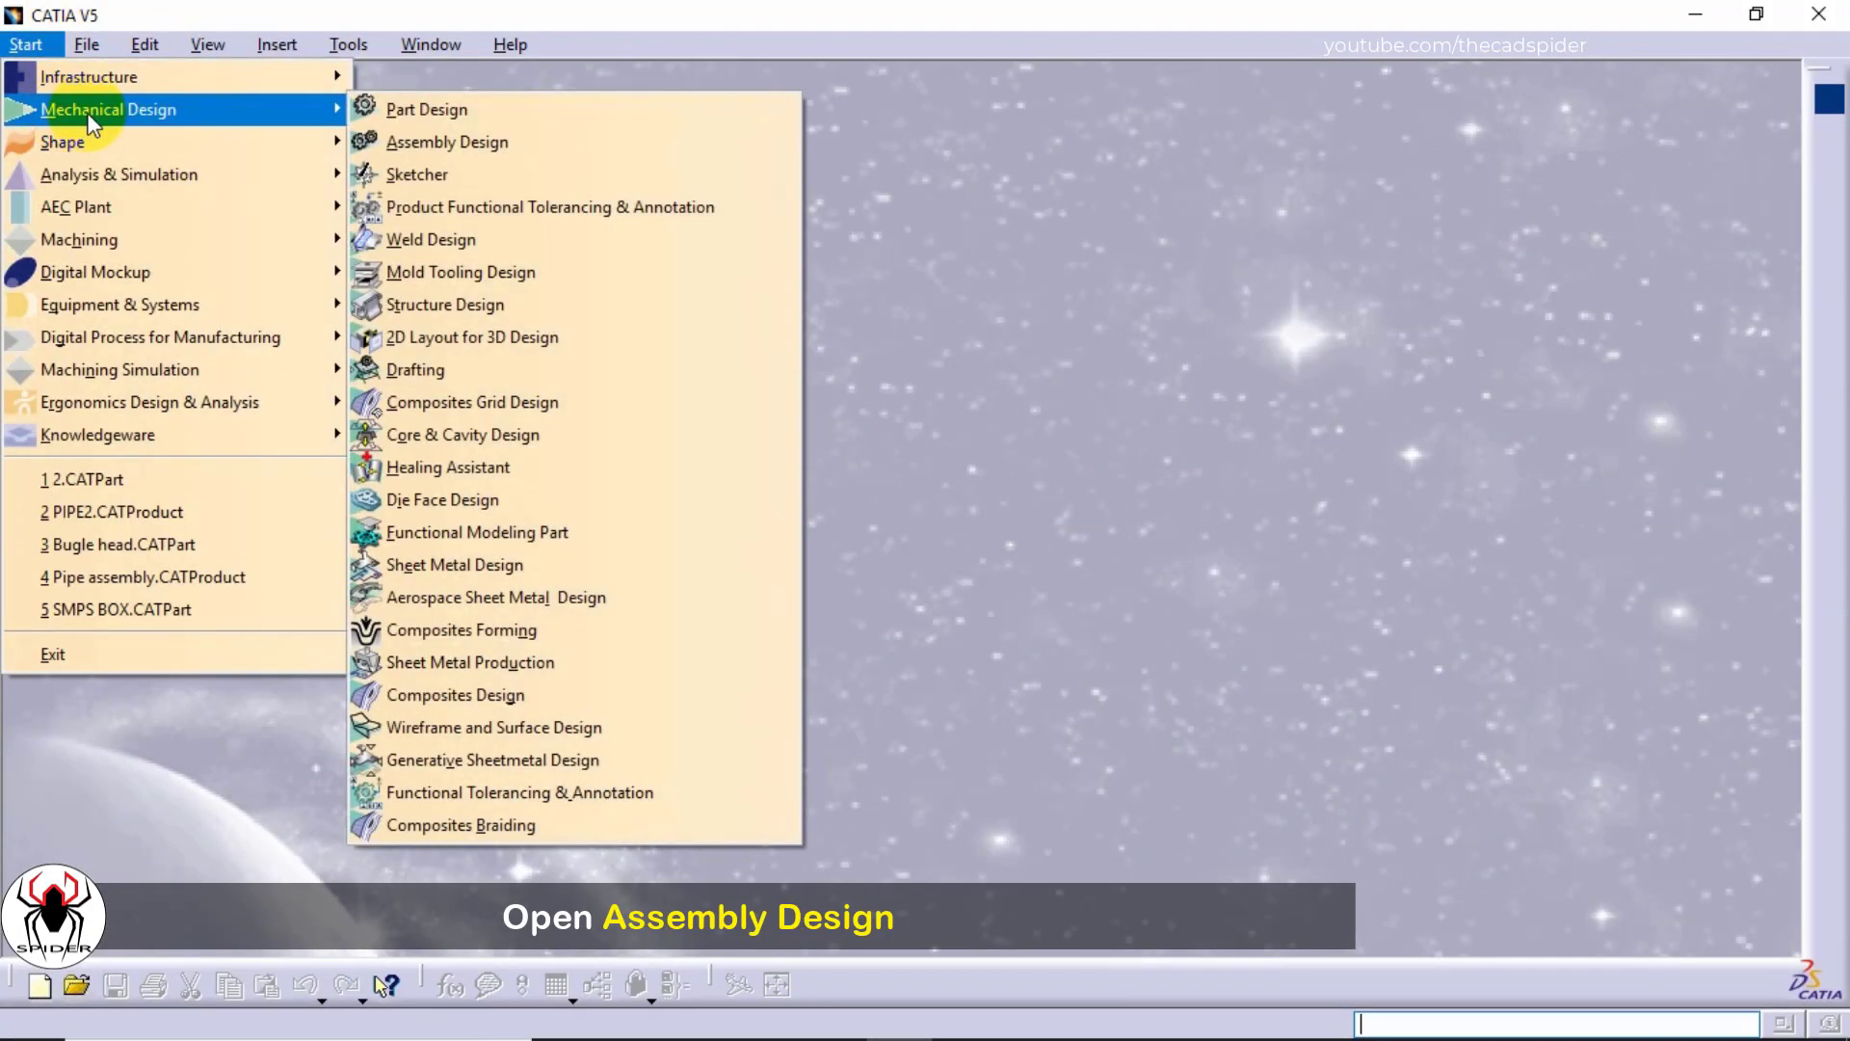
click(491, 143)
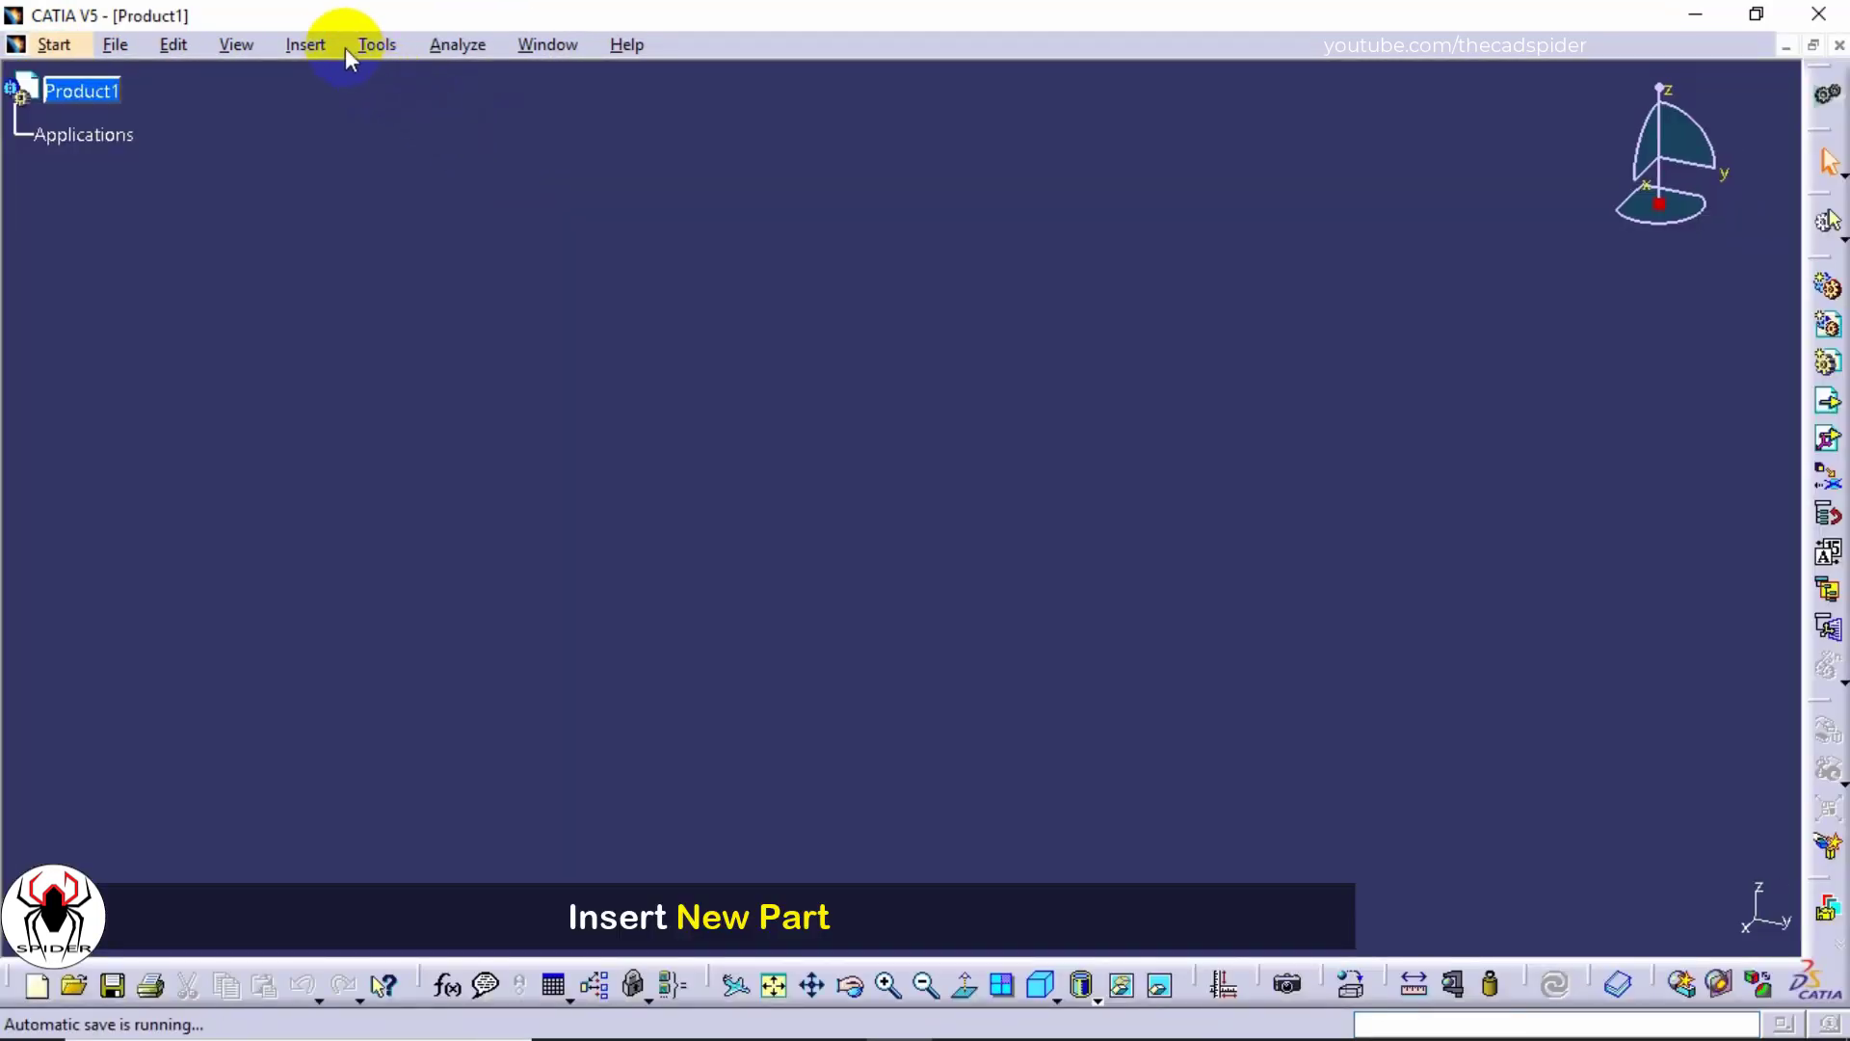
Step: Insert a new part under Product1
click(312, 44)
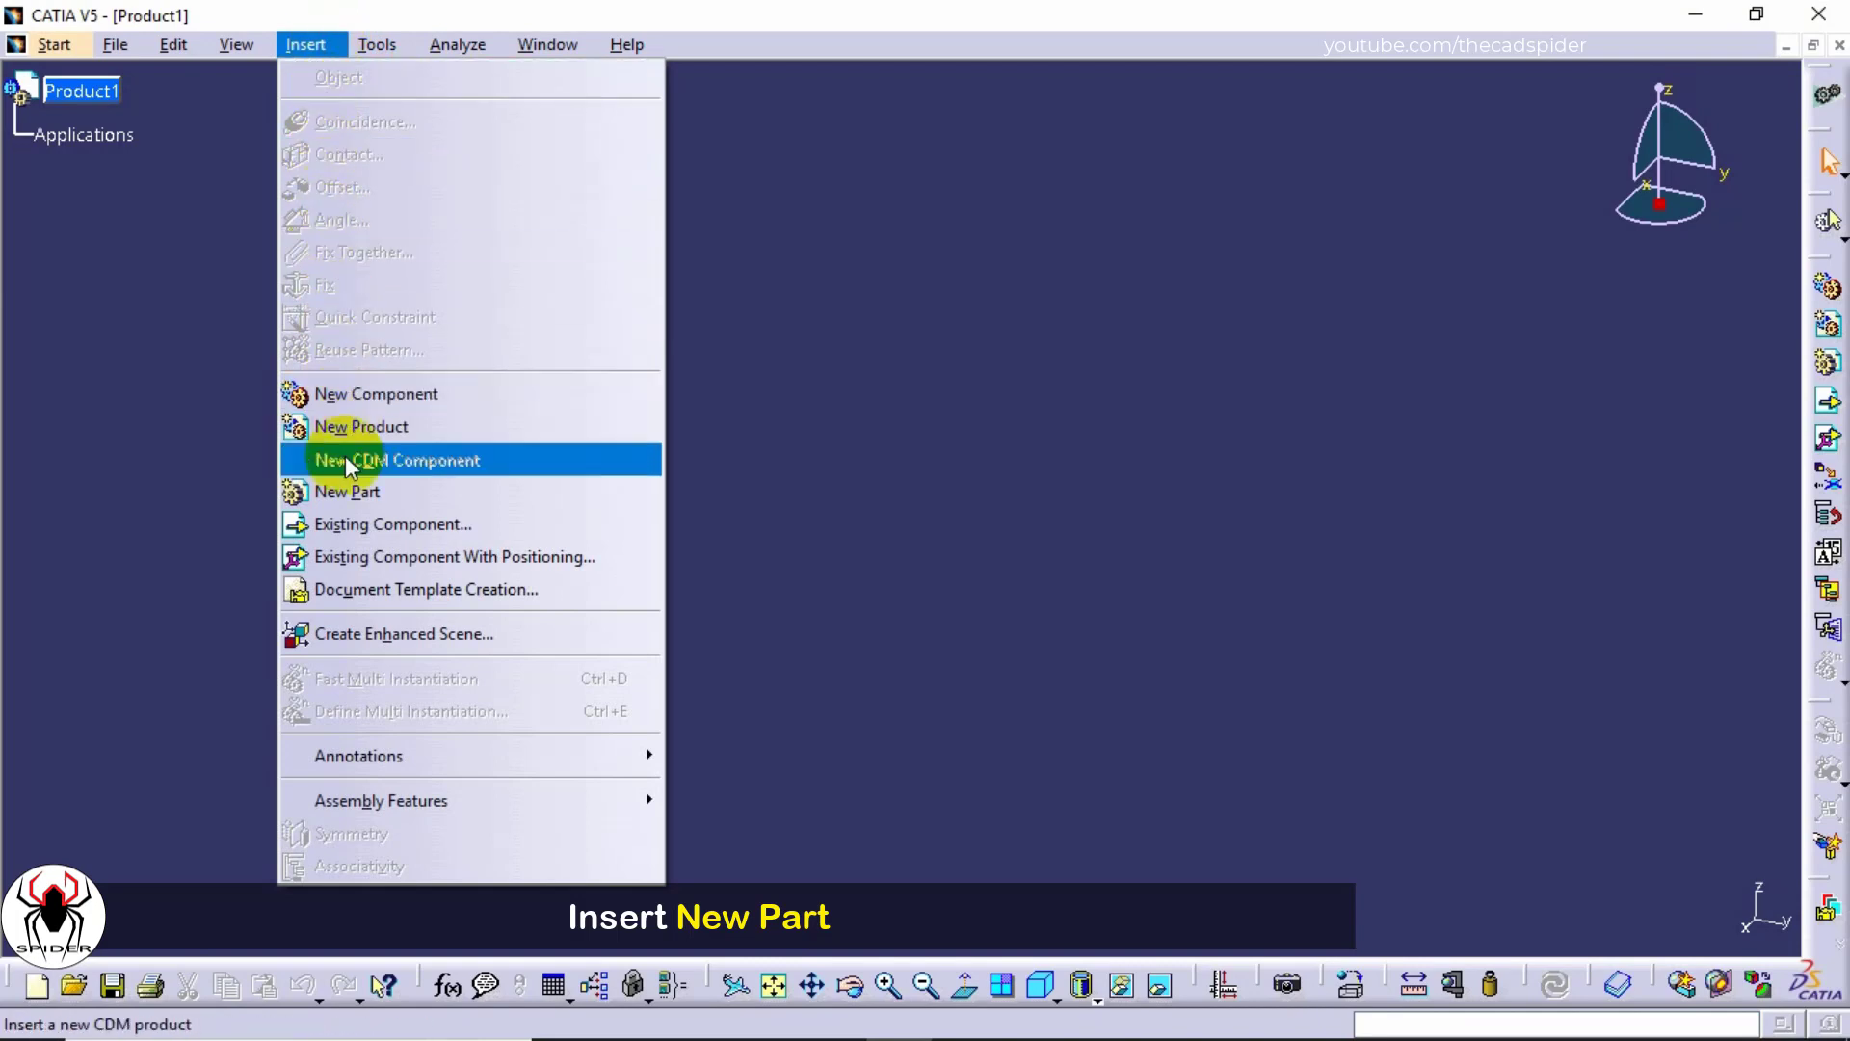
click(349, 490)
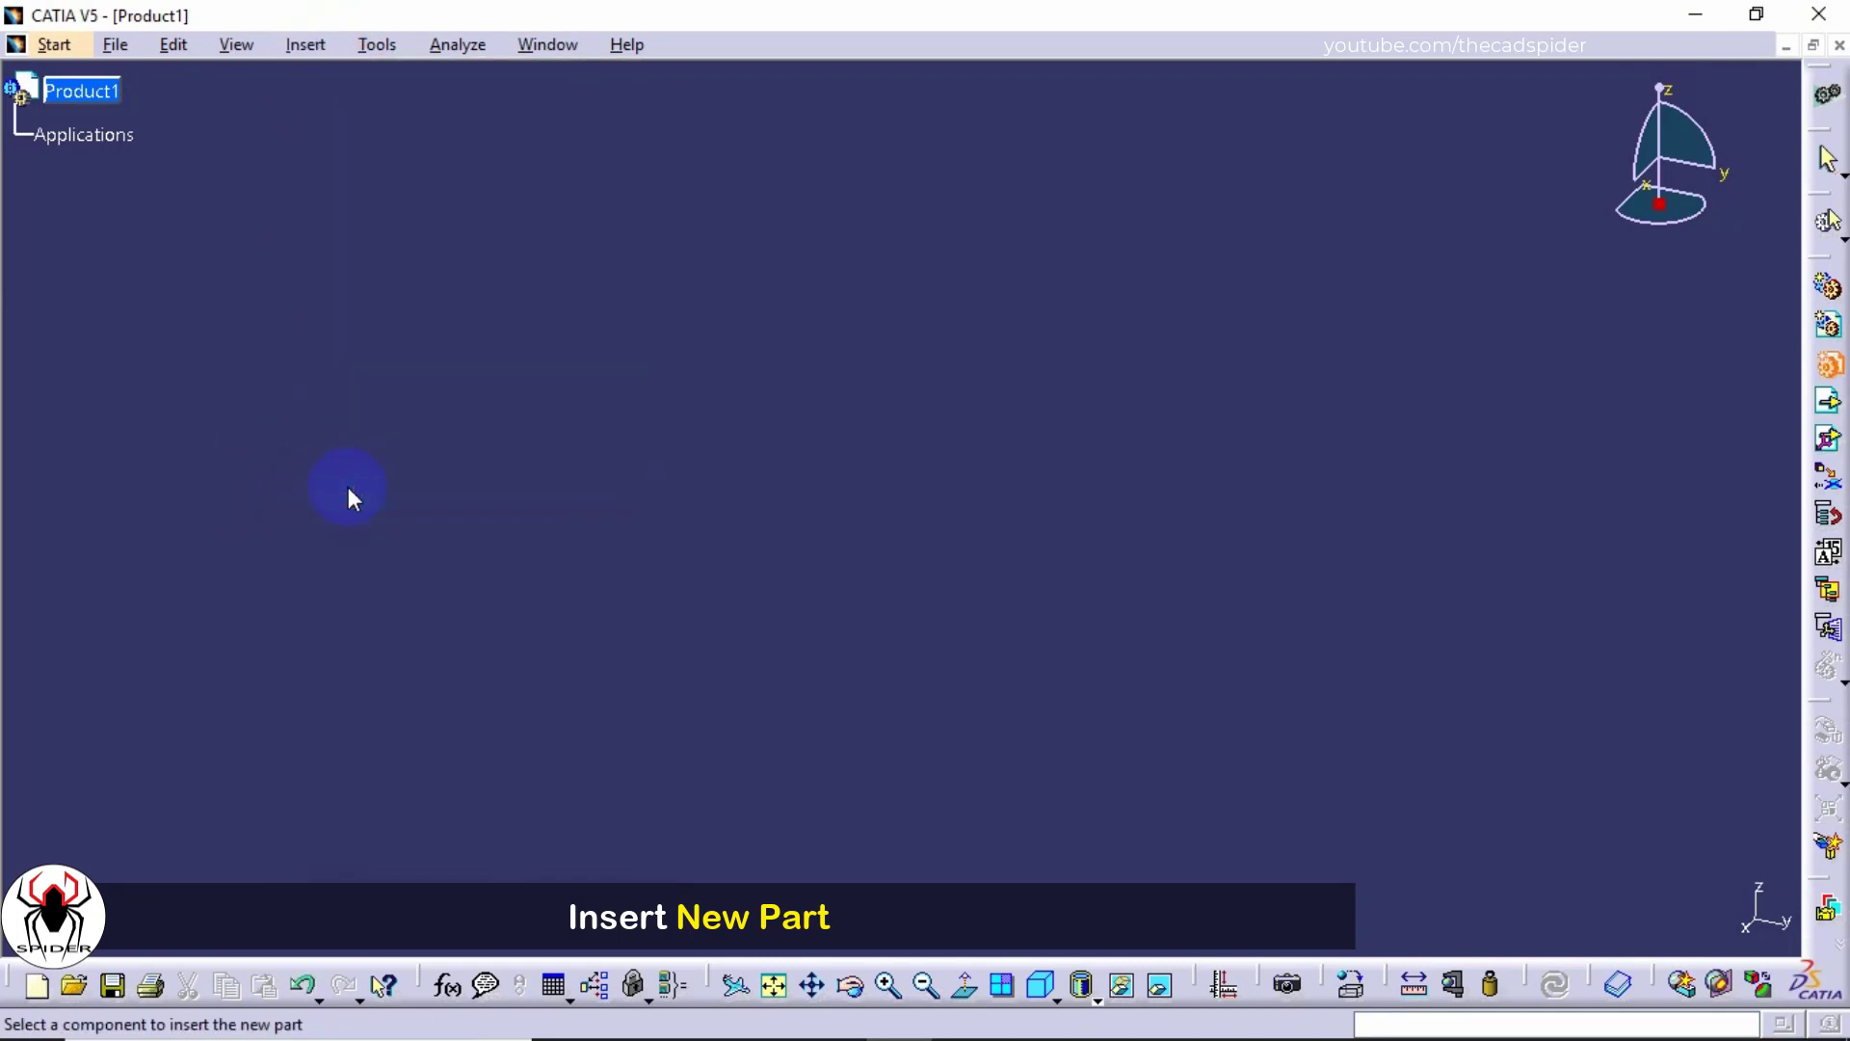
click(104, 90)
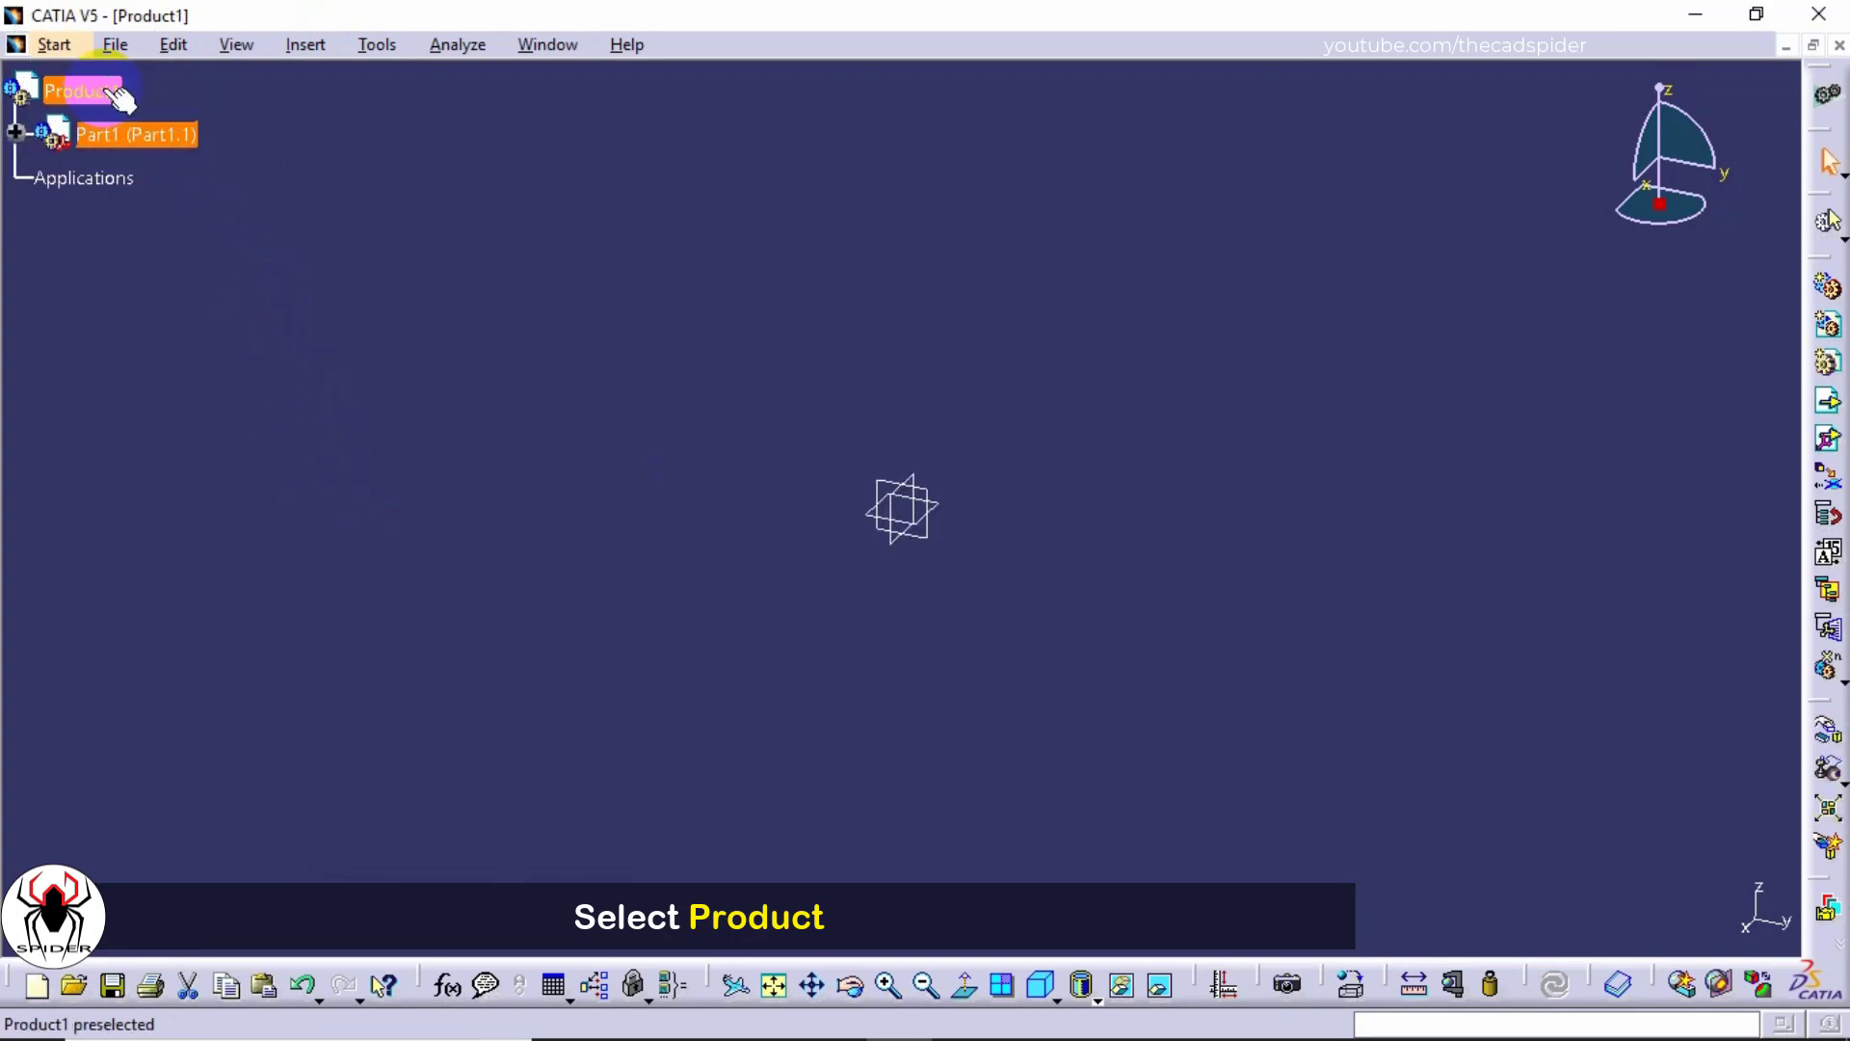
click(116, 93)
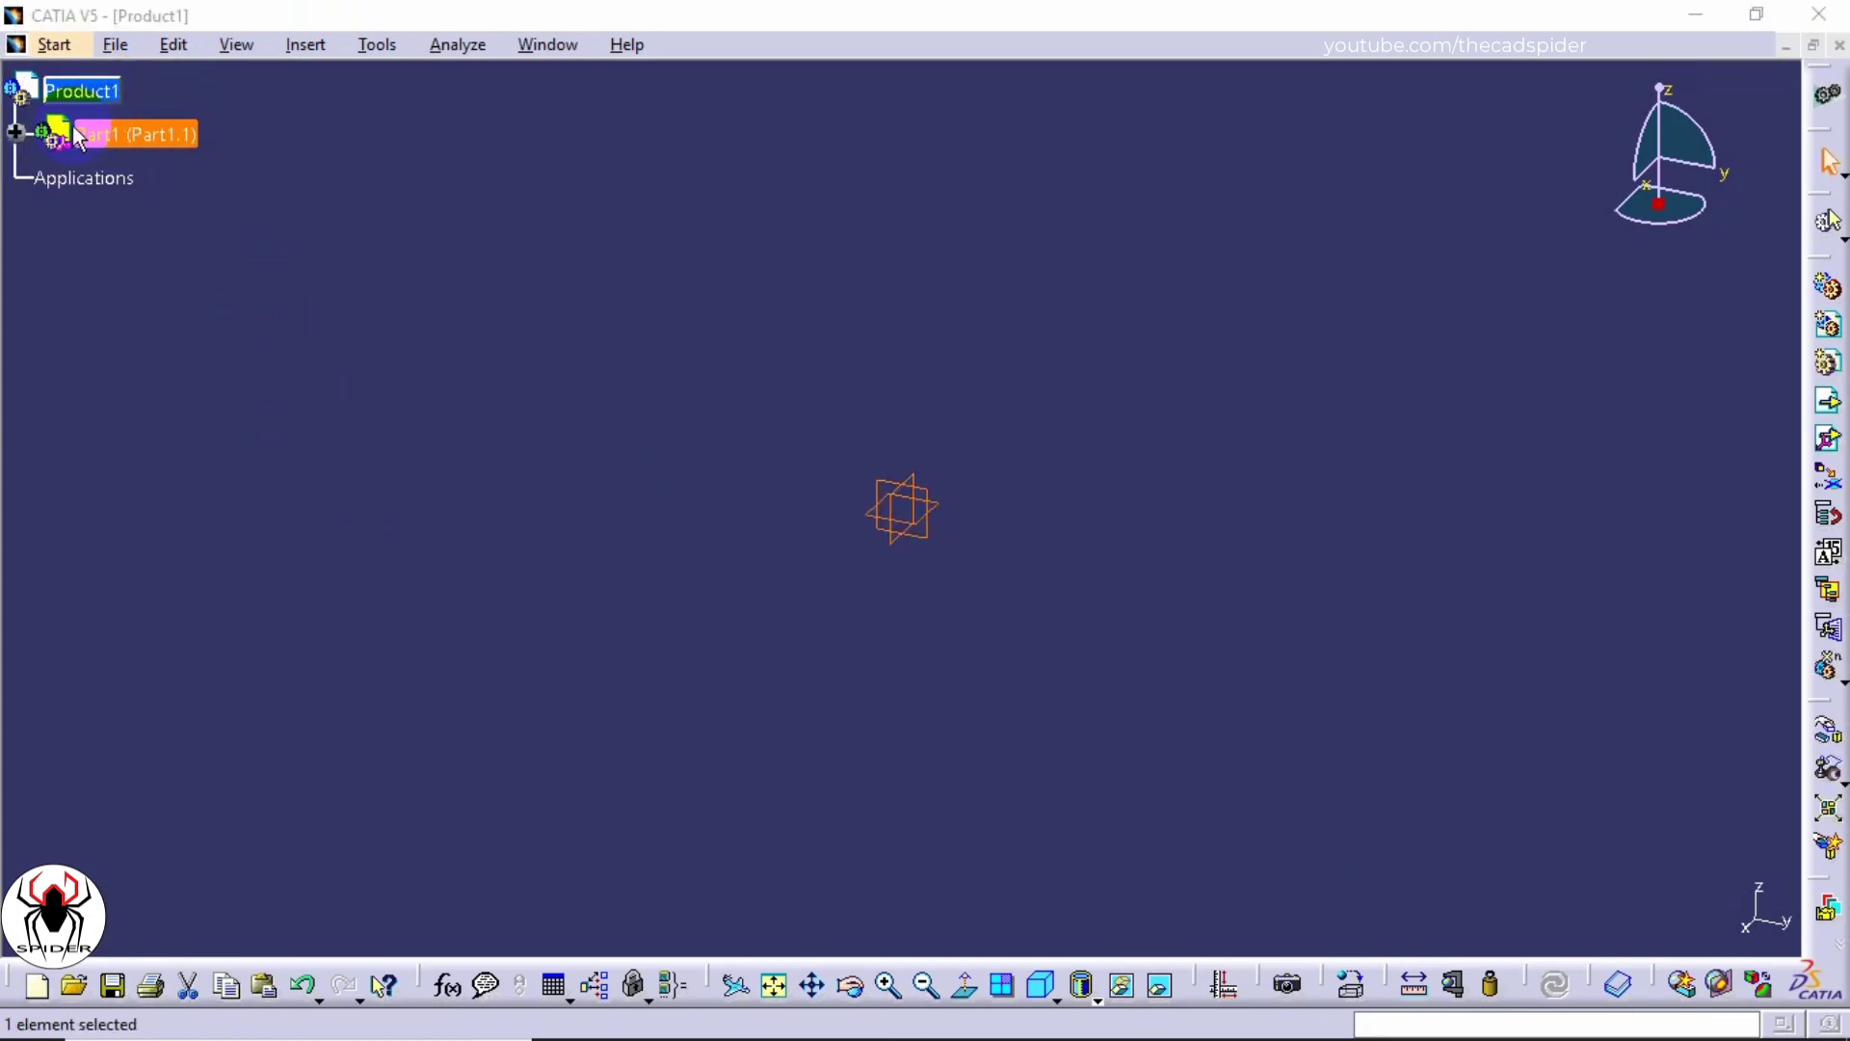
Step: Set the new part's instance name to EL and its part number to ELBOW in its properties
click(15, 133)
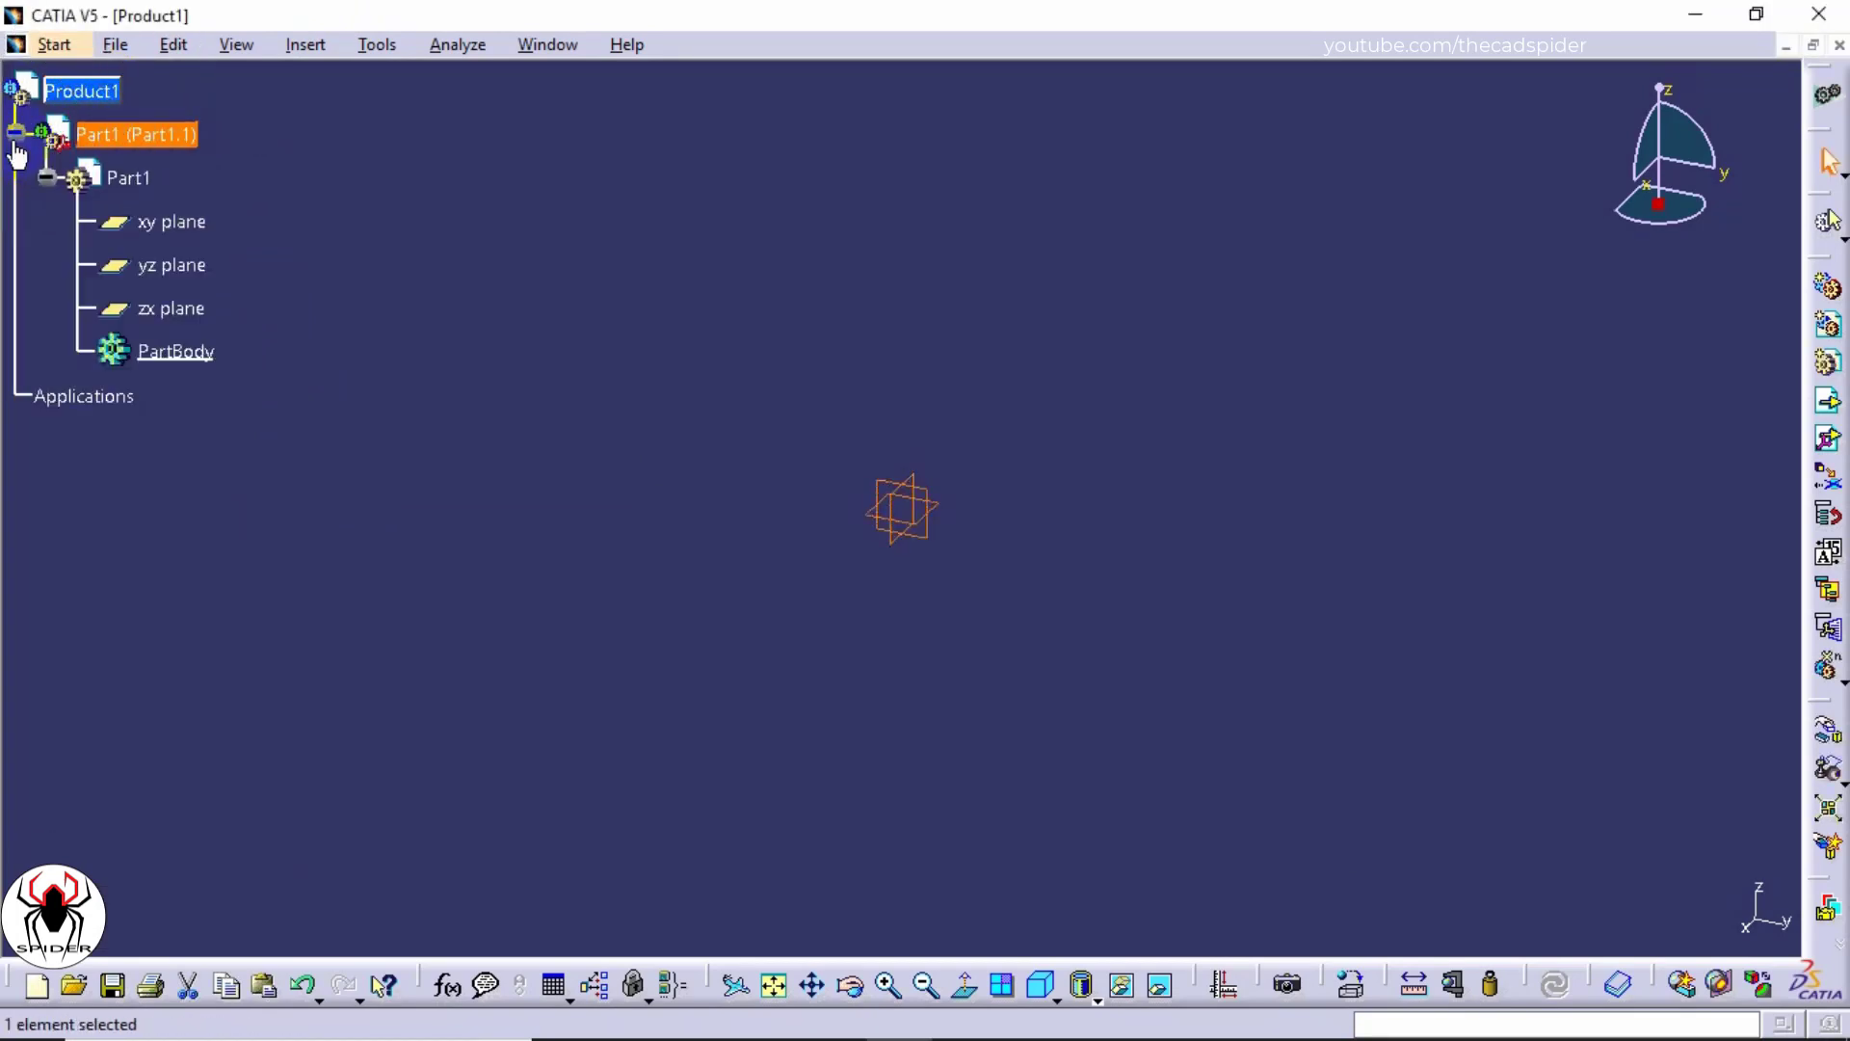
right_click(137, 188)
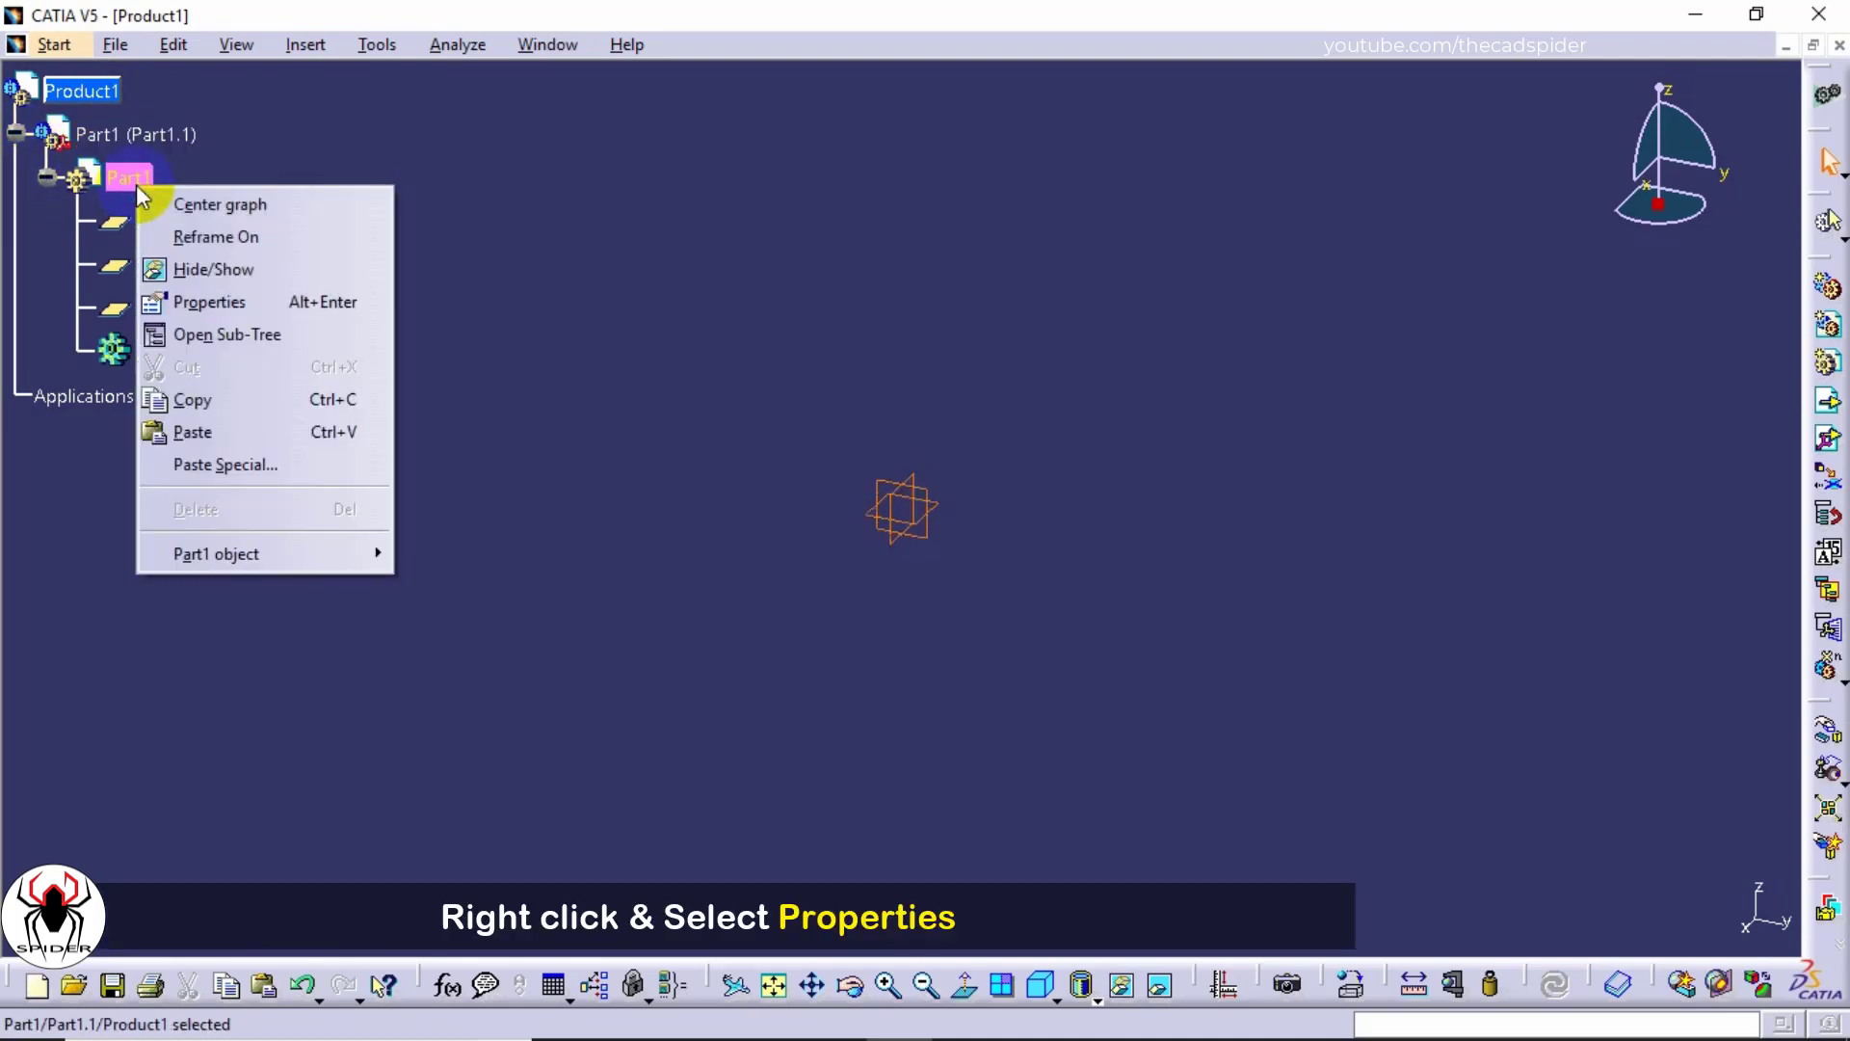
click(205, 303)
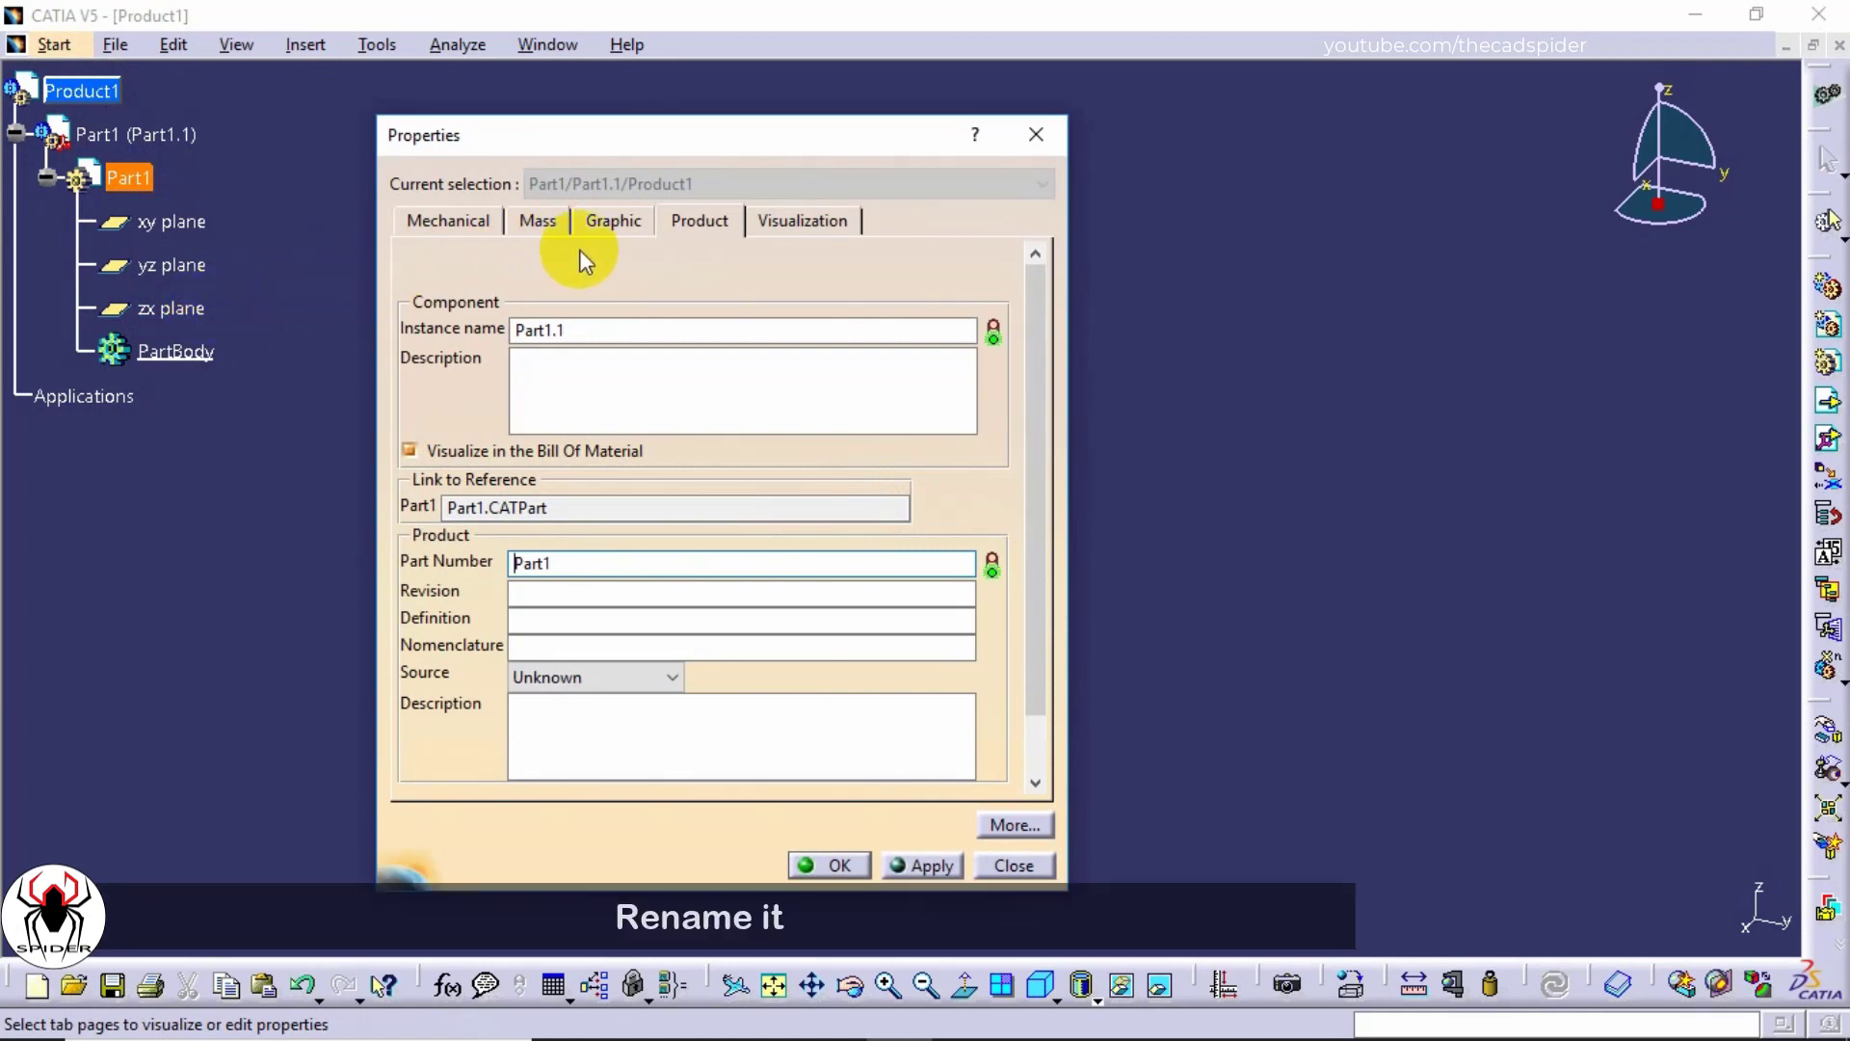
click(580, 326)
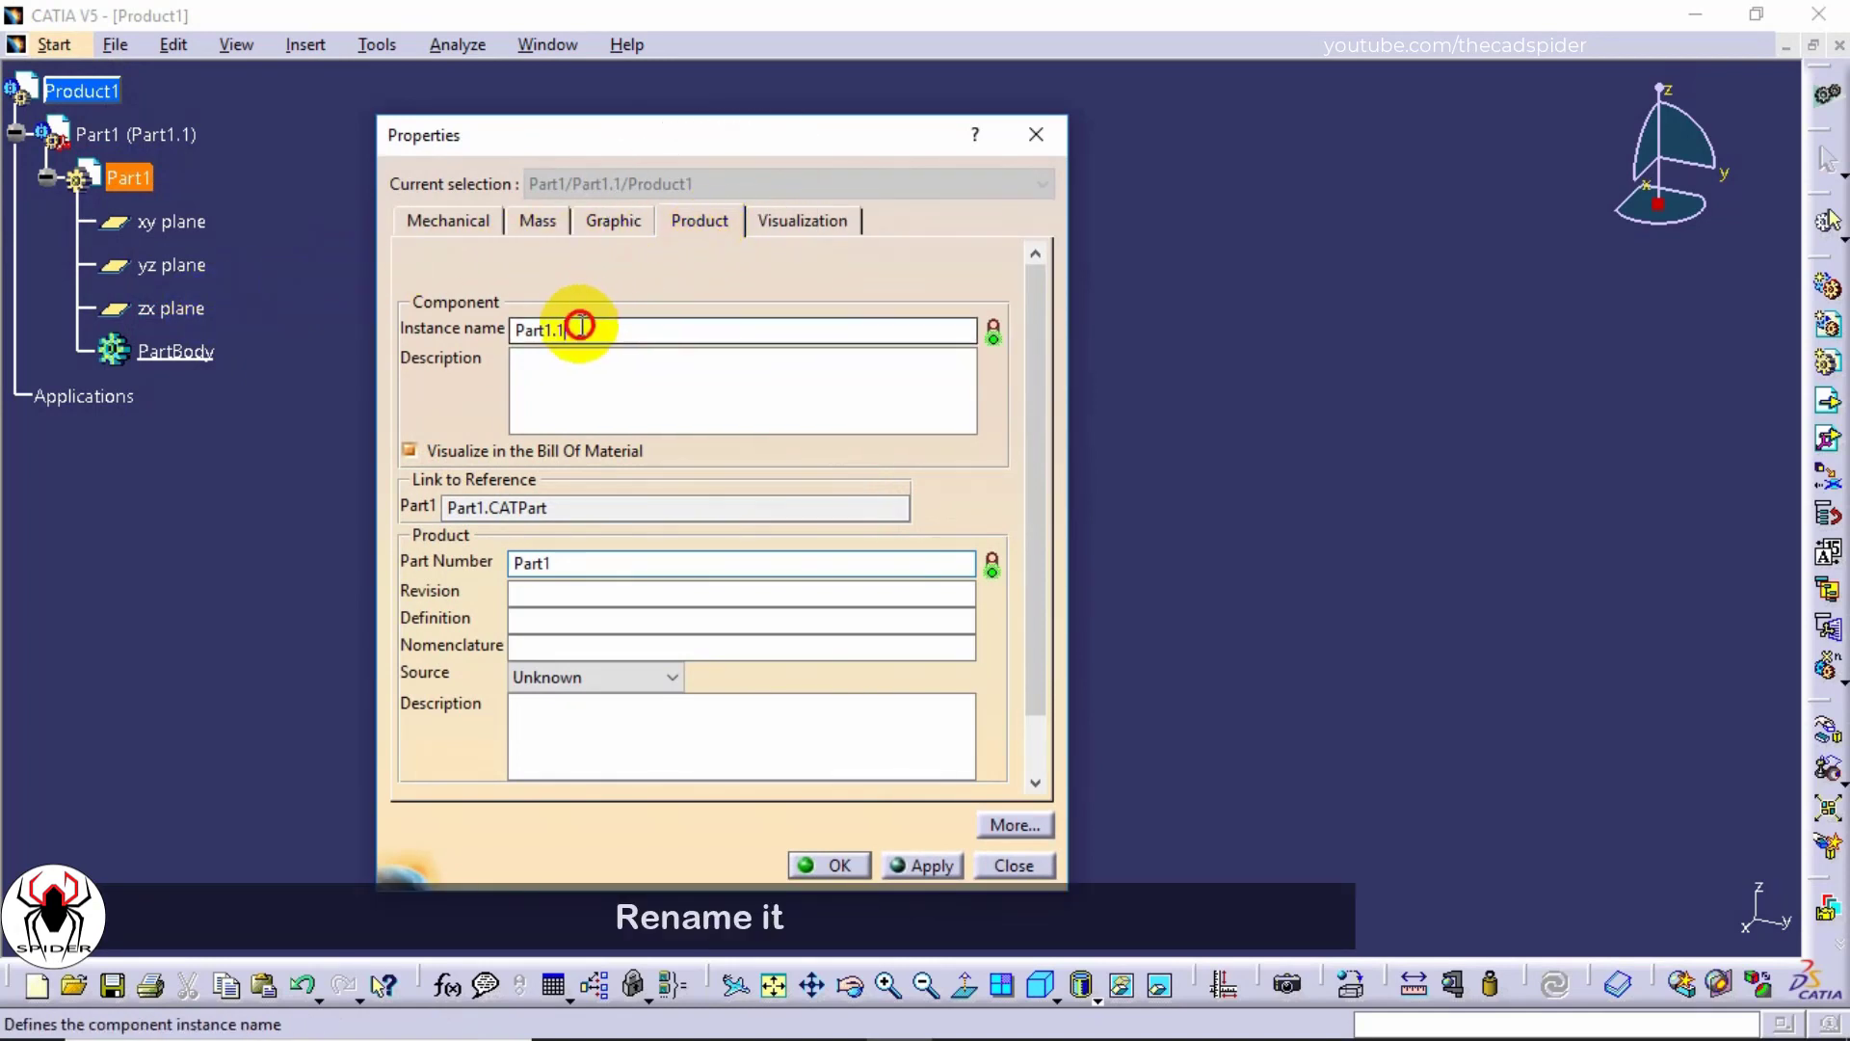
drag(580, 326, 453, 341)
text(EL)
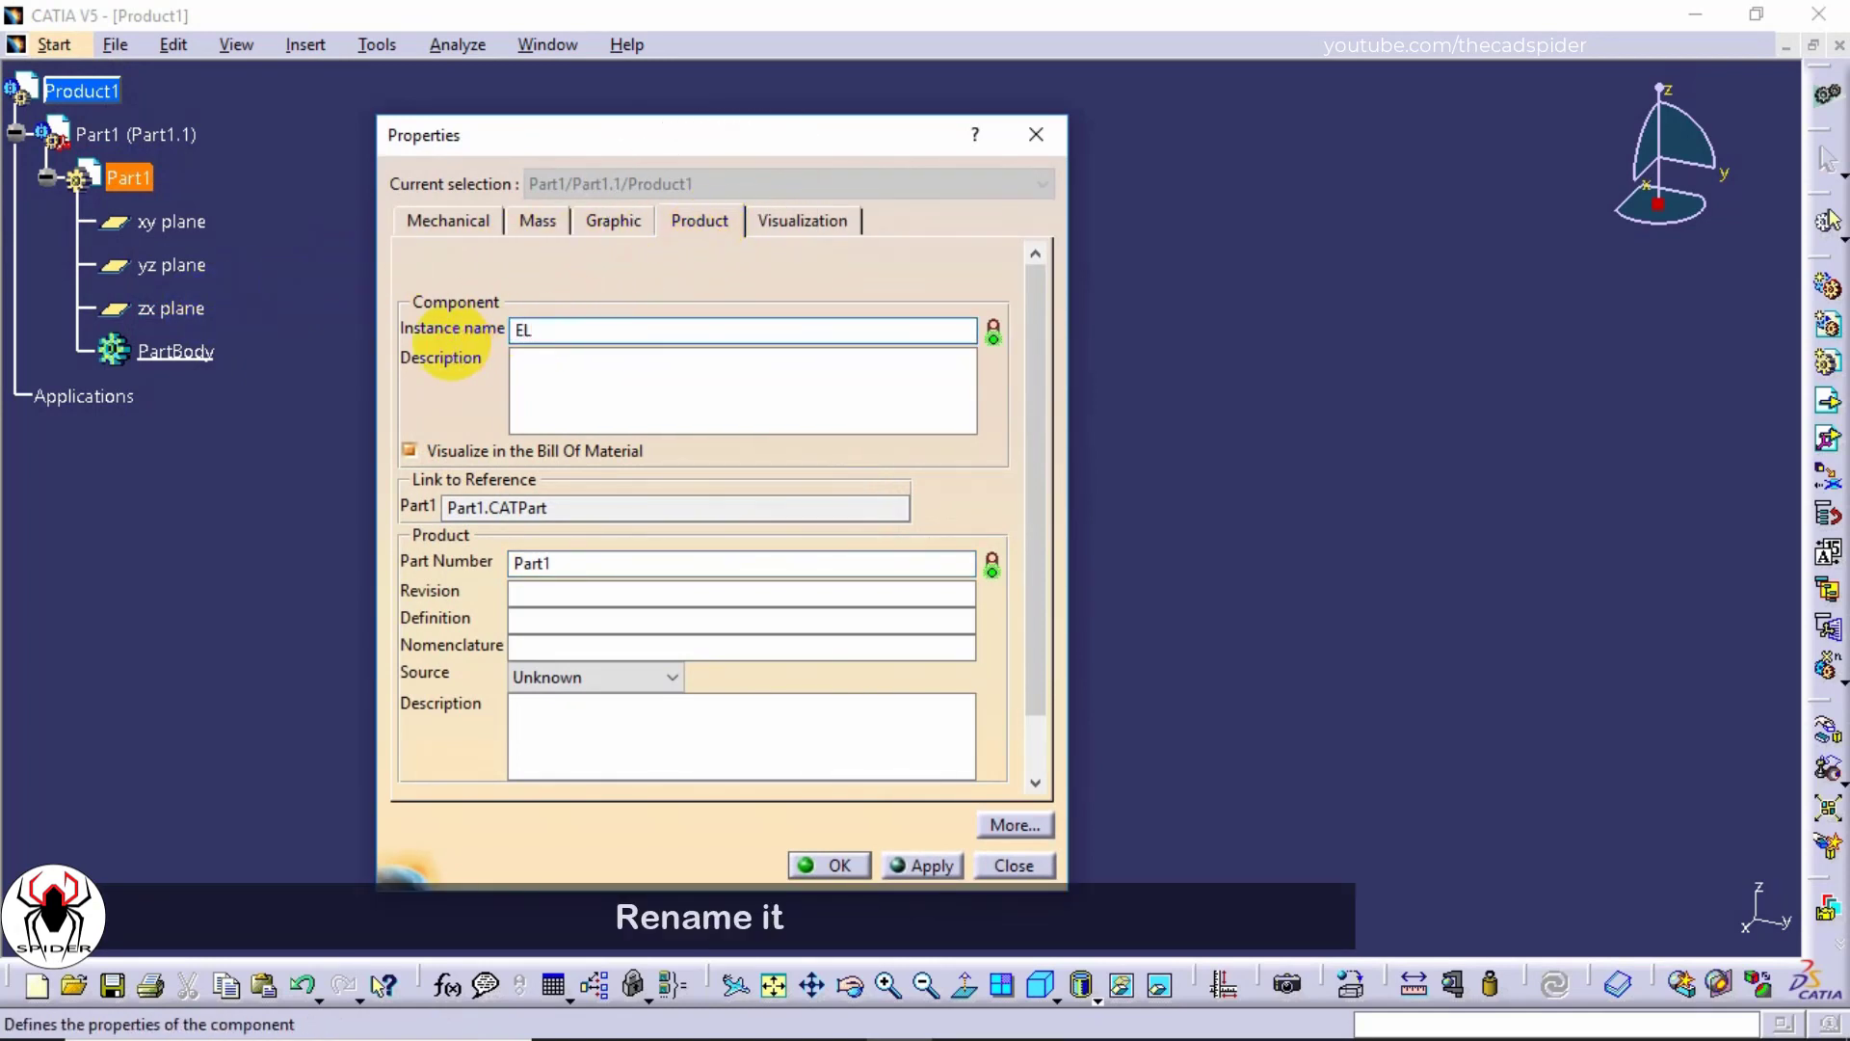
drag(640, 565, 485, 566)
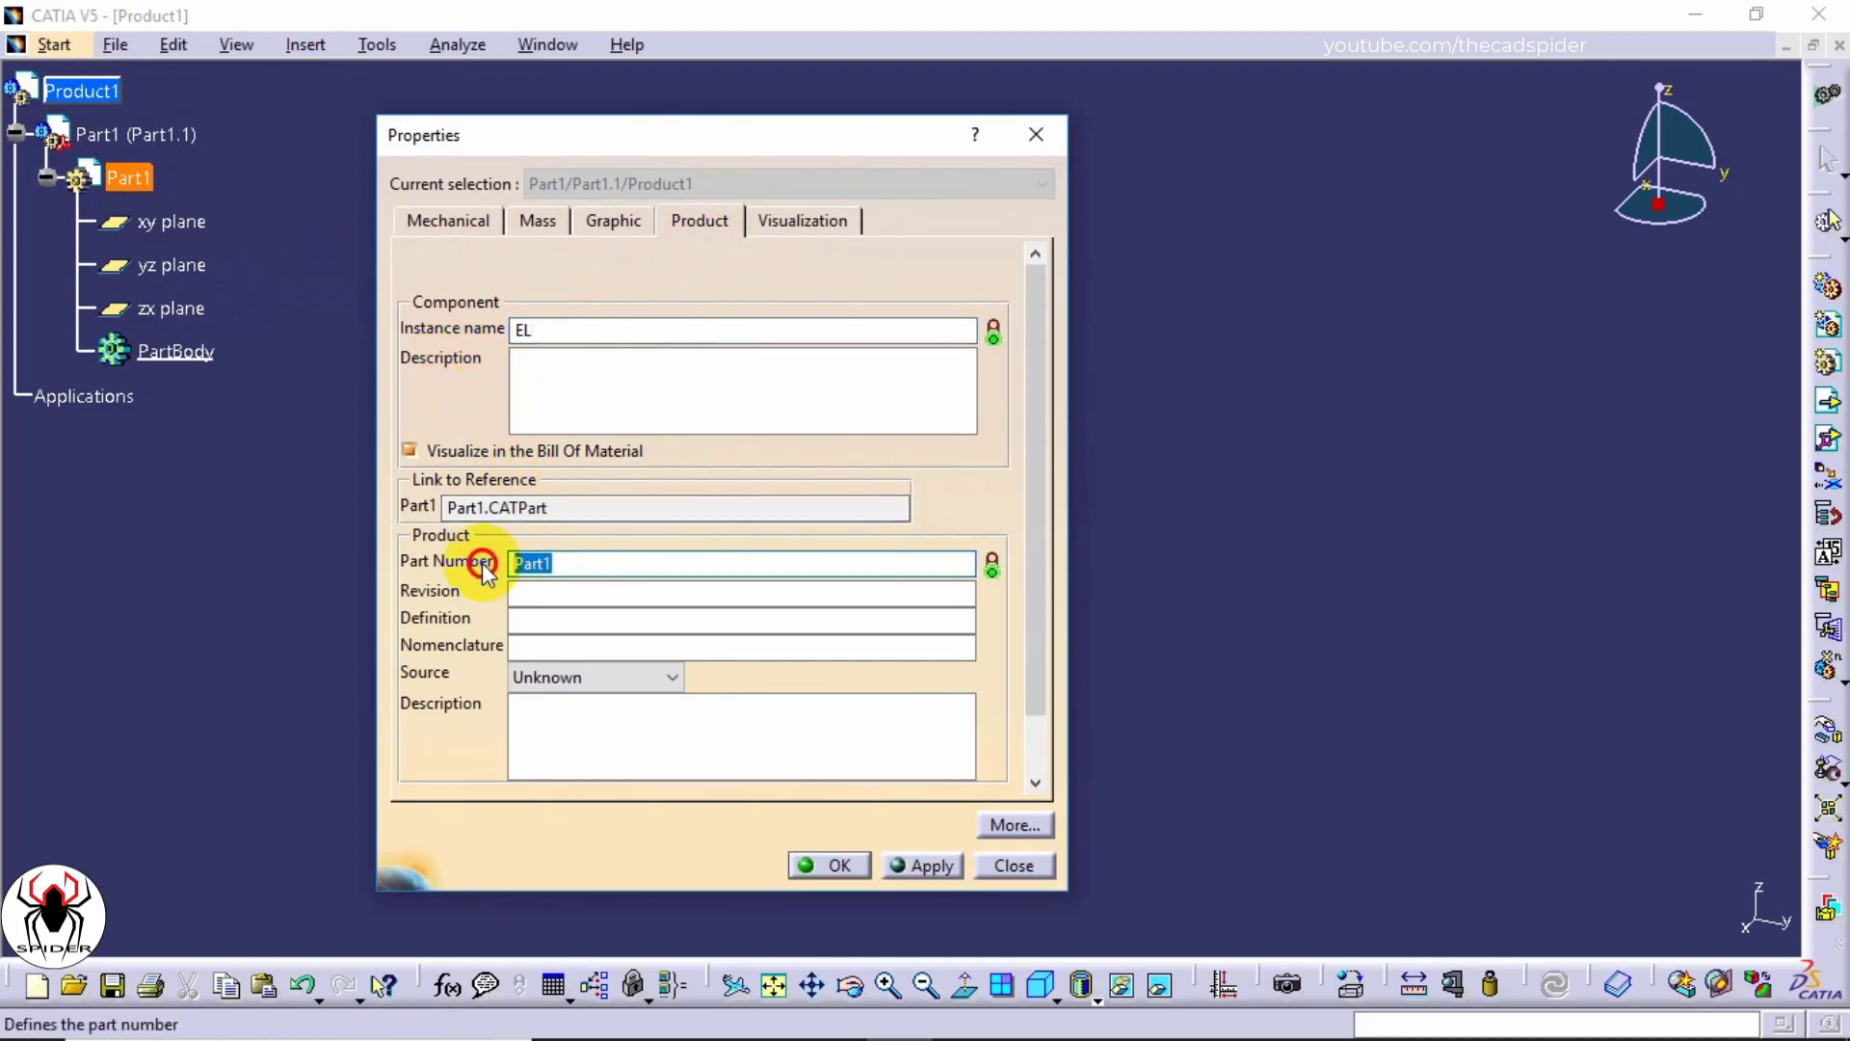
text(ELBOW)
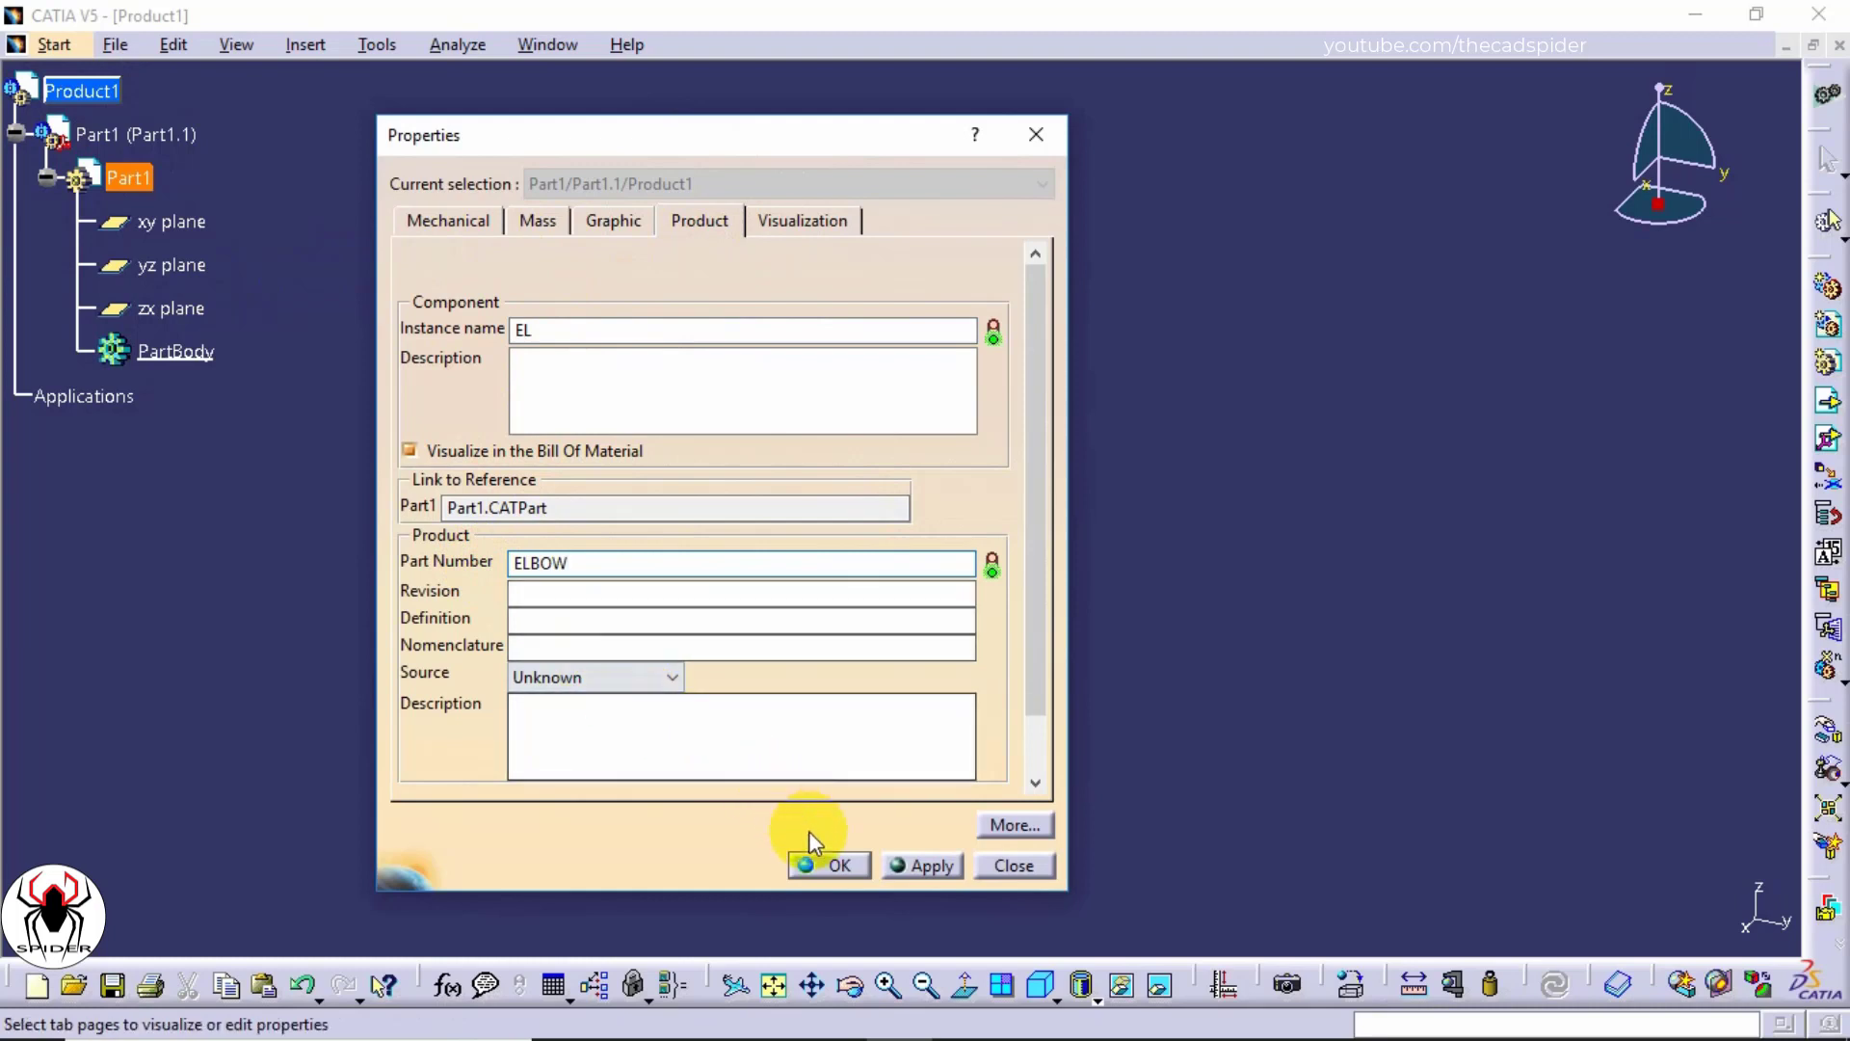
click(827, 863)
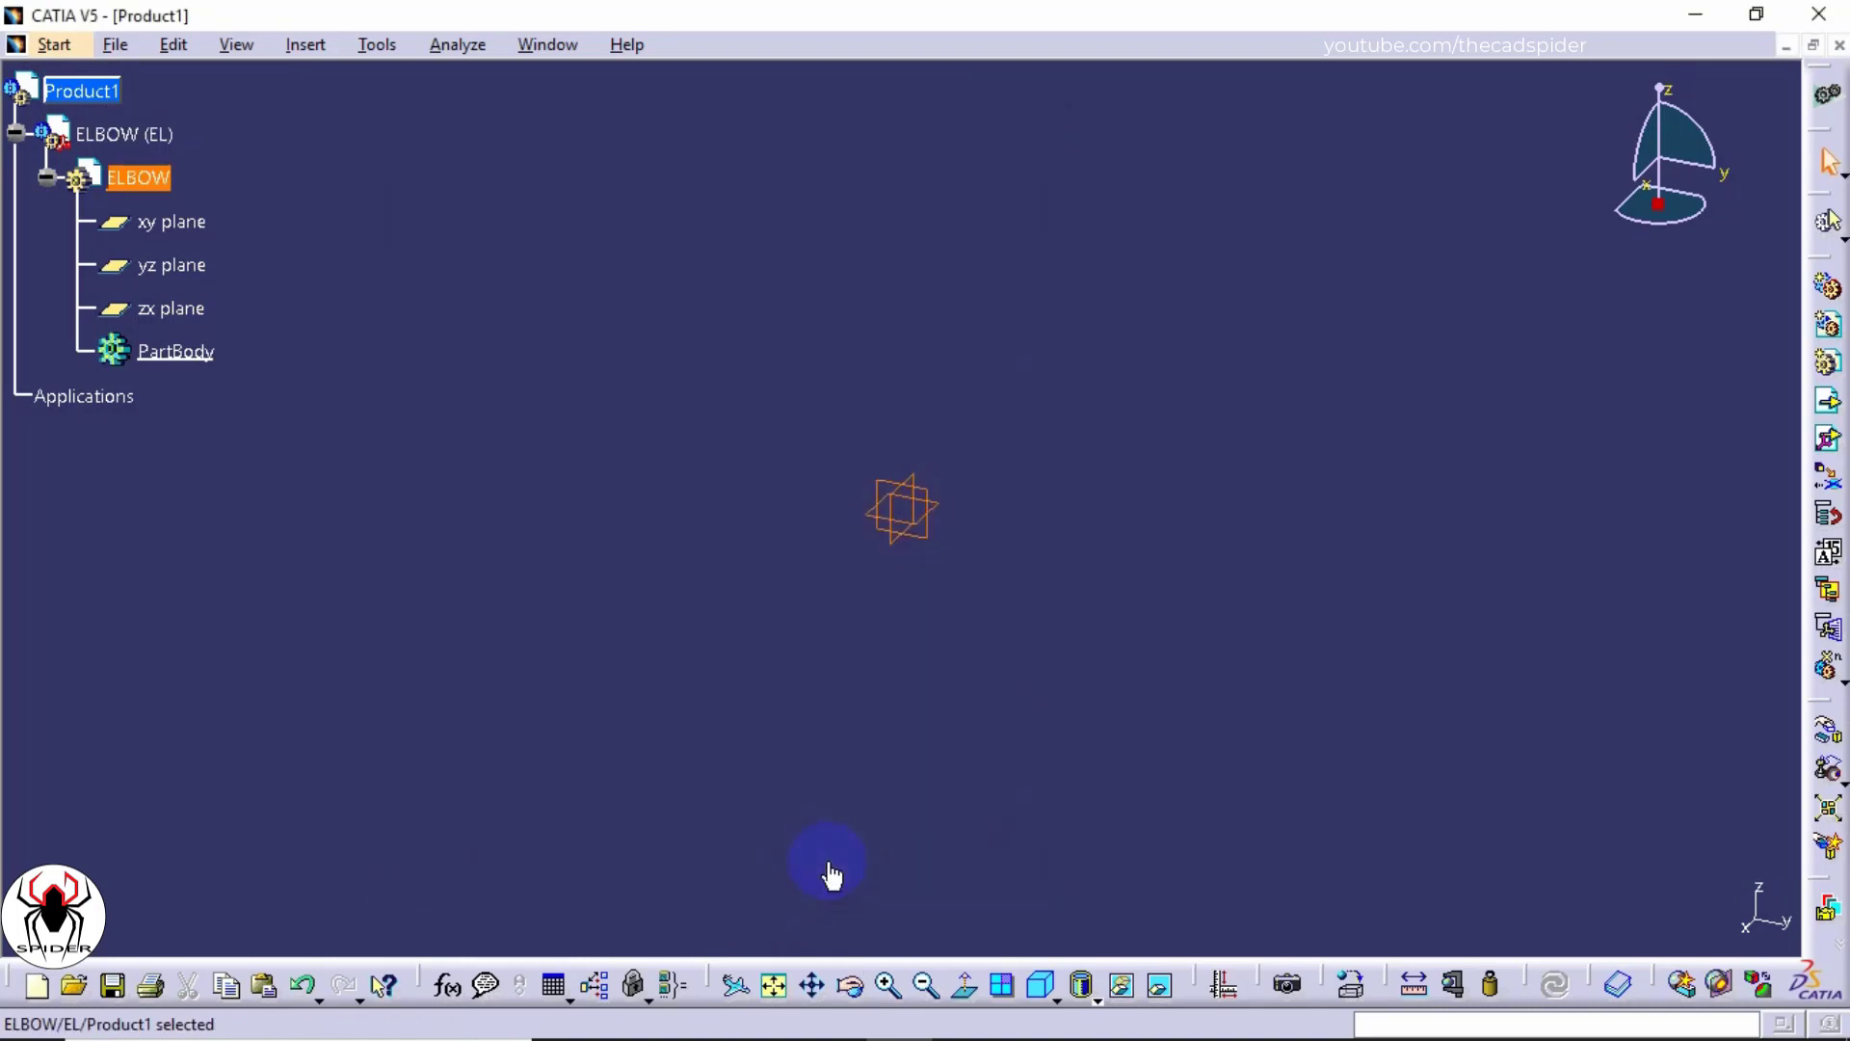
click(832, 873)
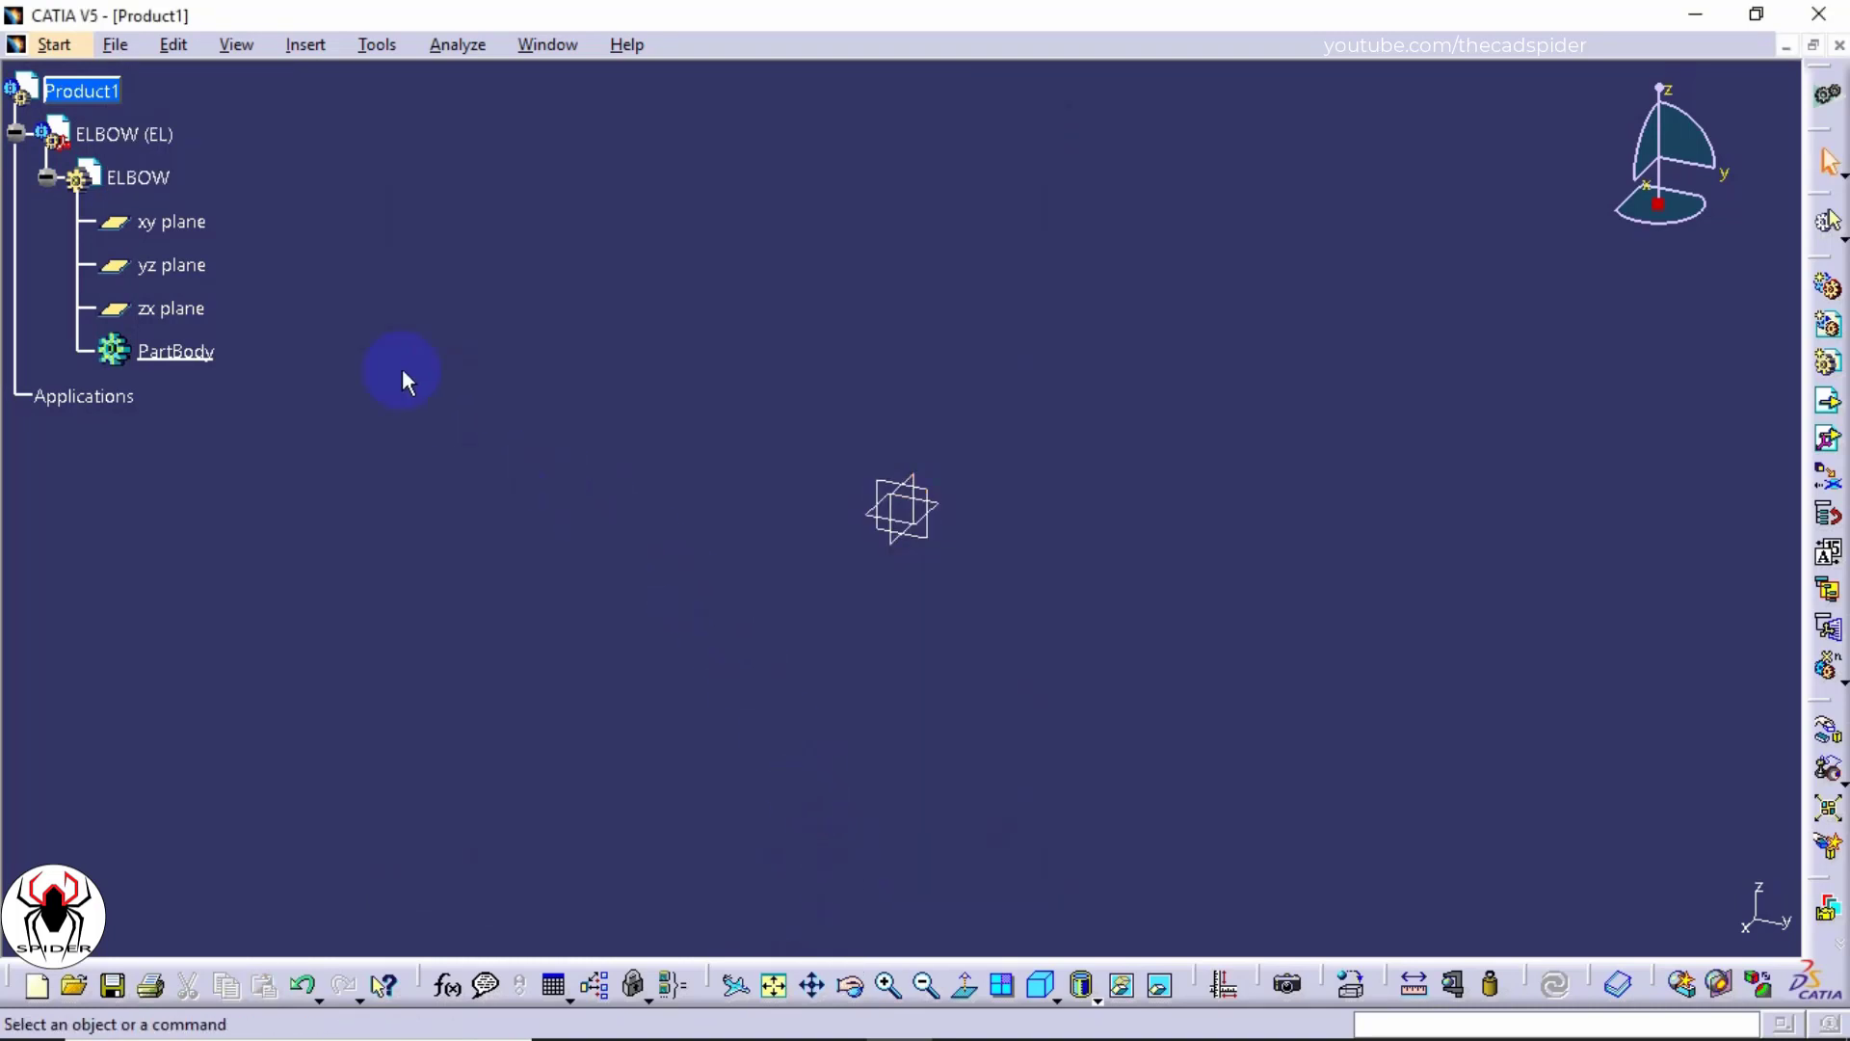
Step: Start saving the product and create a folder named SHEETMETAL on the Desktop as its location
click(120, 50)
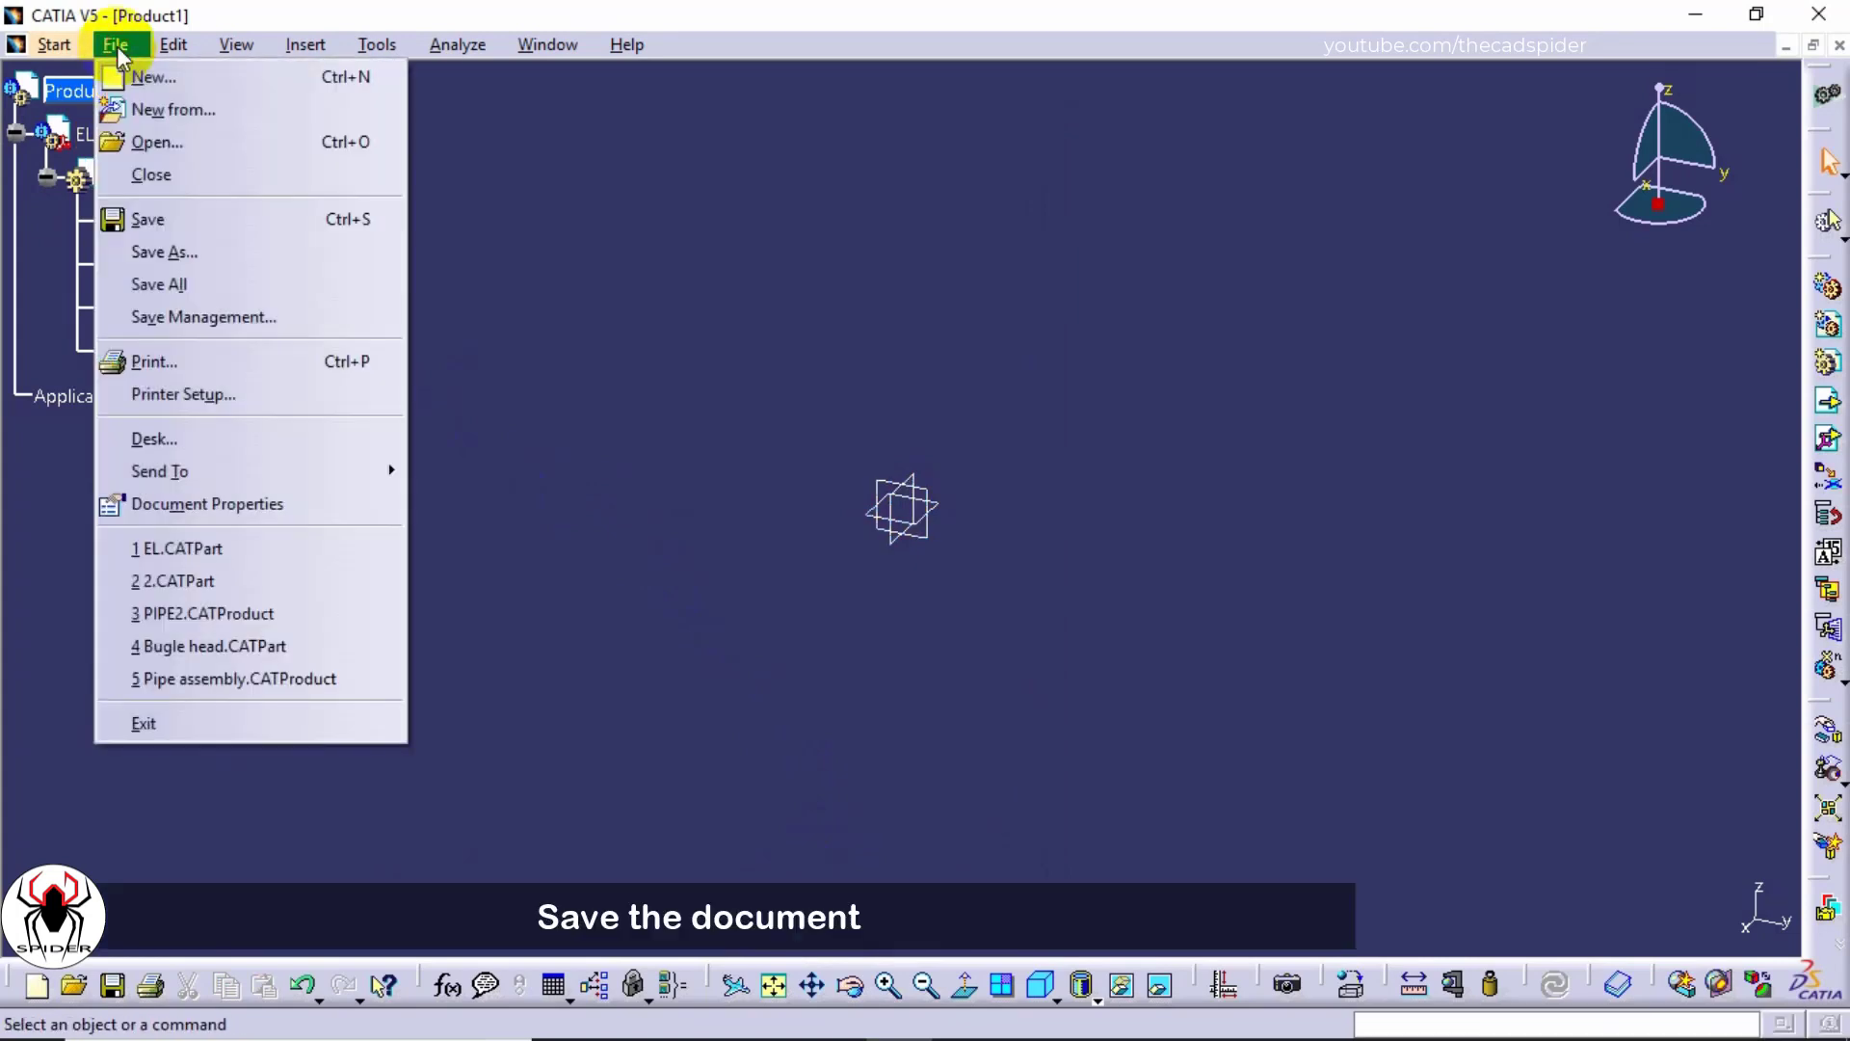
click(154, 221)
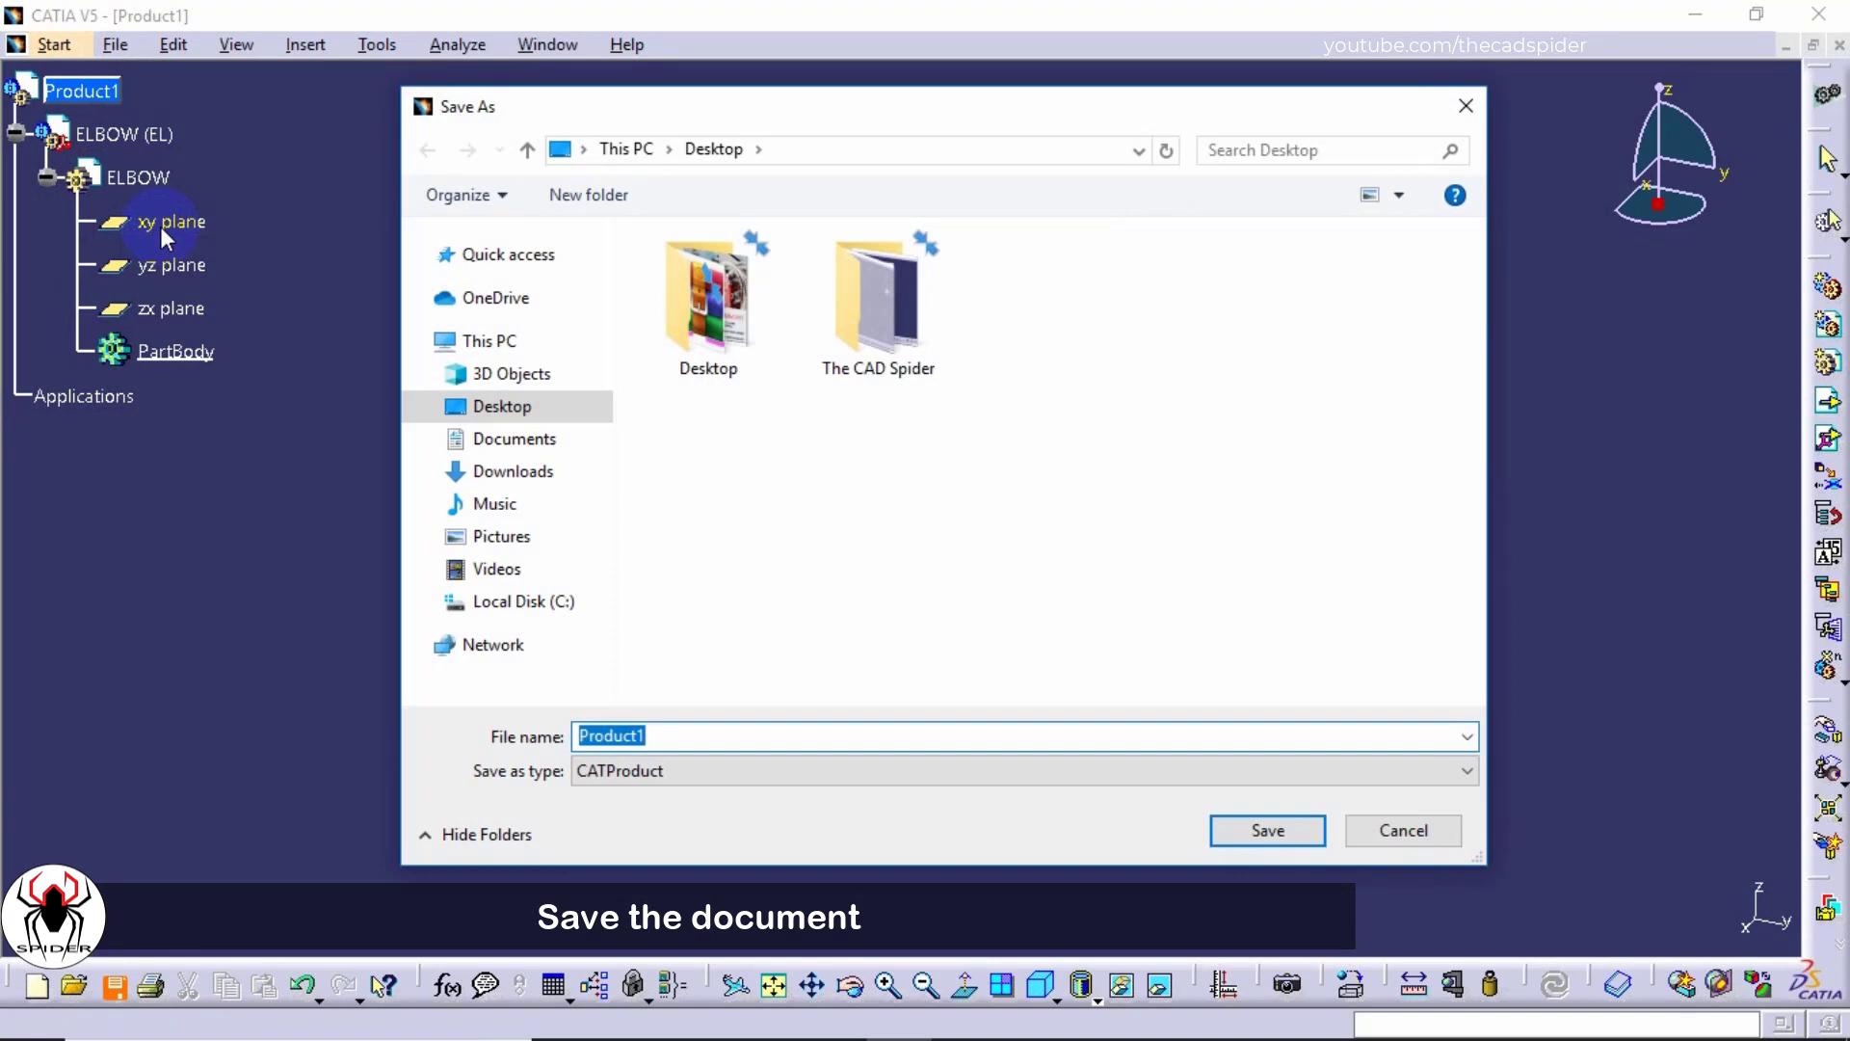
click(590, 199)
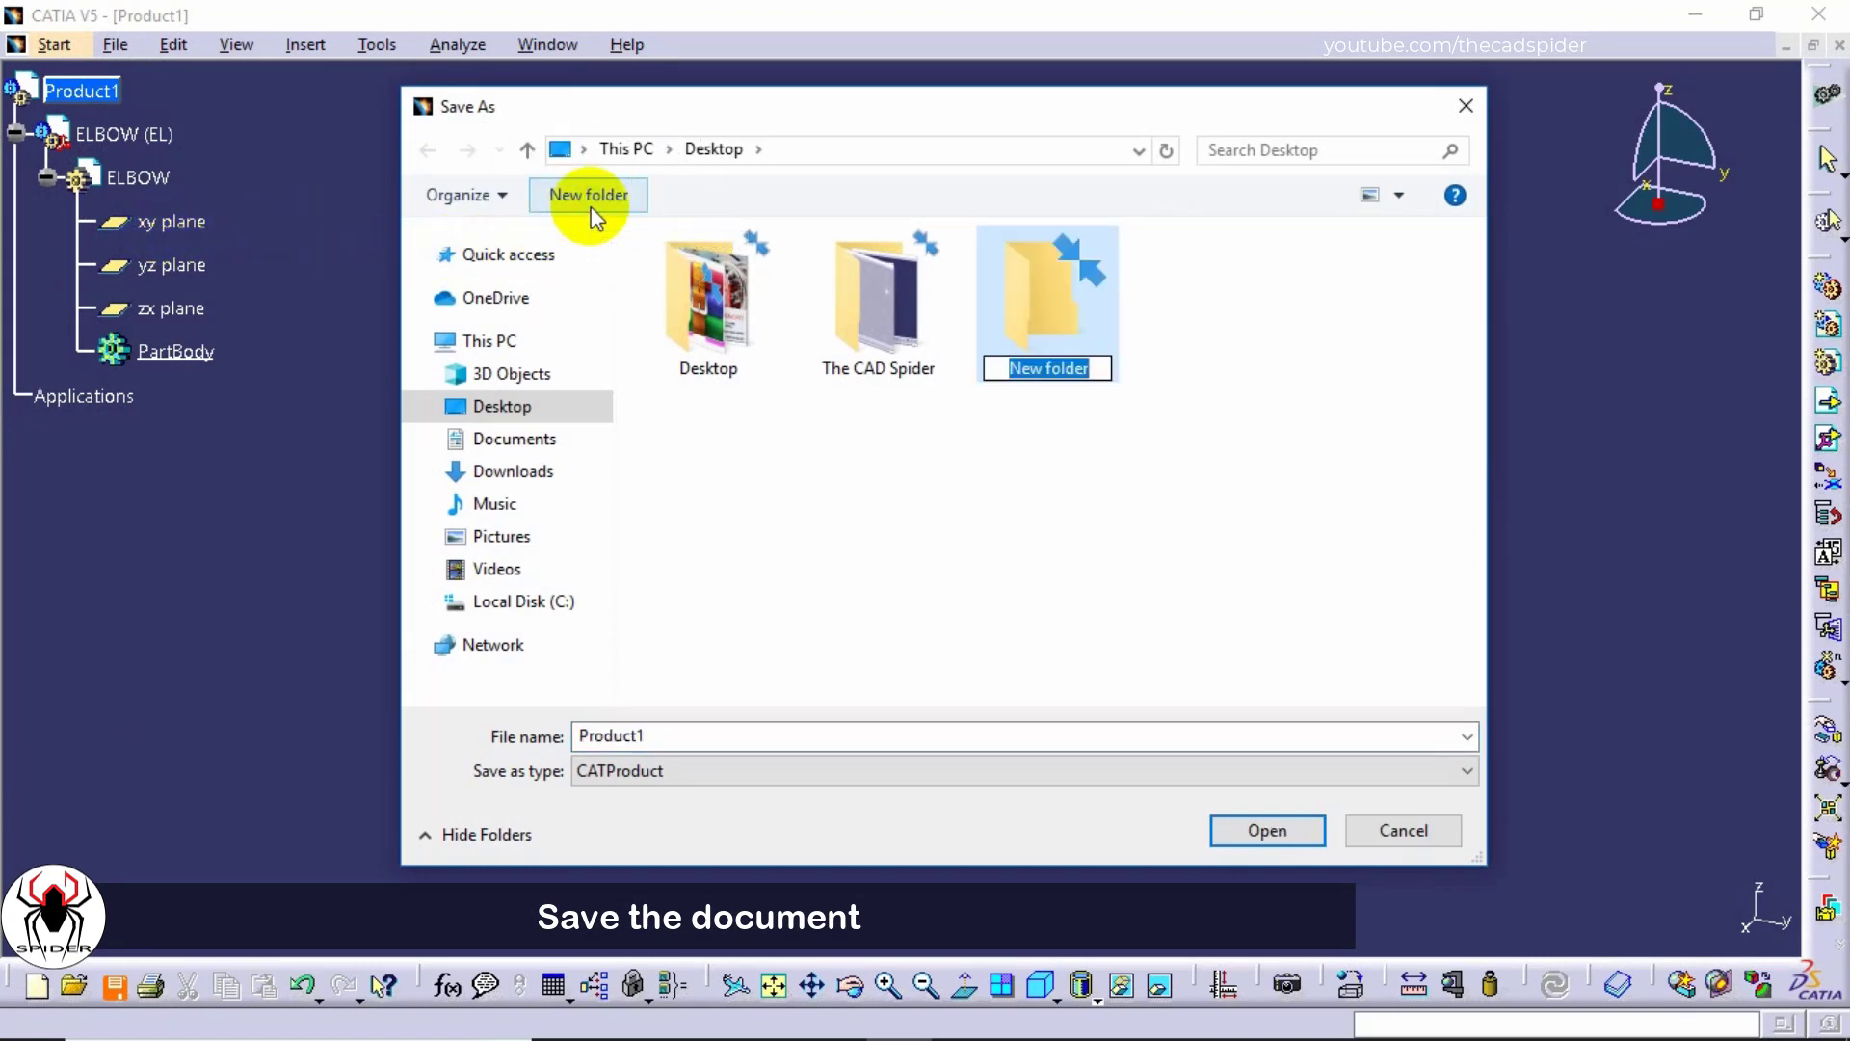
text(SHEETMETAL)
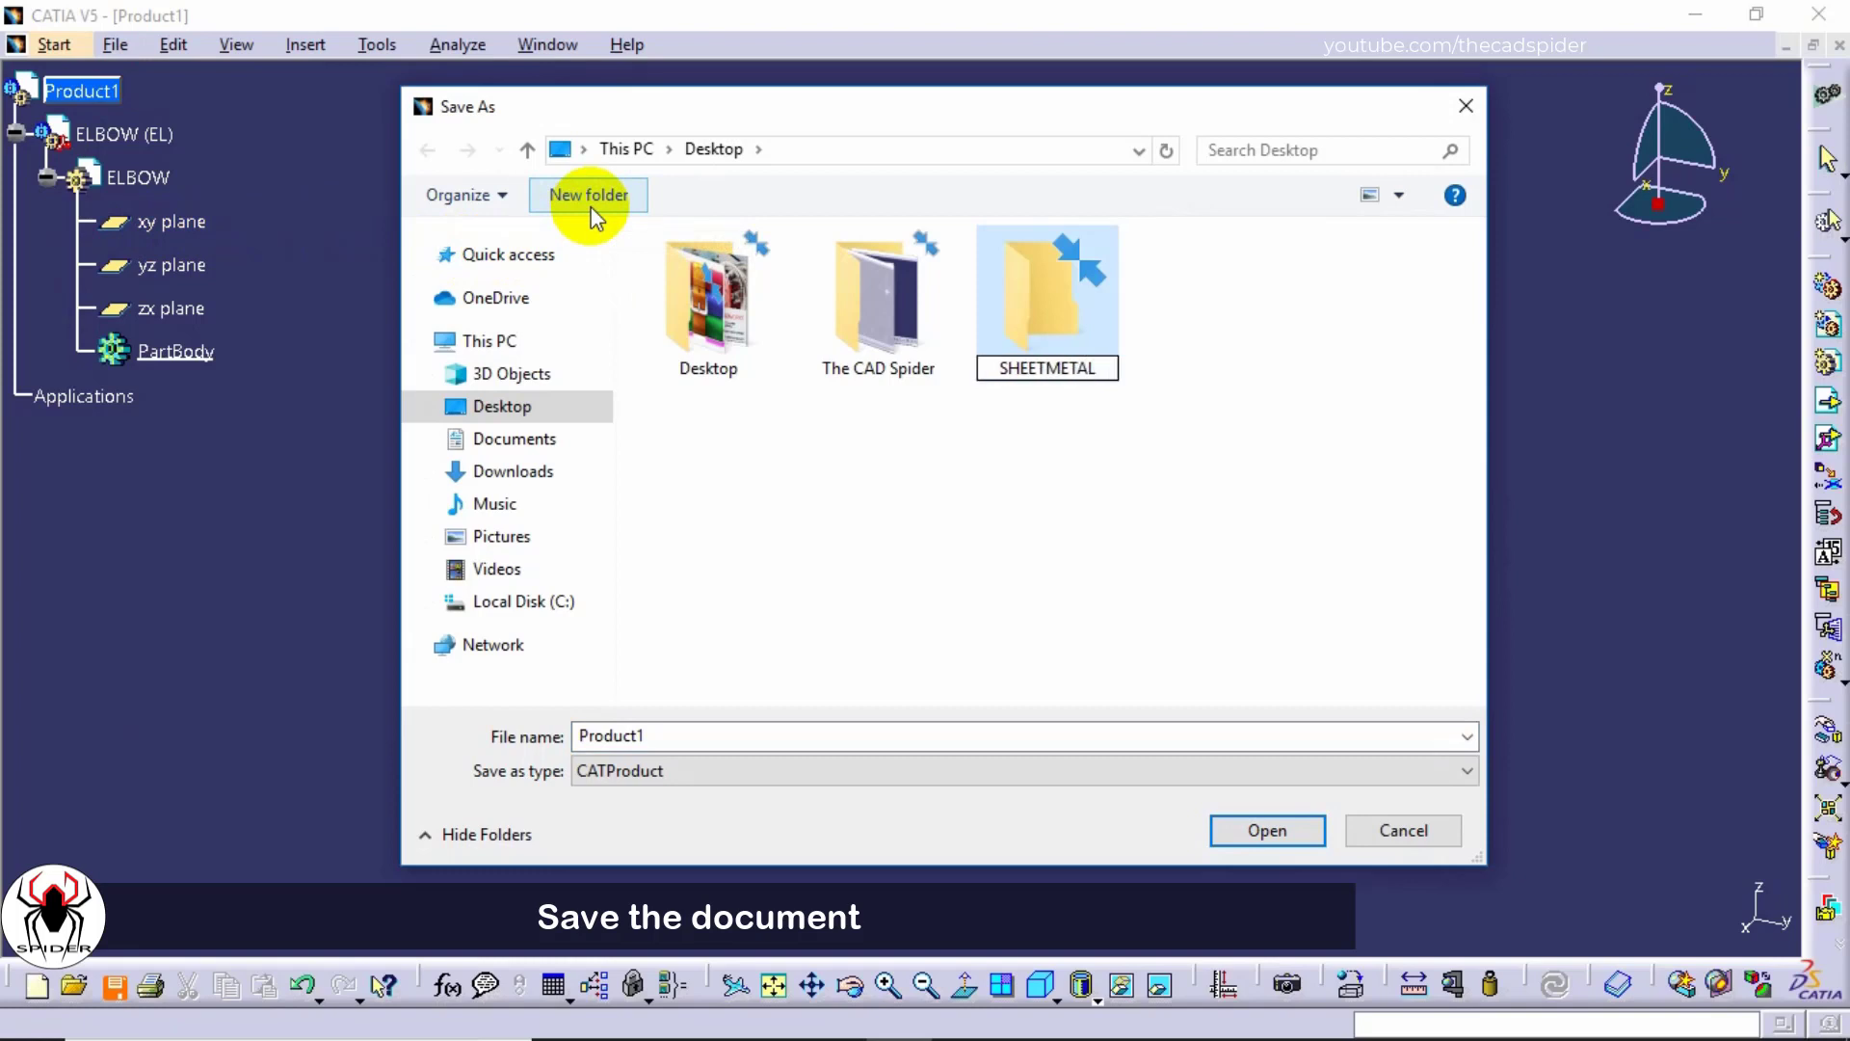
click(1285, 826)
click(1287, 827)
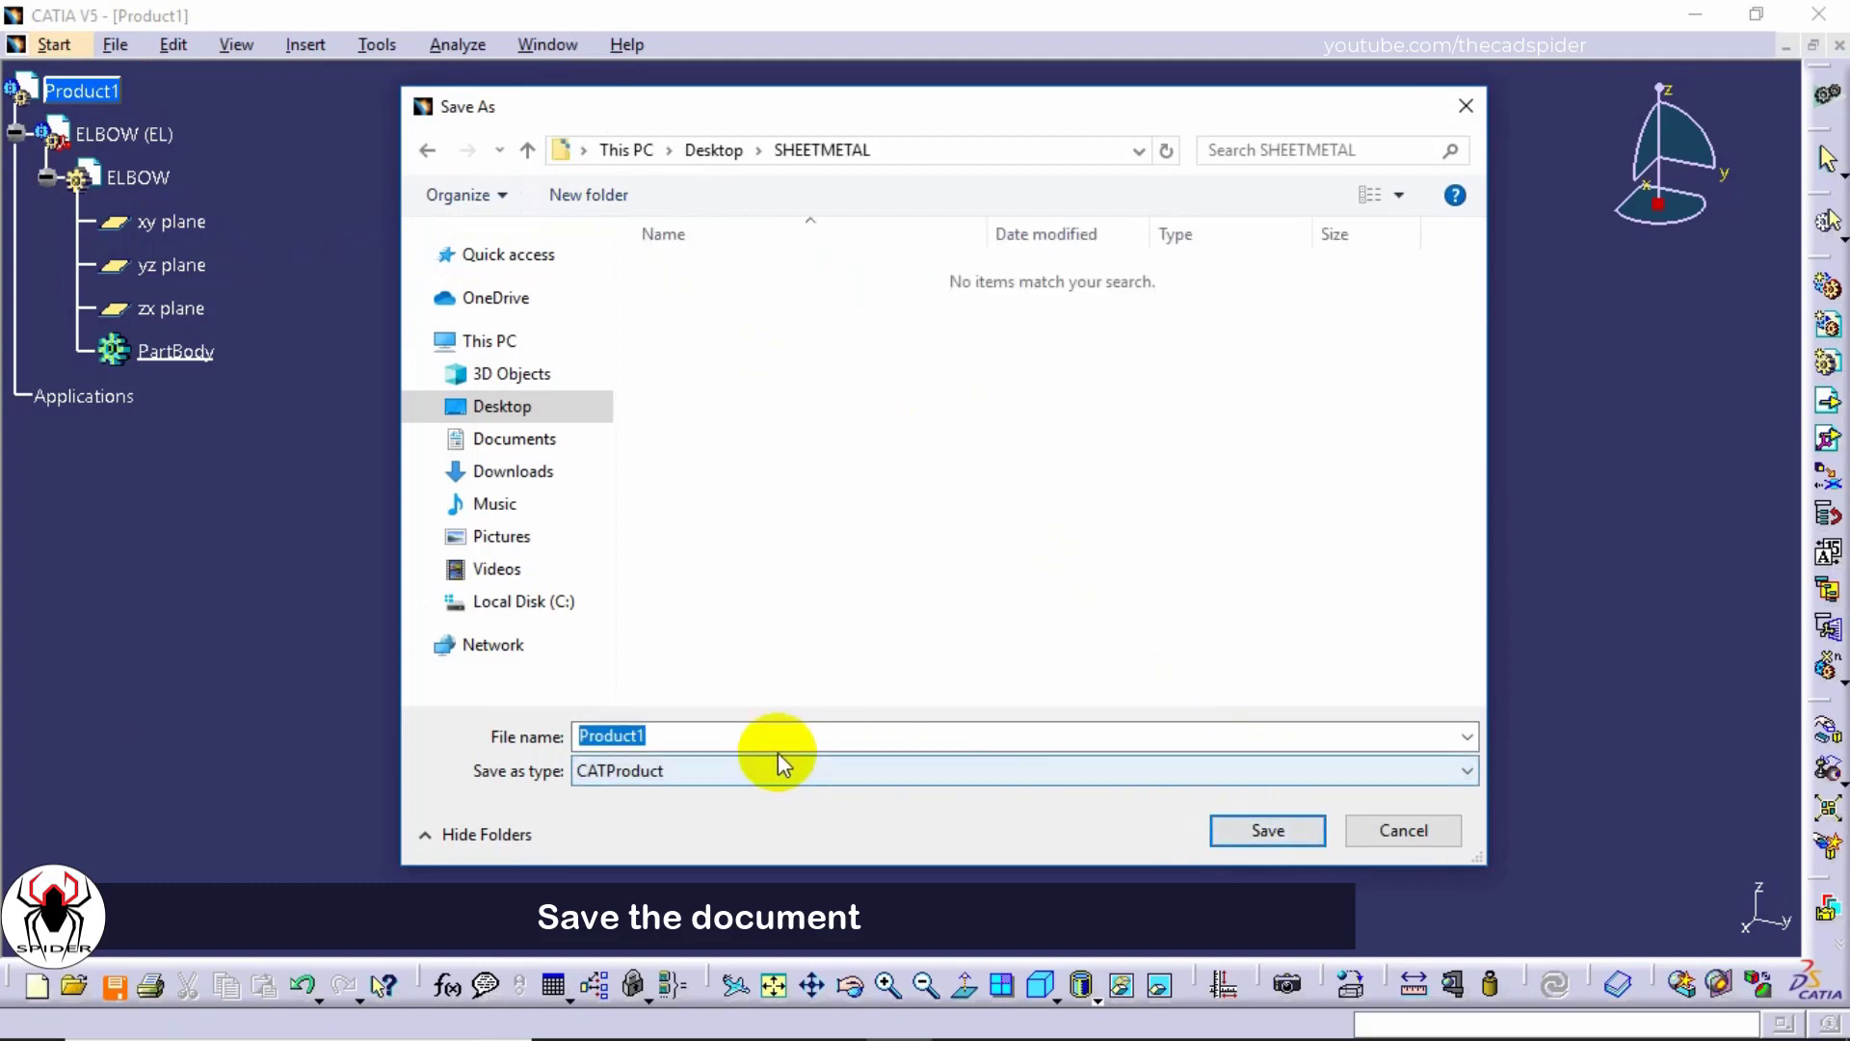
Step: Save the product as SHEETMETAL ELBOW in the SHEETMETAL folder, including the related documents
drag(691, 733, 588, 738)
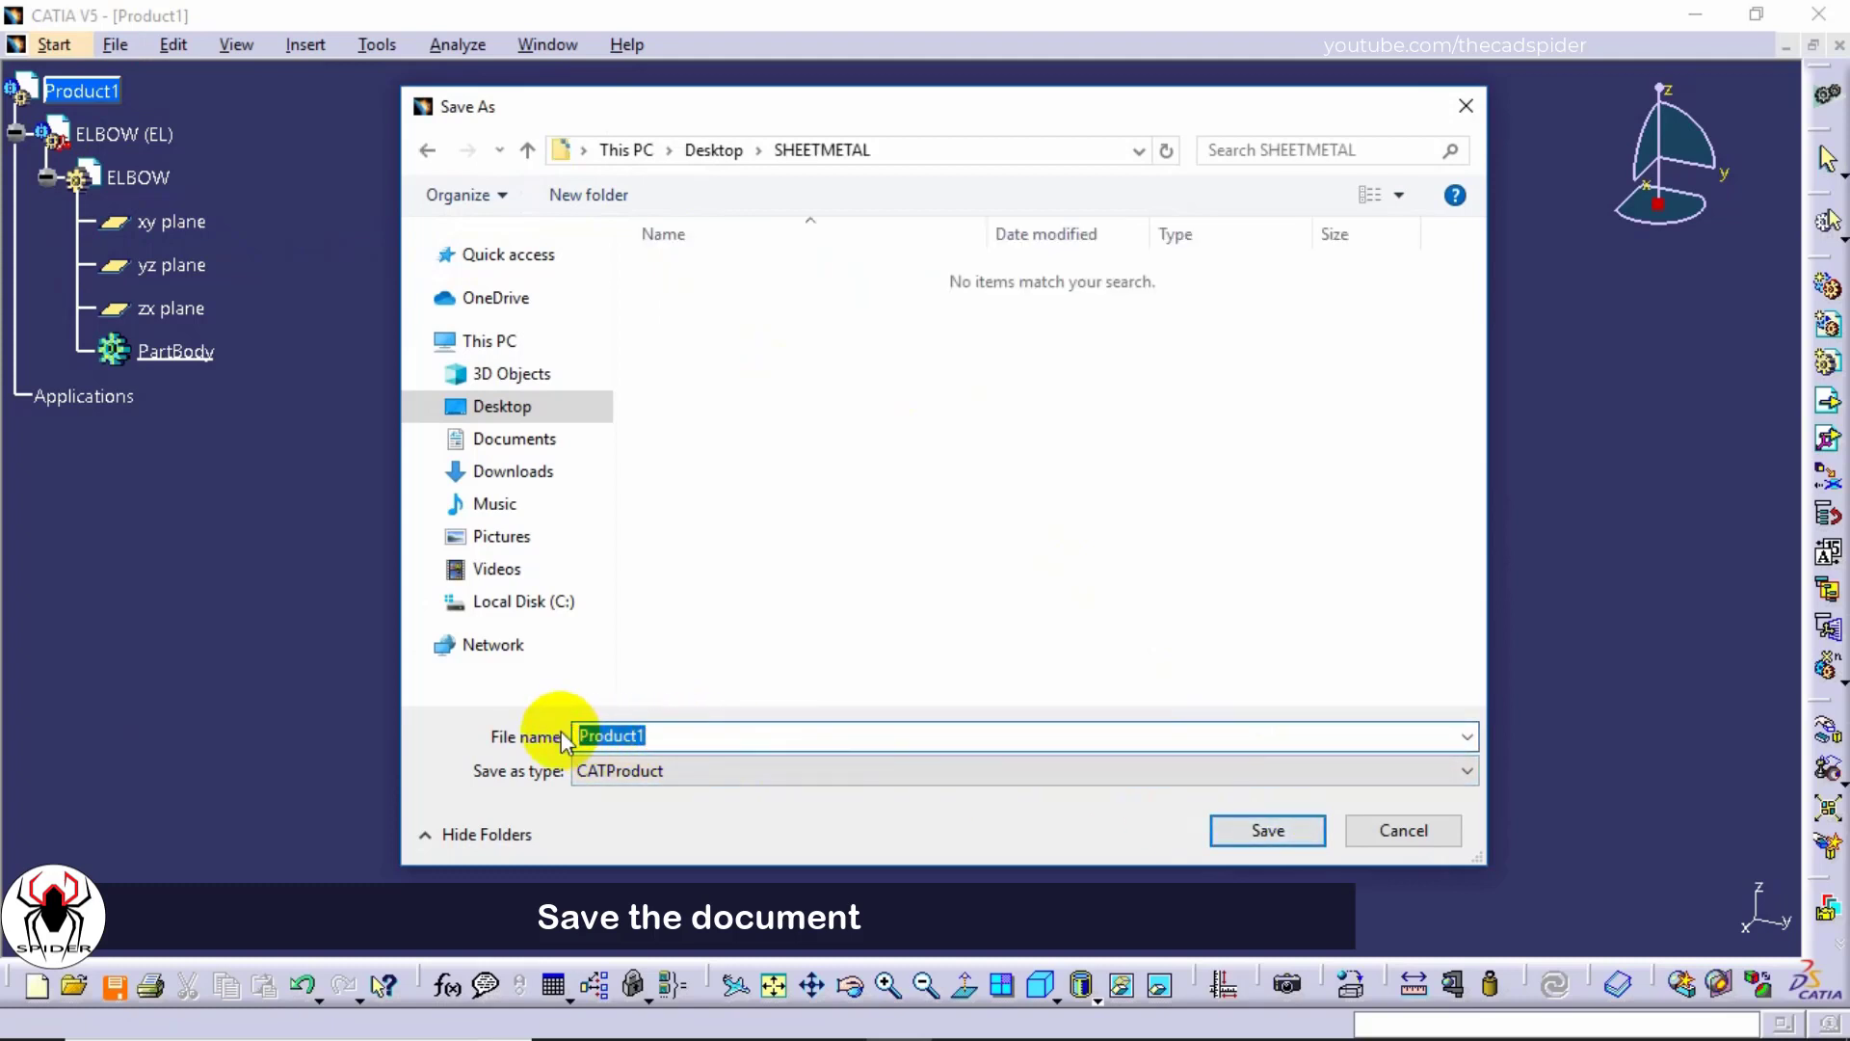
text(SHEETMETAL ELBOW)
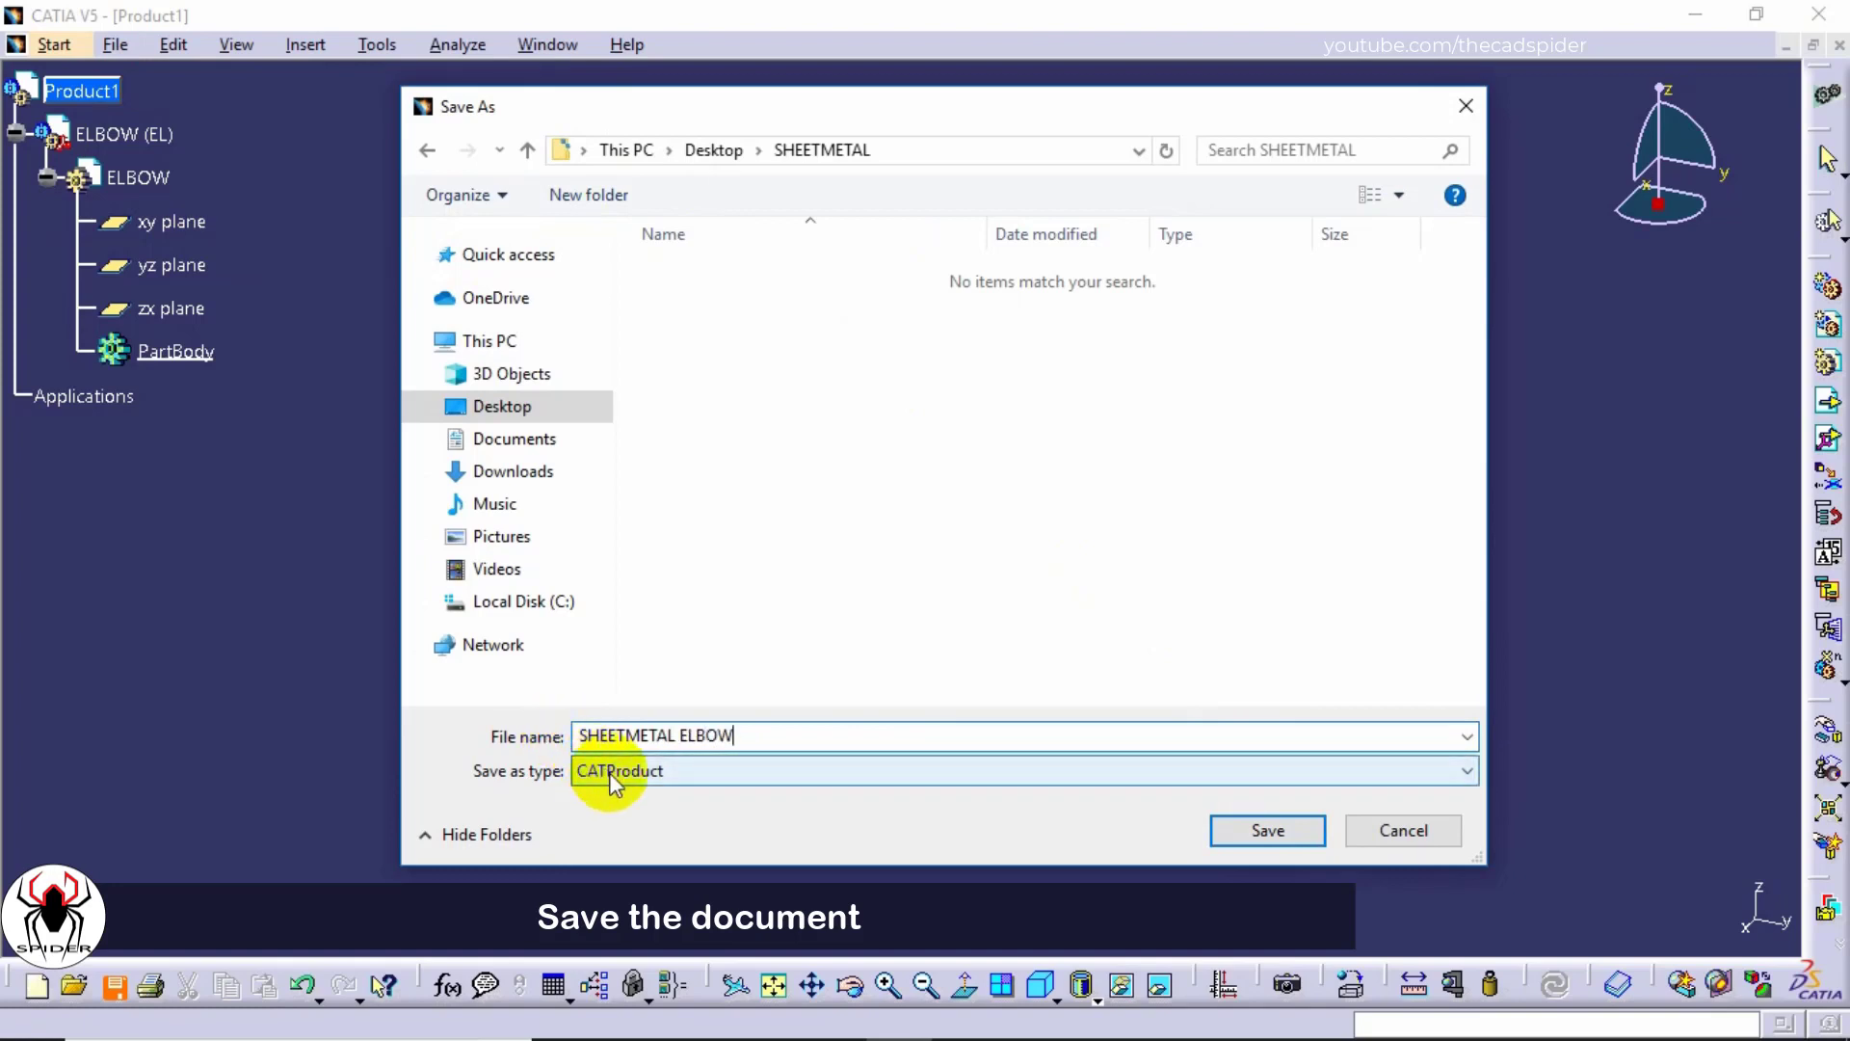
click(1271, 830)
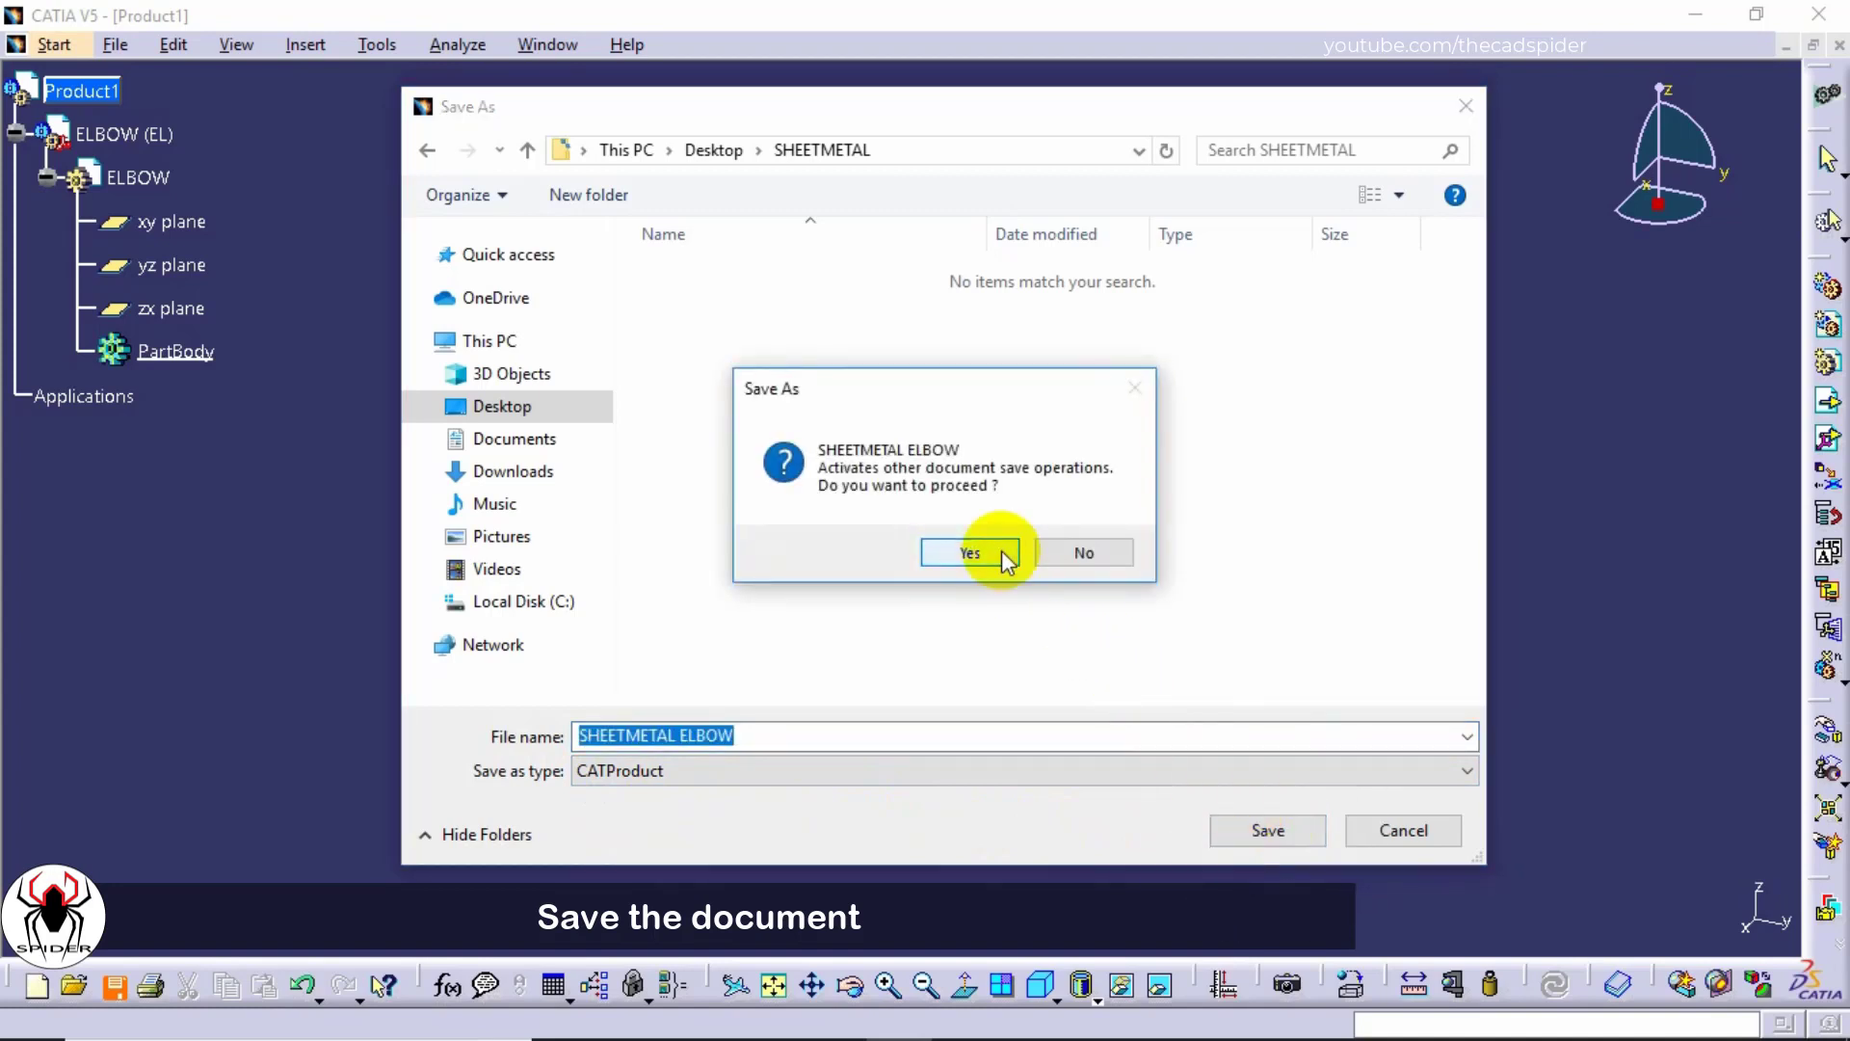
click(1004, 555)
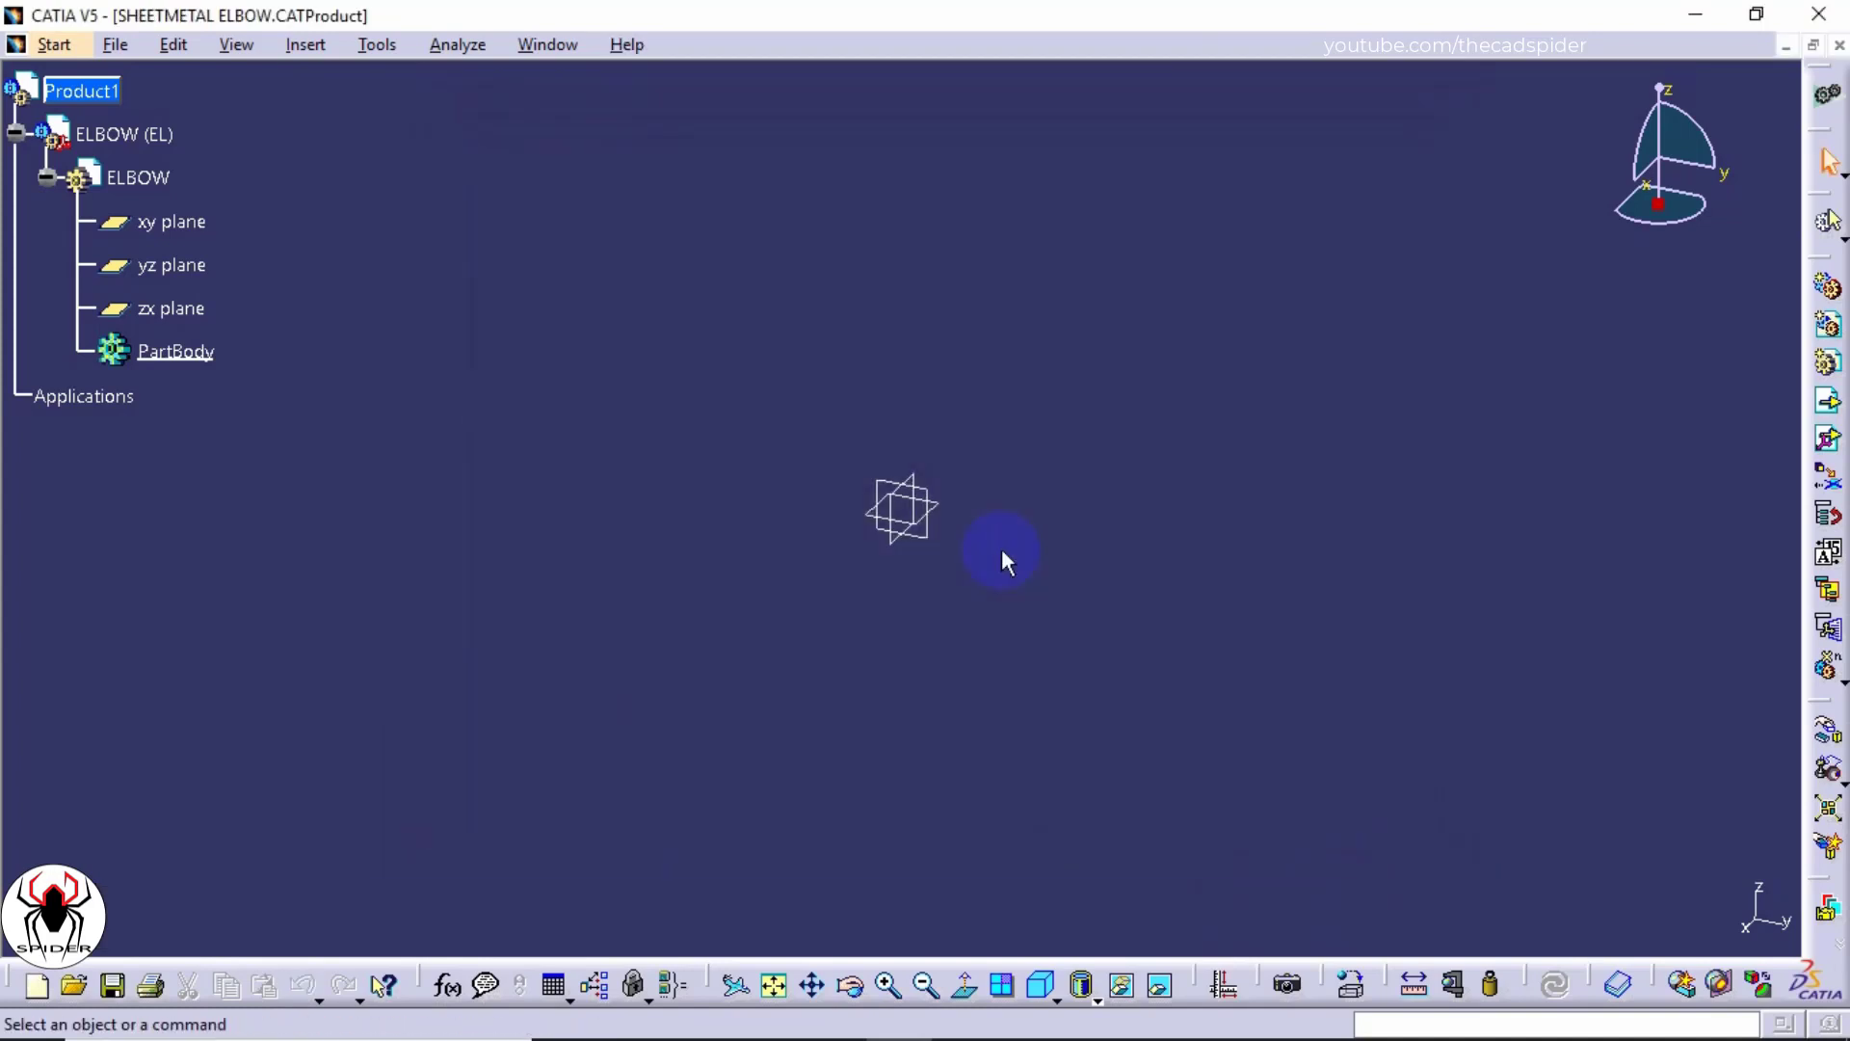
Step: Open the ELBOW part for editing in Part Design and start a sketch on its yz plane
right_click(151, 183)
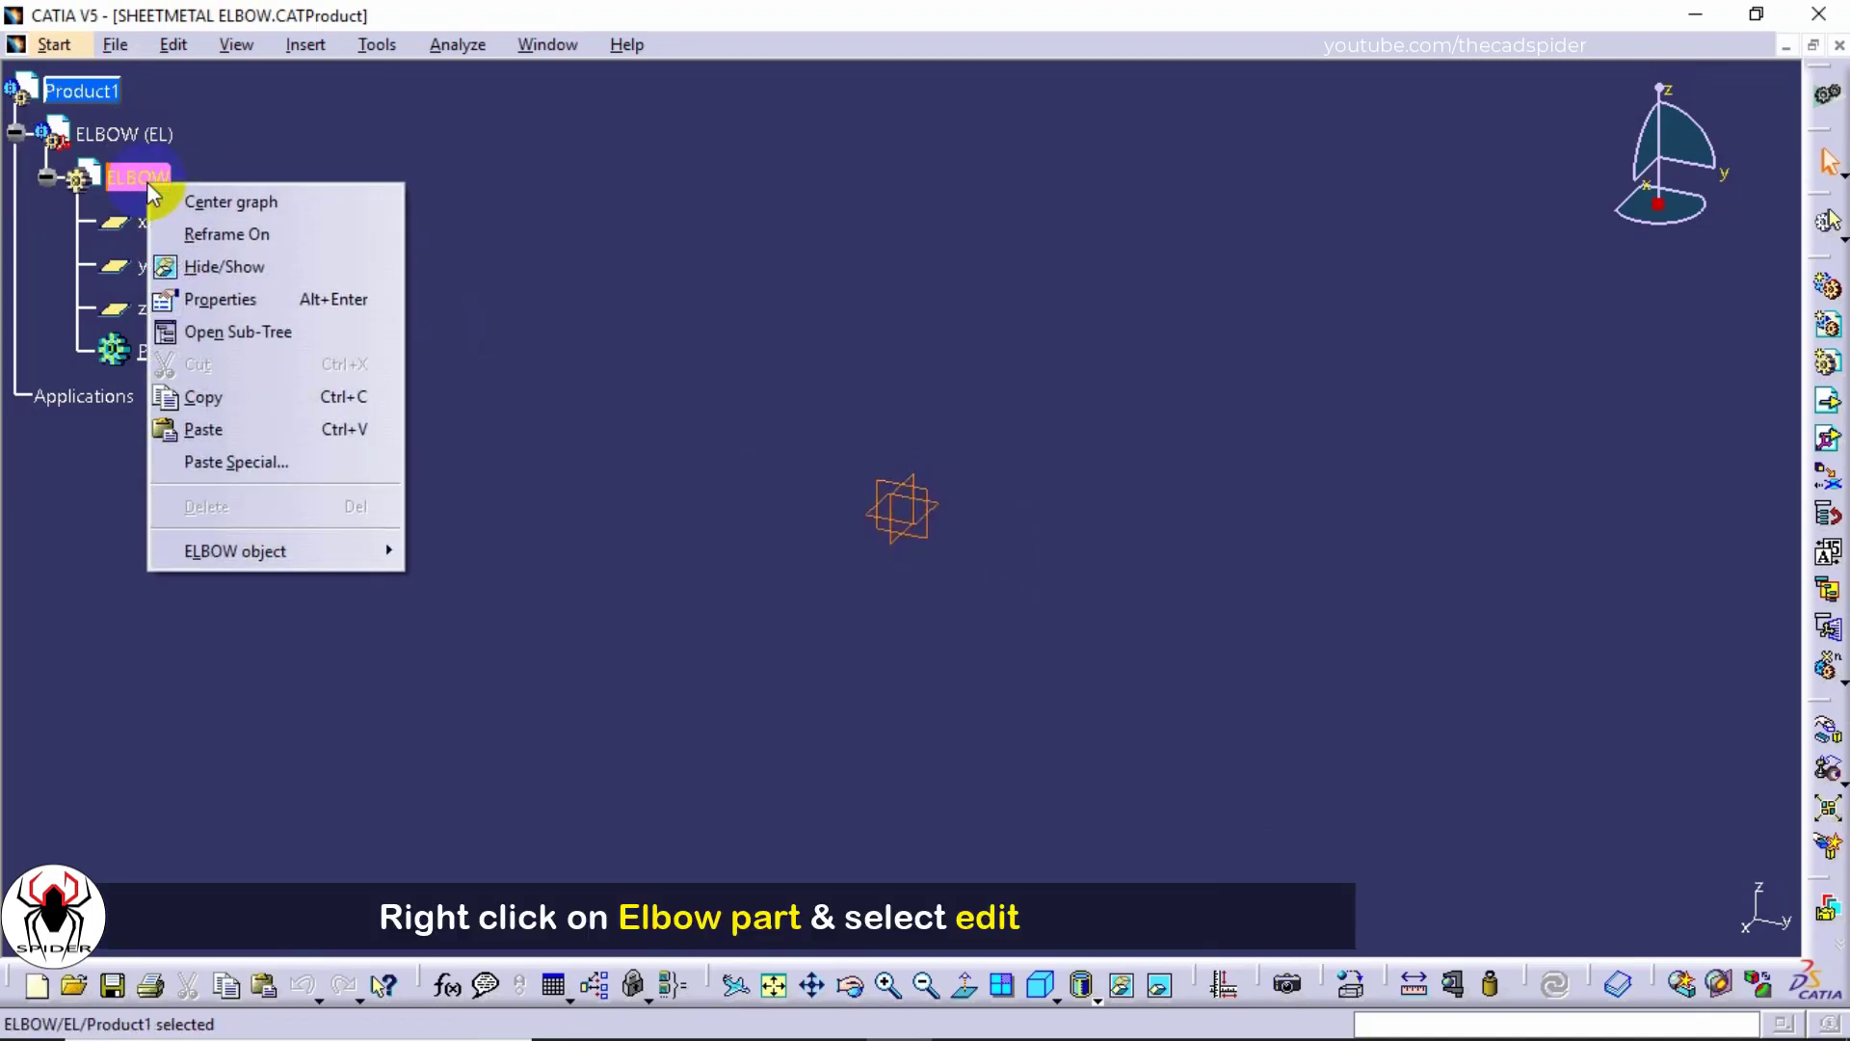
mouse_move(174, 547)
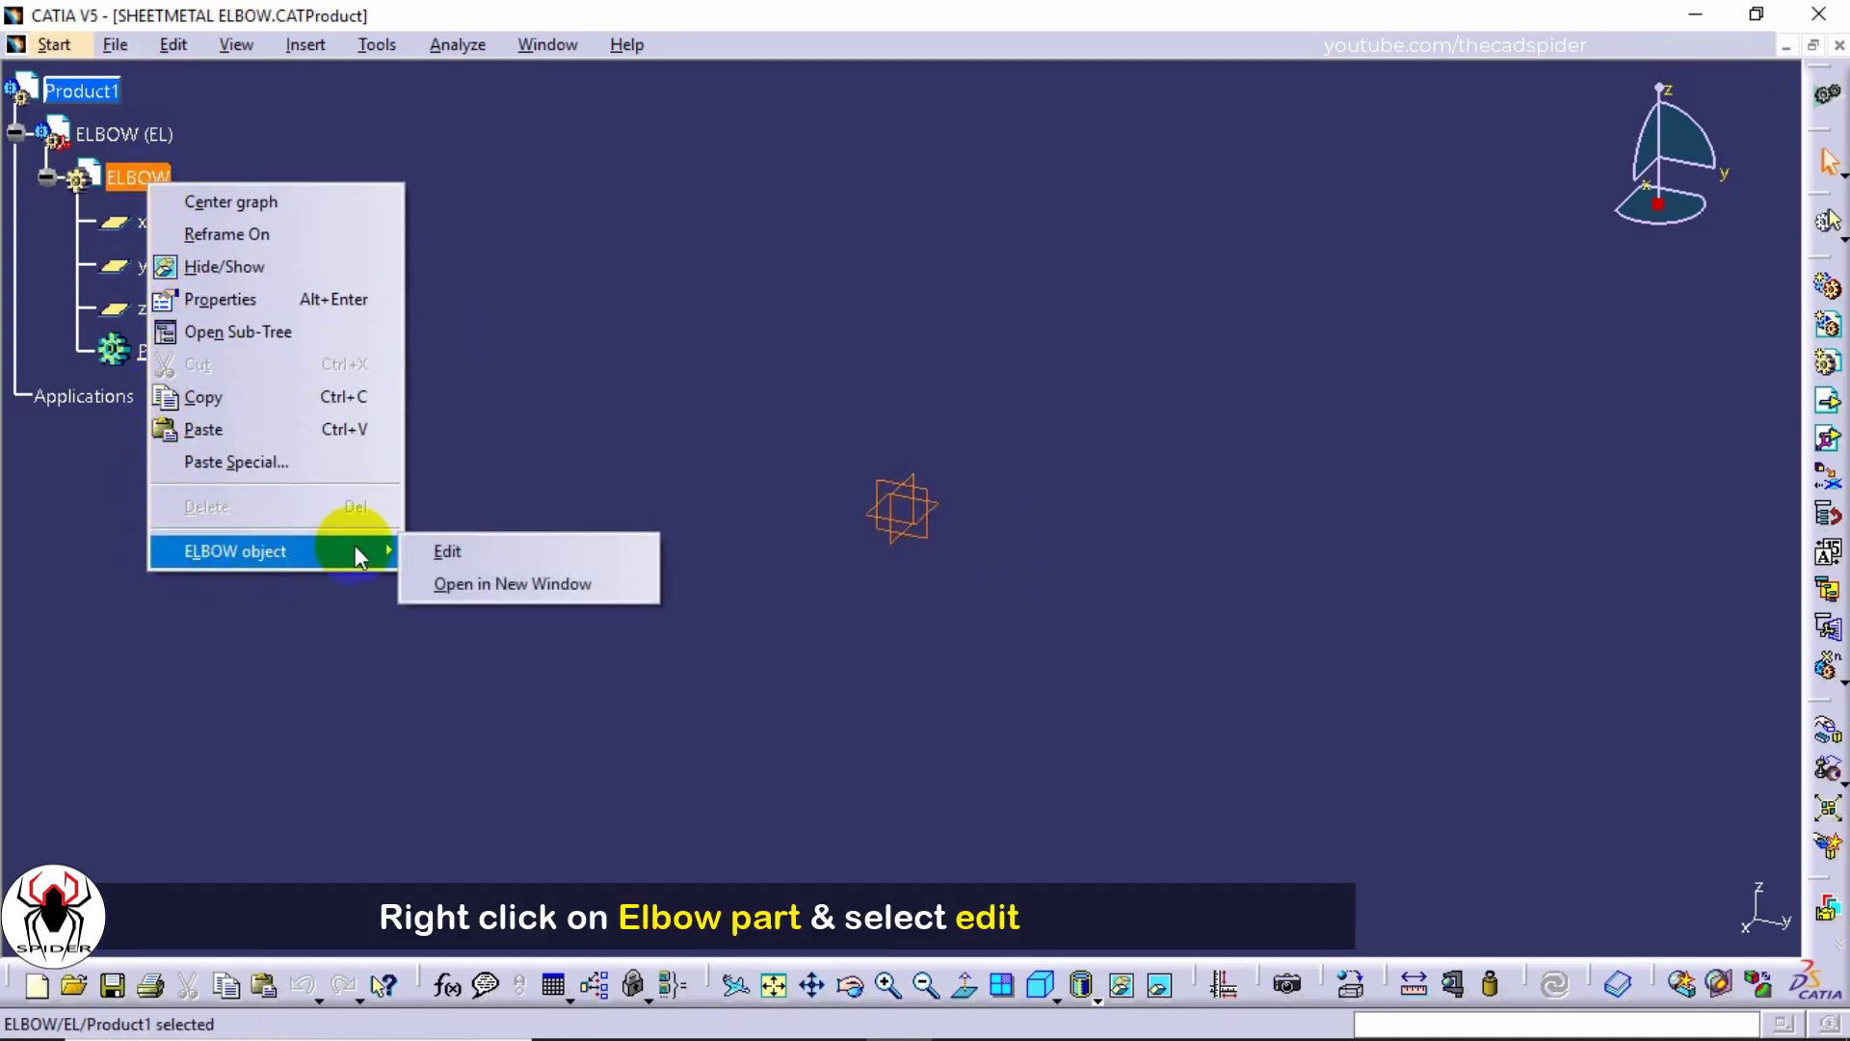
click(454, 548)
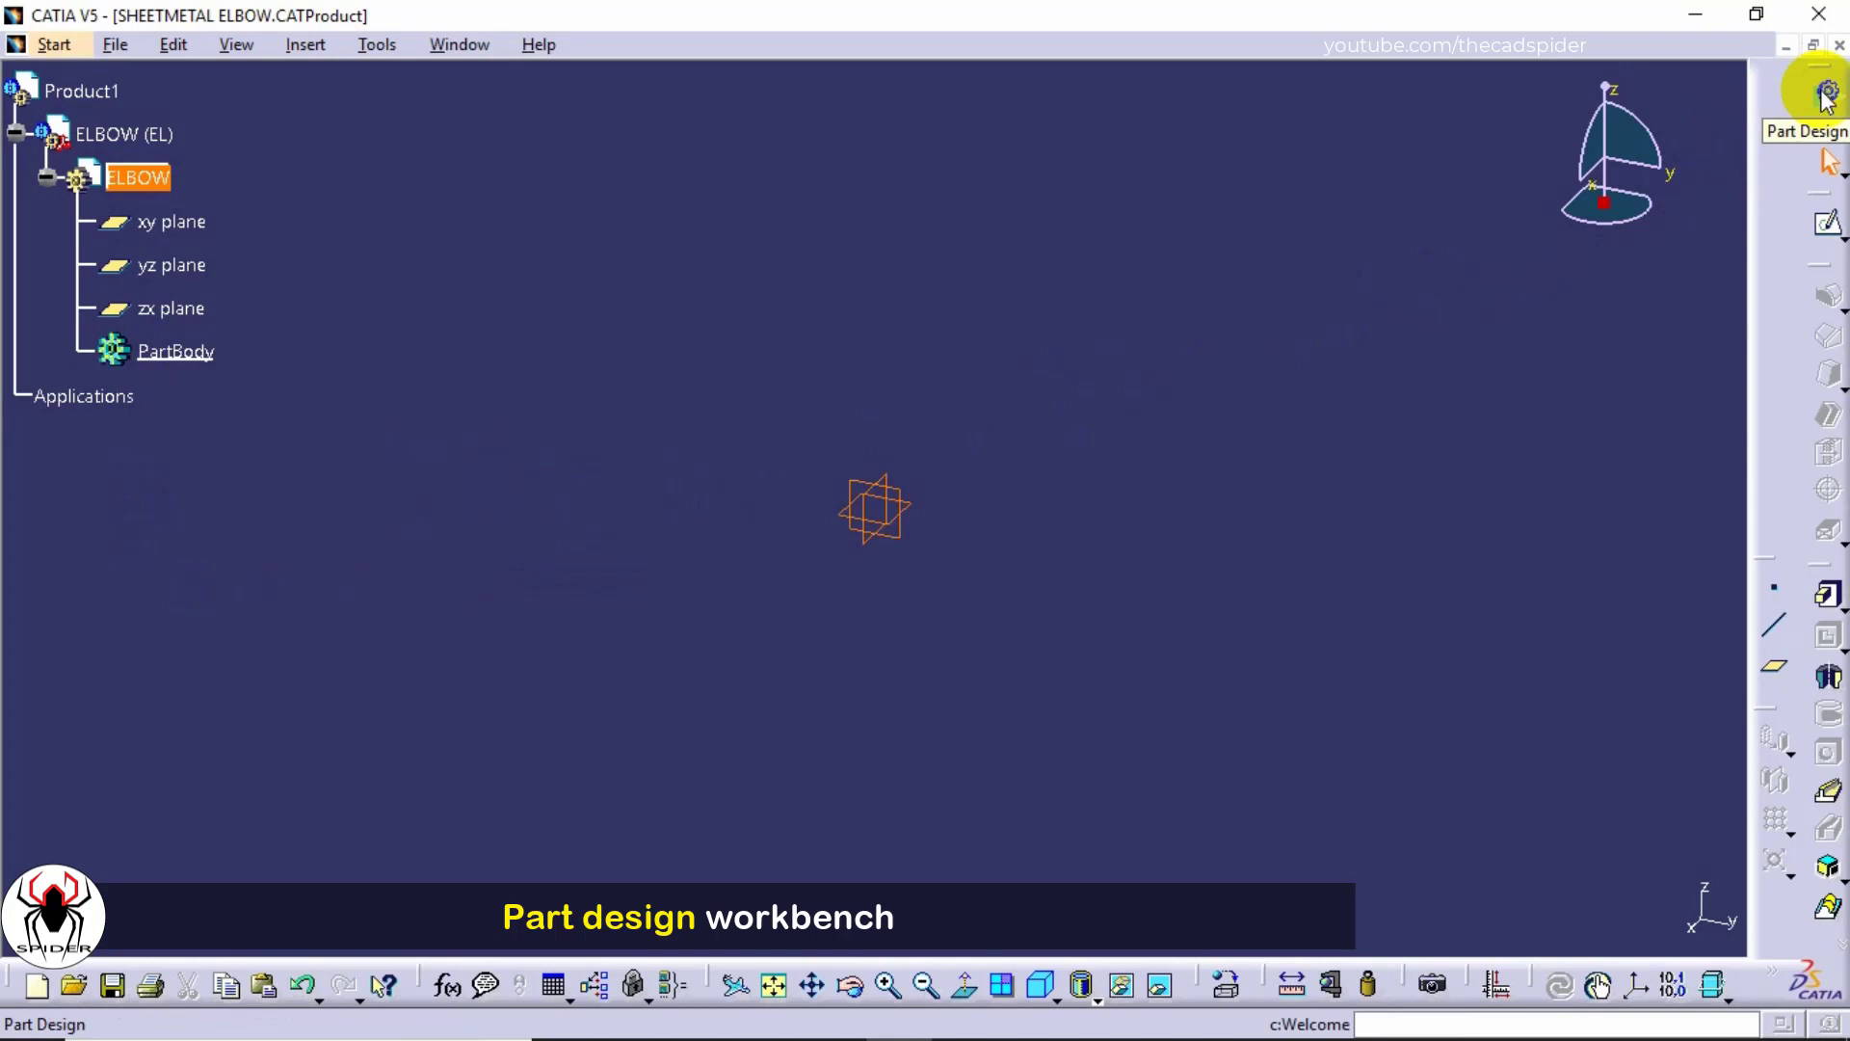
click(1831, 230)
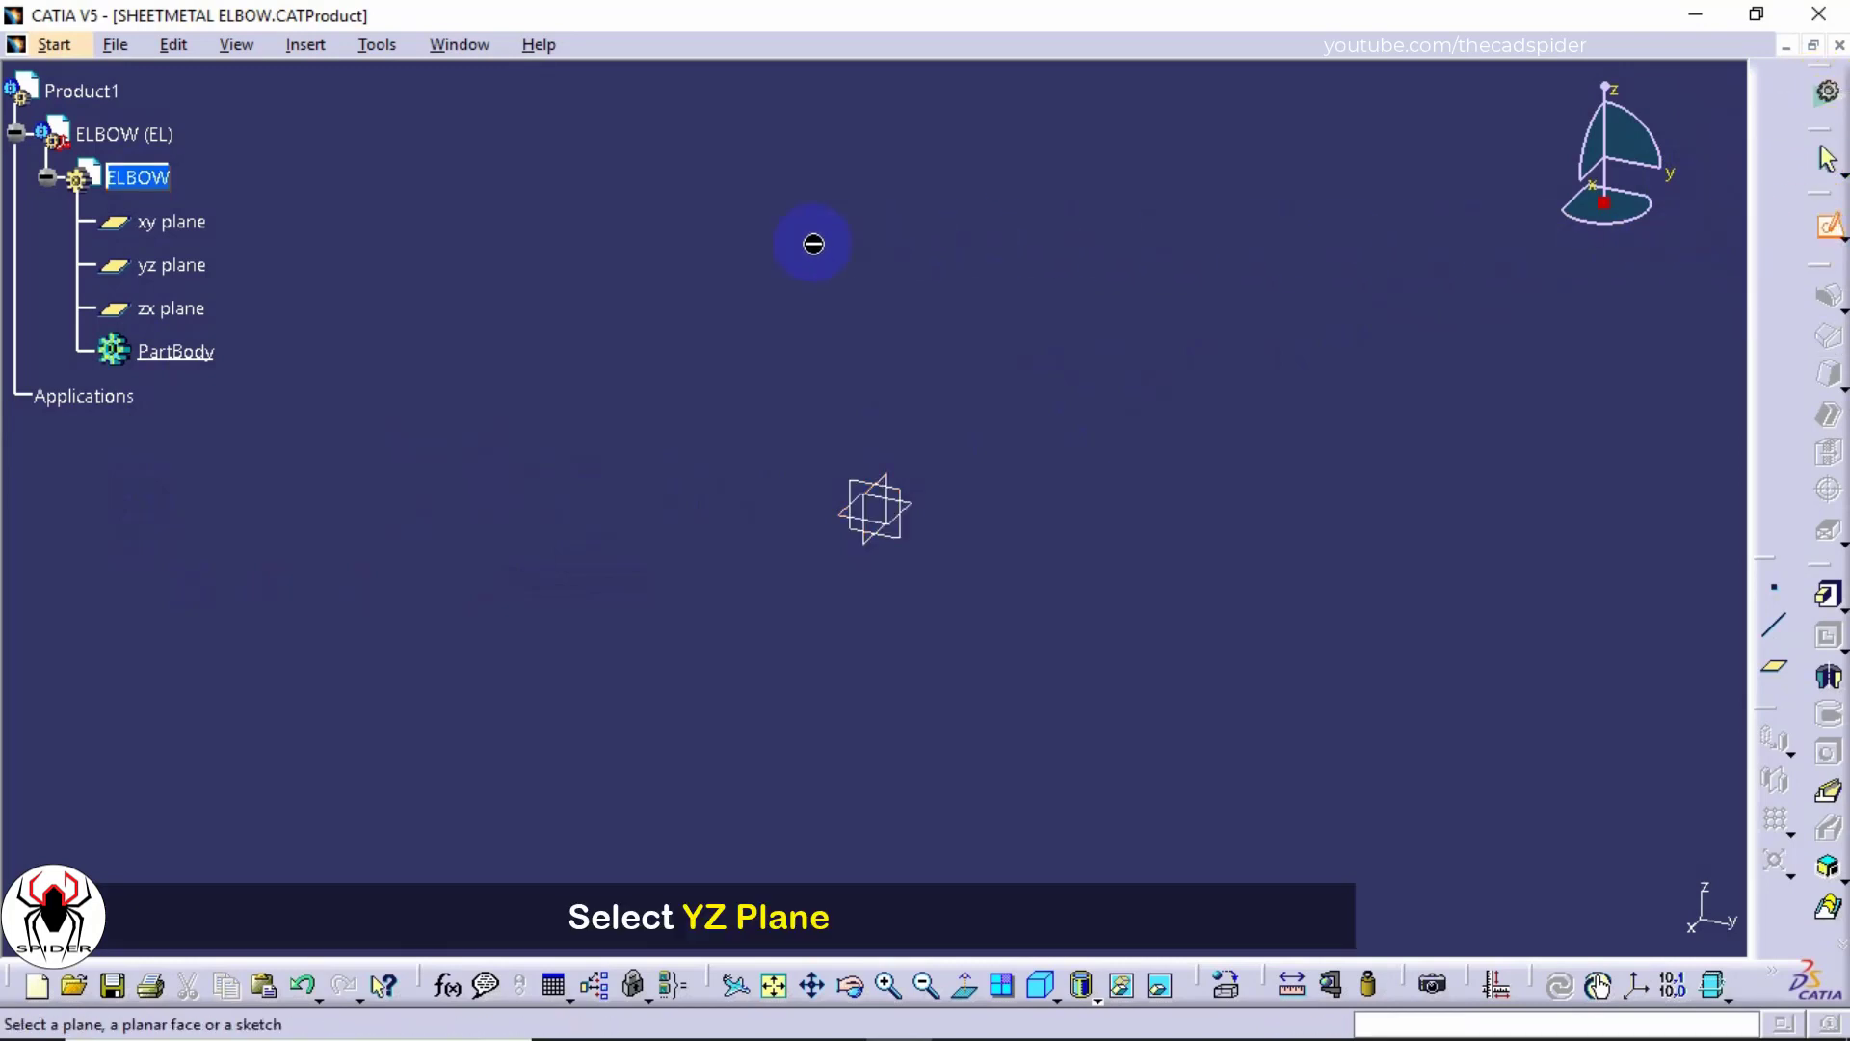
click(184, 270)
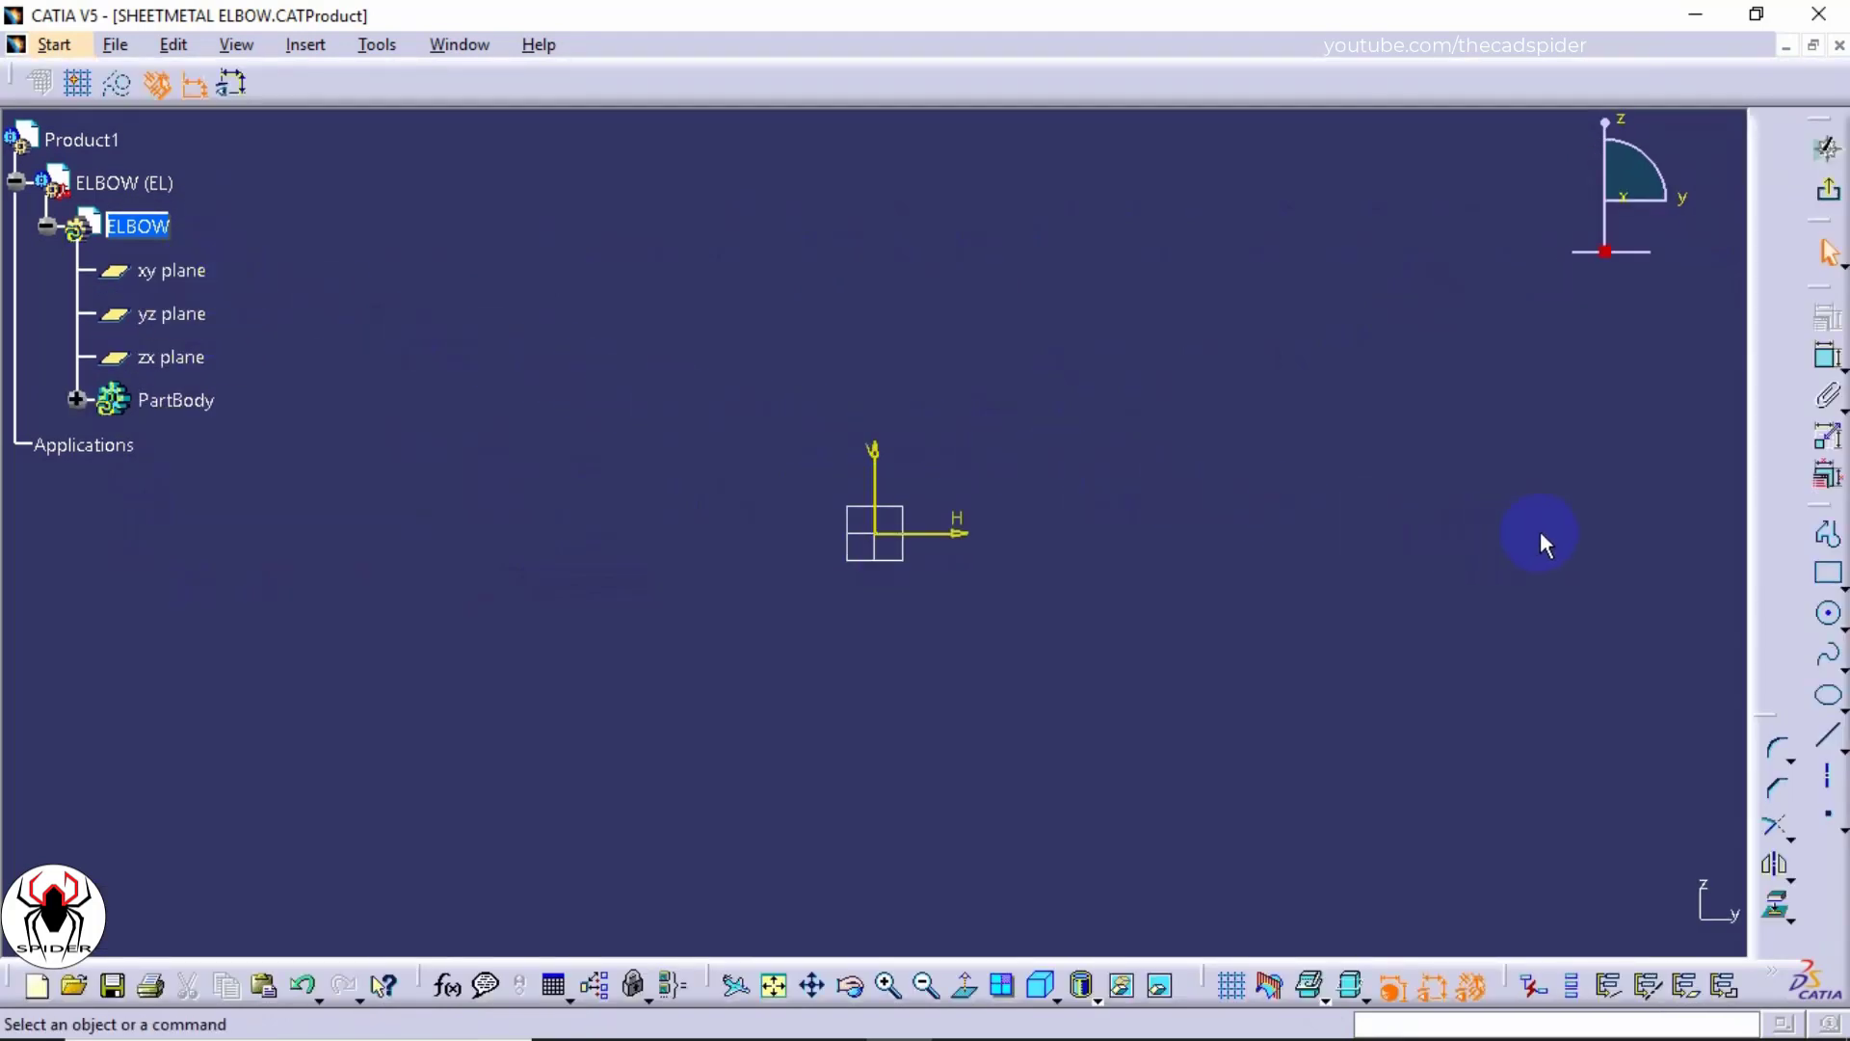
Step: Start a polygon centred on the sketch origin, with the default number of sides disabled, a radius of 100 mm and an angle of 0 deg
click(1840, 580)
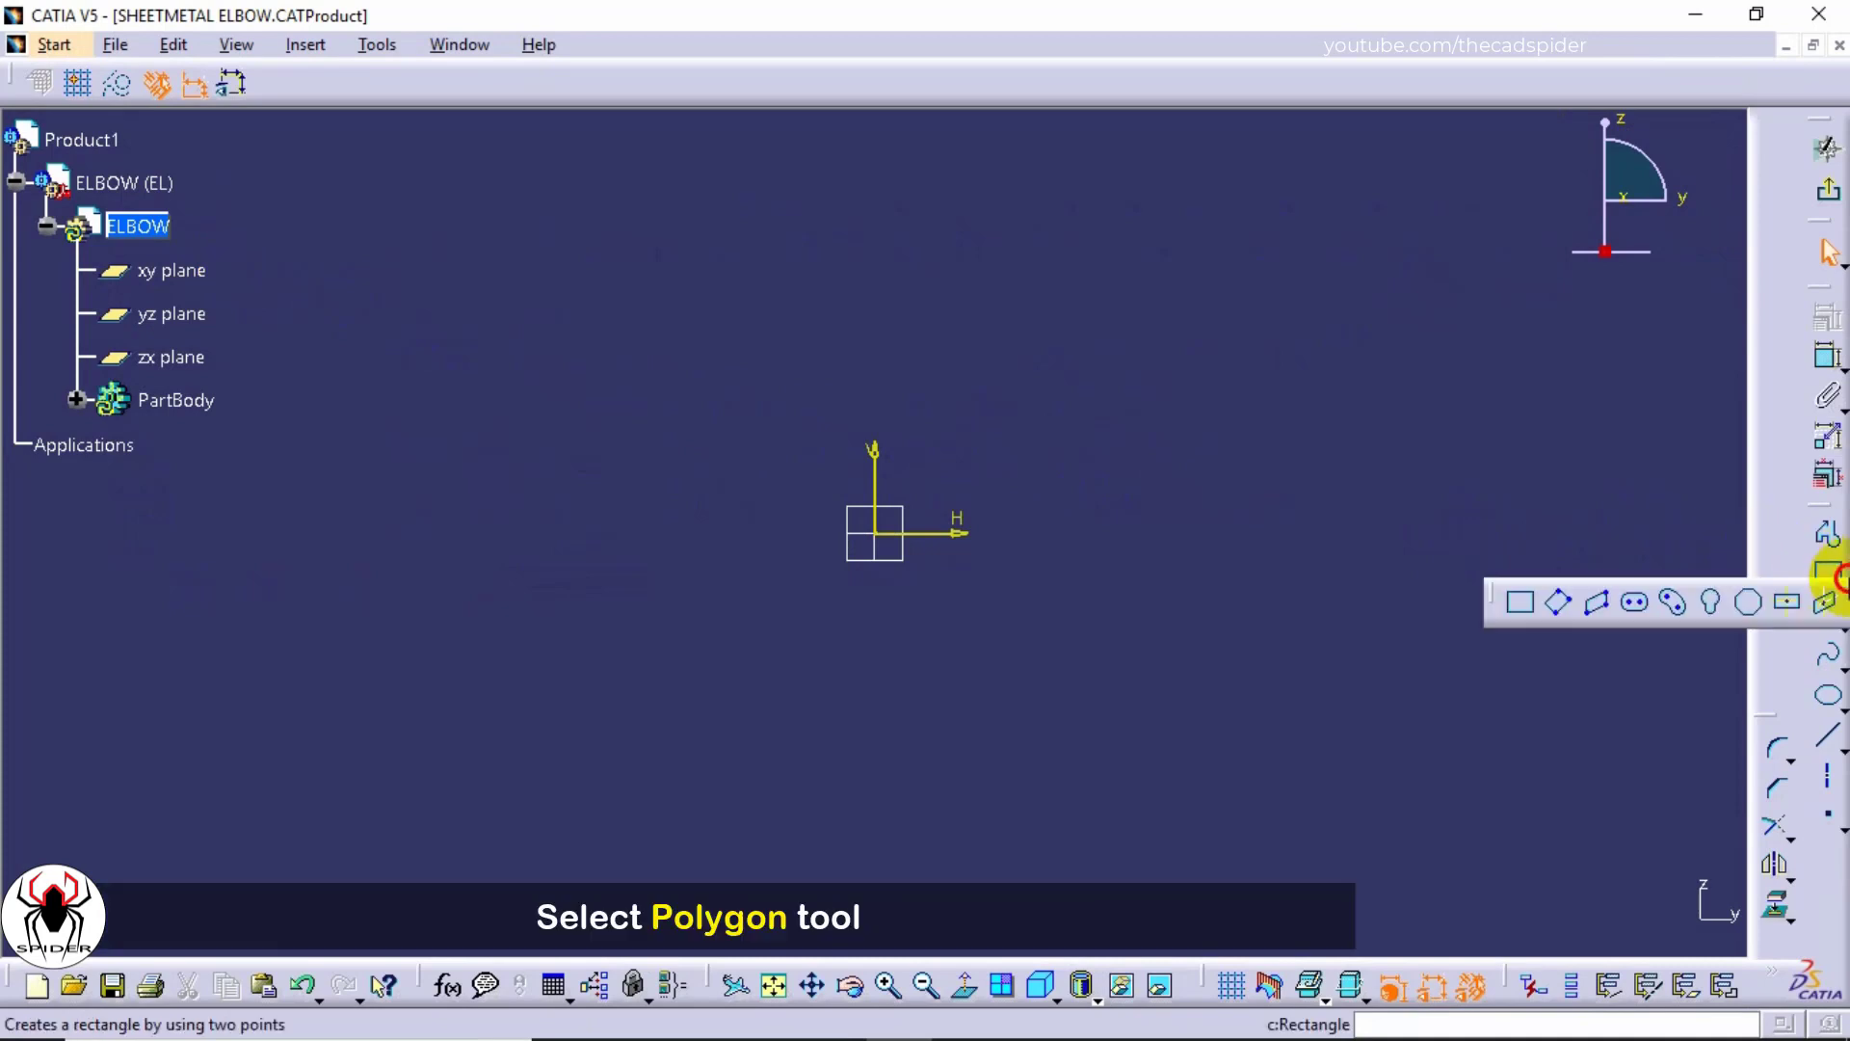
click(1750, 605)
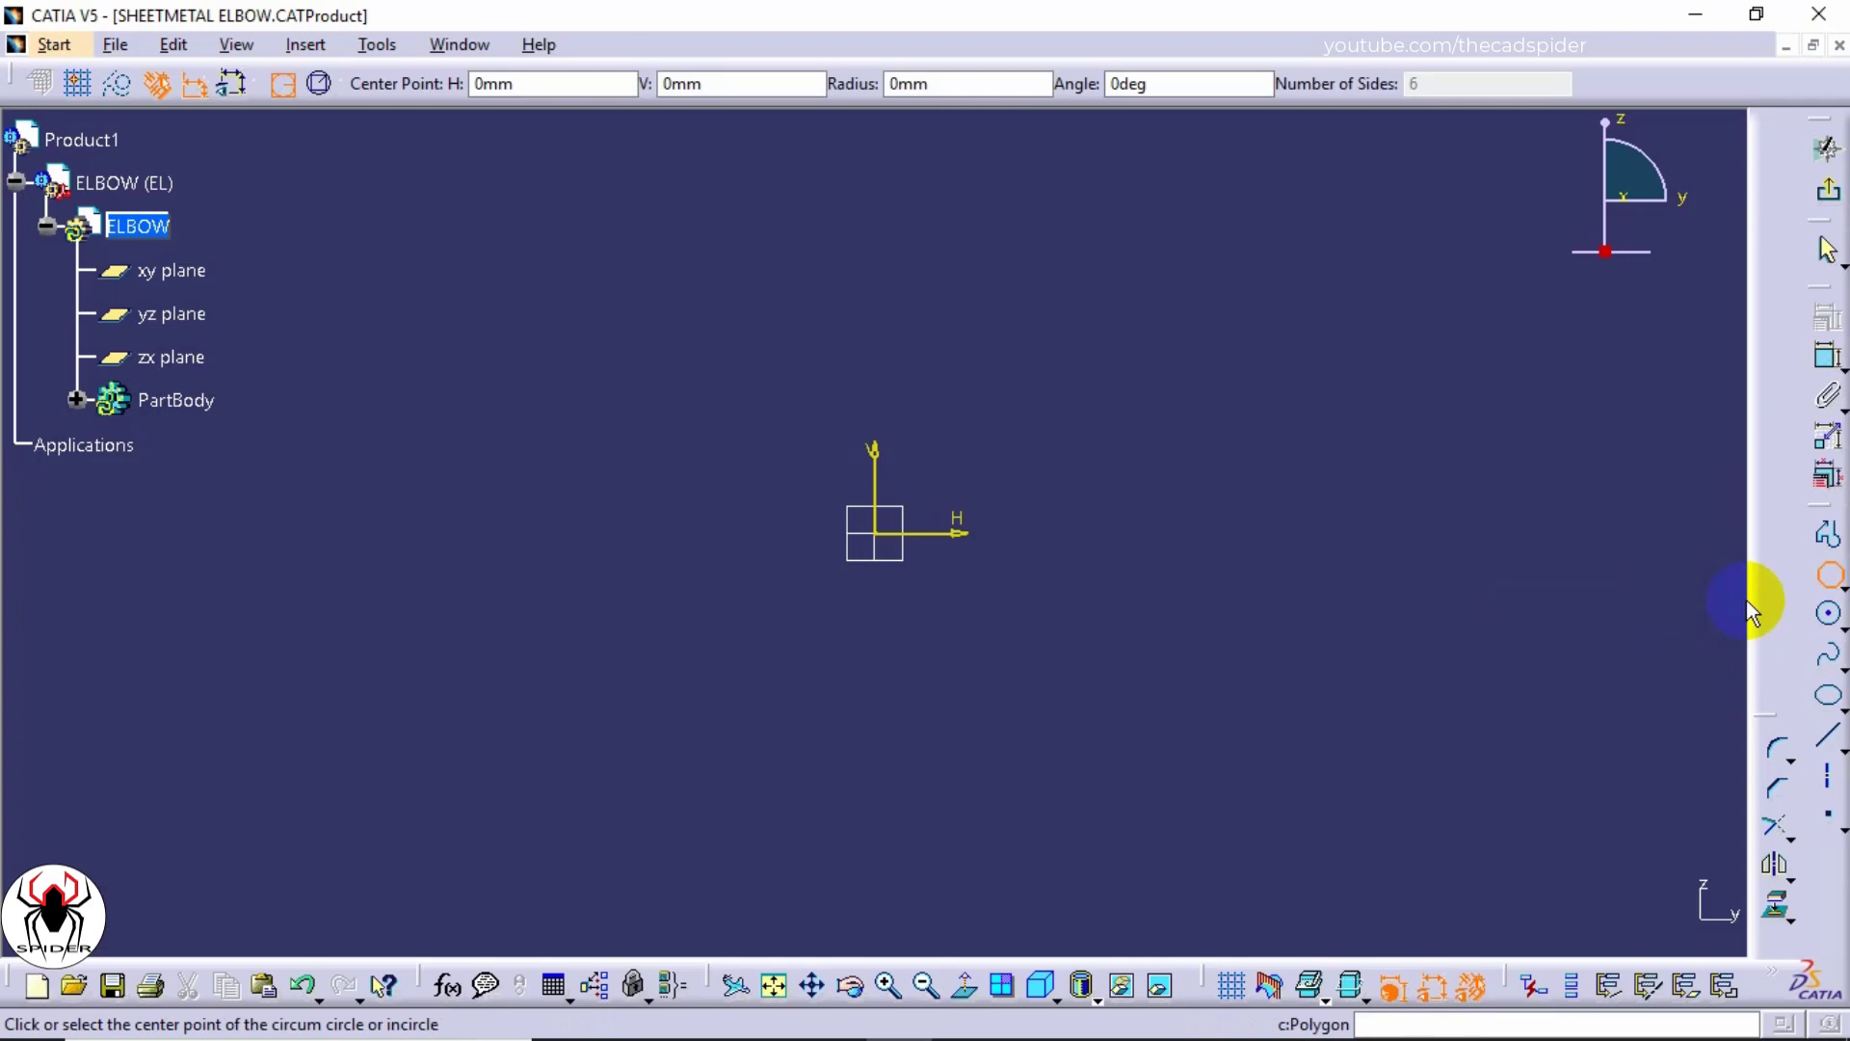
click(883, 540)
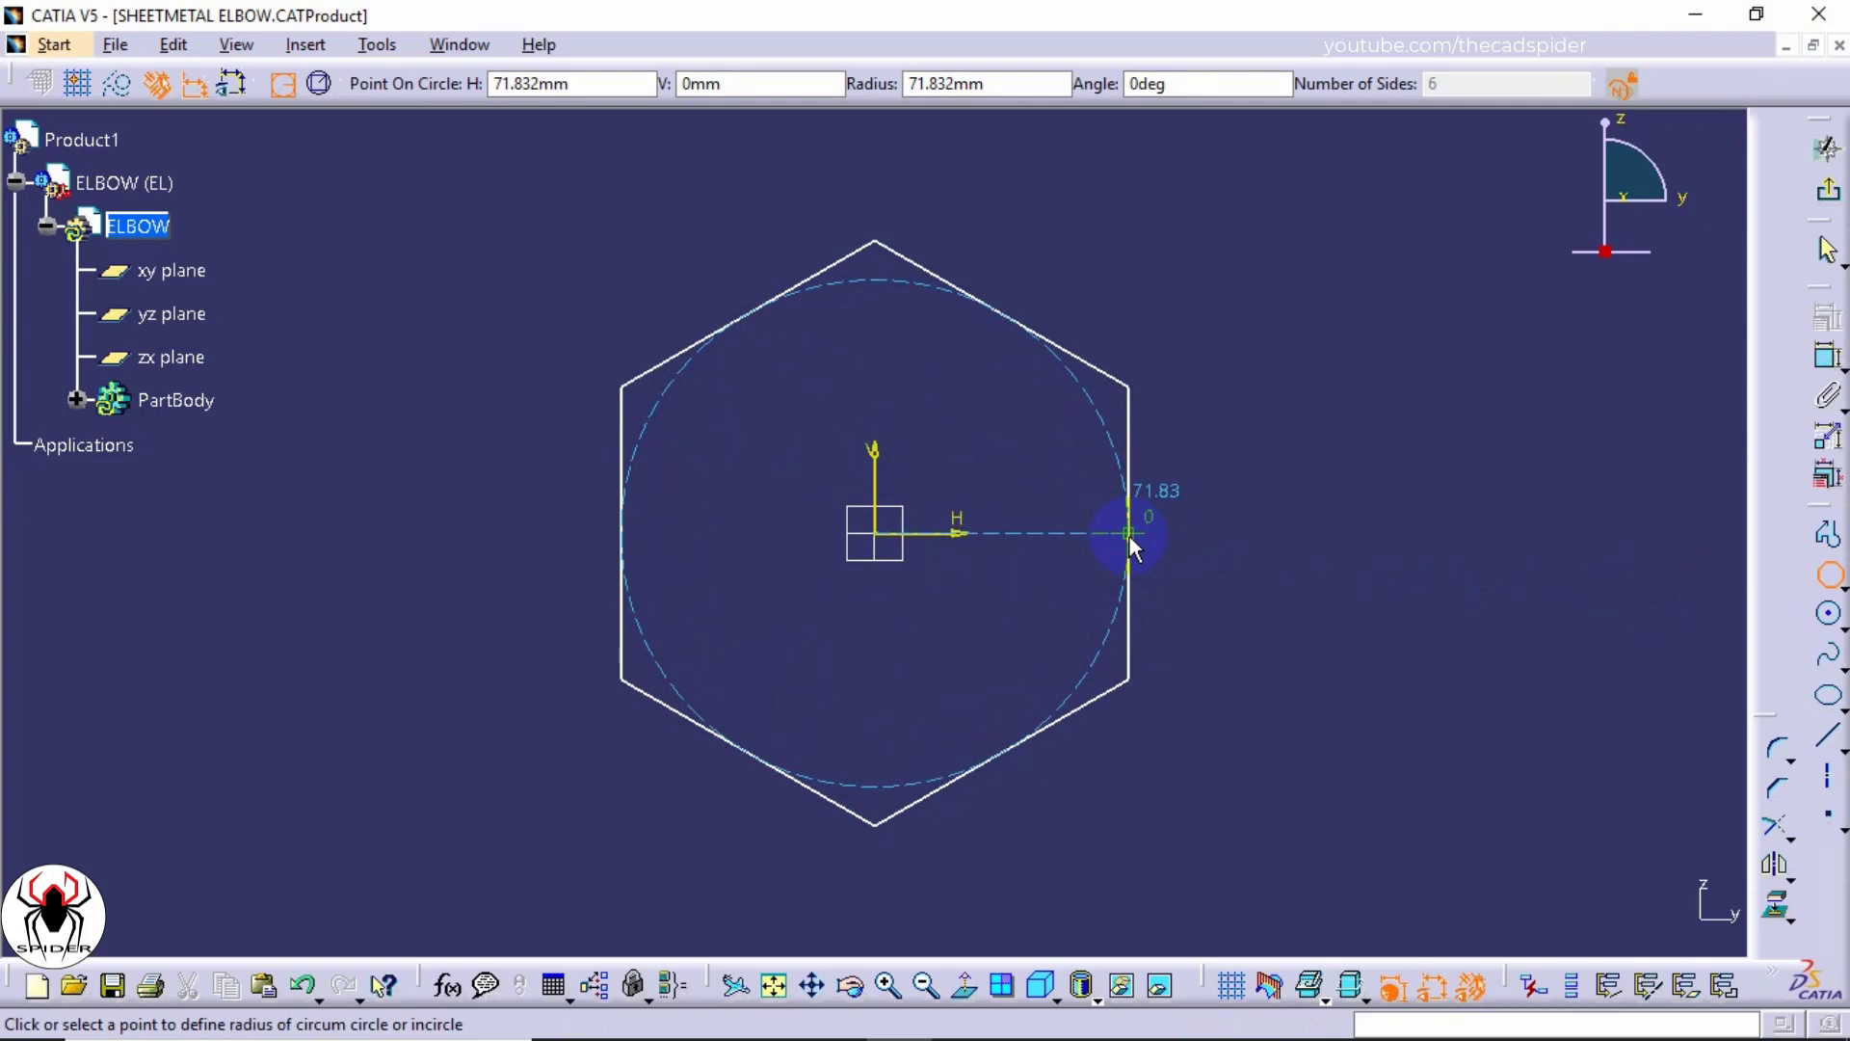
click(1624, 91)
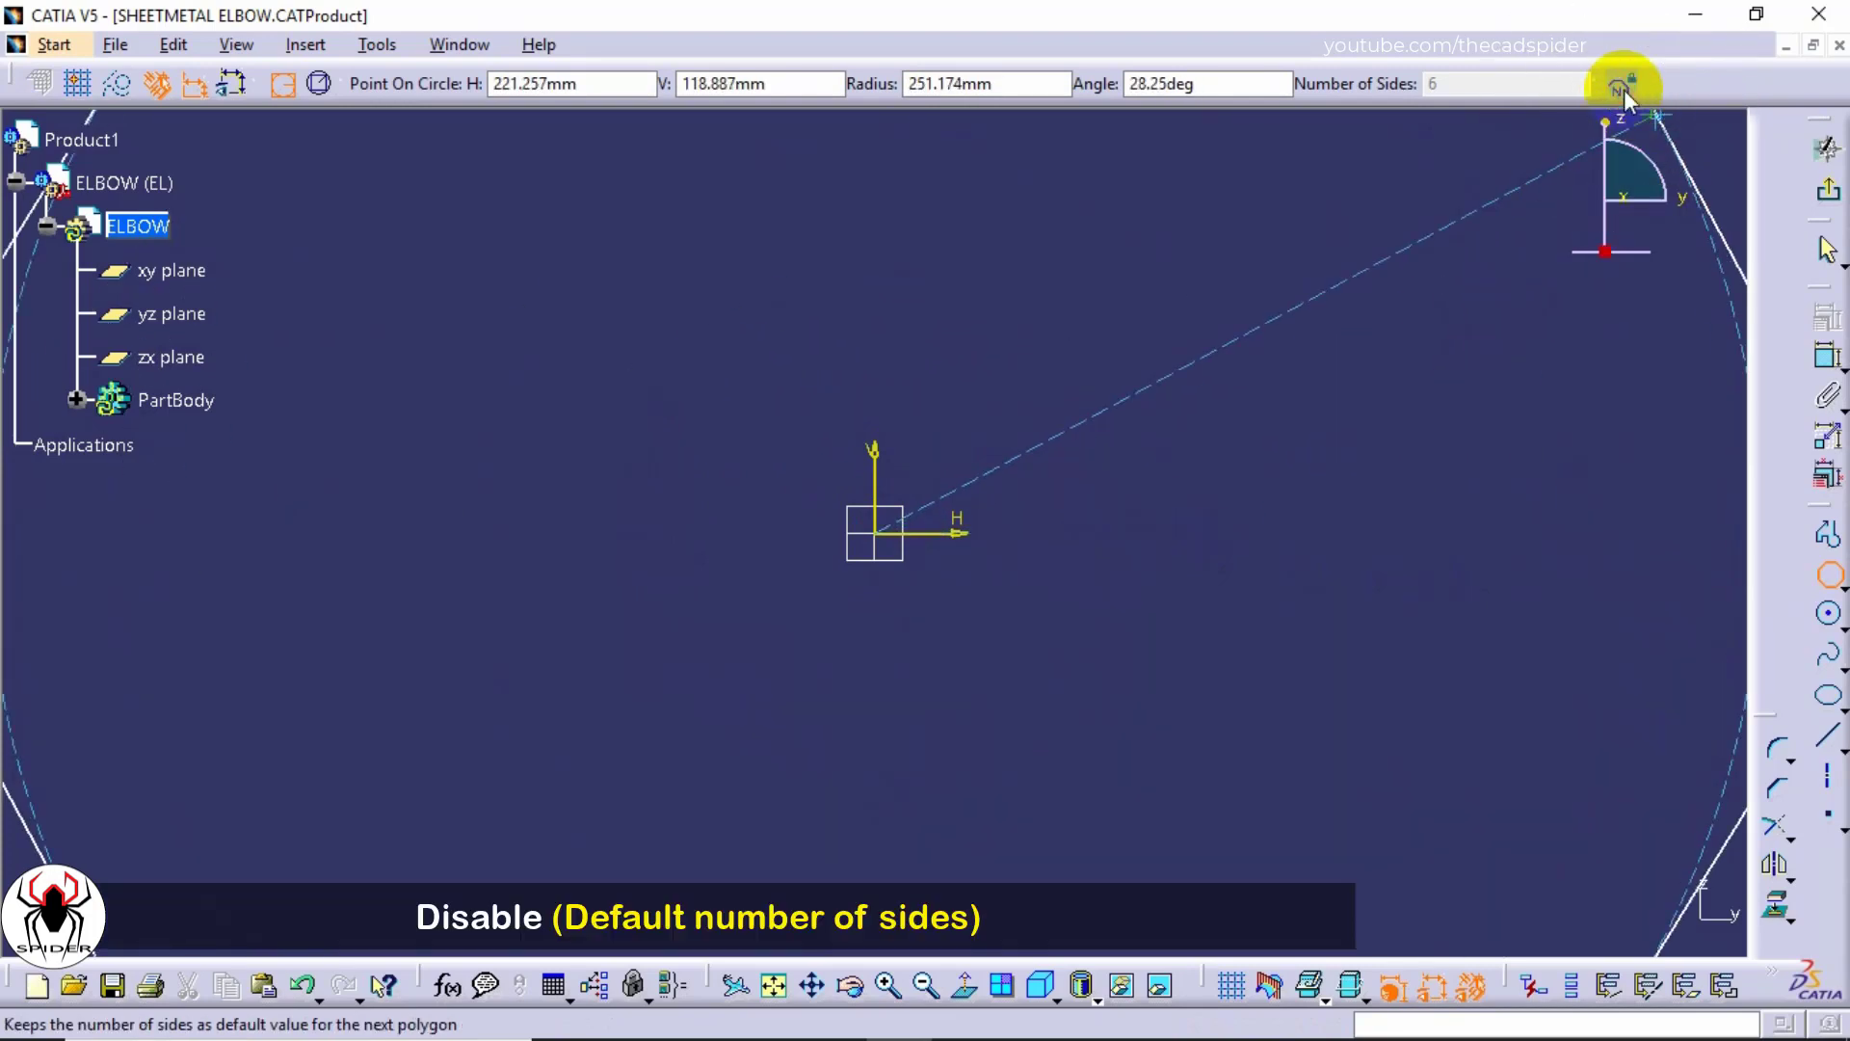
click(1002, 84)
drag(1002, 84, 896, 77)
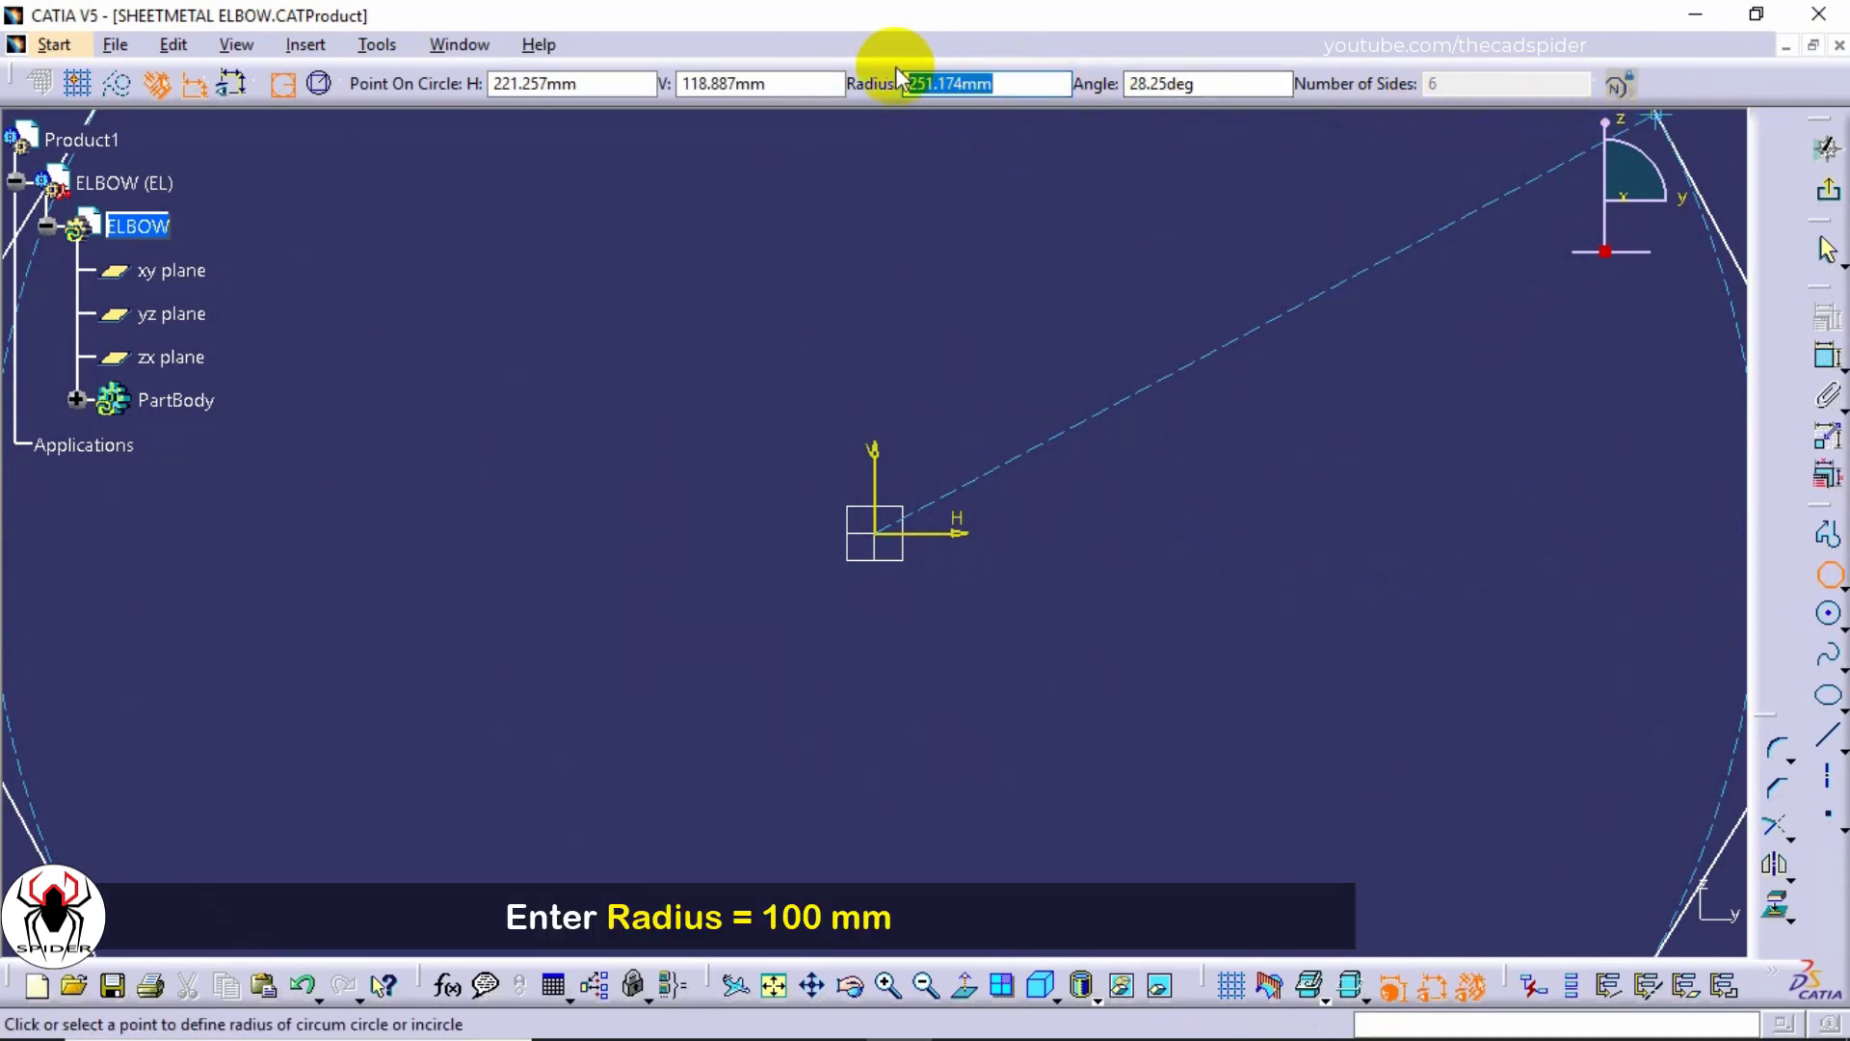
text(100)
key(Return)
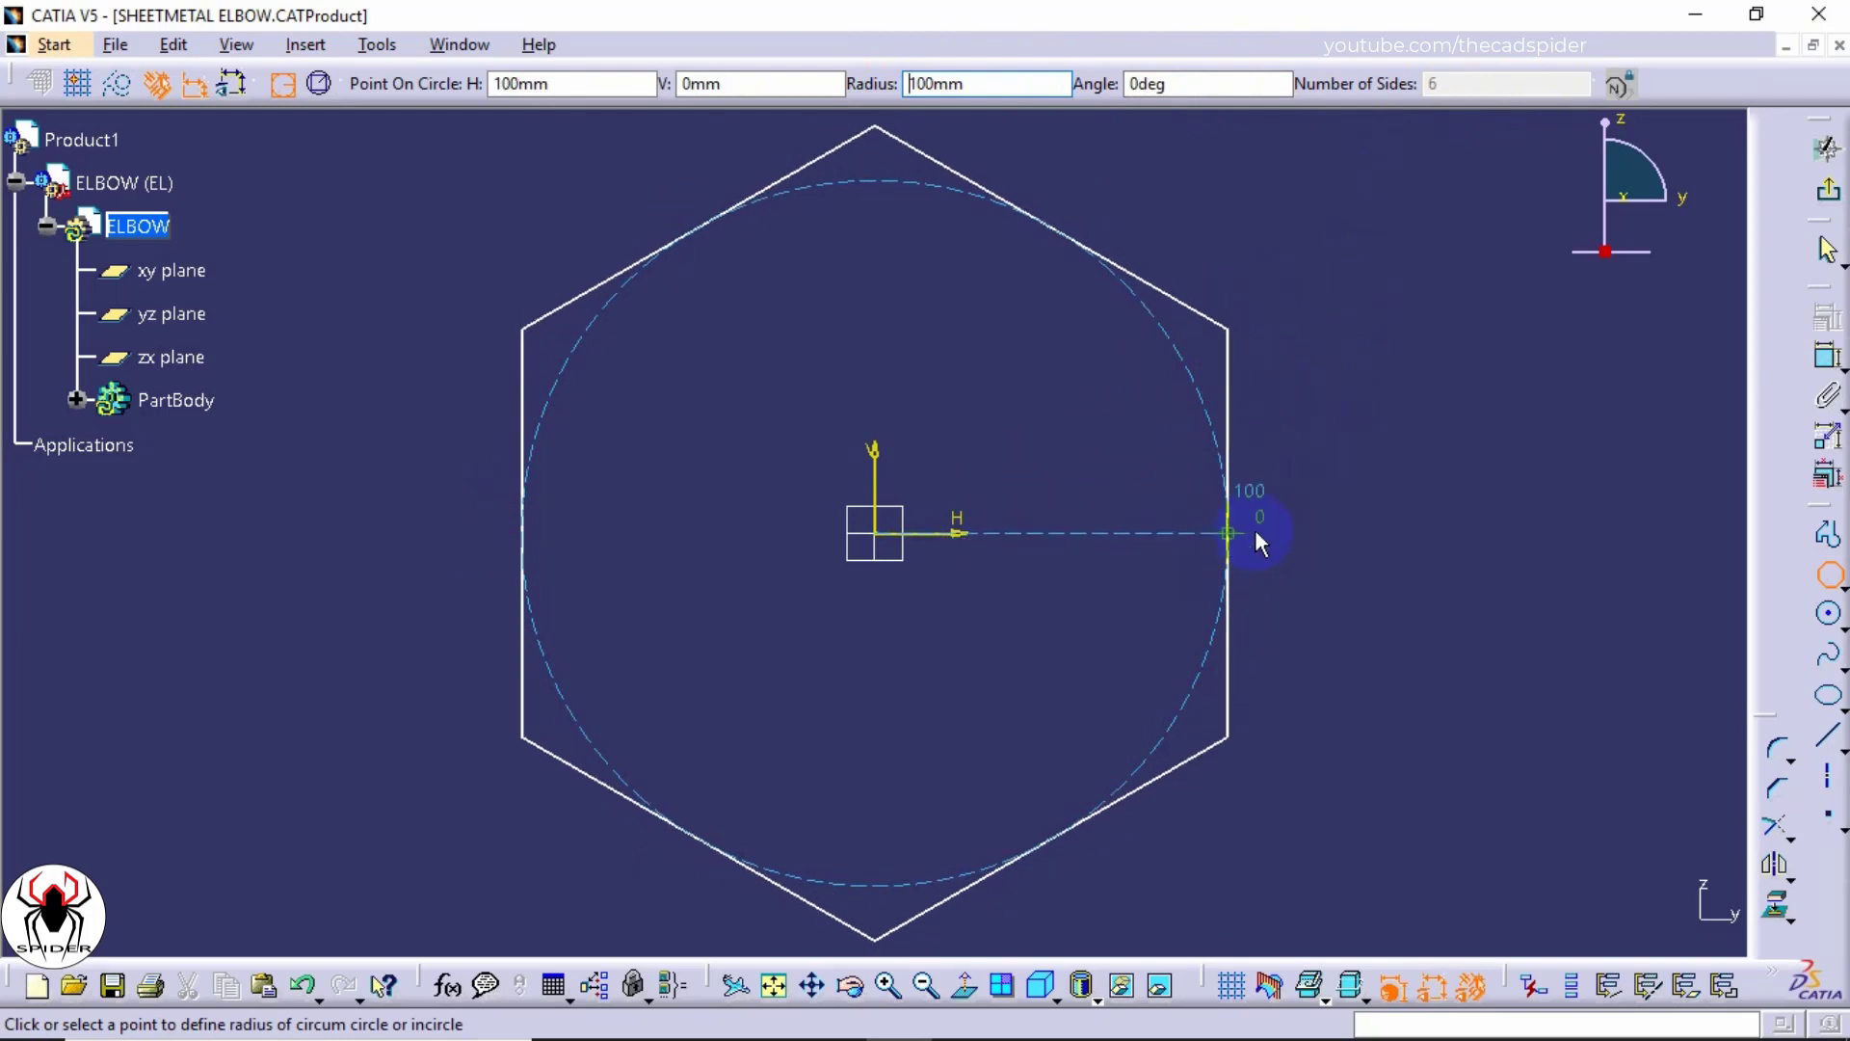
click(1270, 532)
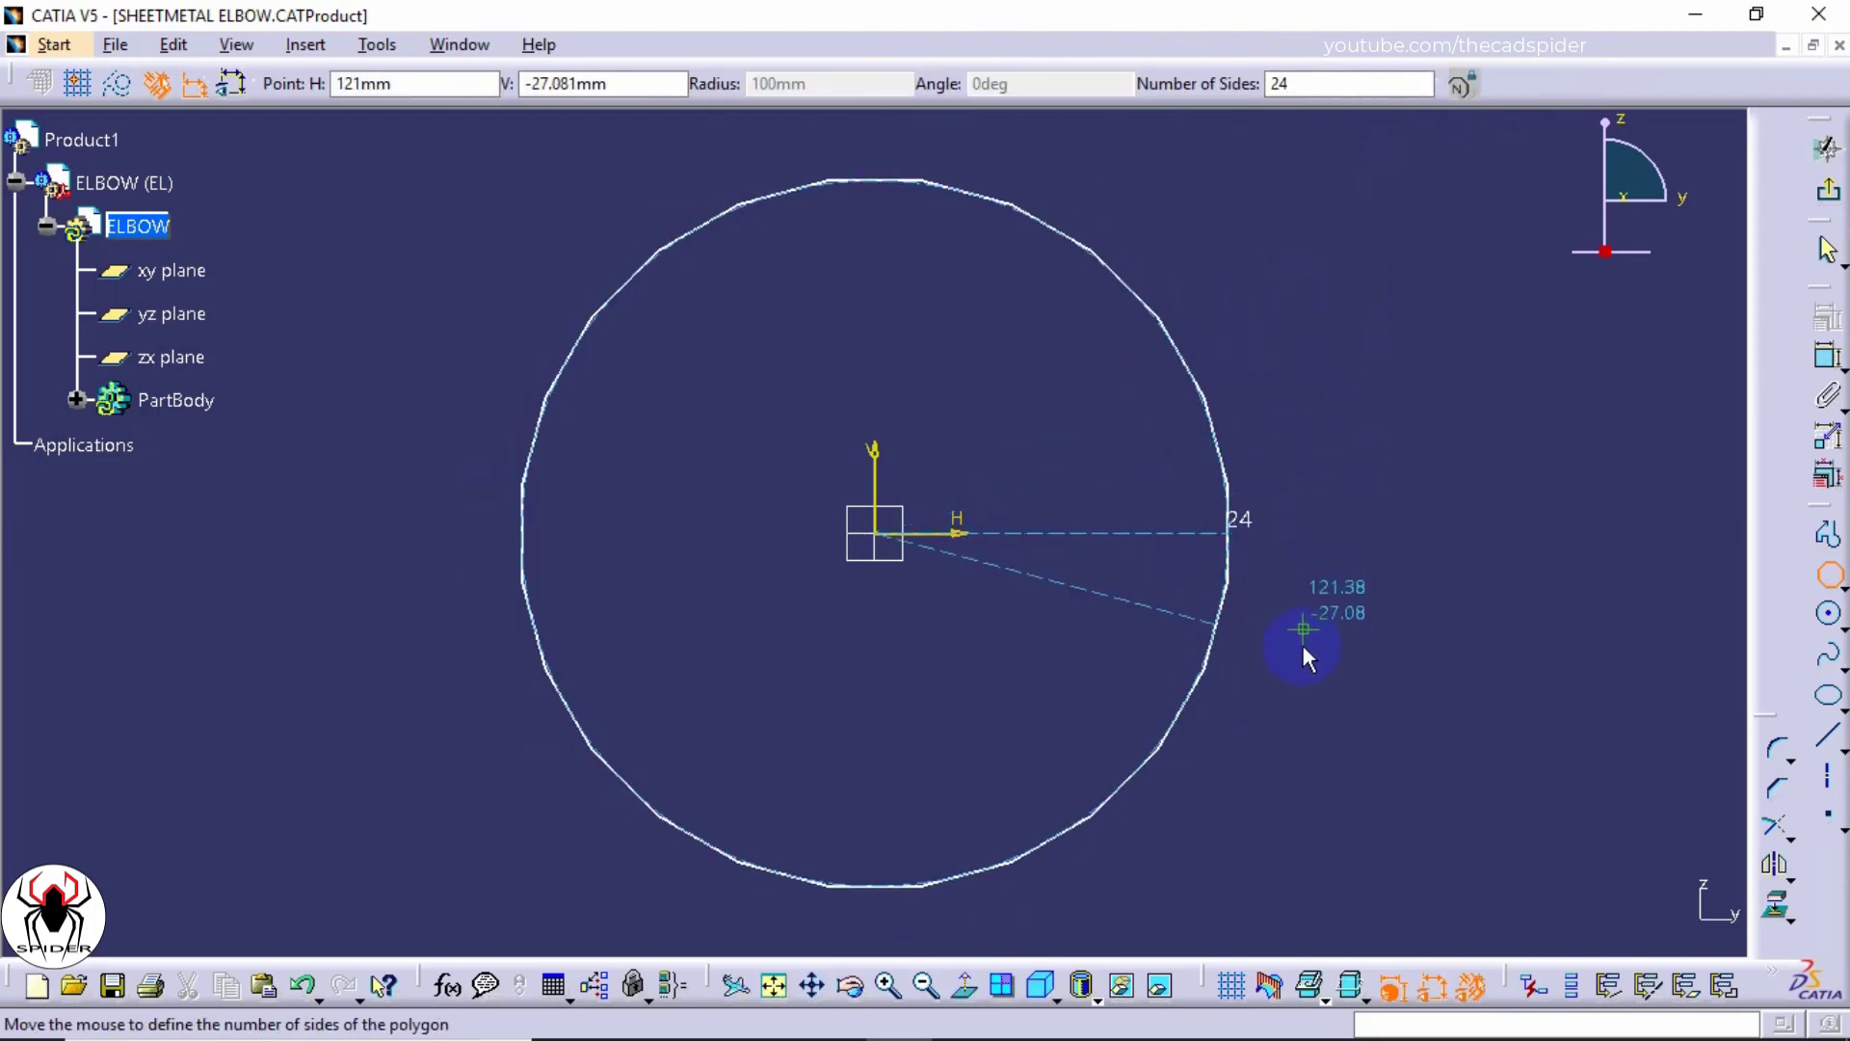
Step: Set the polygon's number of sides to 12 and finish it
click(1306, 94)
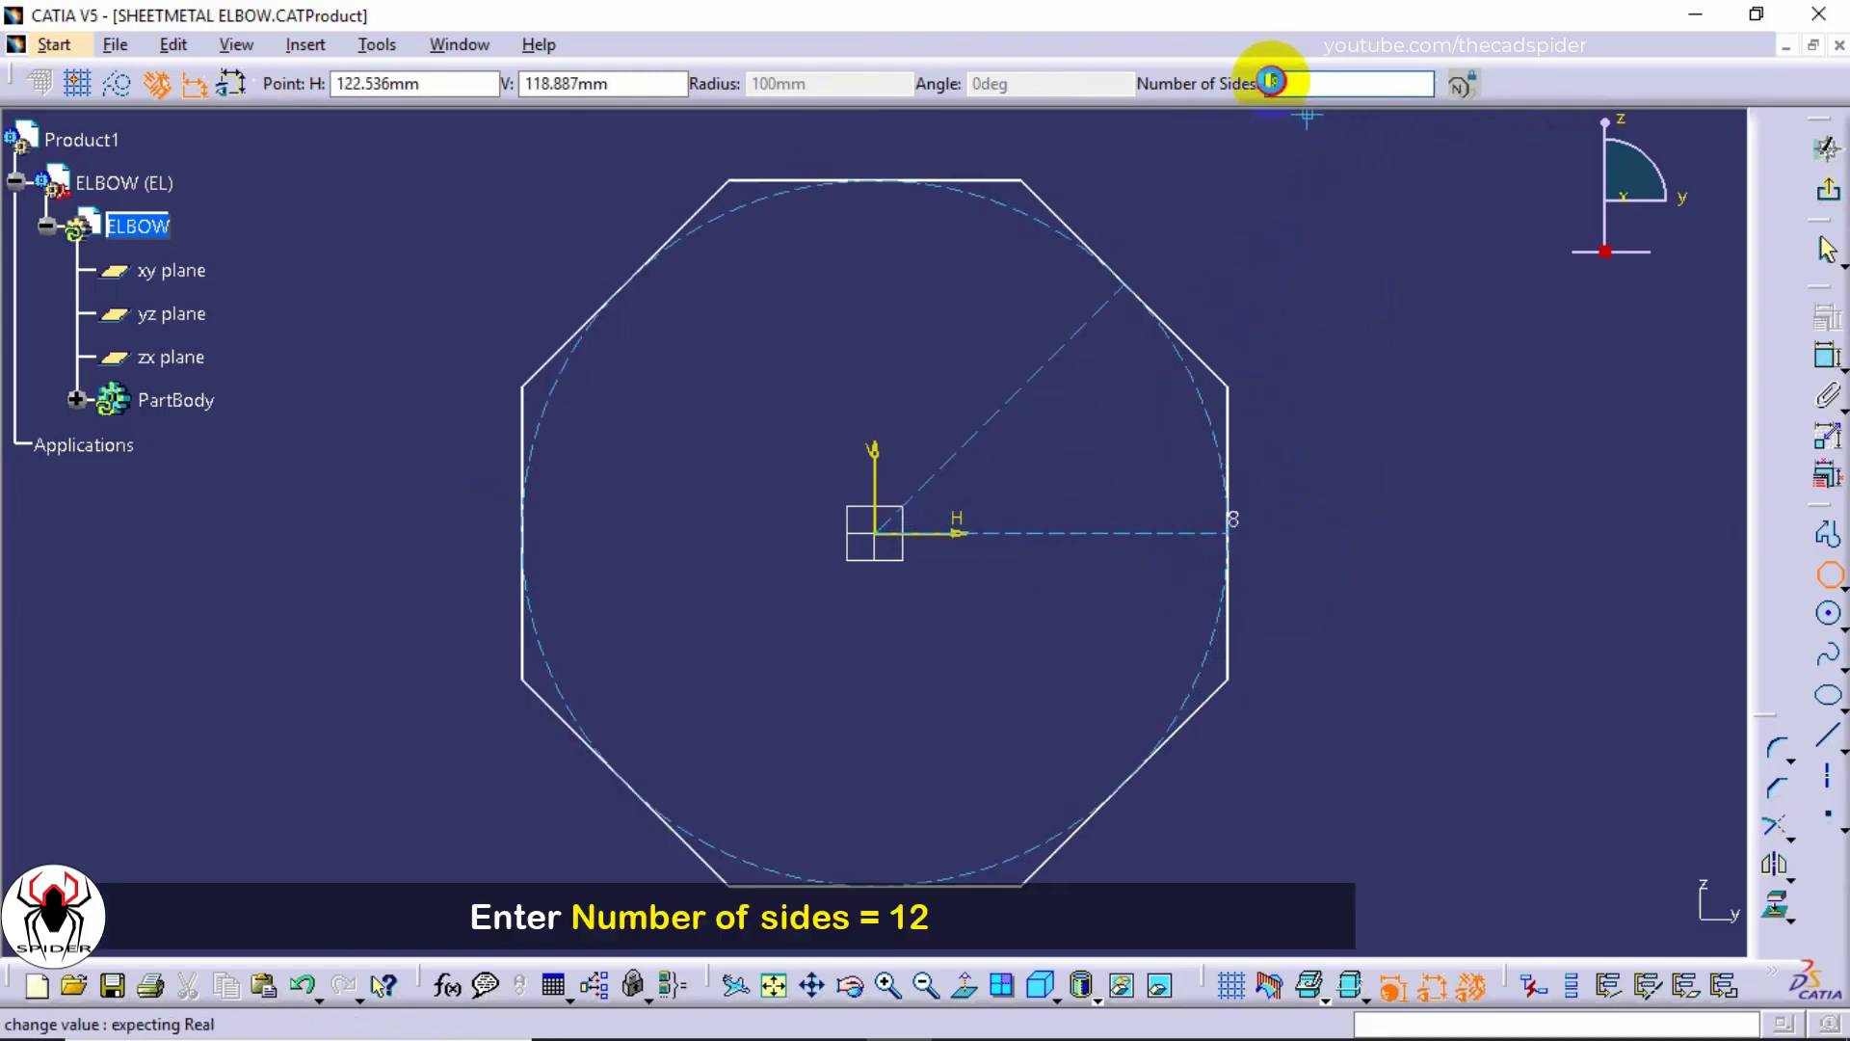
text(12)
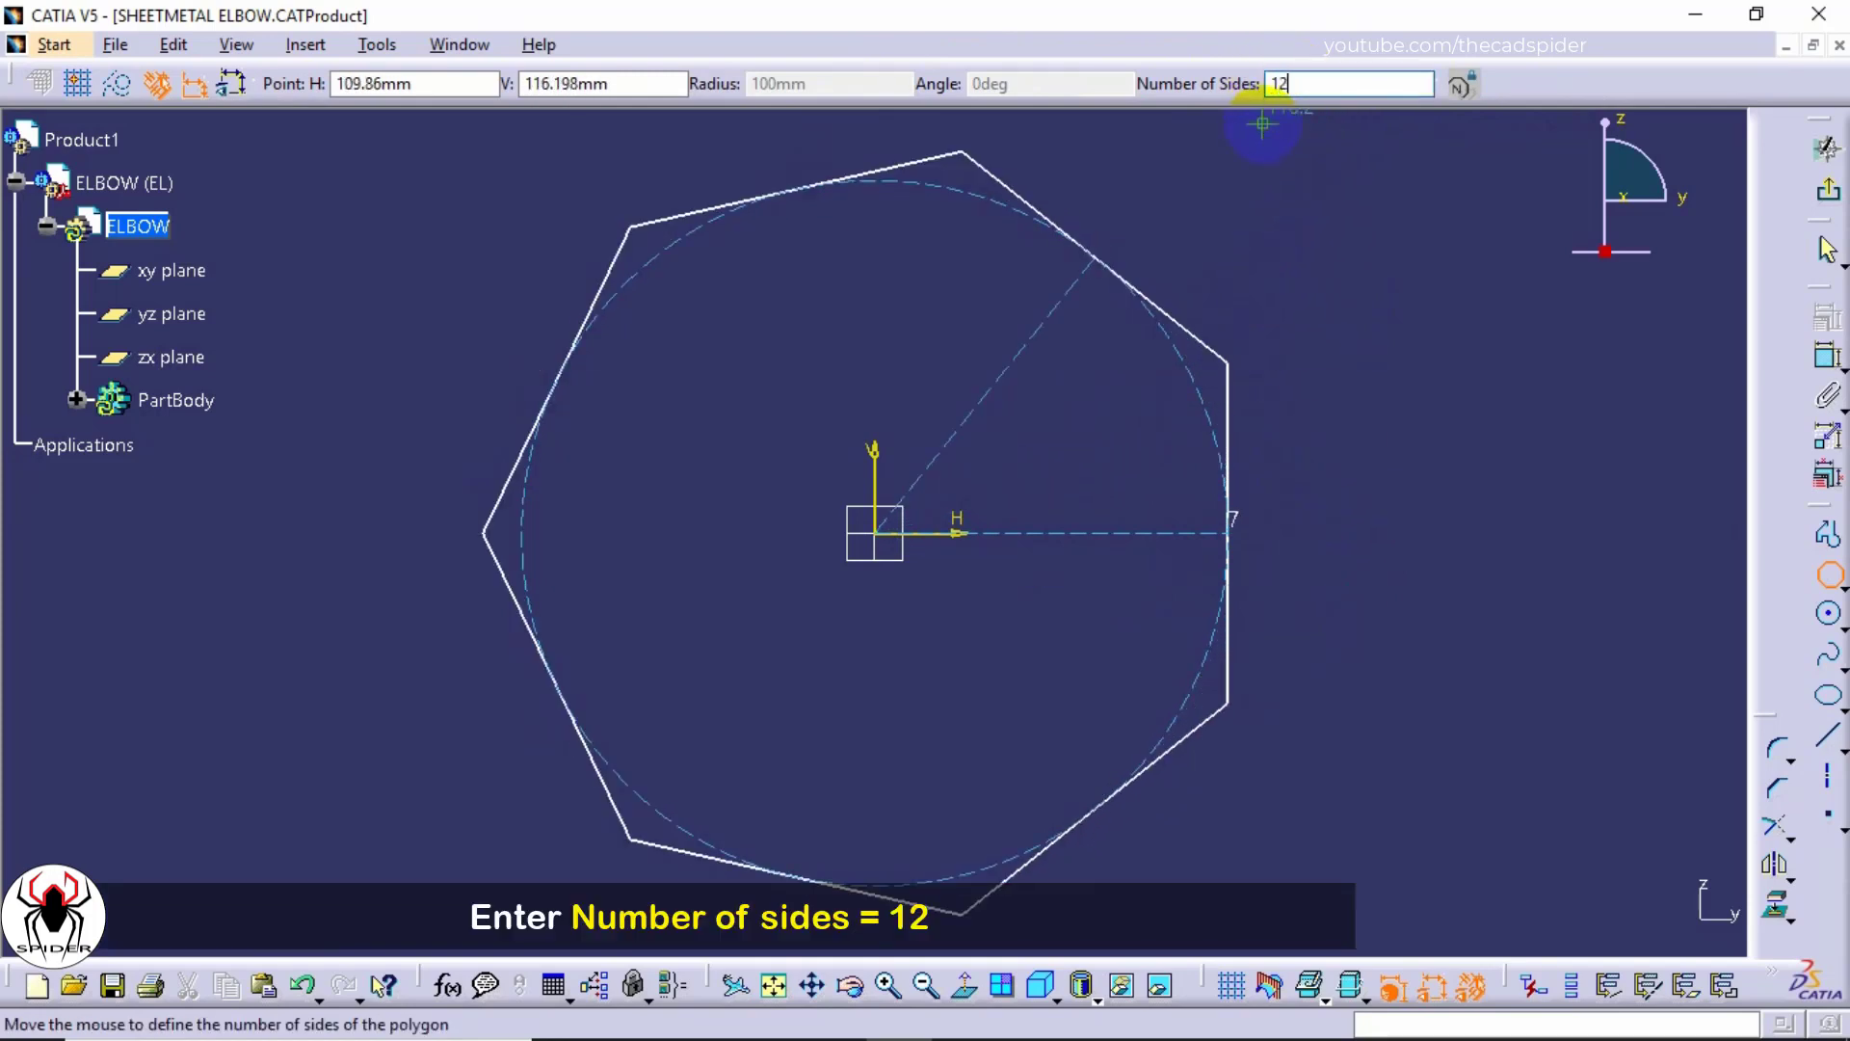
key(Return)
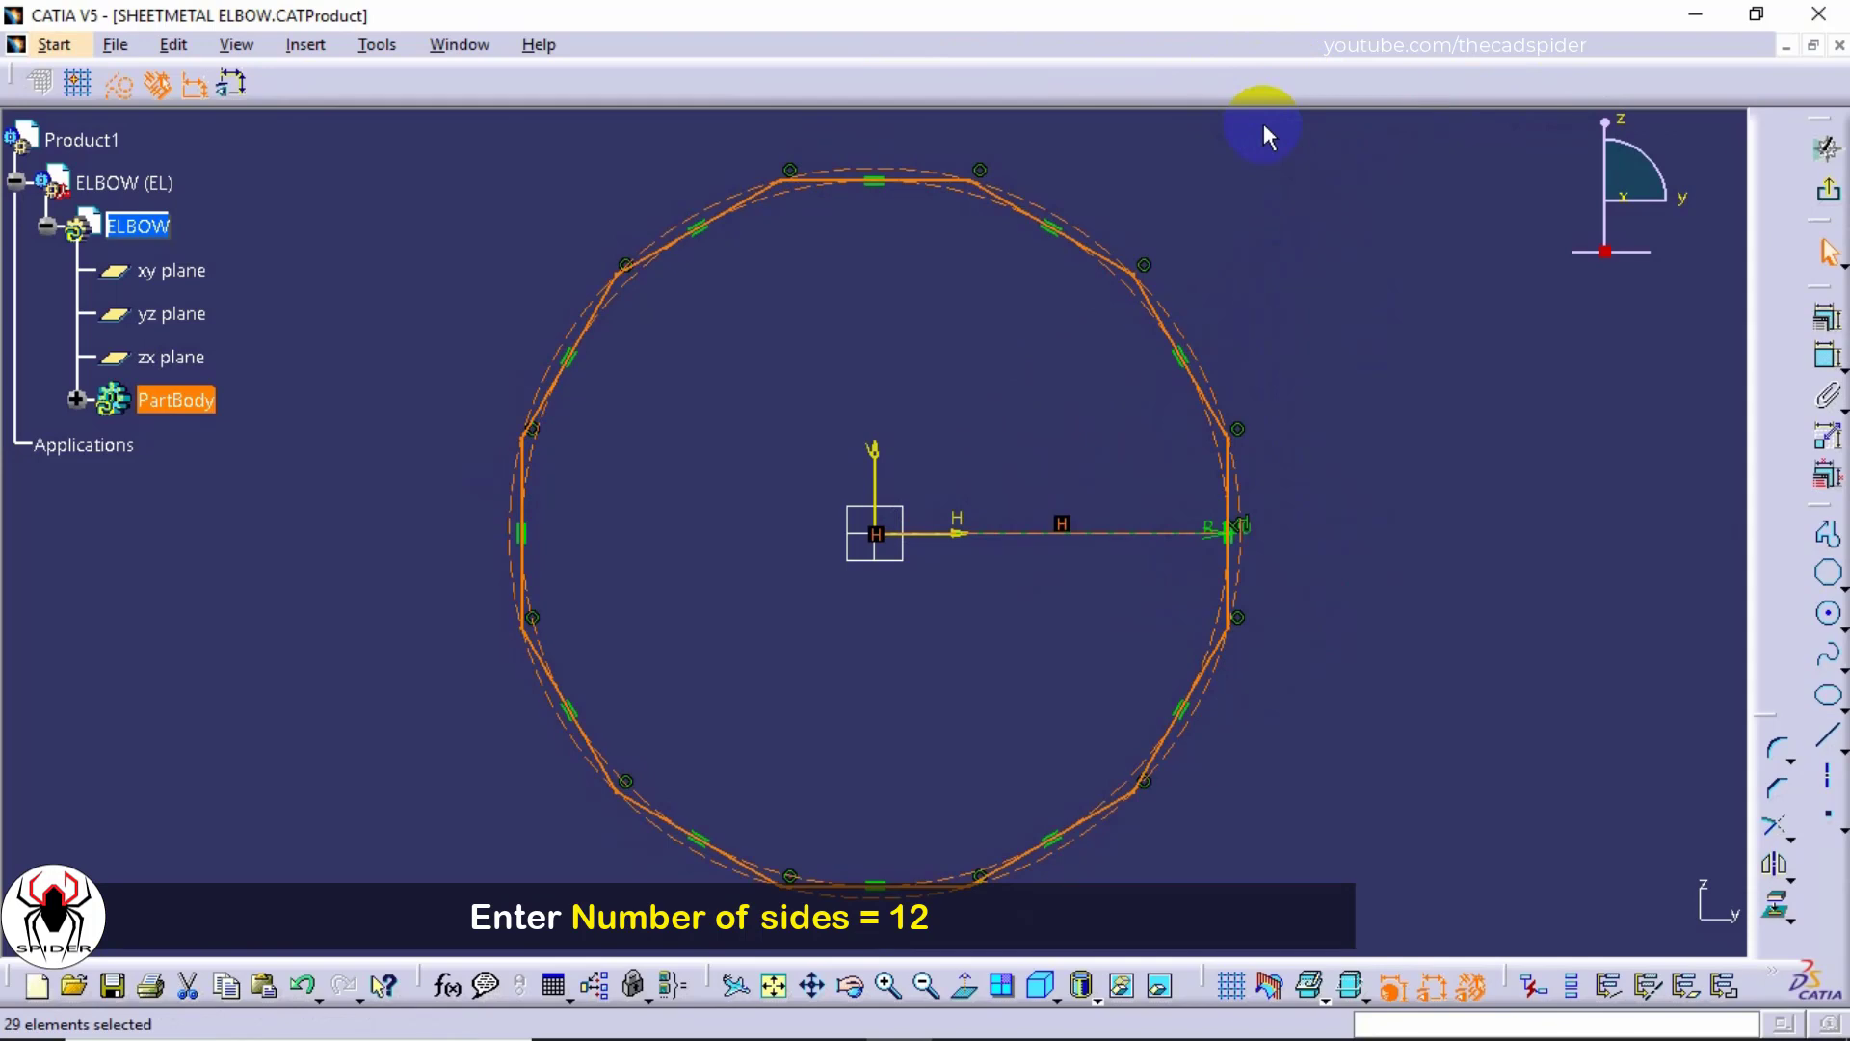
click(1277, 353)
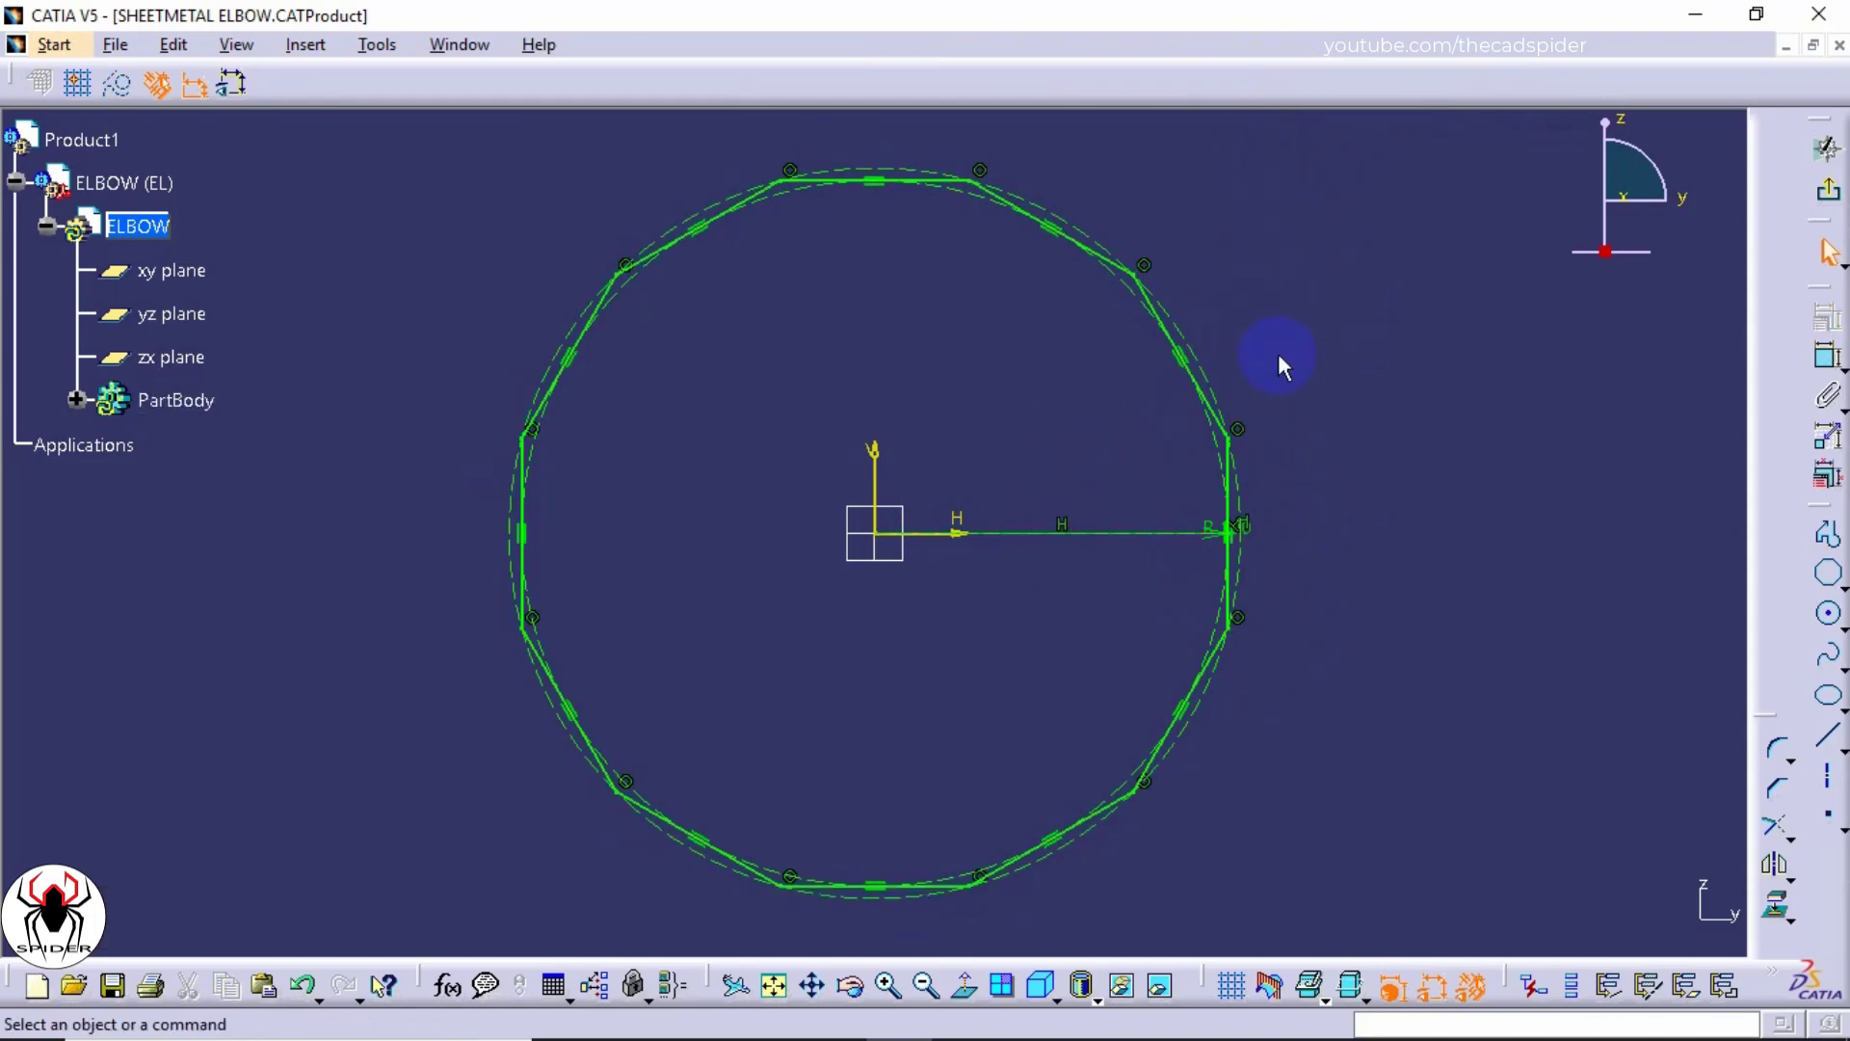
Step: Hide the polygon's inner and outer construction circles
mouse_move(1272, 512)
middle_down()
mouse_move(1294, 496)
mouse_move(1271, 442)
mouse_move(836, 402)
middle_up()
middle_drag(1152, 481, 1199, 398)
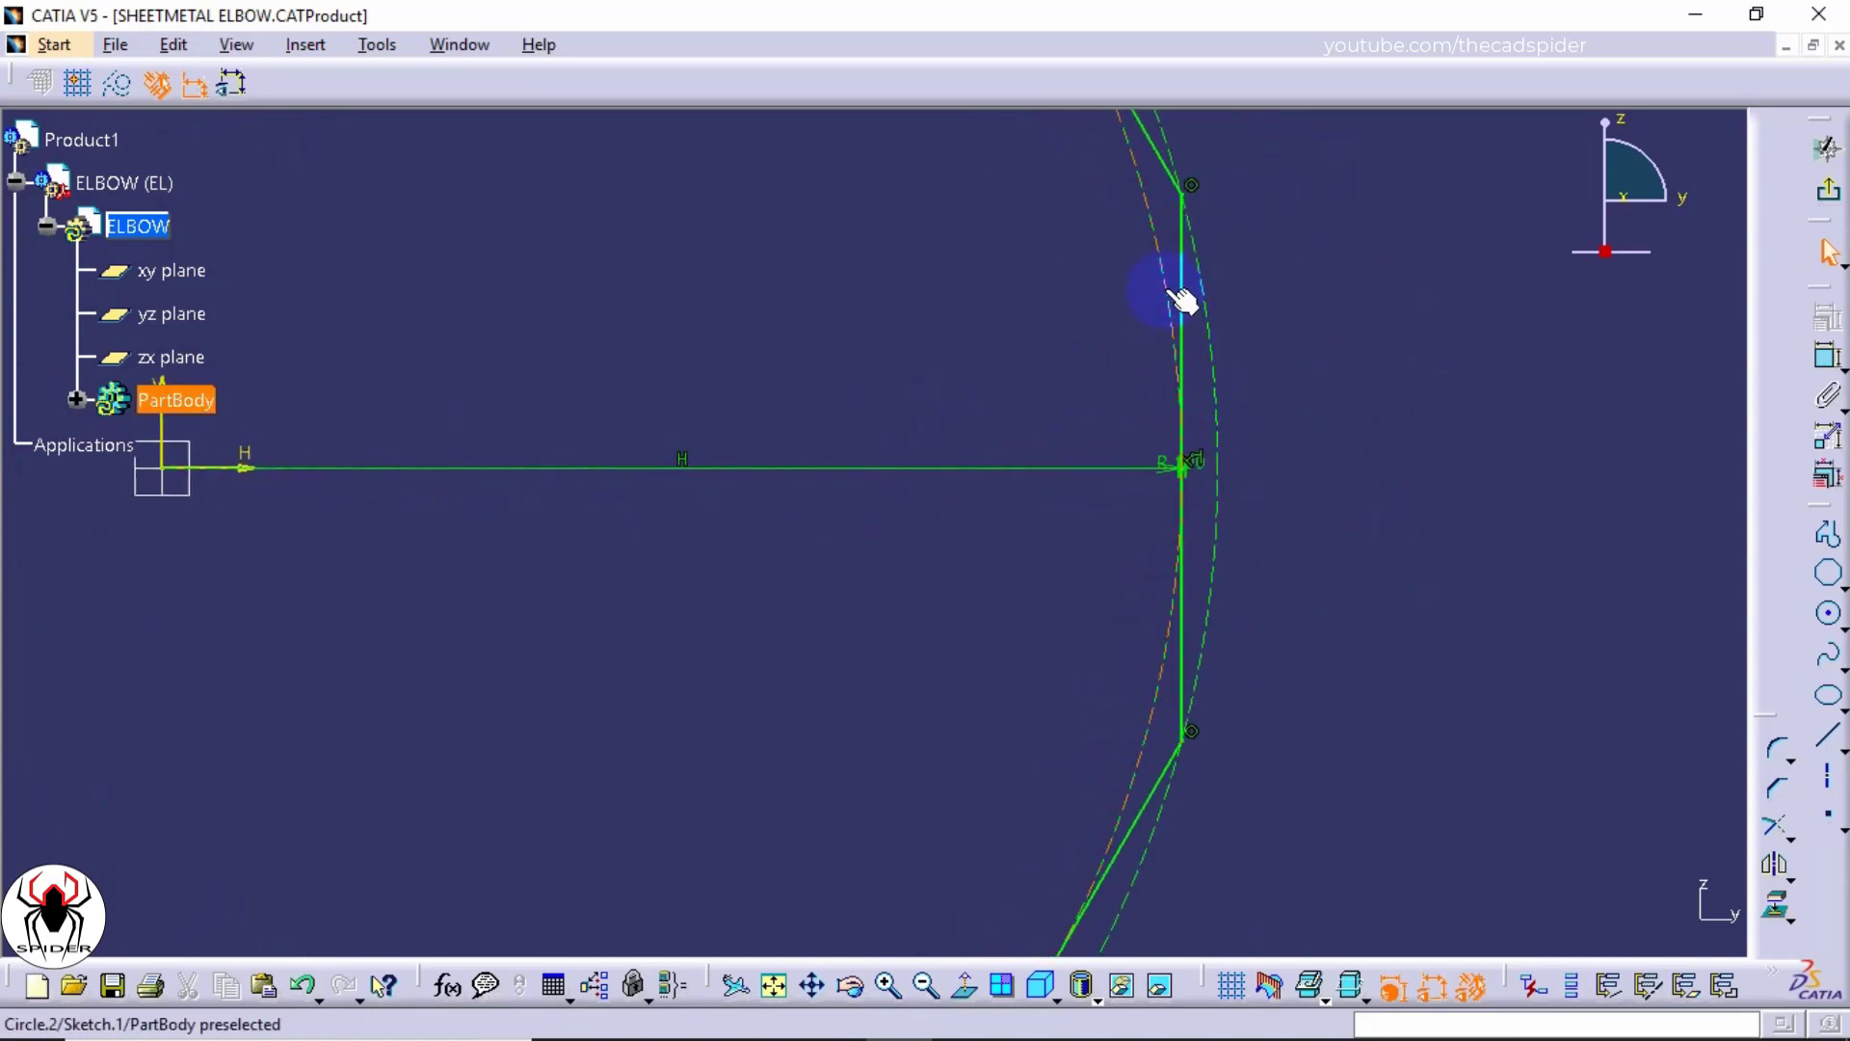
click(1167, 290)
right_click(1168, 291)
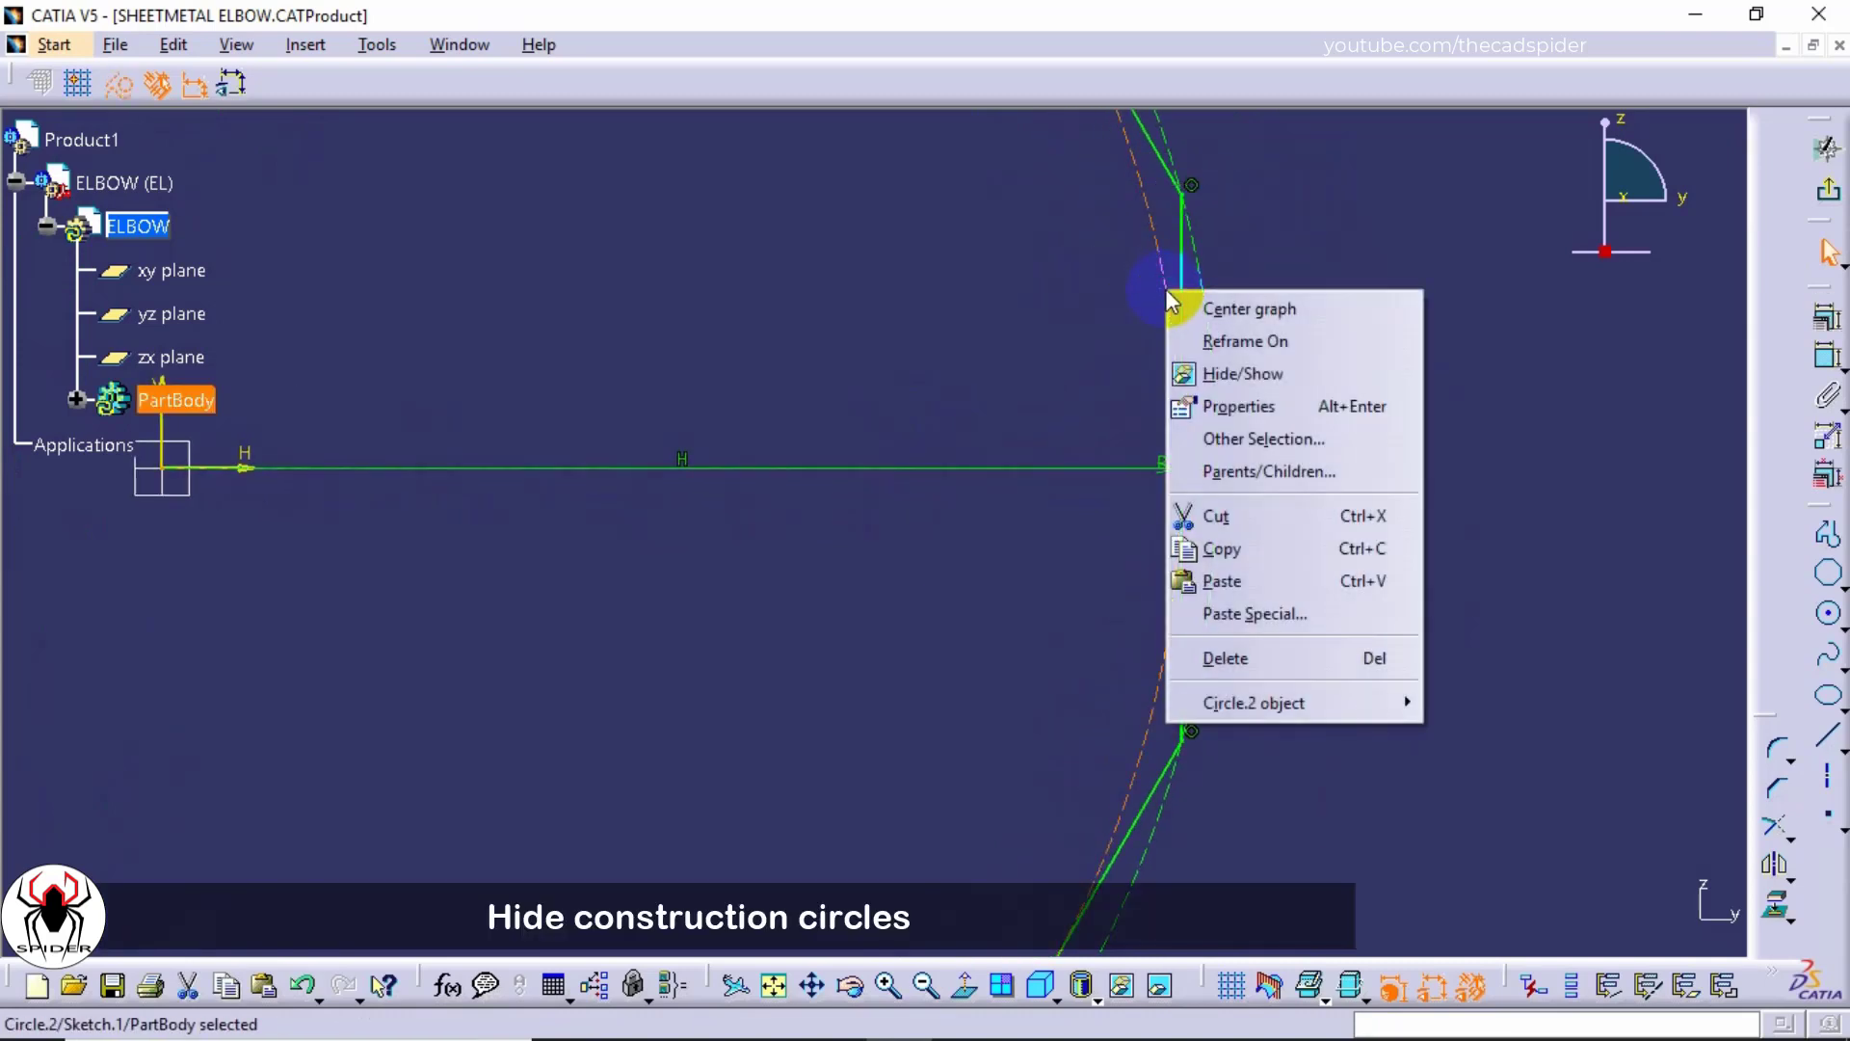
click(1187, 374)
click(1217, 392)
right_click(1218, 393)
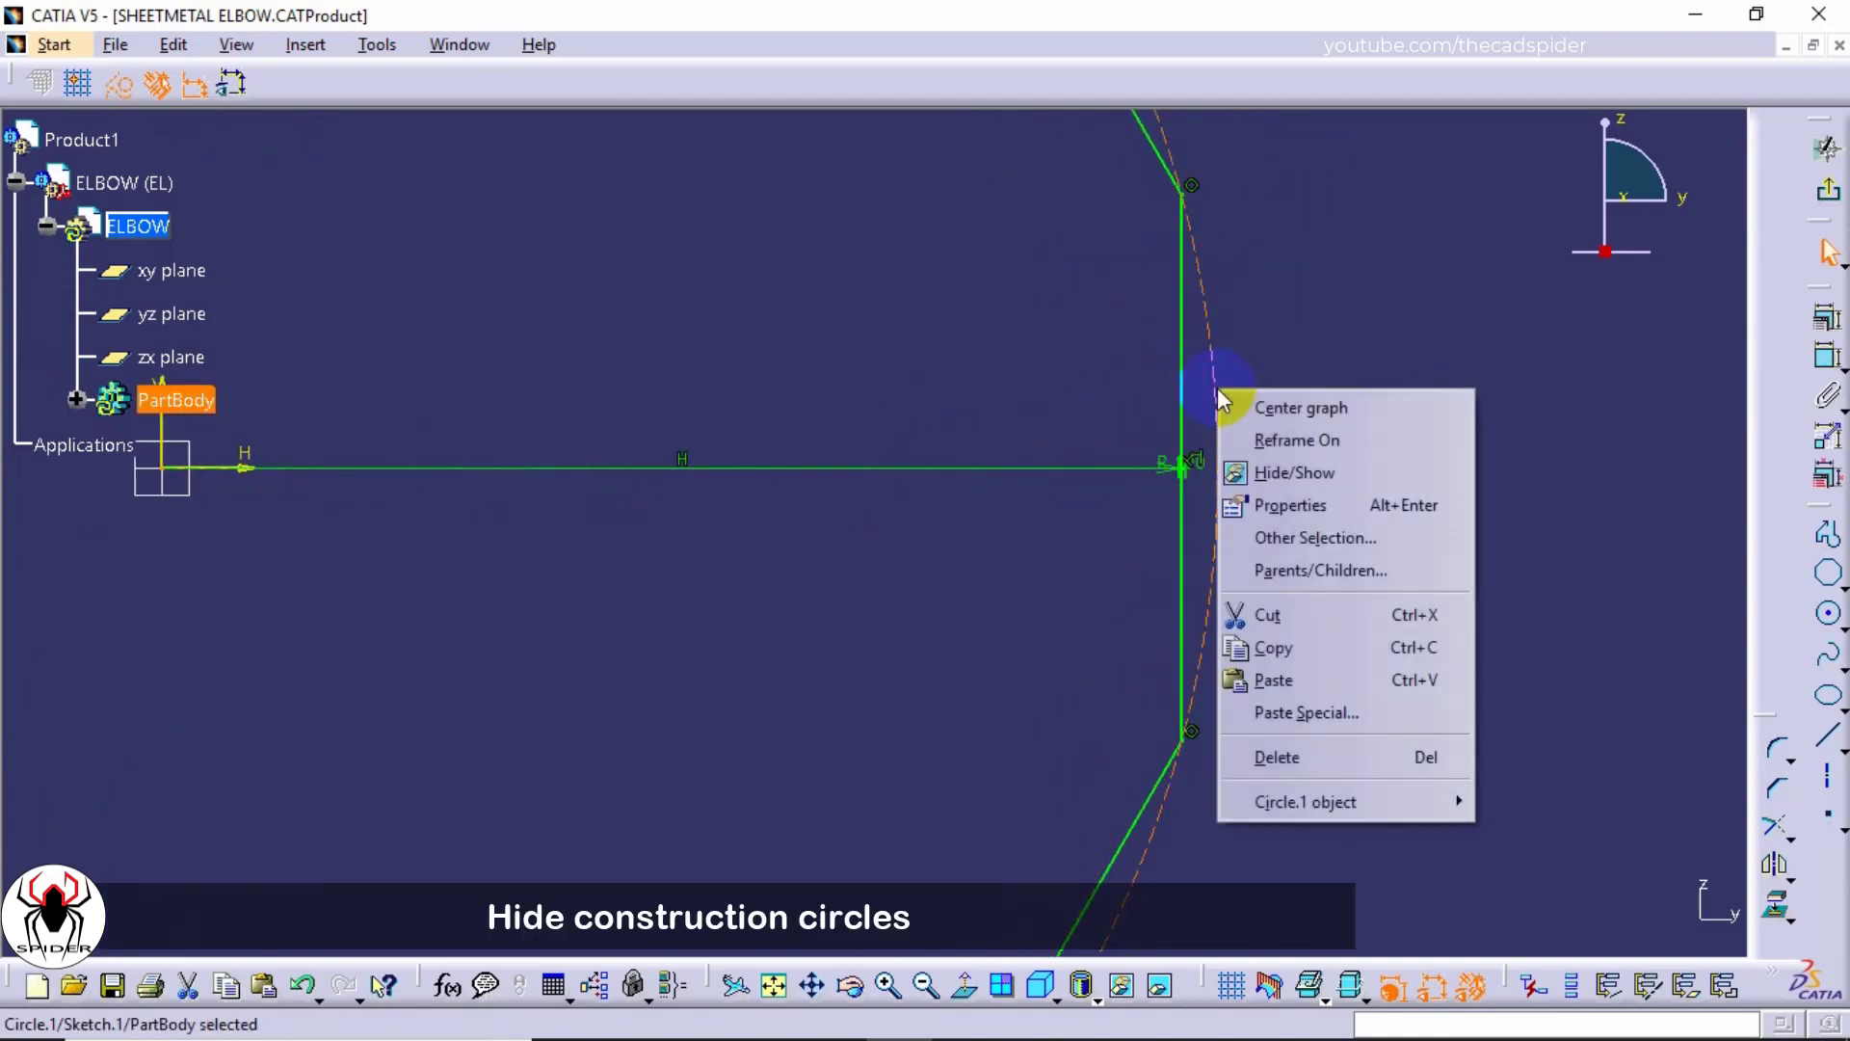
click(1269, 476)
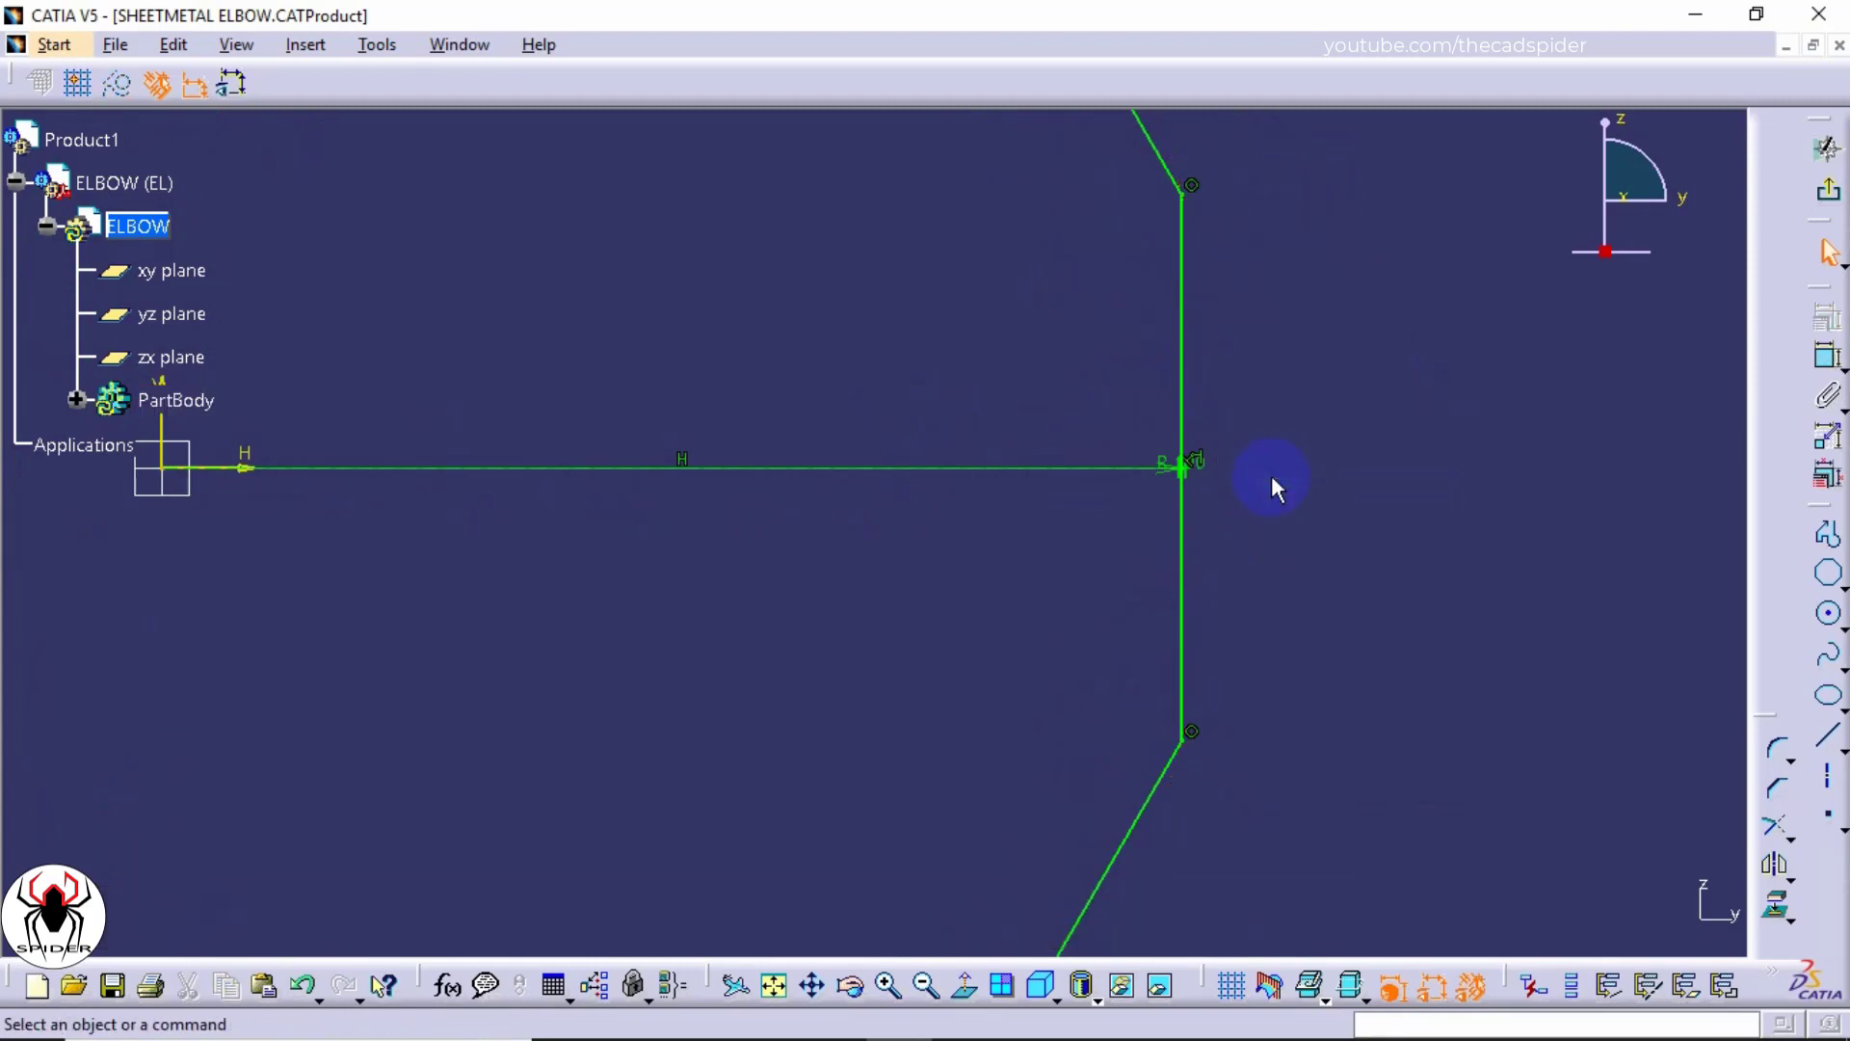
Step: Turn off the display of the sketch's geometrical and dimensional constraints
mouse_move(1297, 400)
middle_down()
mouse_move(1223, 611)
mouse_move(1361, 613)
middle_up()
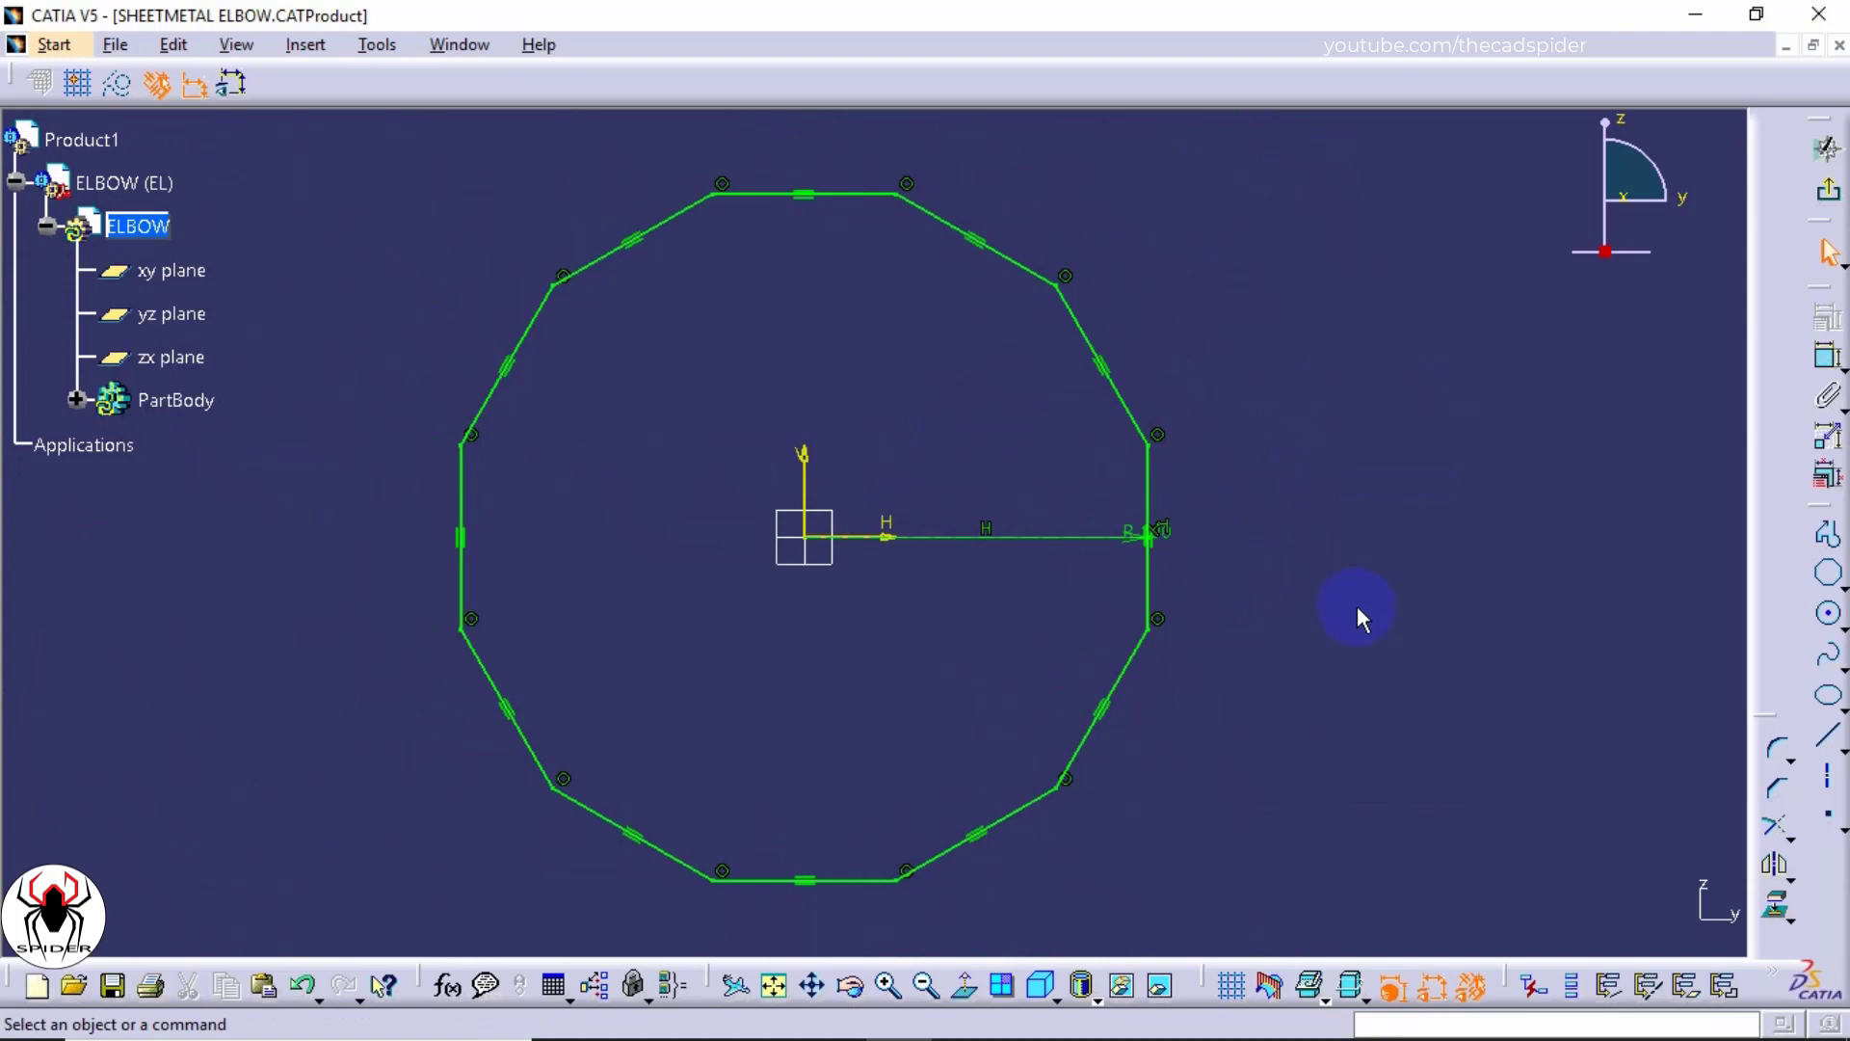
click(1470, 984)
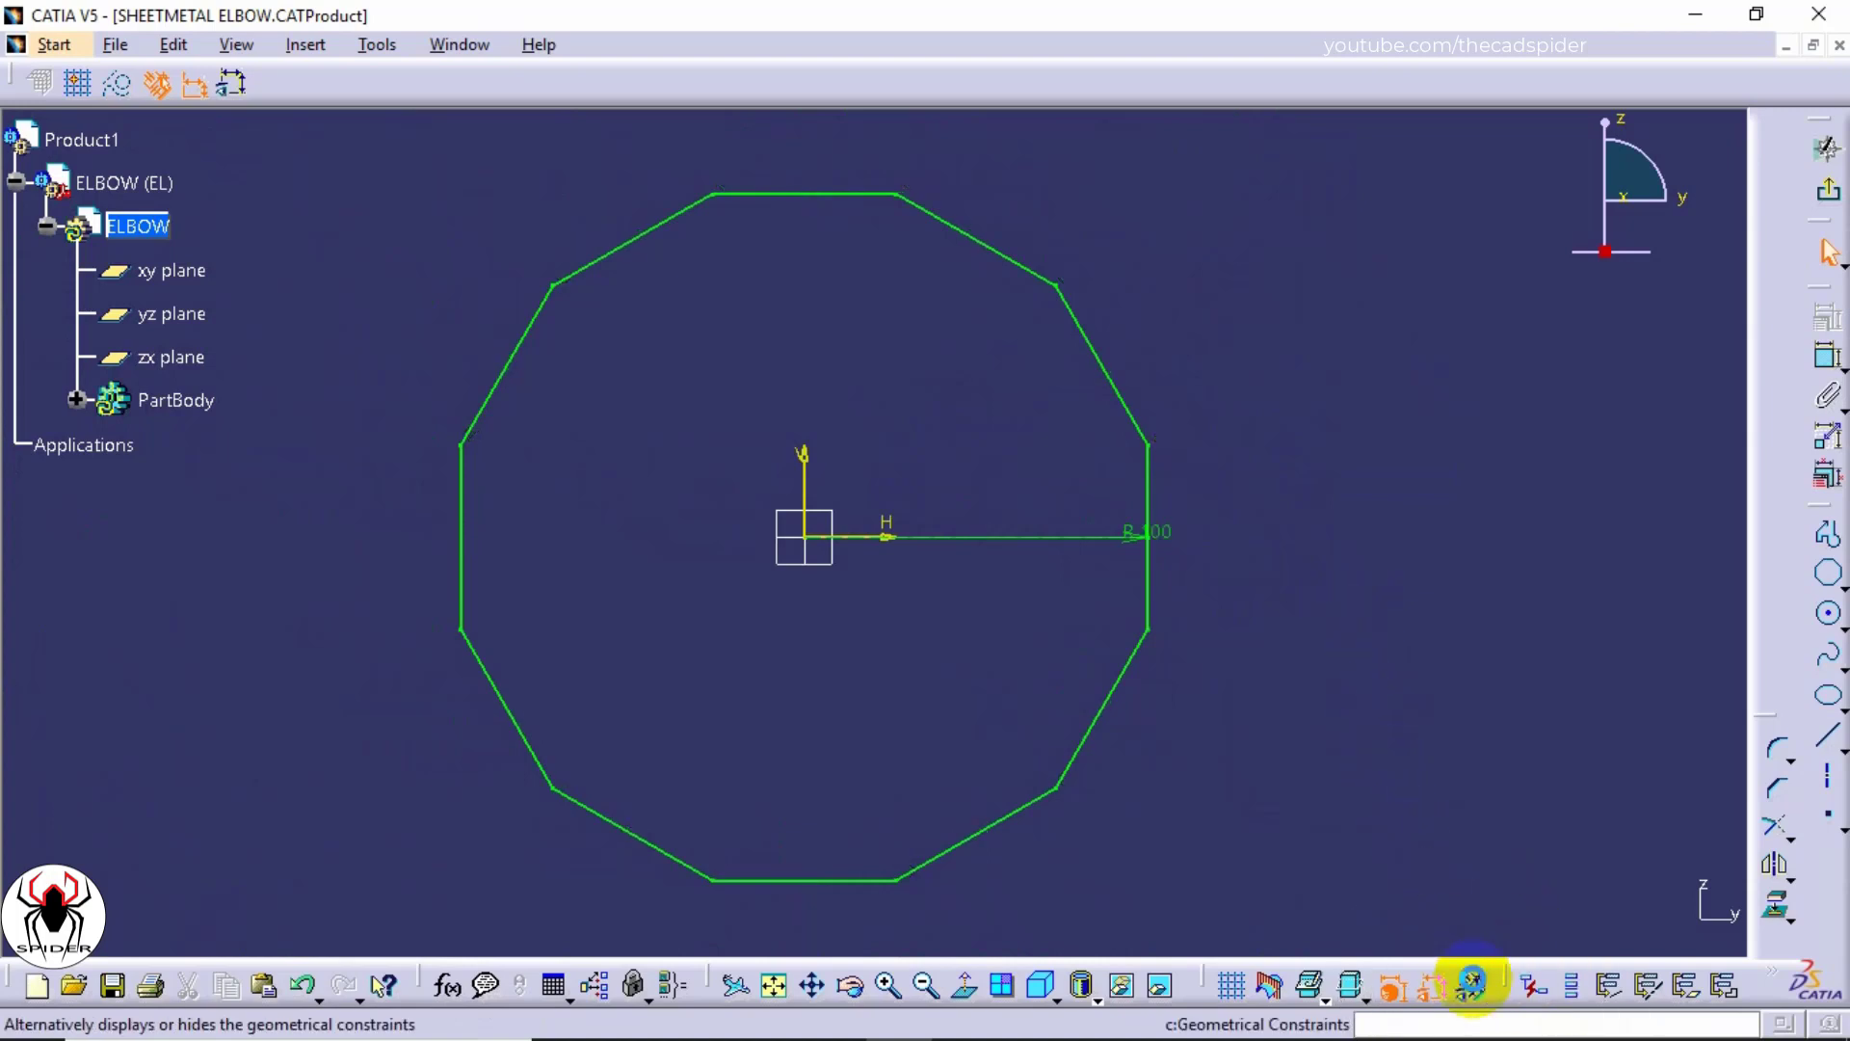
click(1434, 987)
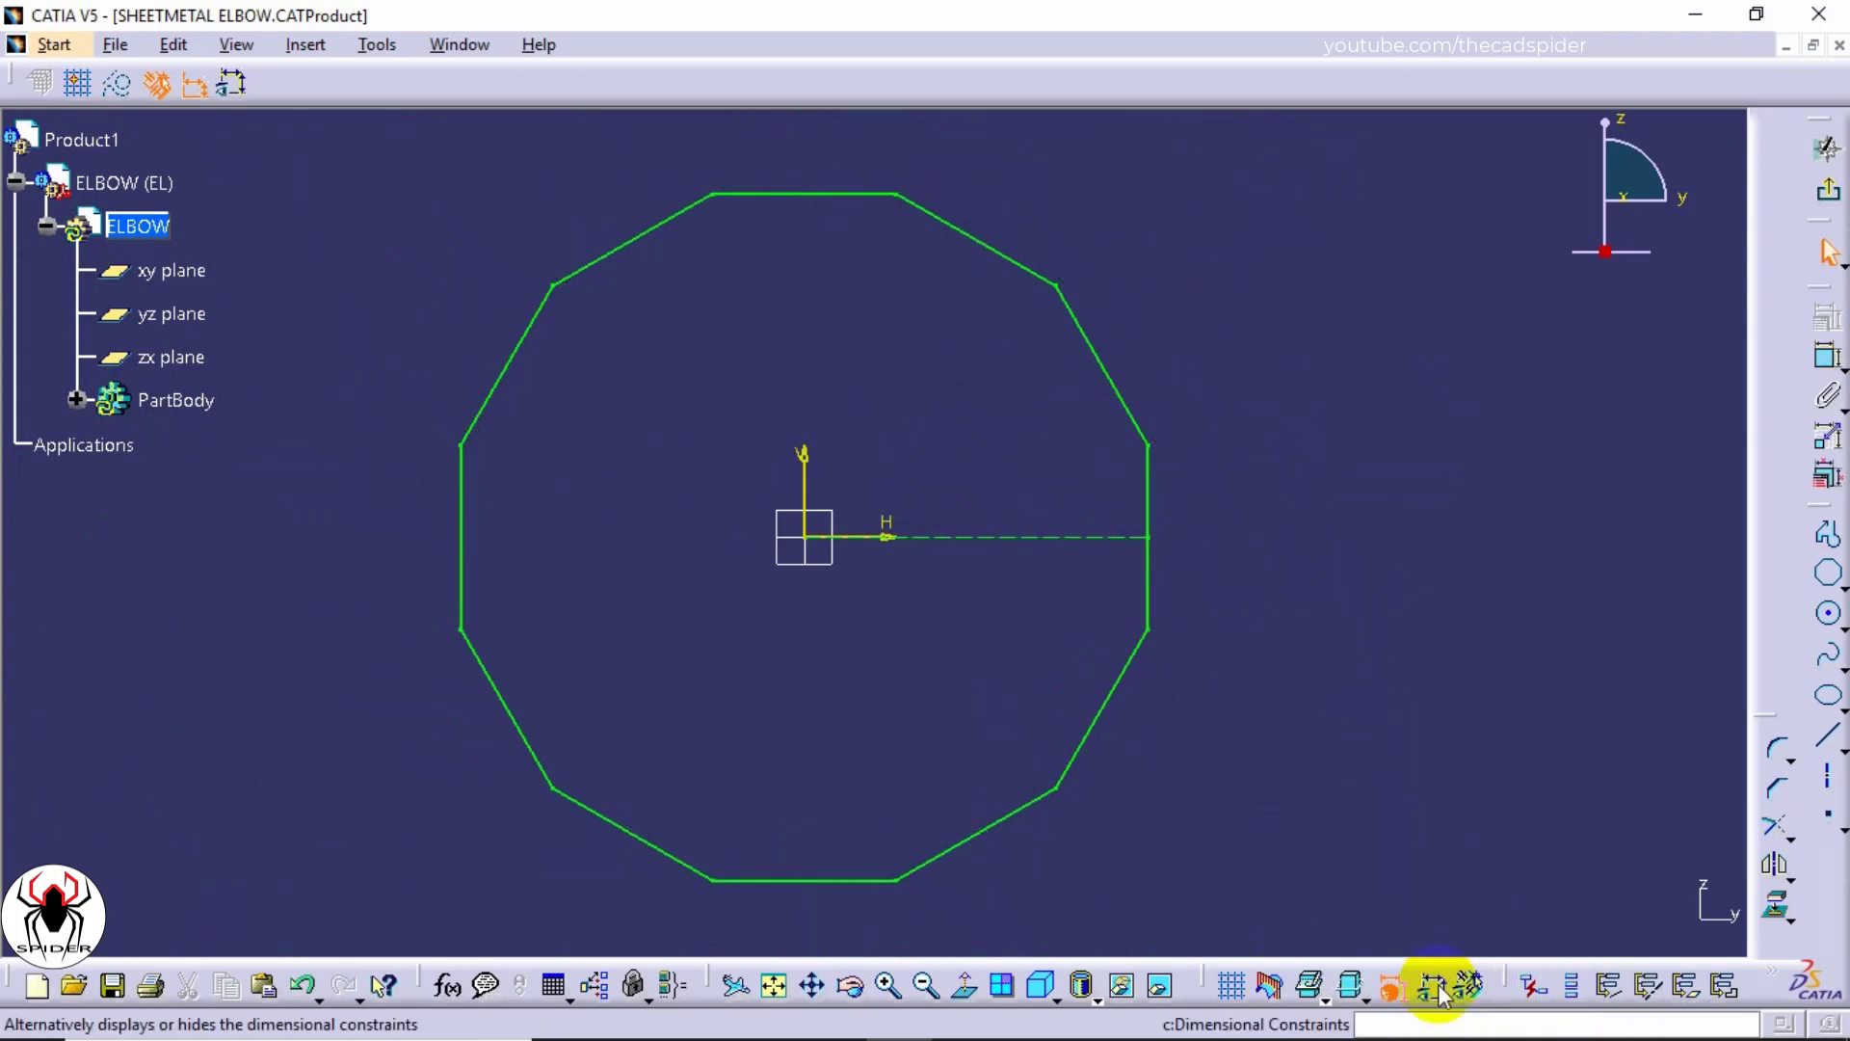
Step: Draw a vertical axis from the sketch origin to the midpoint of the polygon's upper horizontal edge
click(1828, 780)
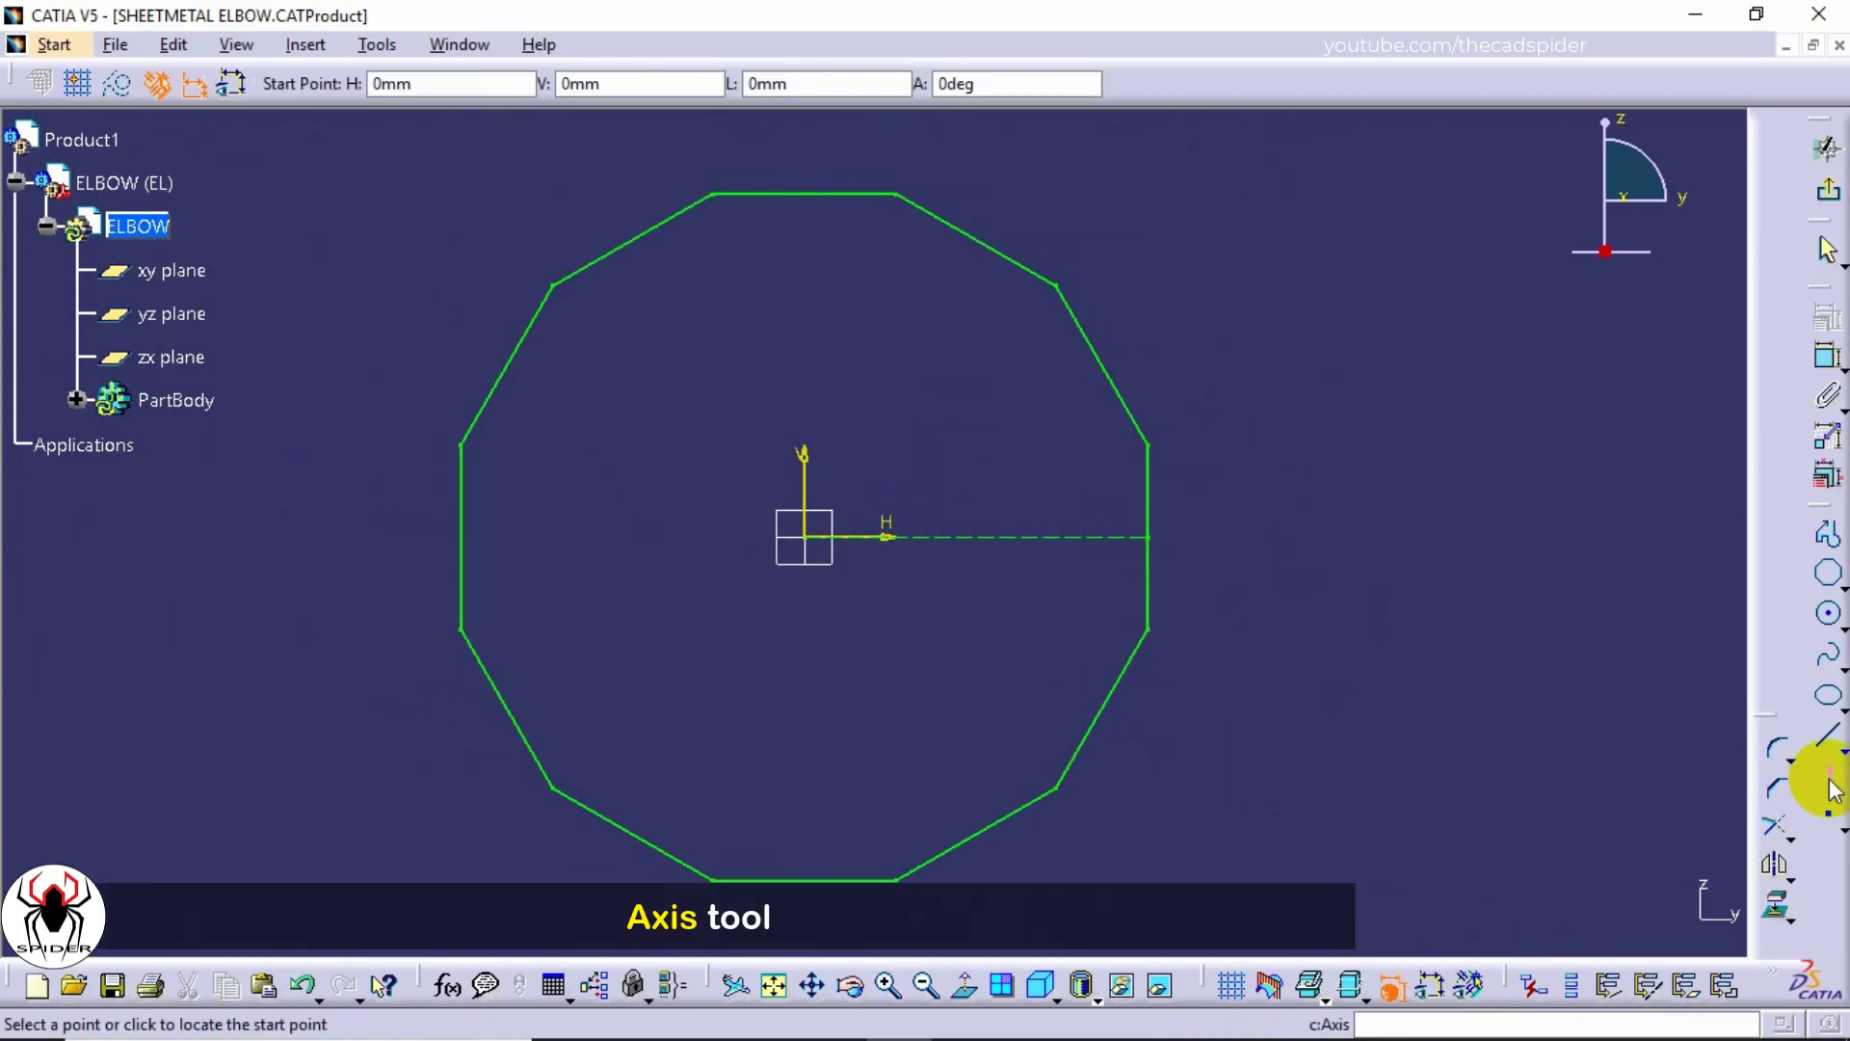
click(806, 535)
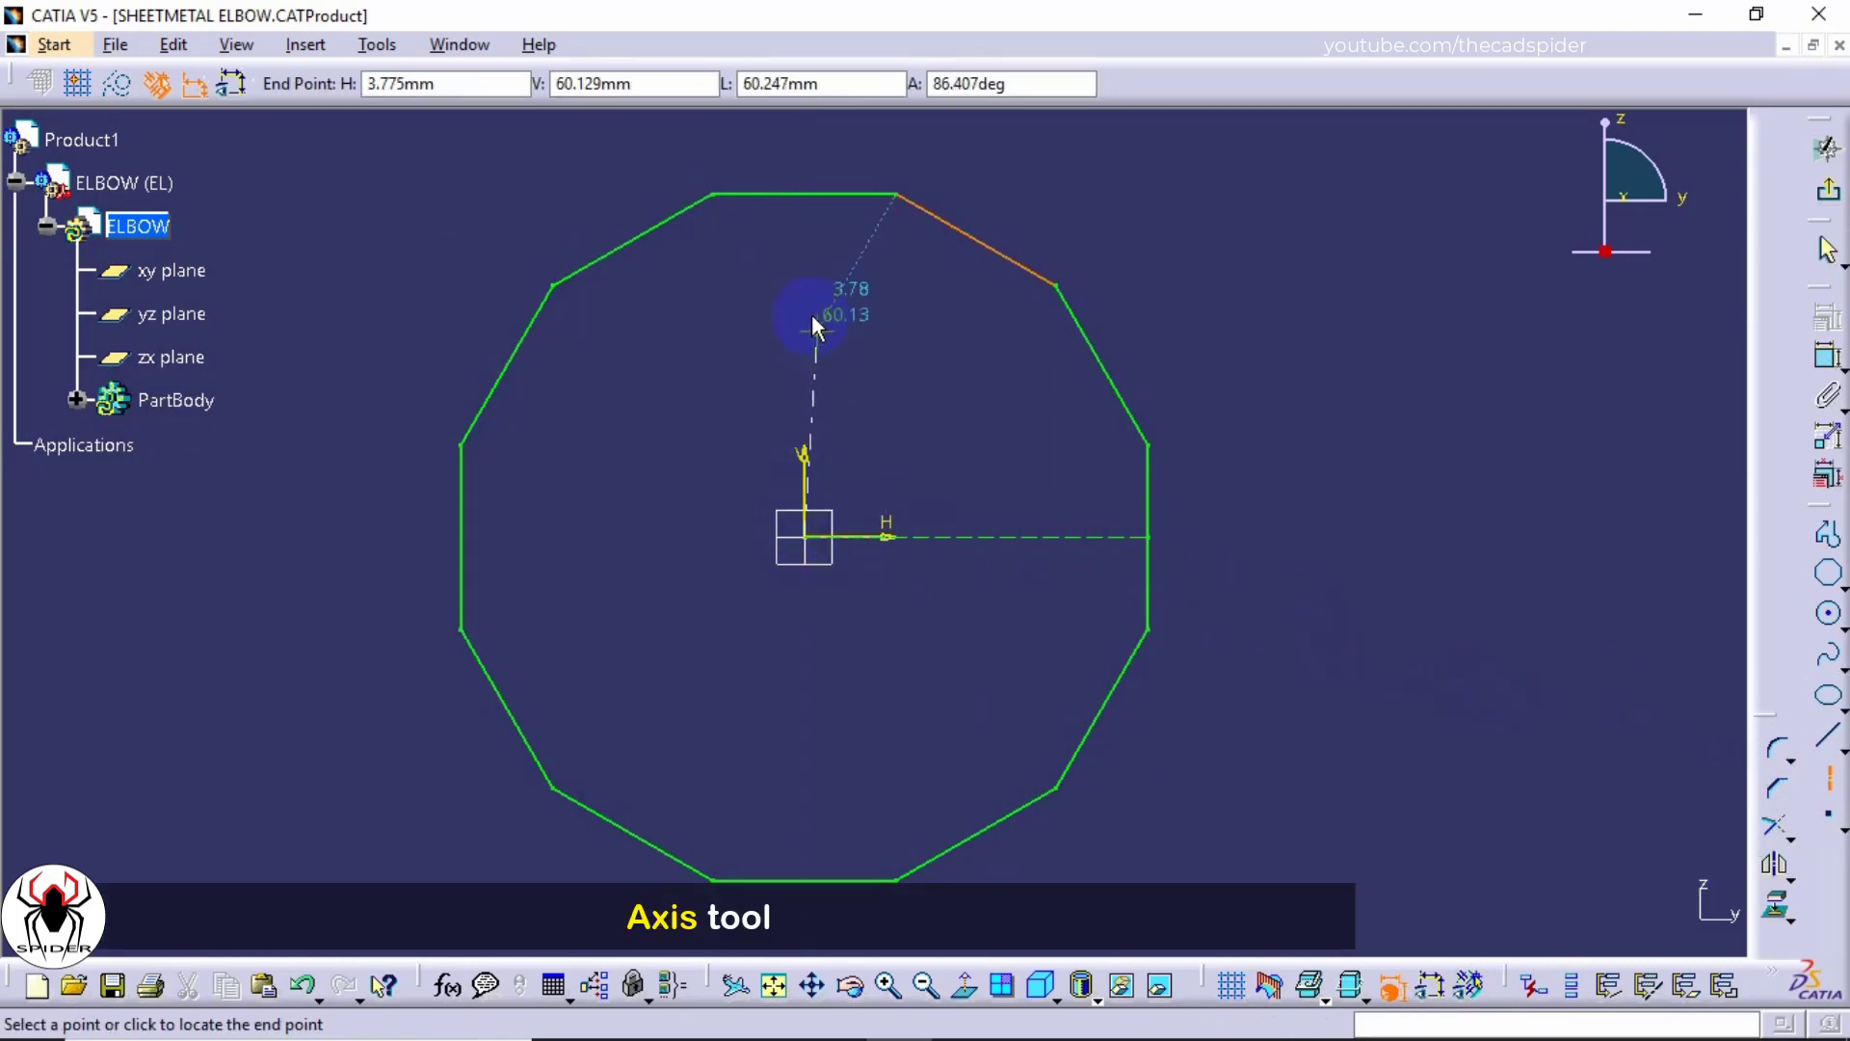
click(805, 193)
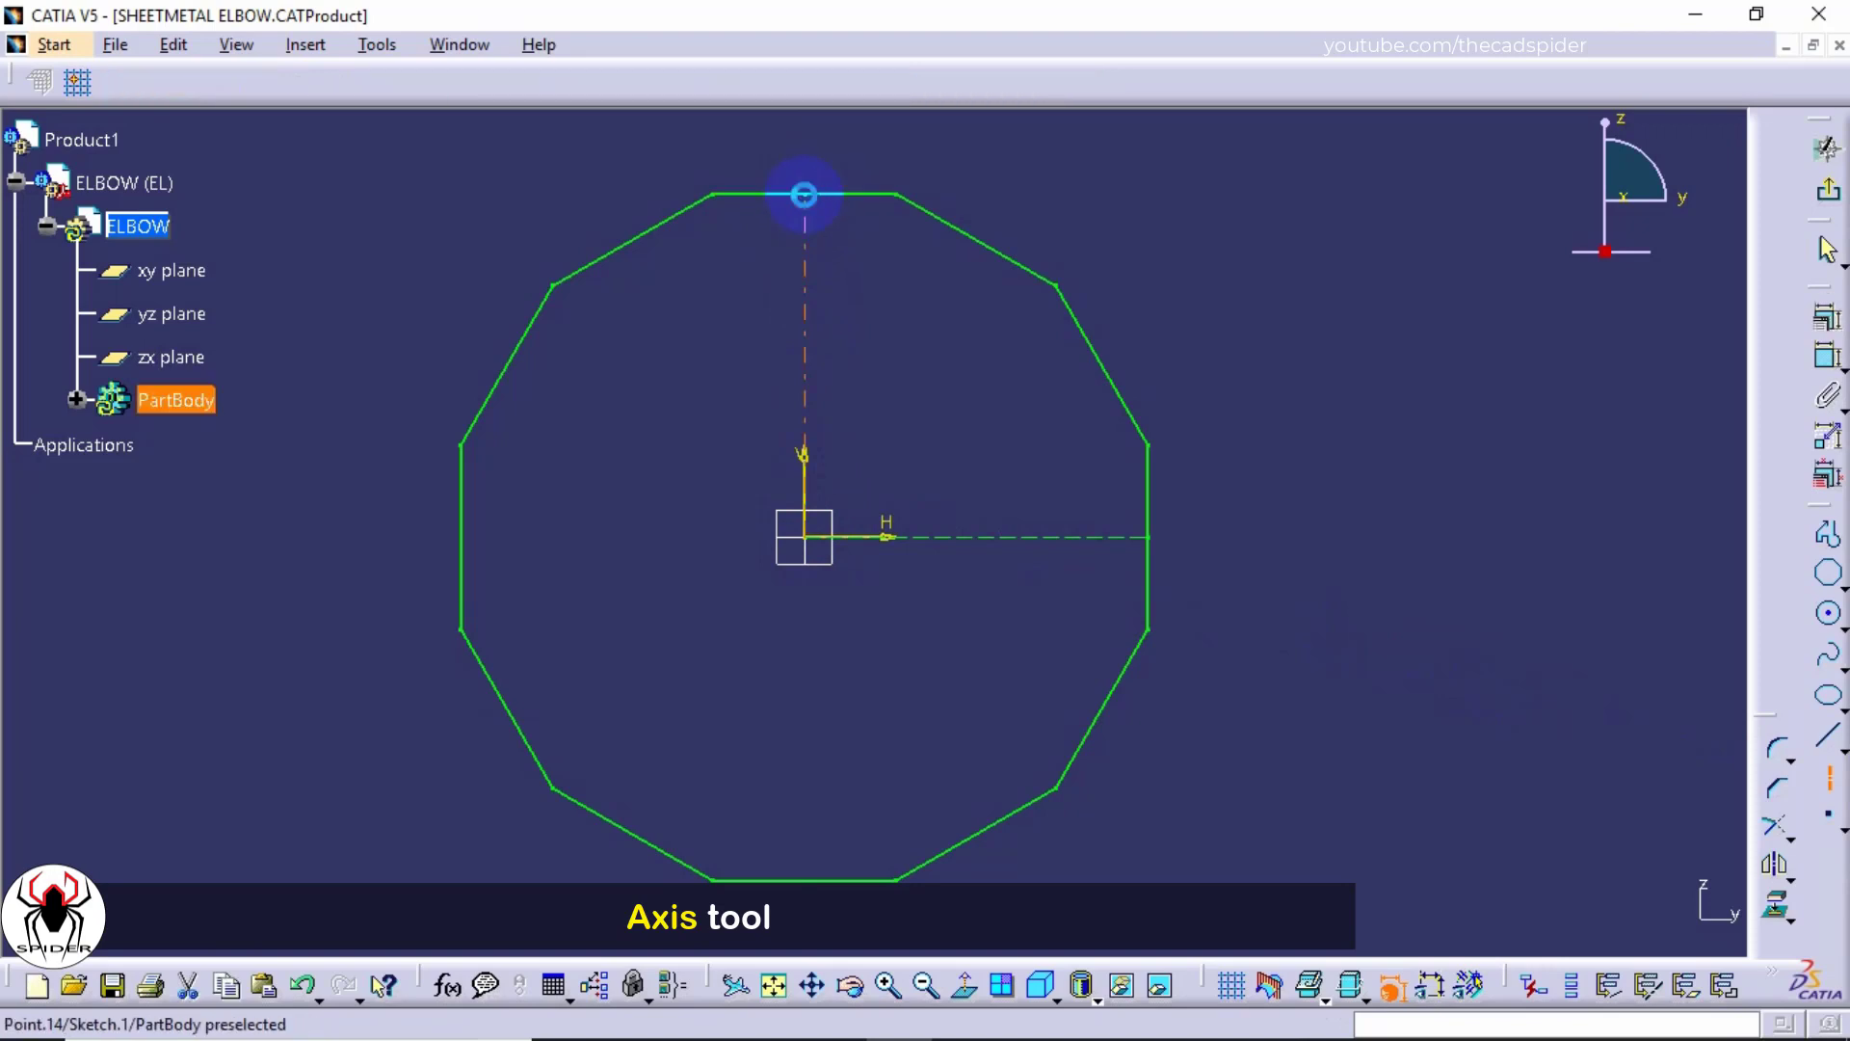
click(860, 272)
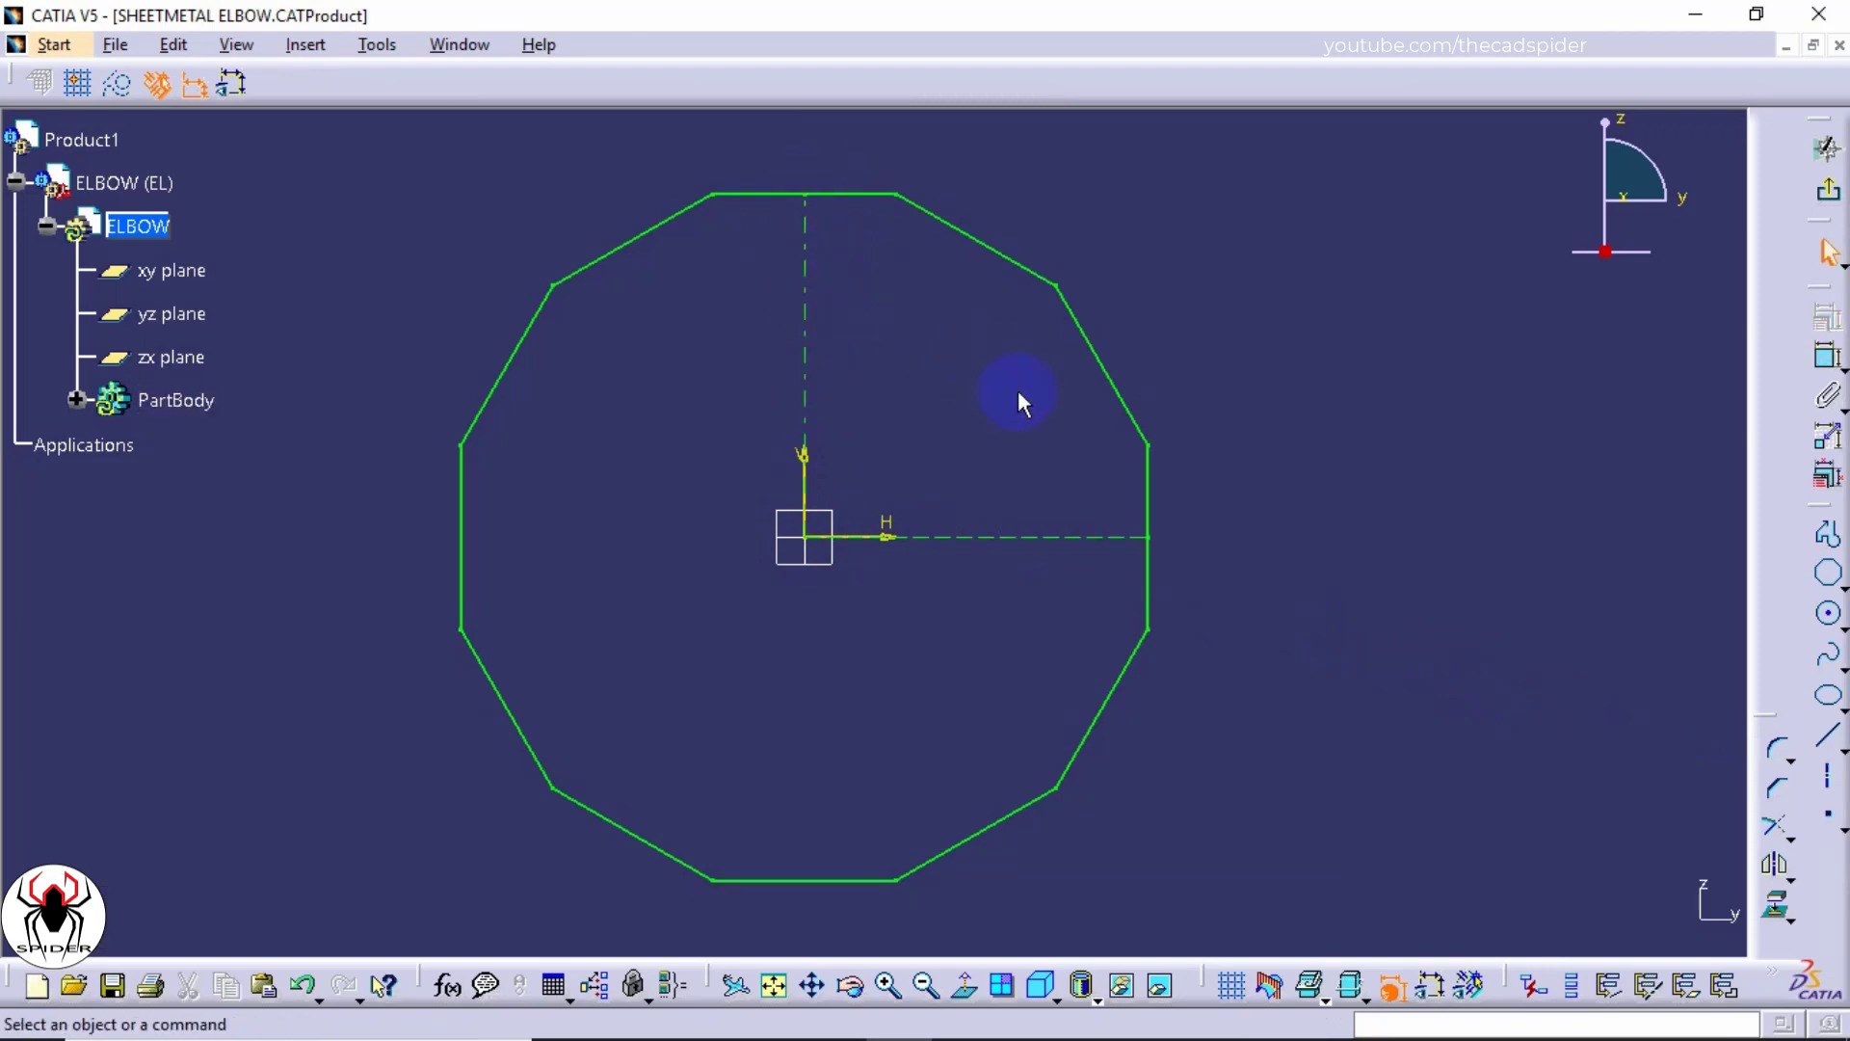
Step: Quick Trim the lower half of the polygon's right vertical edge and the left half of its upper edge, accepting the midpoint constraint changes
click(1790, 836)
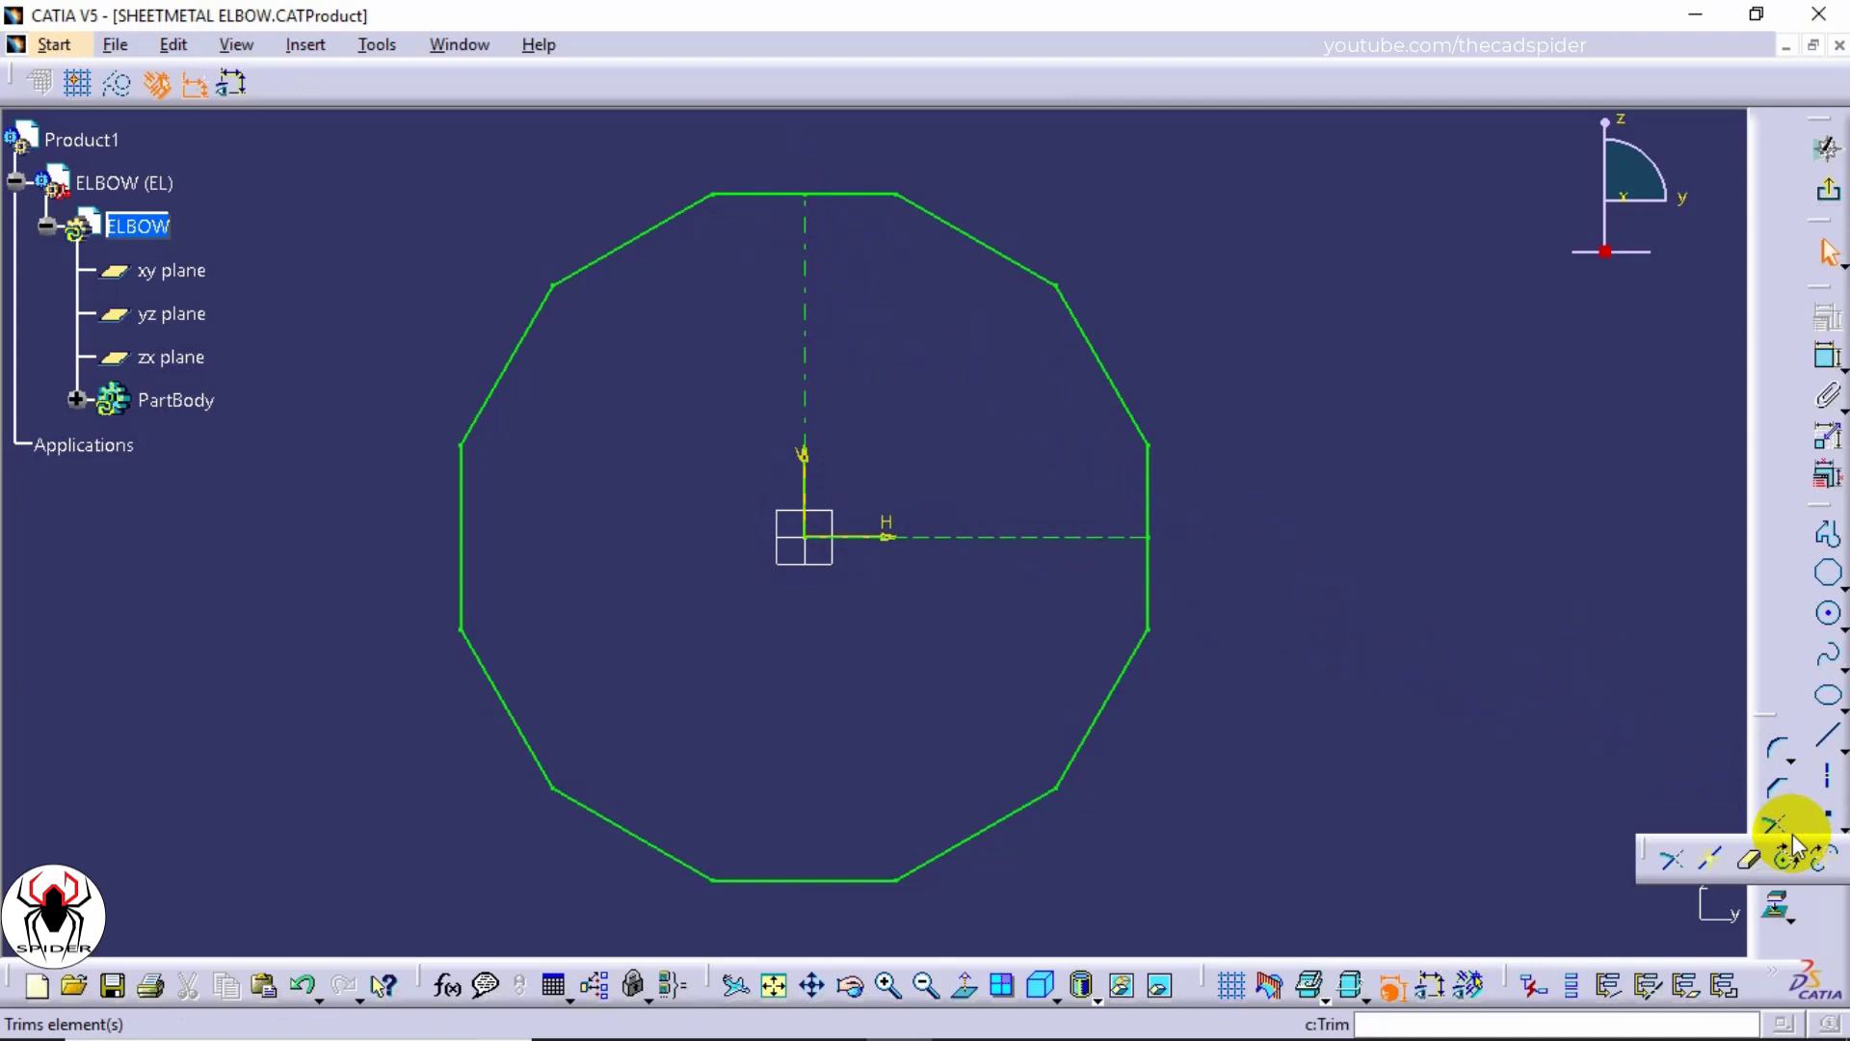
click(1749, 856)
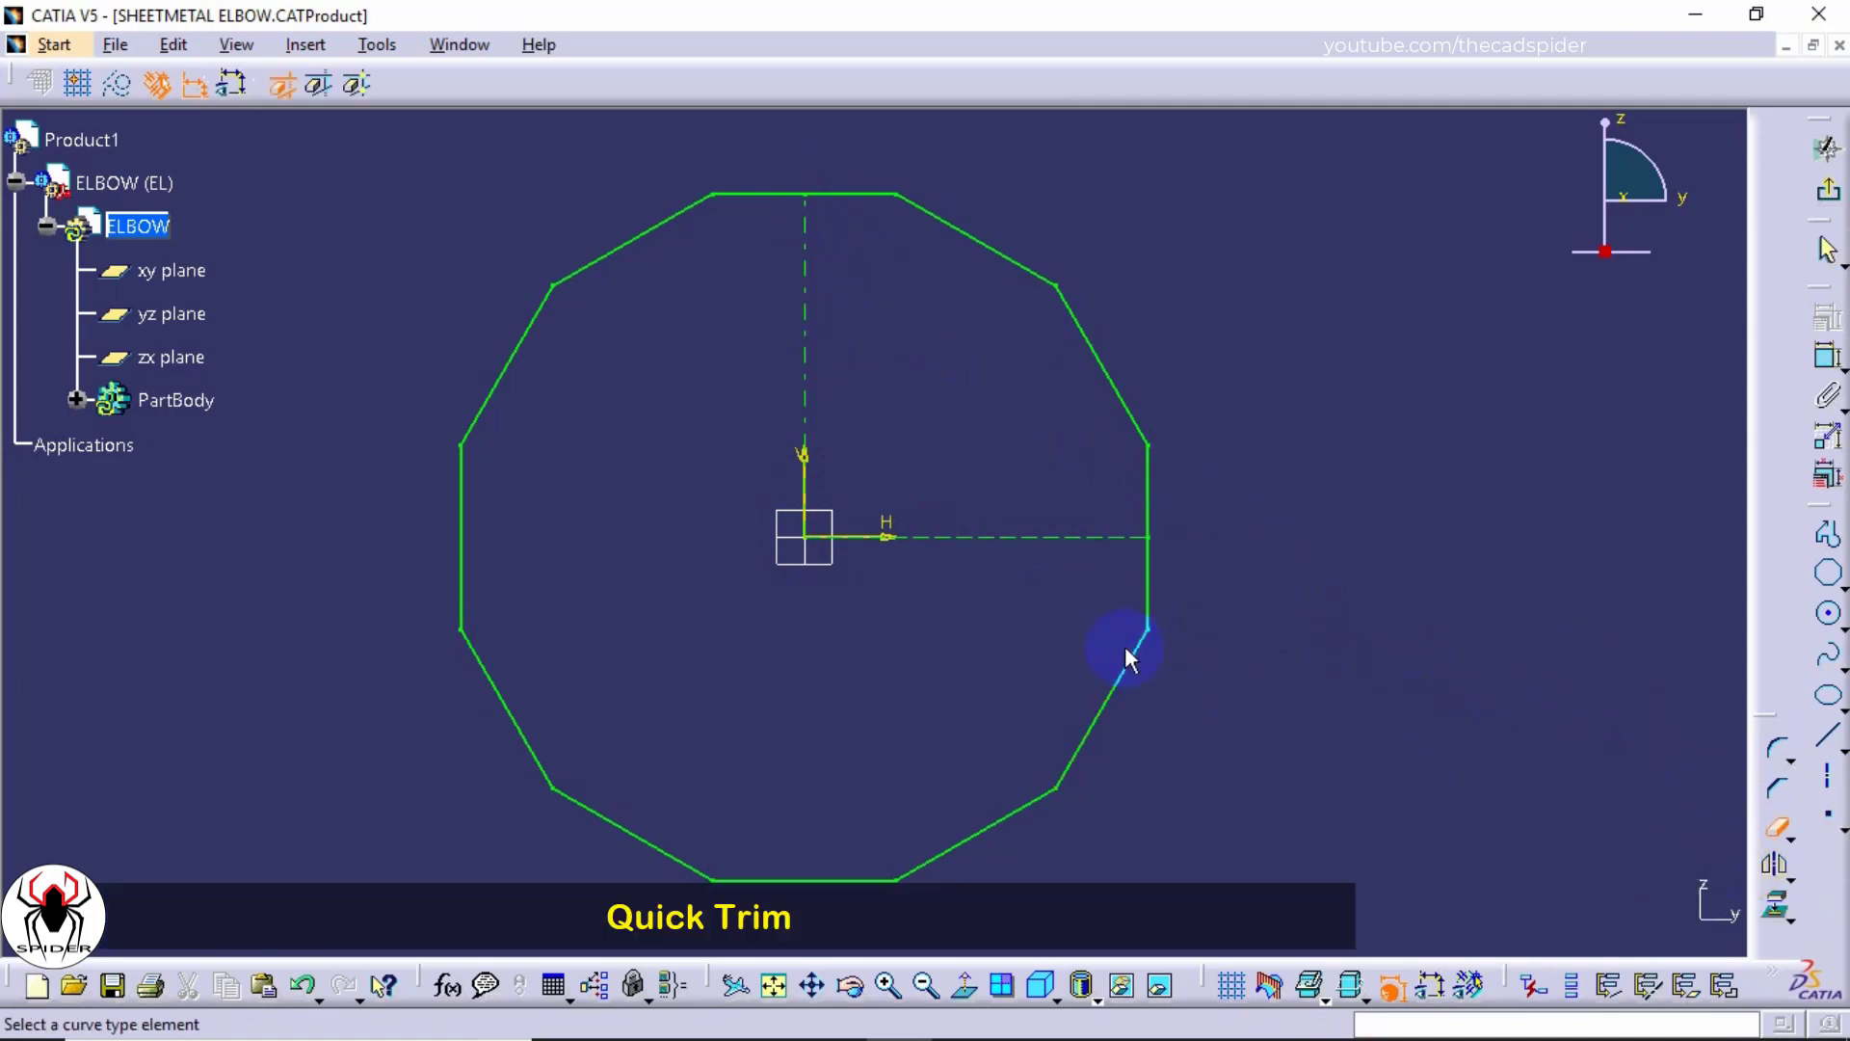
click(1145, 593)
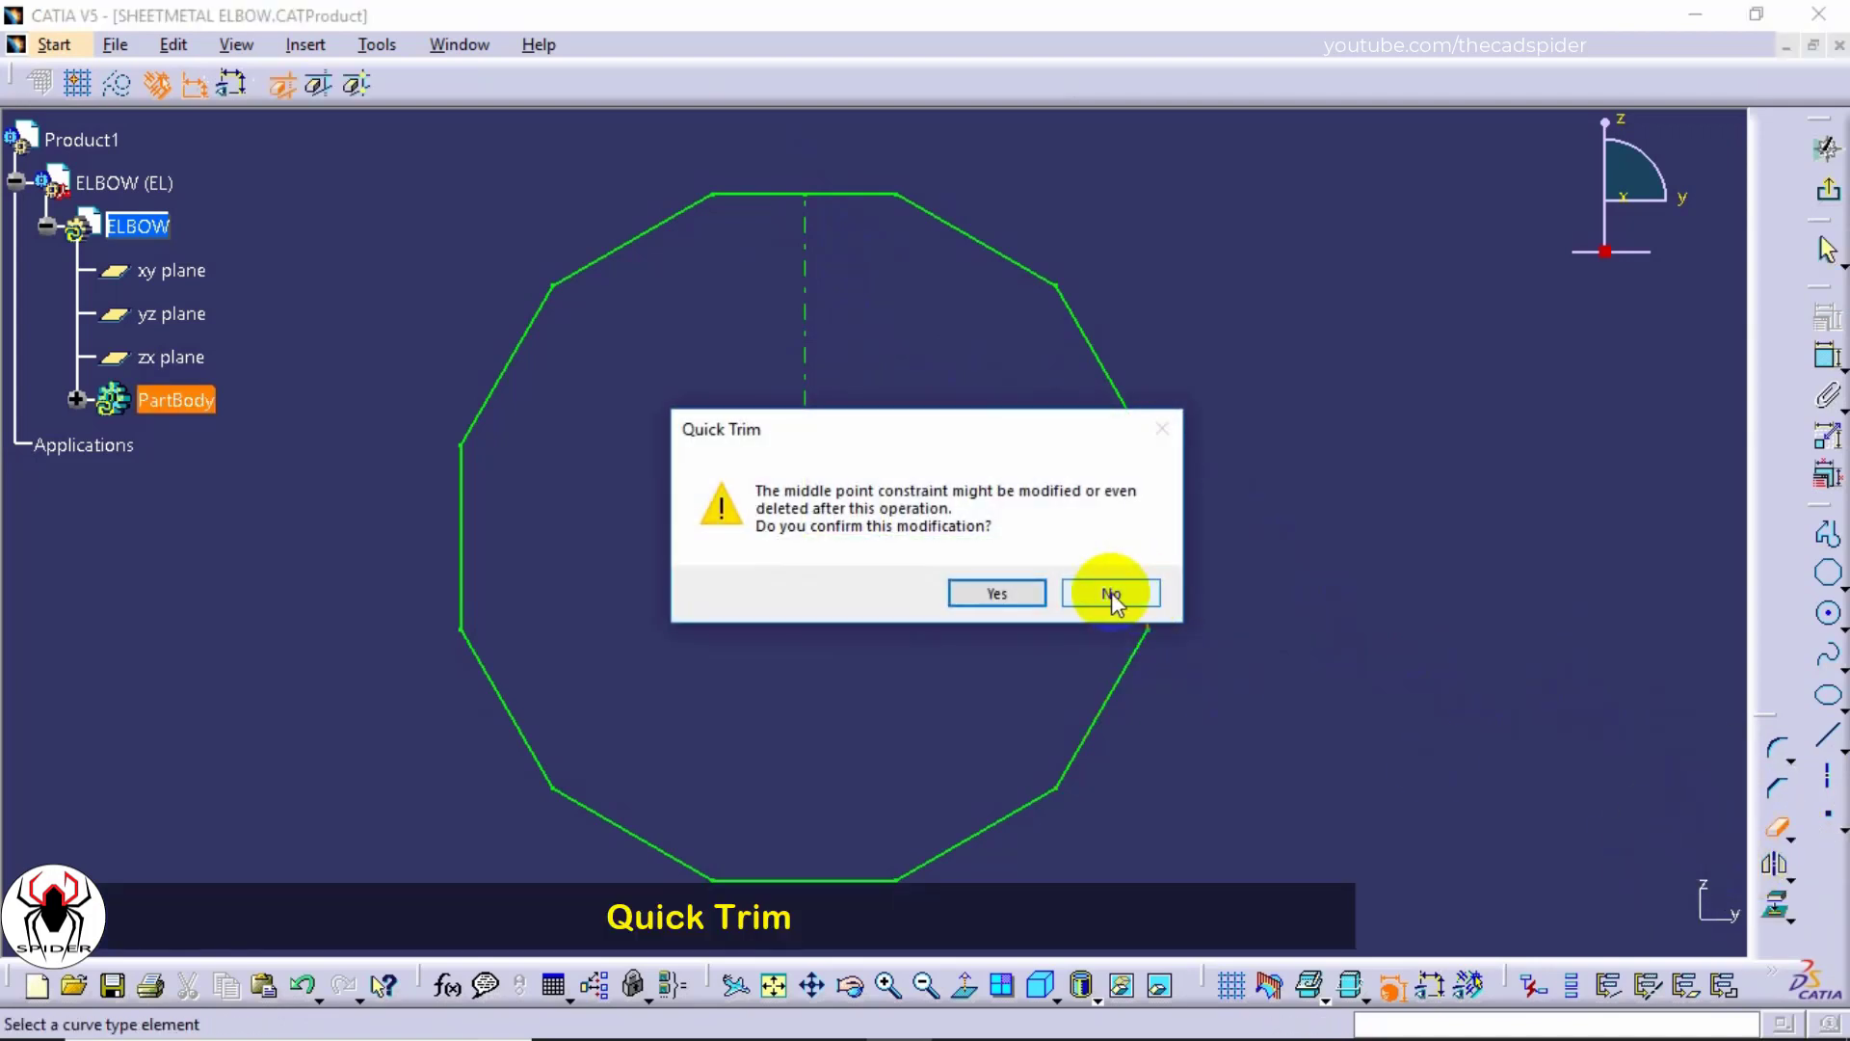
click(988, 590)
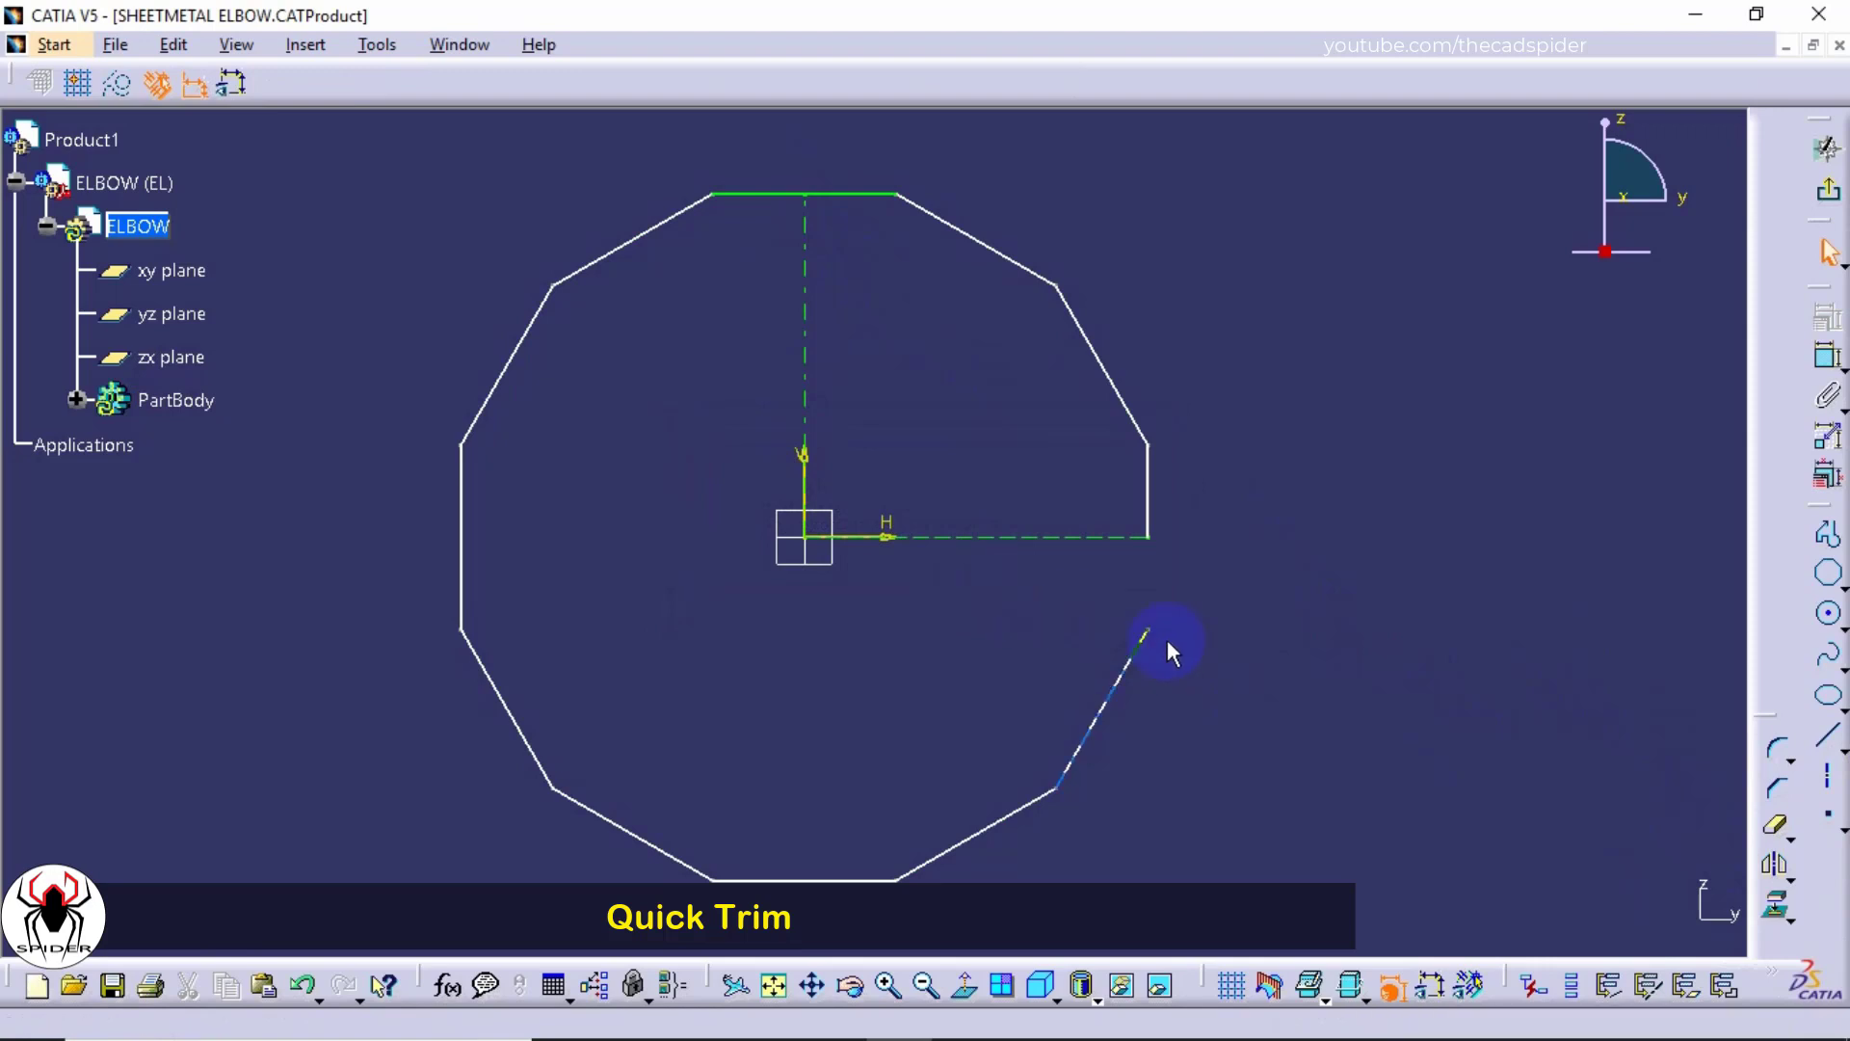
click(1773, 826)
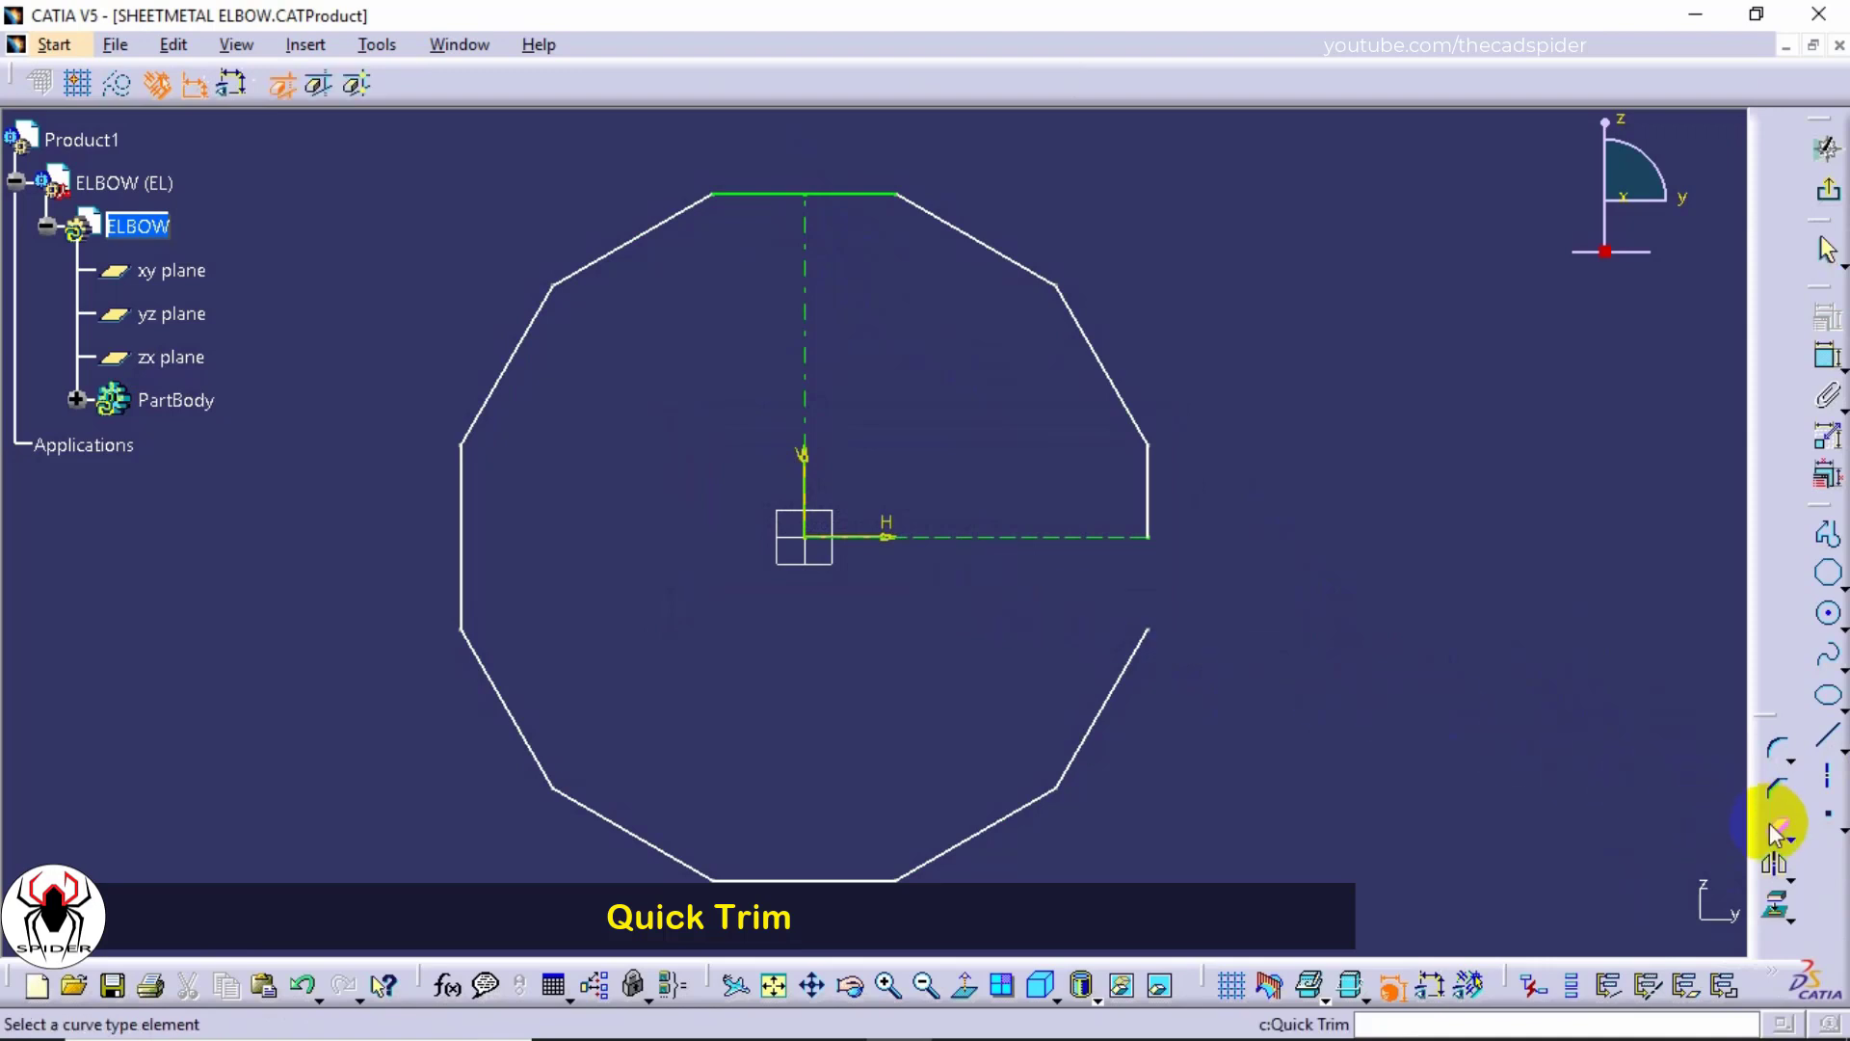
click(765, 191)
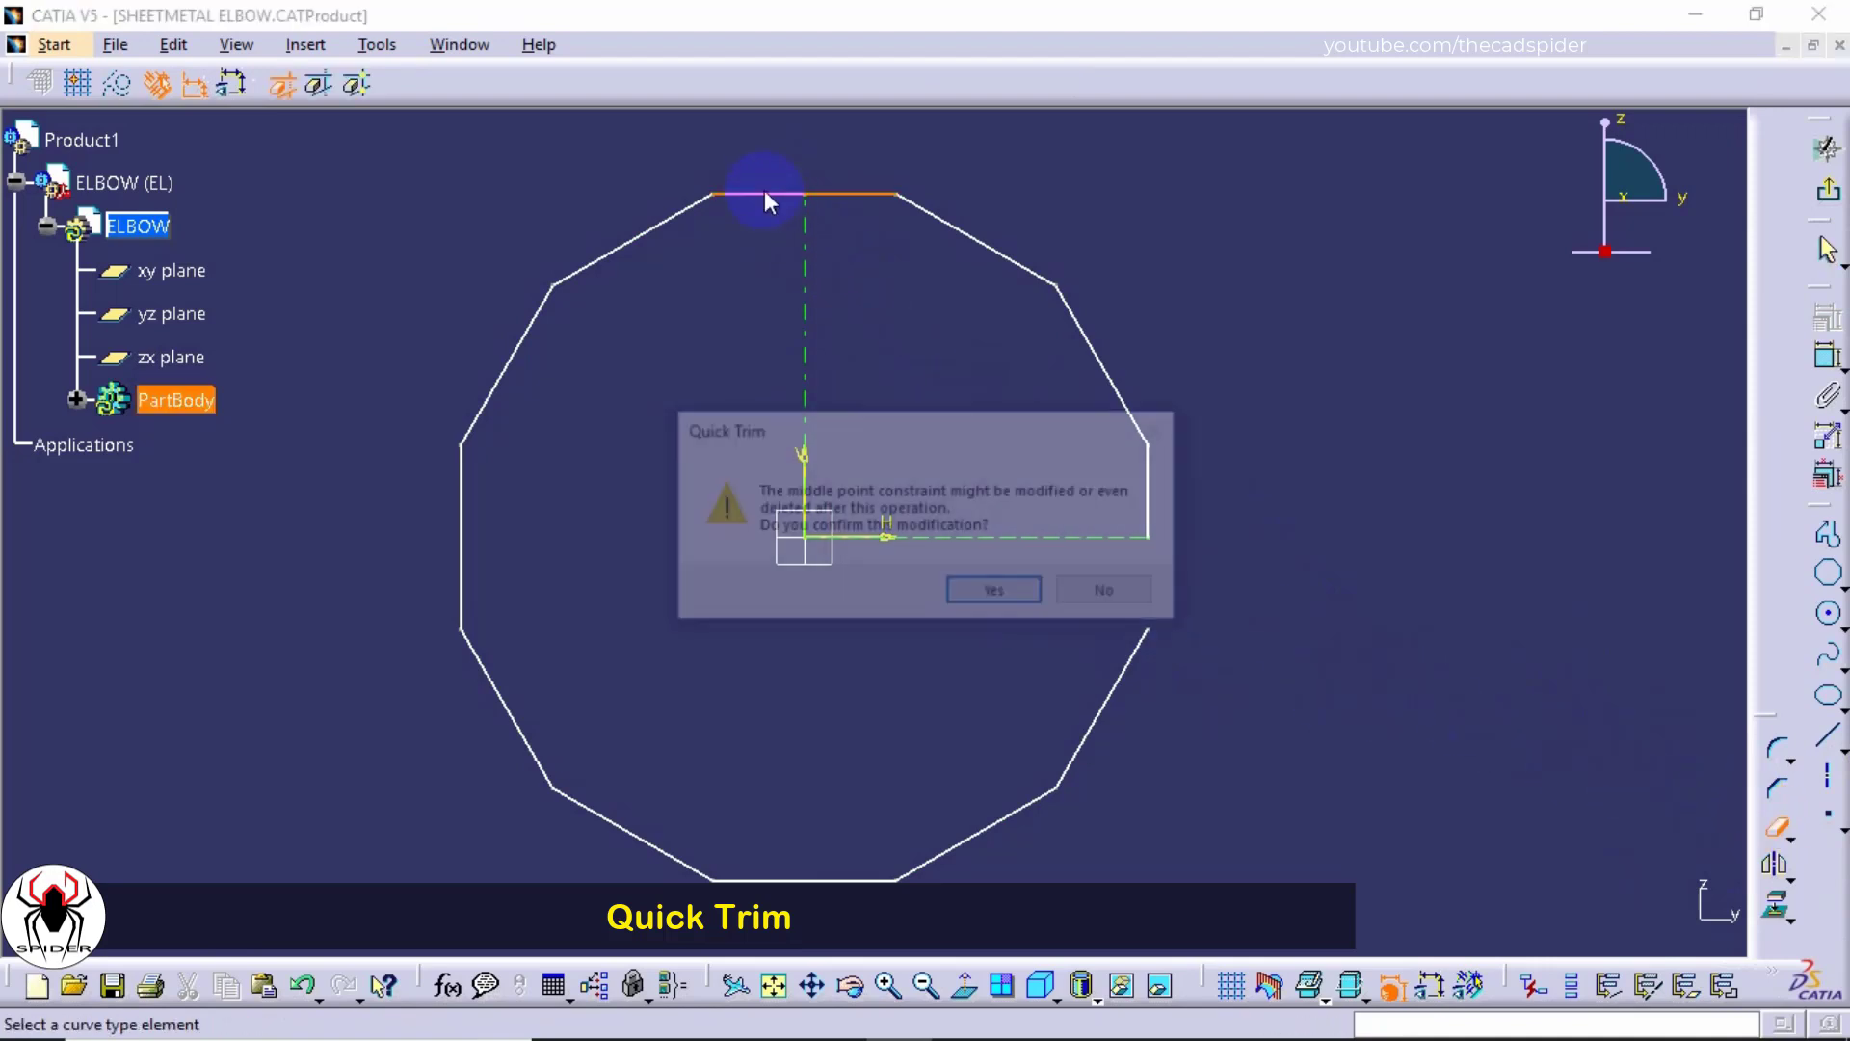
click(979, 590)
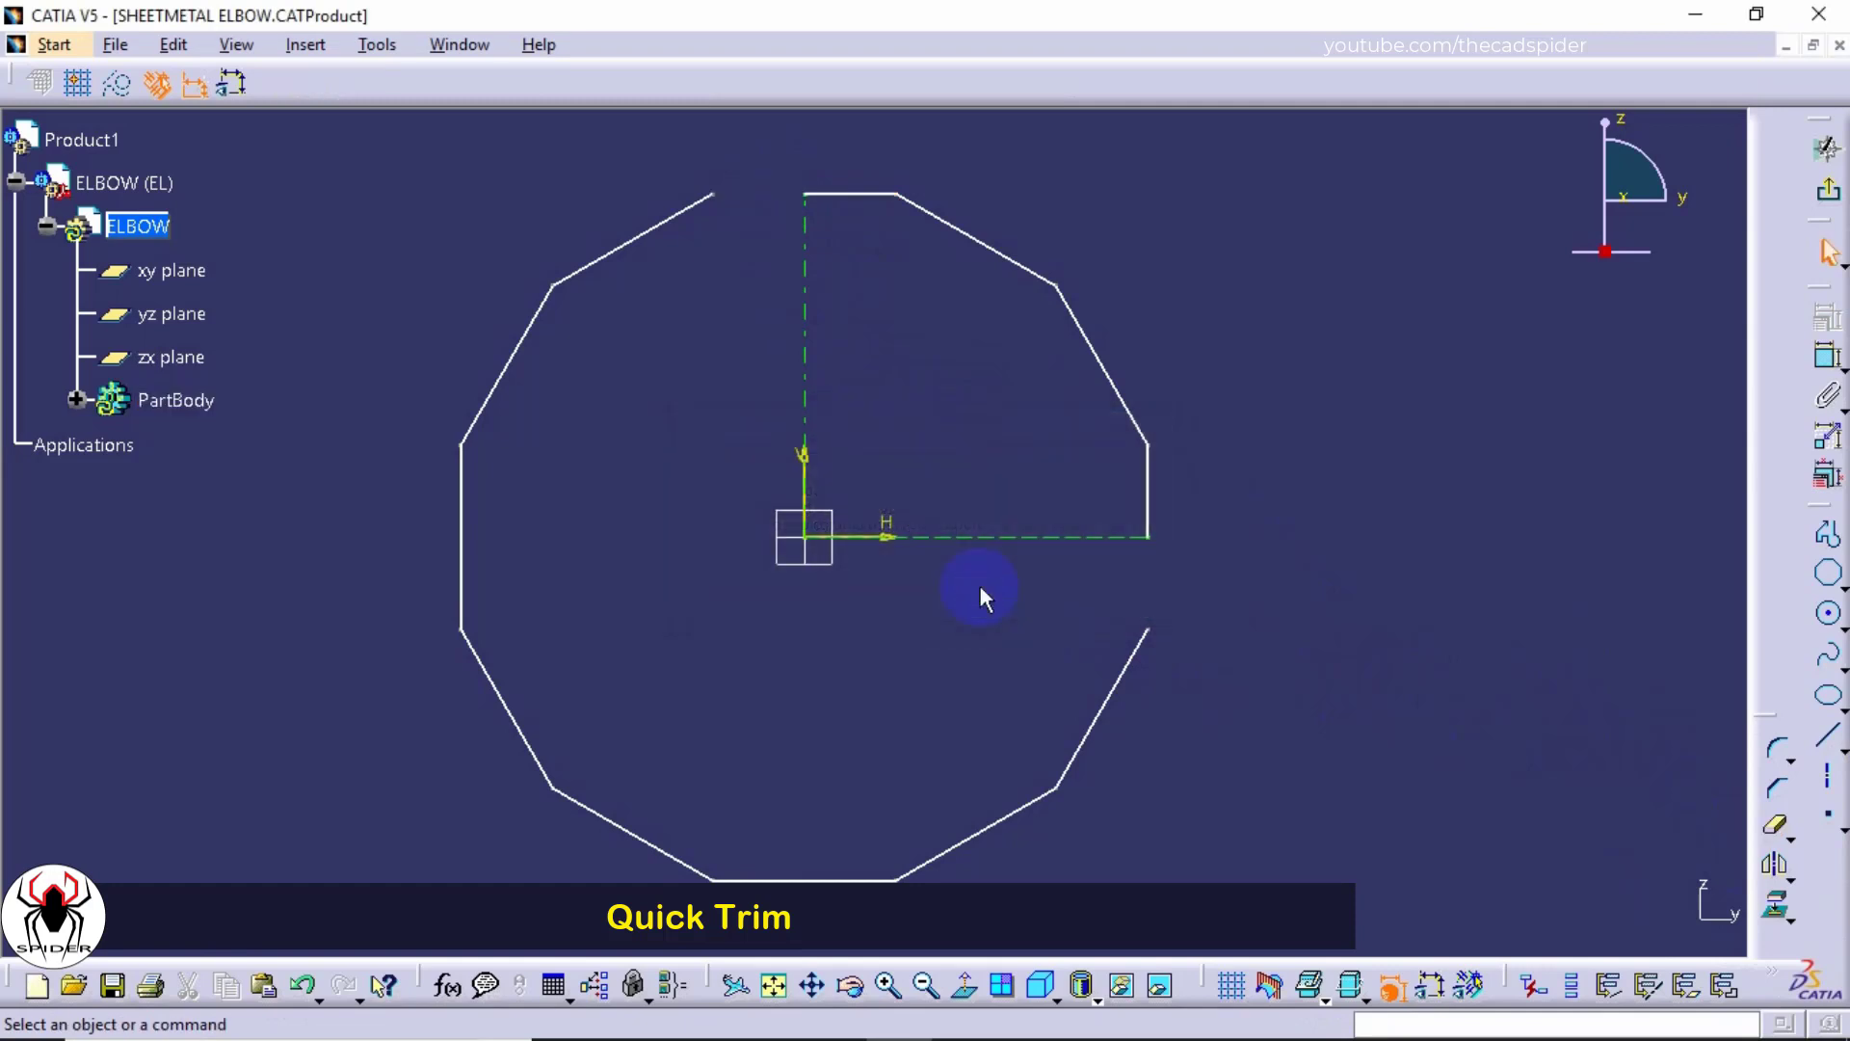
Step: Delete the remaining polygon segments outside the upper-right quadrant and redisplay the sketch's dimensional and geometrical constraints
drag(1202, 621, 519, 914)
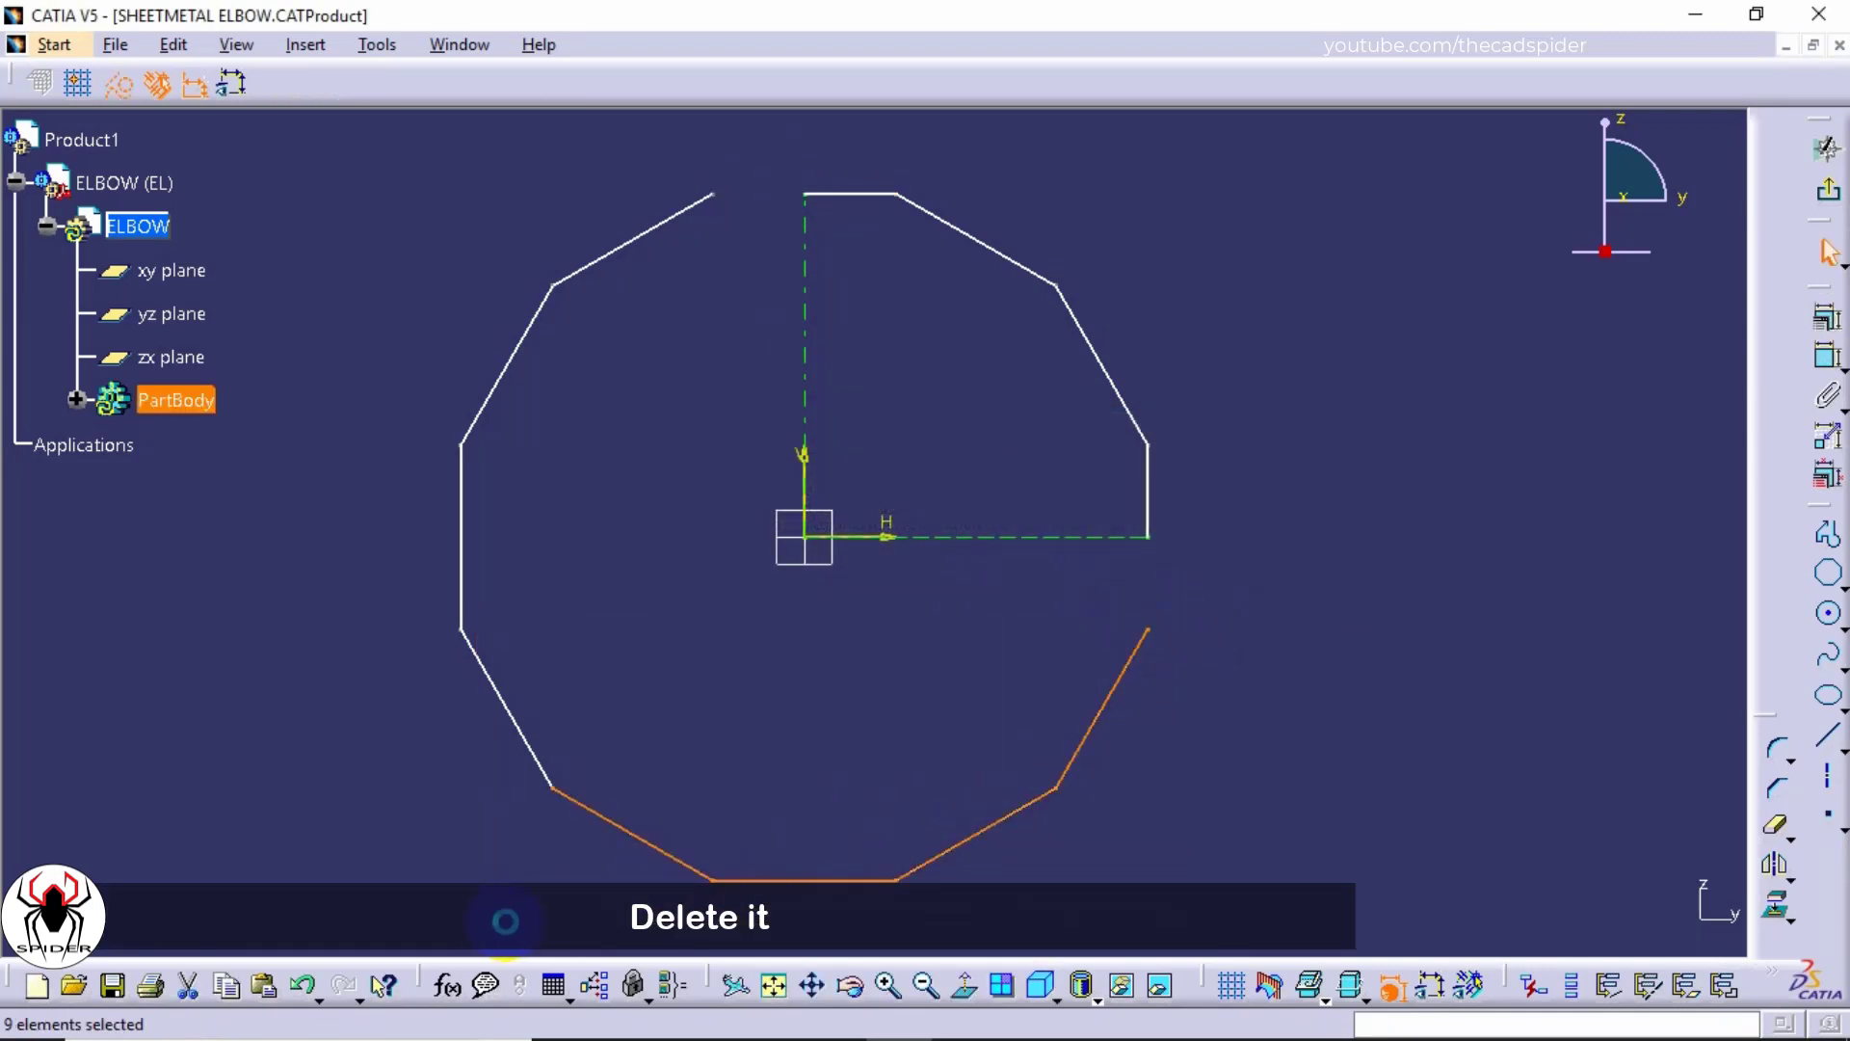
right_click(636, 837)
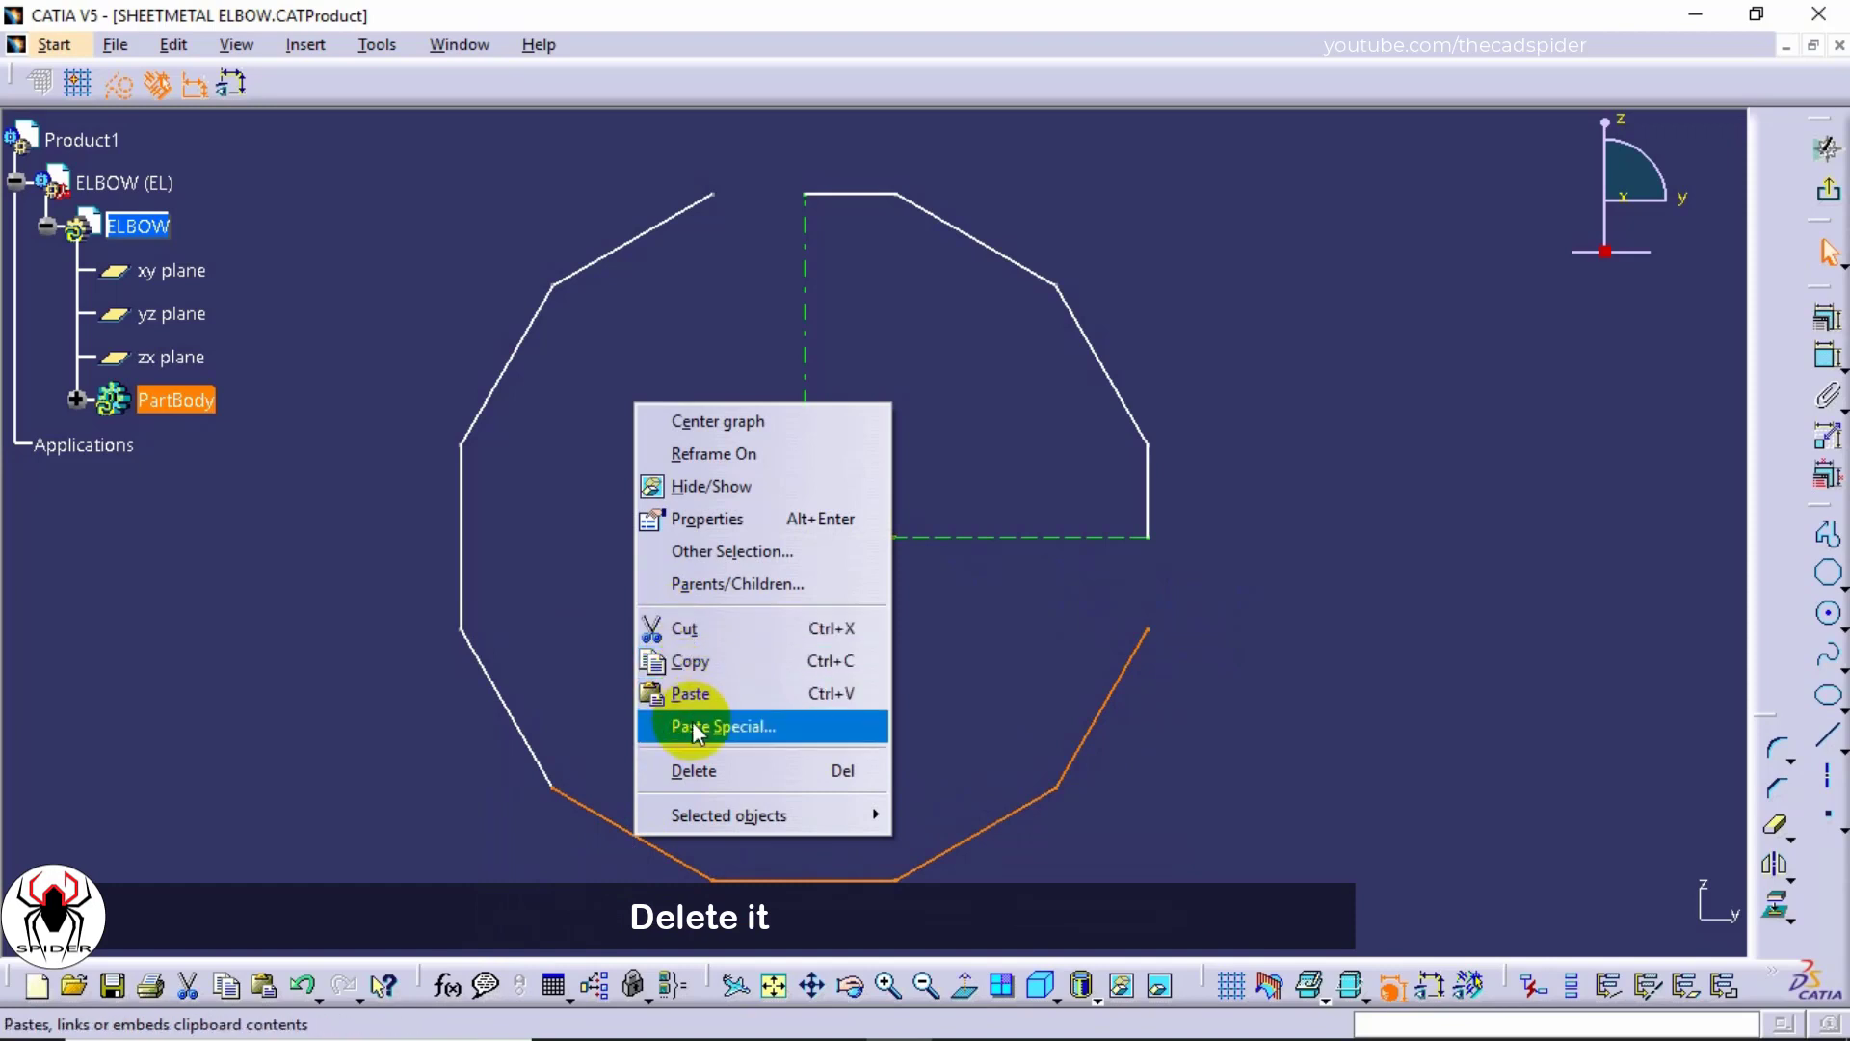
click(698, 770)
drag(739, 161, 446, 692)
right_click(457, 592)
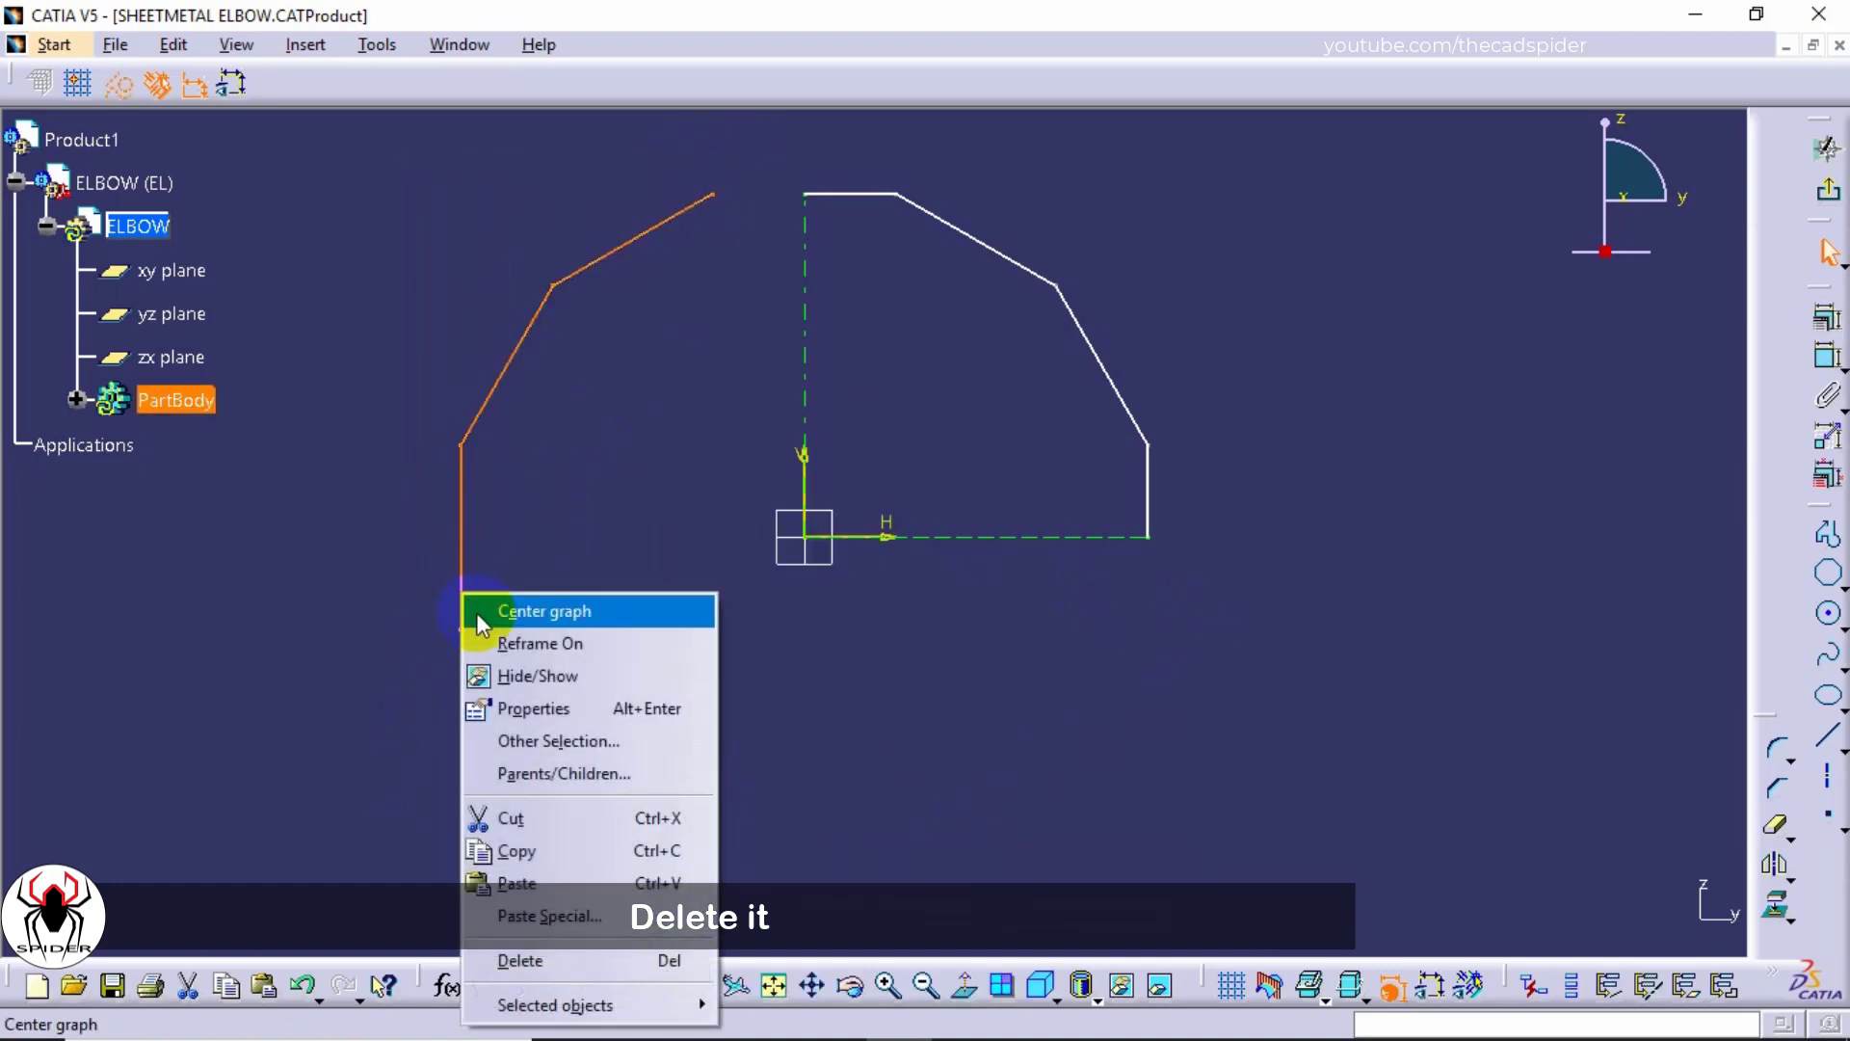
click(528, 956)
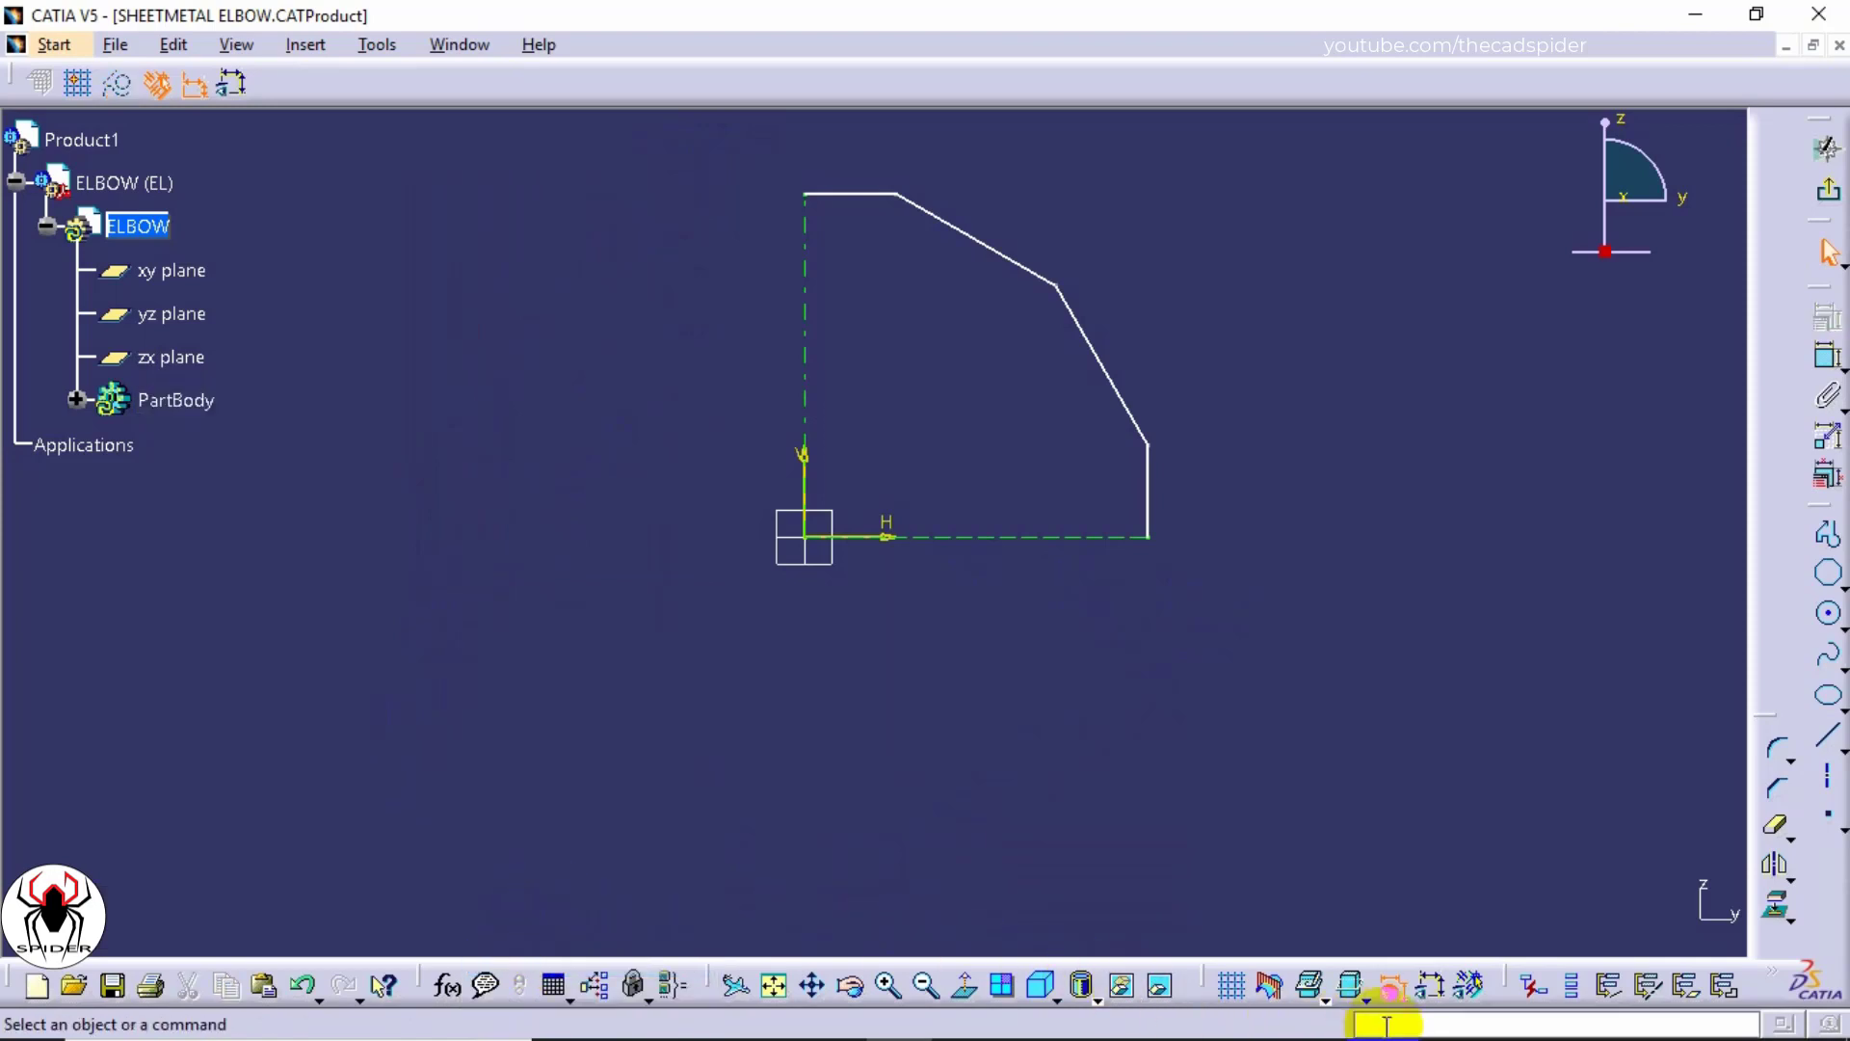
click(1433, 992)
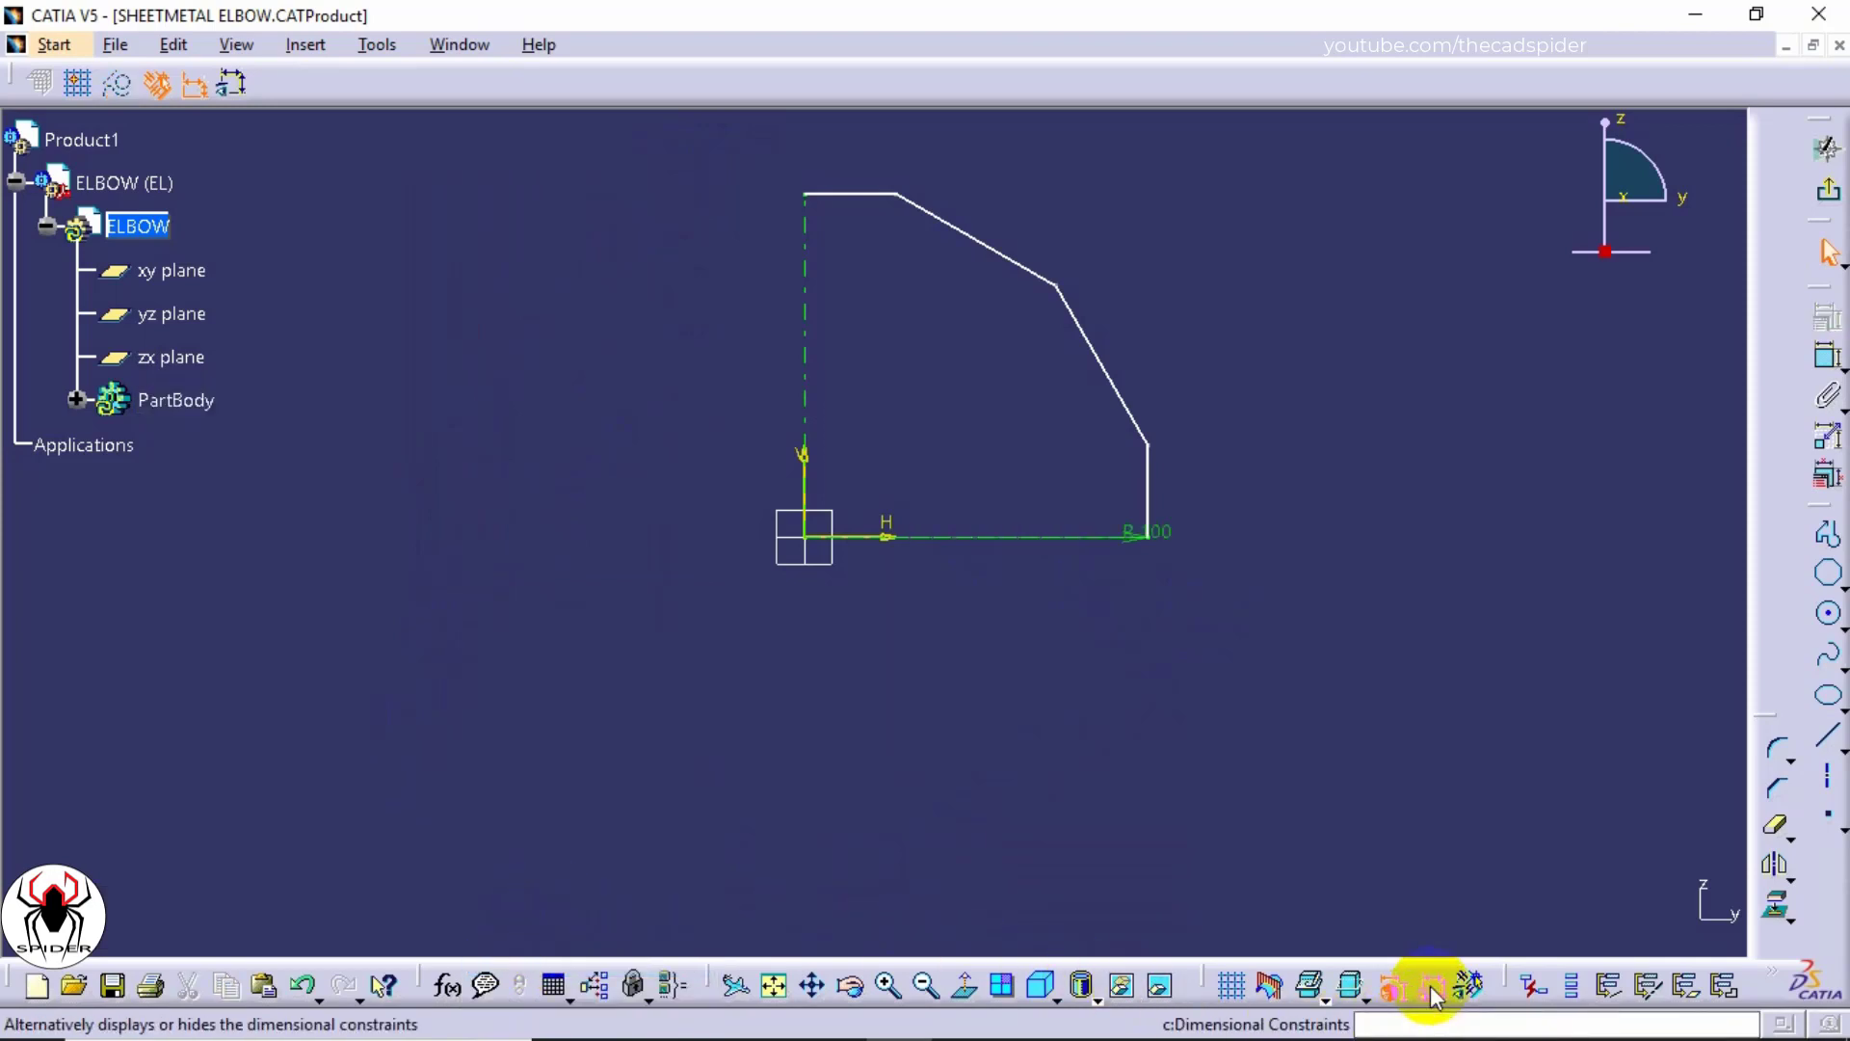
click(1470, 992)
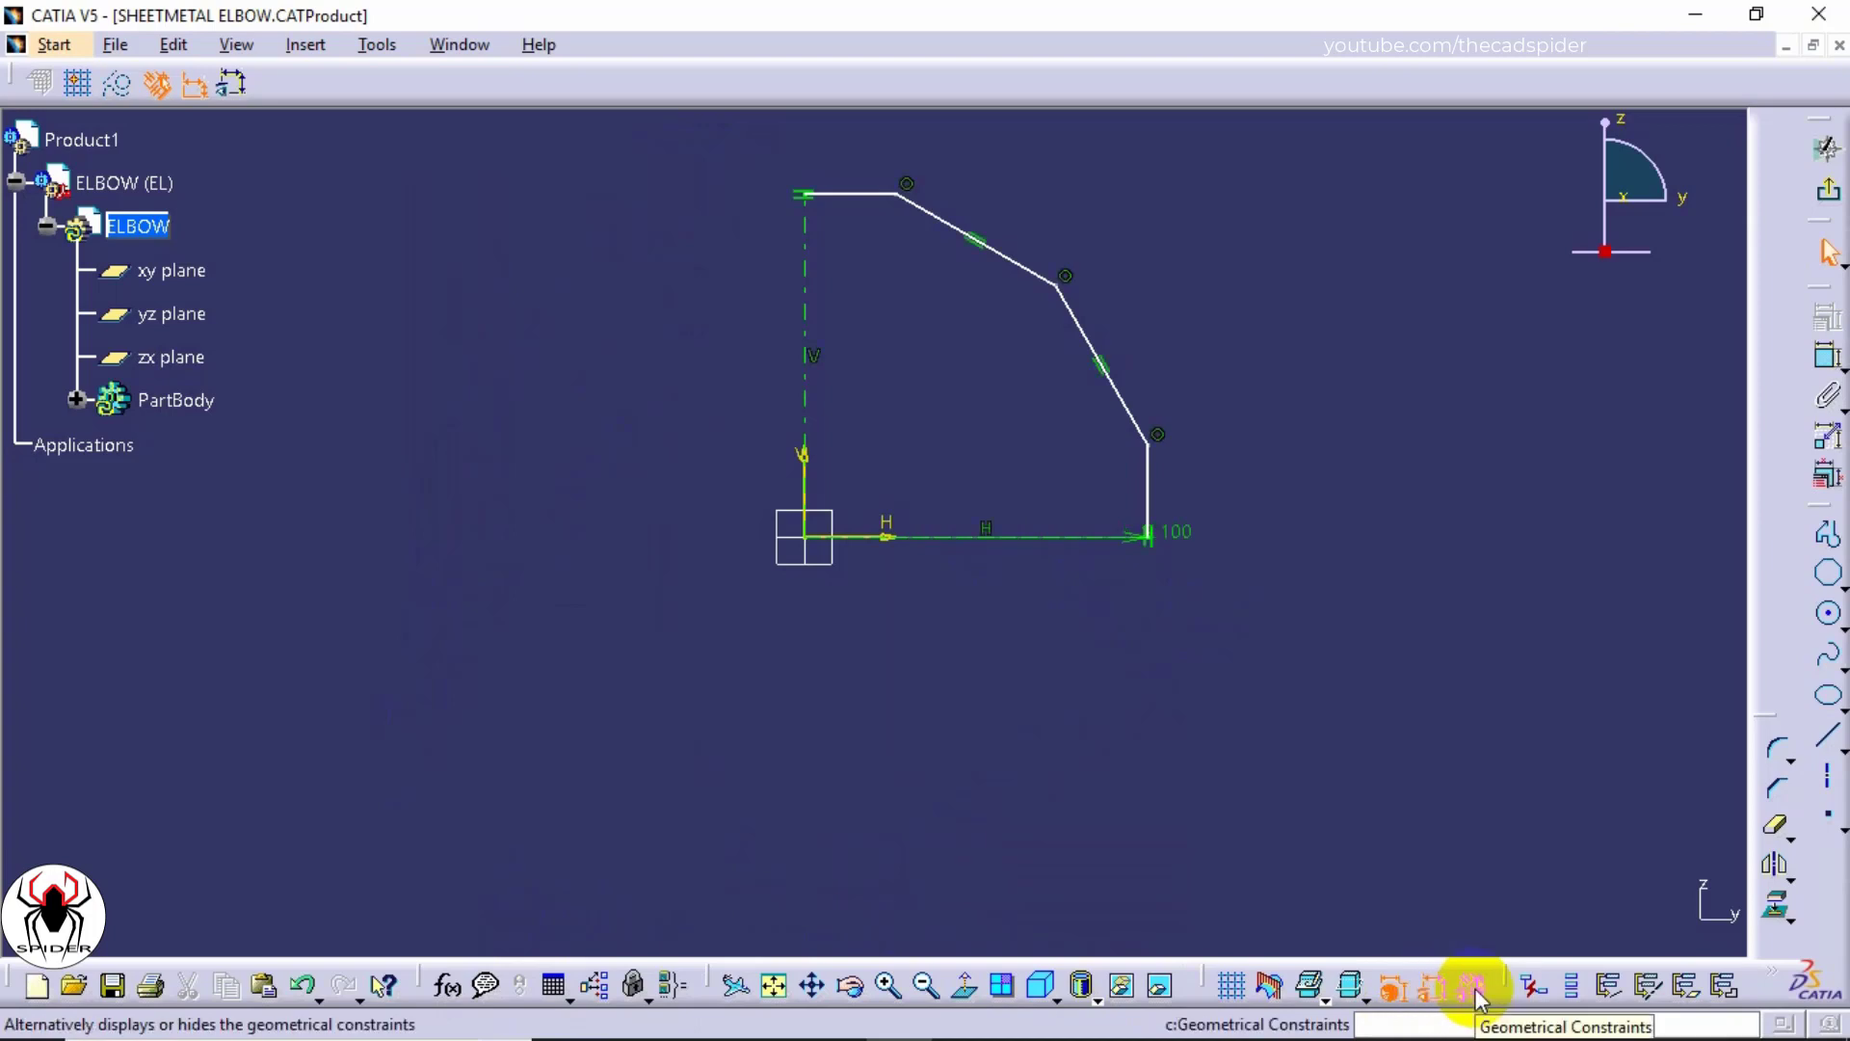
Step: Reposition the polygon's 100 mm radius dimension text along the horizontal line, between the sketch origin and the vertical edge
click(1175, 531)
drag(1175, 531, 1011, 529)
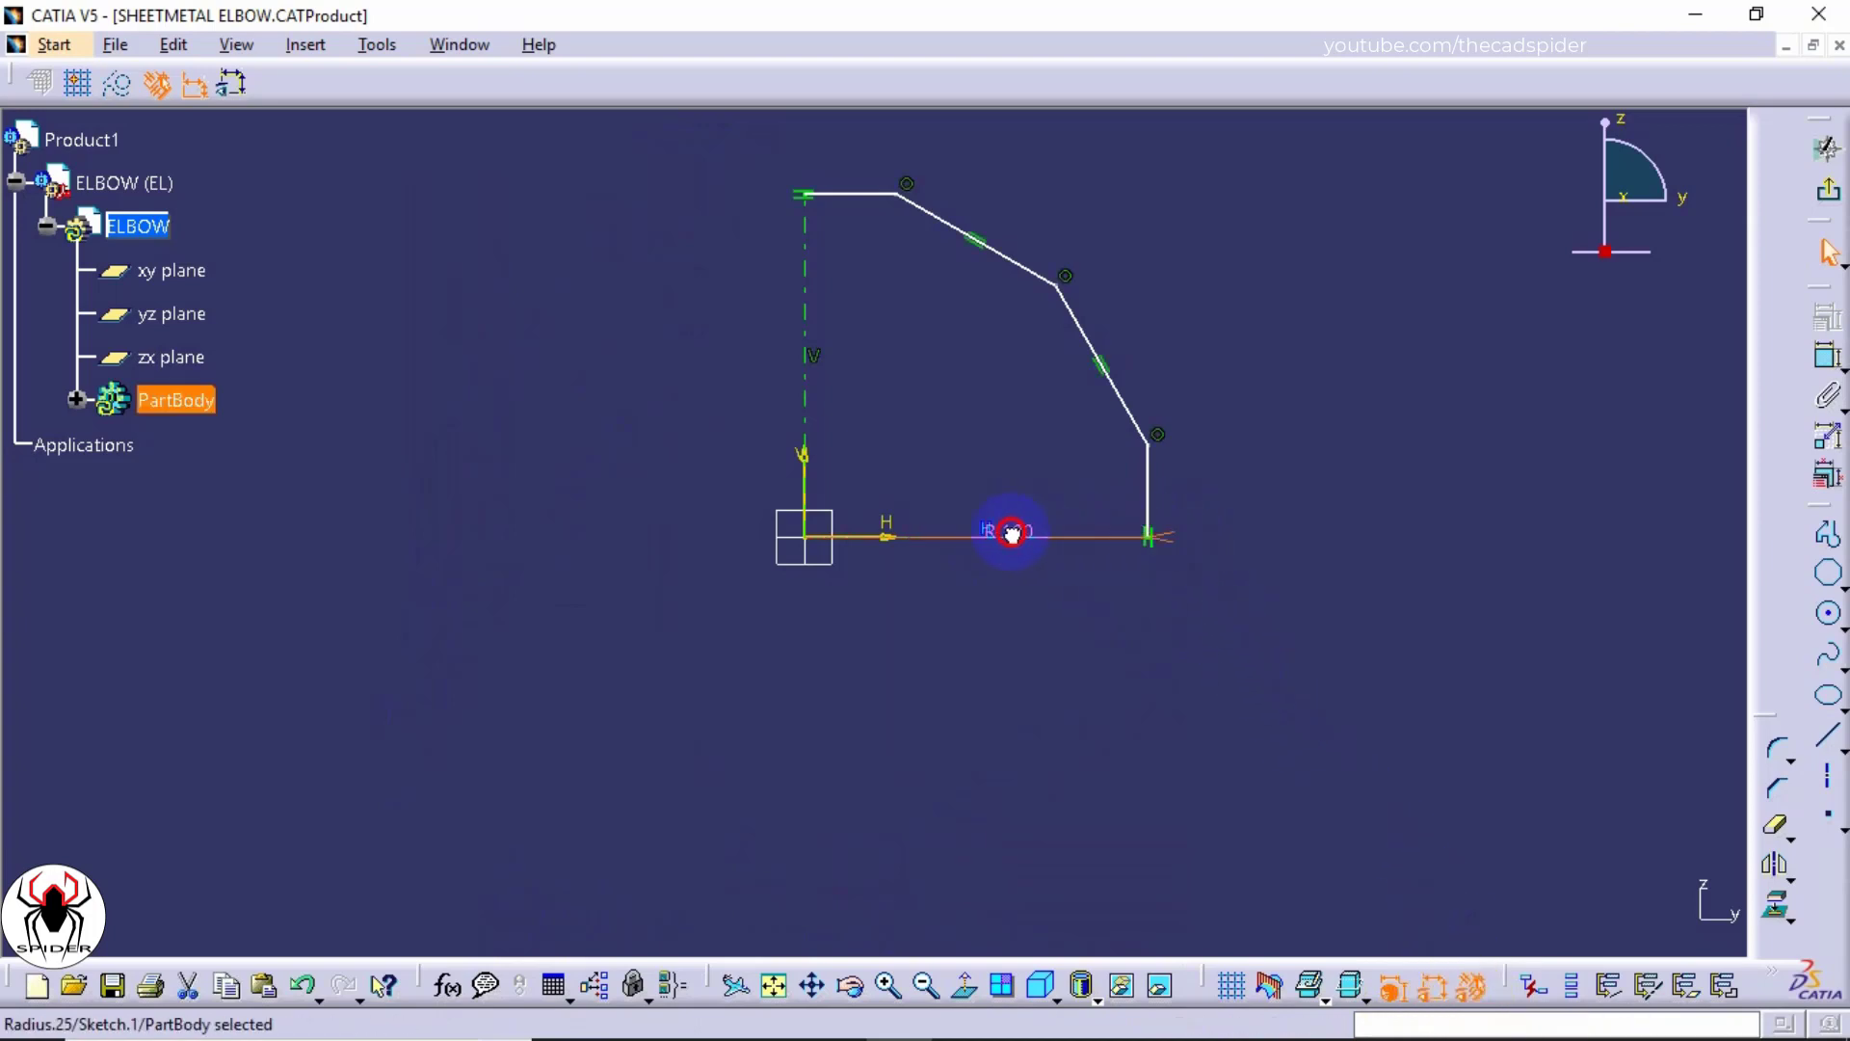
click(1074, 672)
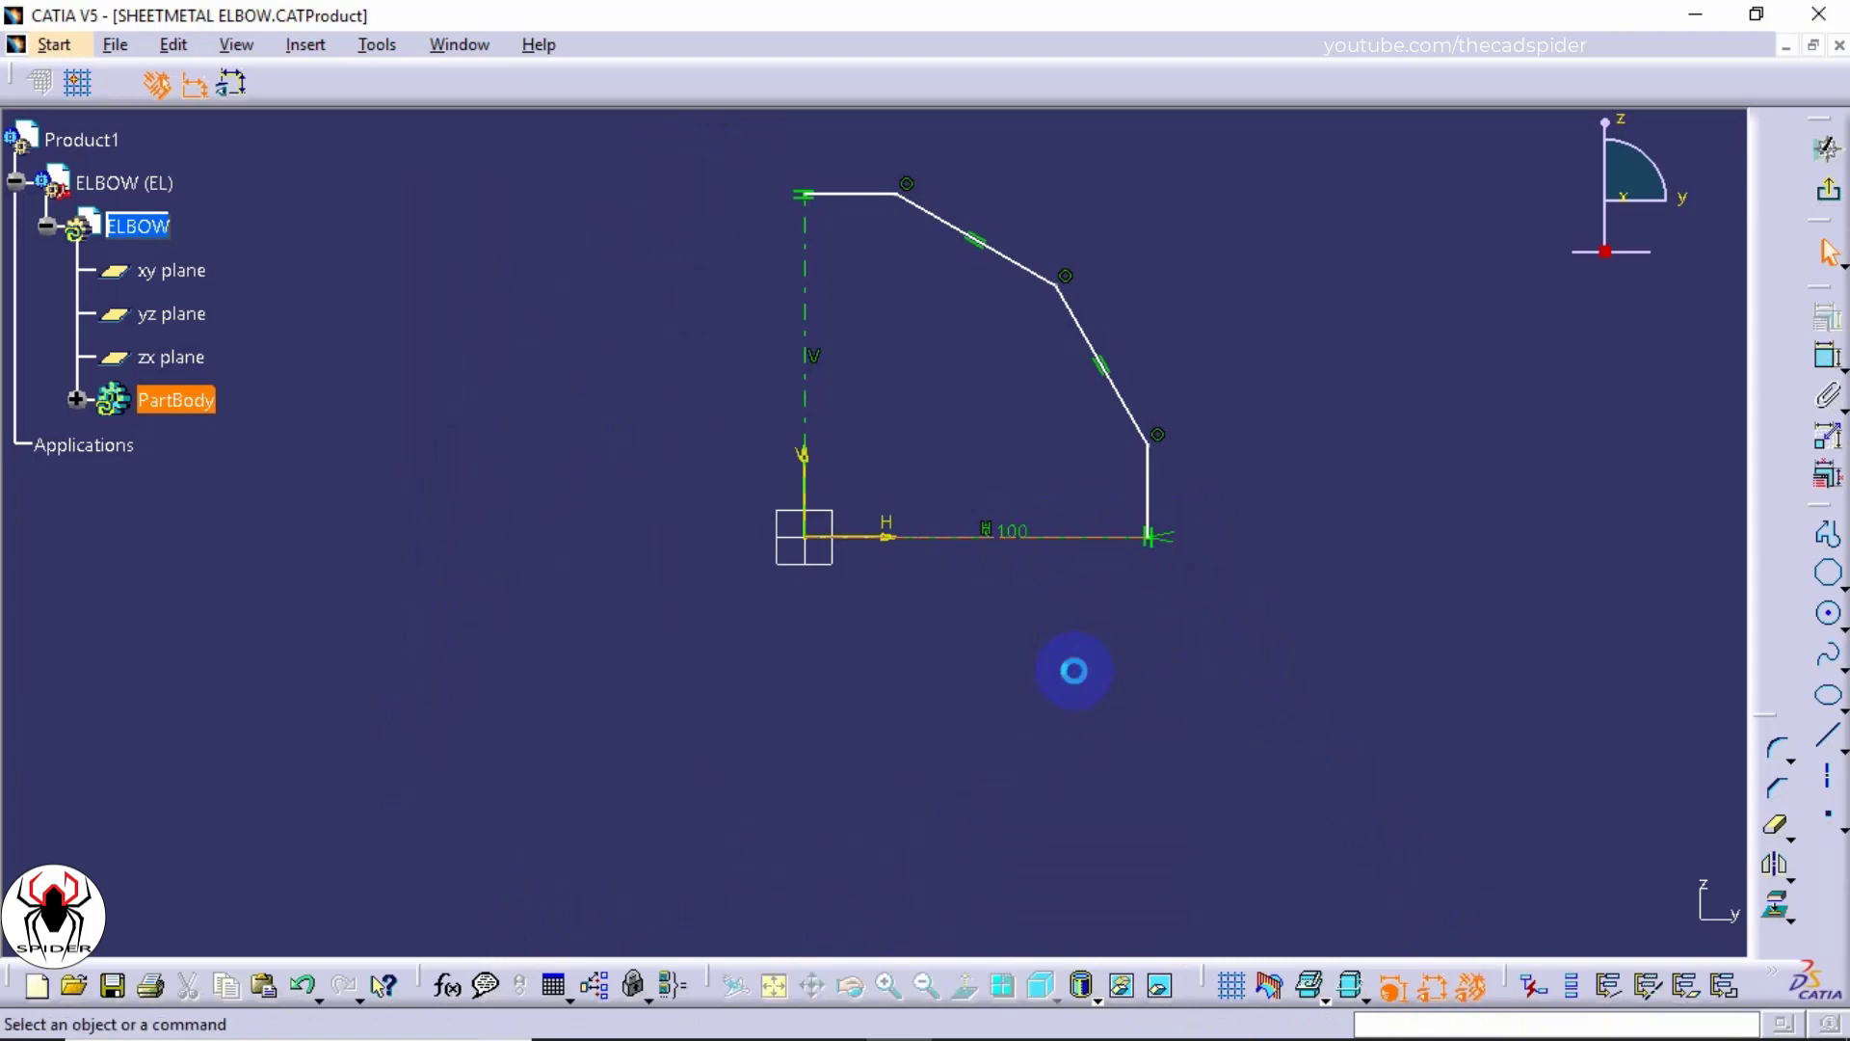
Step: Constrain the profile's lower right segment as vertical and its upper left segment as horizontal
mouse_move(1076, 671)
ctrl+middle_down()
mouse_move(1120, 603)
mouse_move(1114, 819)
ctrl+middle_up()
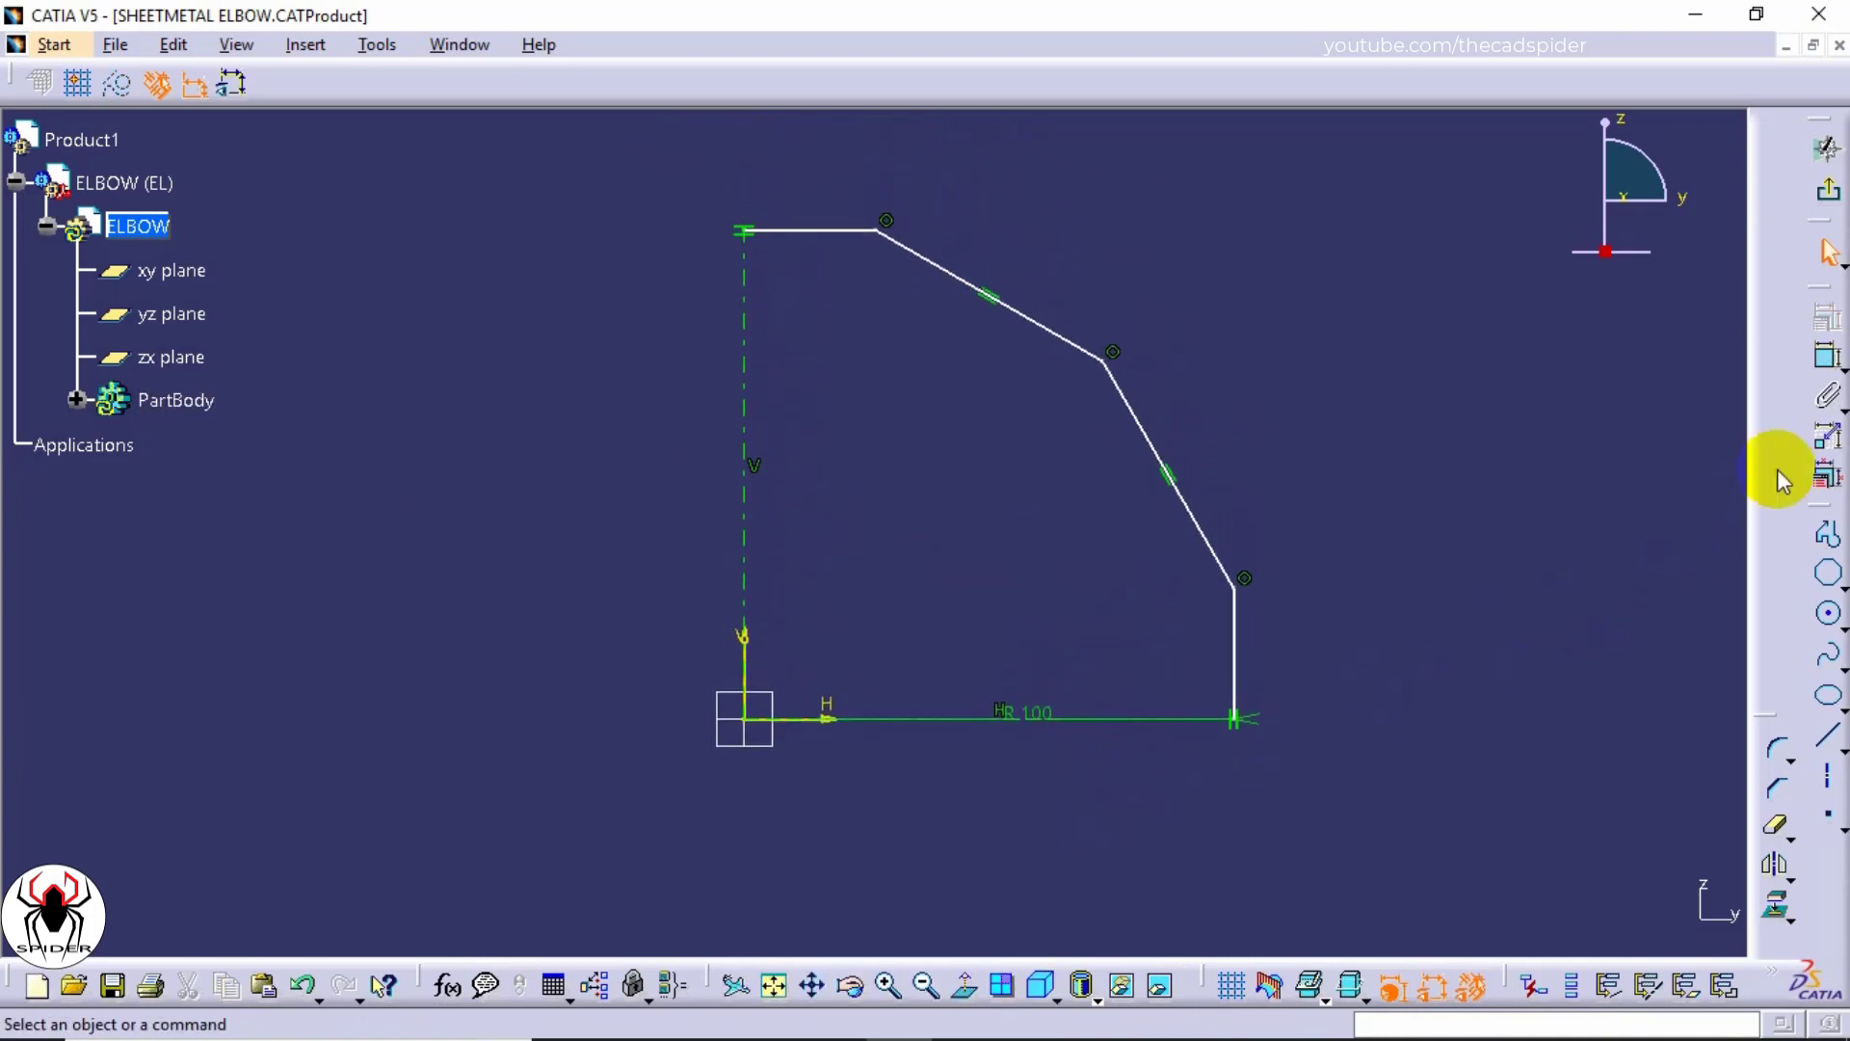
click(1828, 358)
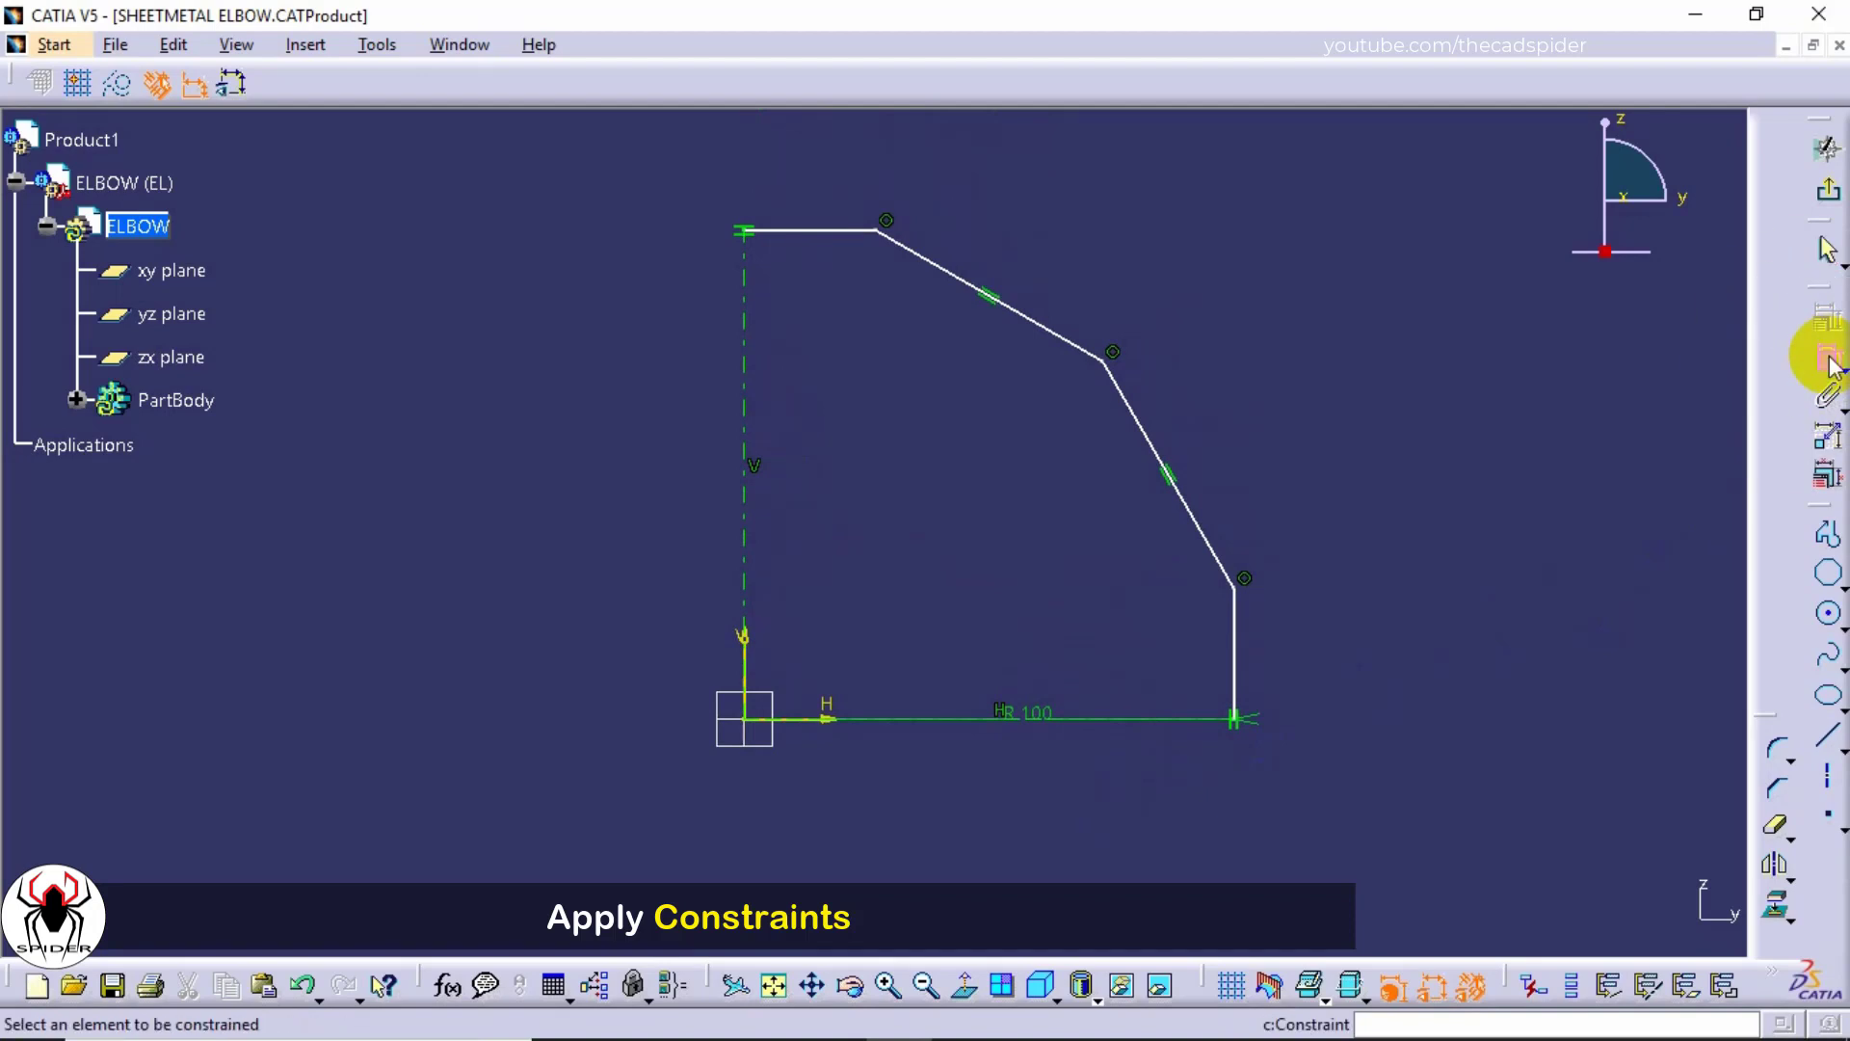
click(1252, 633)
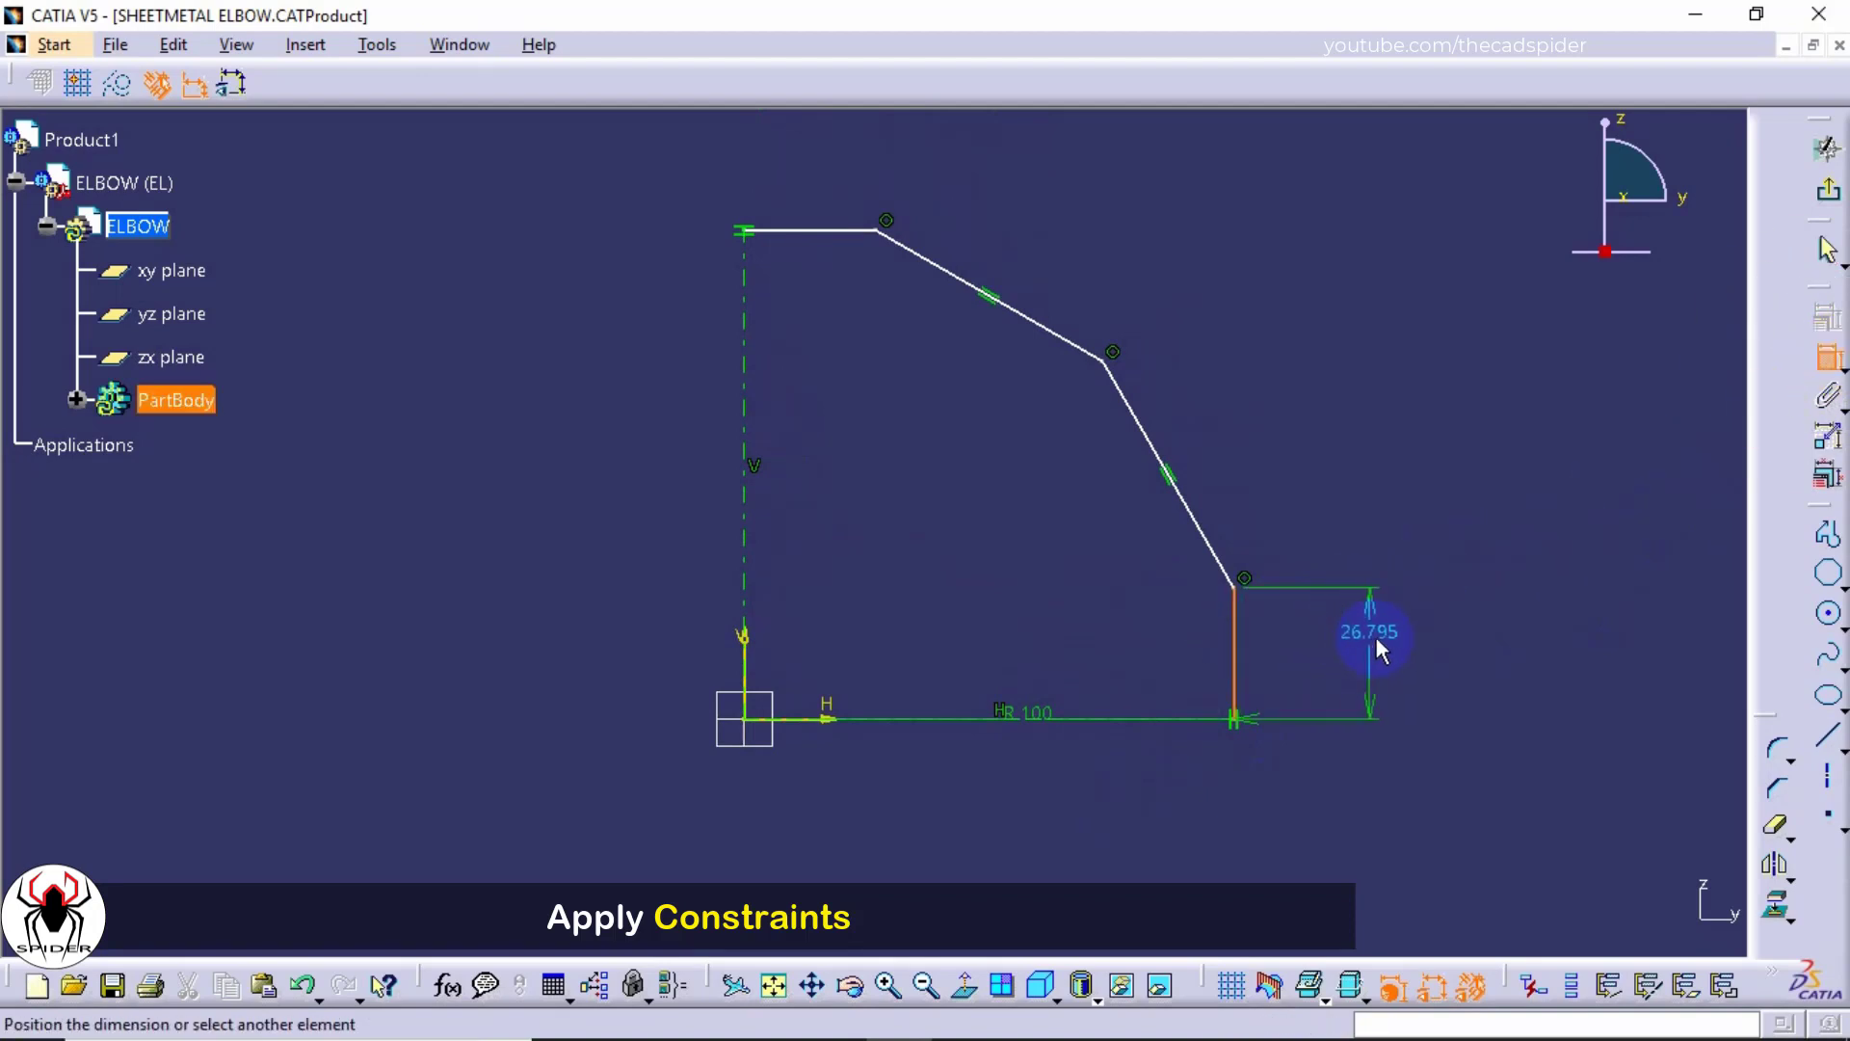
right_click(1389, 633)
click(1423, 789)
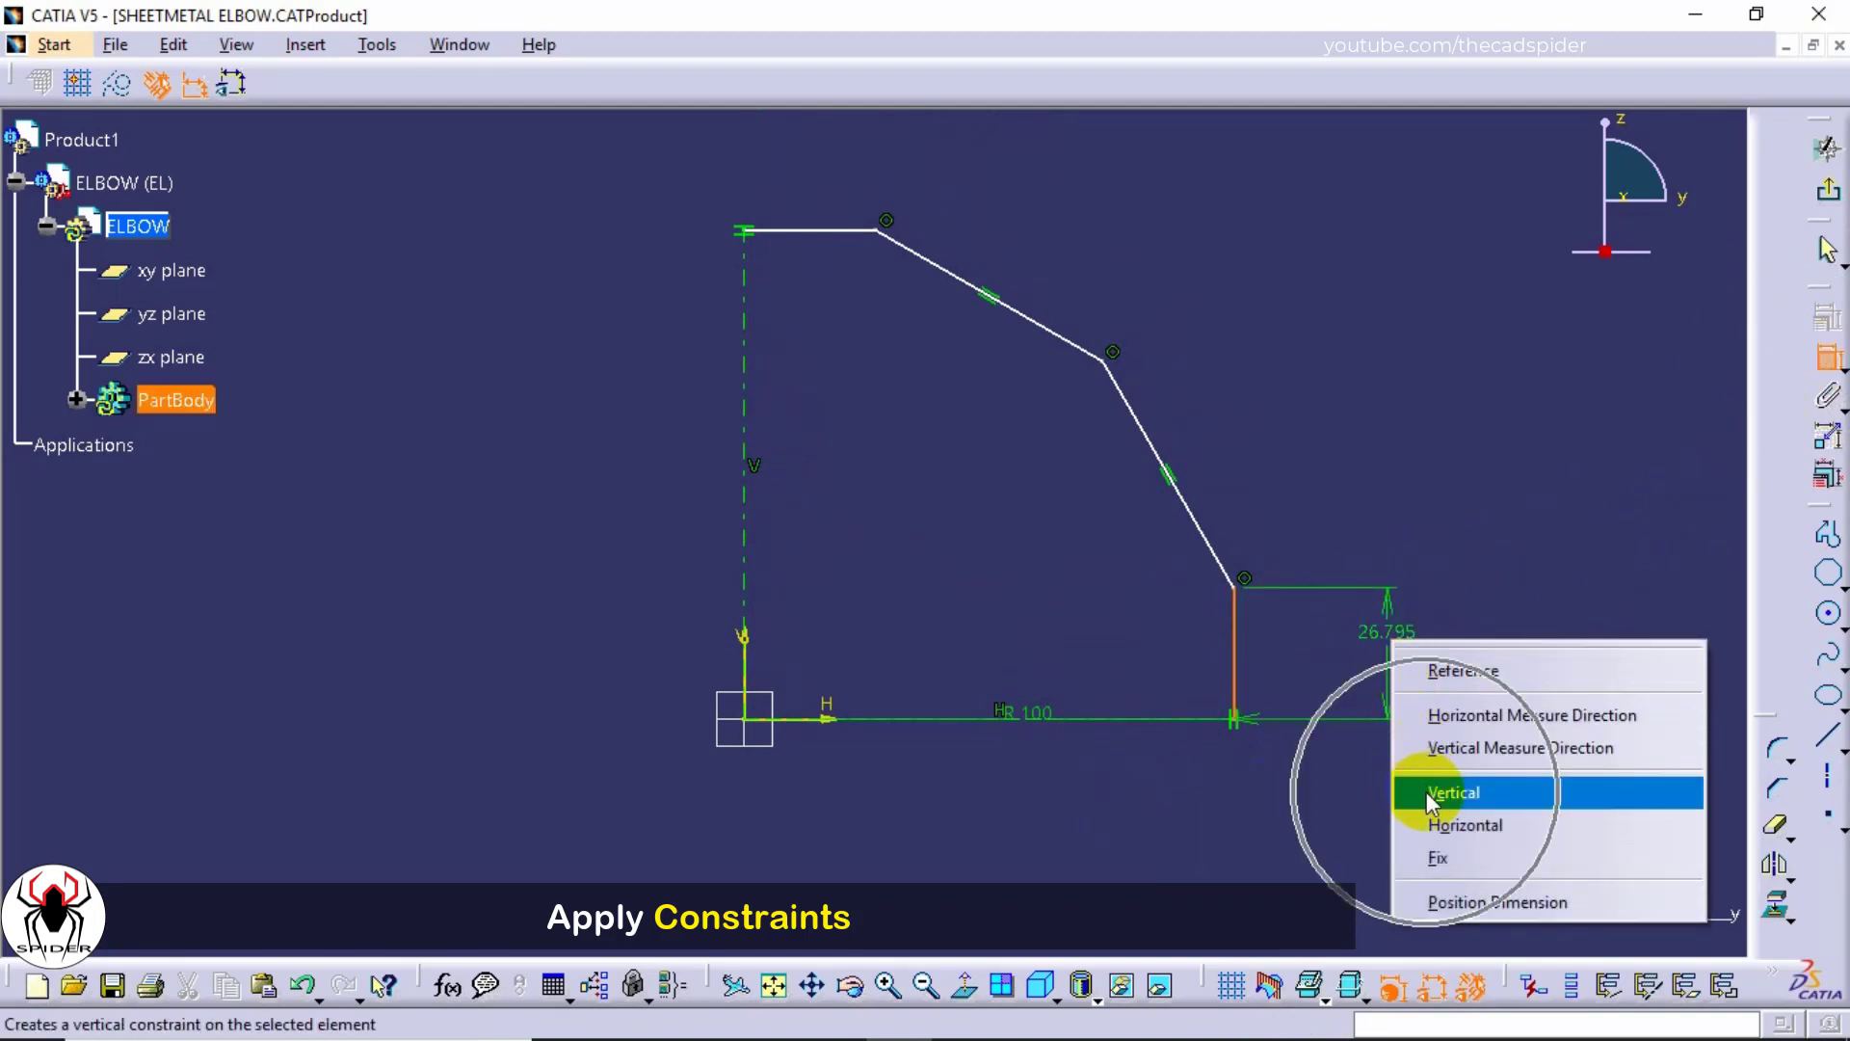
click(825, 234)
right_click(846, 378)
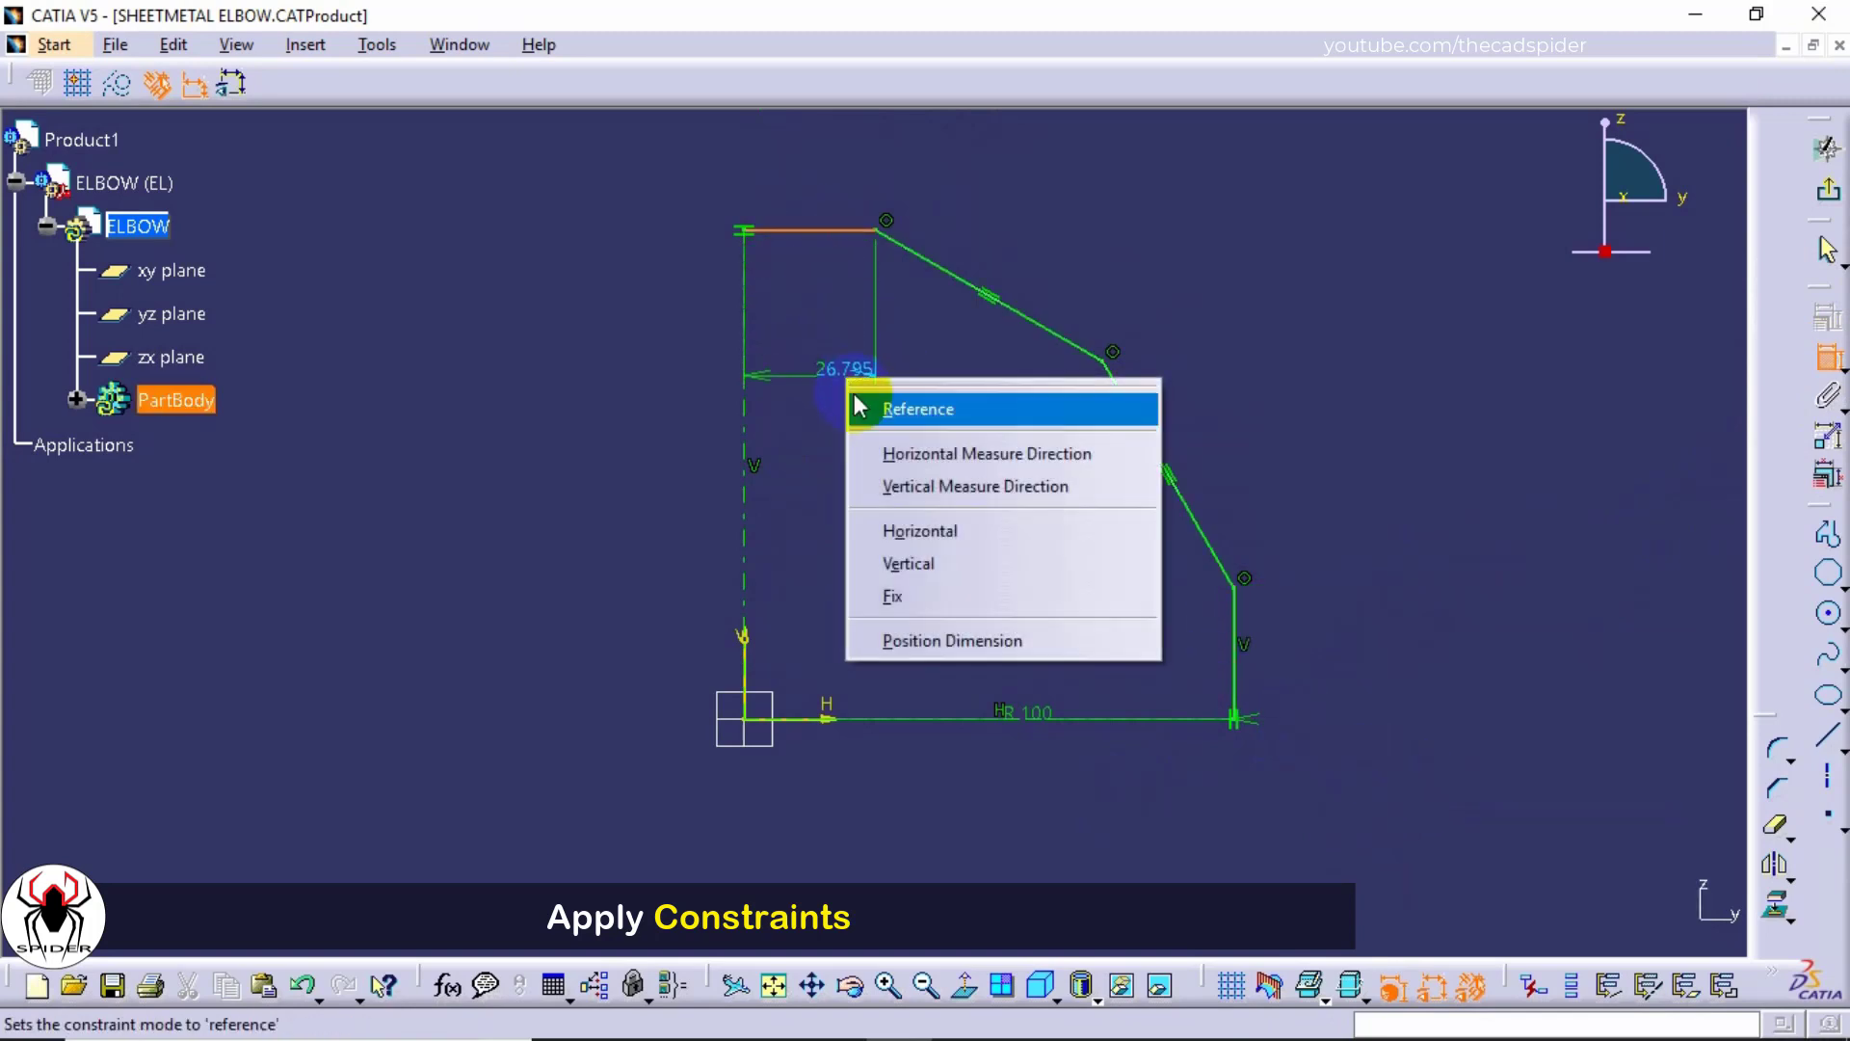
click(886, 530)
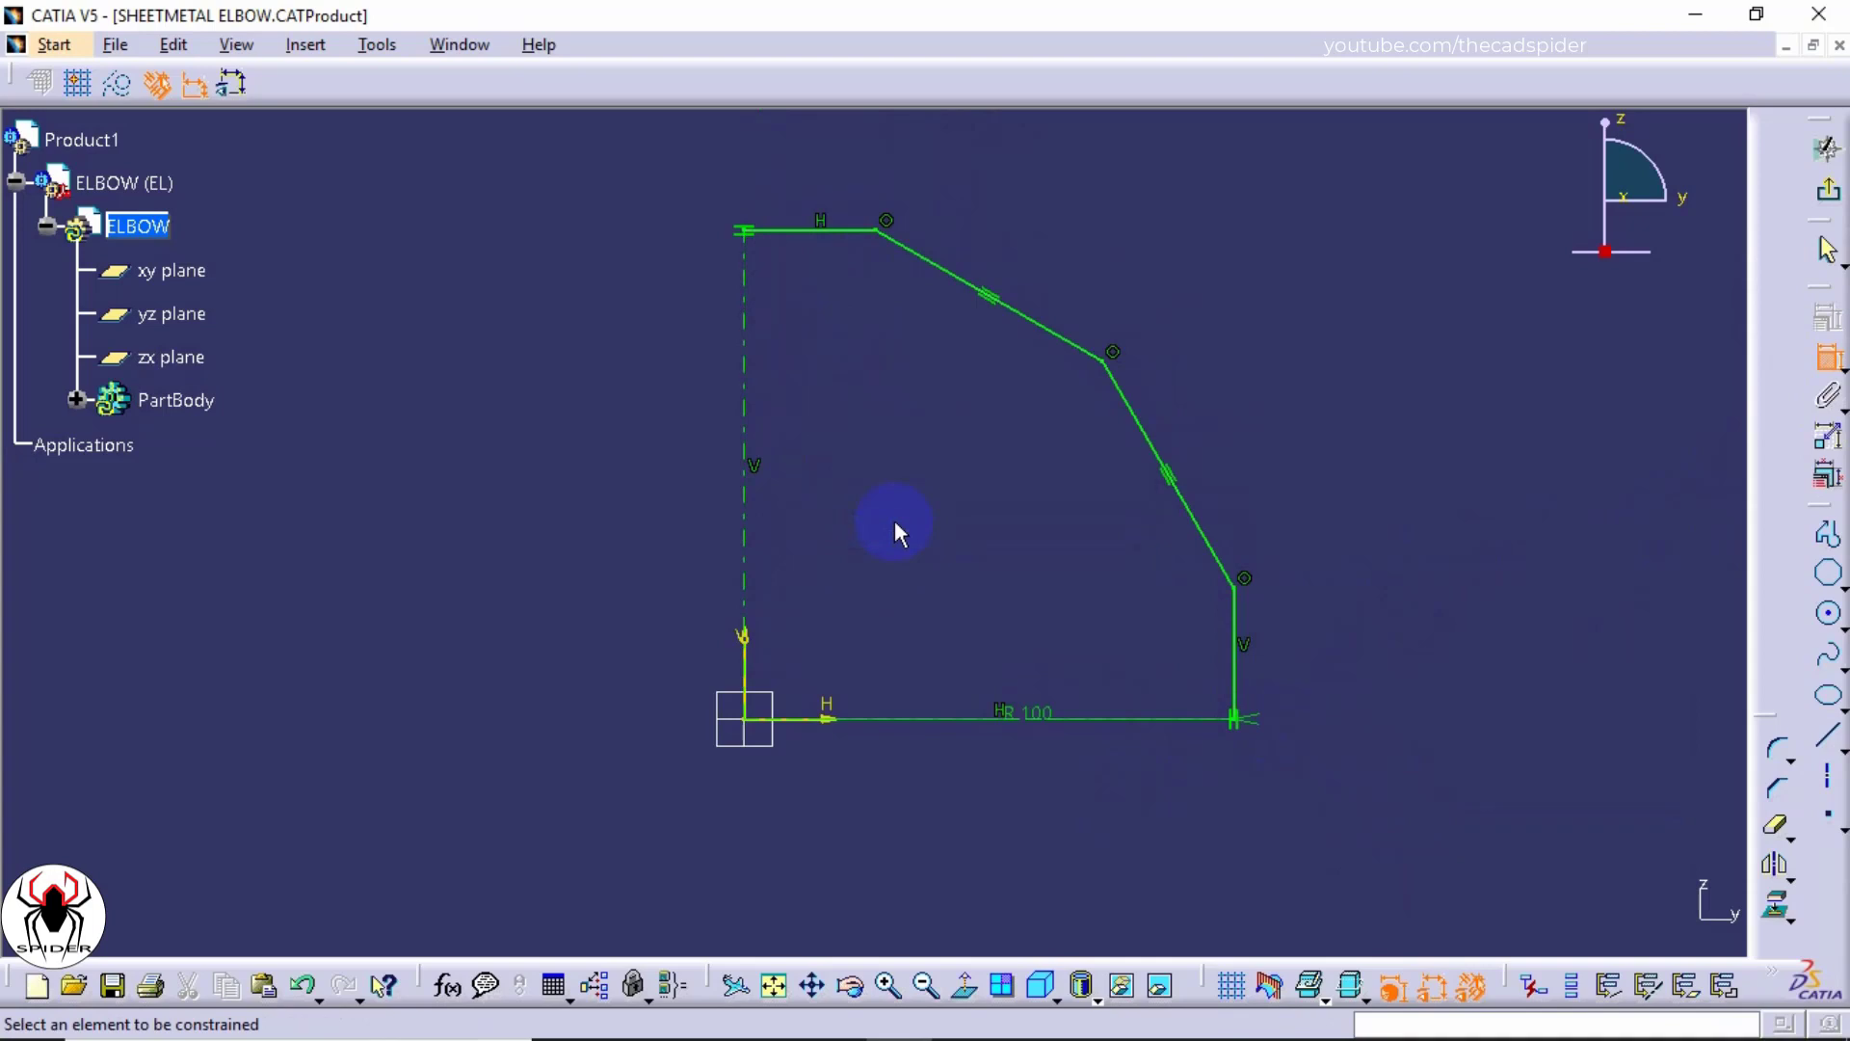
Step: Exit the quarter-polygon sketch and expand PartBody in the specification tree, leaving nothing selected
click(1827, 200)
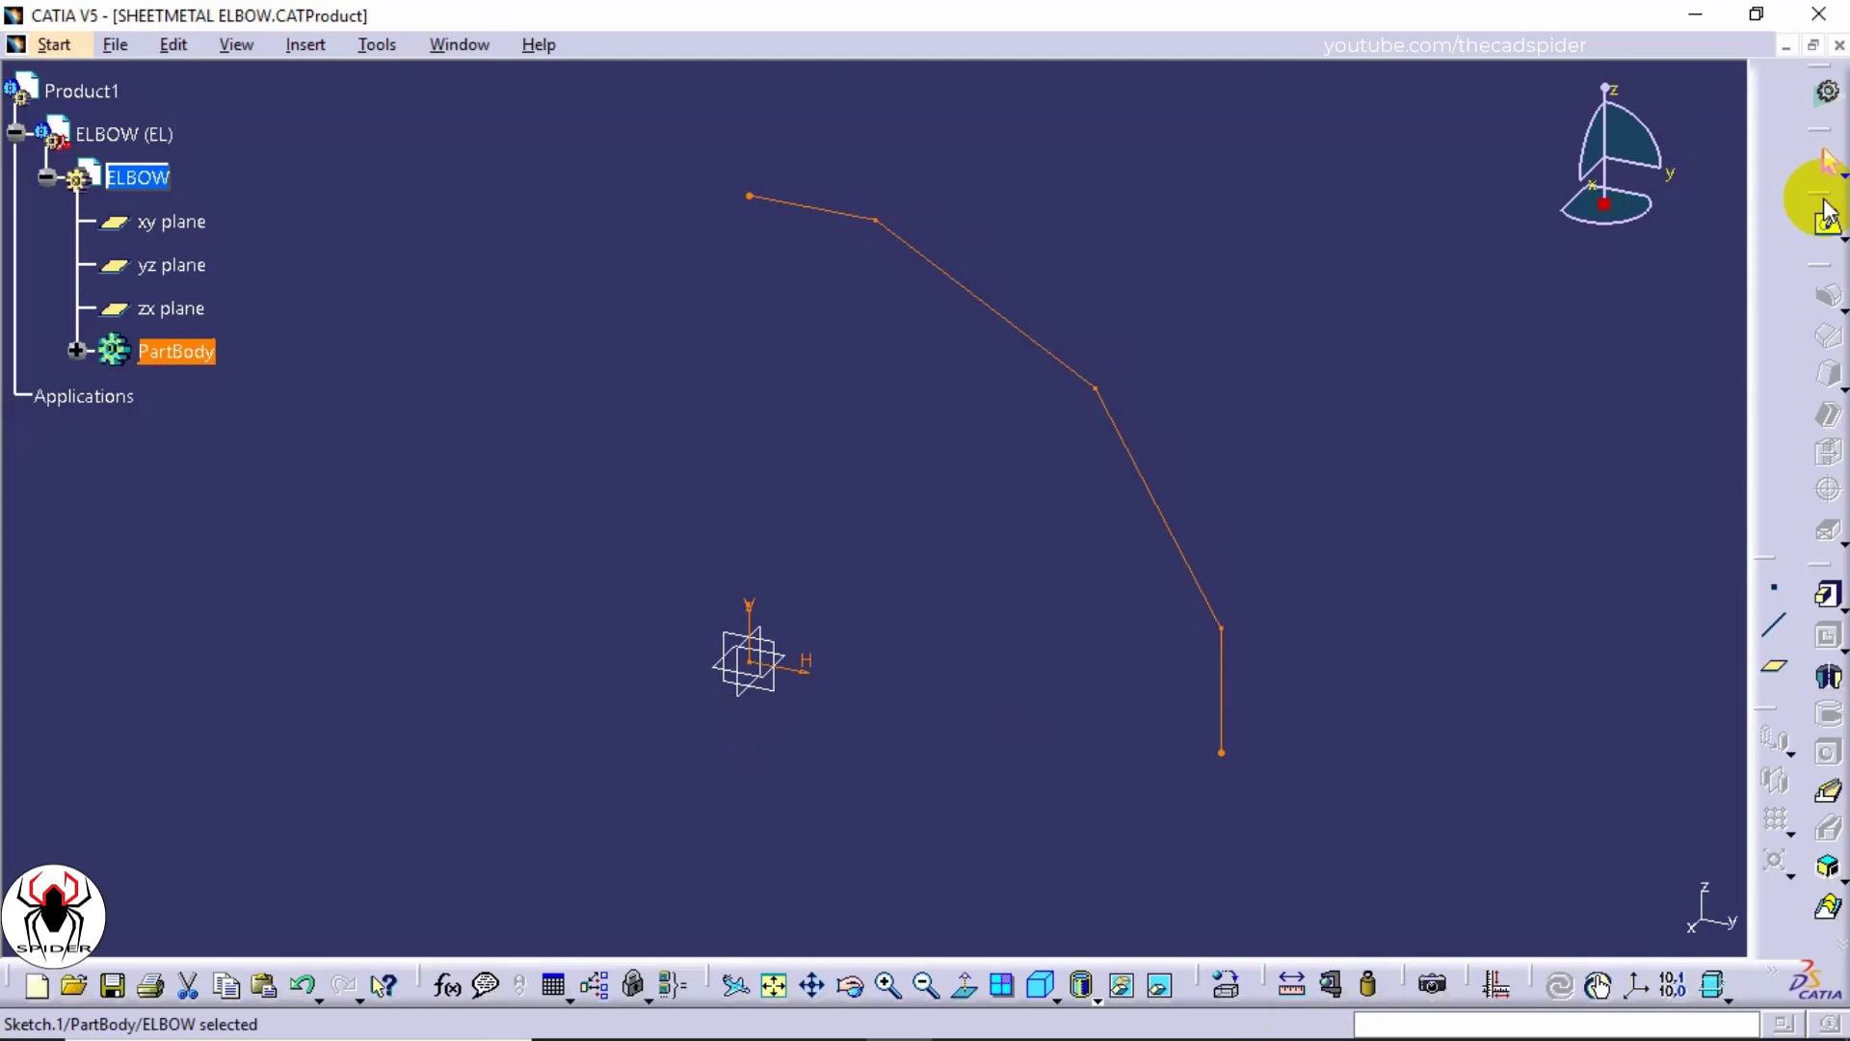
click(77, 351)
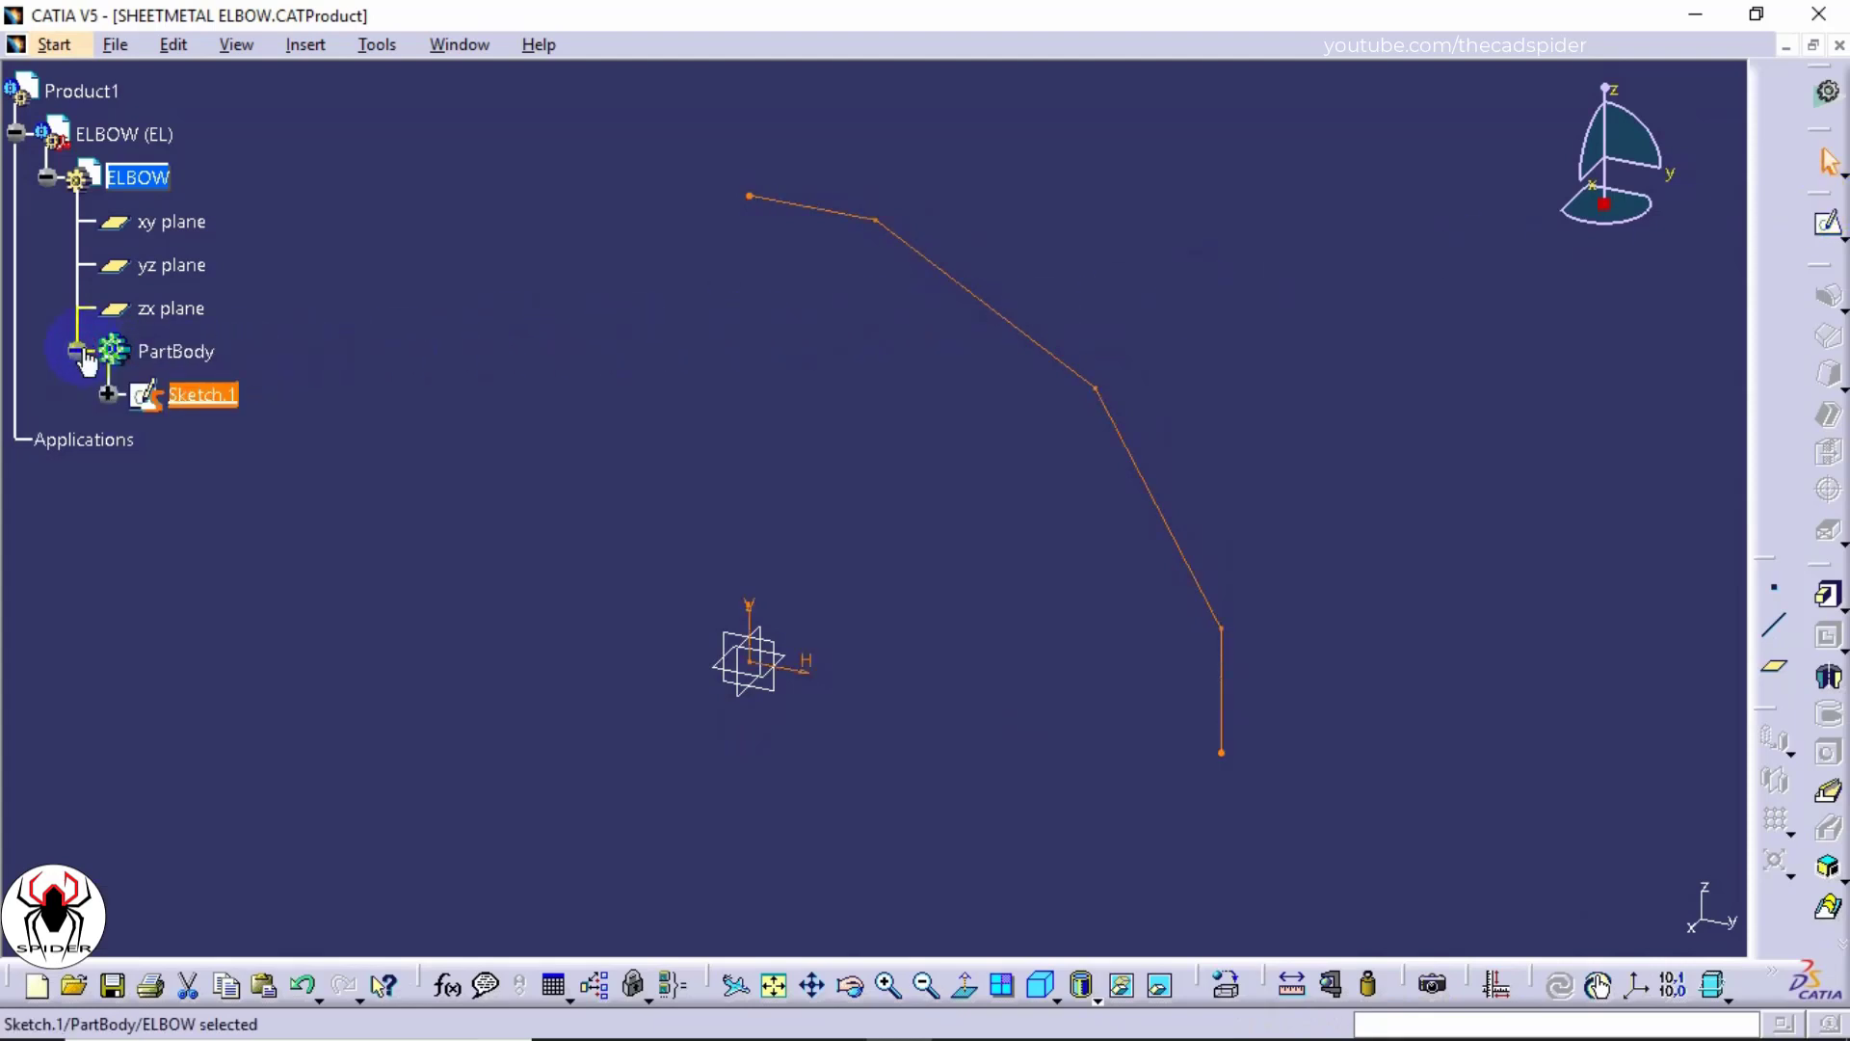
click(108, 395)
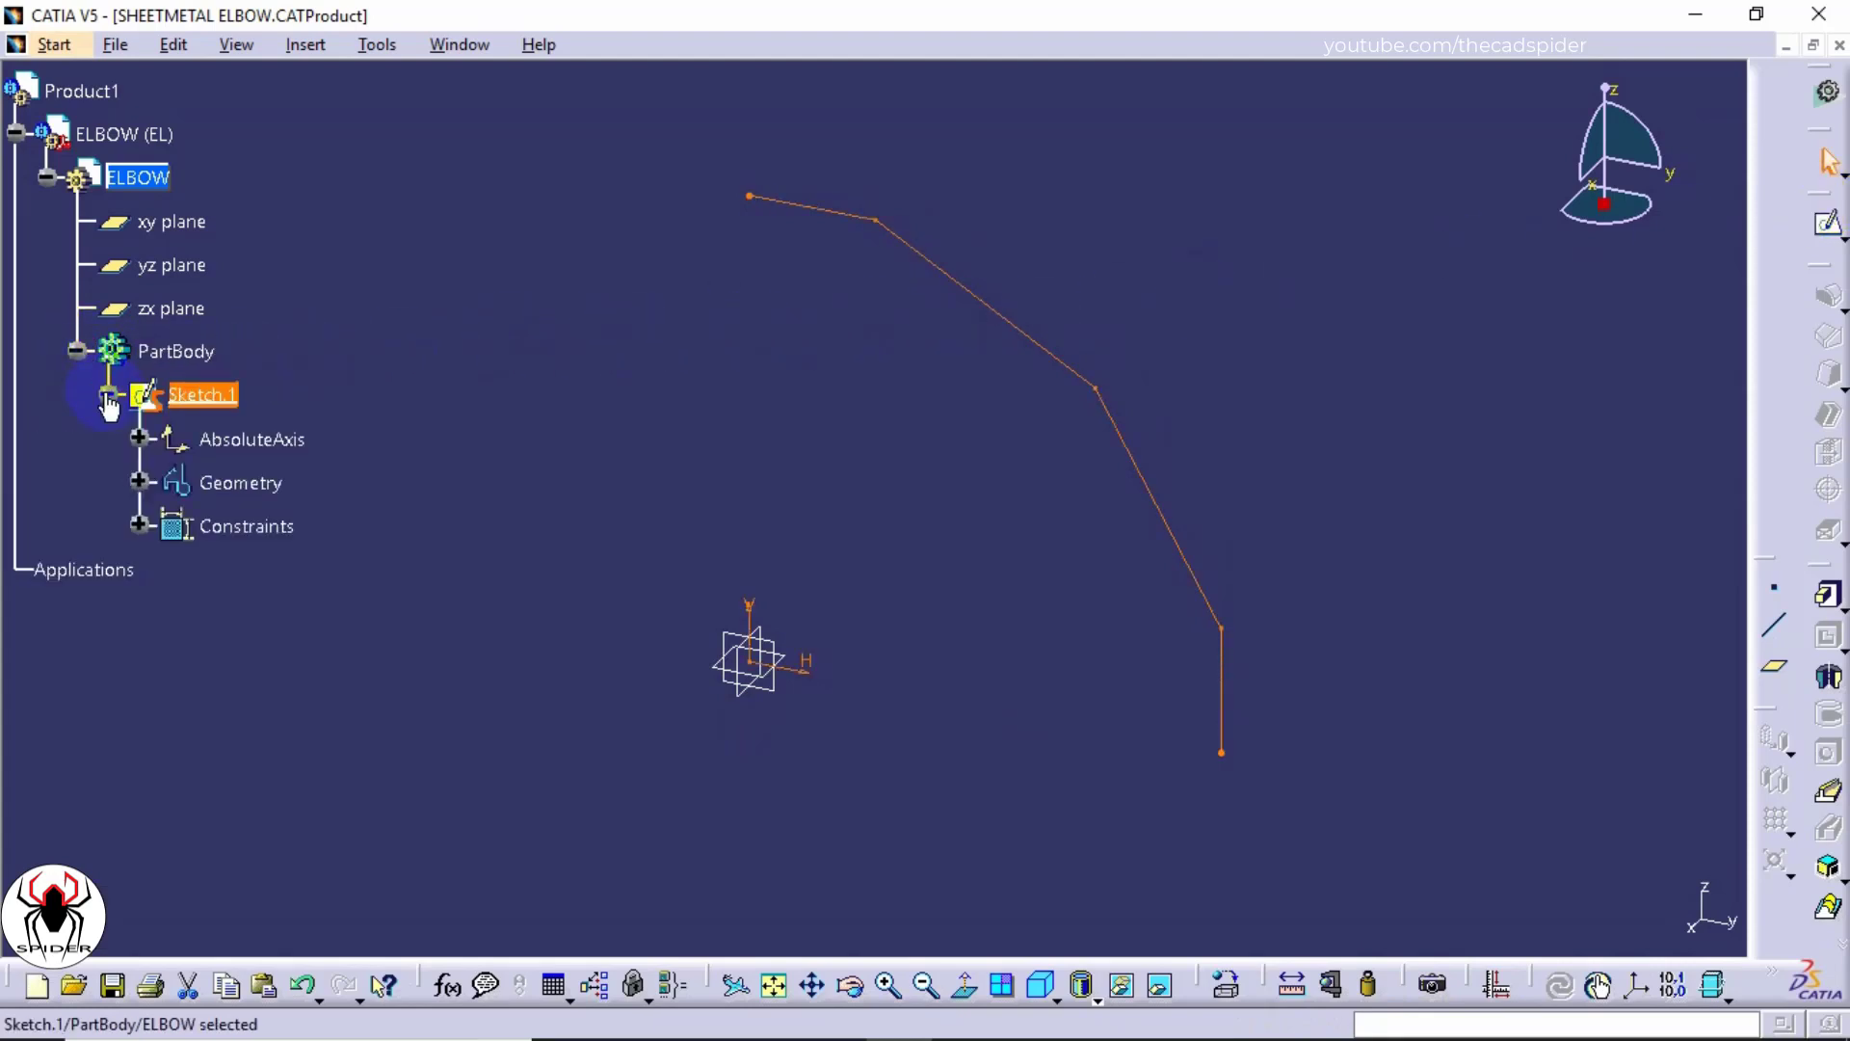
click(108, 395)
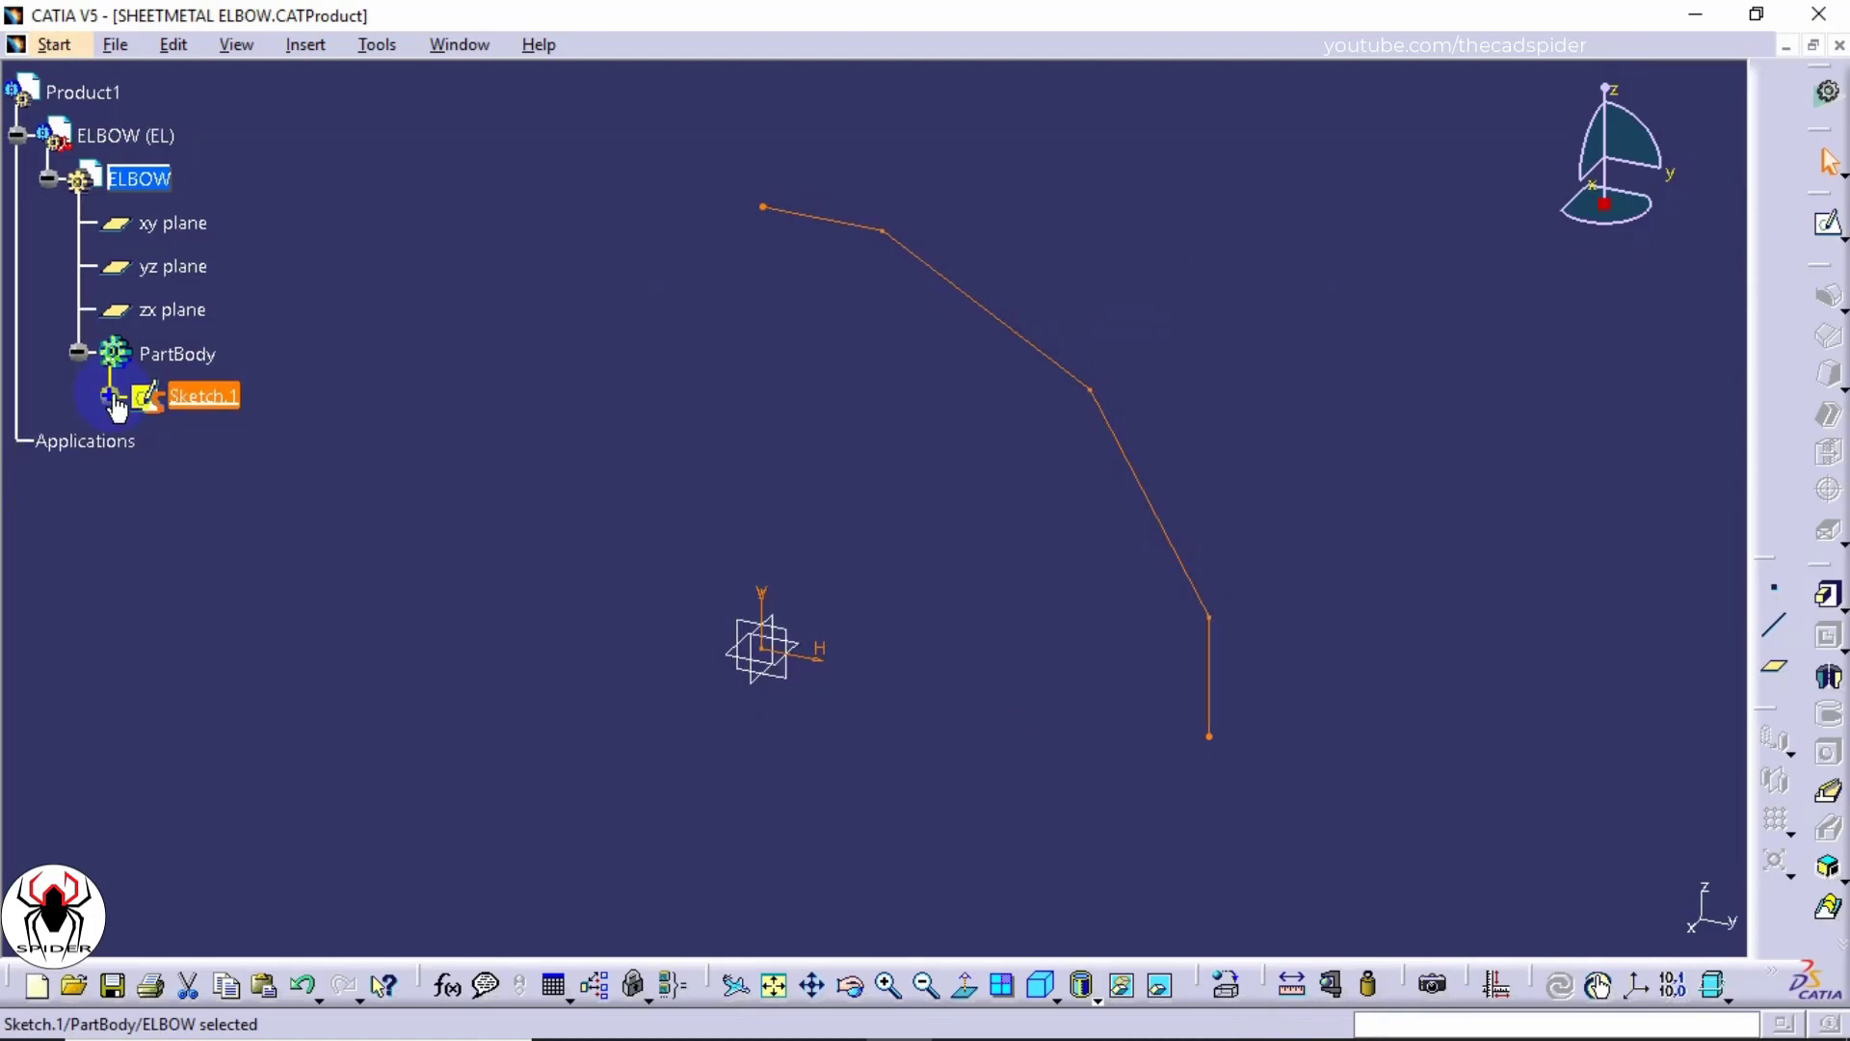
click(555, 650)
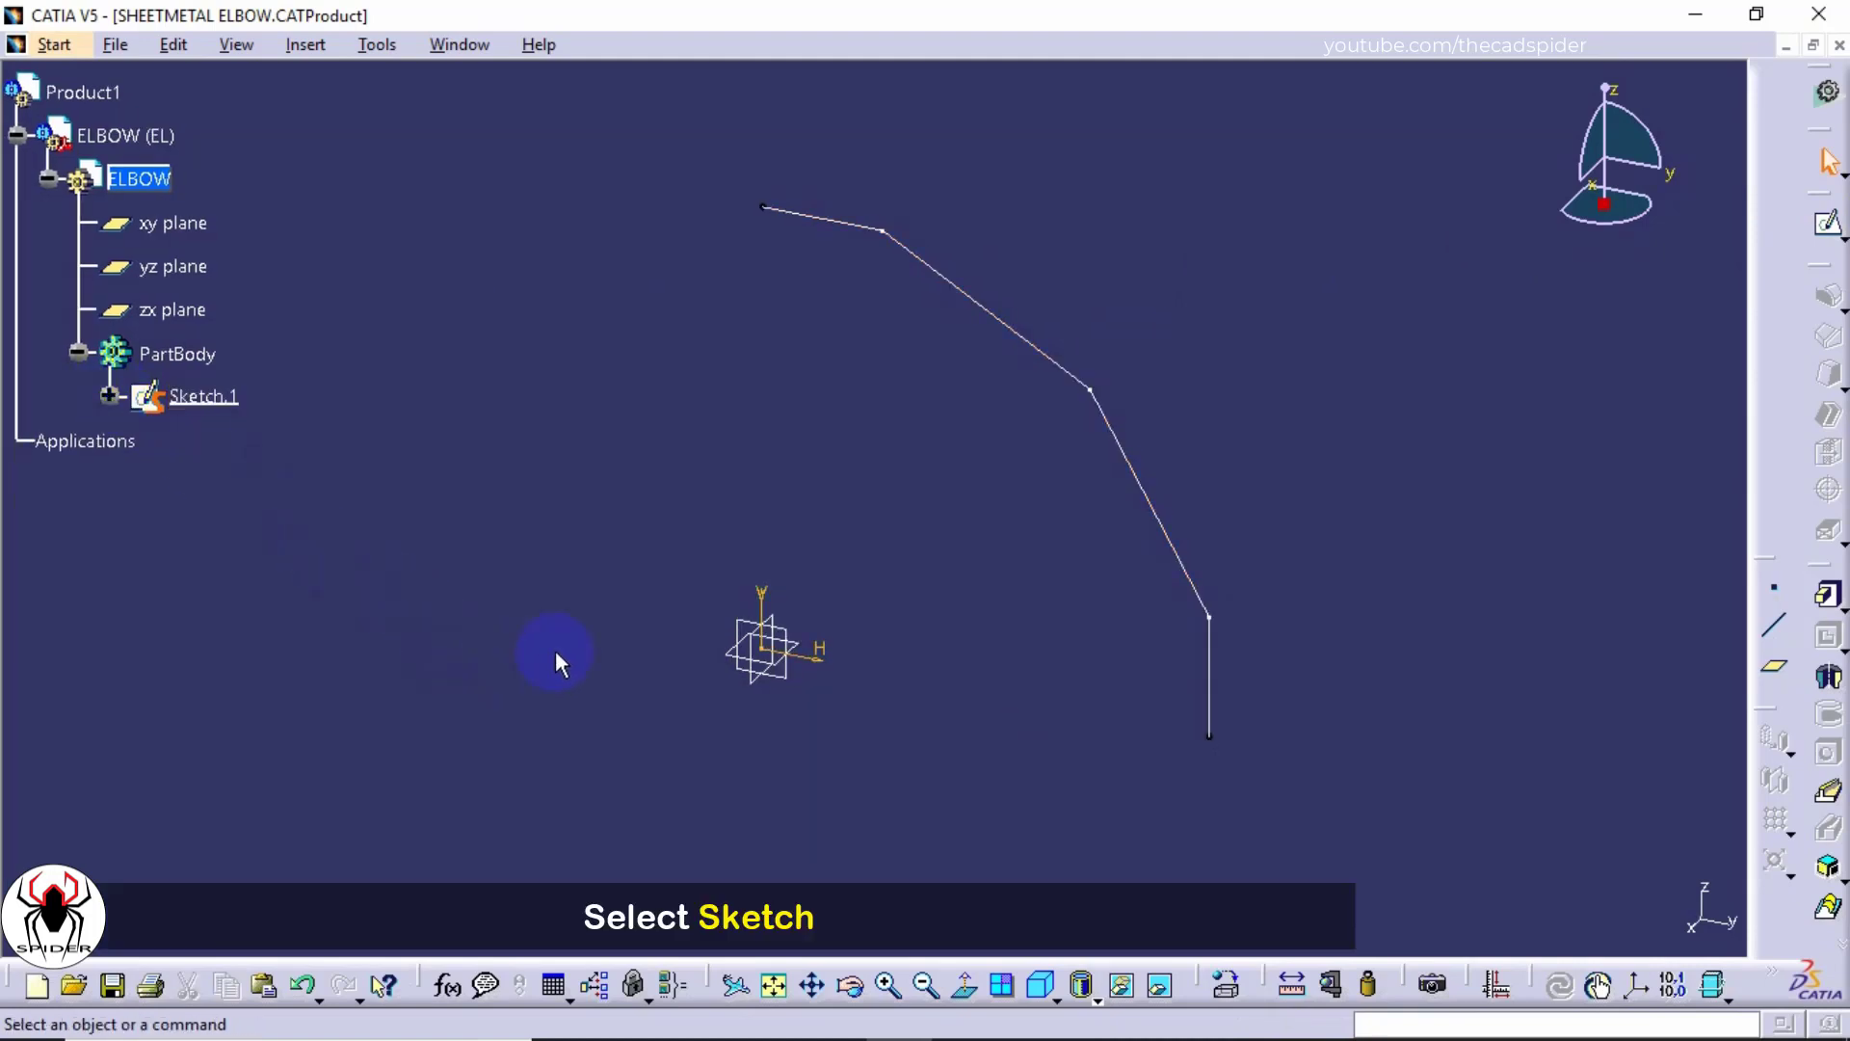
Step: Start a new sketch on the ELBOW part's xy plane
click(1822, 235)
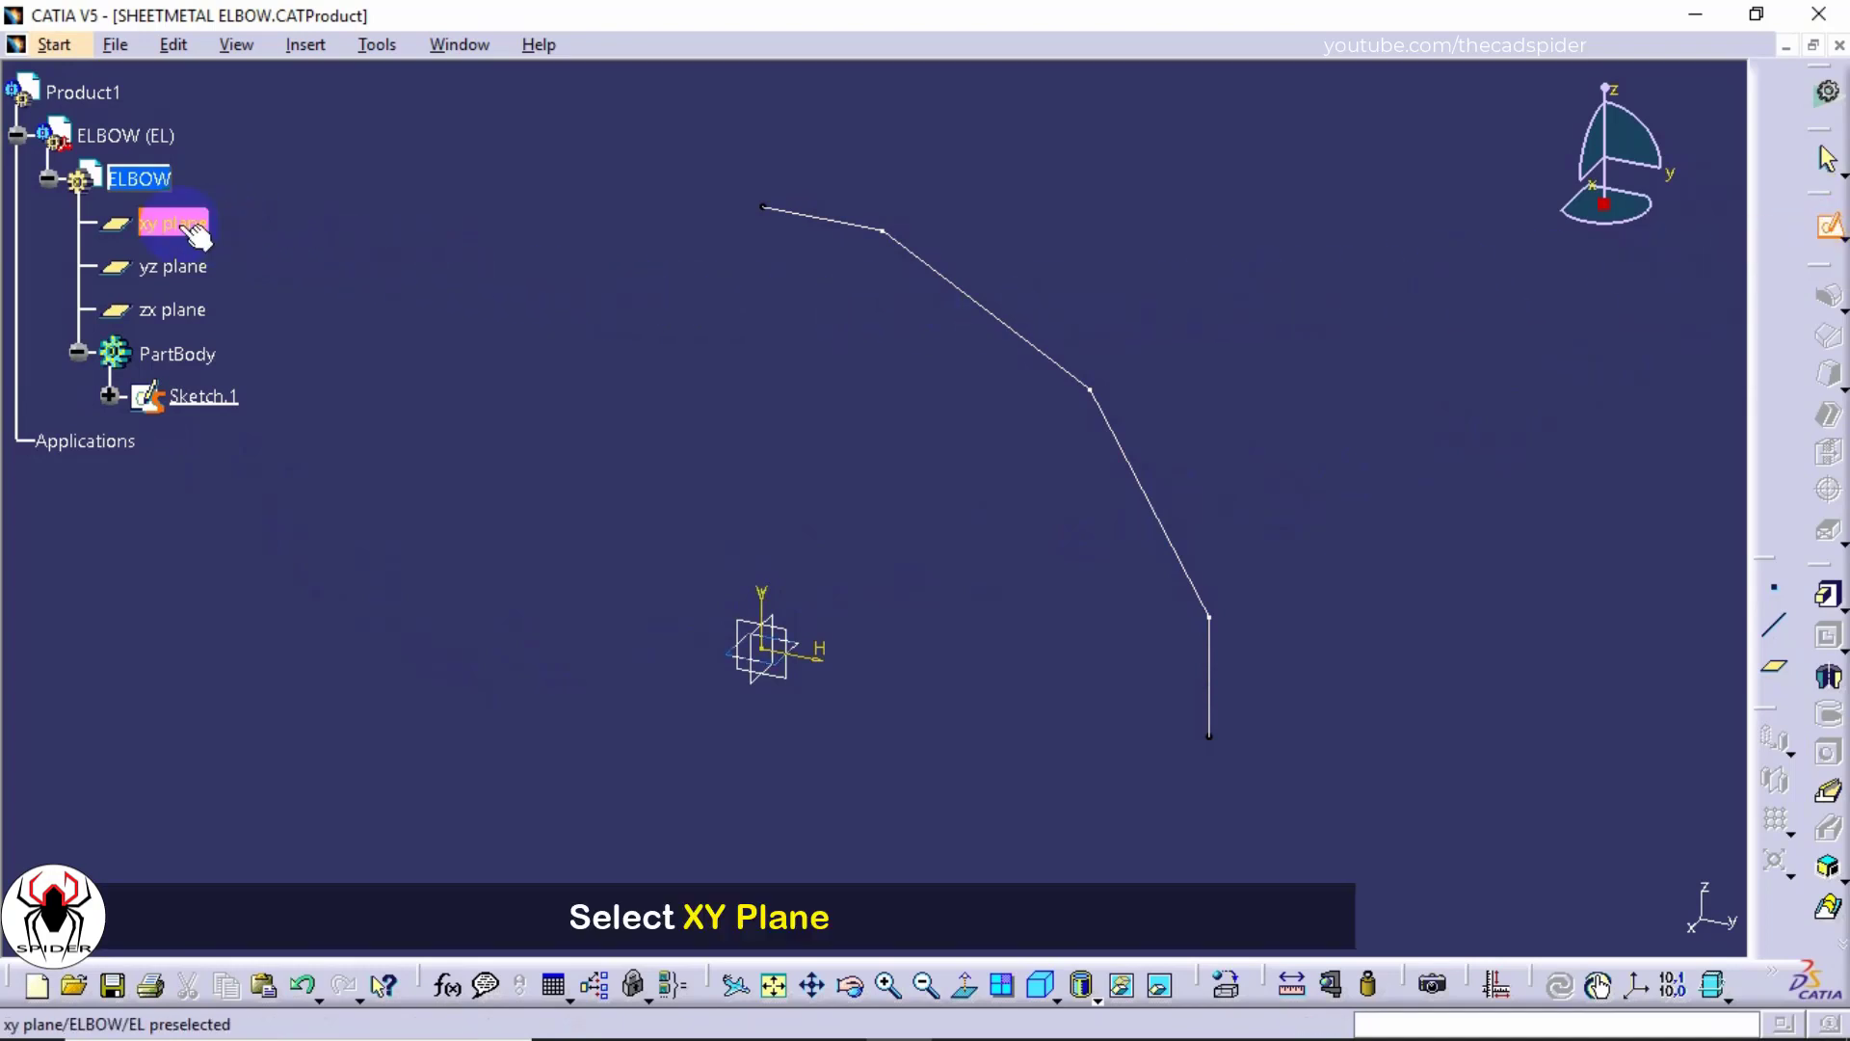
click(179, 224)
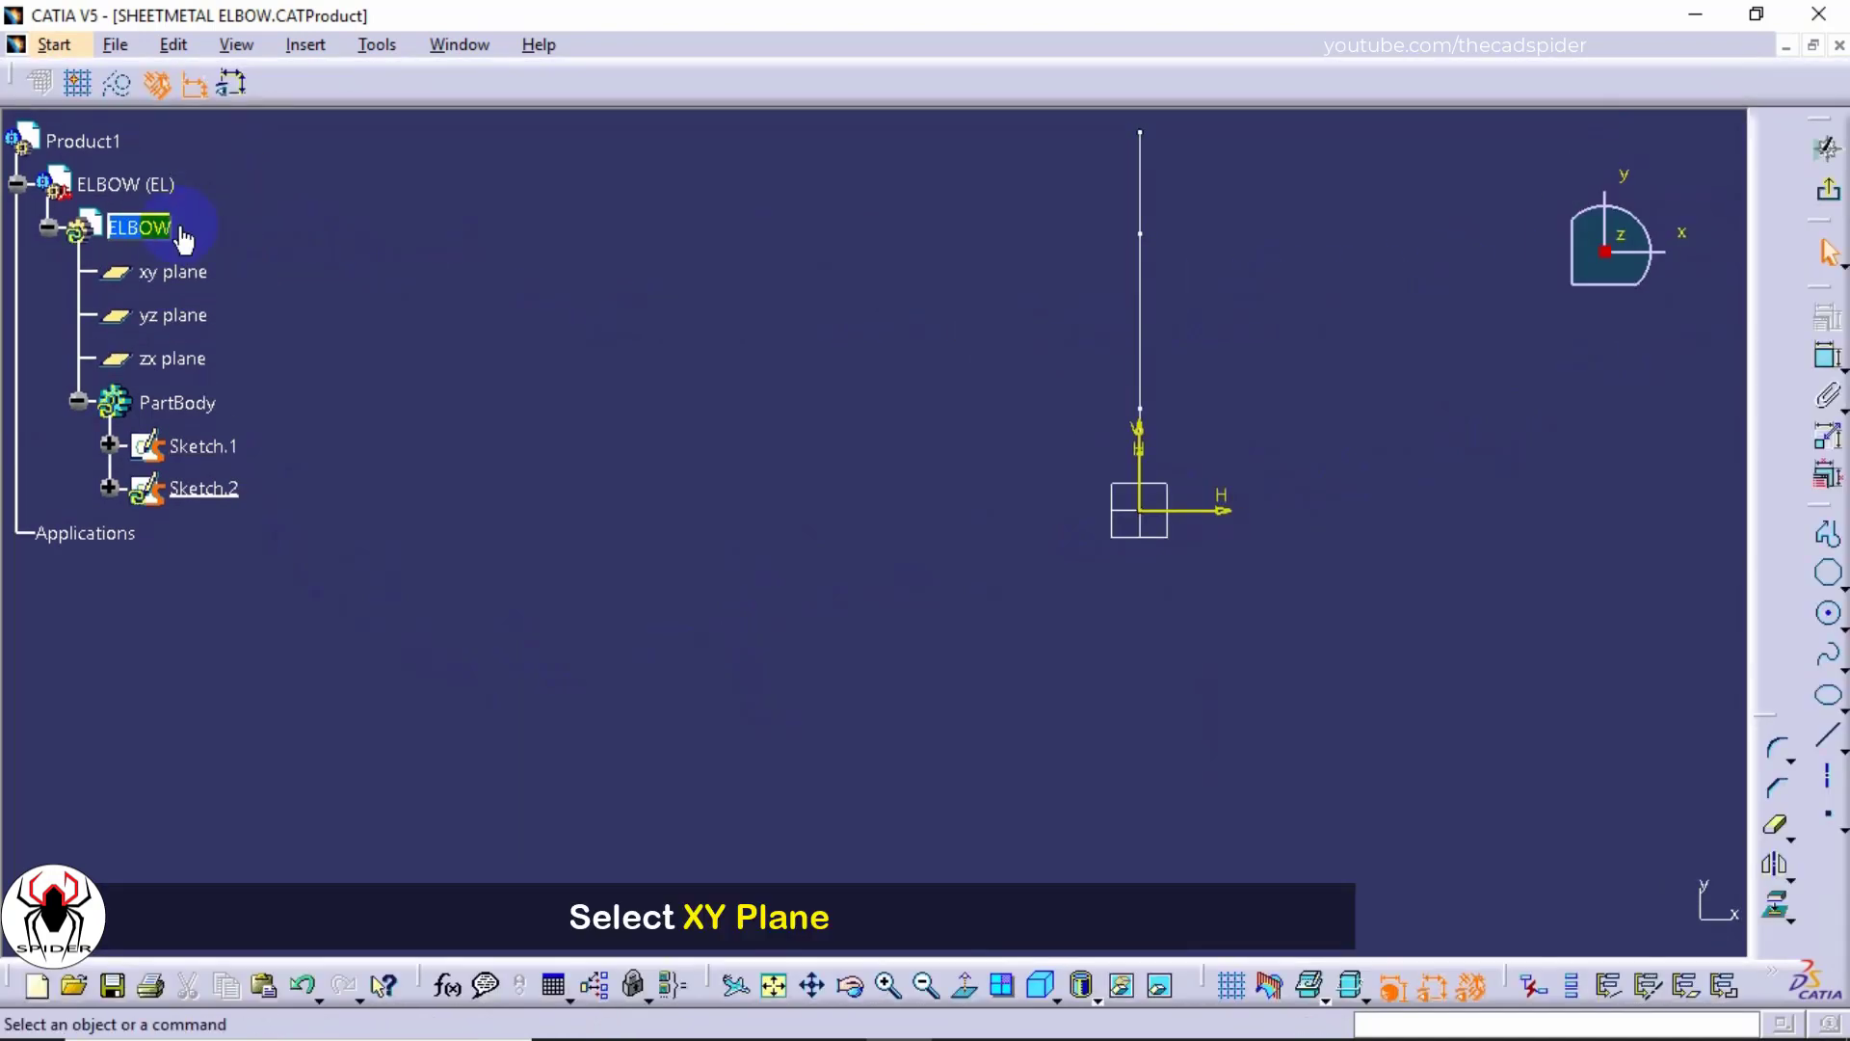
mouse_move(1116, 318)
middle_down()
mouse_move(871, 574)
mouse_move(865, 621)
middle_up()
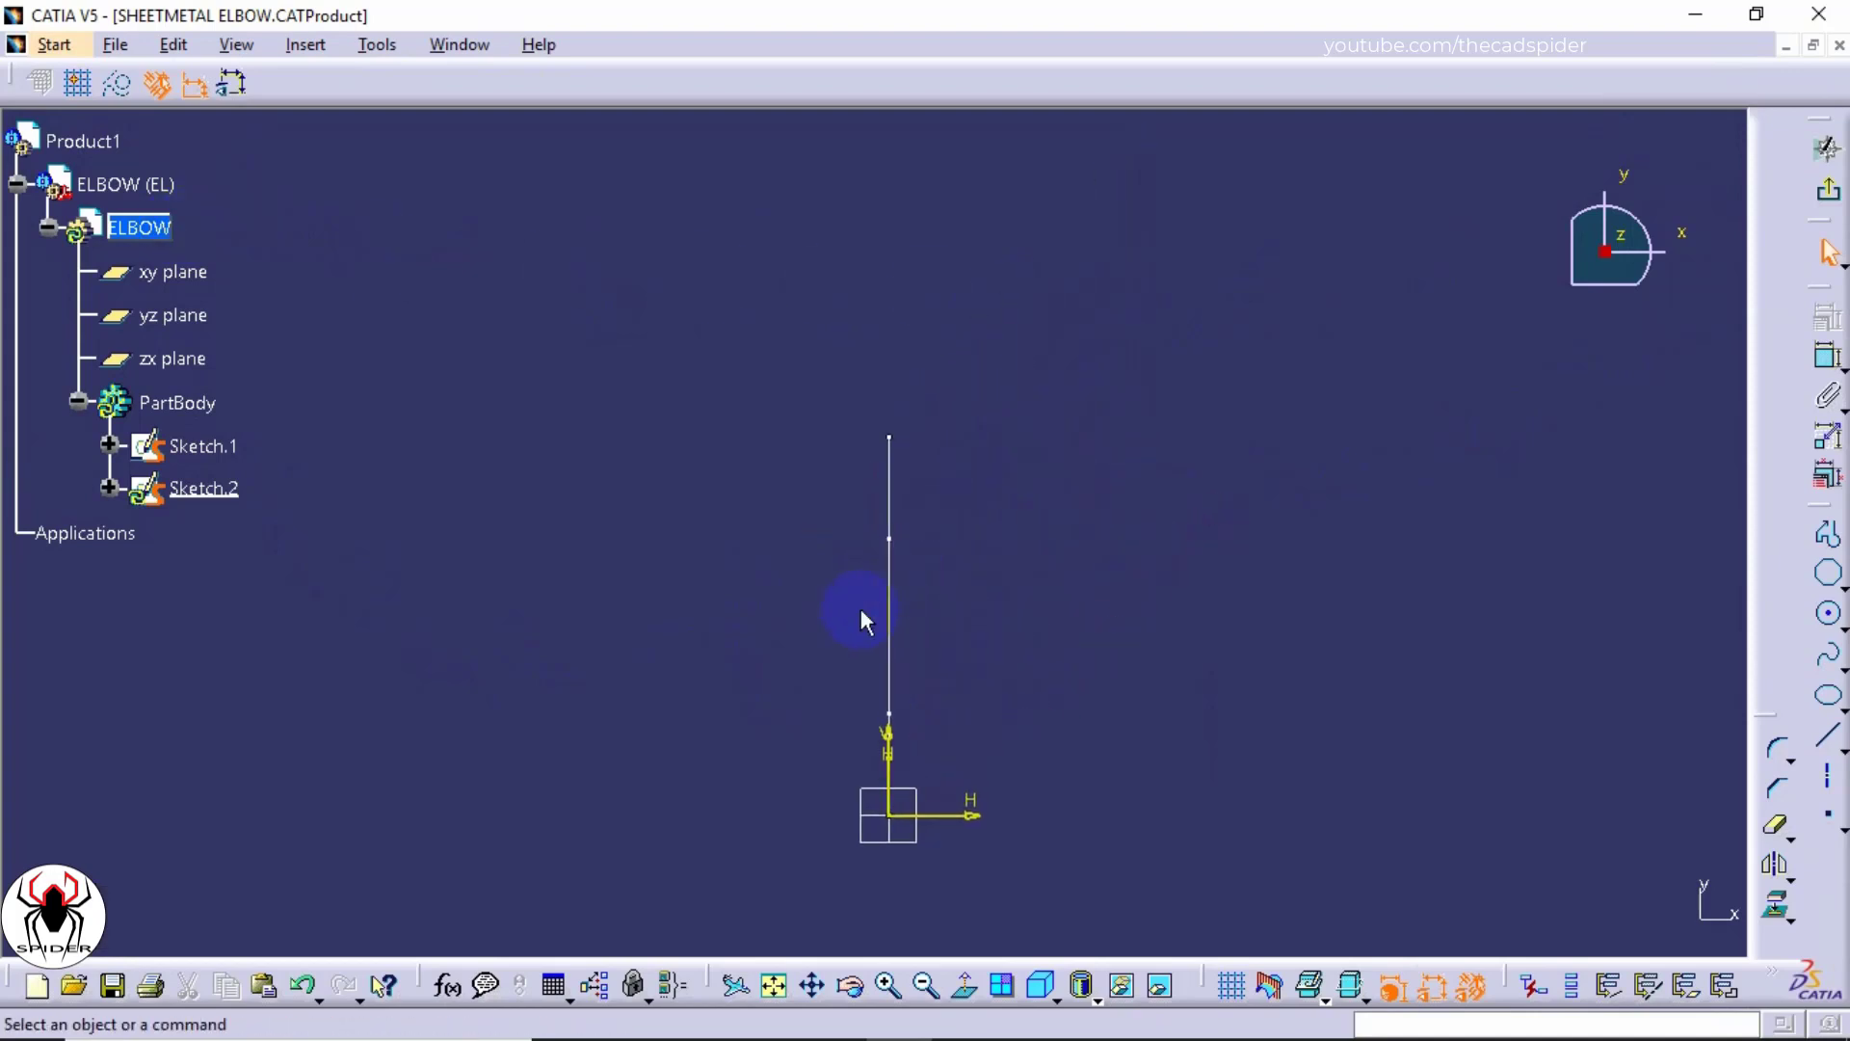
Step: Draw a circle about 27 mm in radius, centred on the vertical axis above the edge-on quarter-polygon profile
click(1830, 617)
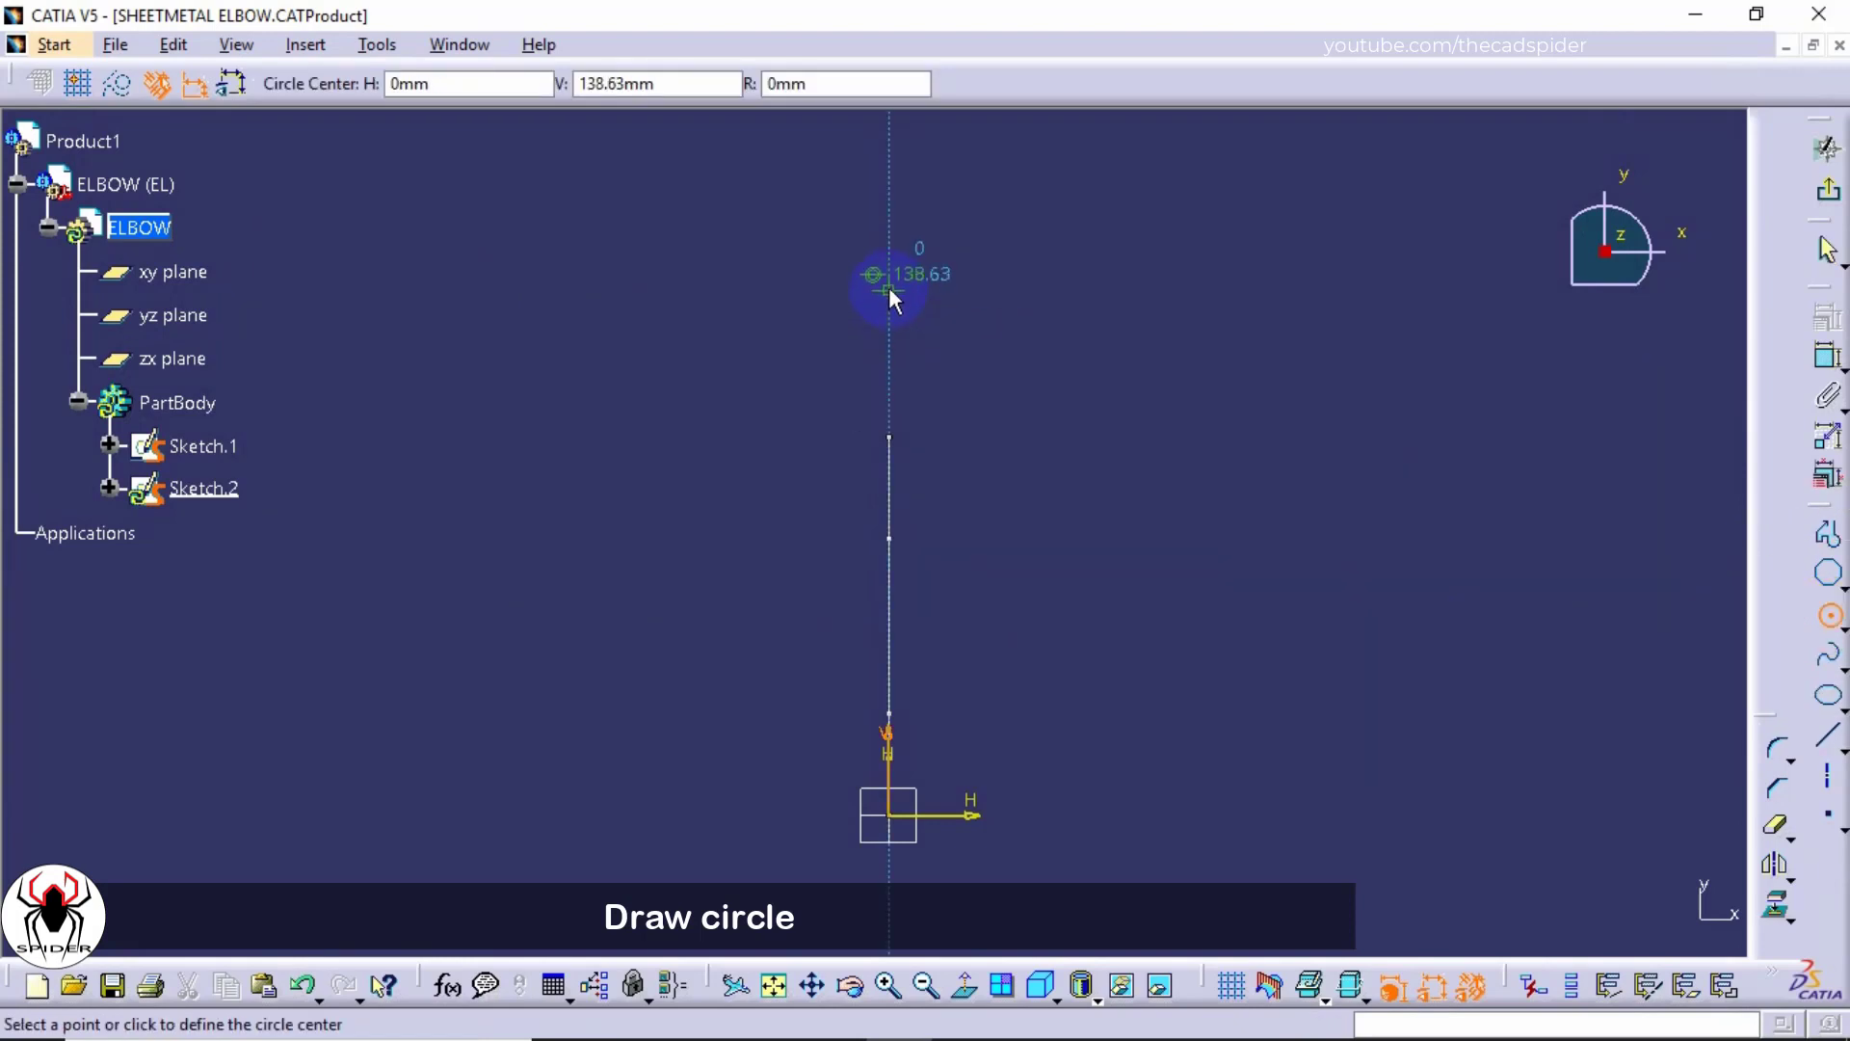
click(887, 239)
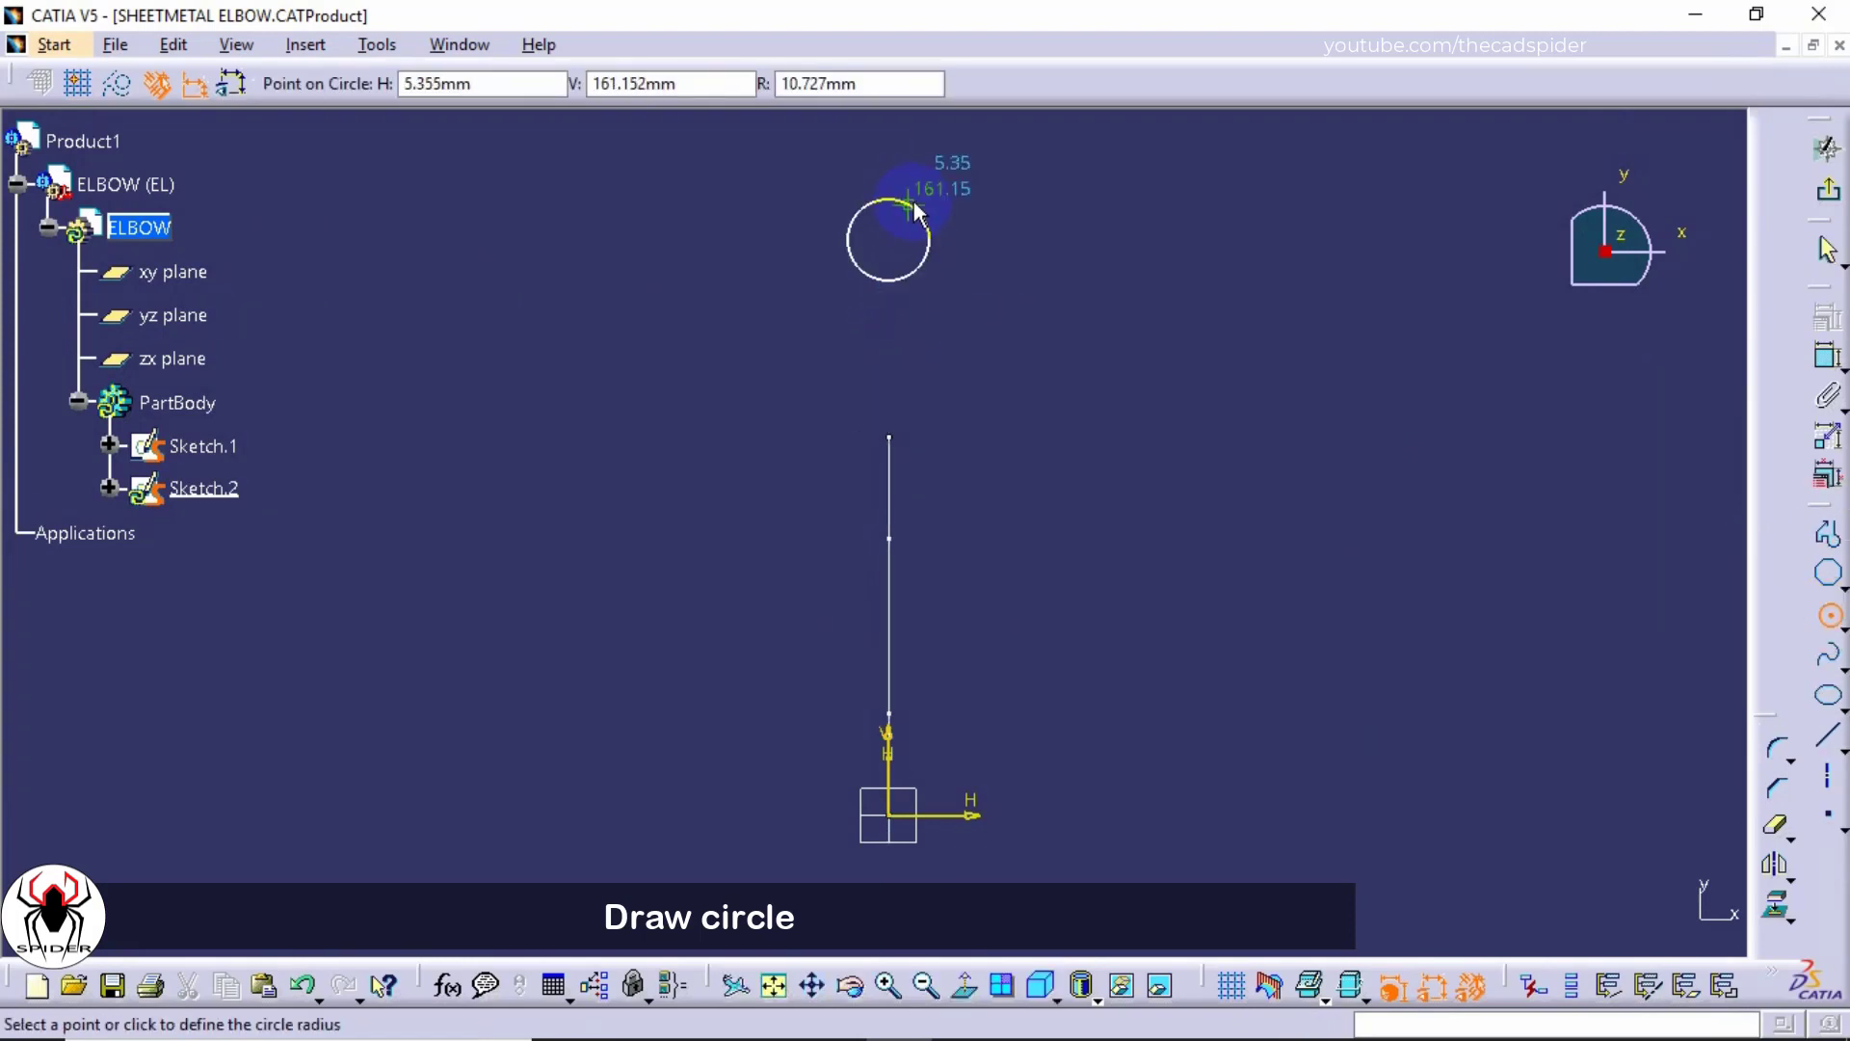
click(975, 183)
middle_drag(872, 410, 879, 475)
mouse_move(964, 426)
ctrl+middle_down()
mouse_move(960, 297)
mouse_move(958, 438)
ctrl+middle_up()
scroll(958, 438, up, 1)
click(1008, 590)
mouse_move(1027, 549)
ctrl+middle_down()
mouse_move(1037, 480)
mouse_move(1169, 496)
mouse_move(1161, 556)
ctrl+middle_up()
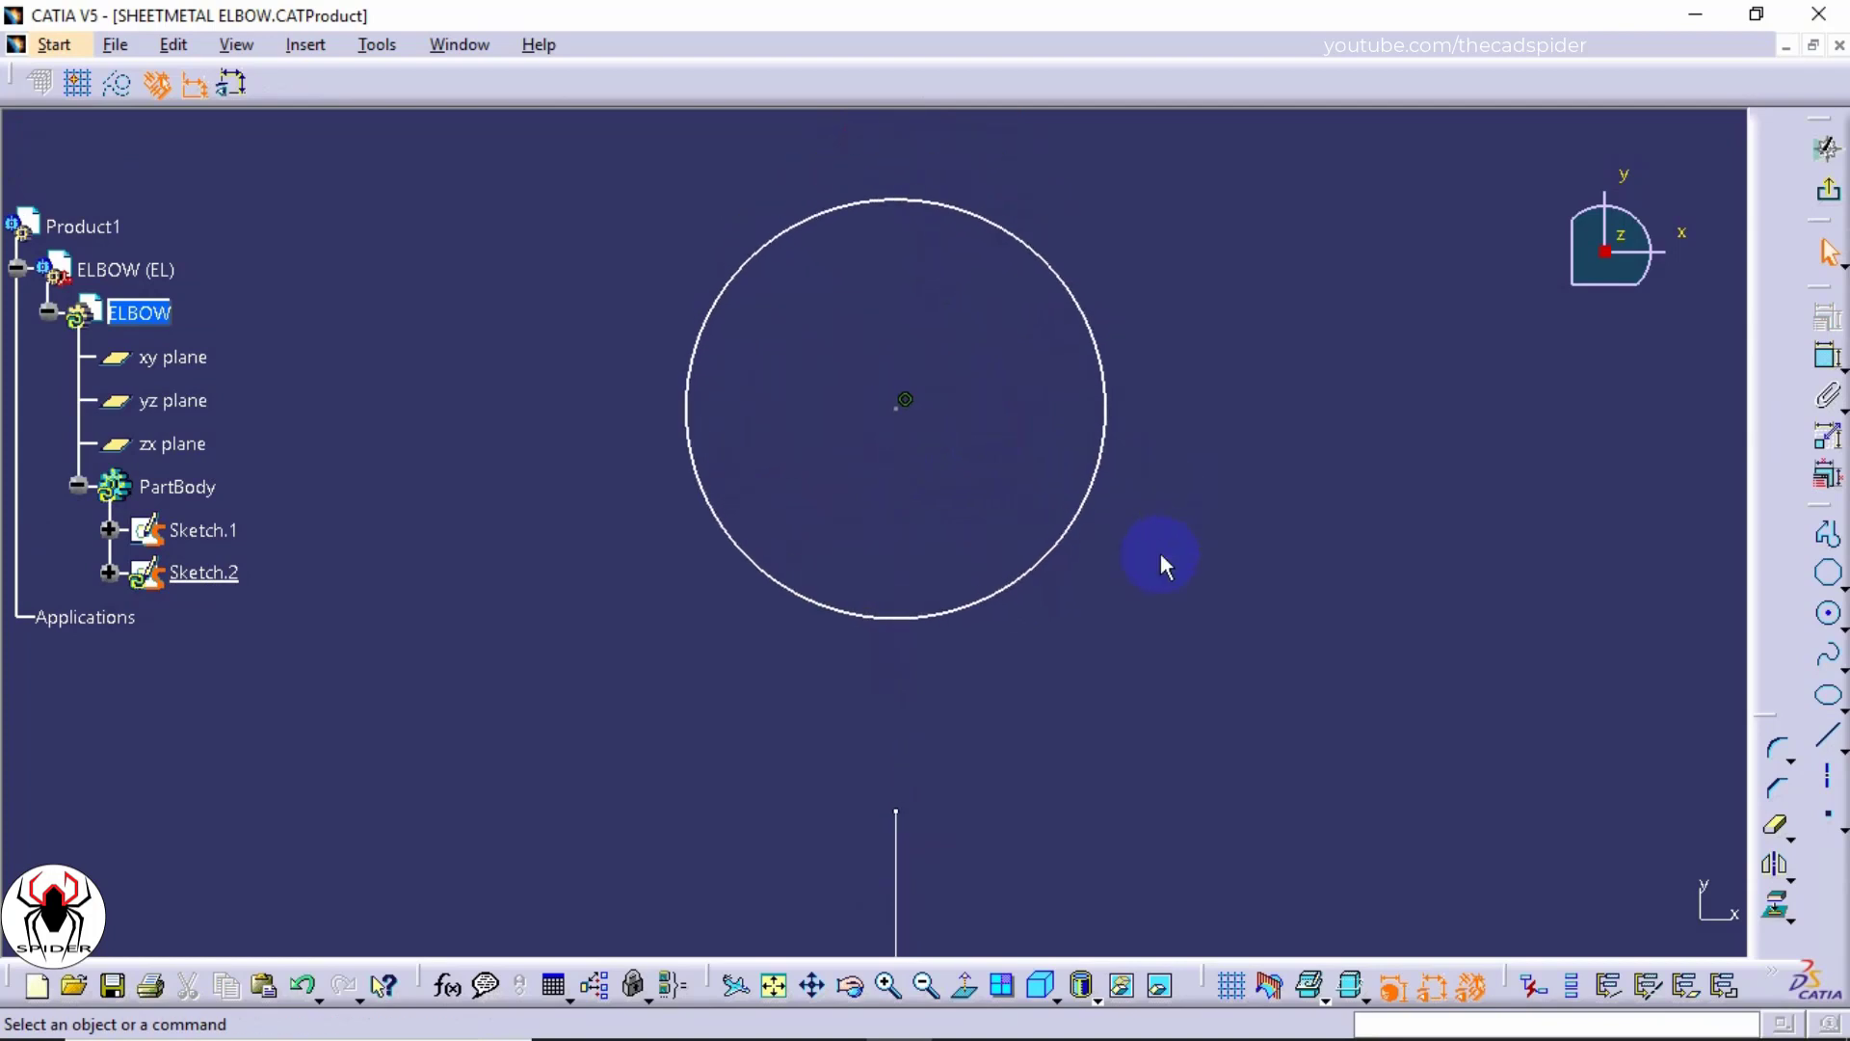
Step: Draw a small circle centred on the large circle's lowest point and Quick Trim the large circle's arc inside it
click(1828, 614)
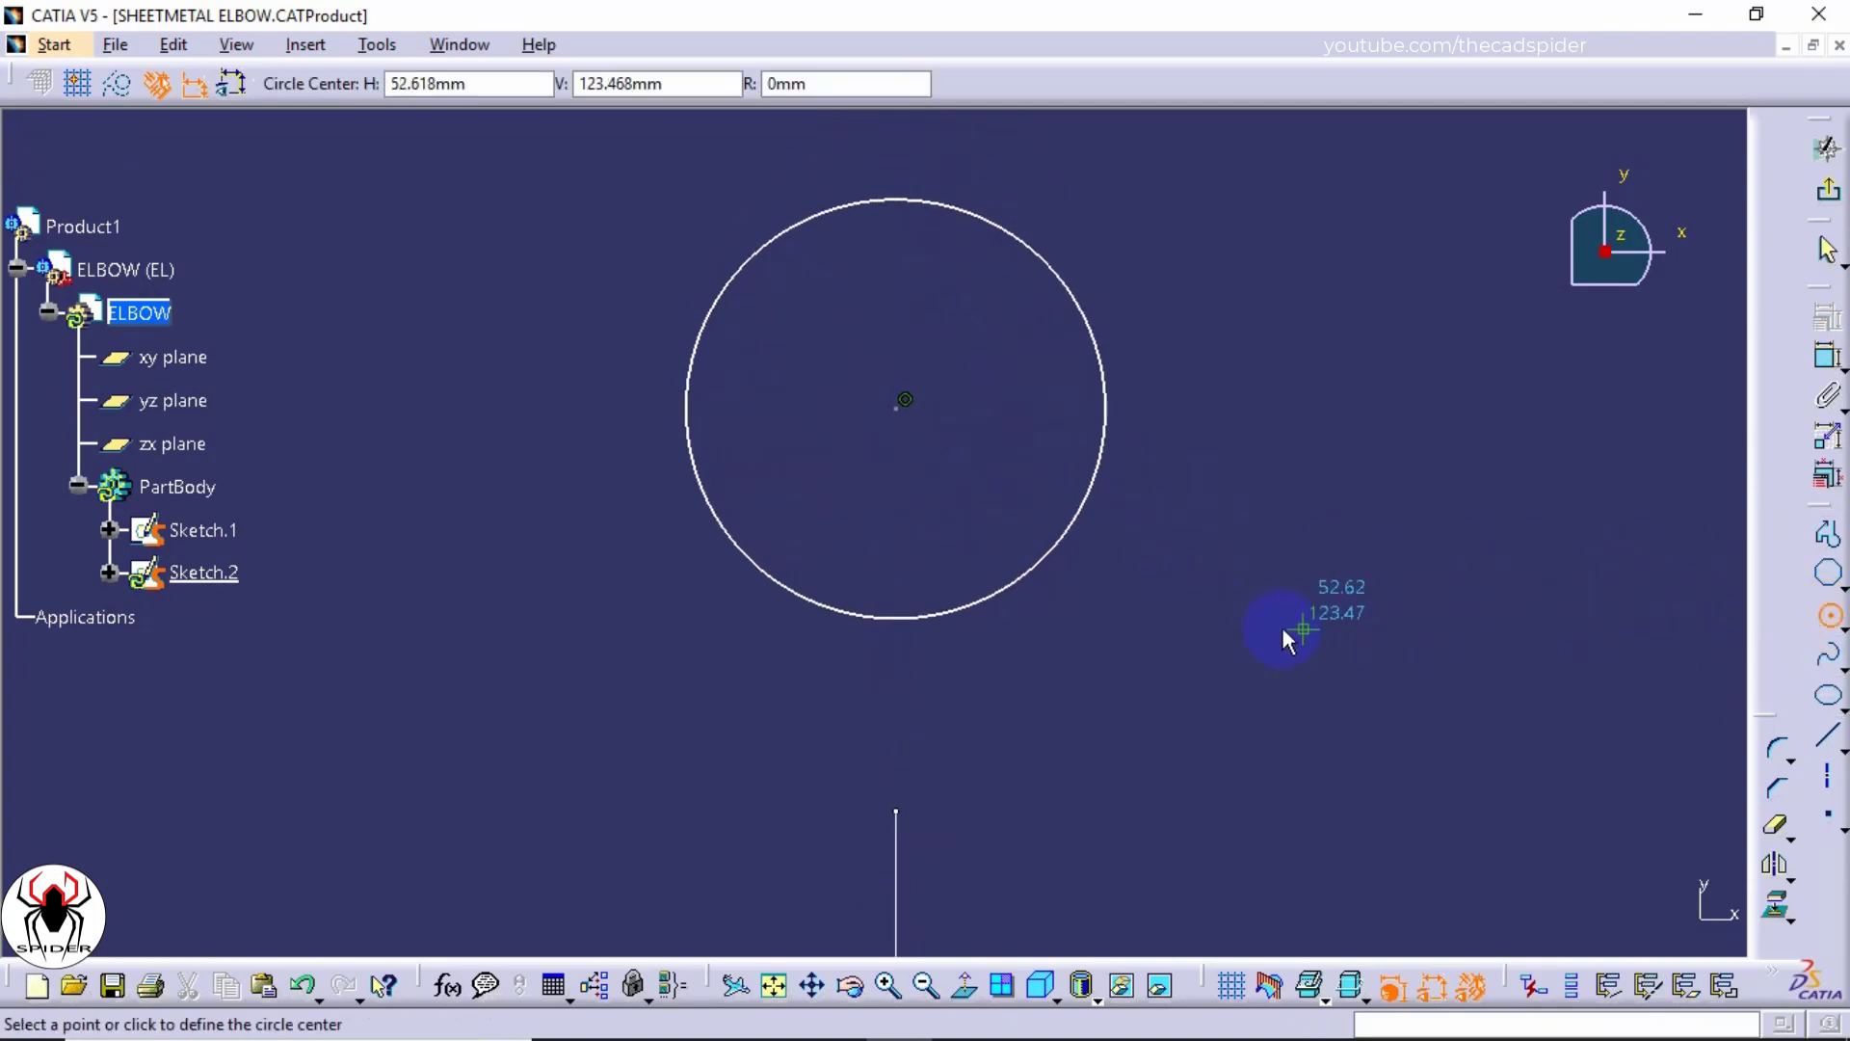
click(896, 618)
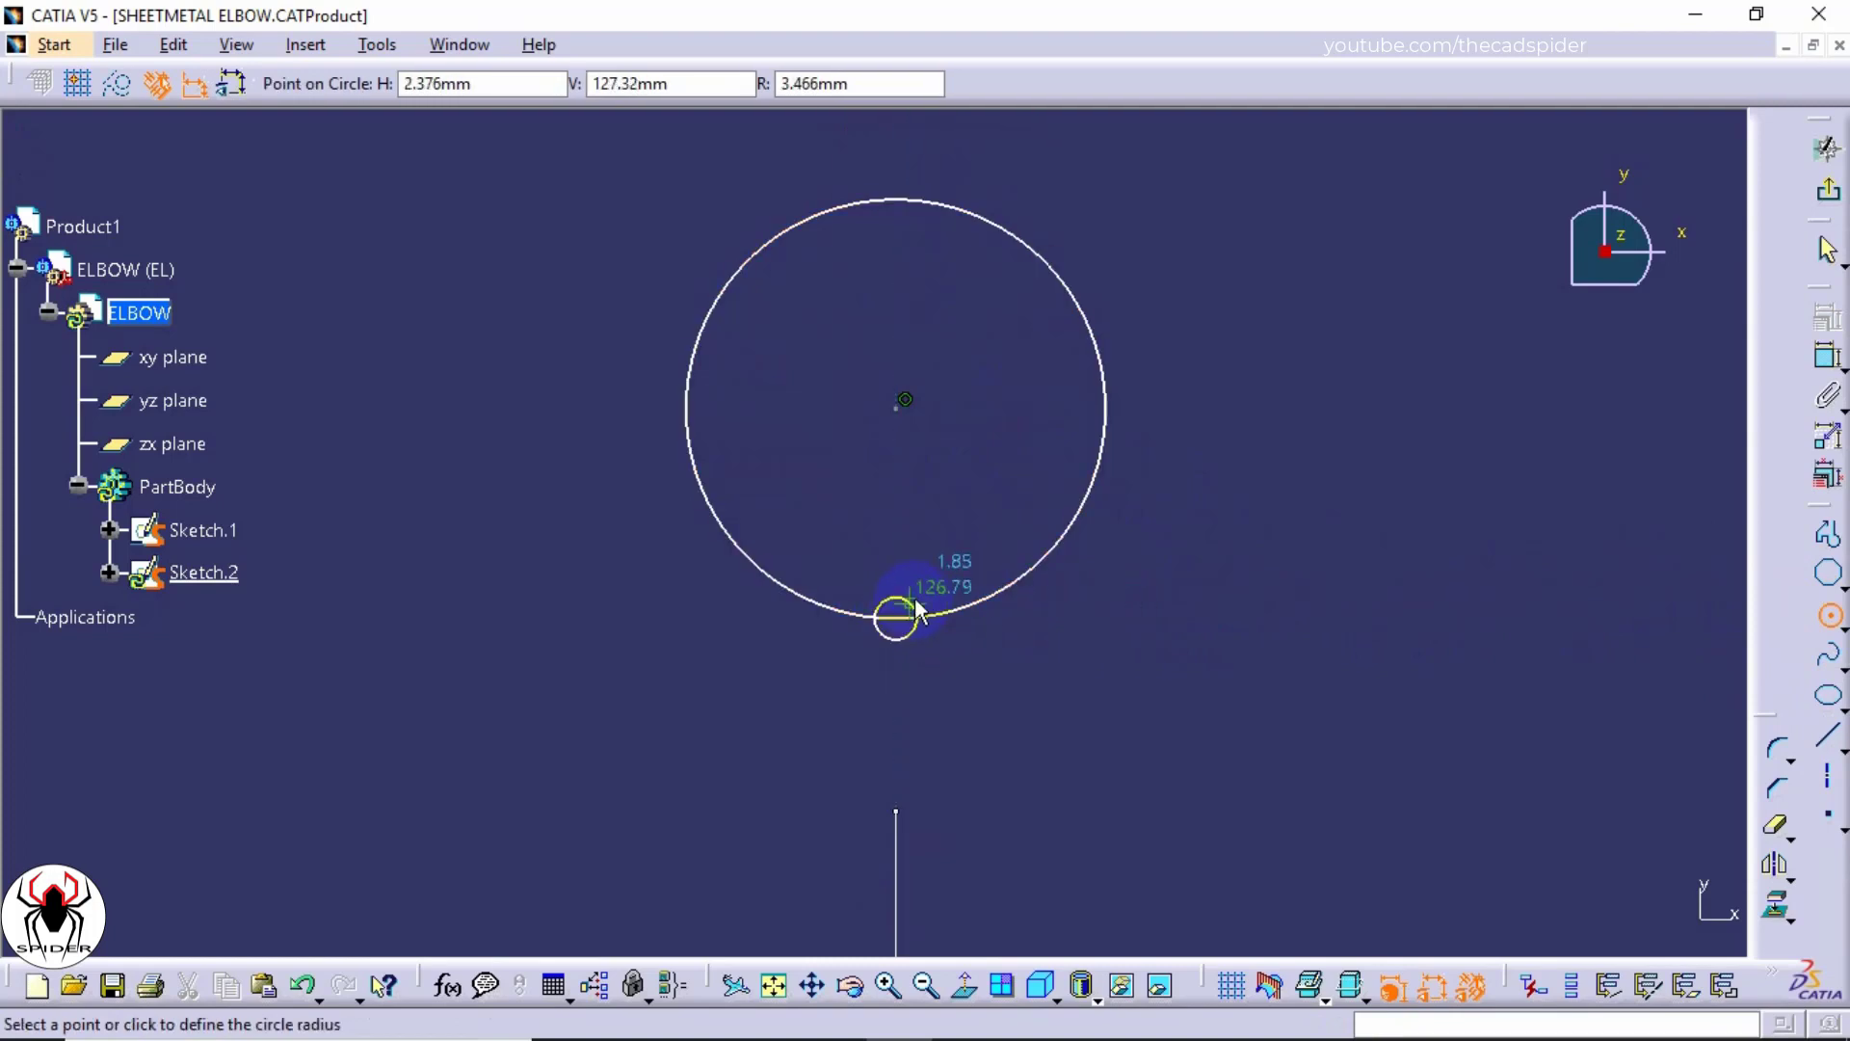
click(927, 607)
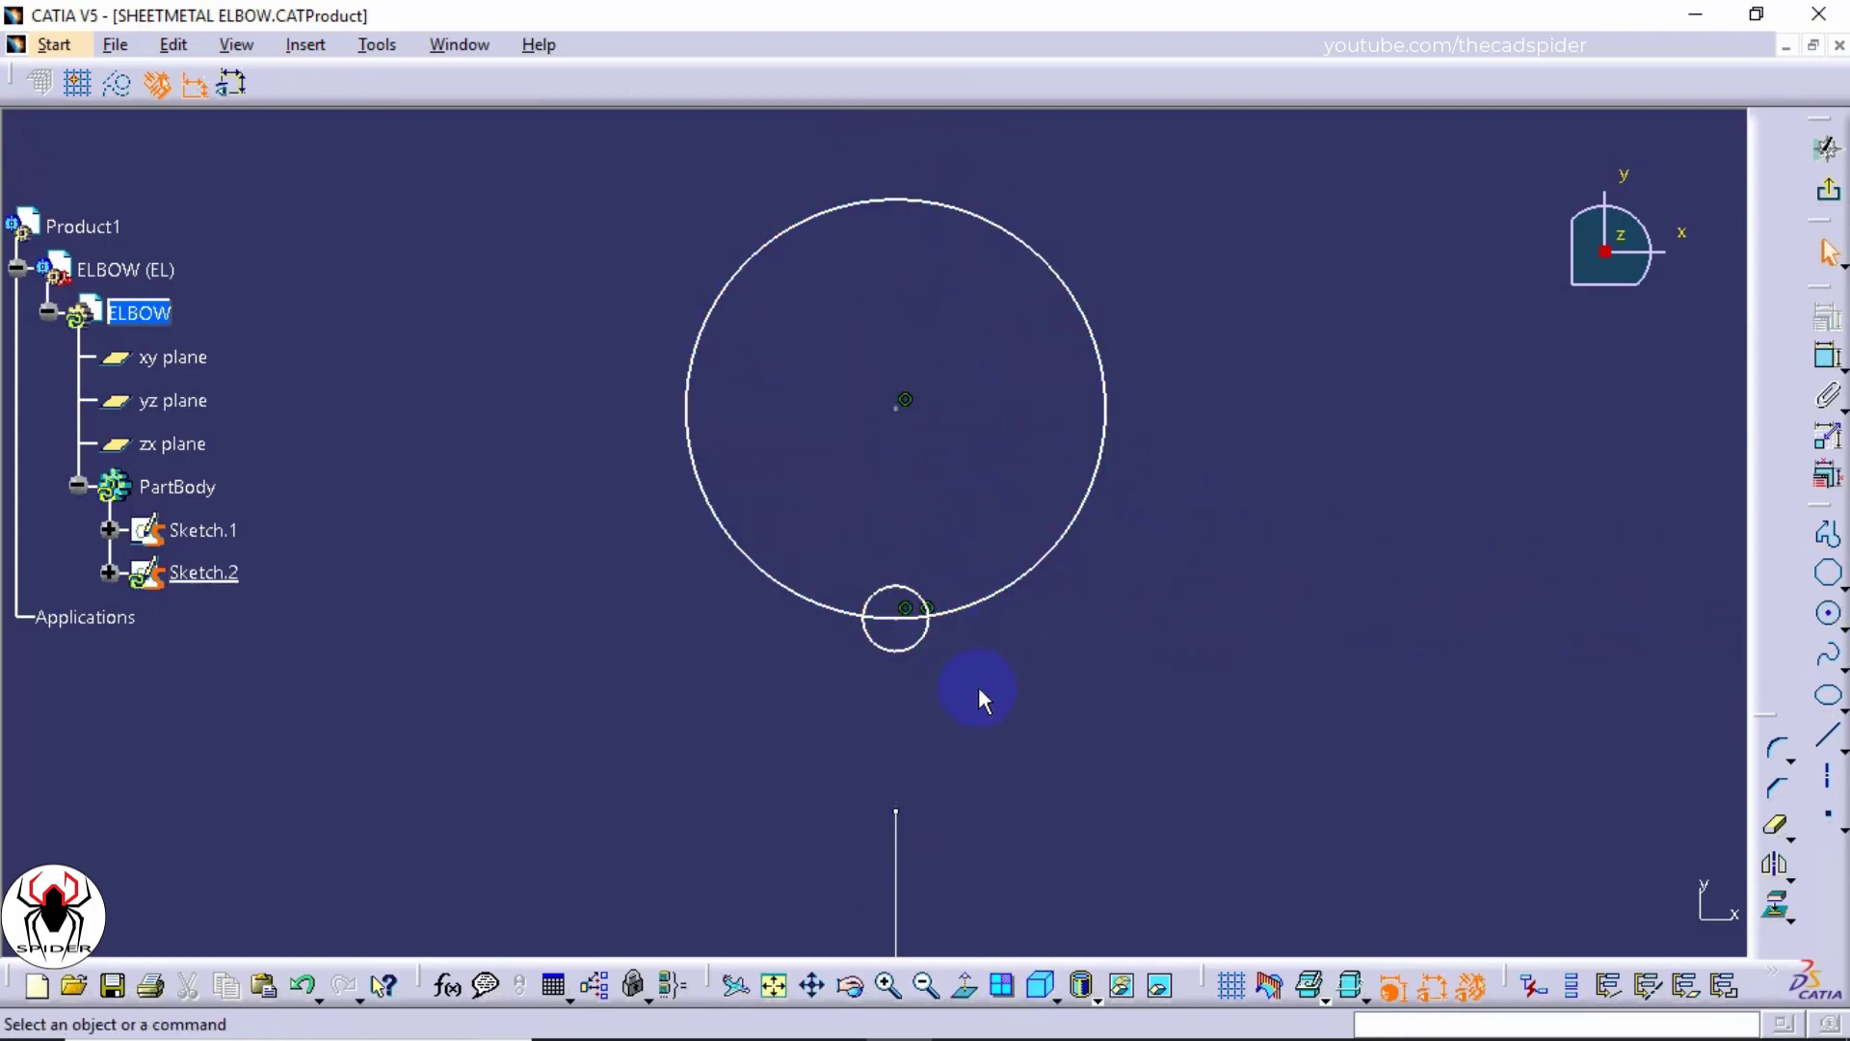
click(1774, 828)
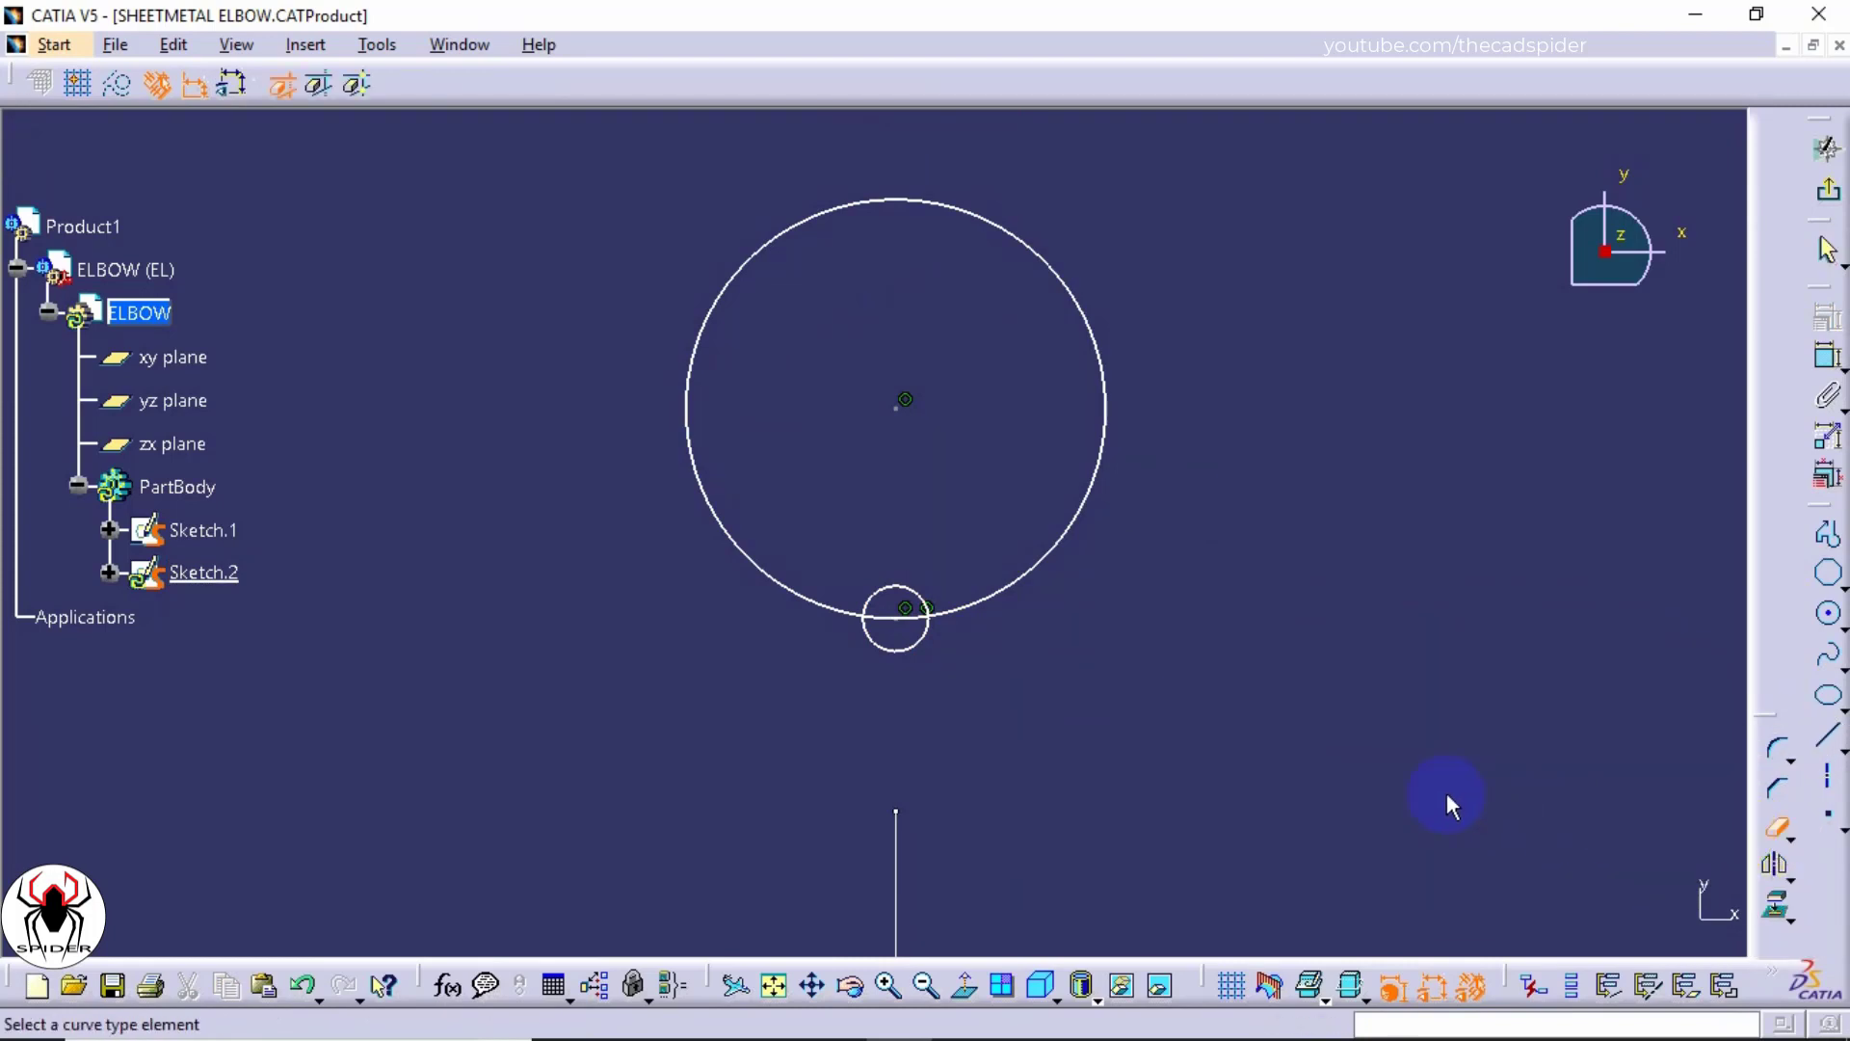
click(923, 620)
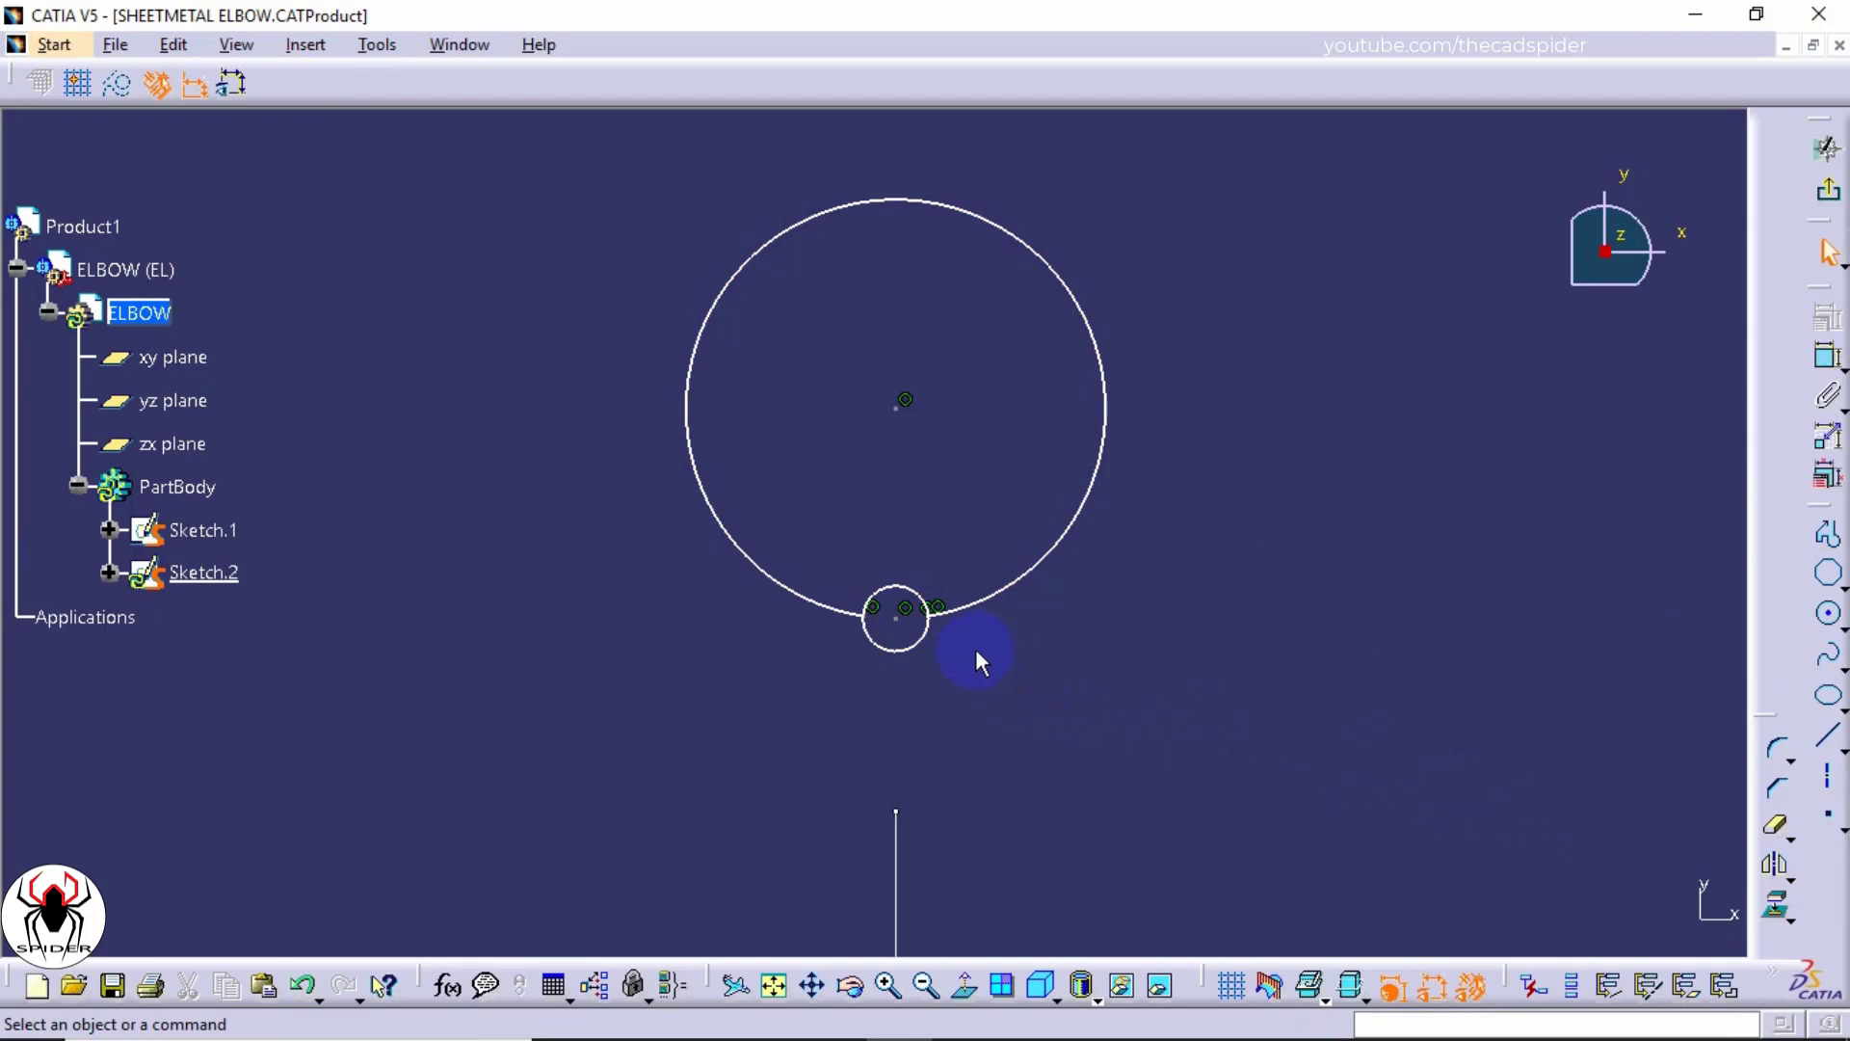
Step: Convert the small circle into a construction element
right_click(921, 636)
mouse_move(1071, 614)
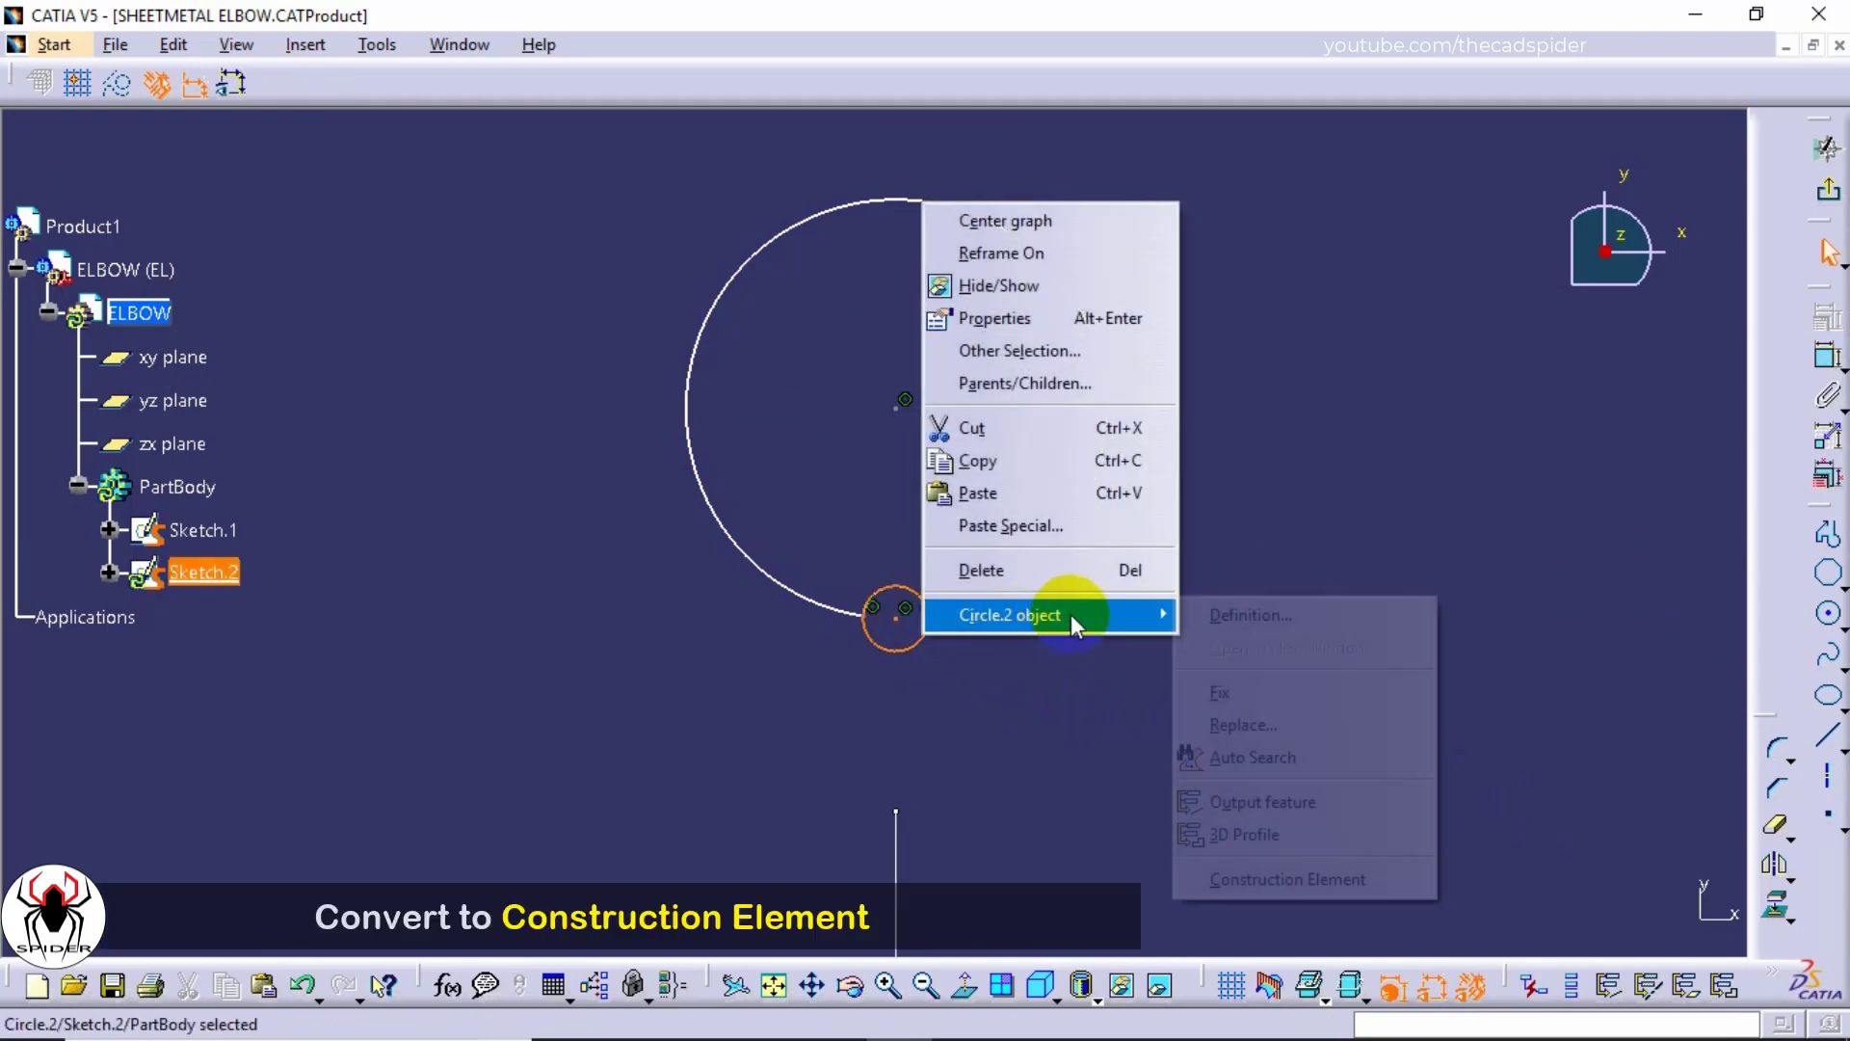
click(1310, 880)
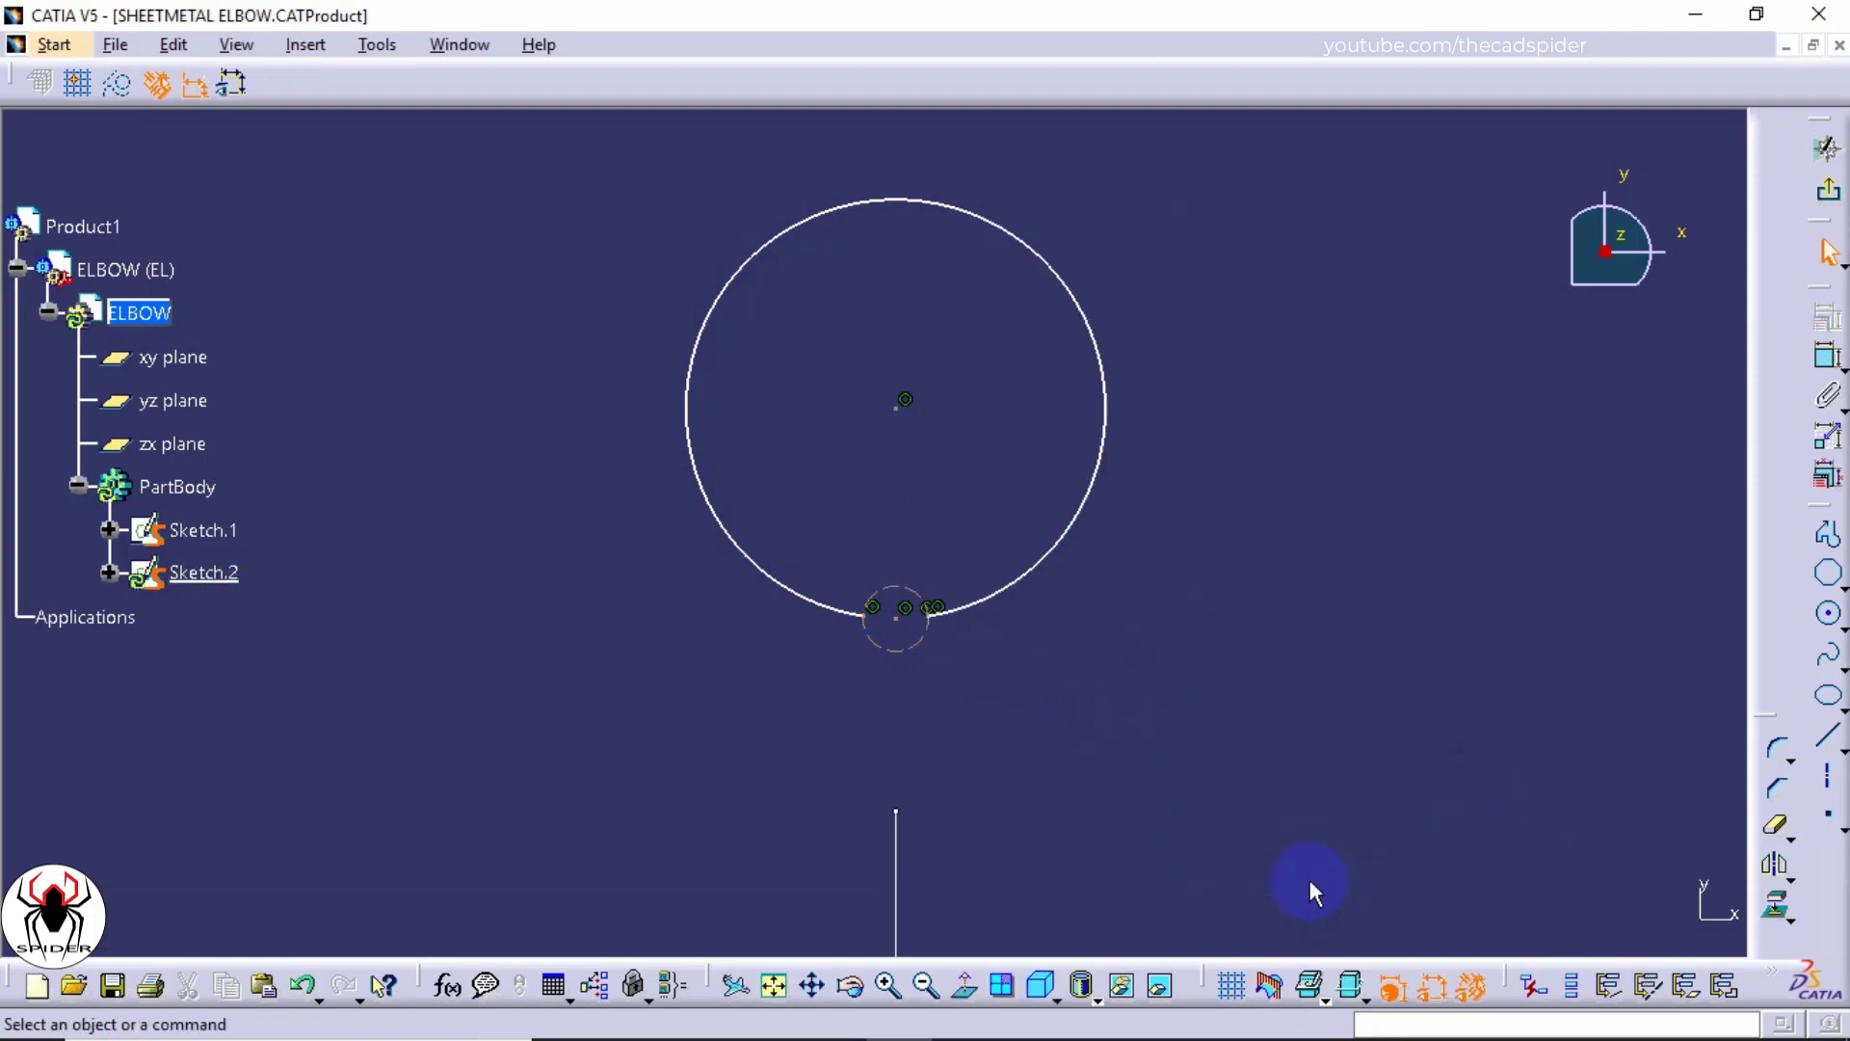
Step: Dimension the large open circle as a diameter and set it to 100 mm
click(1828, 358)
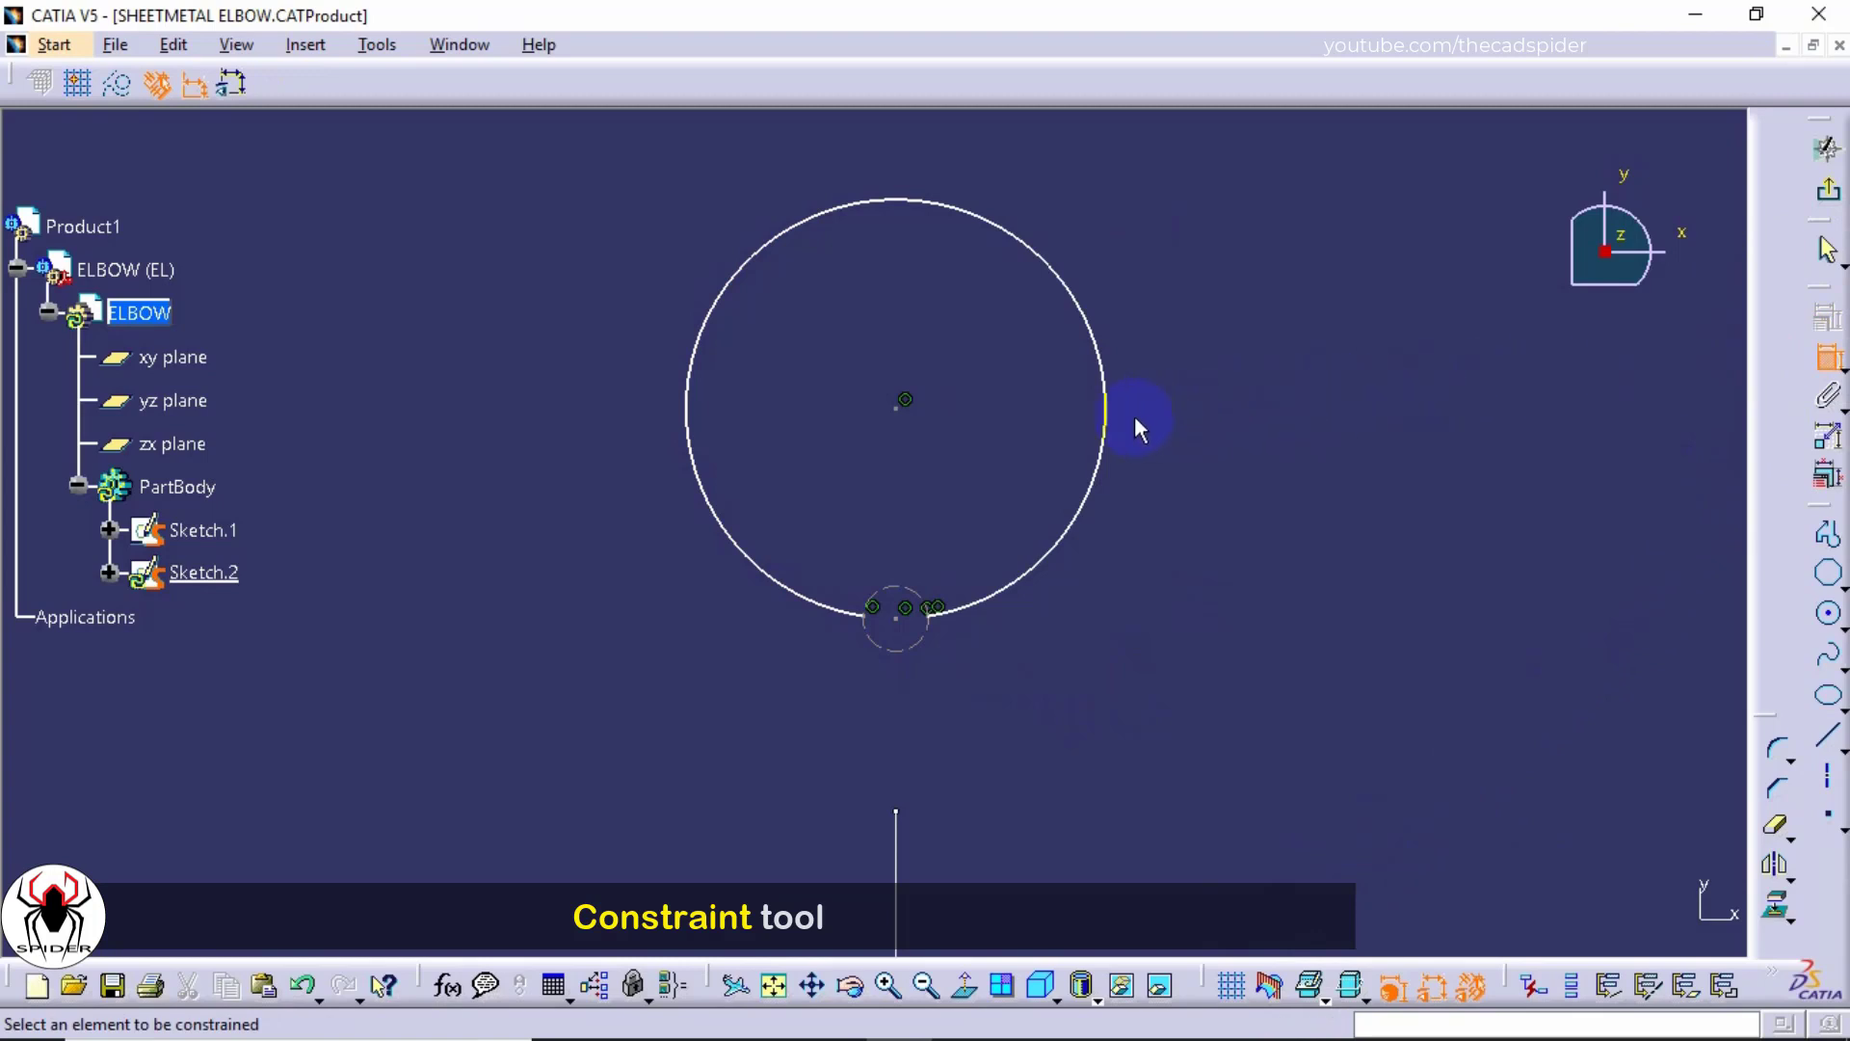
click(1096, 421)
click(1149, 559)
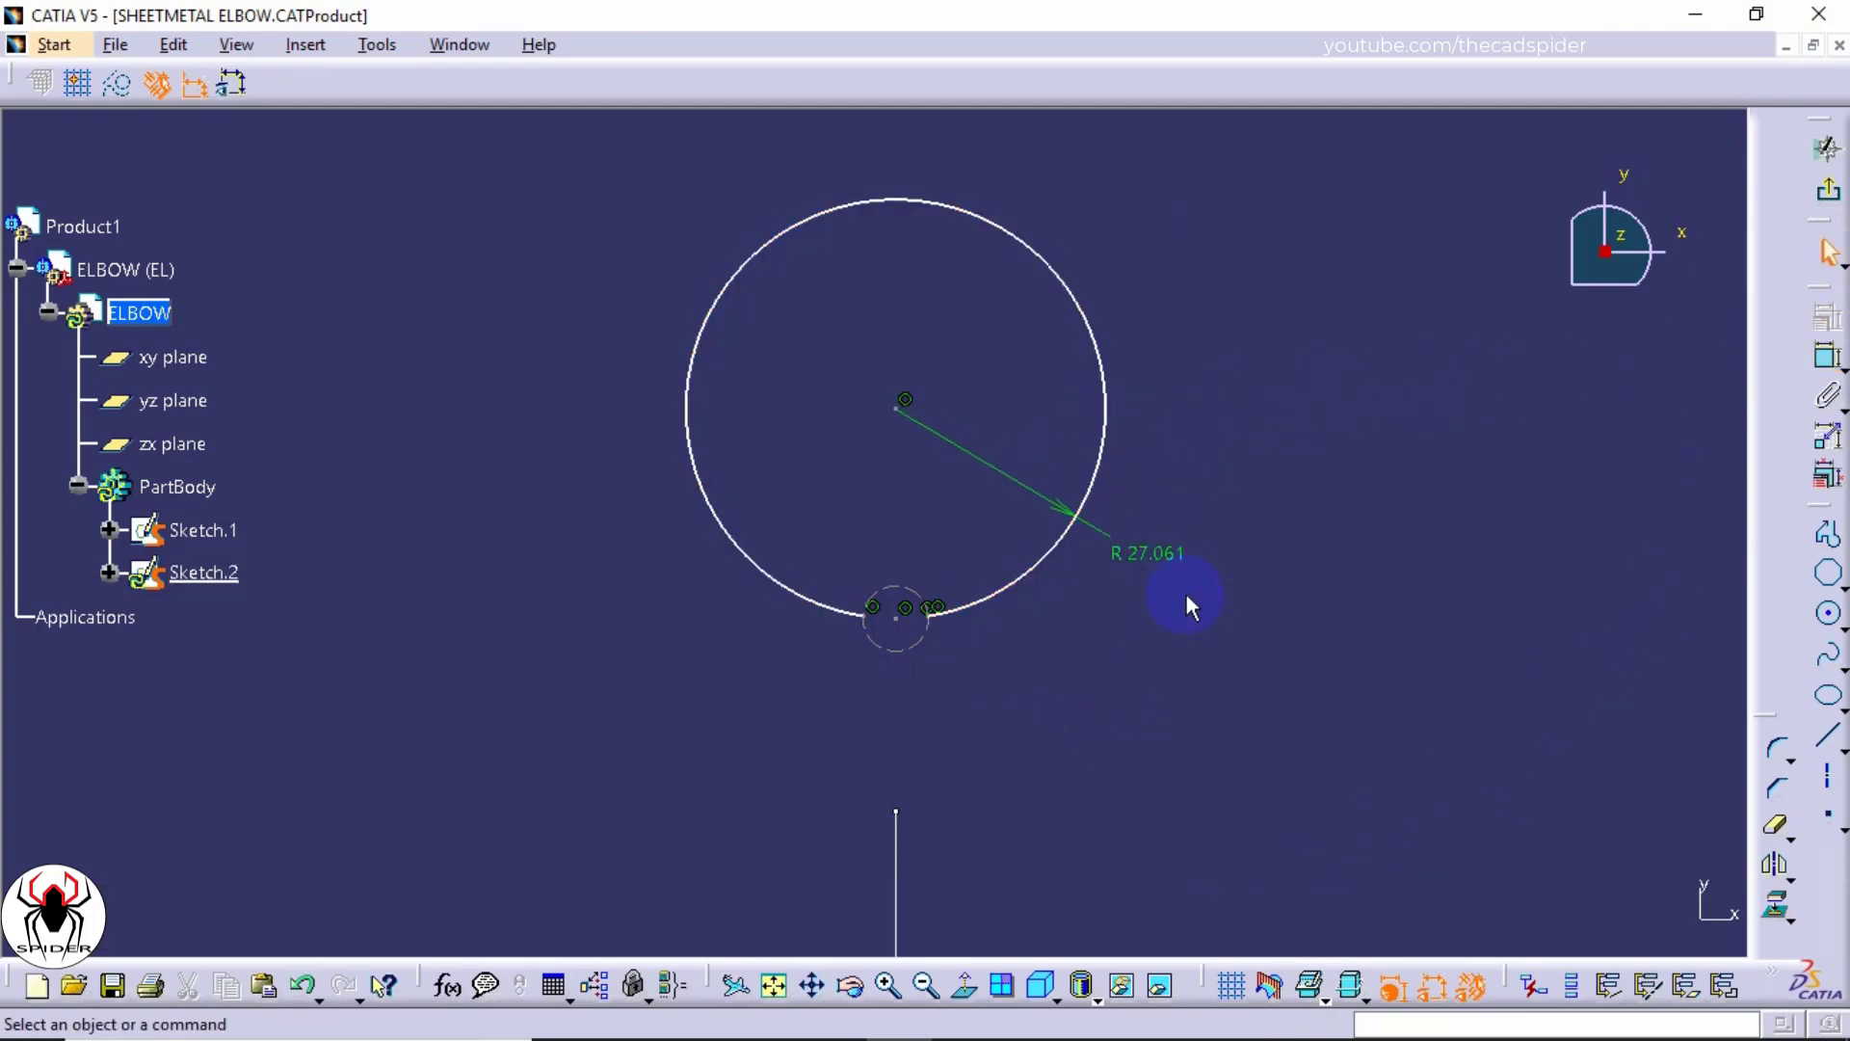
double_click(1163, 553)
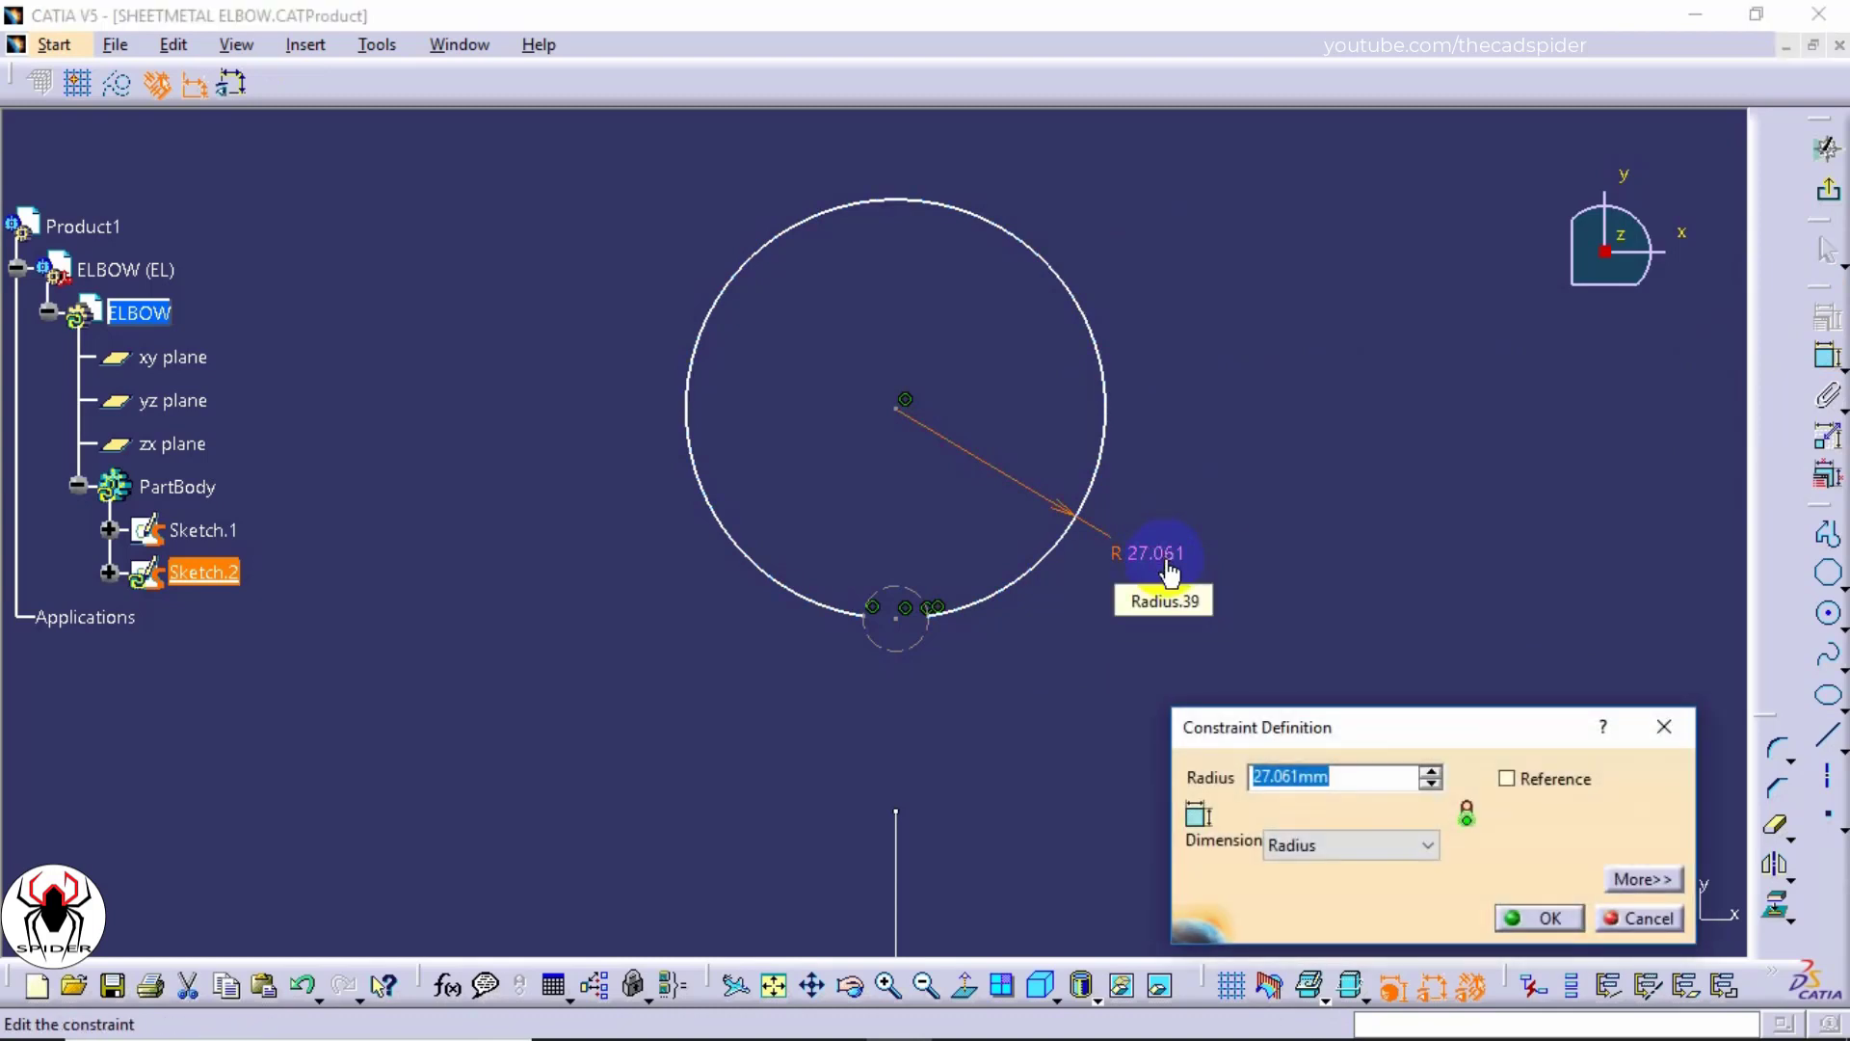
click(1297, 848)
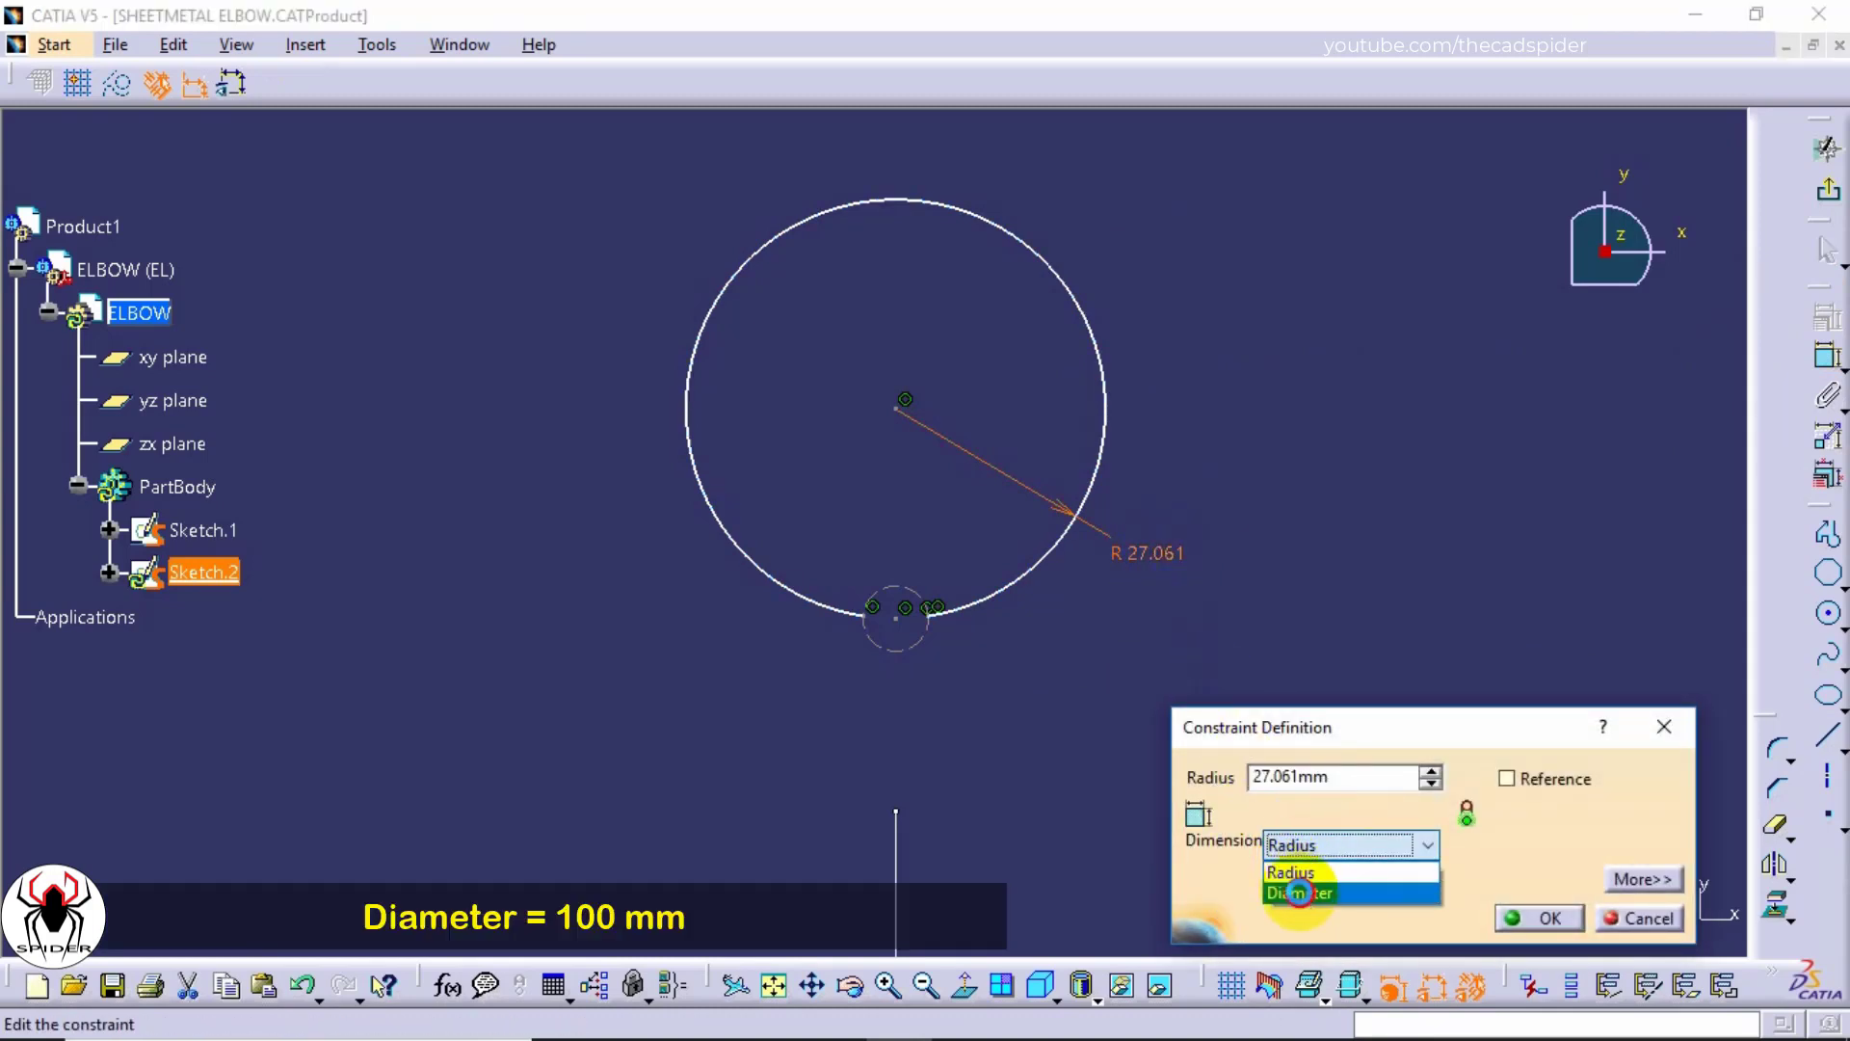
click(1301, 890)
drag(1334, 777, 1204, 770)
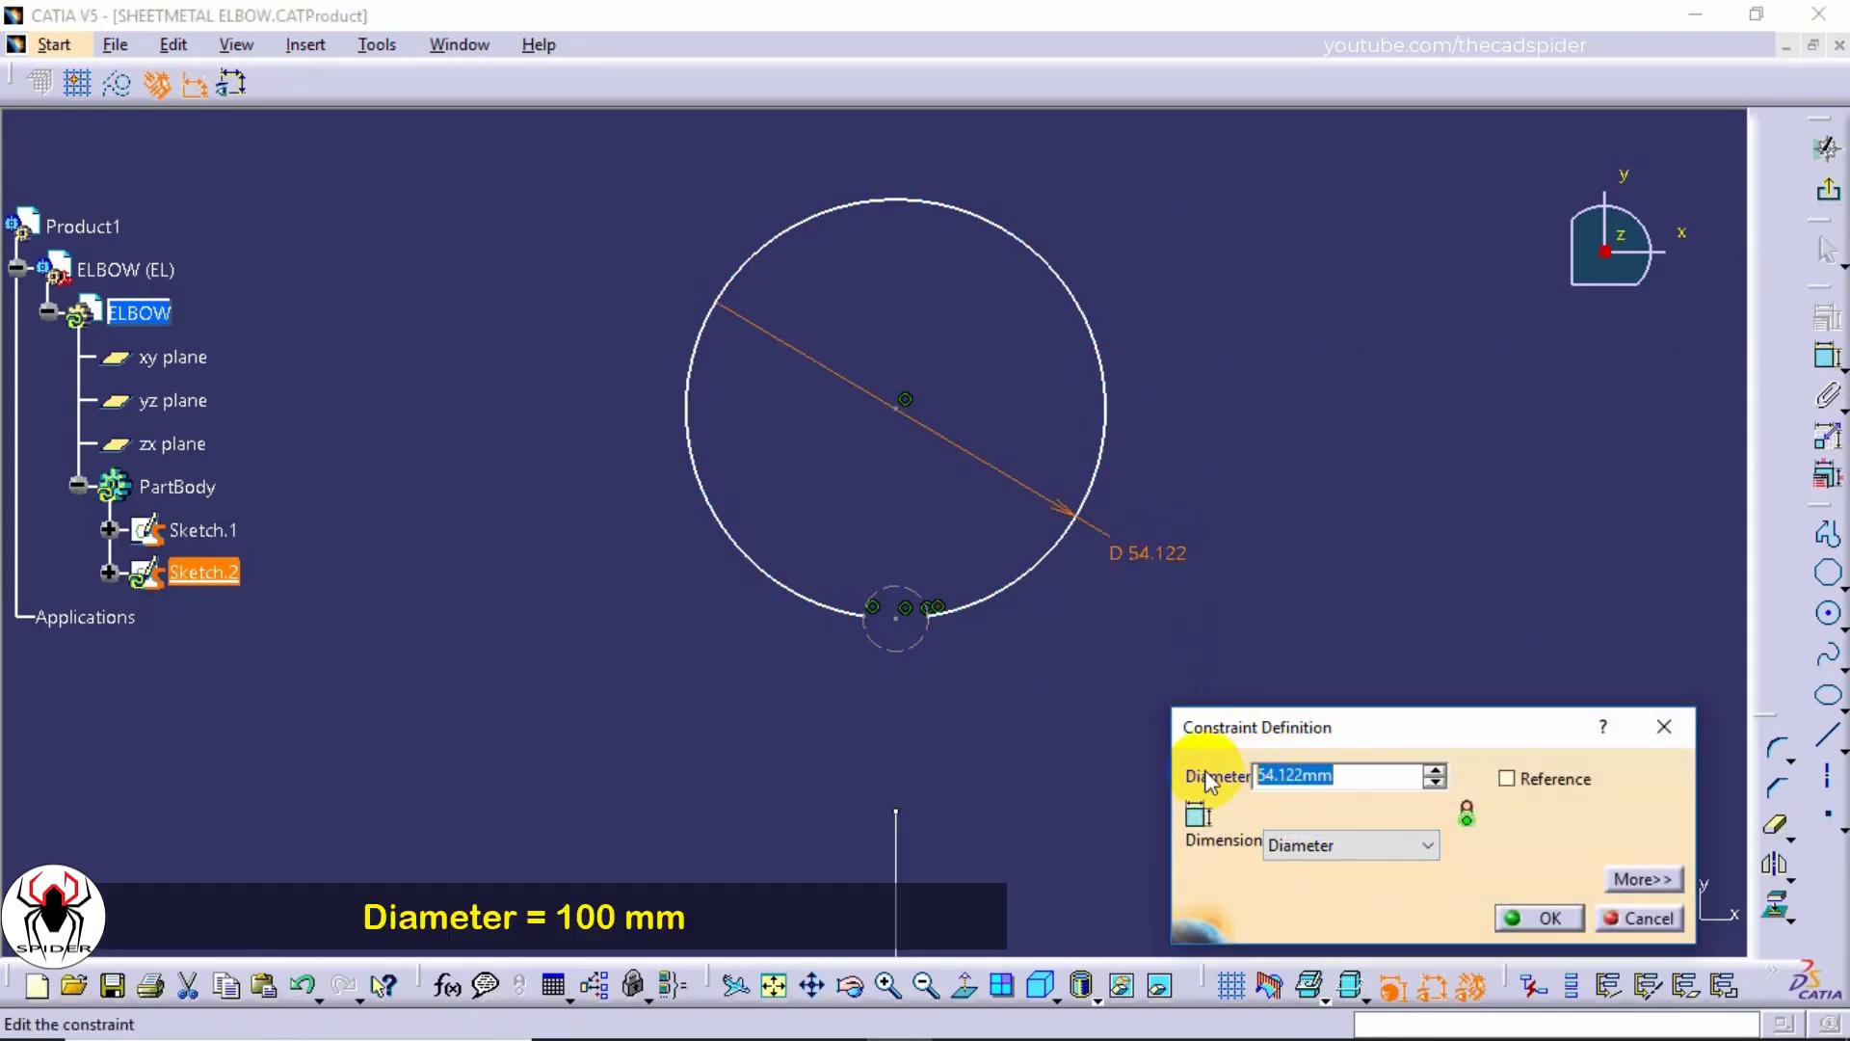
text(100)
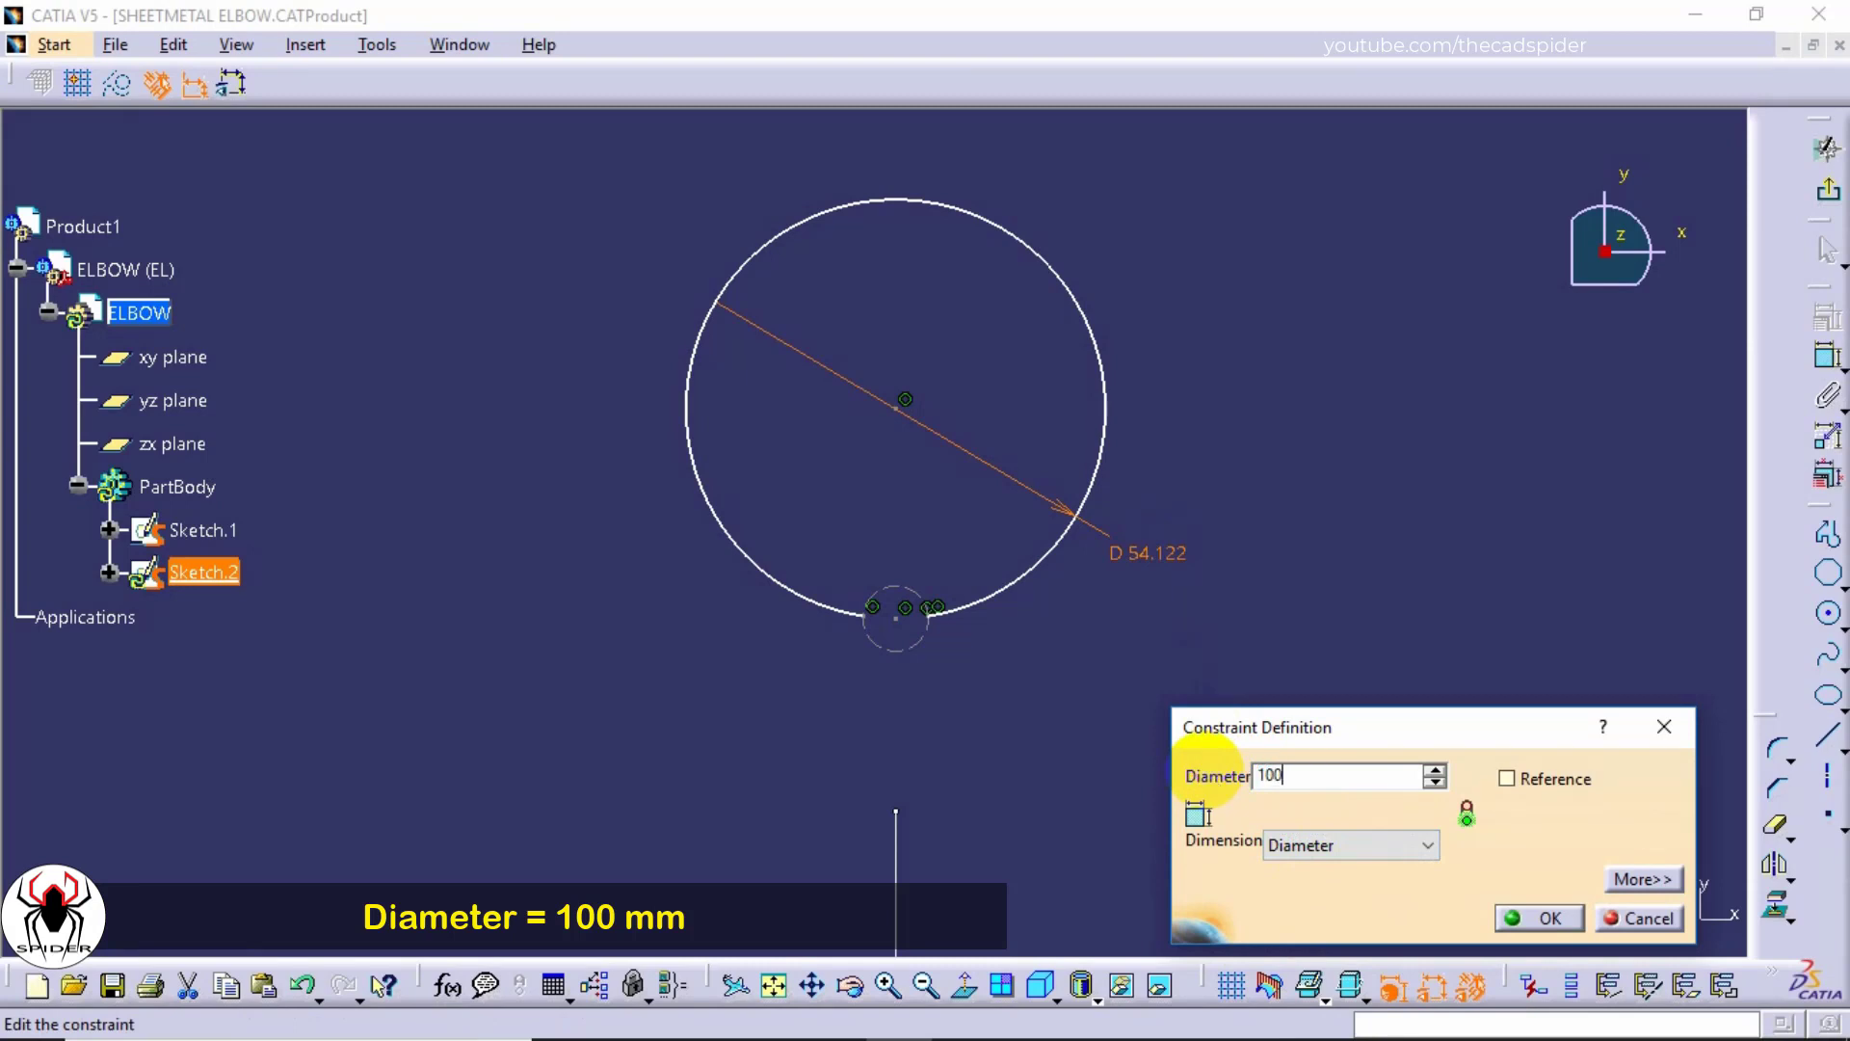
key(Return)
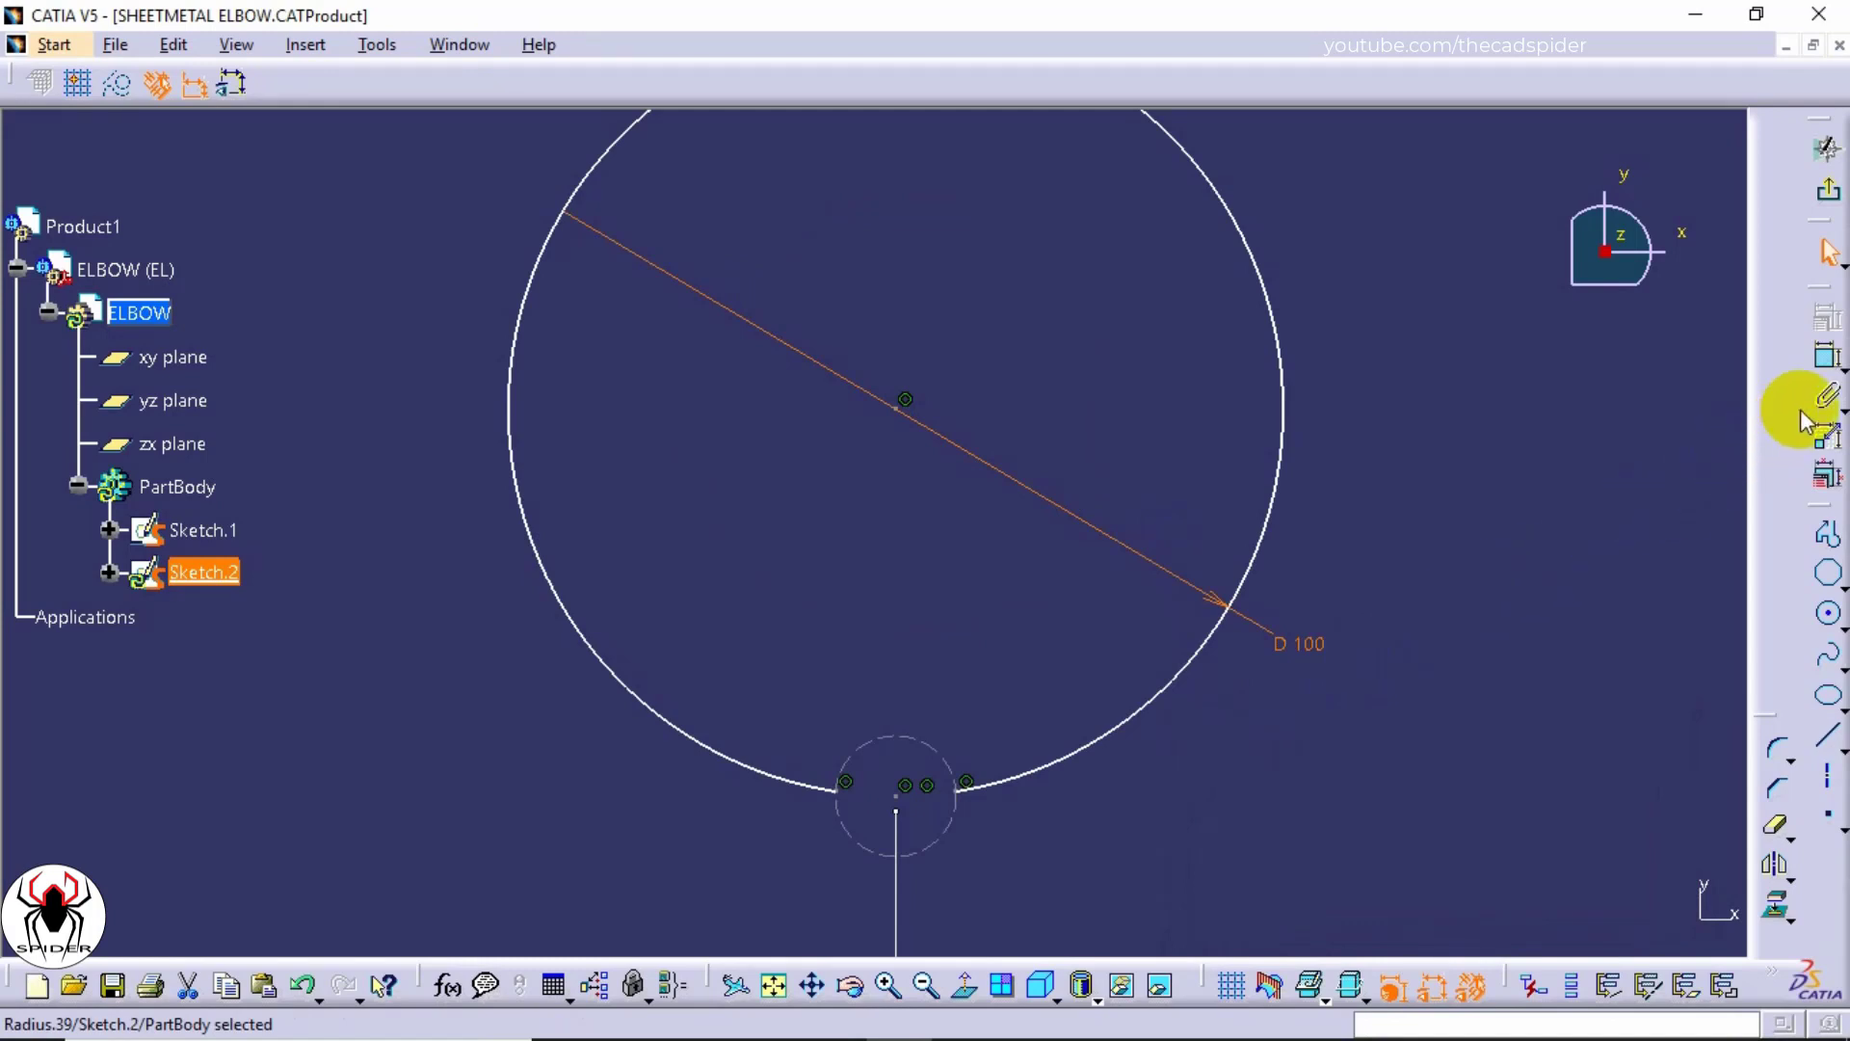
Step: Constrain the small construction circle's centre to be coincident with the nearby endpoint of the edge-on quarter-polygon path
click(1827, 367)
middle_drag(1094, 908, 1082, 565)
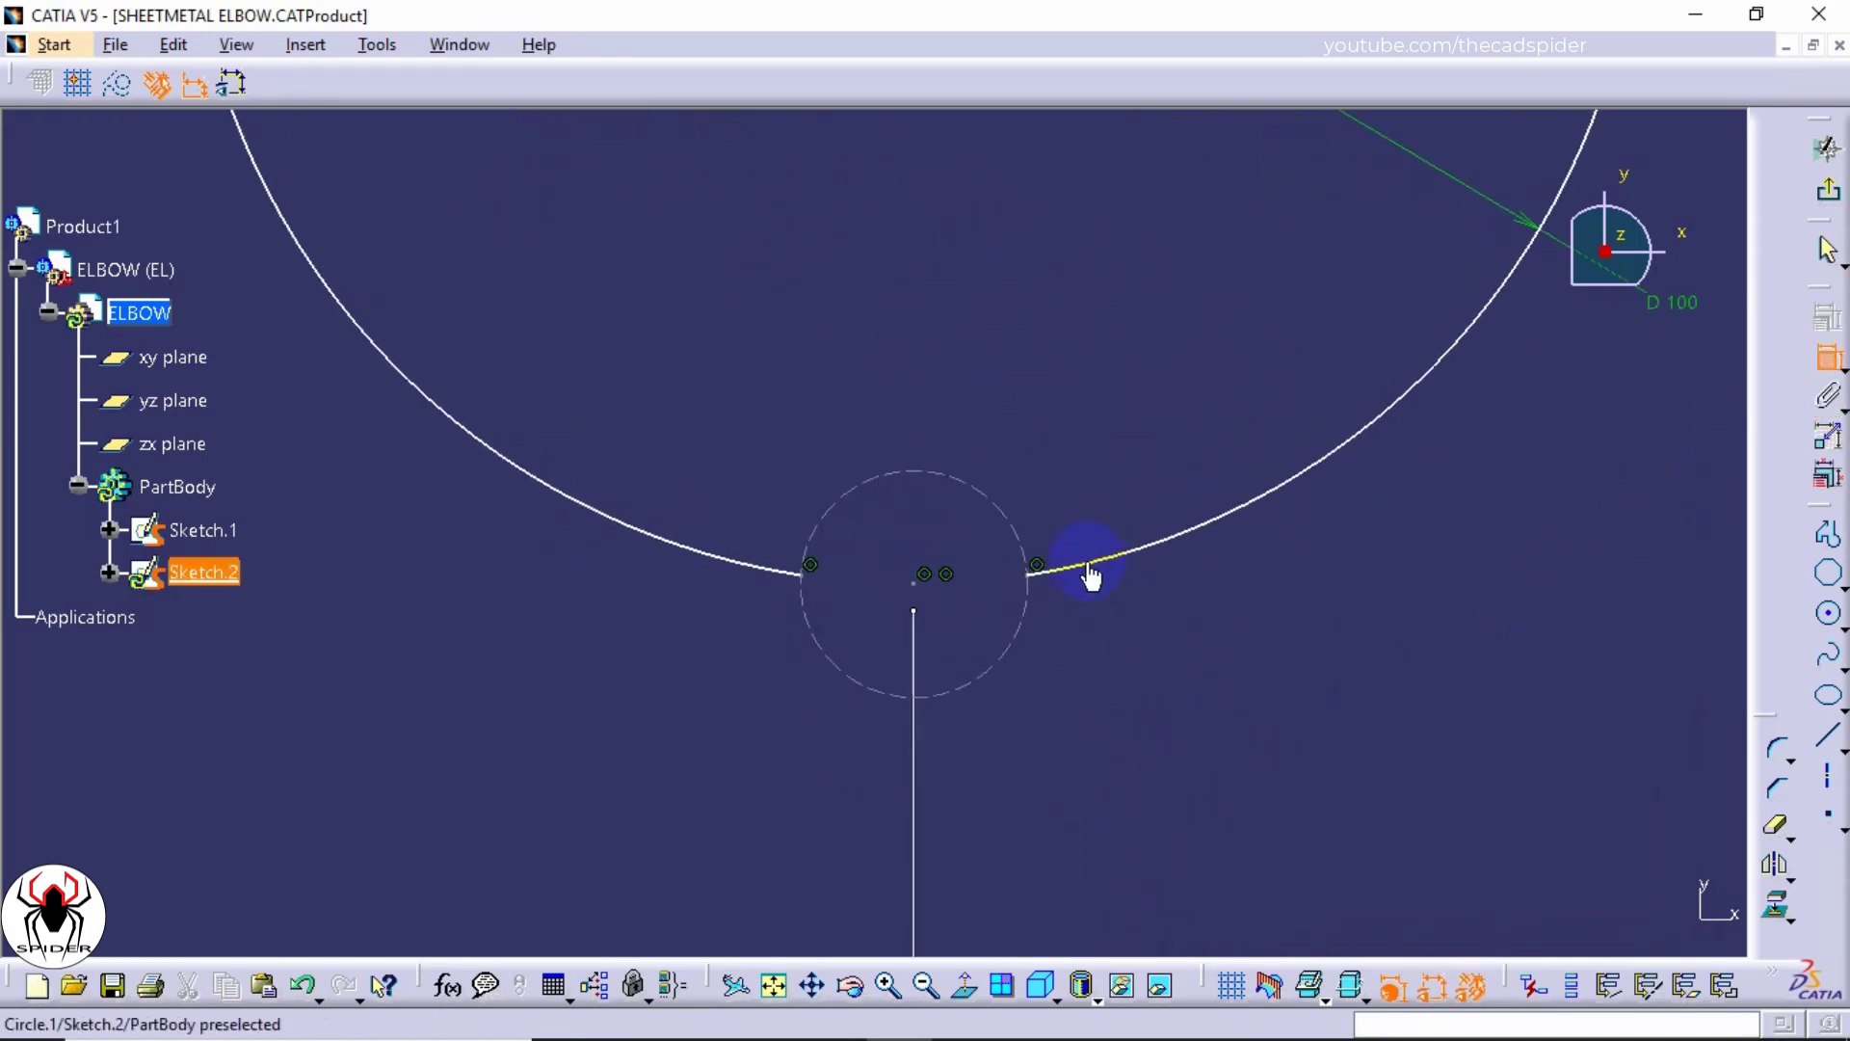
click(913, 585)
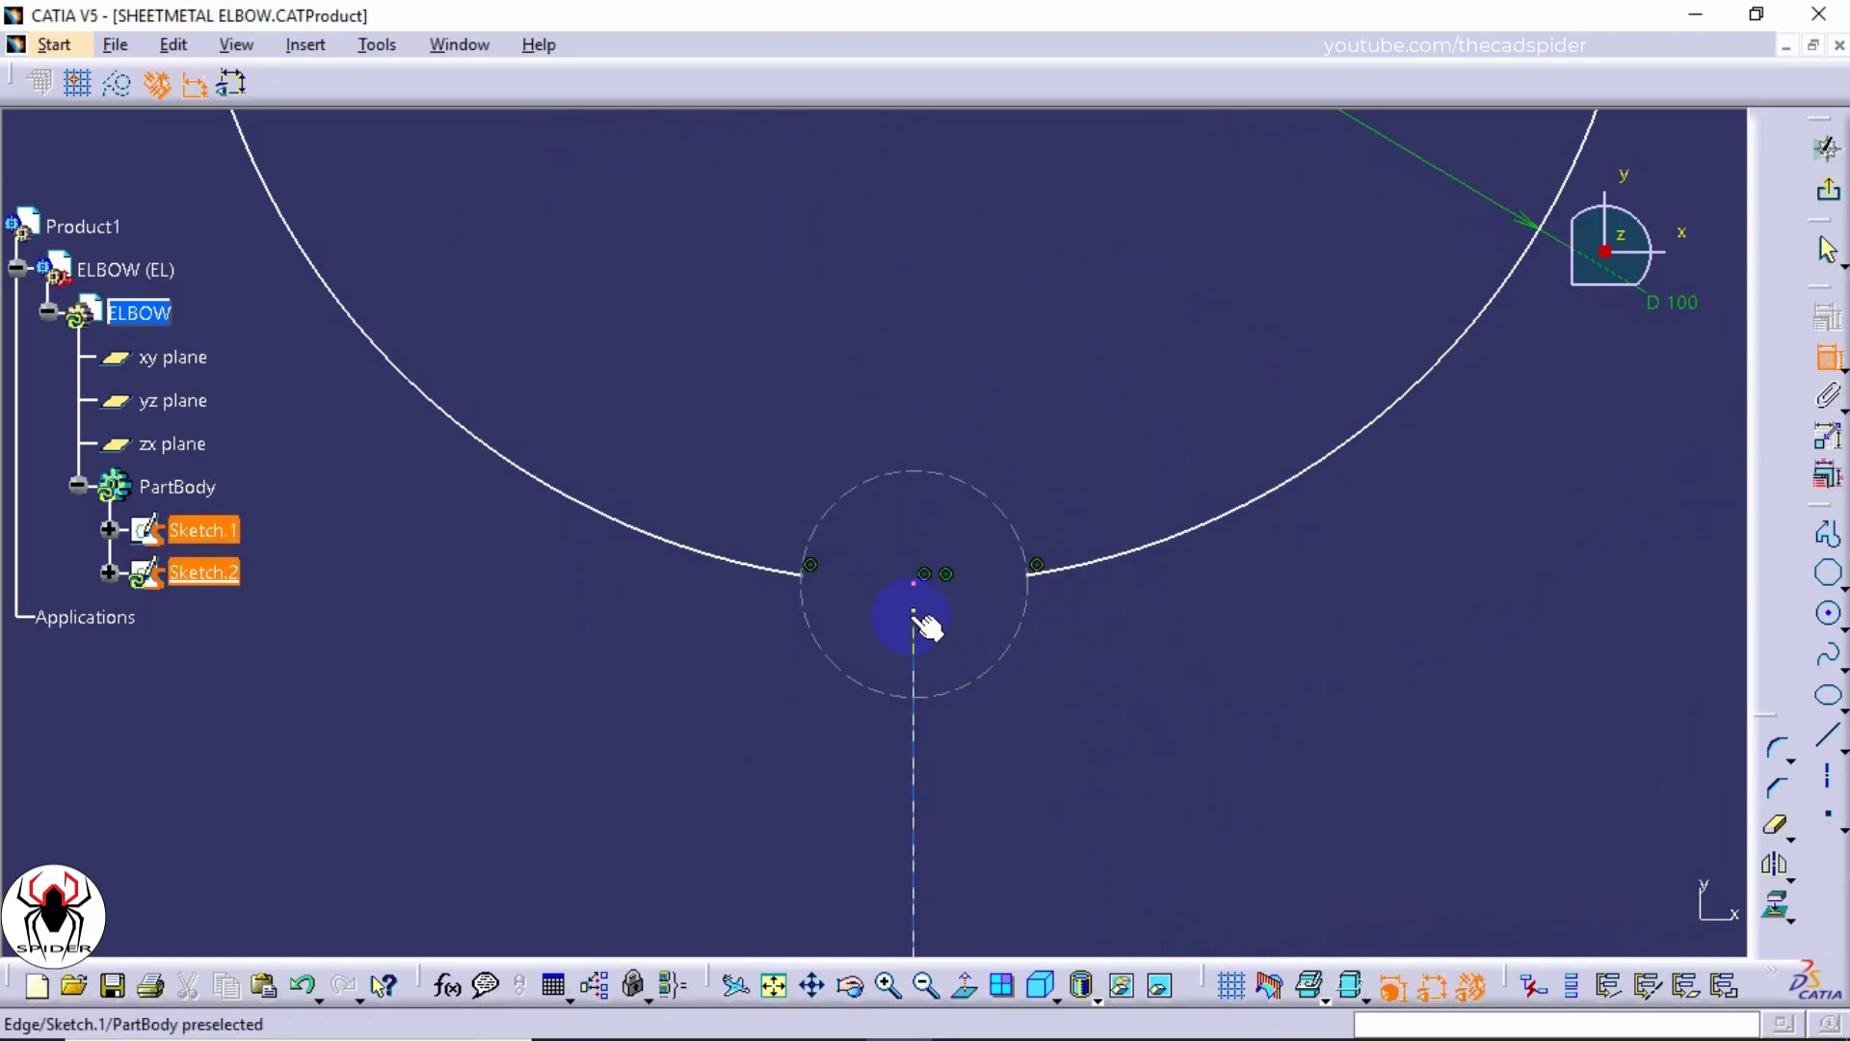
click(915, 617)
right_click(1210, 806)
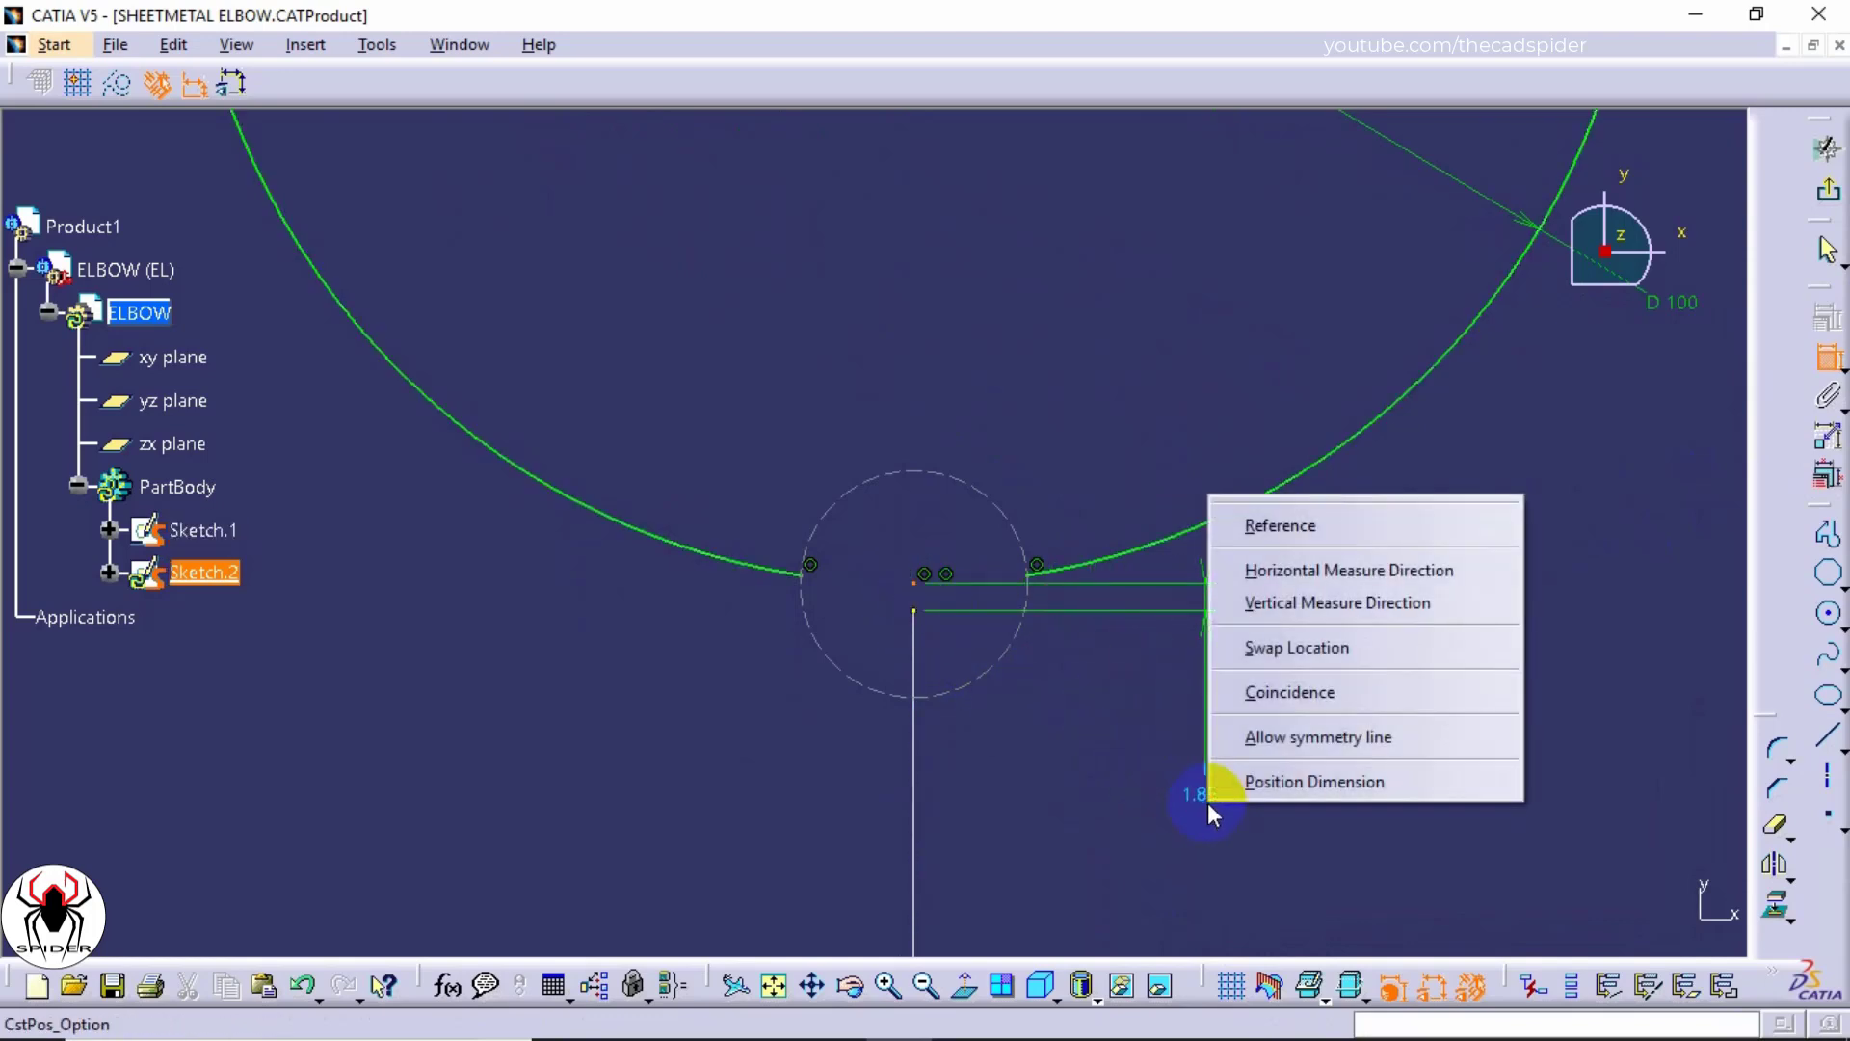
click(1317, 711)
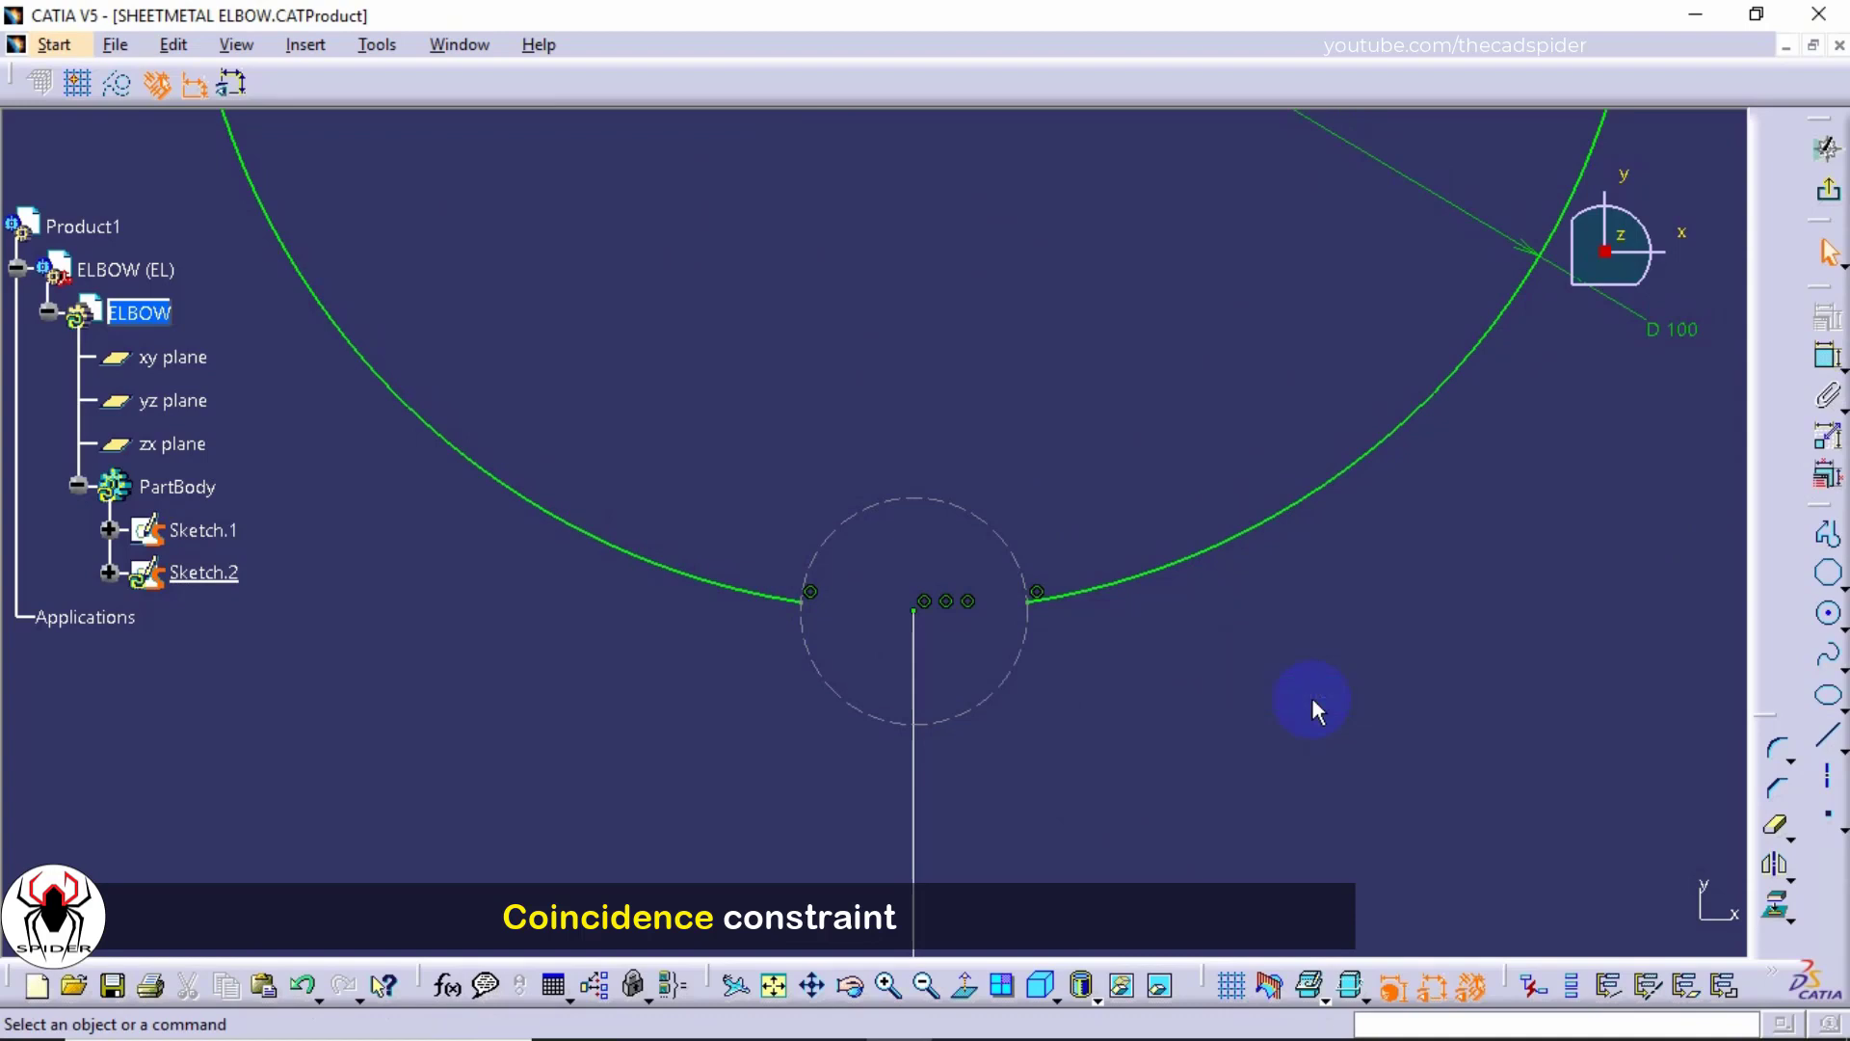
Step: Dimension the small construction circle as a diameter and set it to 2 mm
click(1826, 358)
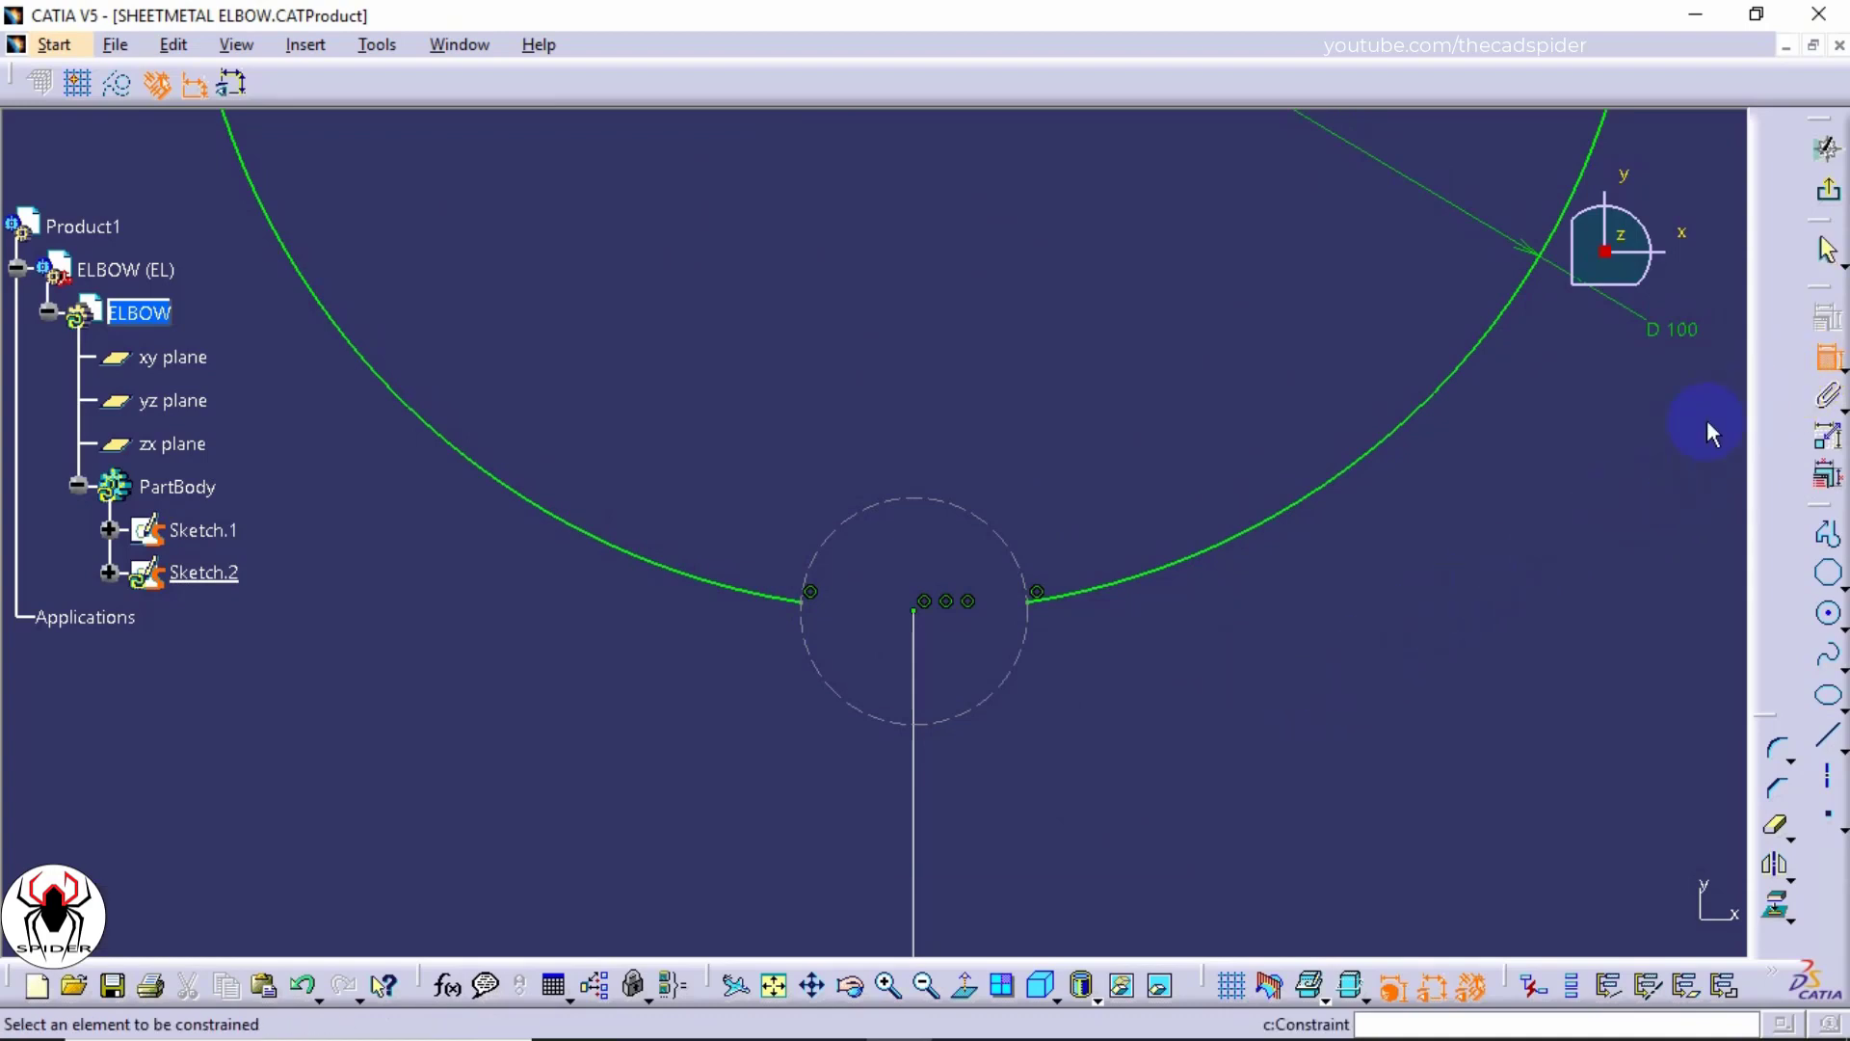
click(1027, 636)
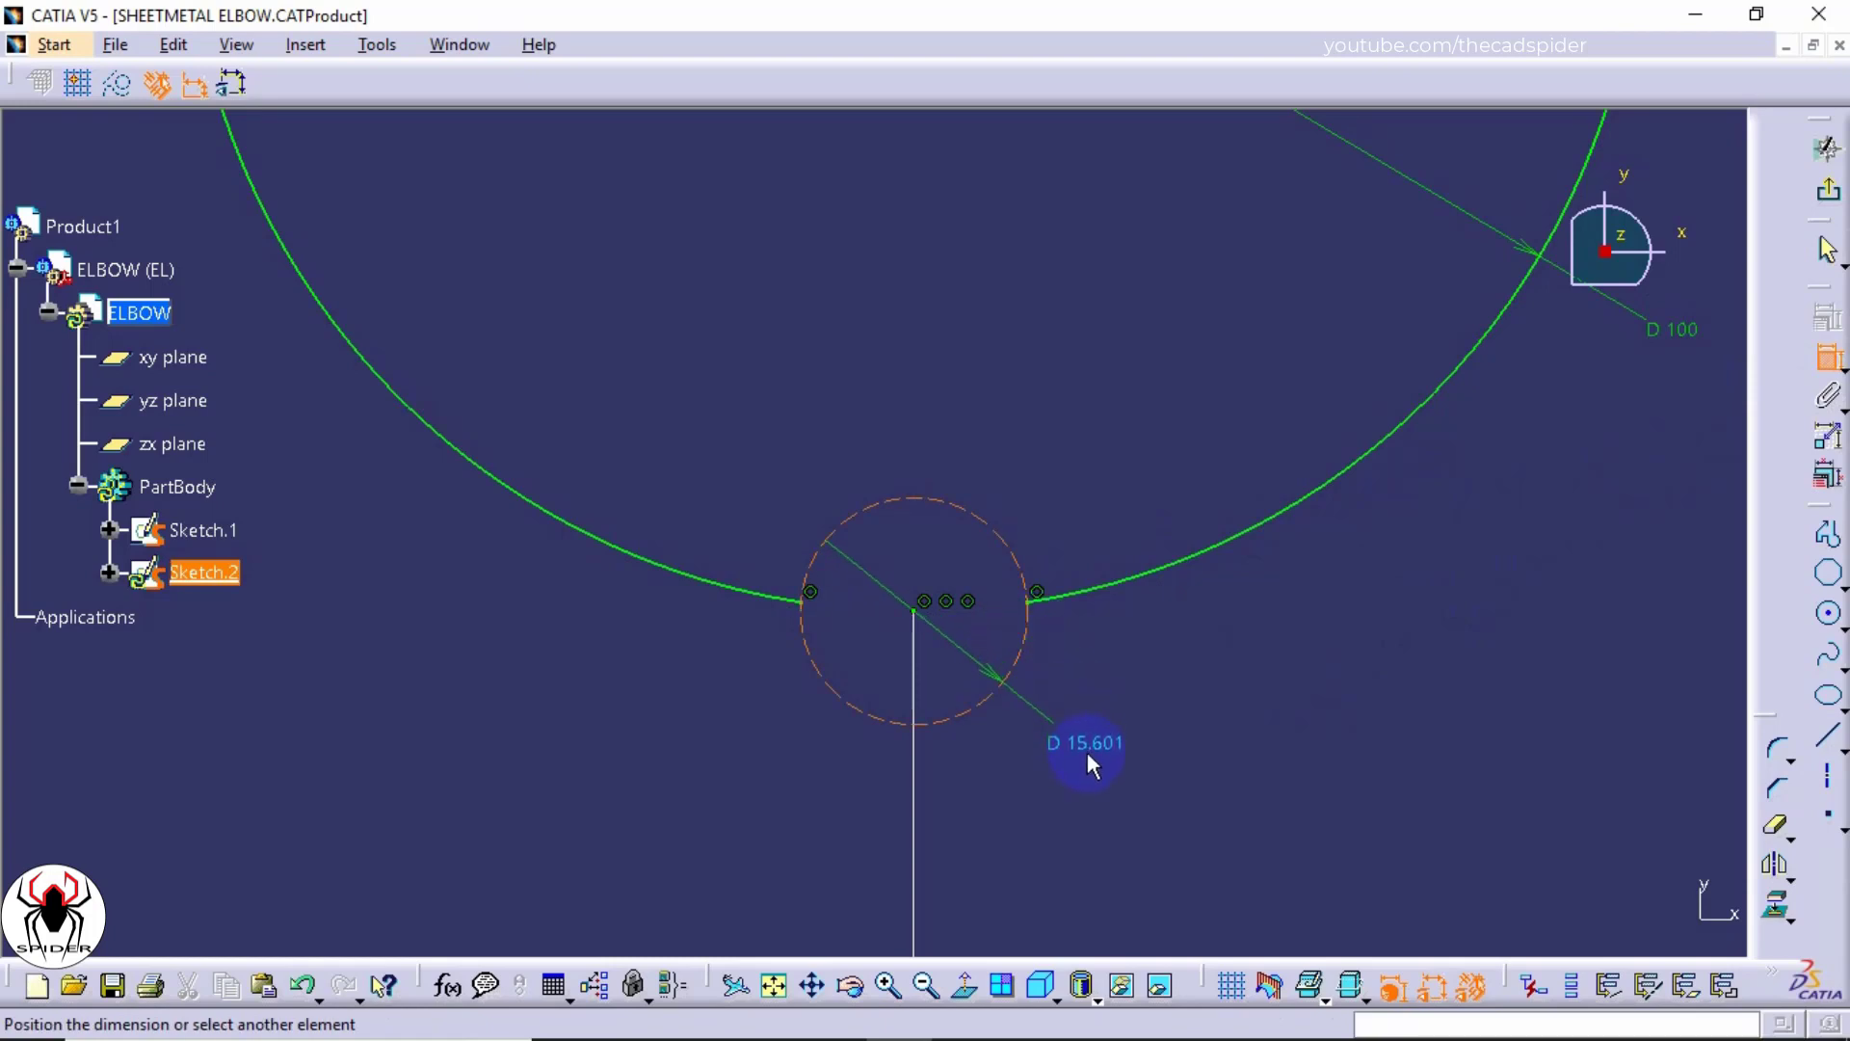
click(1085, 750)
click(1112, 756)
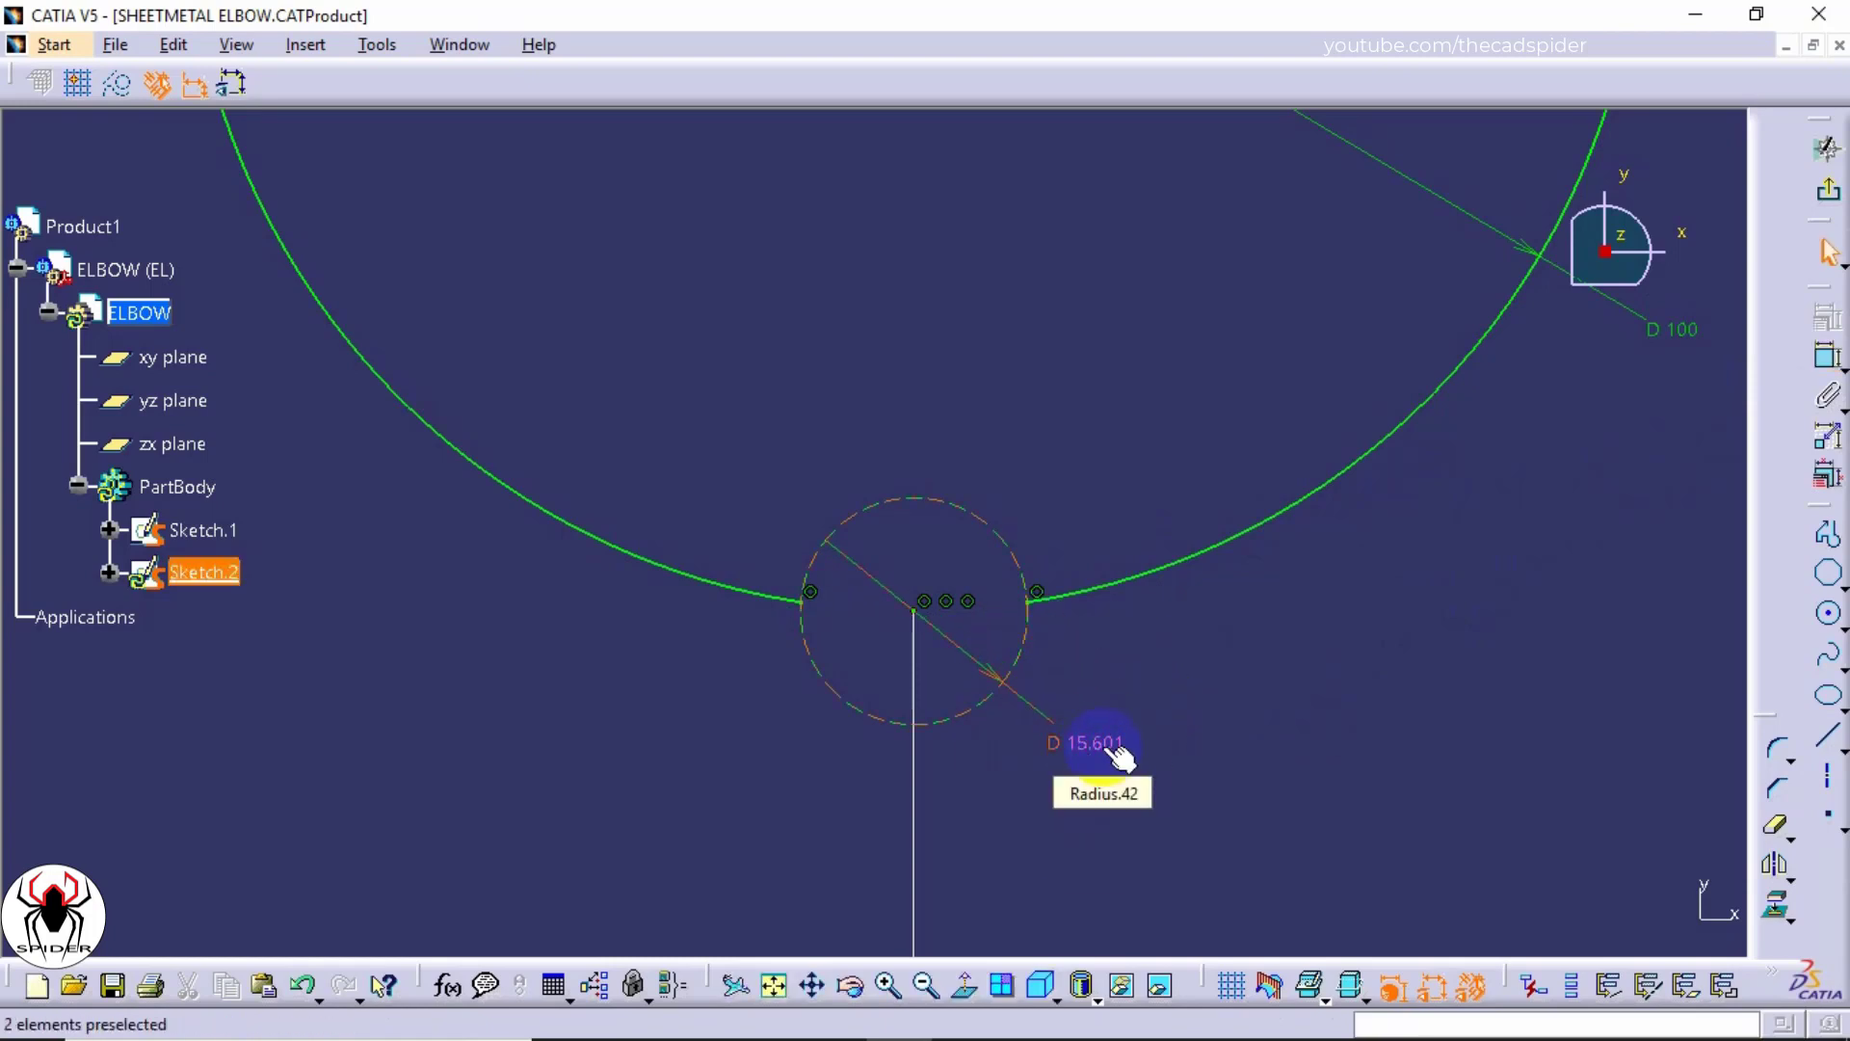
double_click(1094, 750)
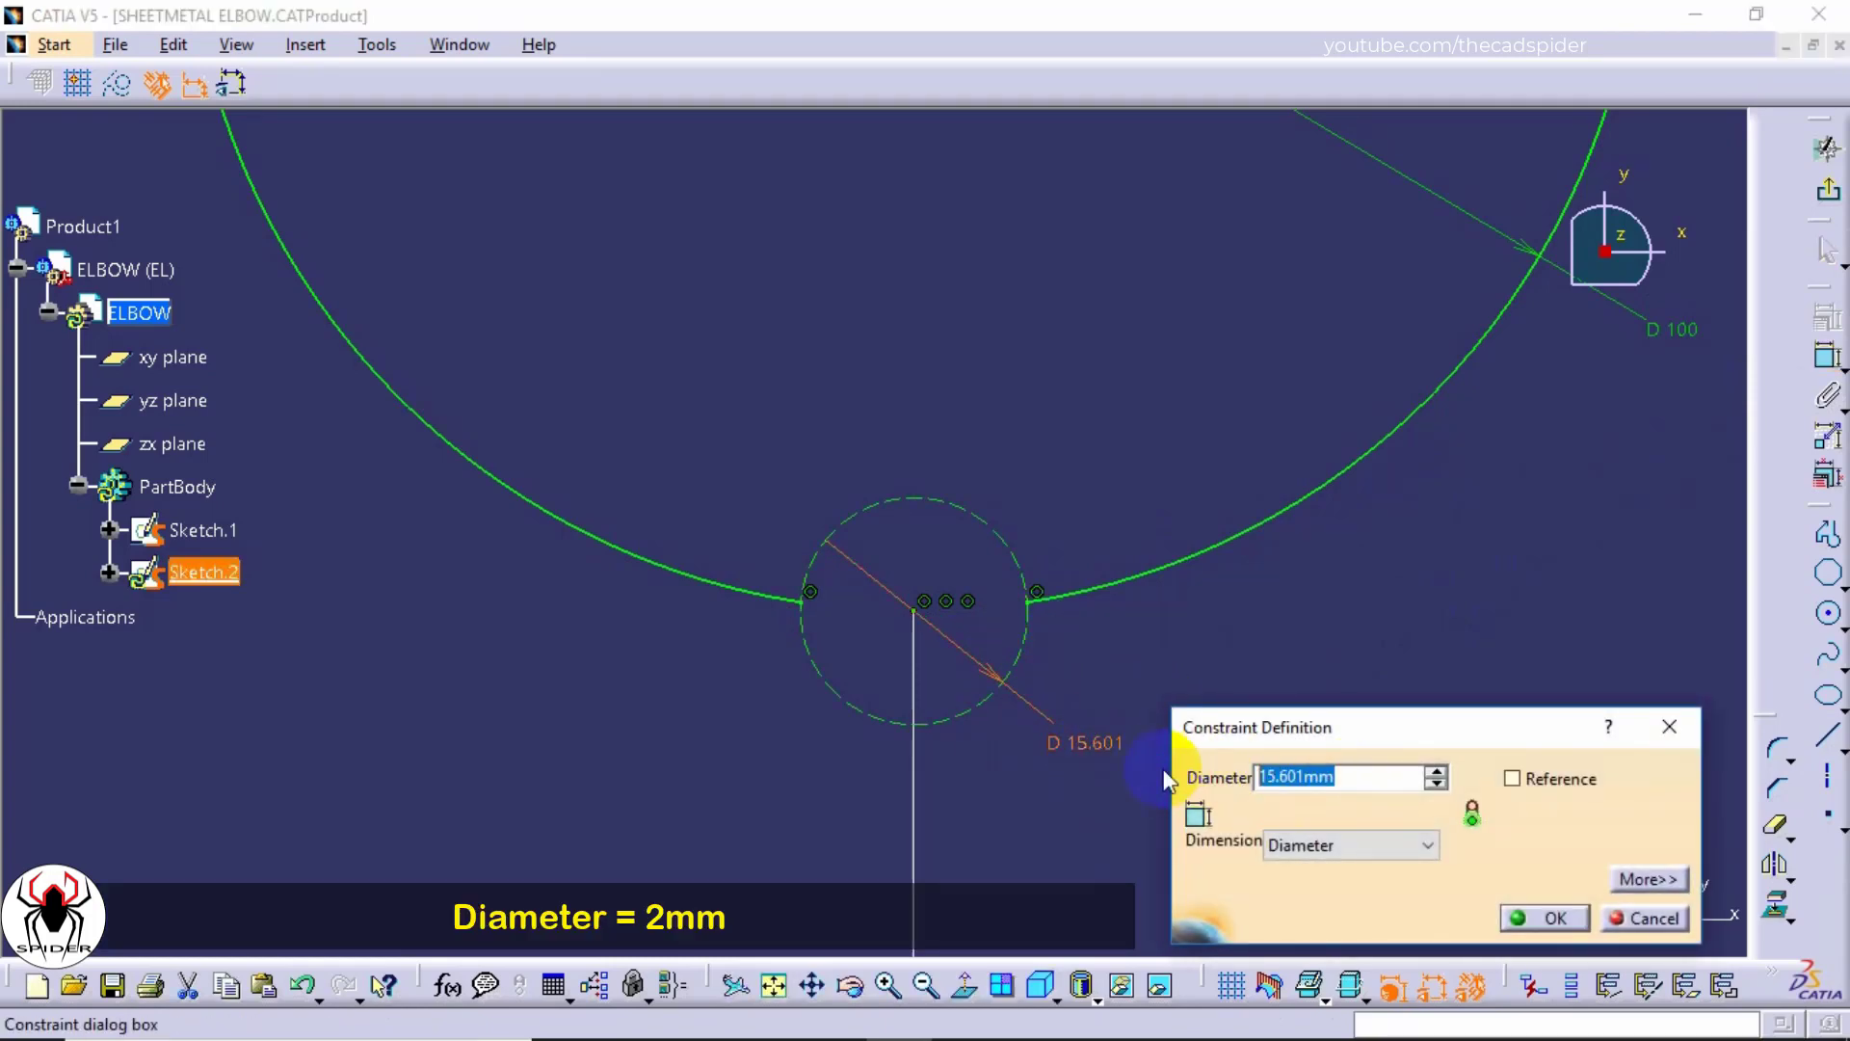
text(2)
key(Return)
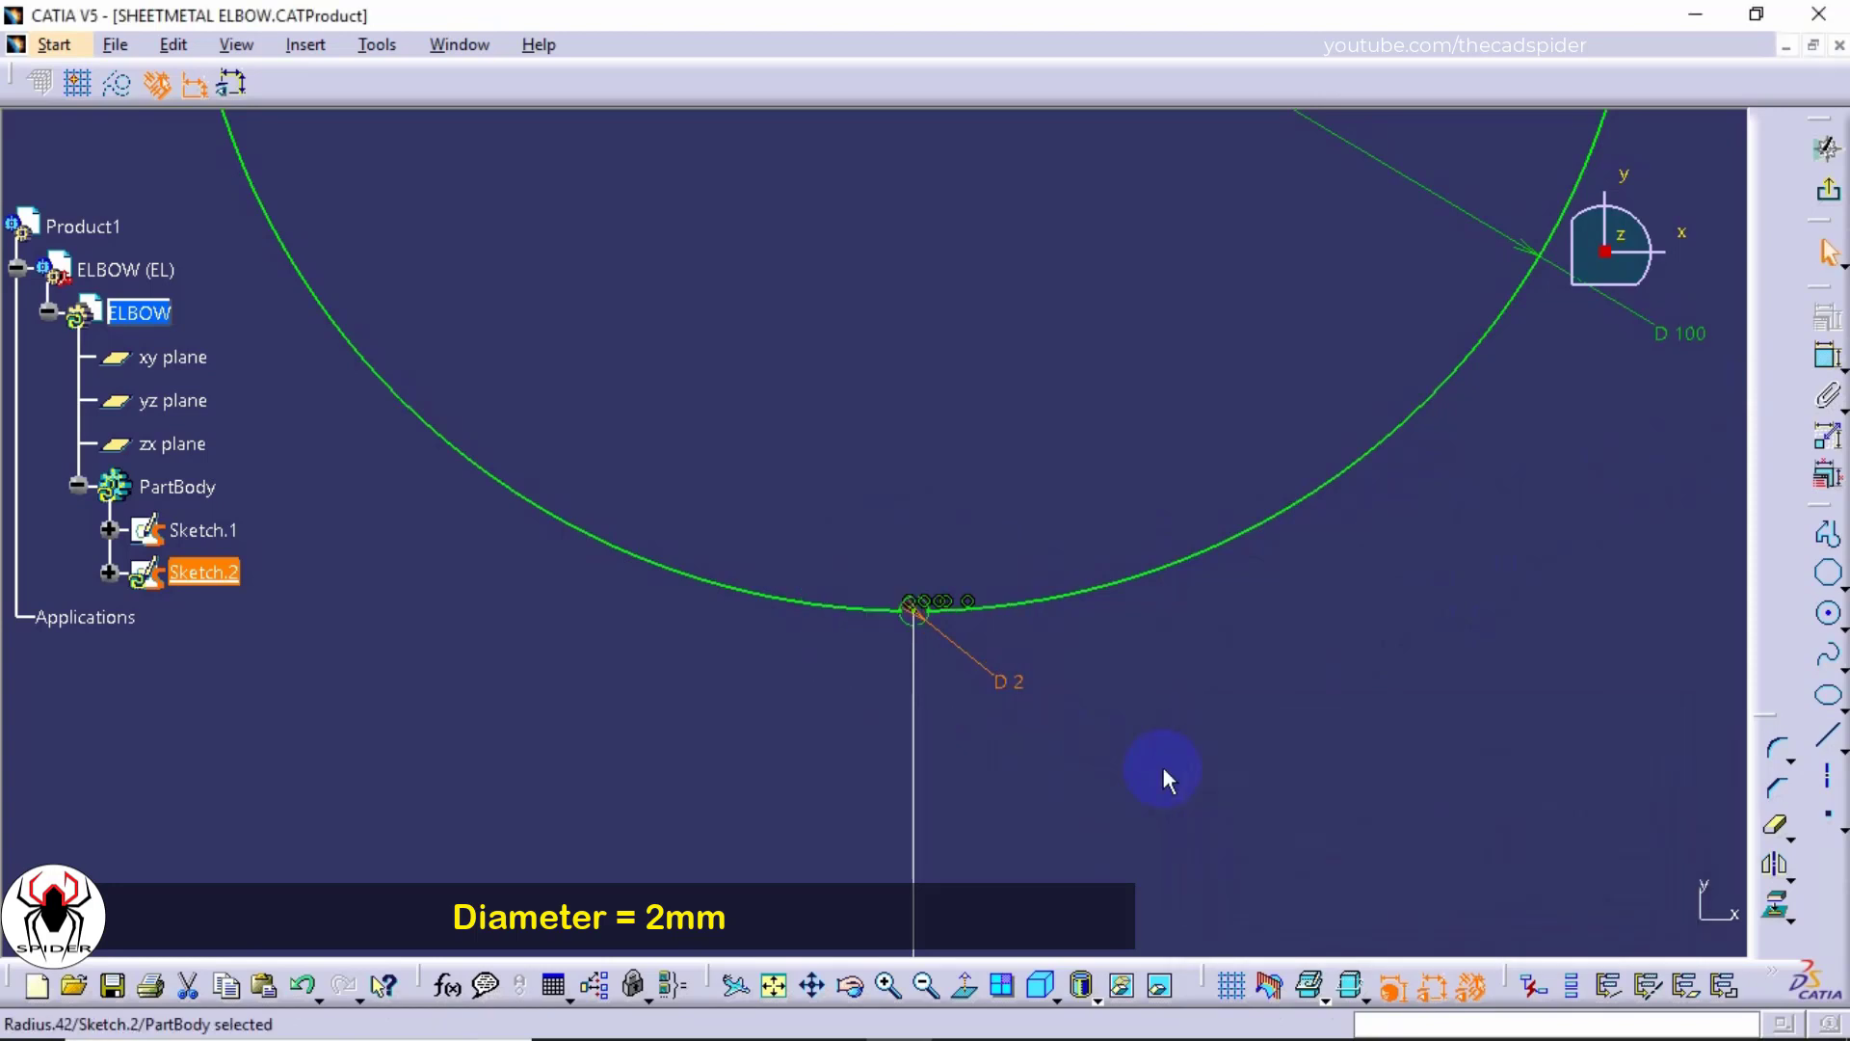
Step: Exit the slit circular profile sketch and switch to the Wireframe and Surface Design workbench
mouse_move(963, 665)
middle_down()
mouse_move(929, 652)
mouse_move(908, 471)
middle_up()
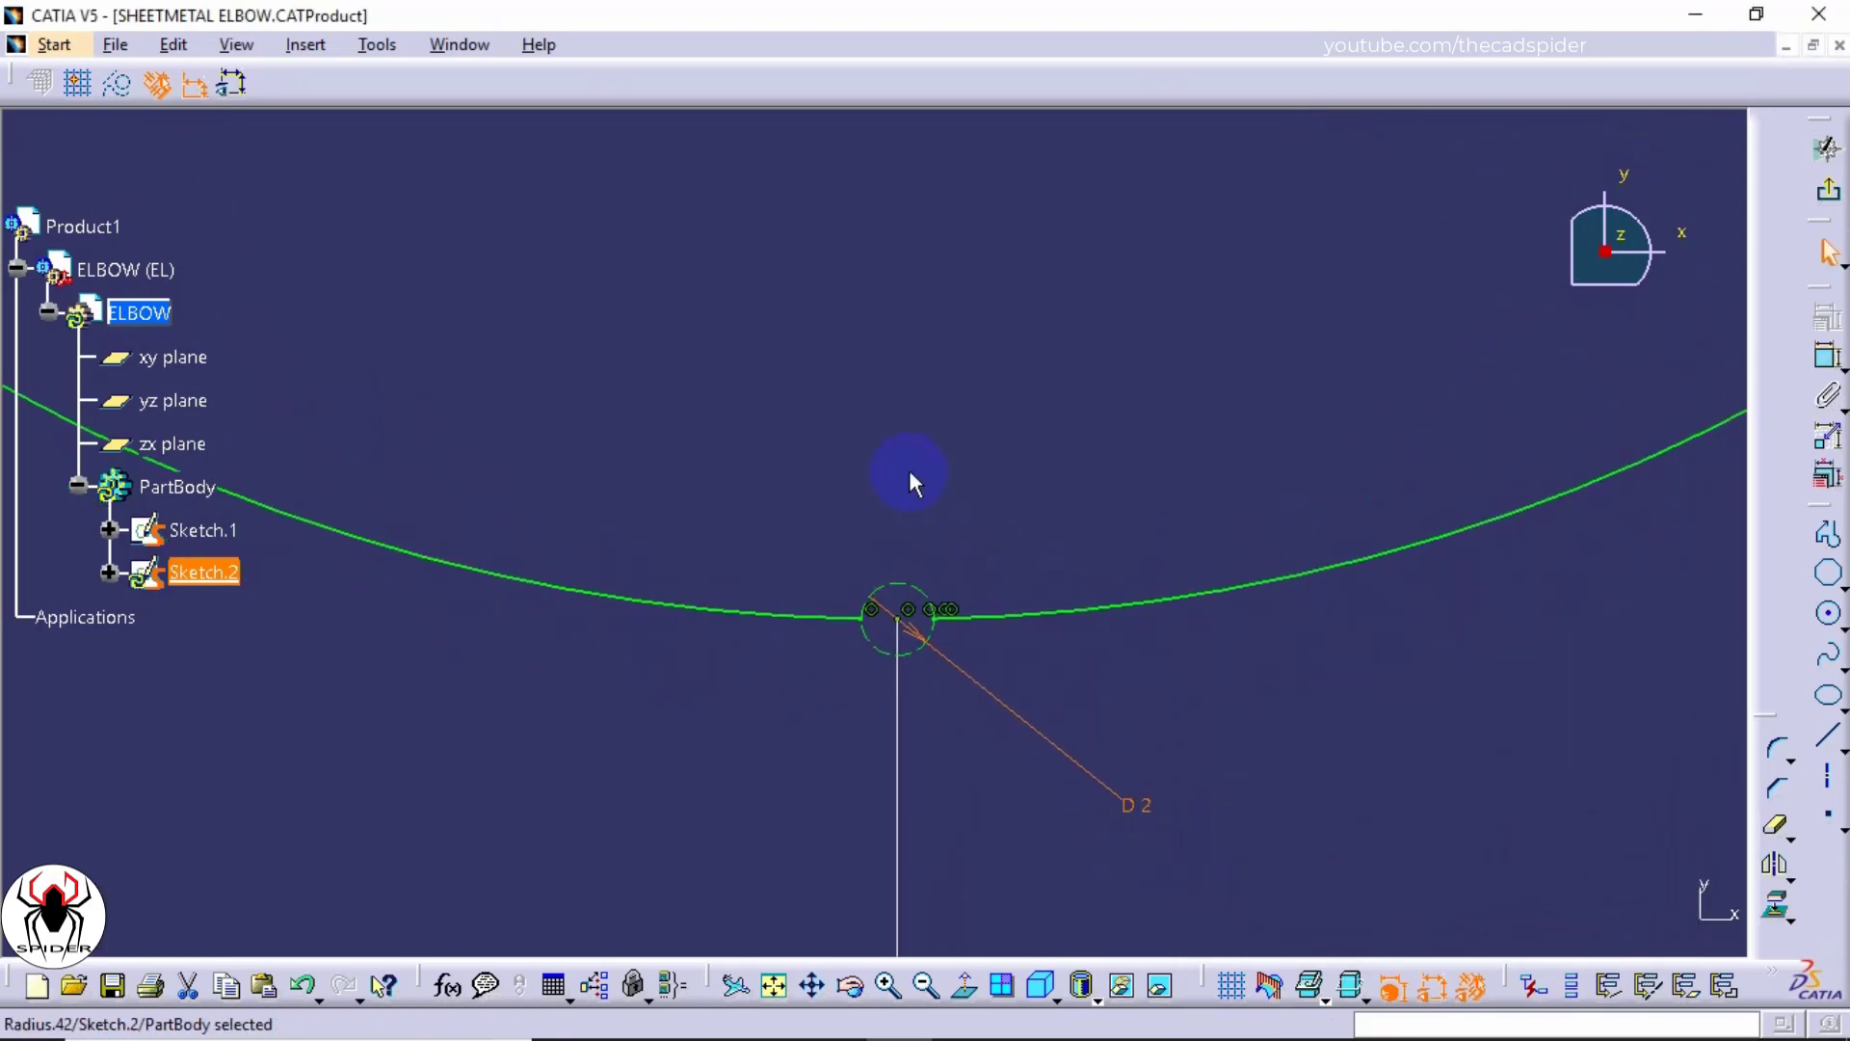
click(1833, 204)
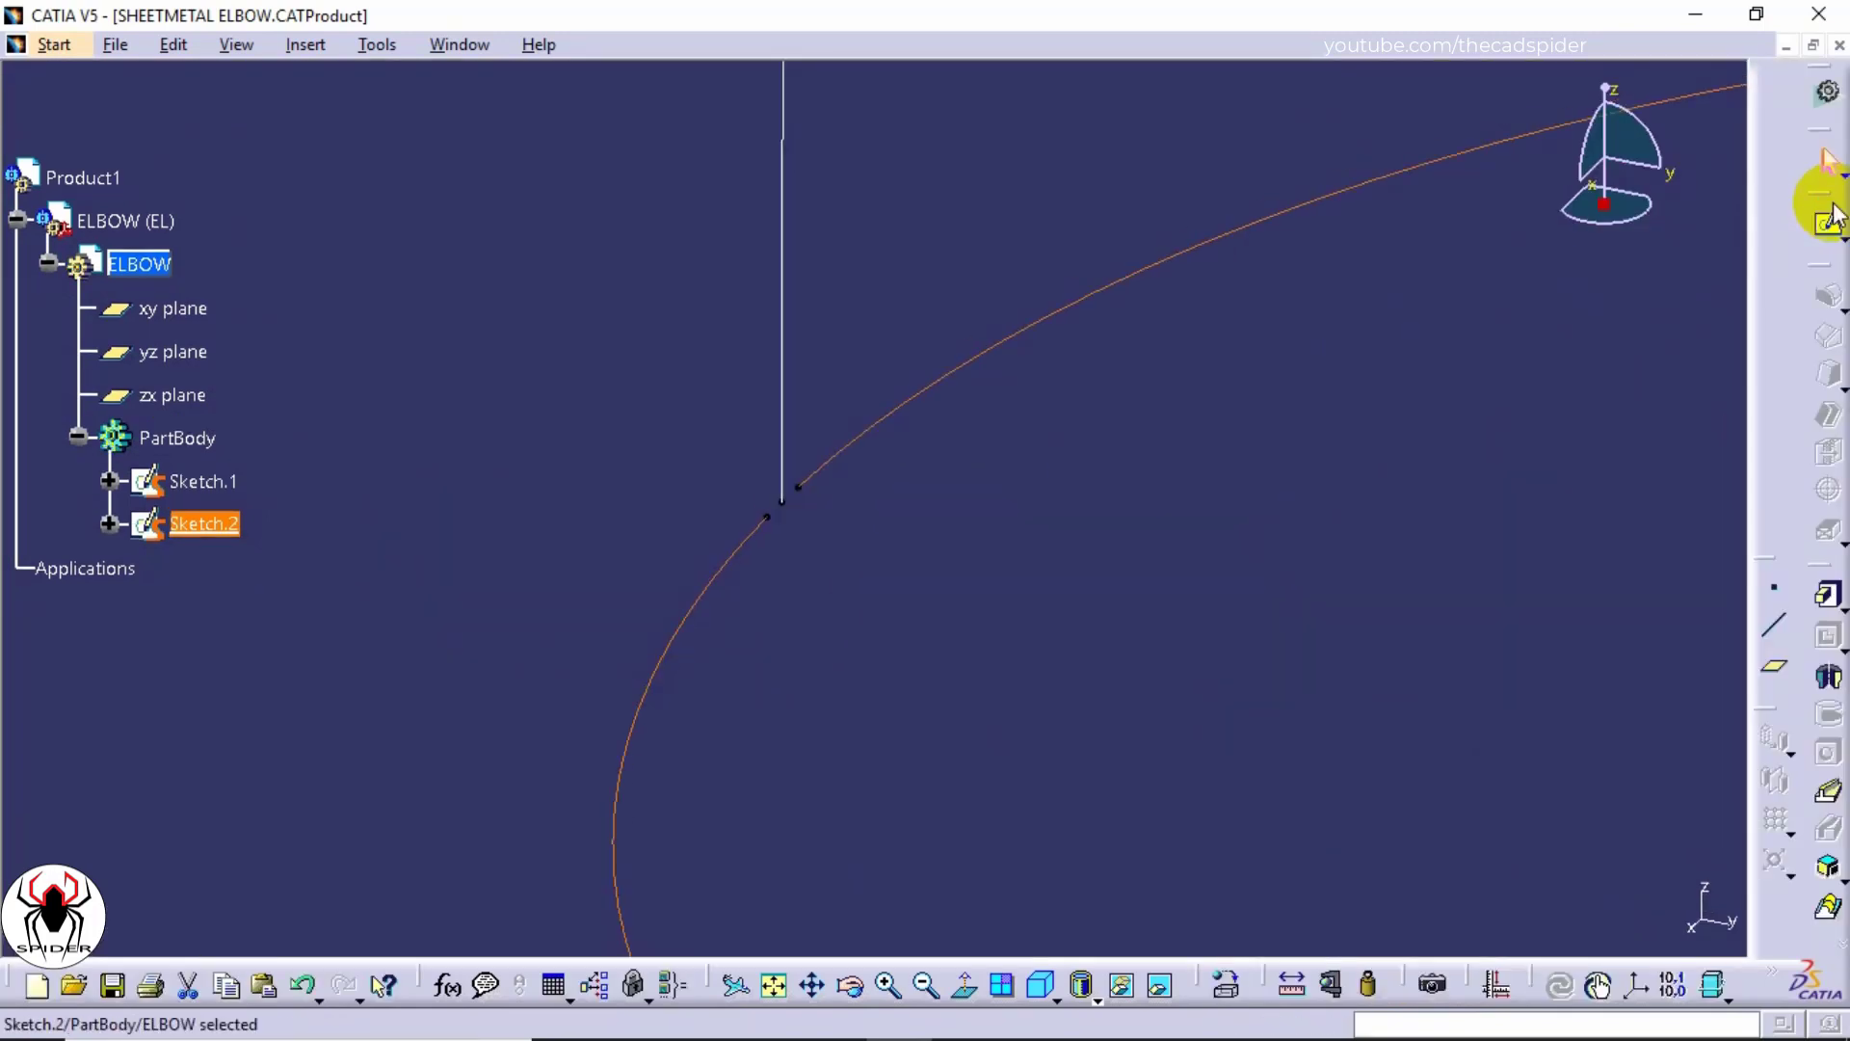
click(793, 514)
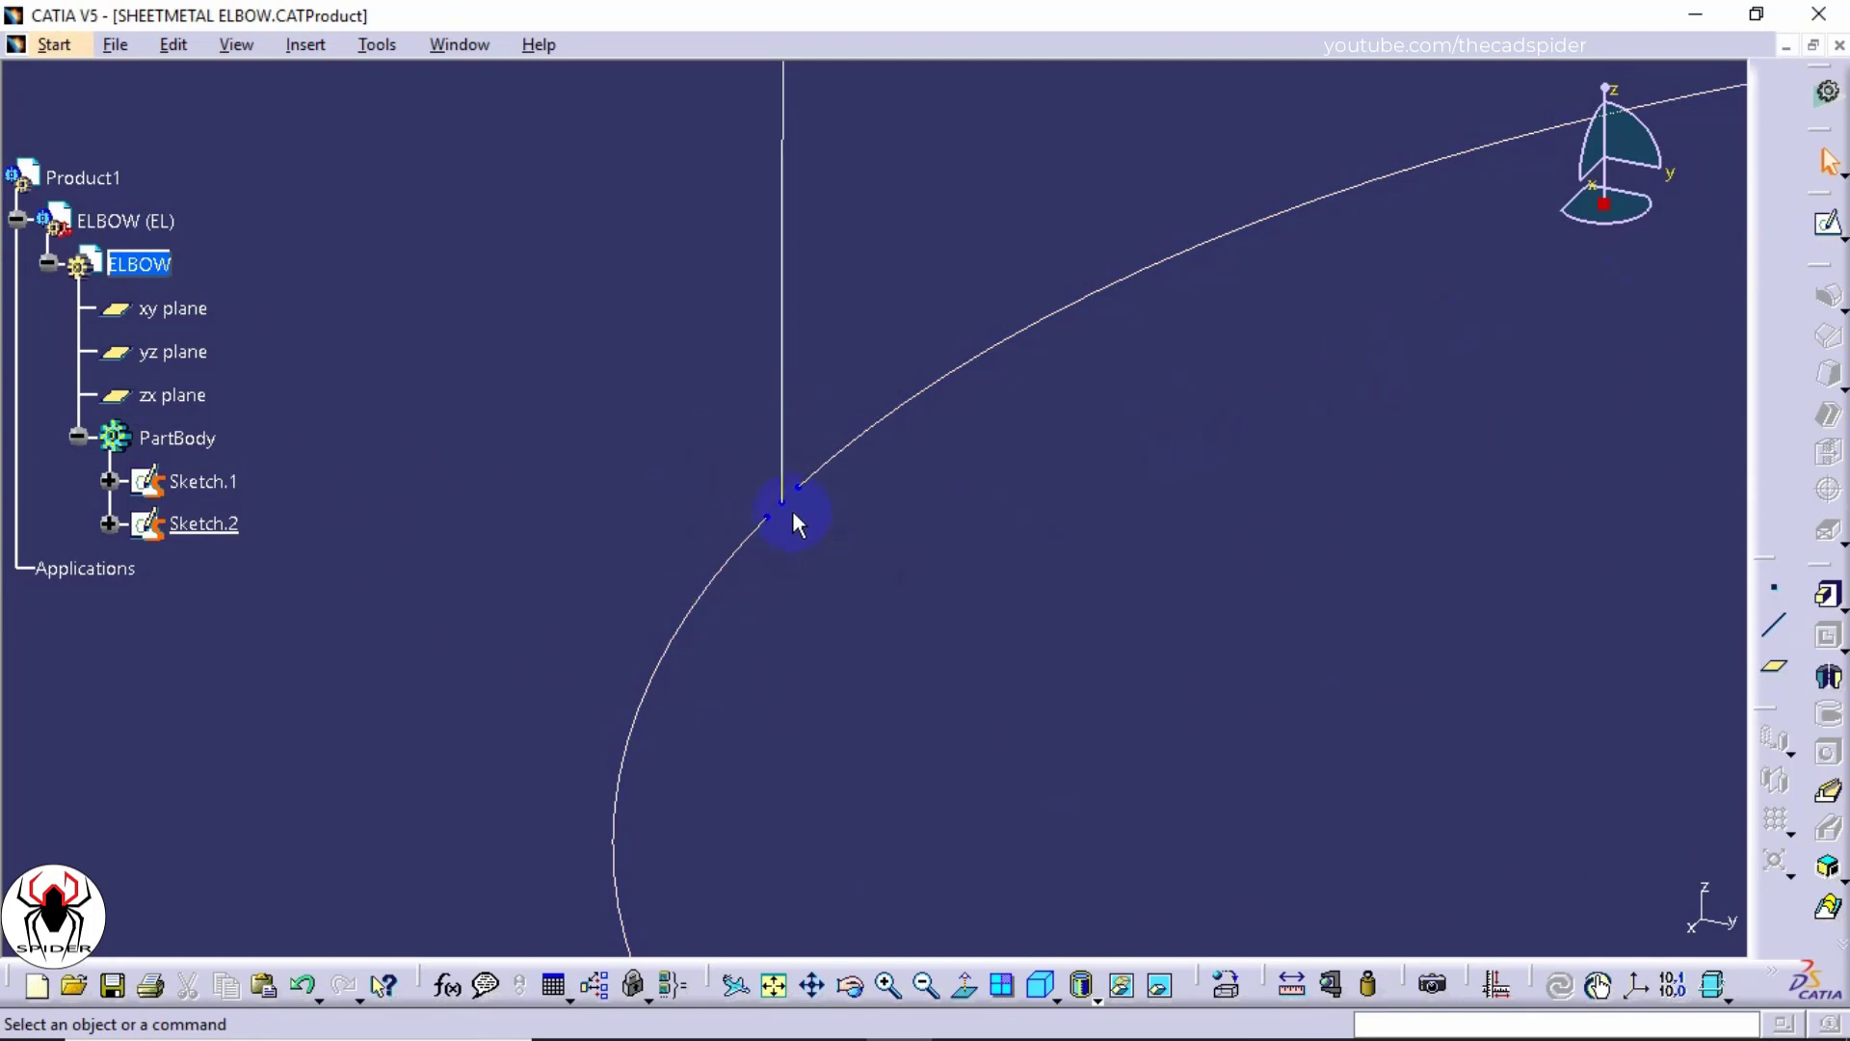
mouse_move(792, 510)
middle_down()
mouse_move(797, 610)
mouse_move(723, 975)
middle_up()
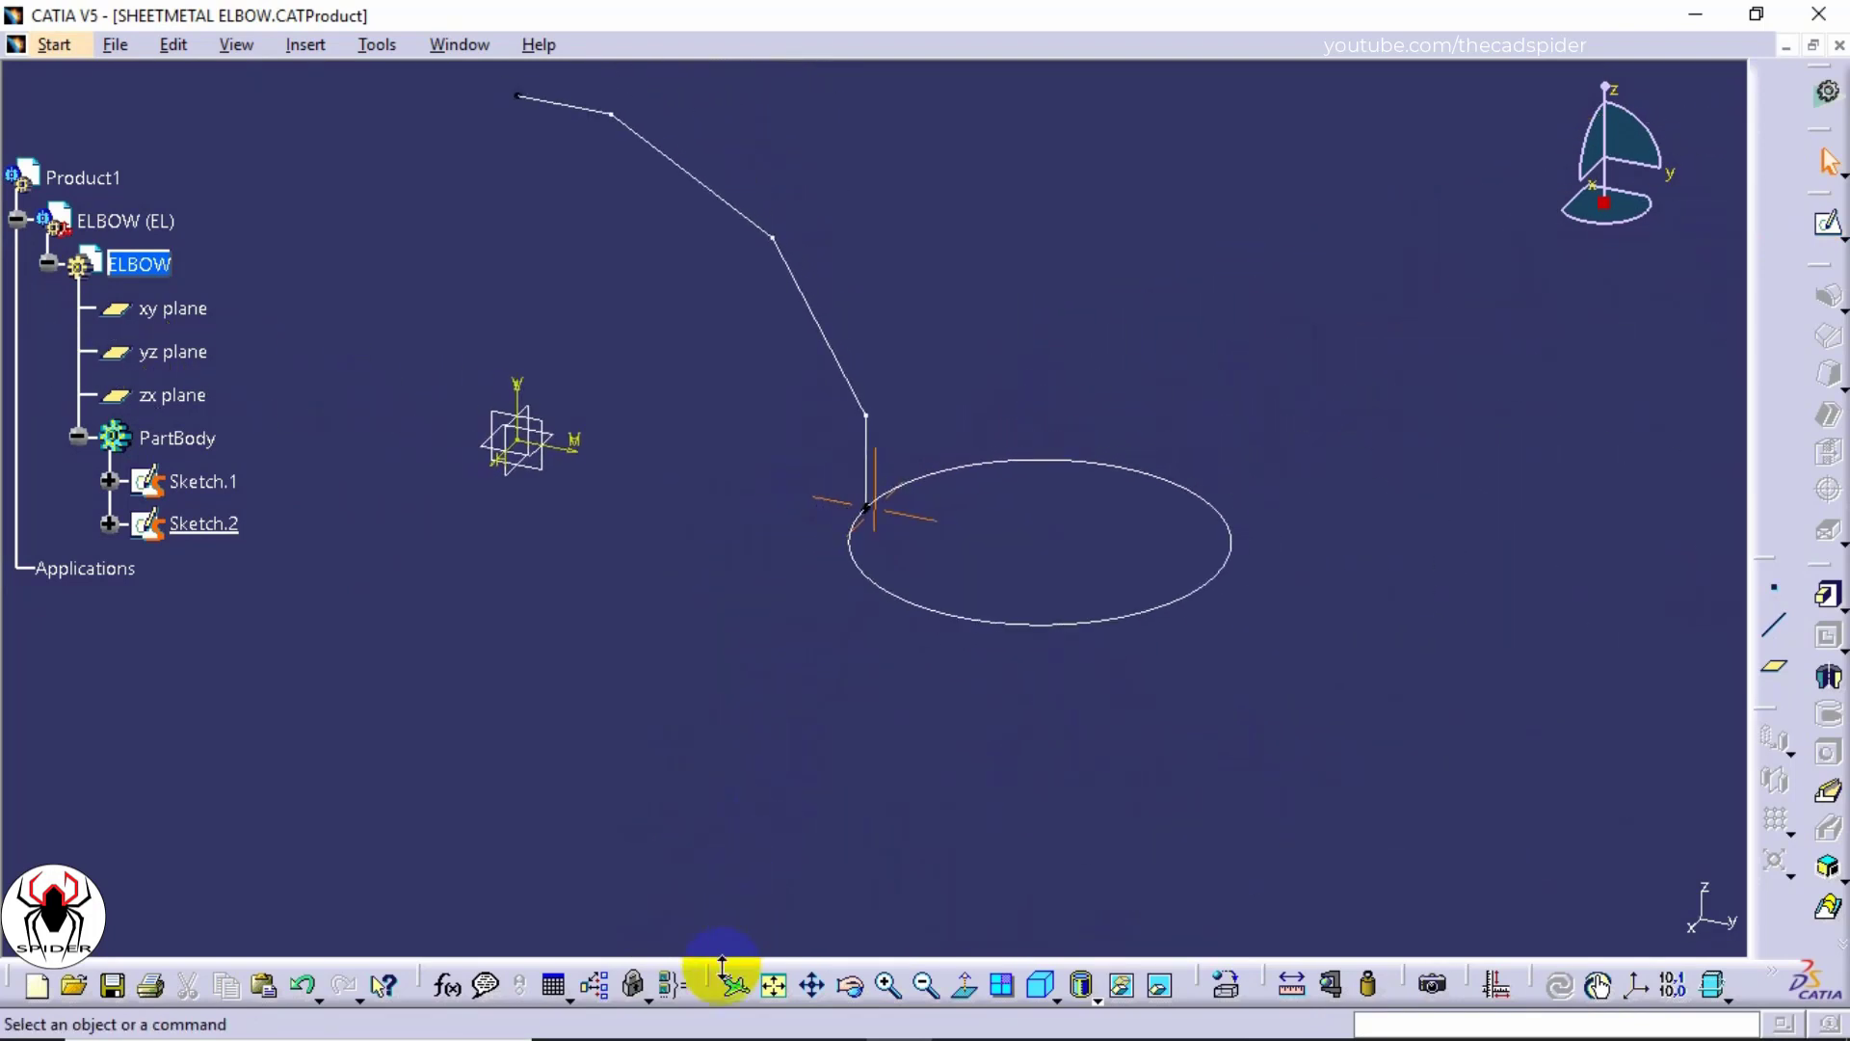
mouse_move(639, 462)
middle_down()
mouse_move(714, 719)
mouse_move(771, 650)
middle_up()
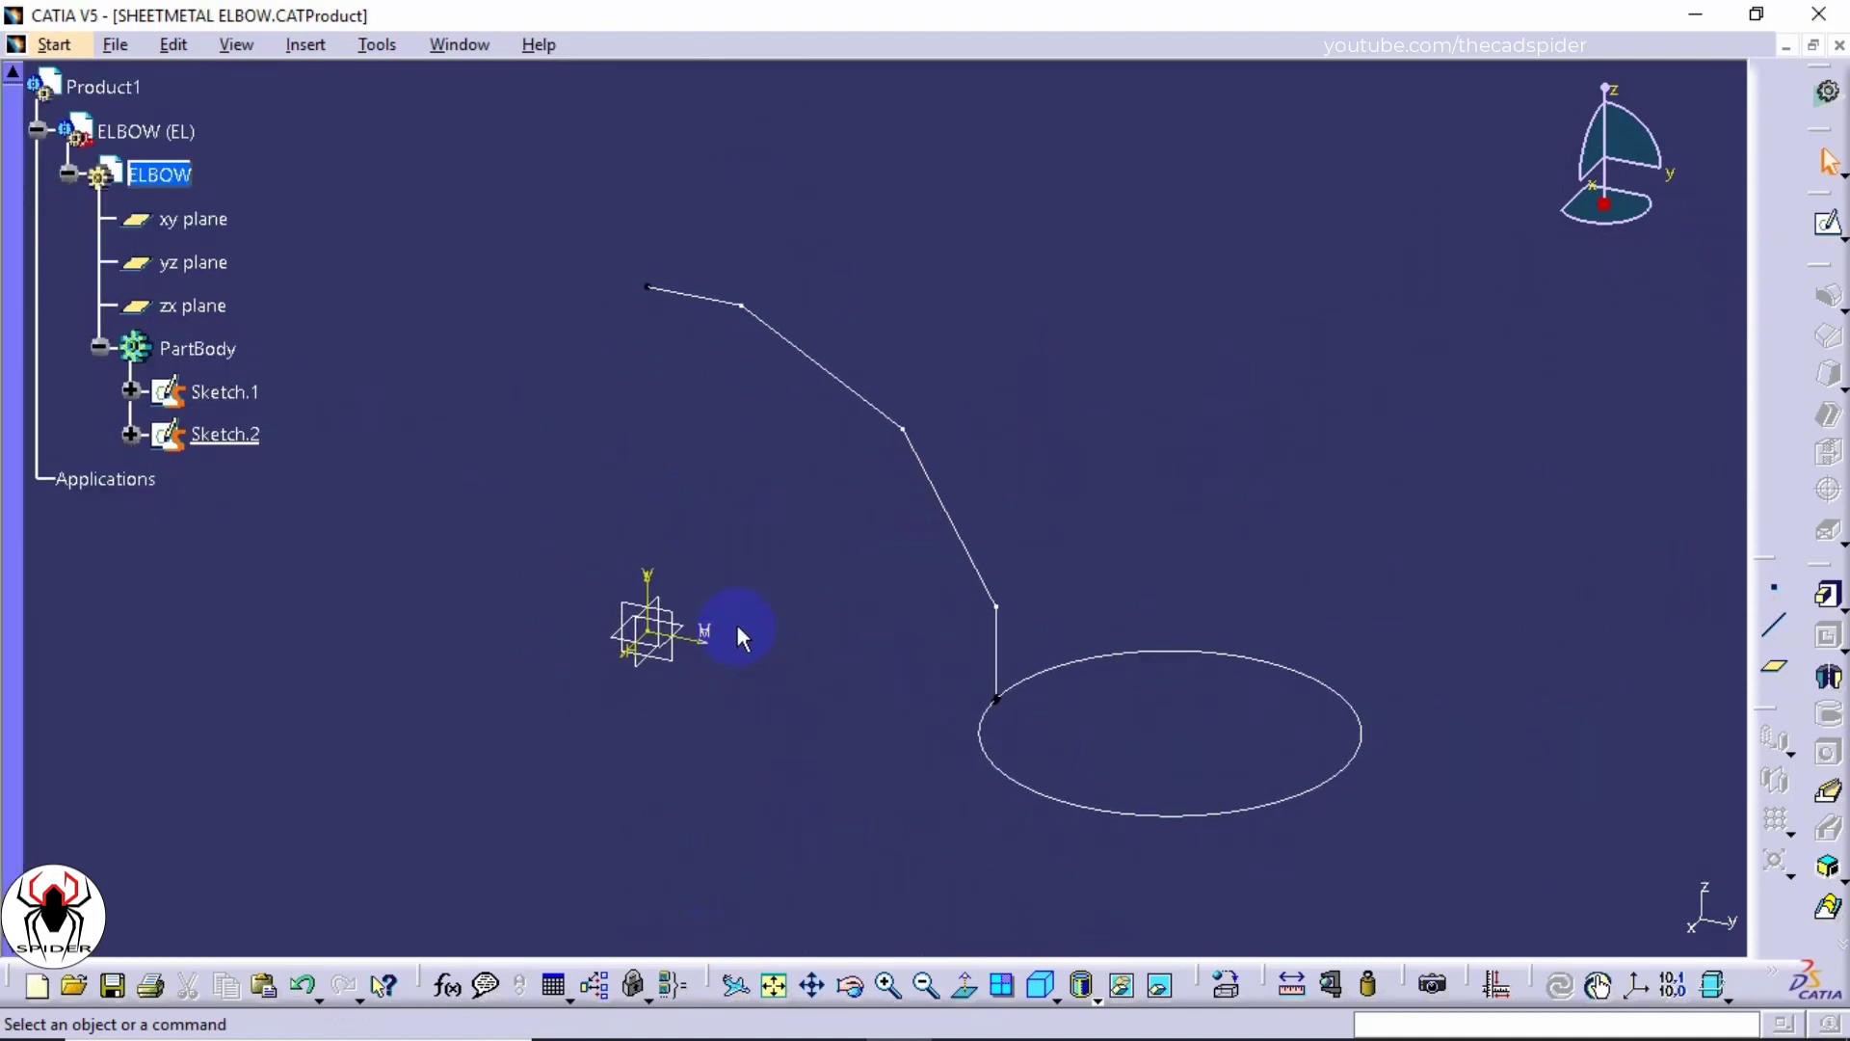
click(48, 45)
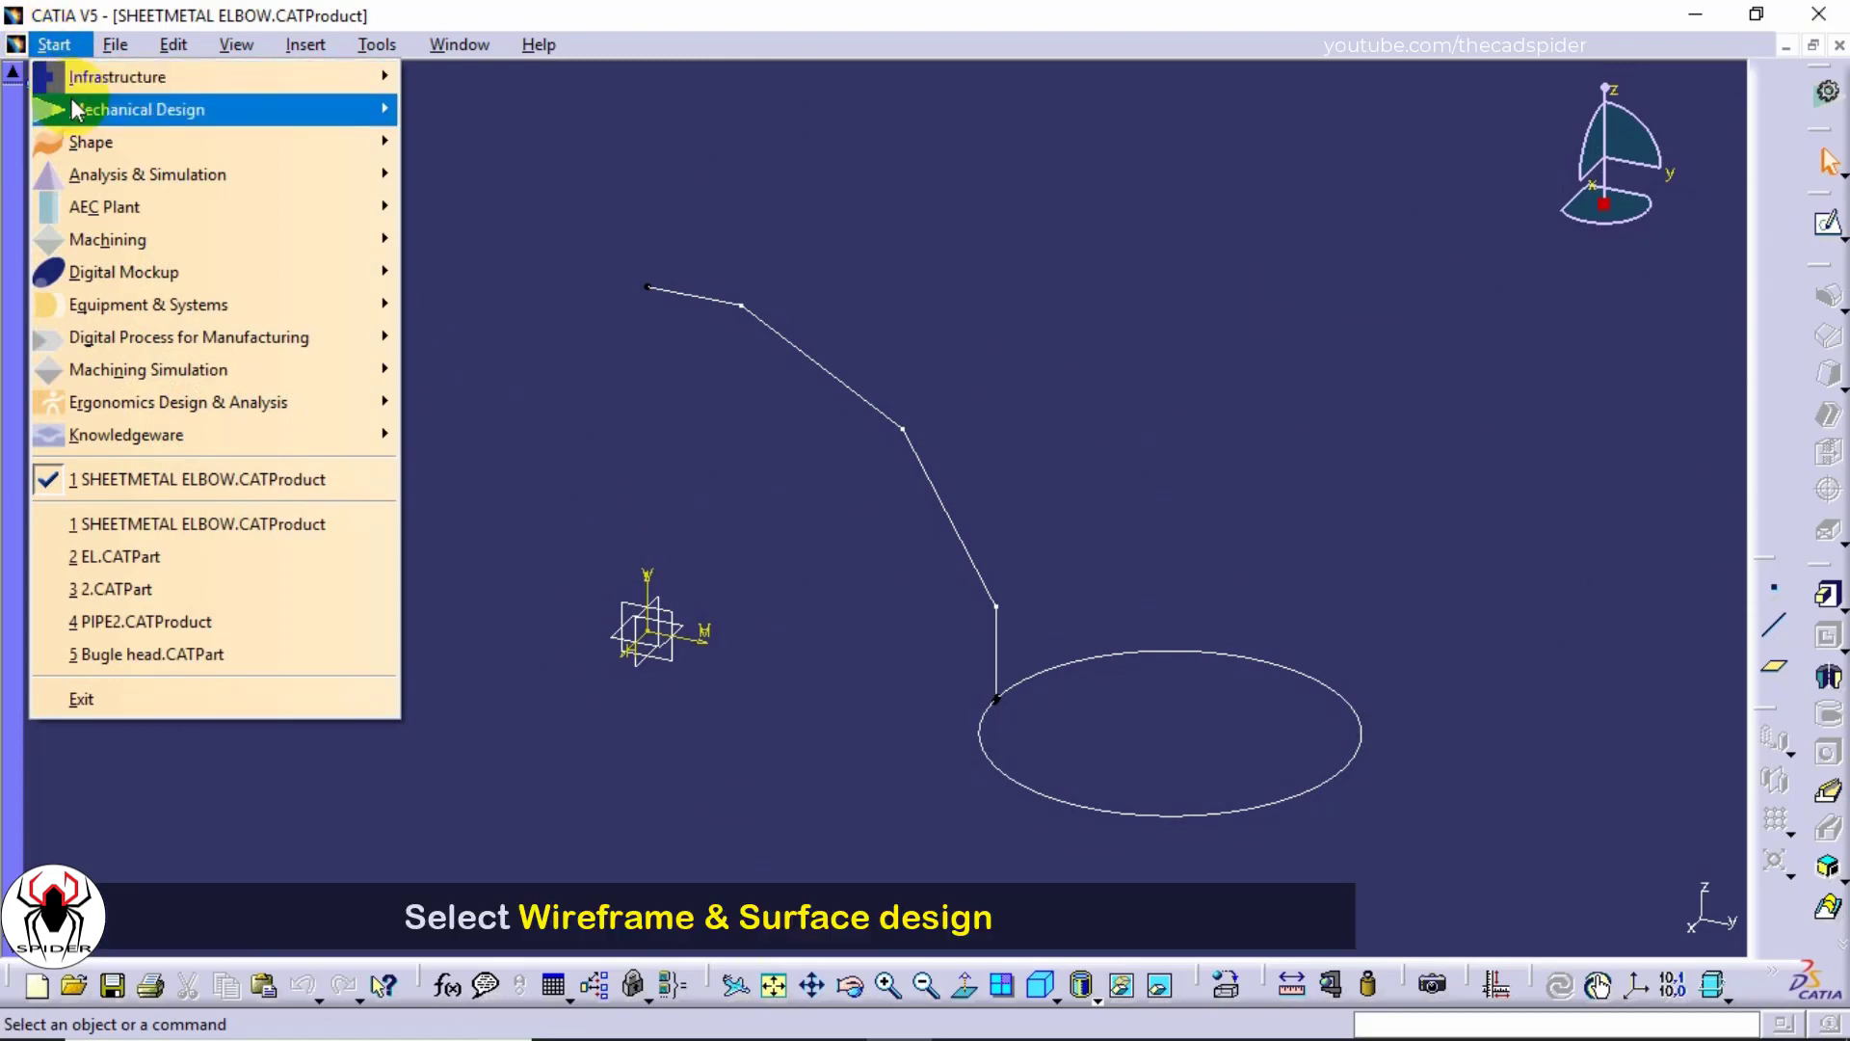
mouse_move(359, 109)
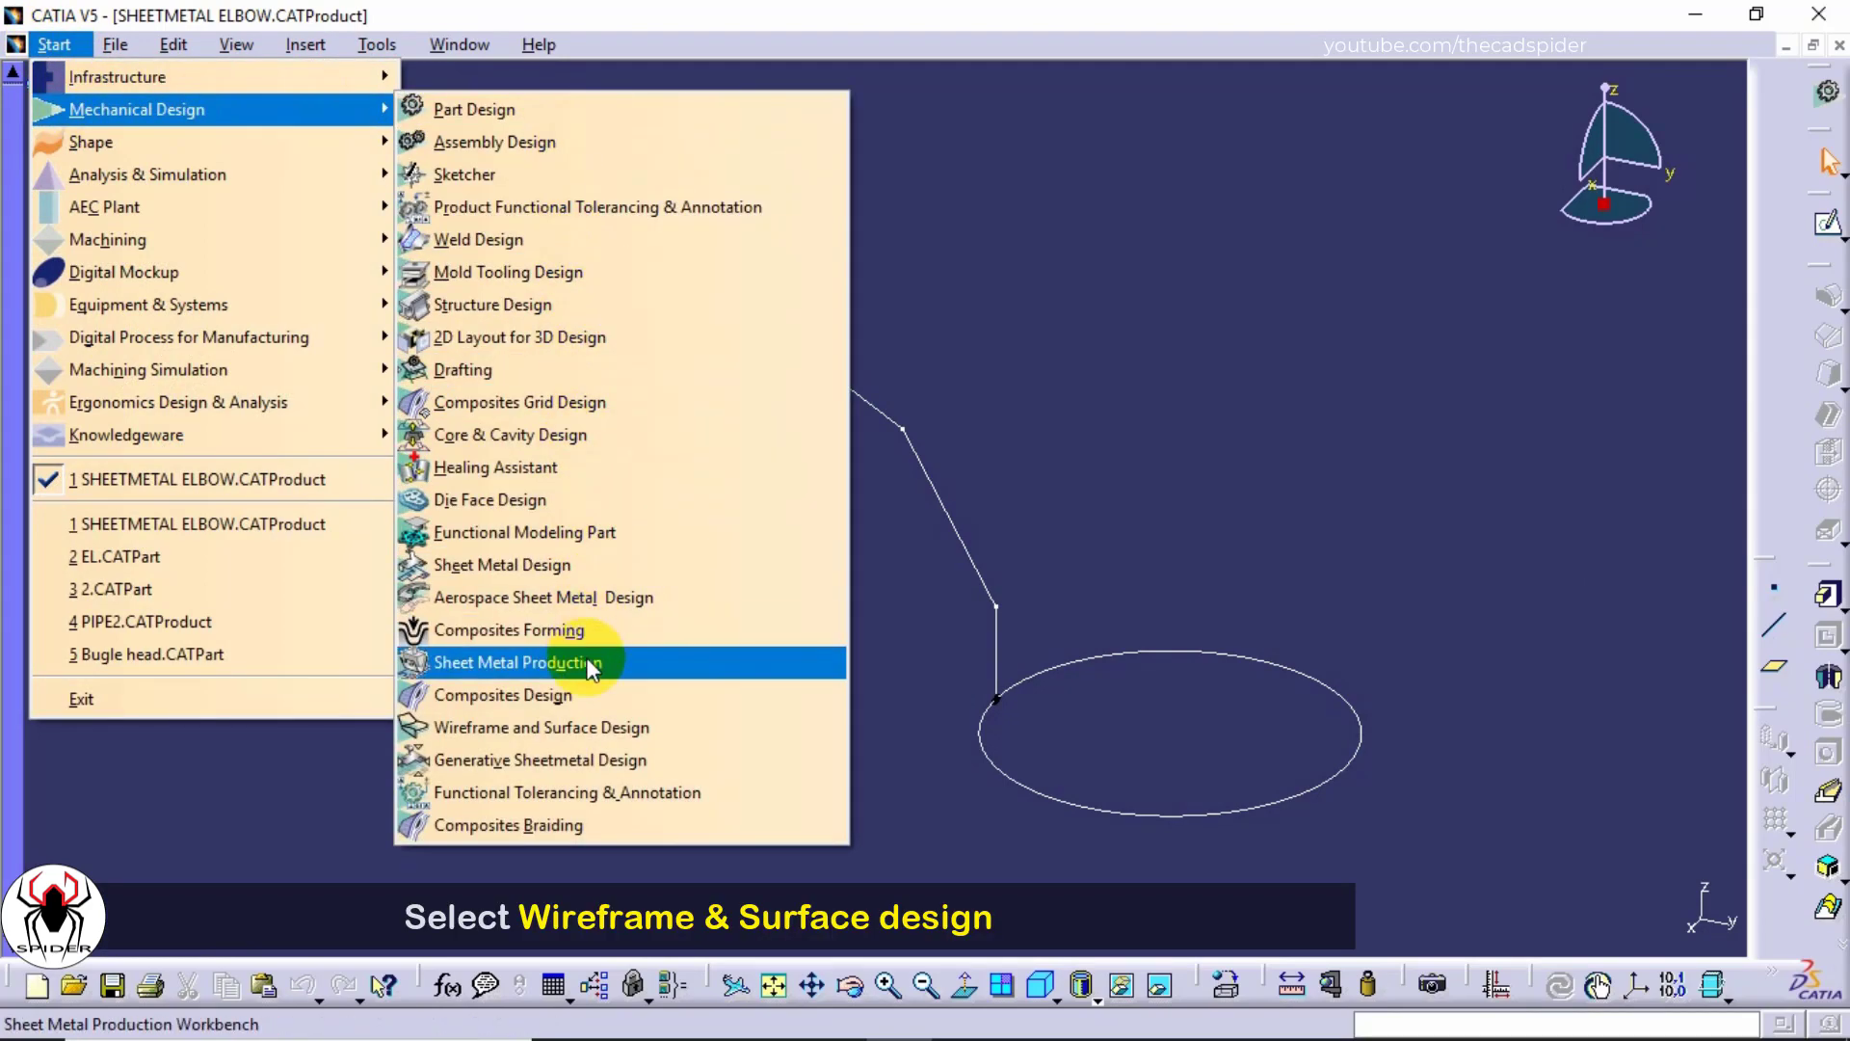
click(603, 730)
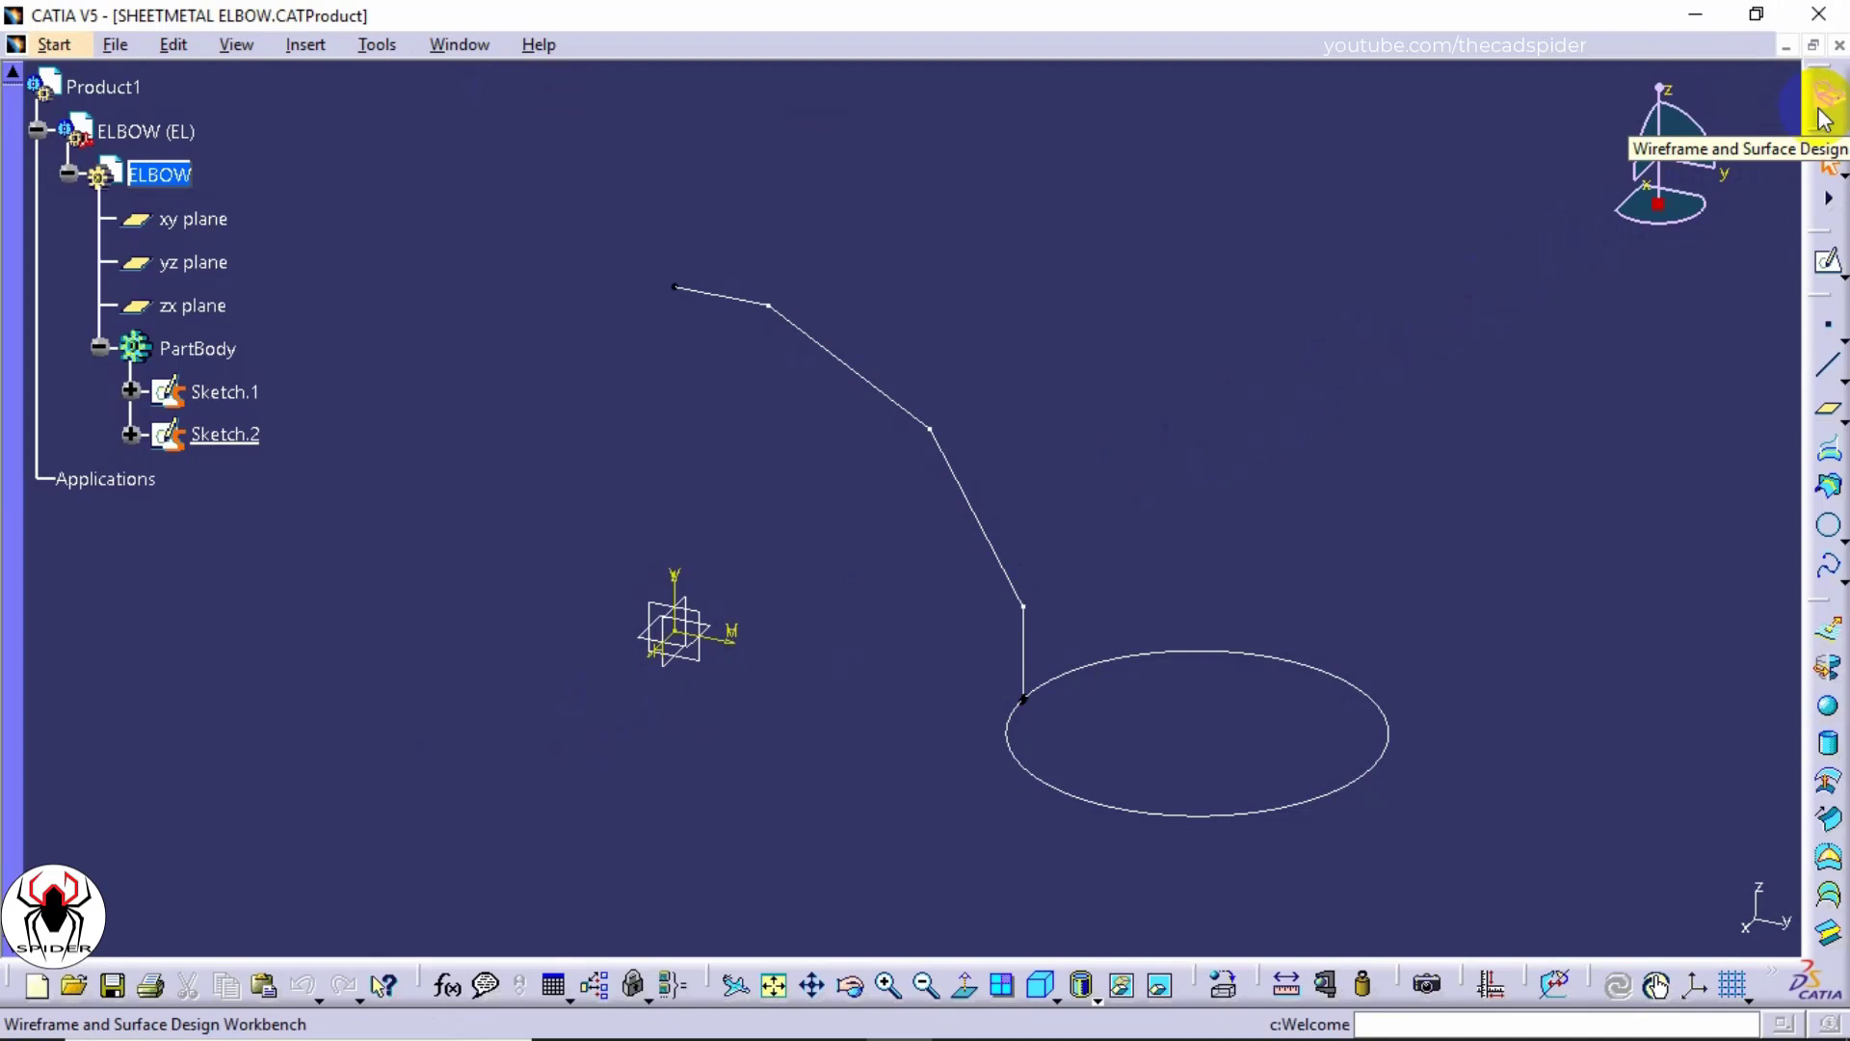
Step: Create an explicit swept surface with subtype With reference surface, using Sketch.2 as profile and Sketch.1 as guide curve
click(324, 45)
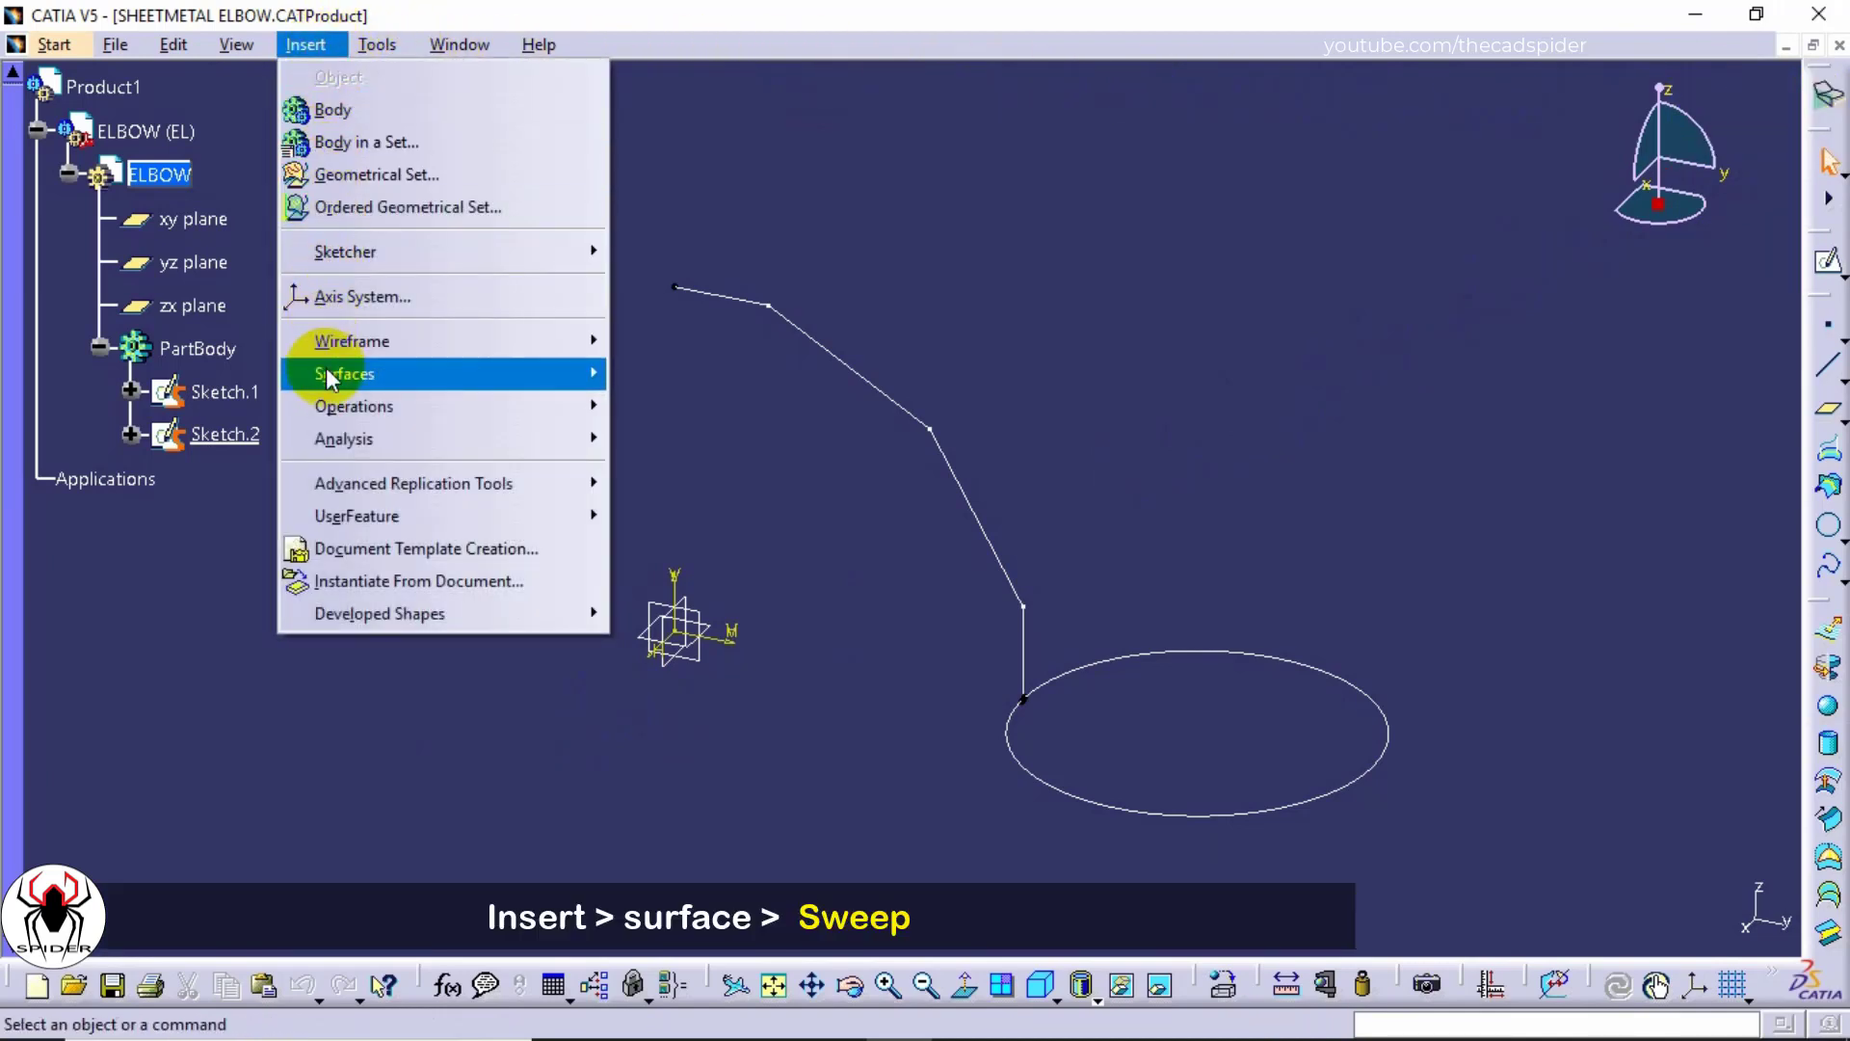
mouse_move(403, 375)
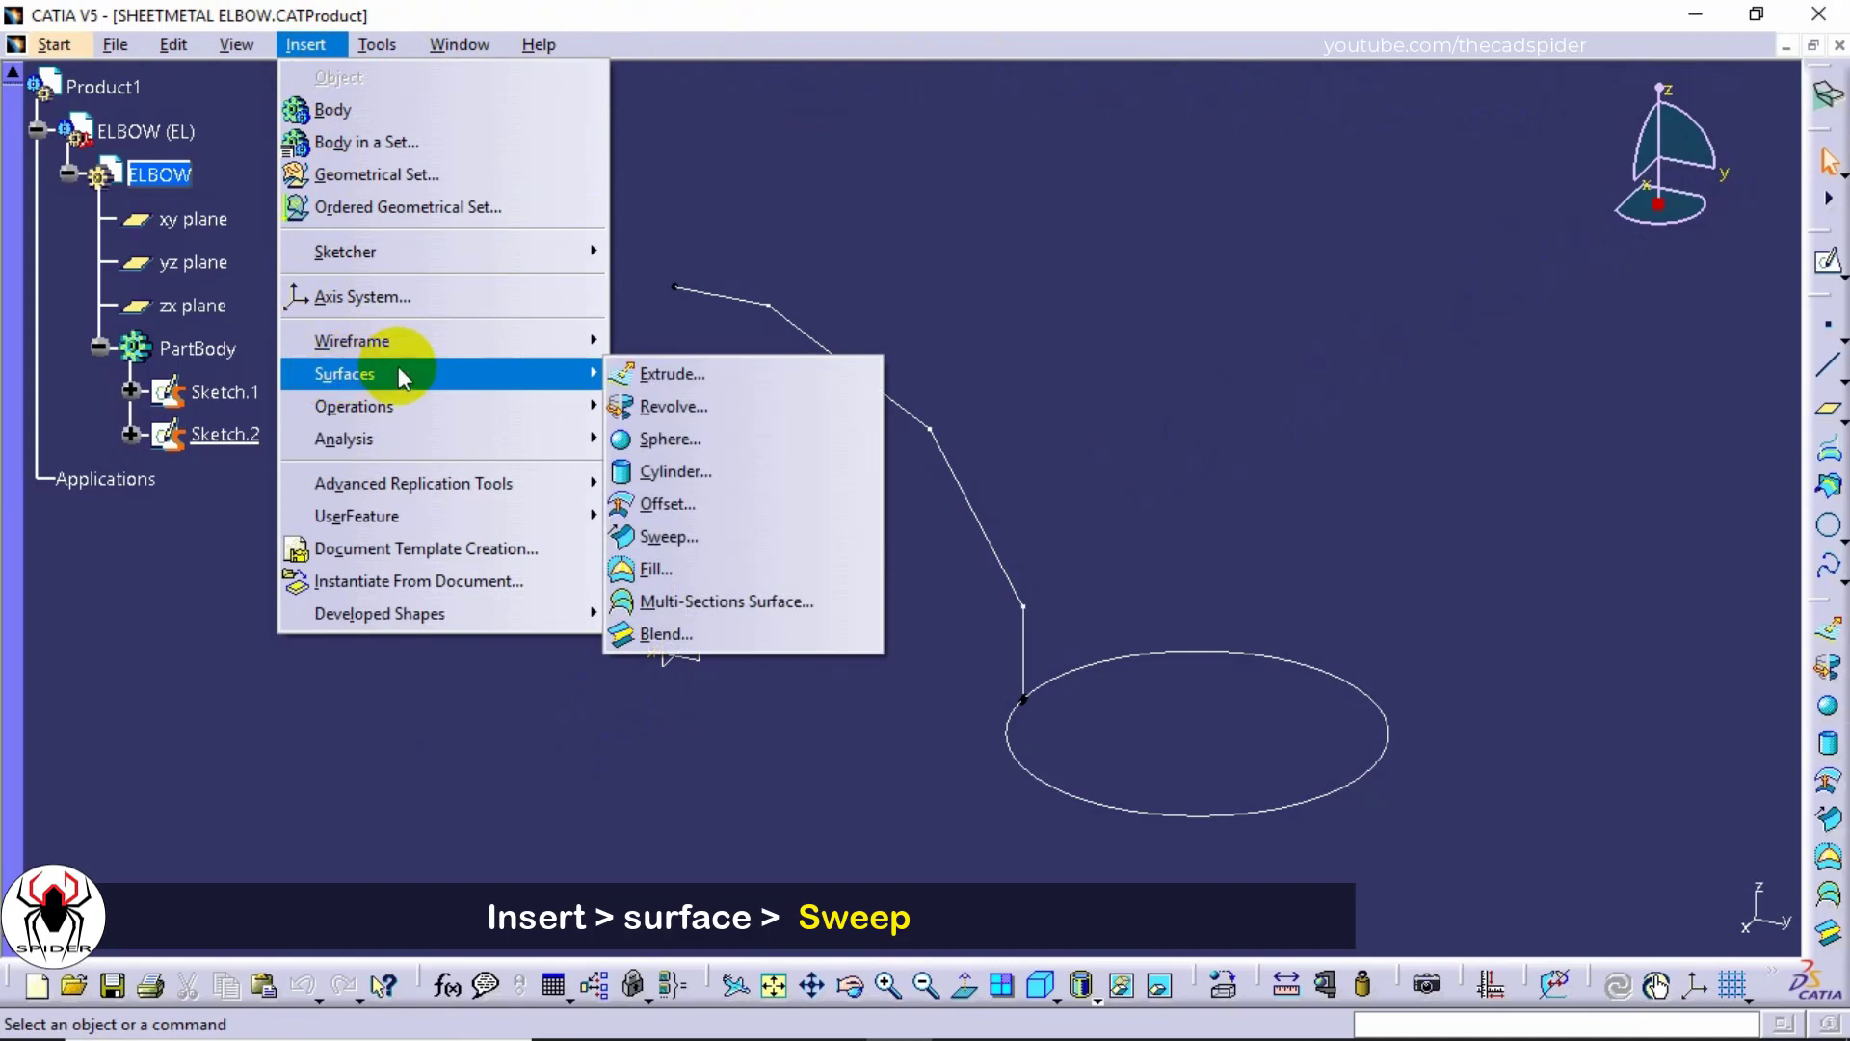
click(765, 535)
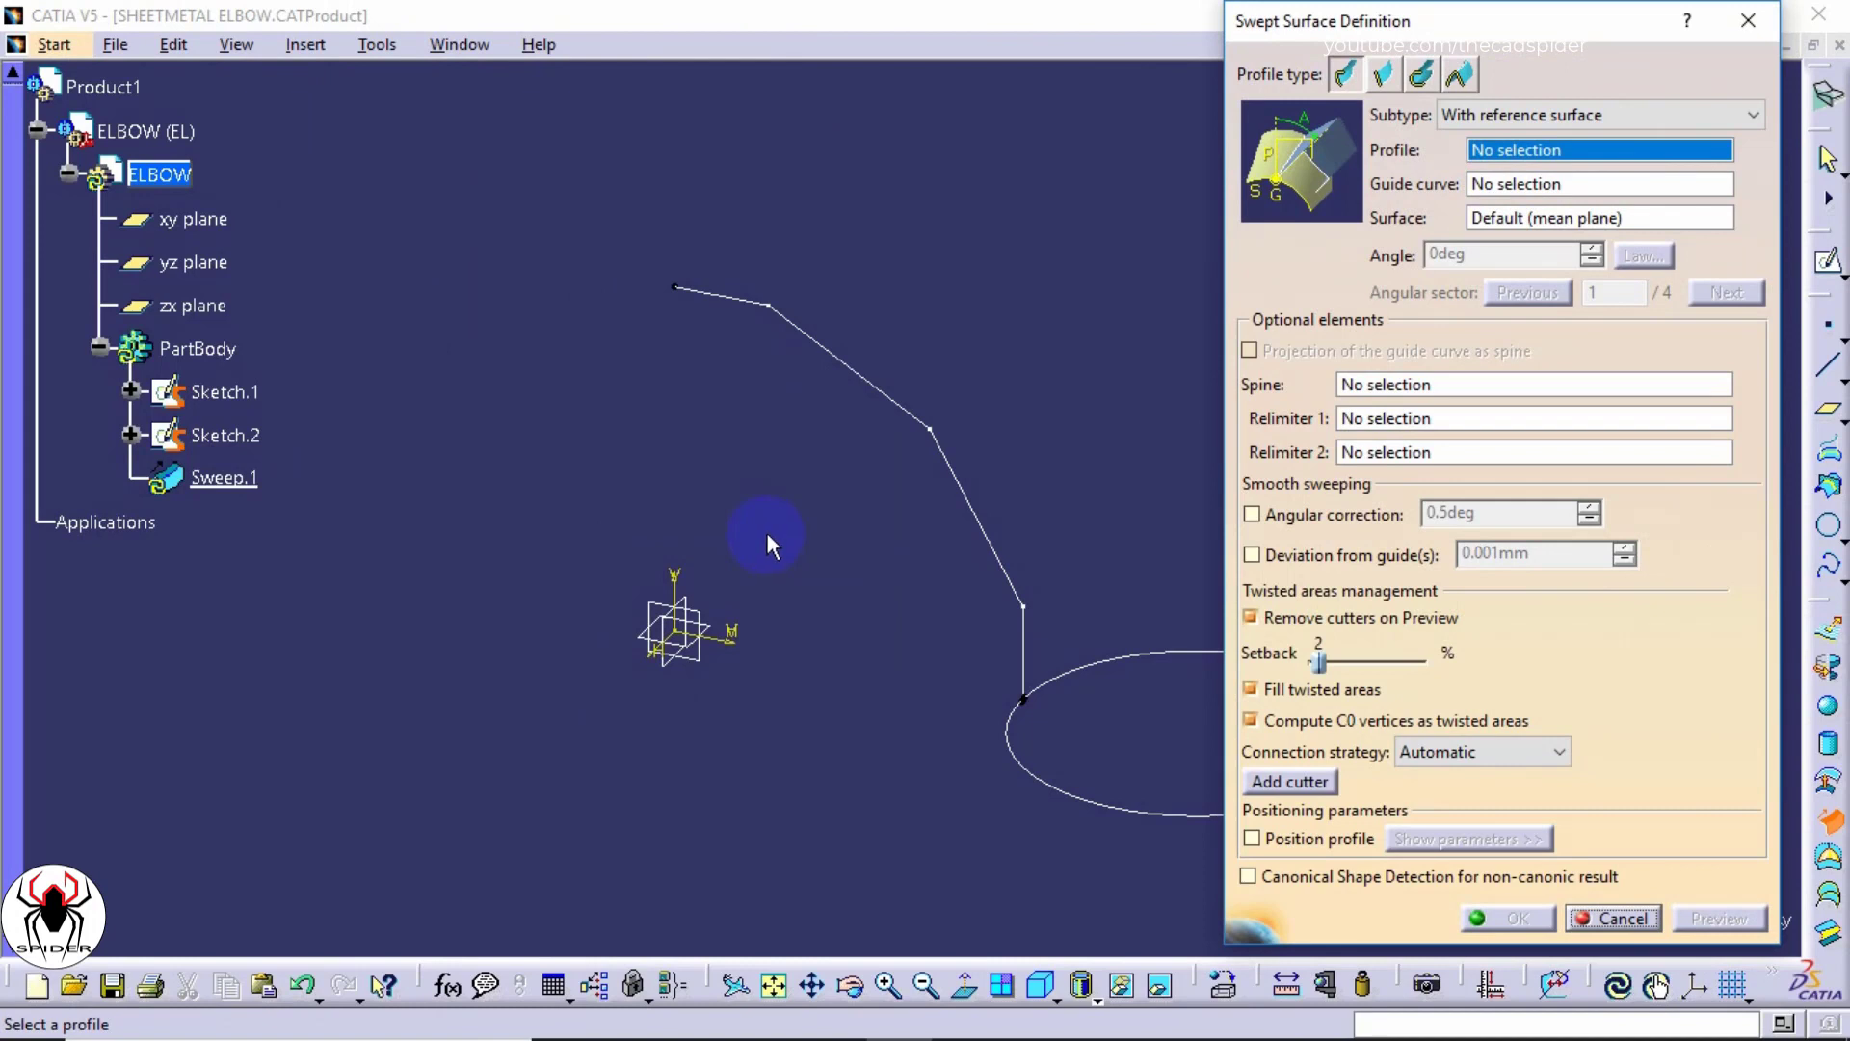
click(1344, 77)
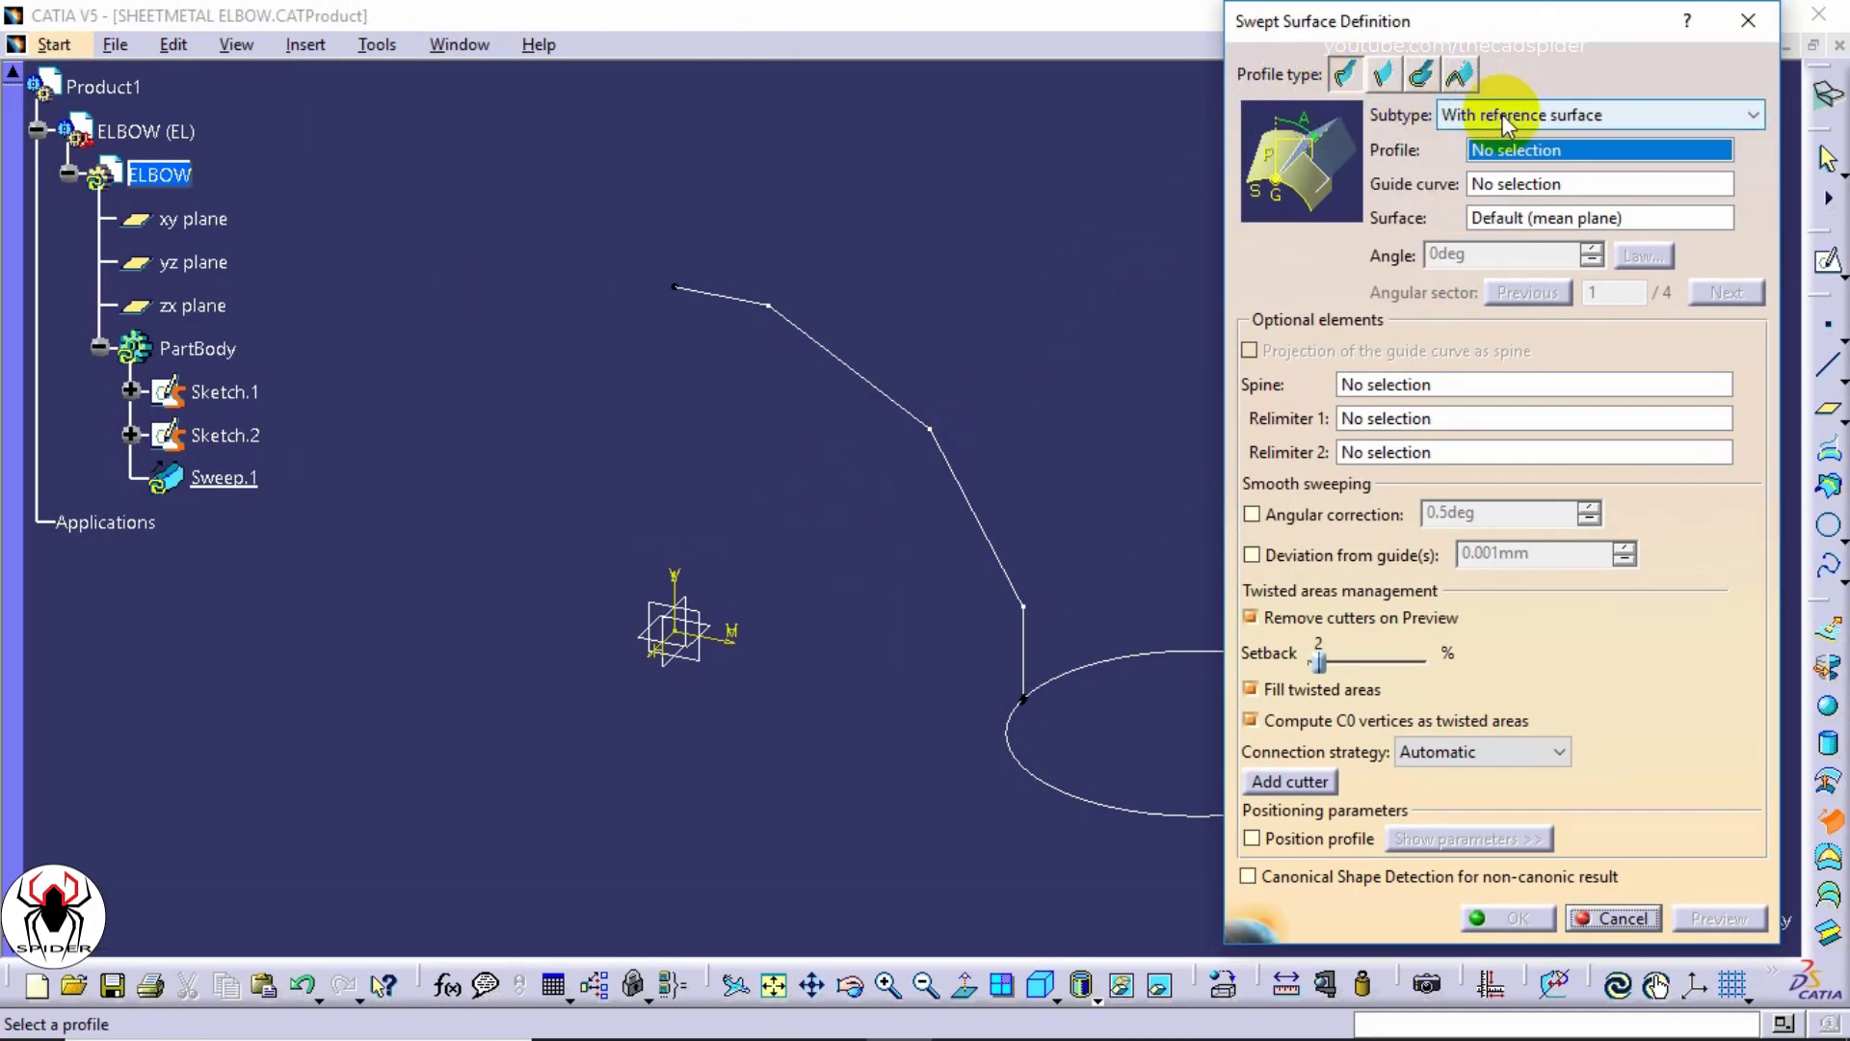
click(1502, 150)
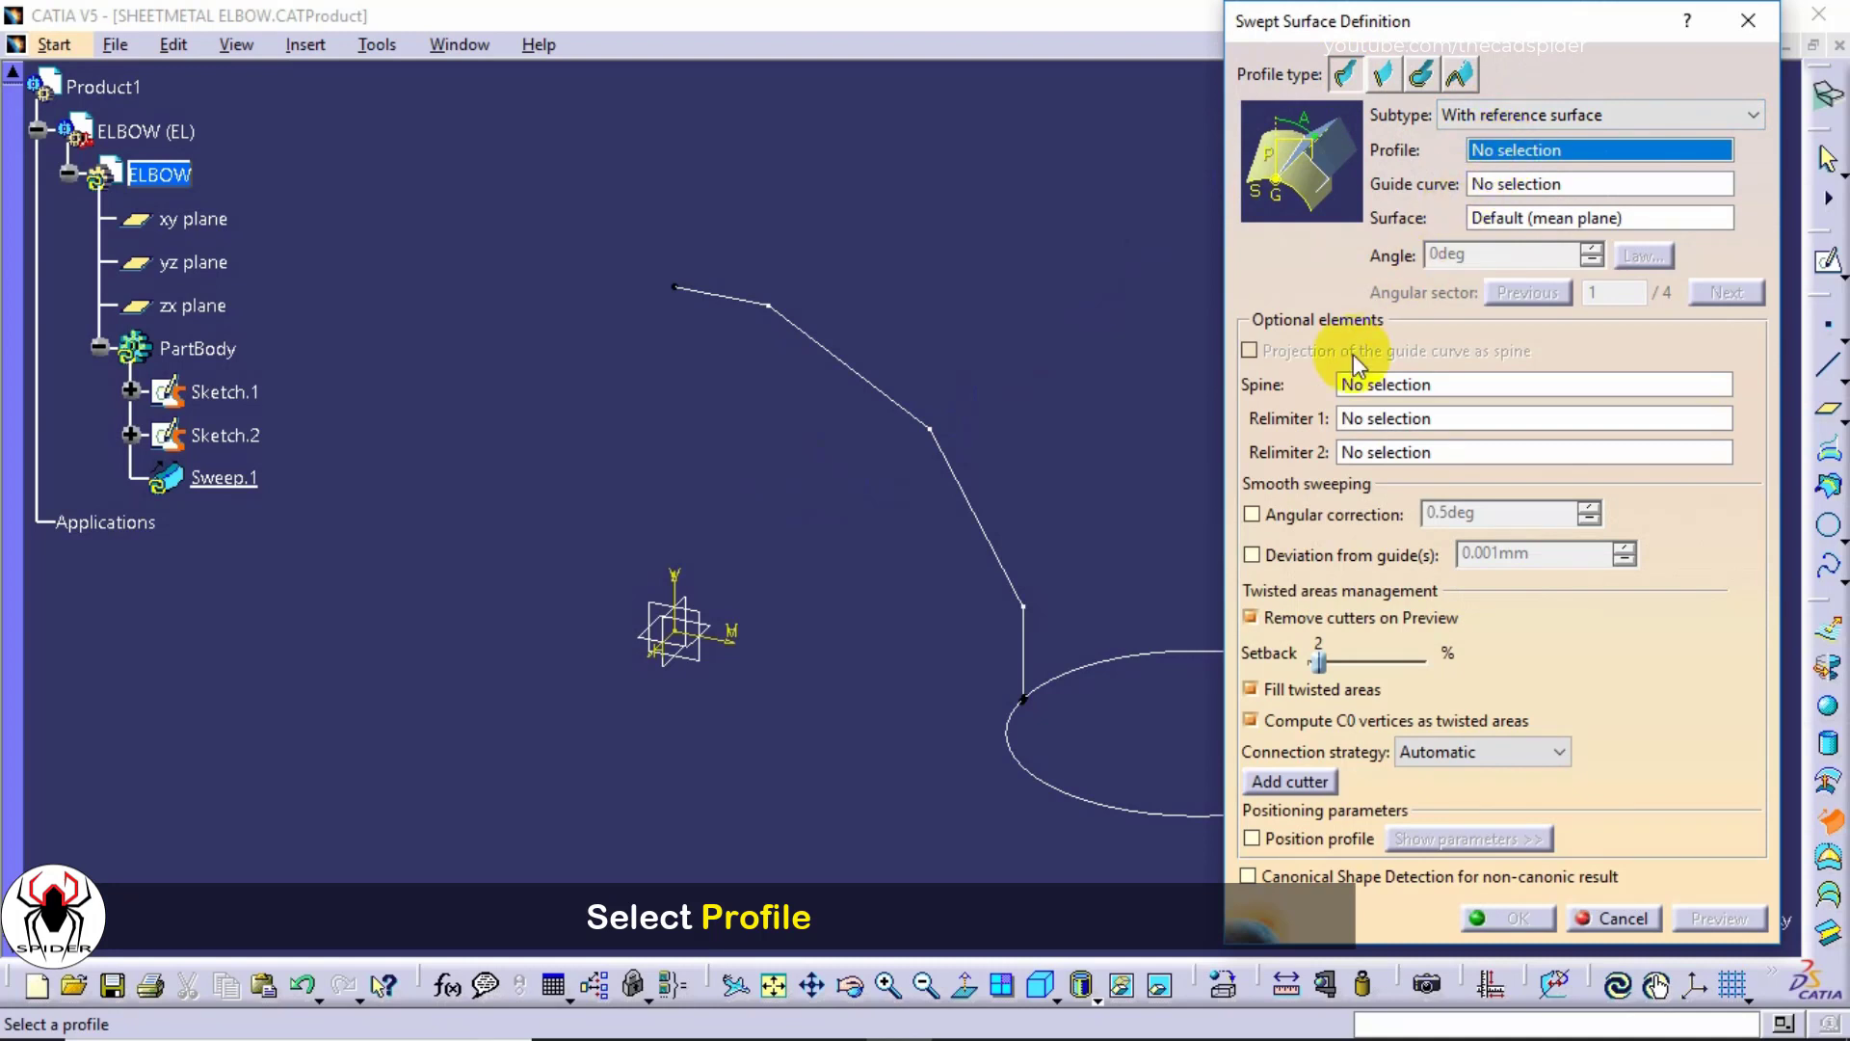
click(1127, 811)
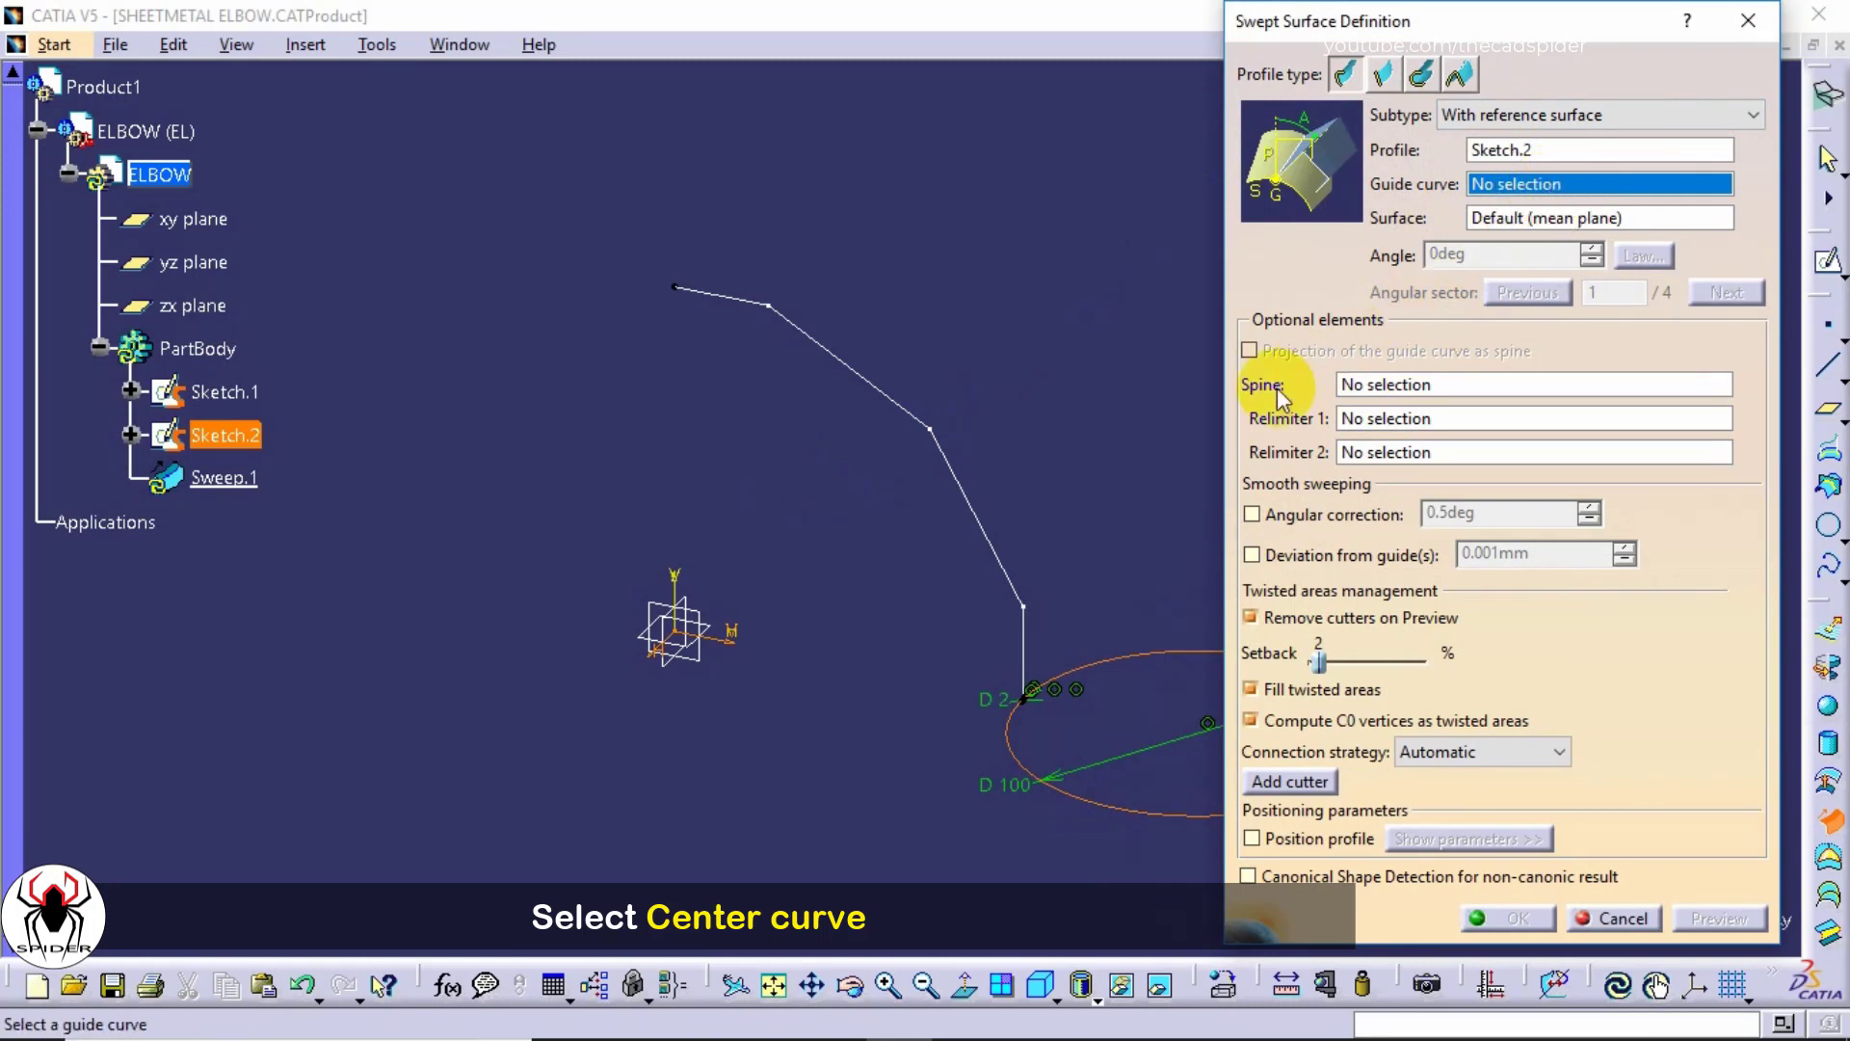
click(1023, 641)
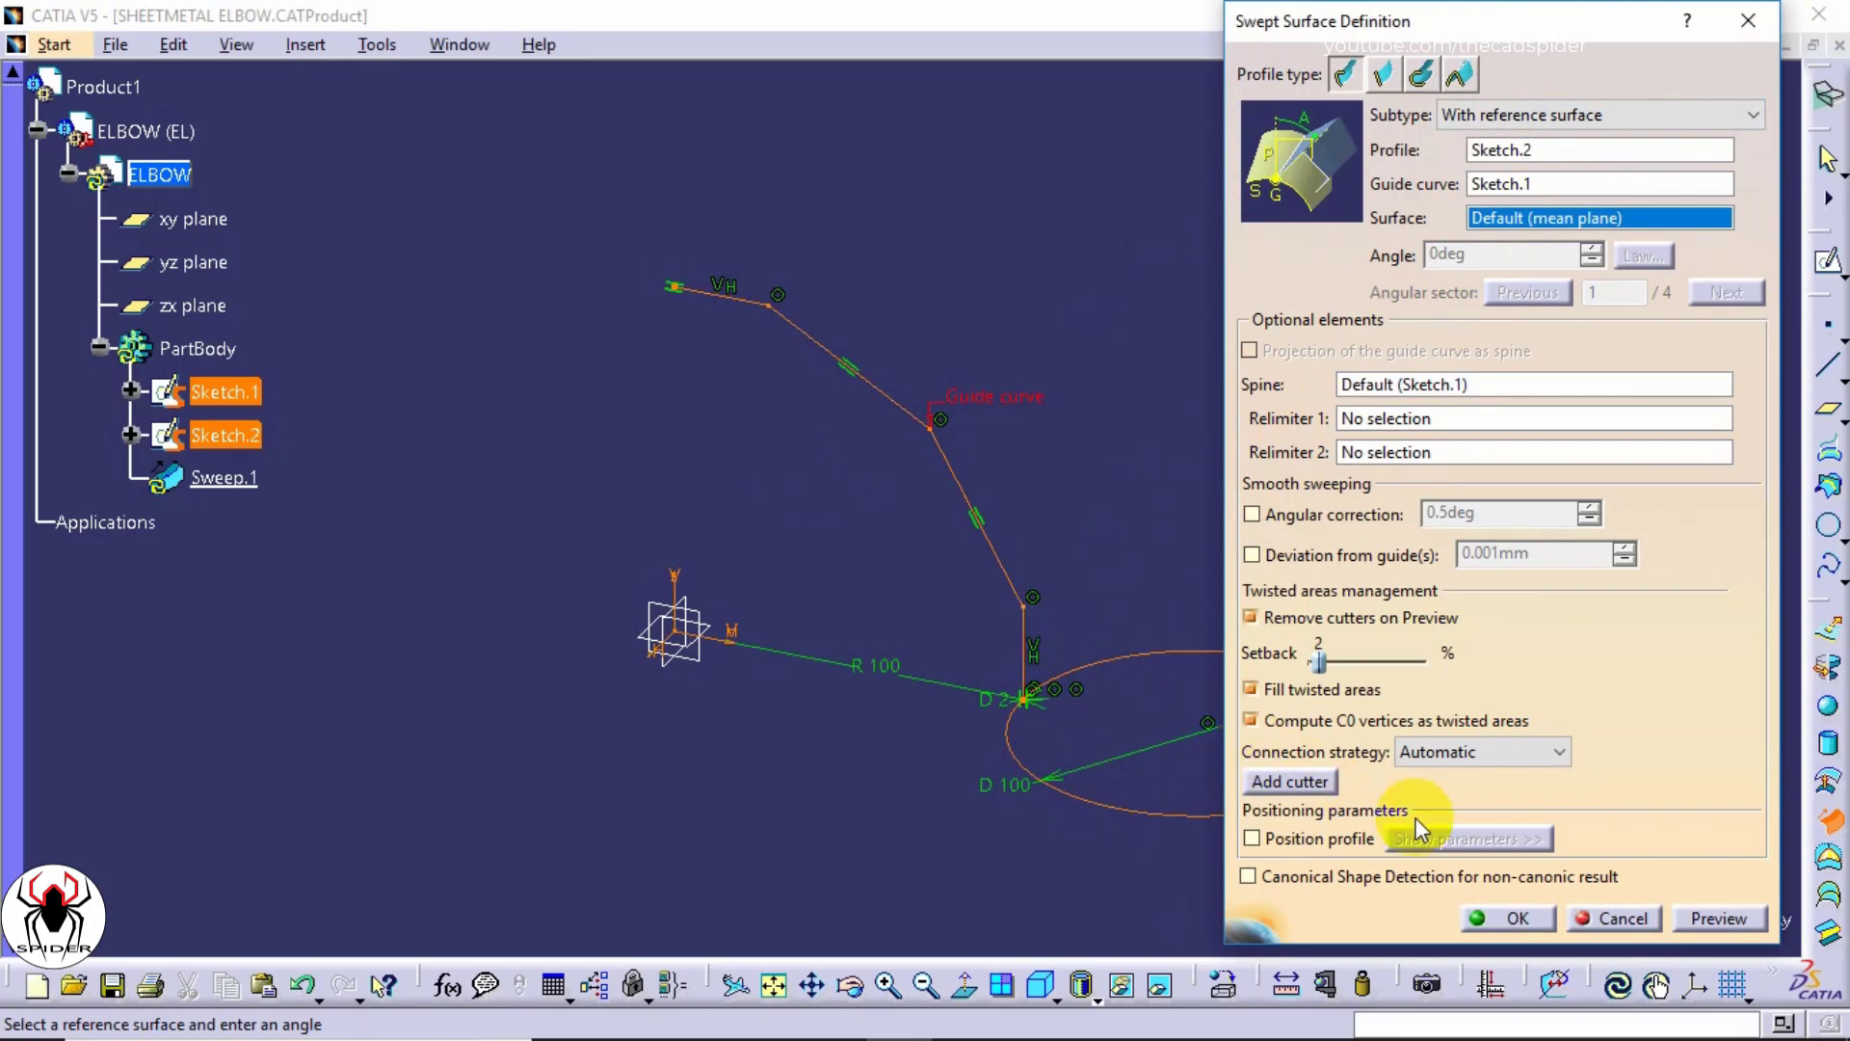
click(1693, 918)
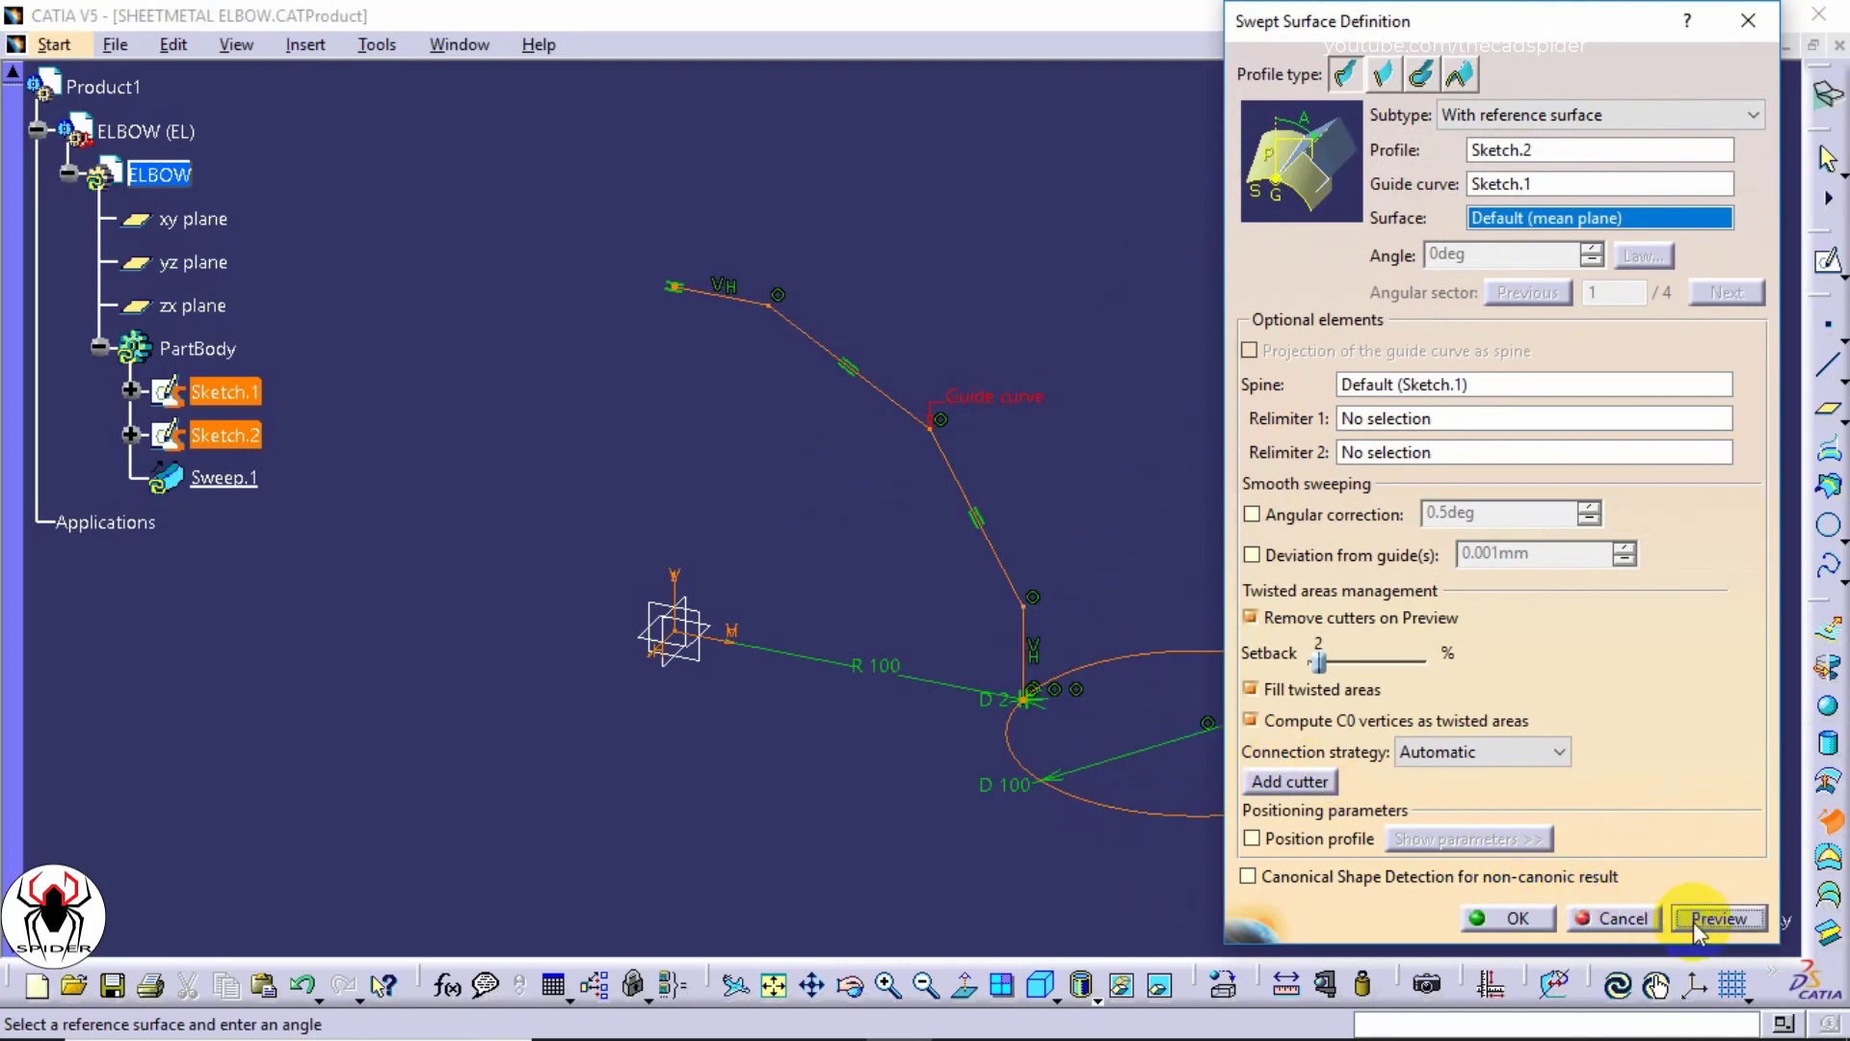
click(1515, 918)
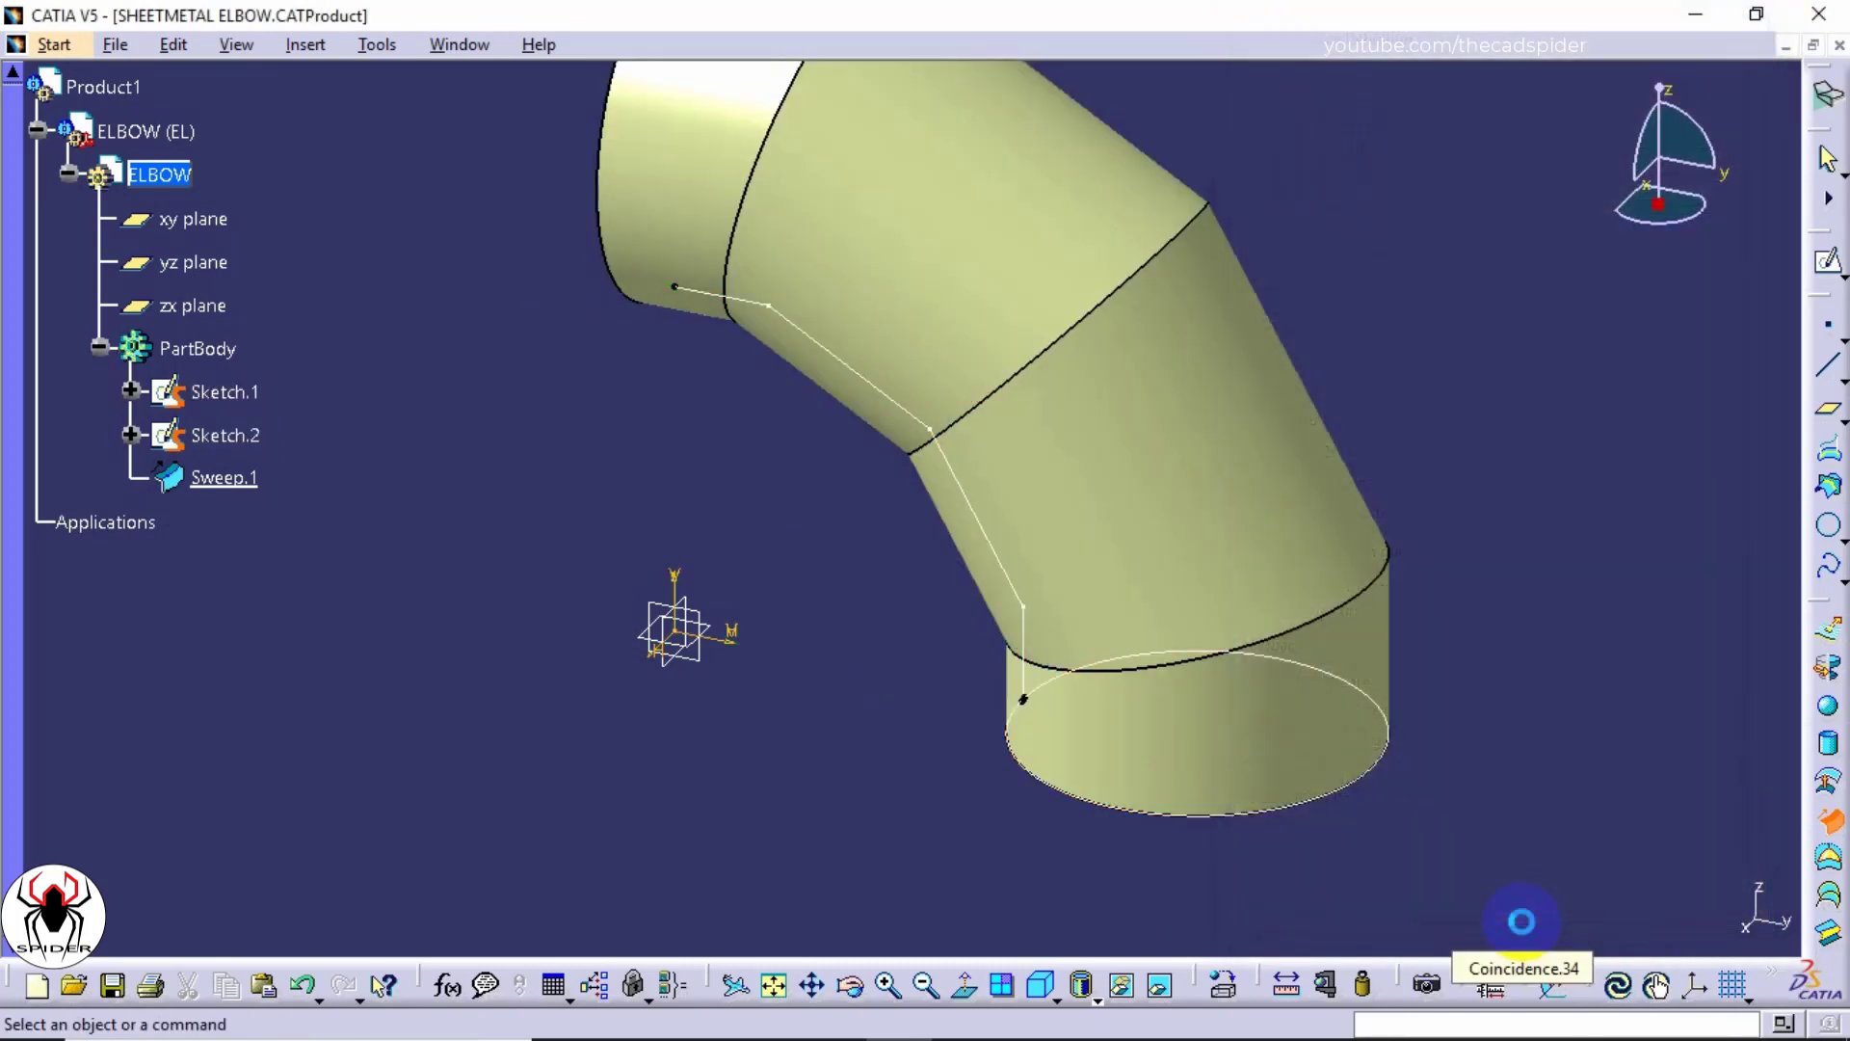
Step: Hide the path sketch and the circular profile sketch, leaving the swept elbow surface shown
middle_drag(1391, 361, 1384, 514)
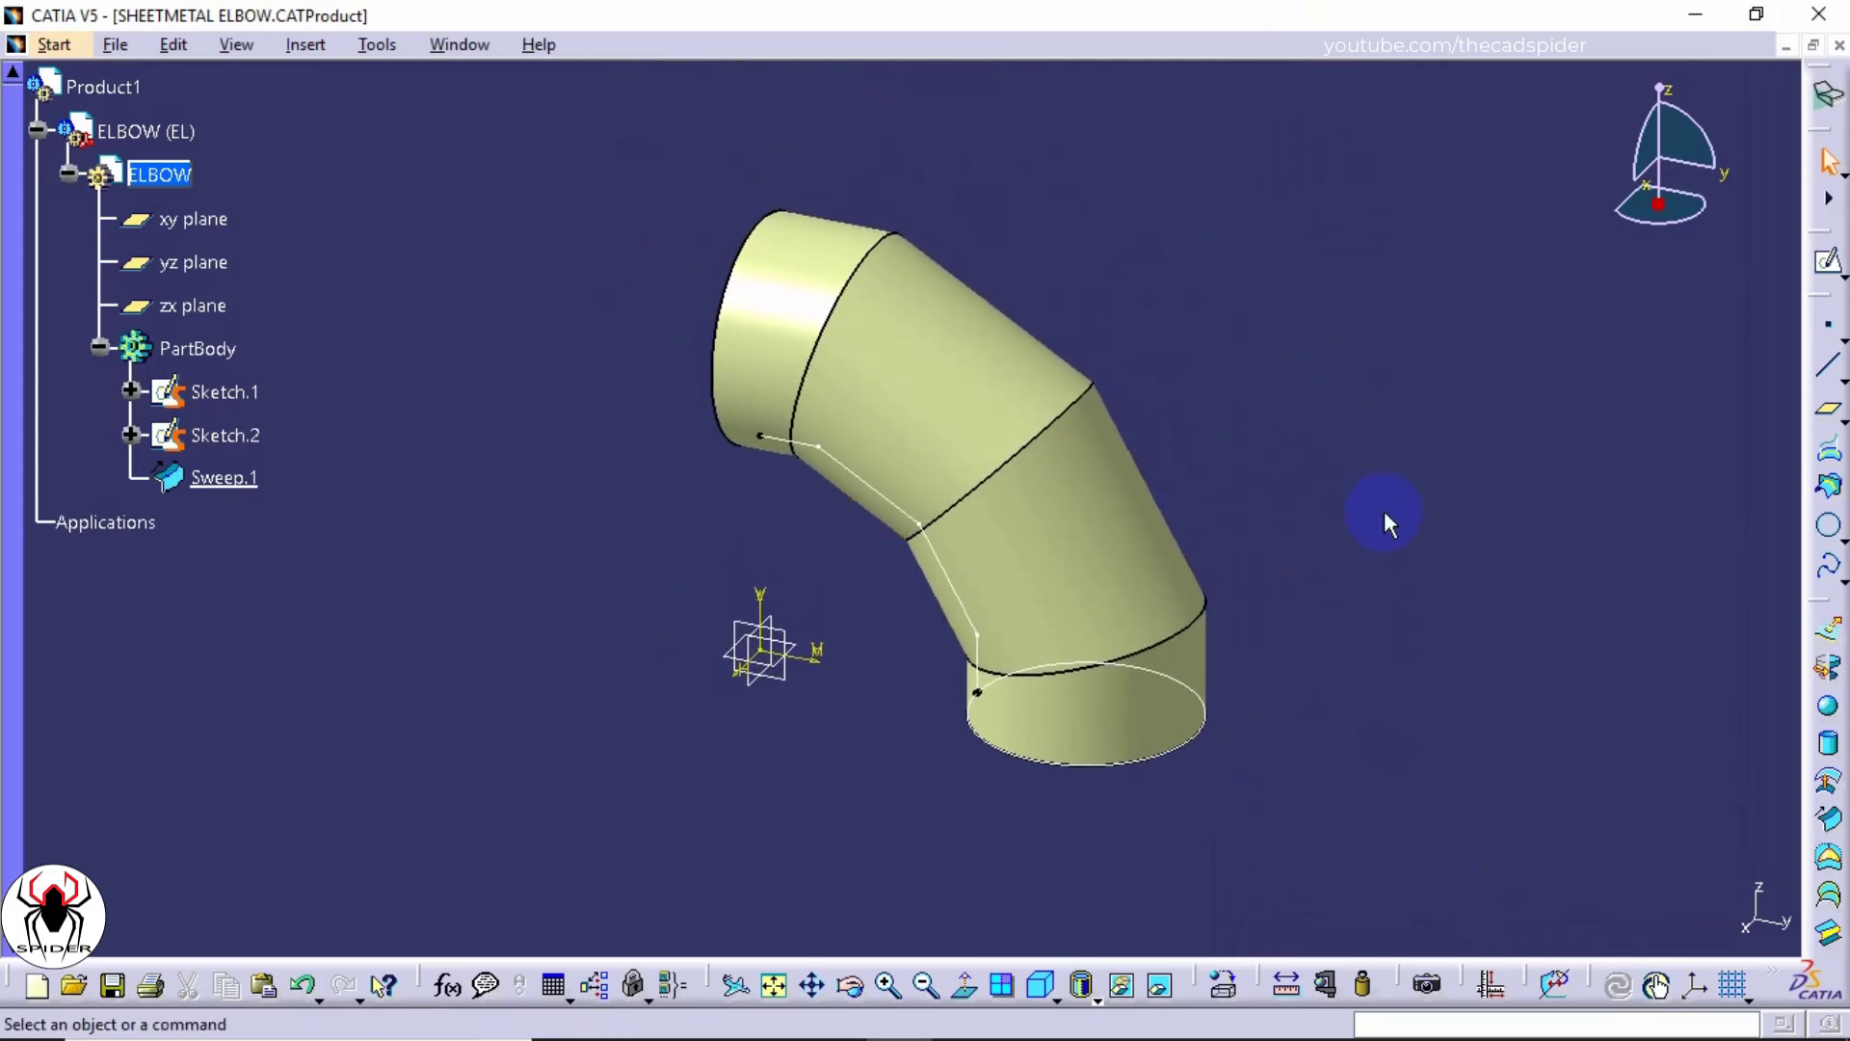
middle_drag(924, 764, 855, 805)
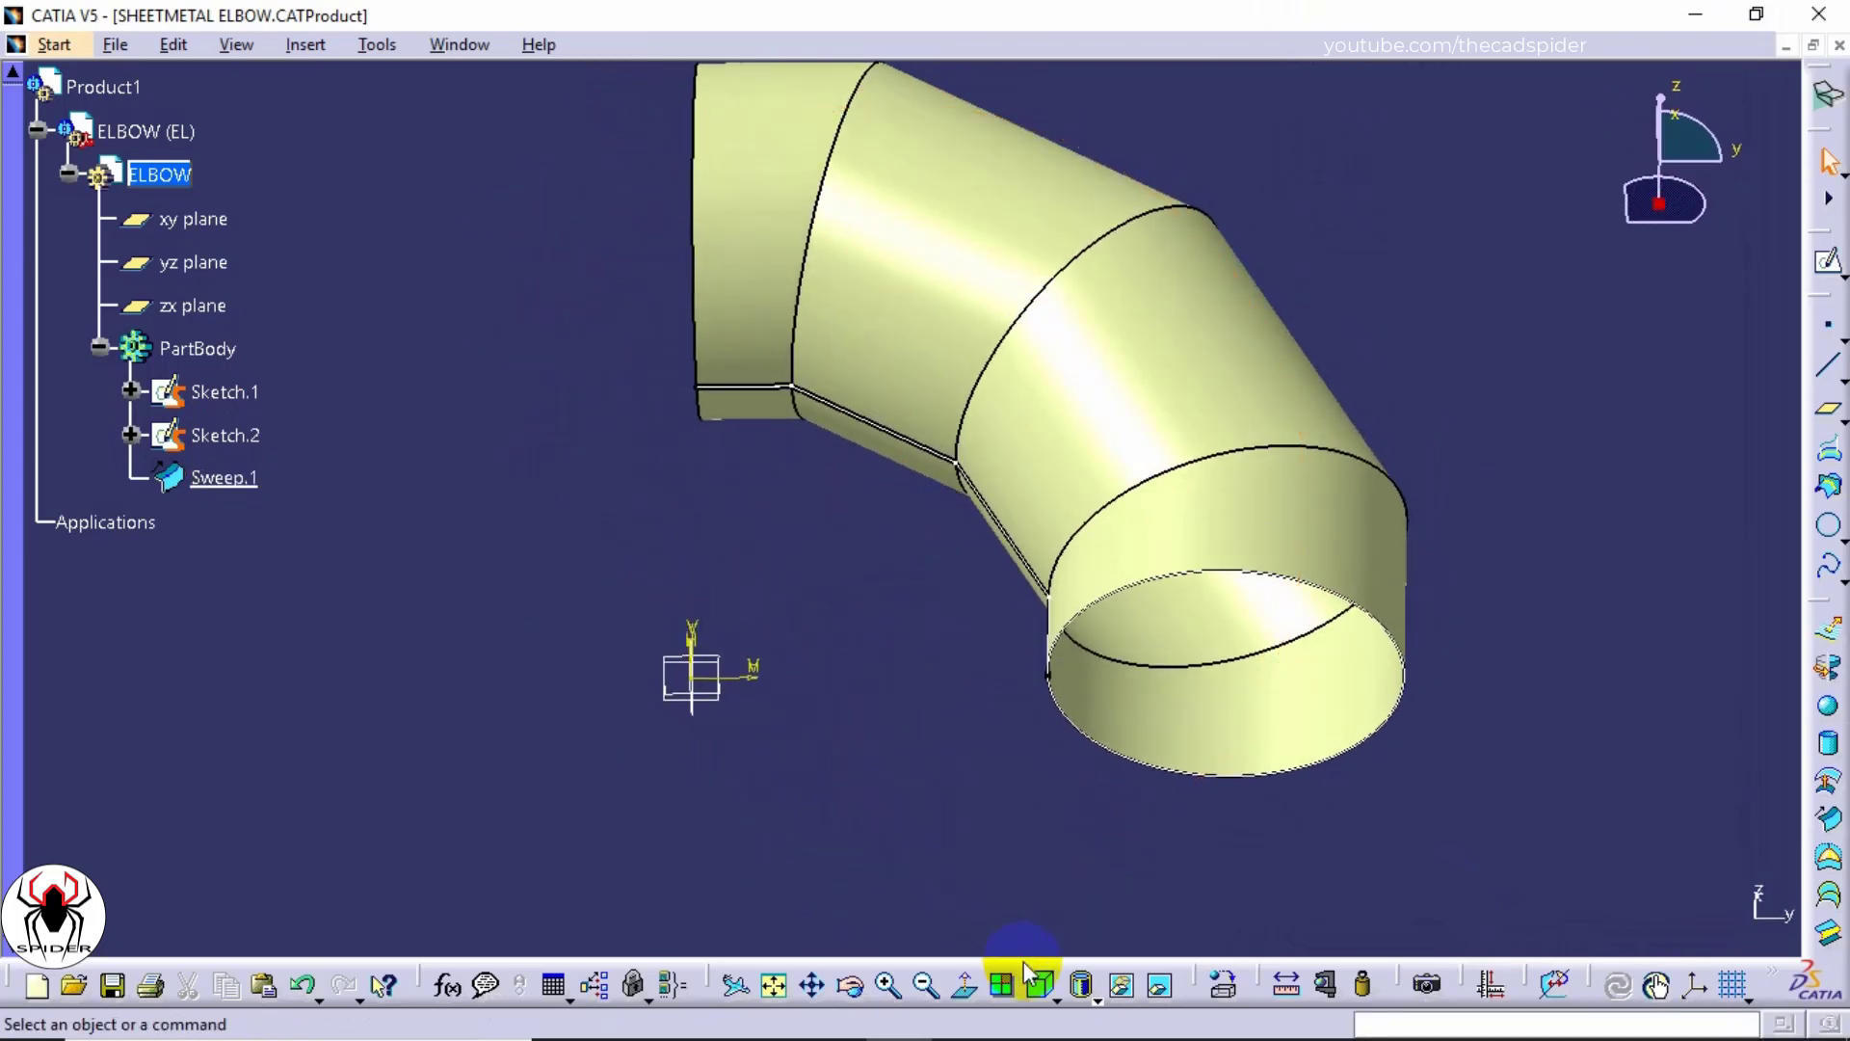
click(1041, 985)
ctrl+middle_drag(1277, 463, 1287, 450)
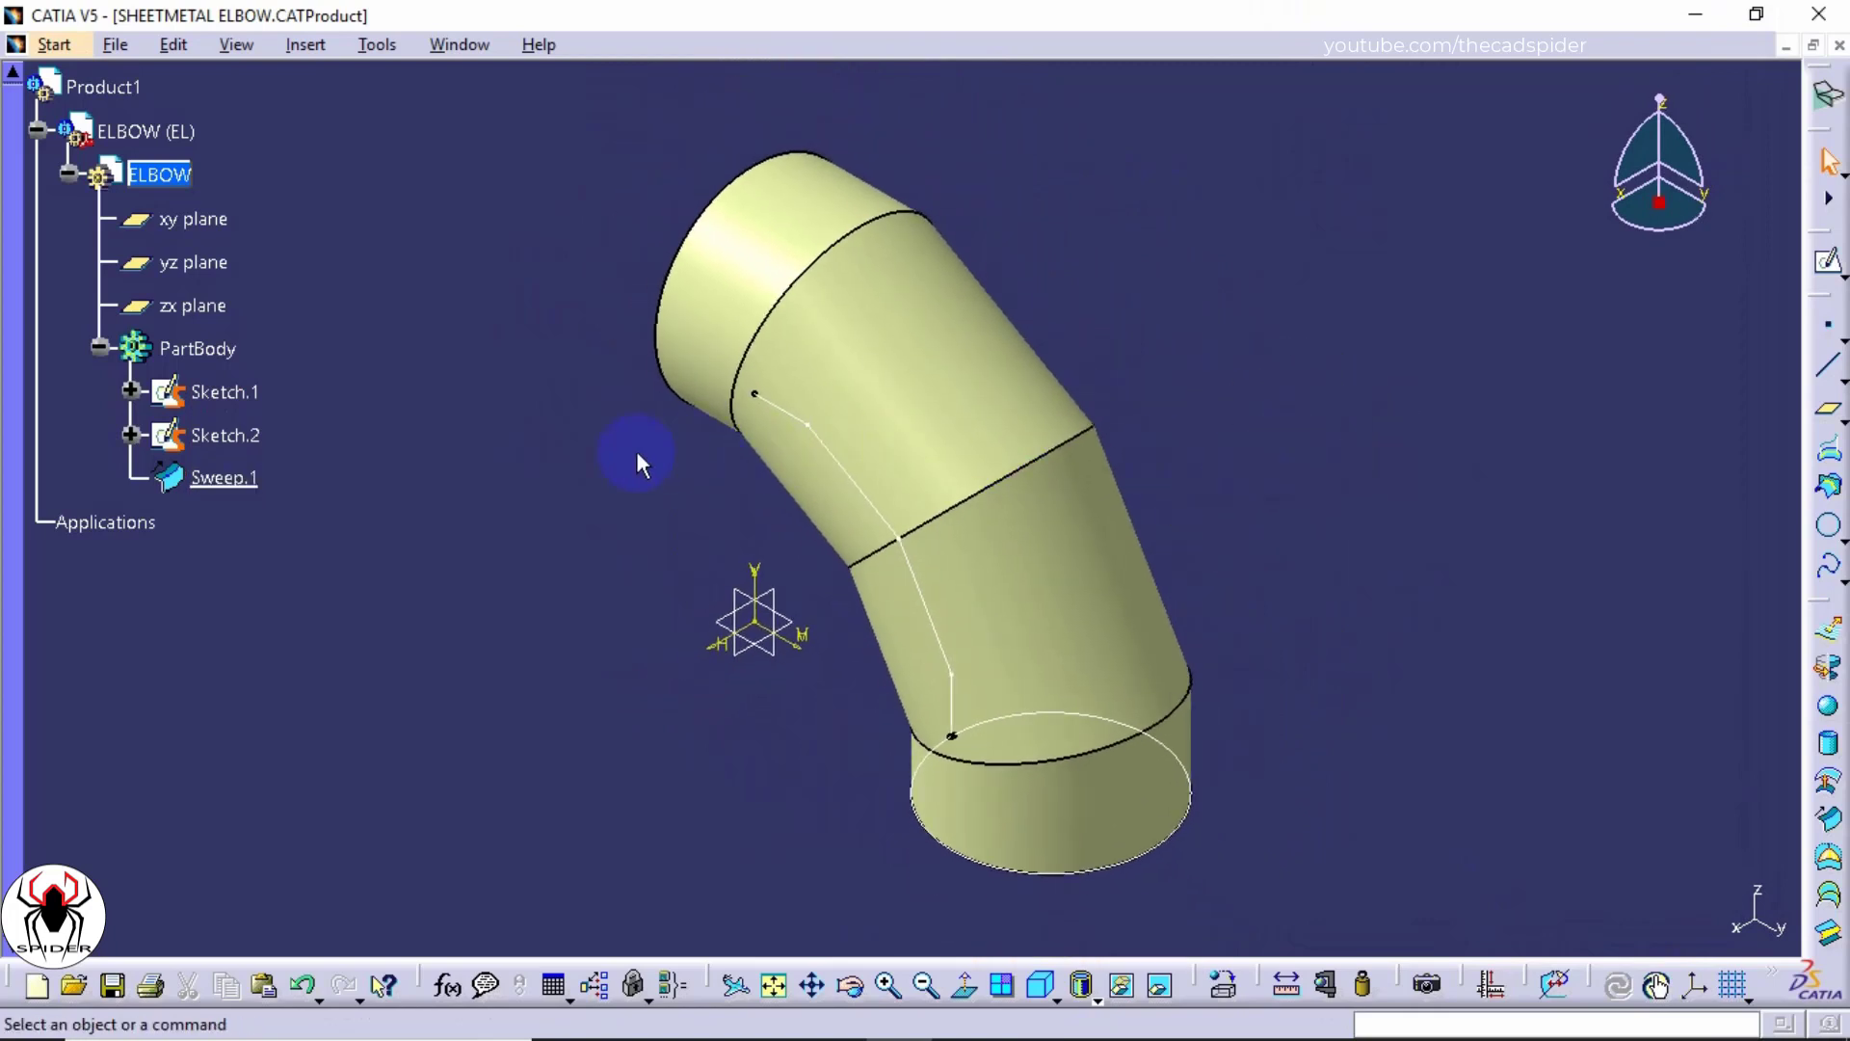
click(241, 439)
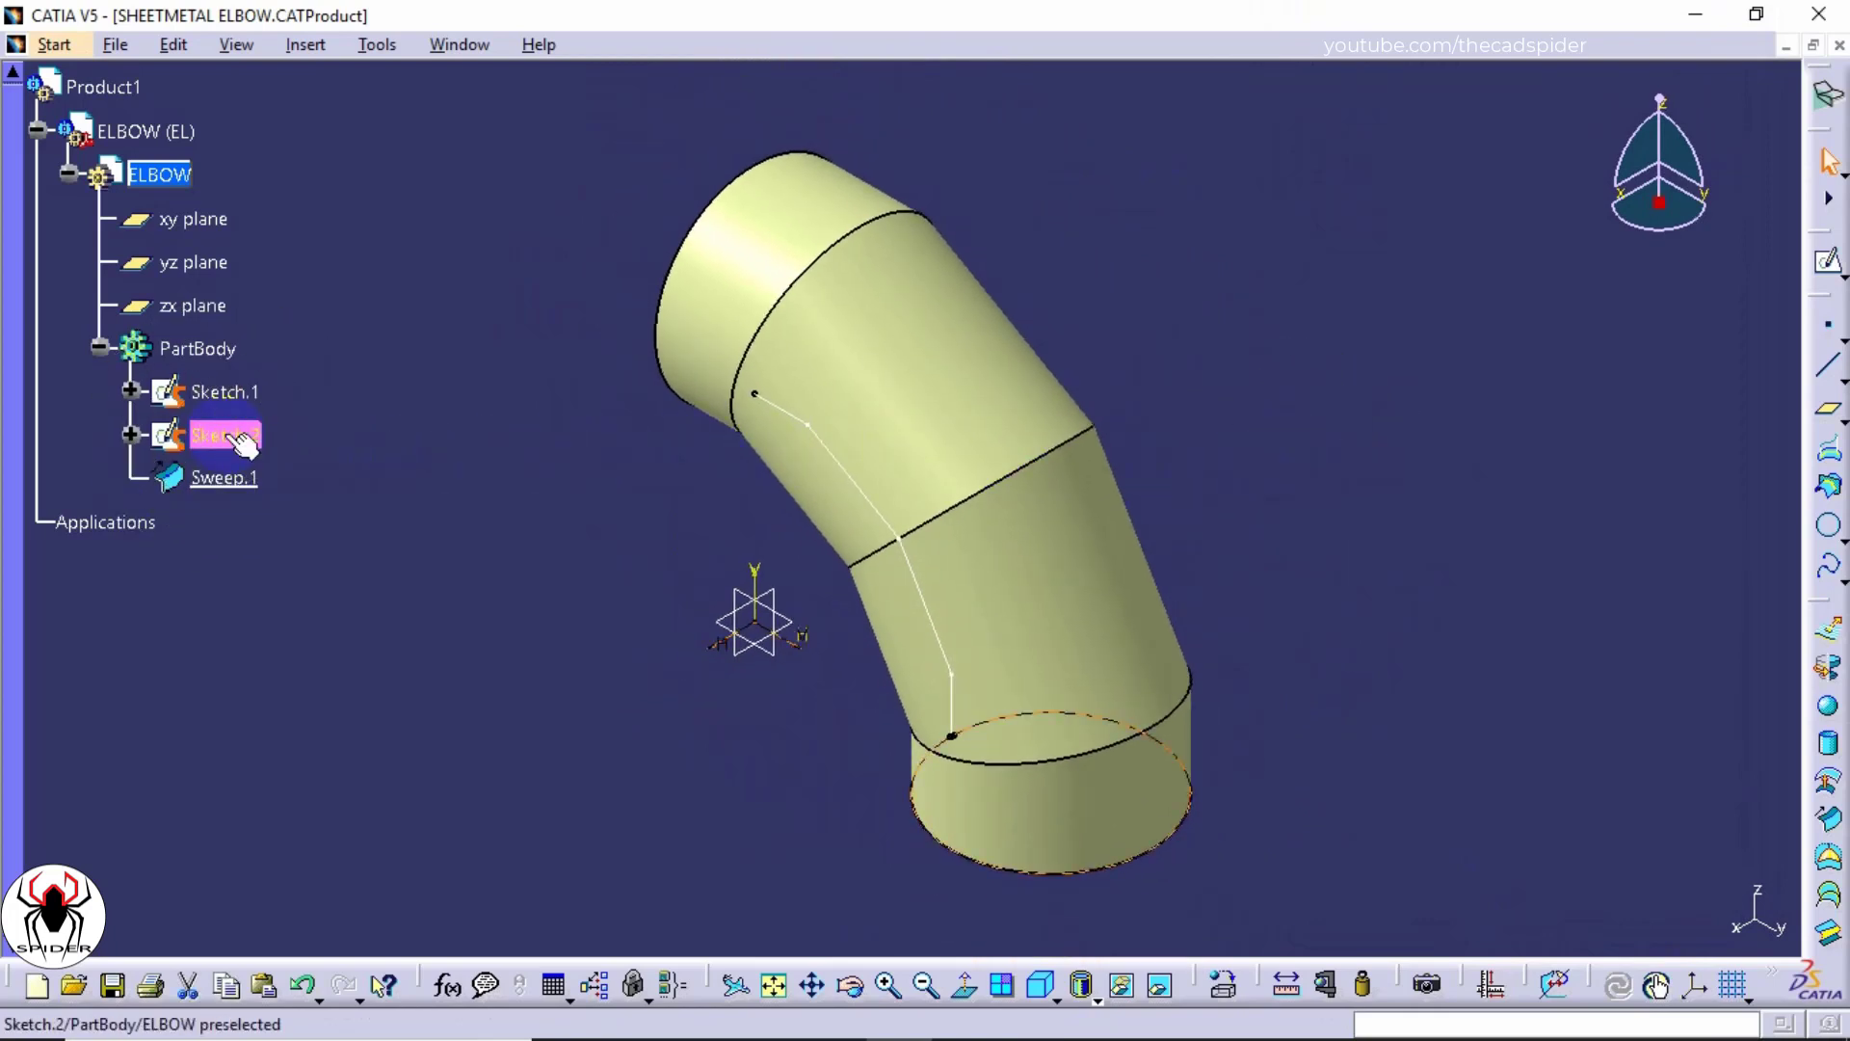
ctrl+click(222, 392)
right_click(233, 391)
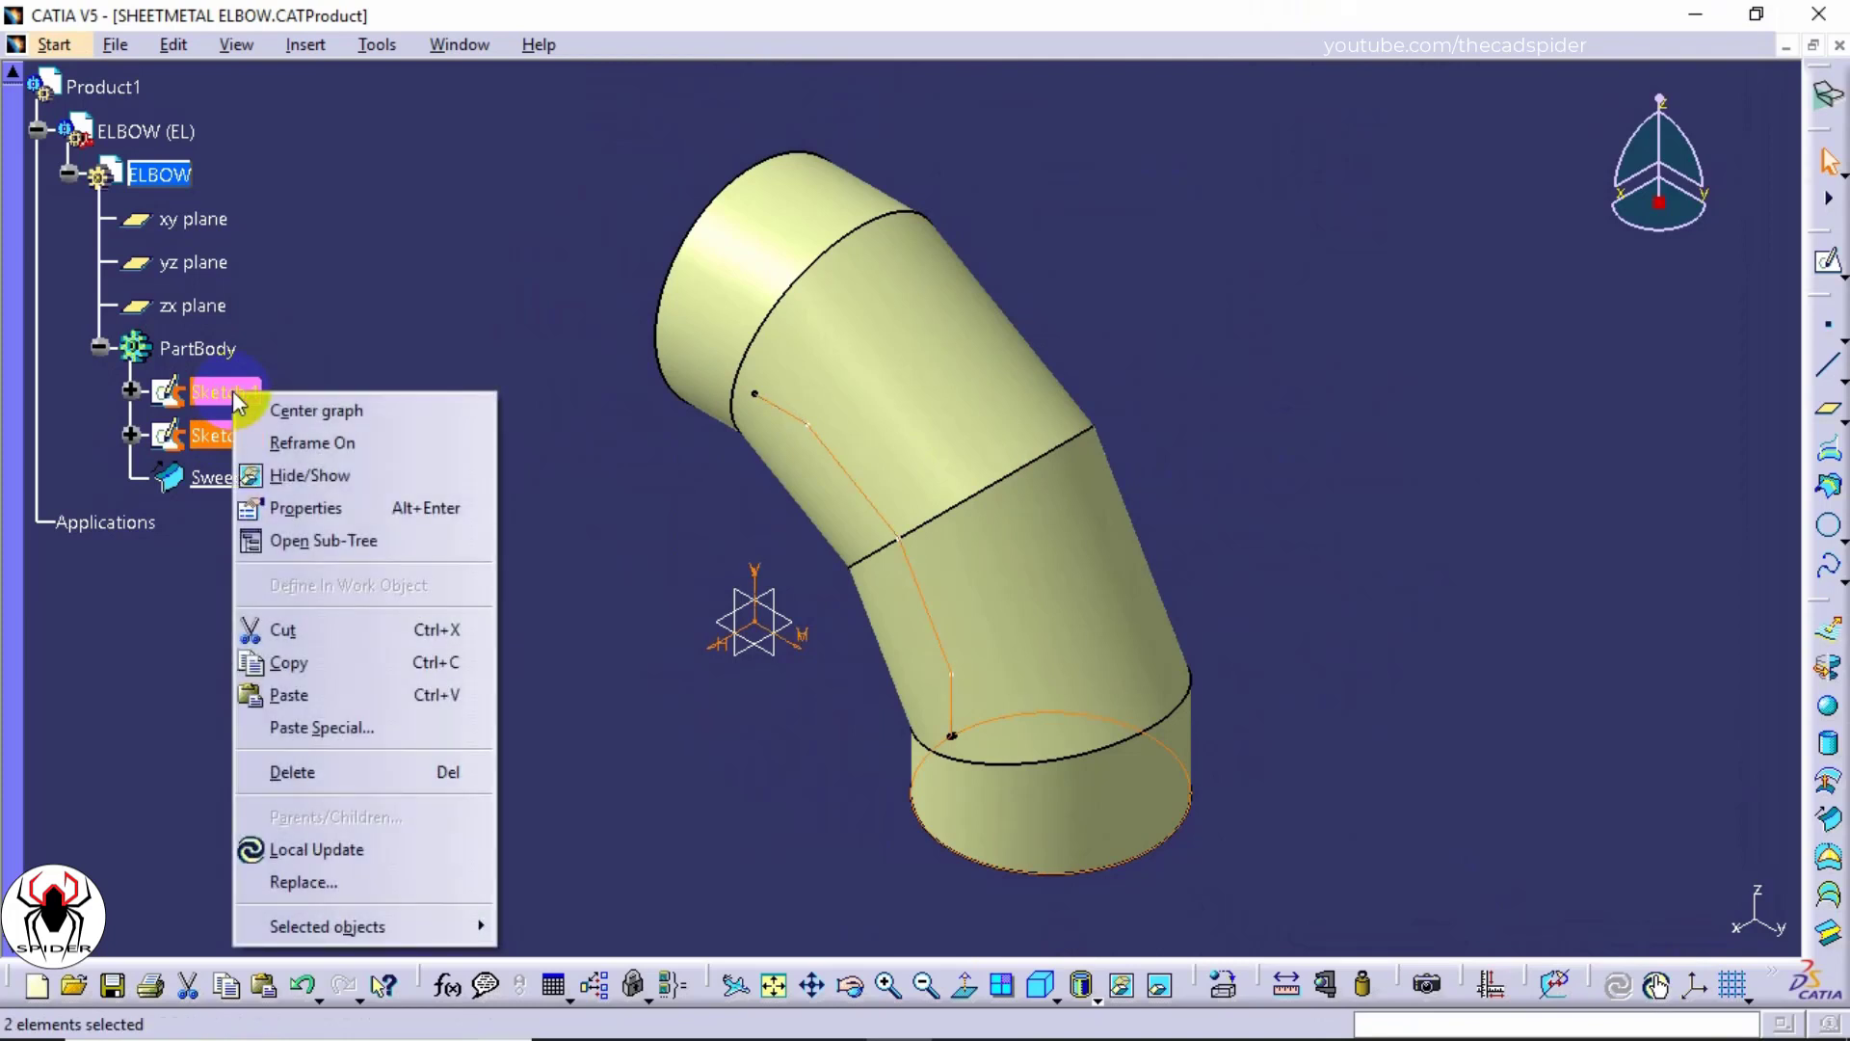
click(286, 476)
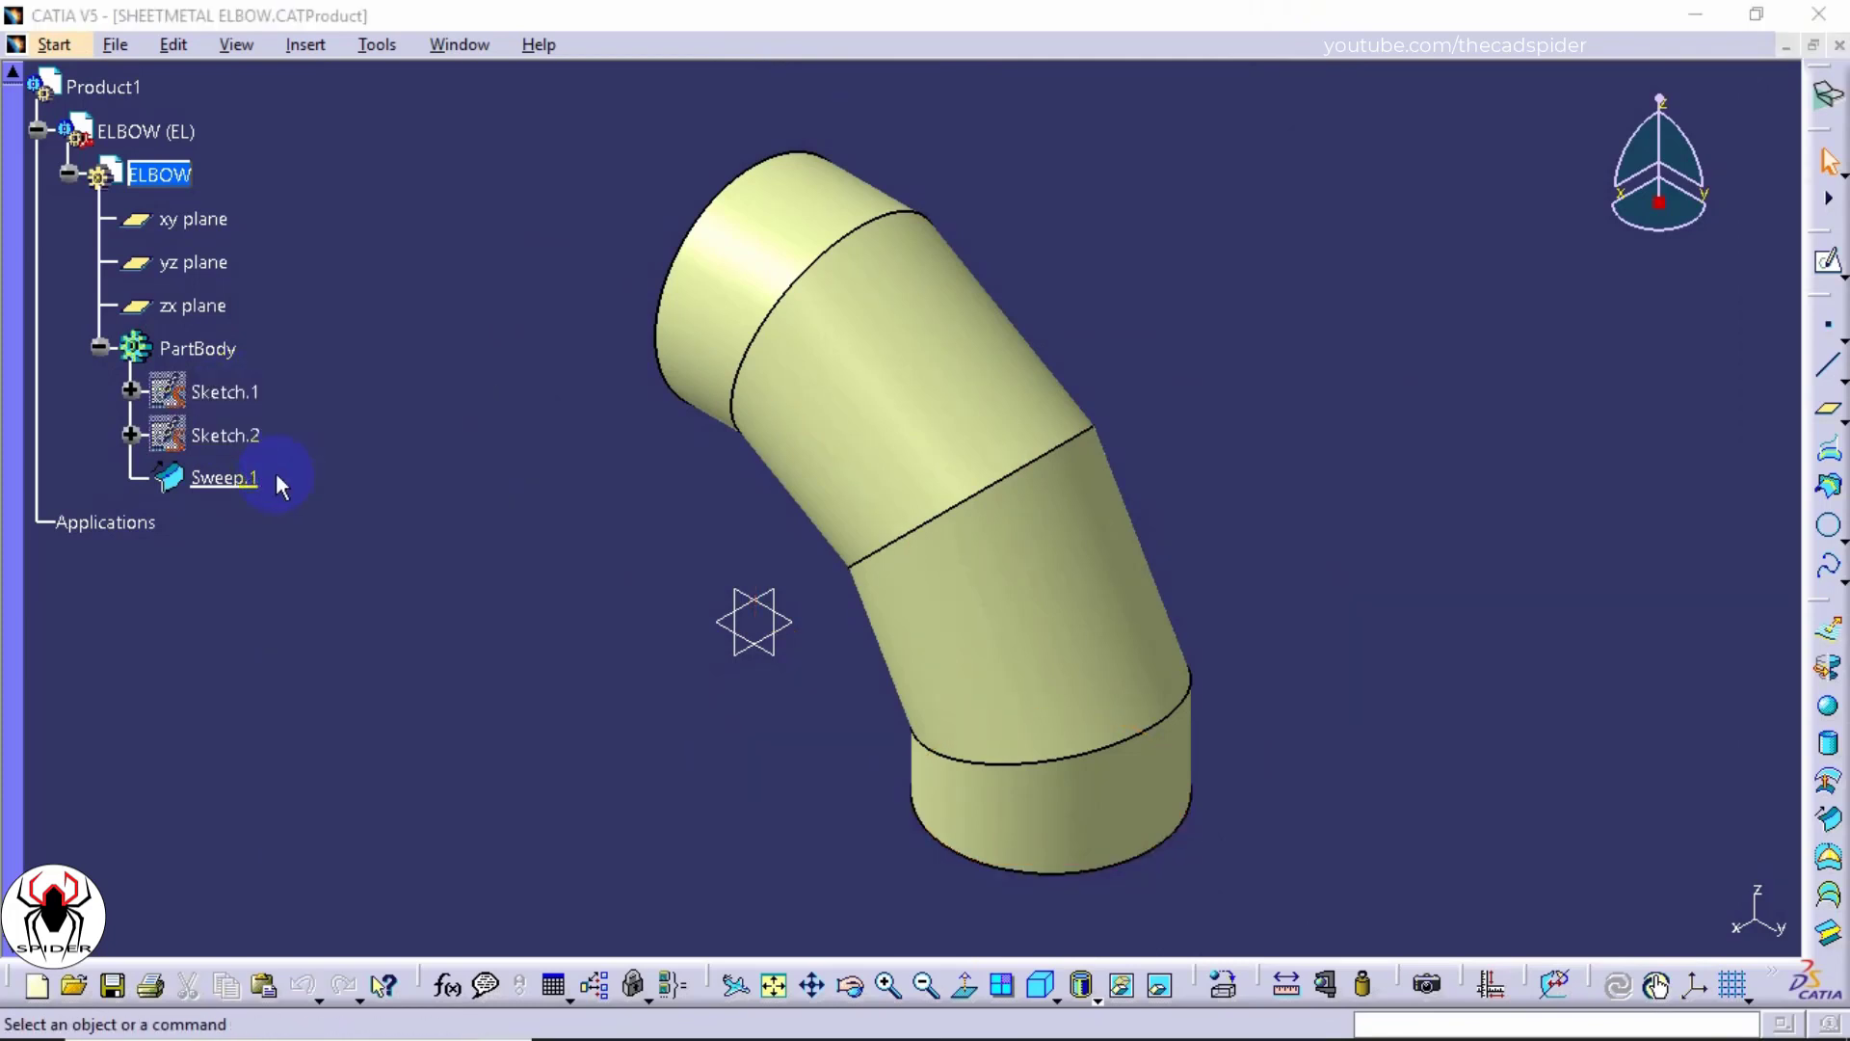
Step: Extract the bottom end segment of the swept elbow surface with No propagation
click(298, 43)
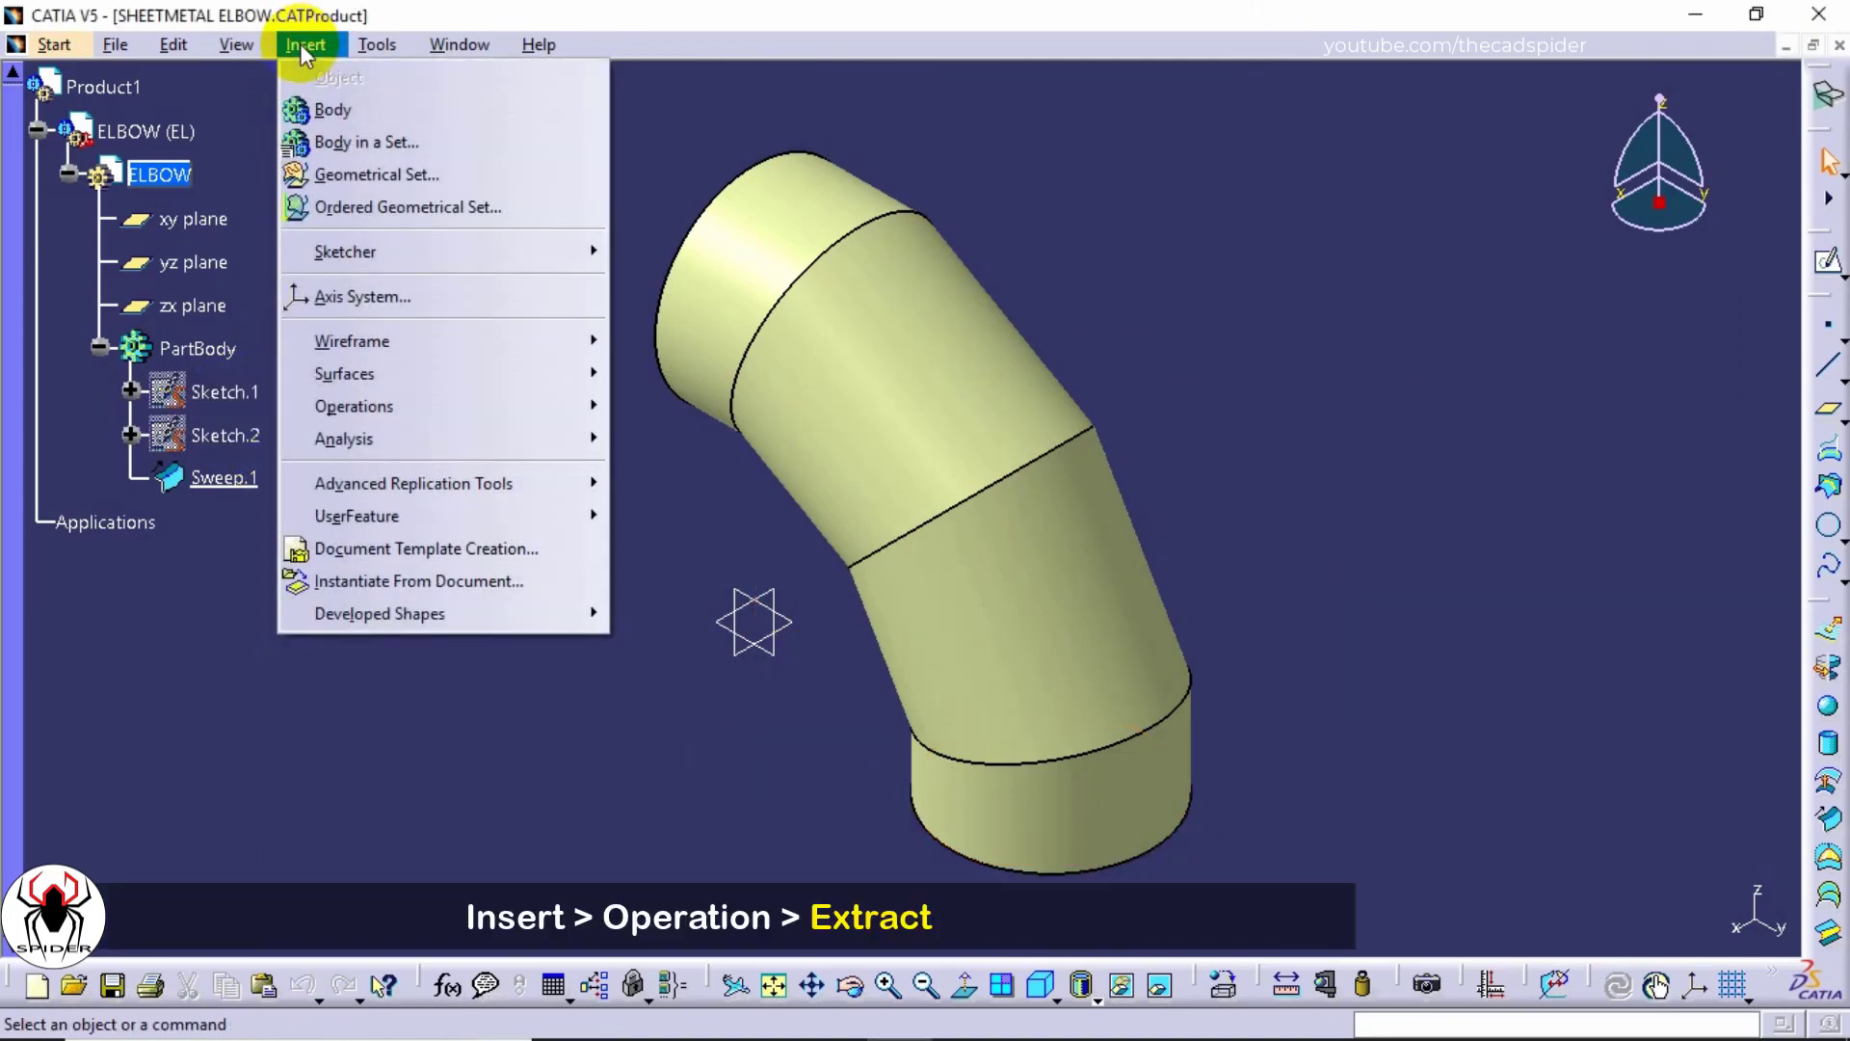
mouse_move(343, 412)
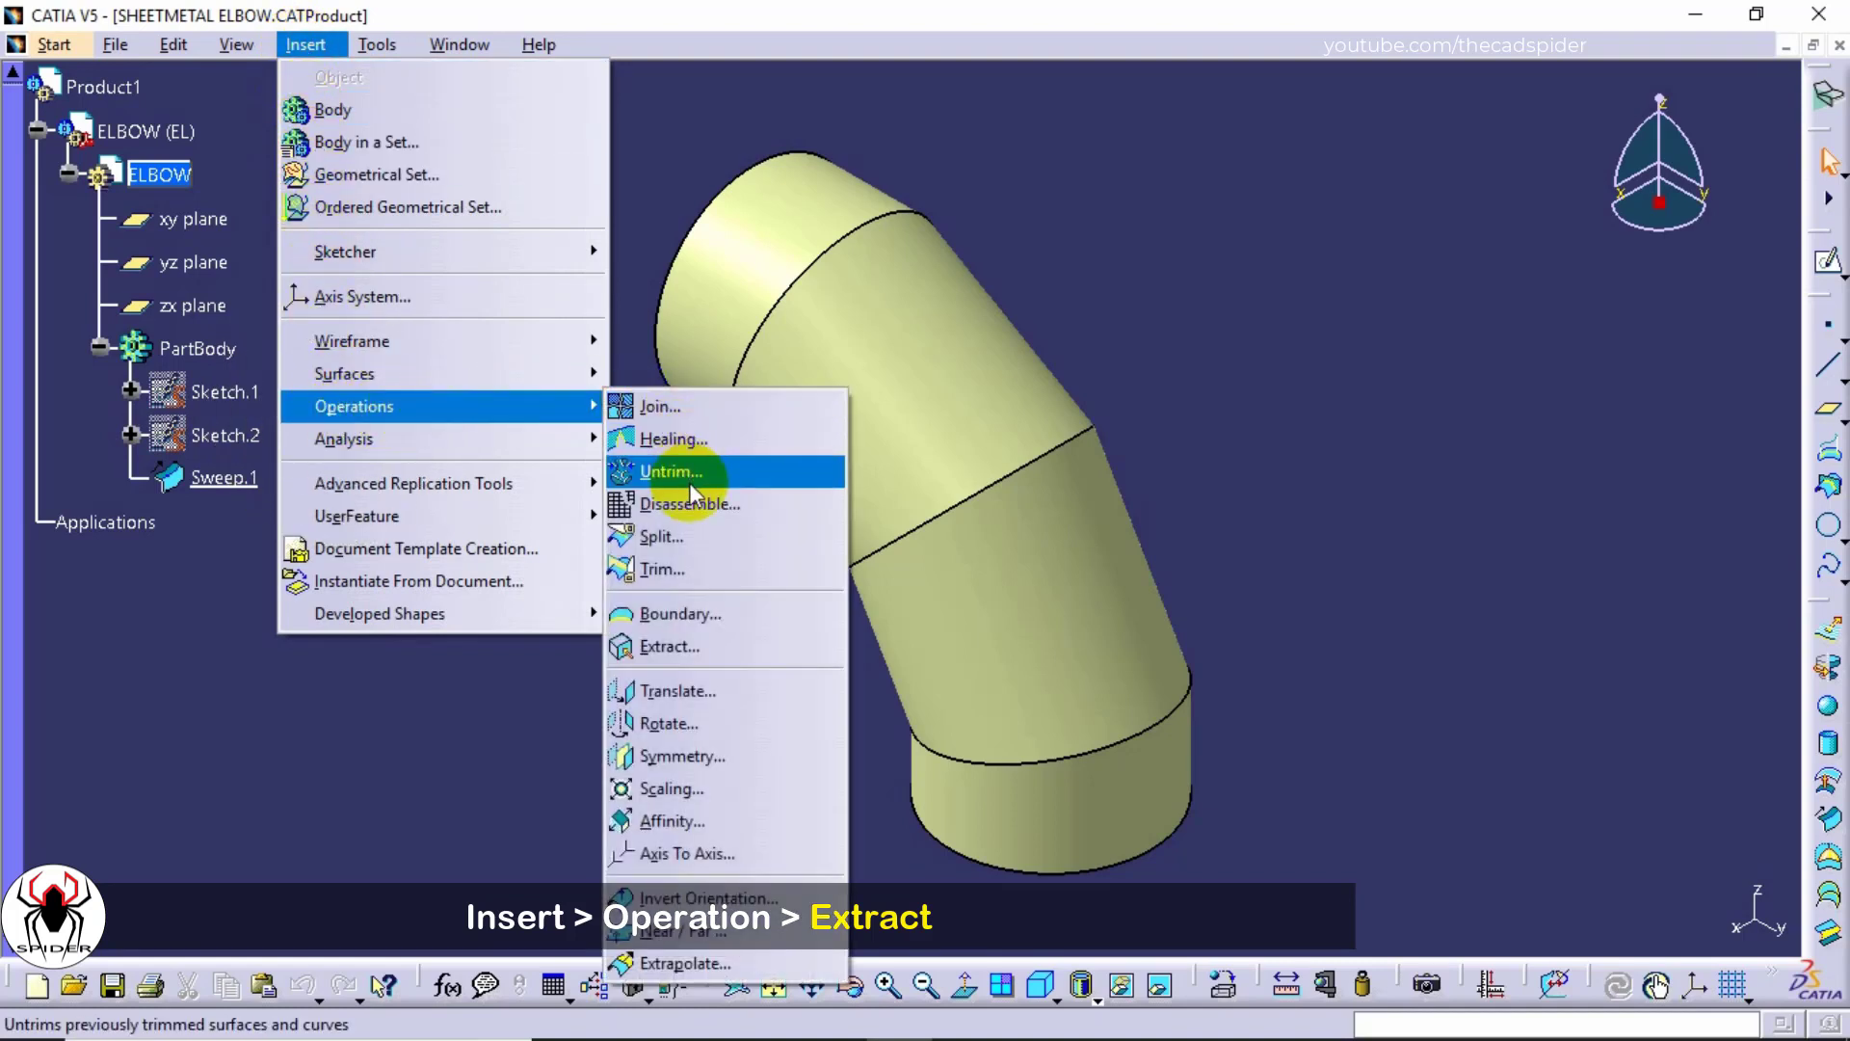
click(694, 653)
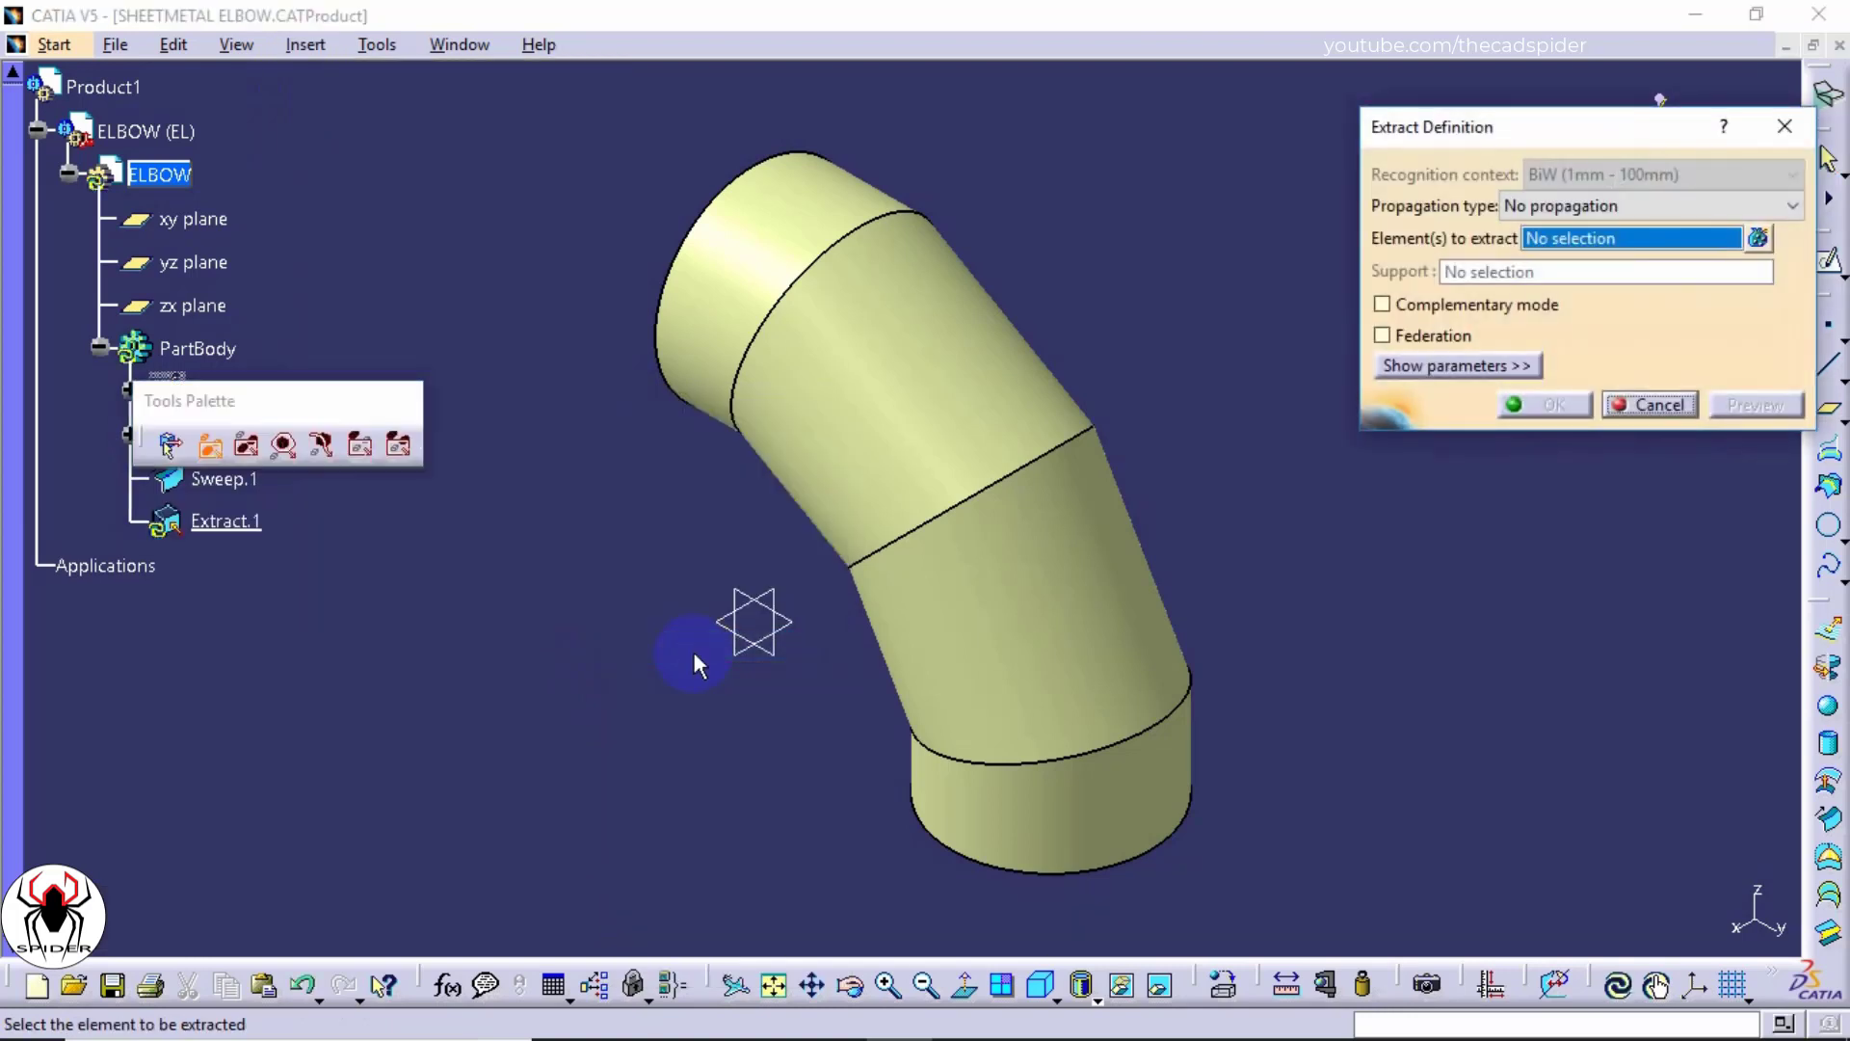
click(1536, 205)
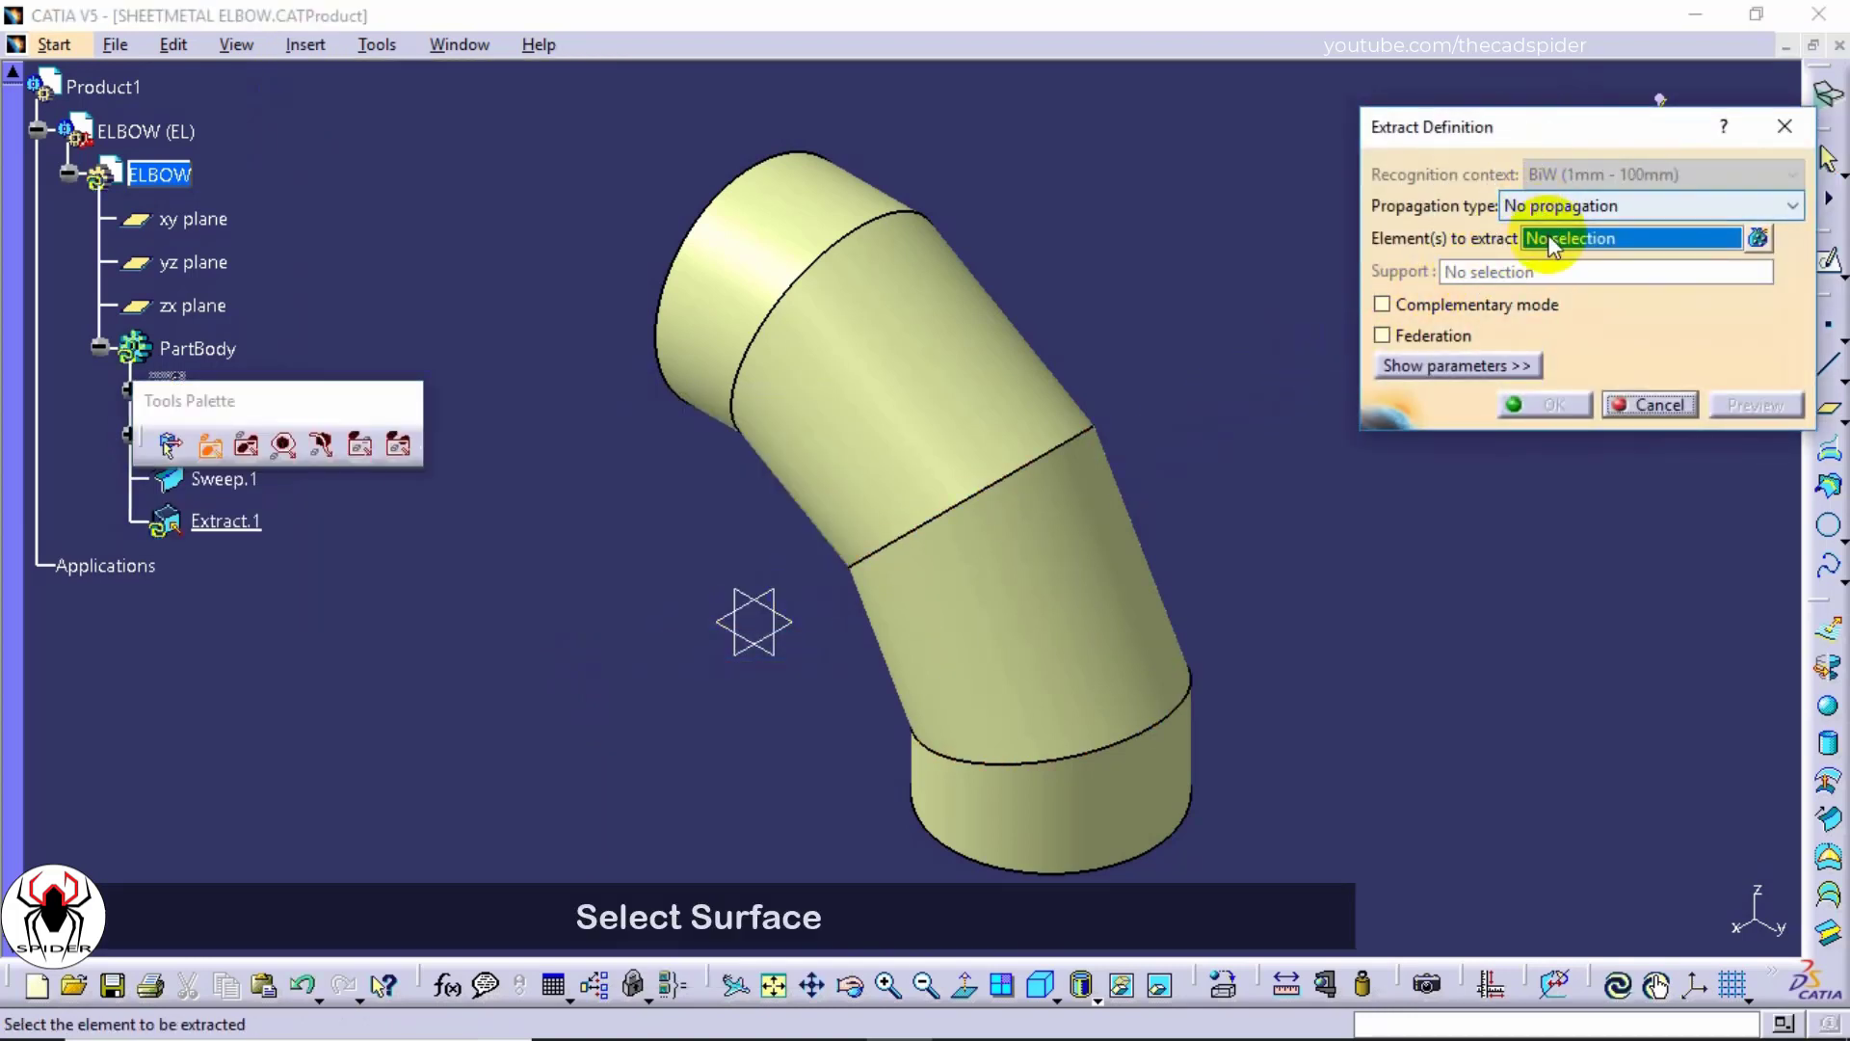
click(1548, 236)
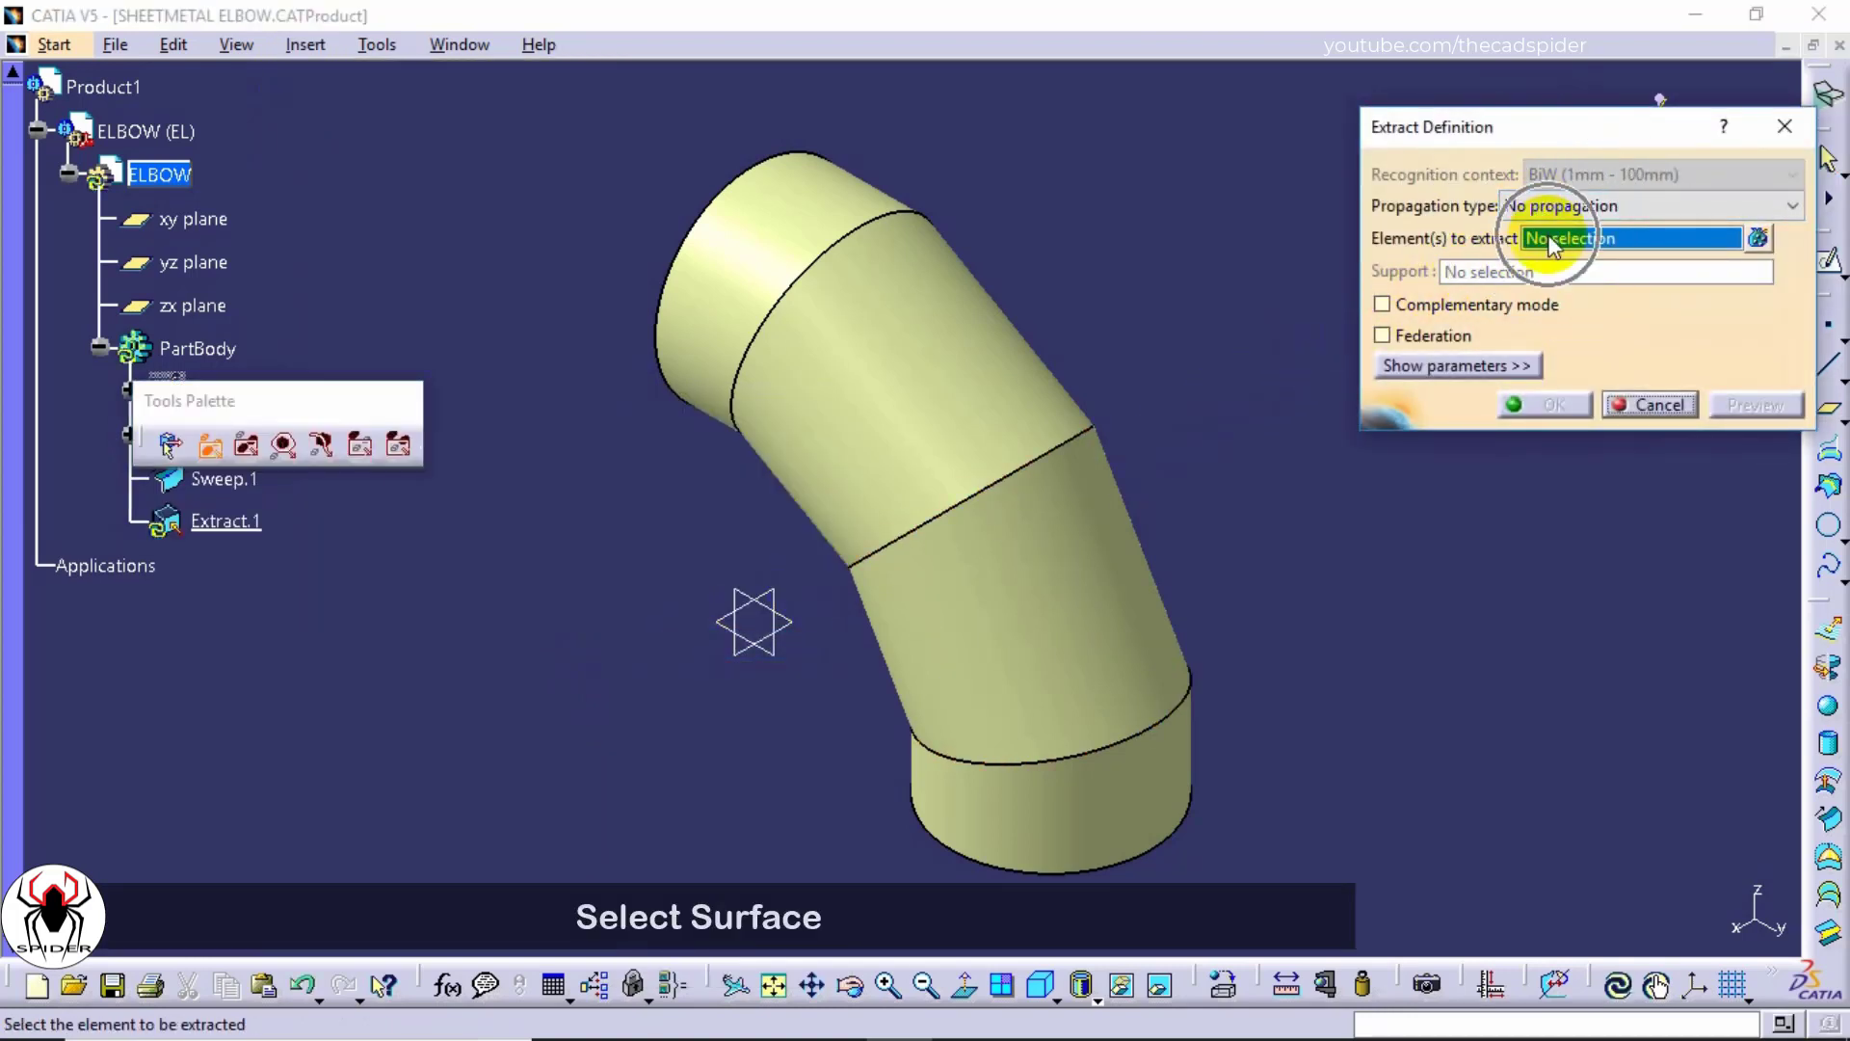
click(1144, 795)
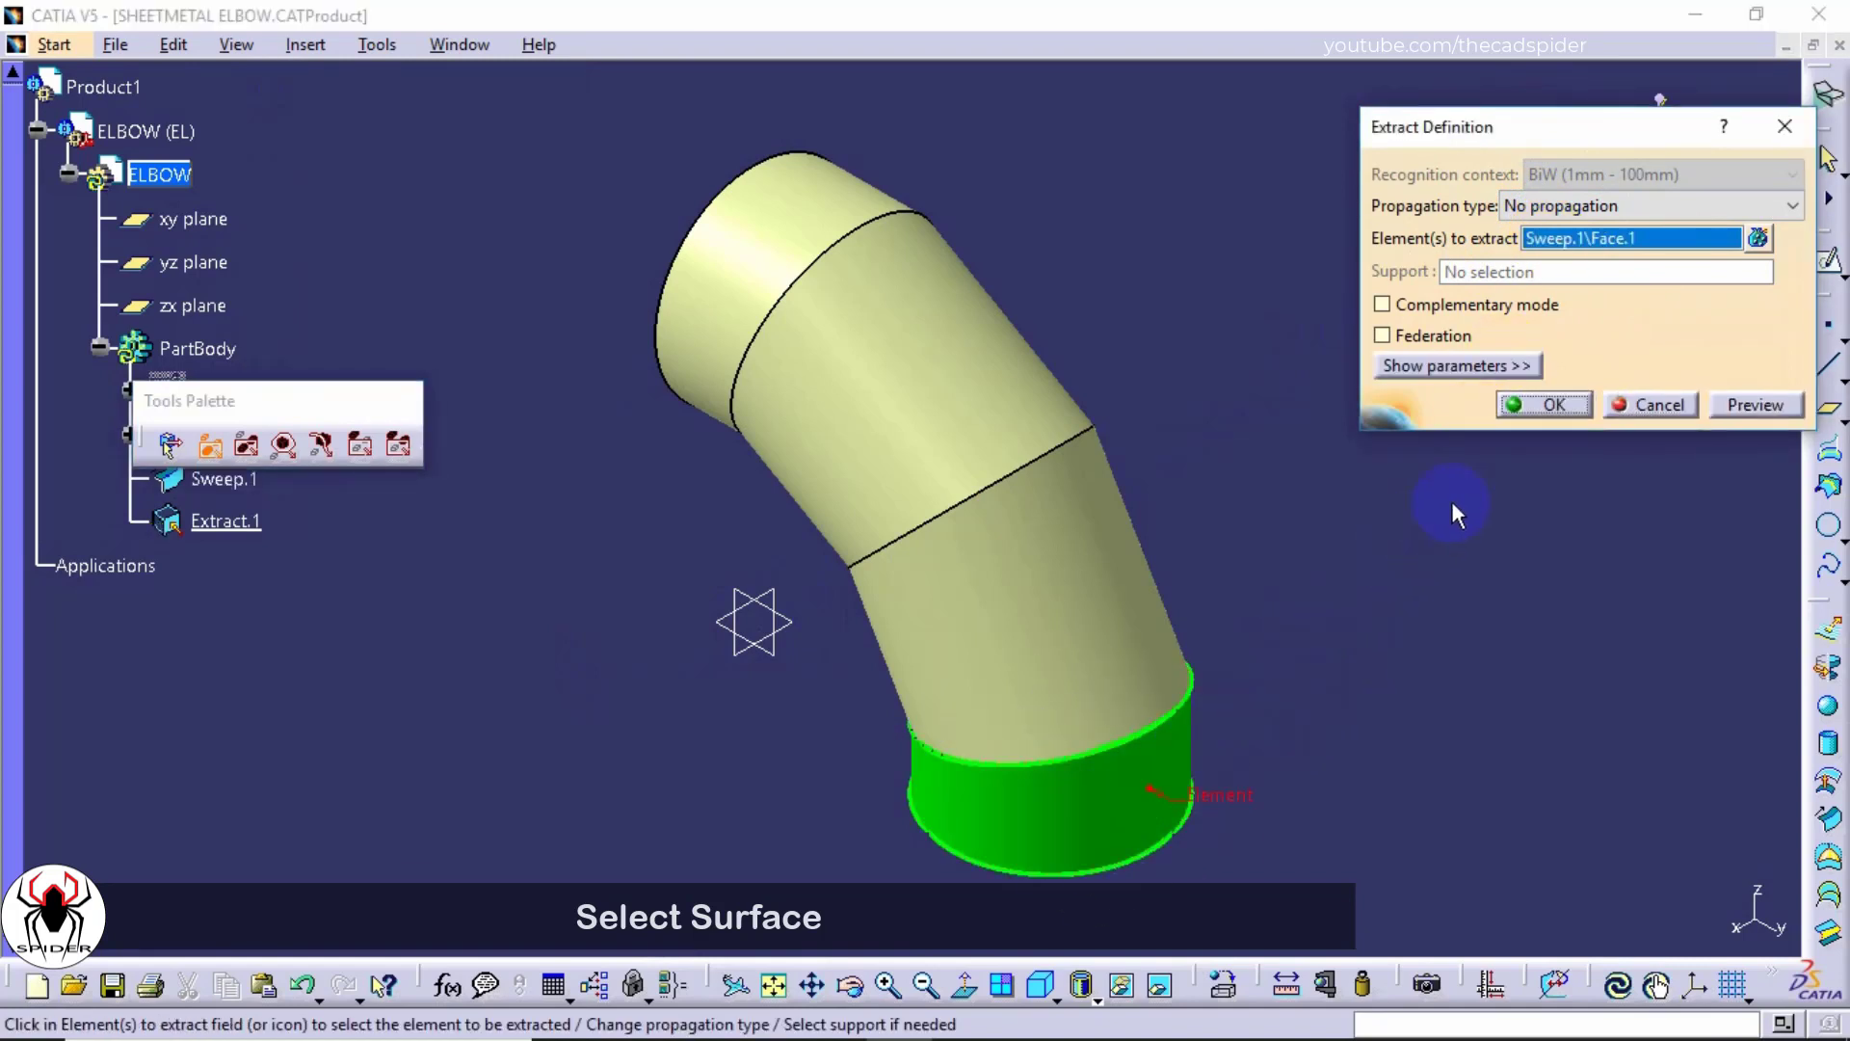
click(1555, 409)
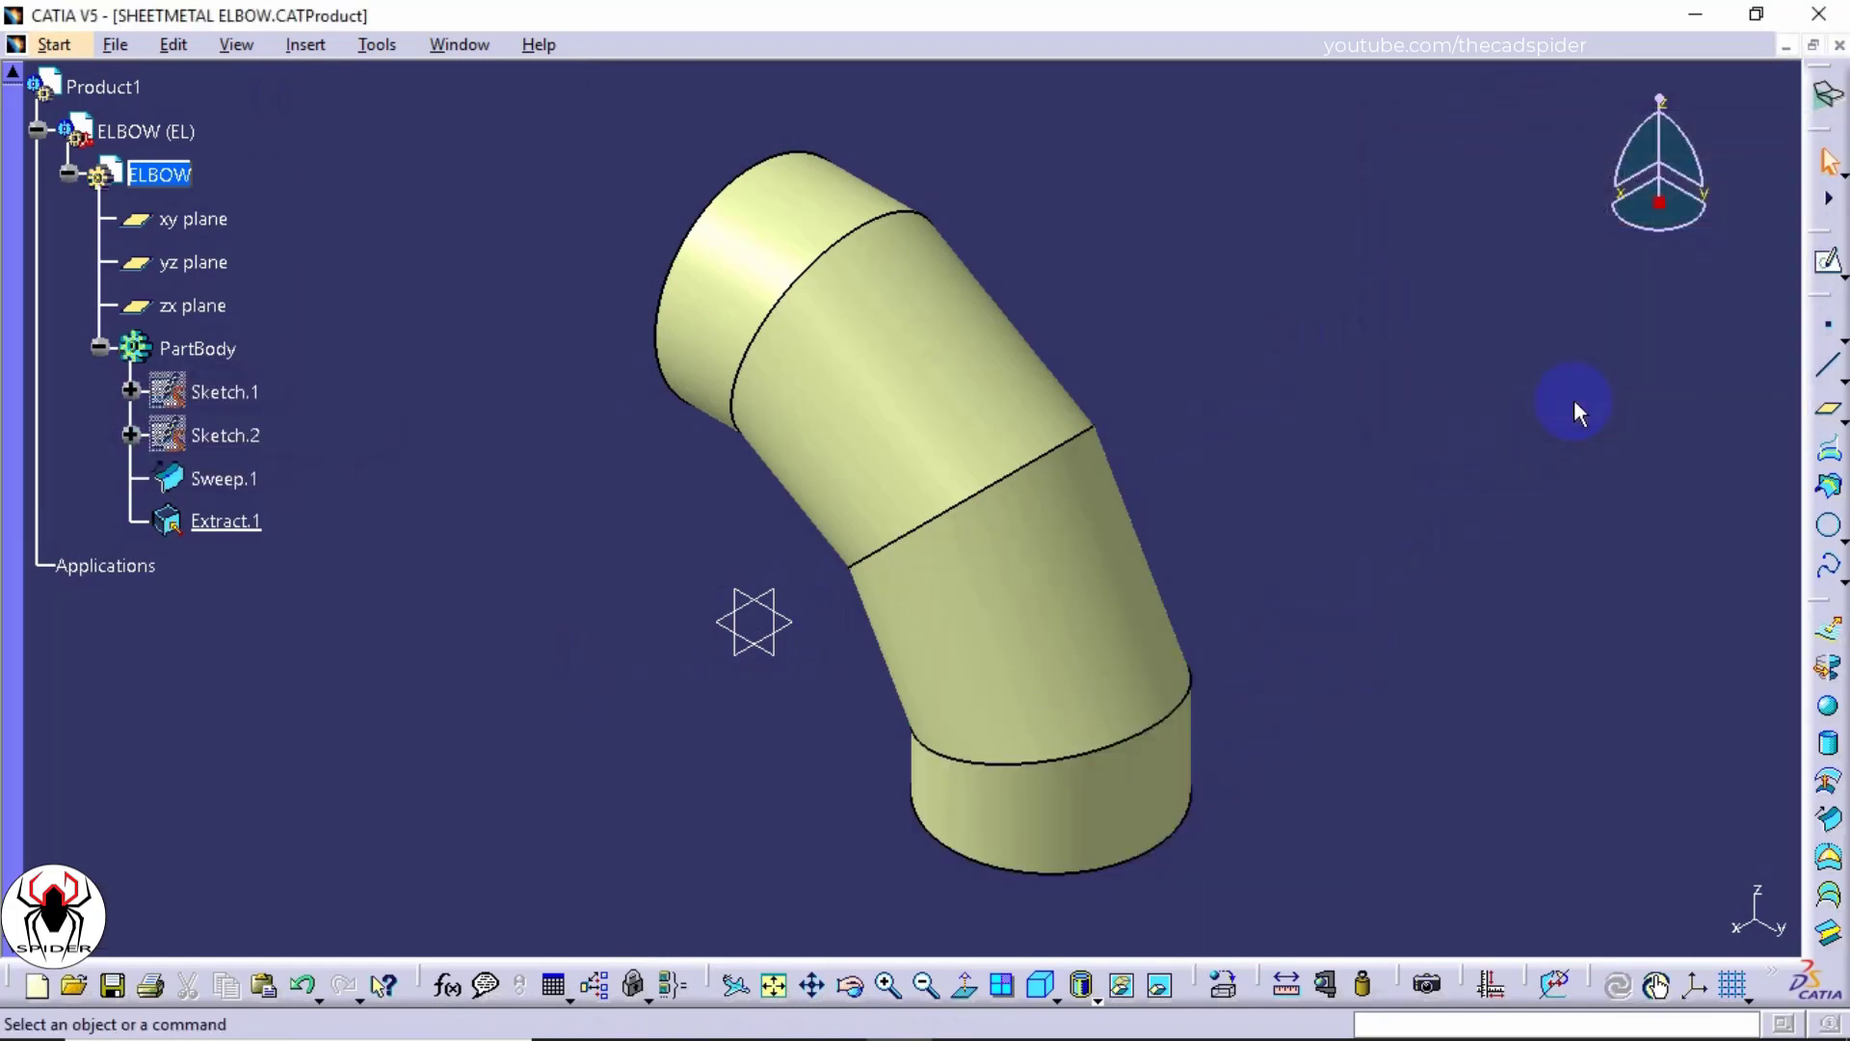
Step: Set the fill color of the extracted bottom segment to red
double_click(253, 516)
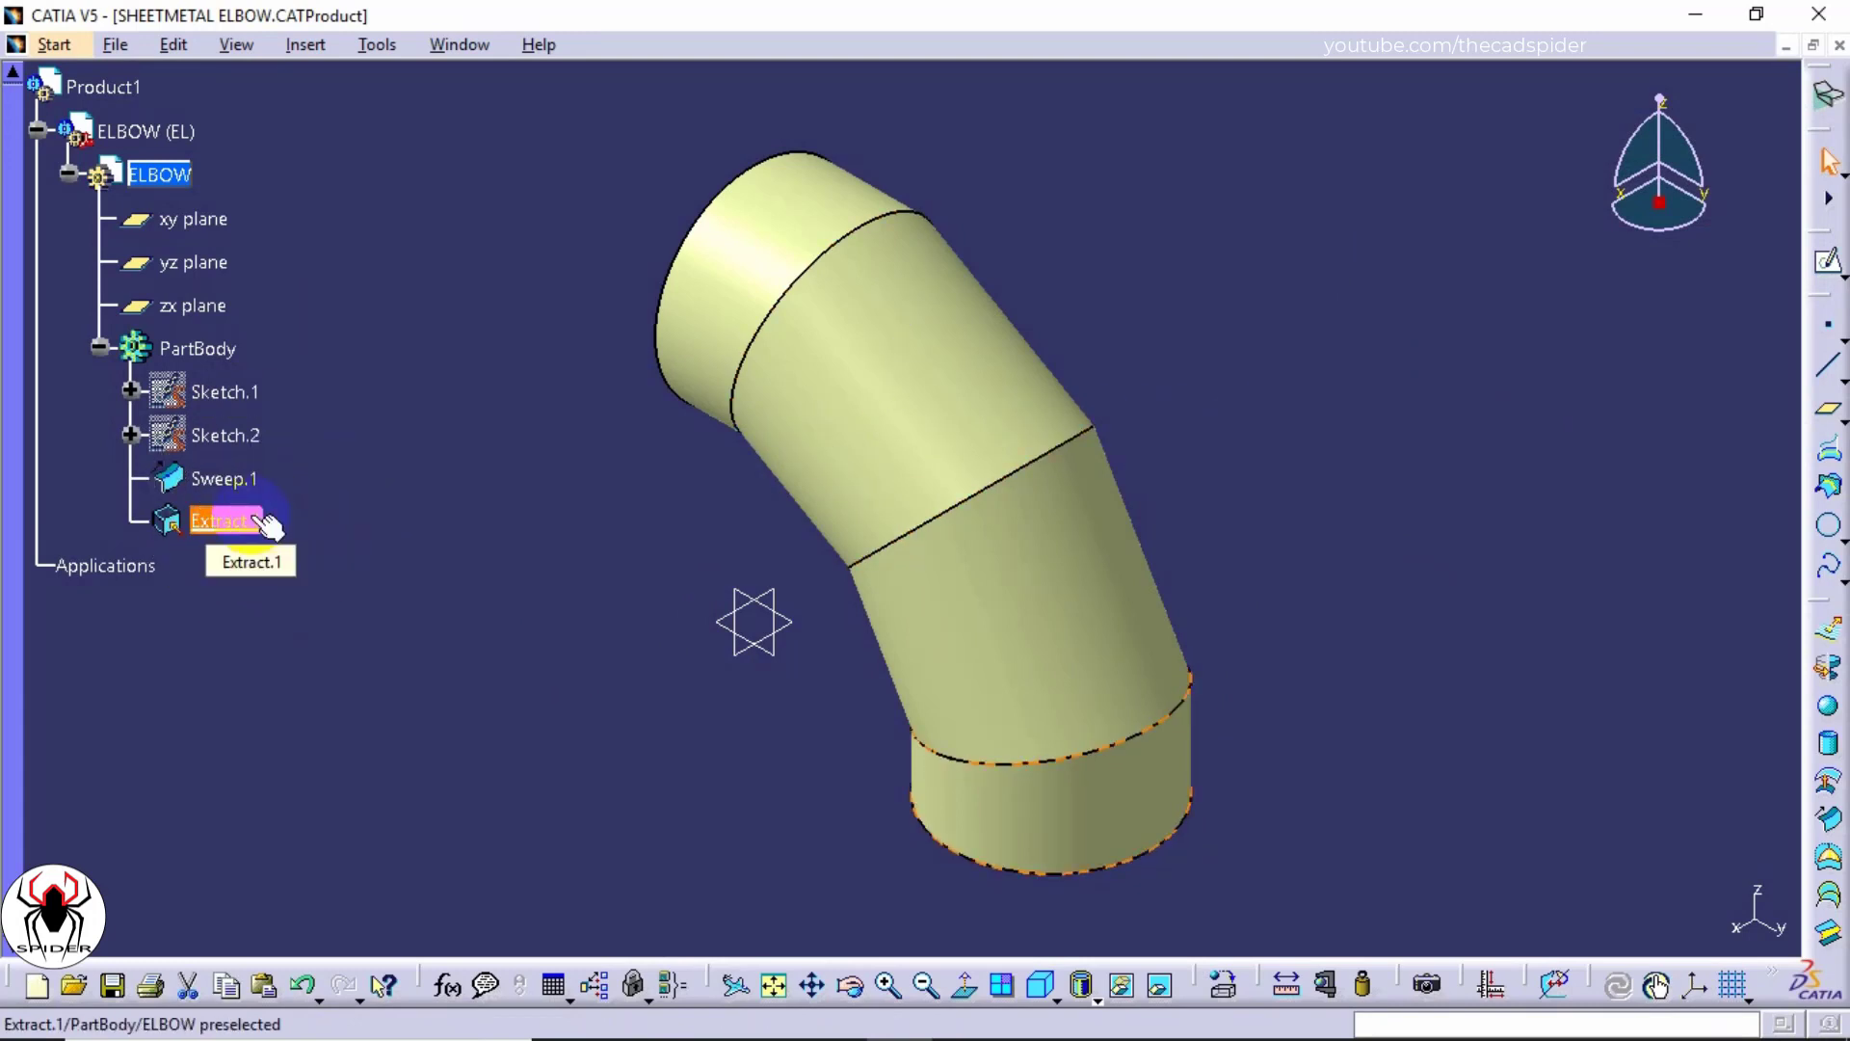
right_click(251, 517)
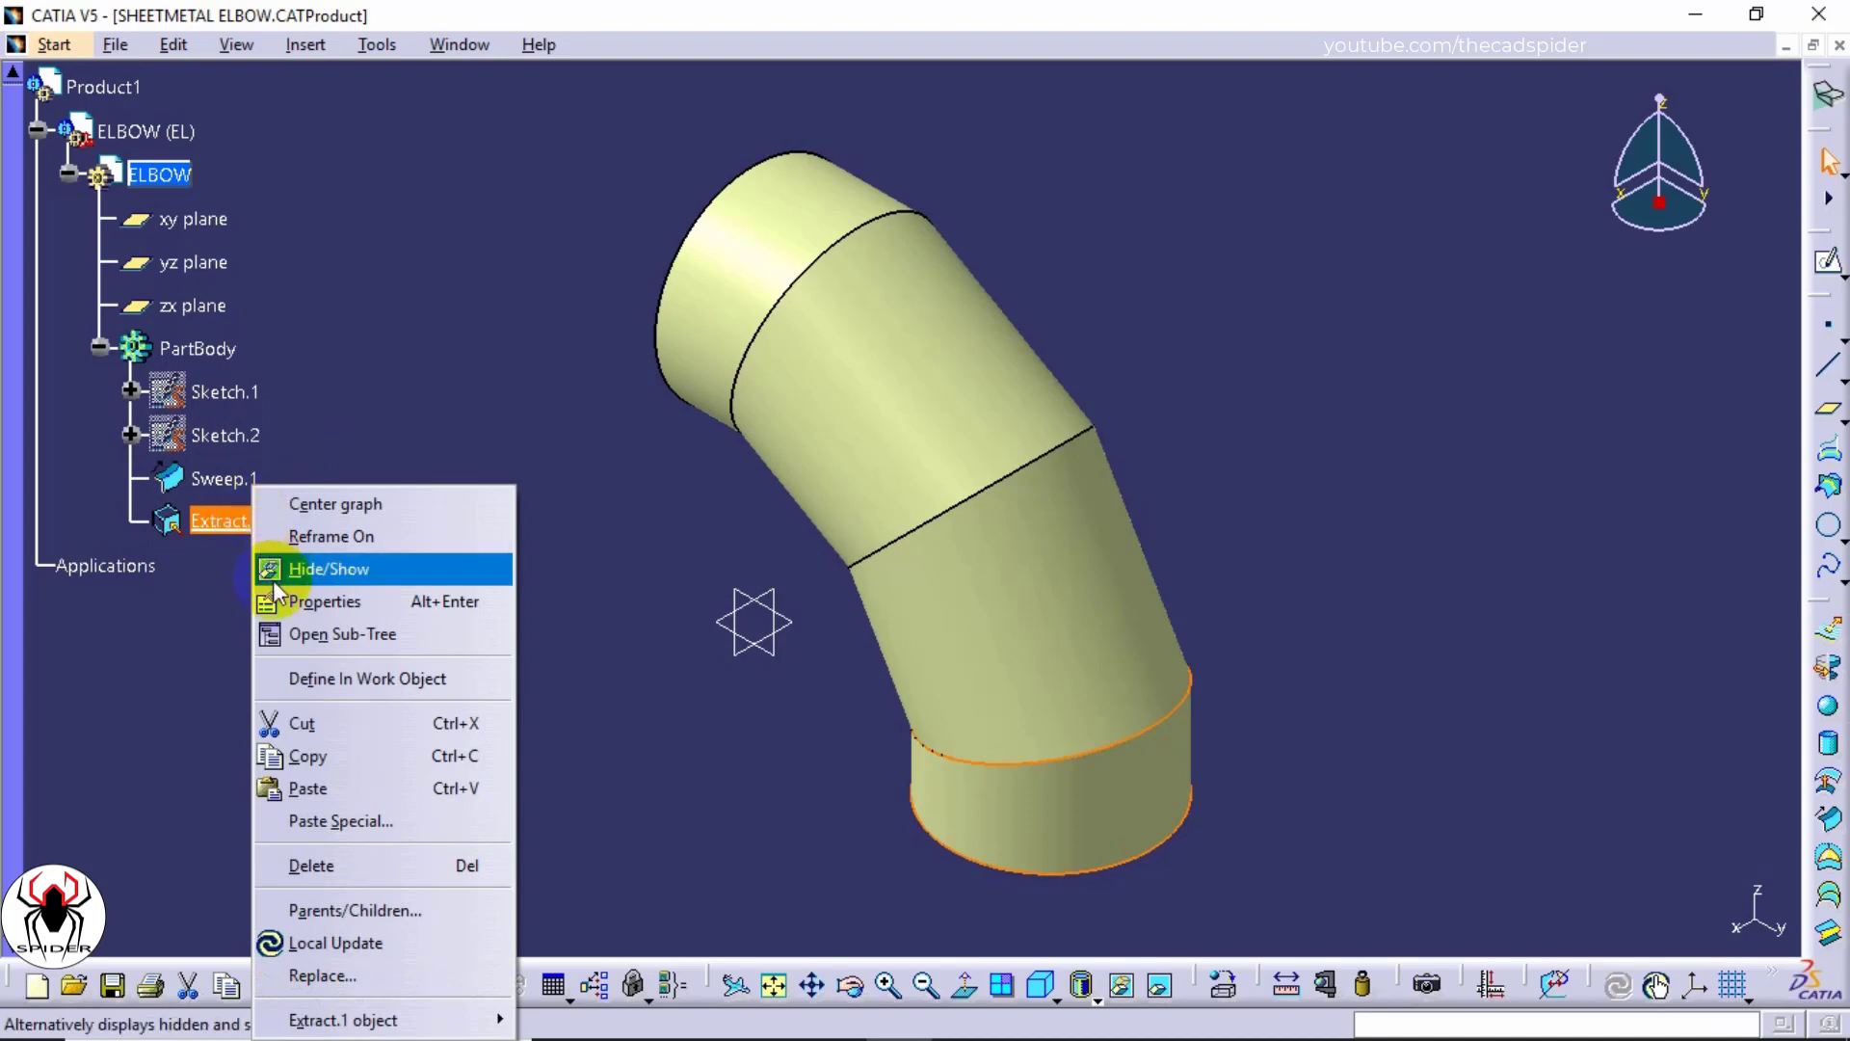
click(293, 601)
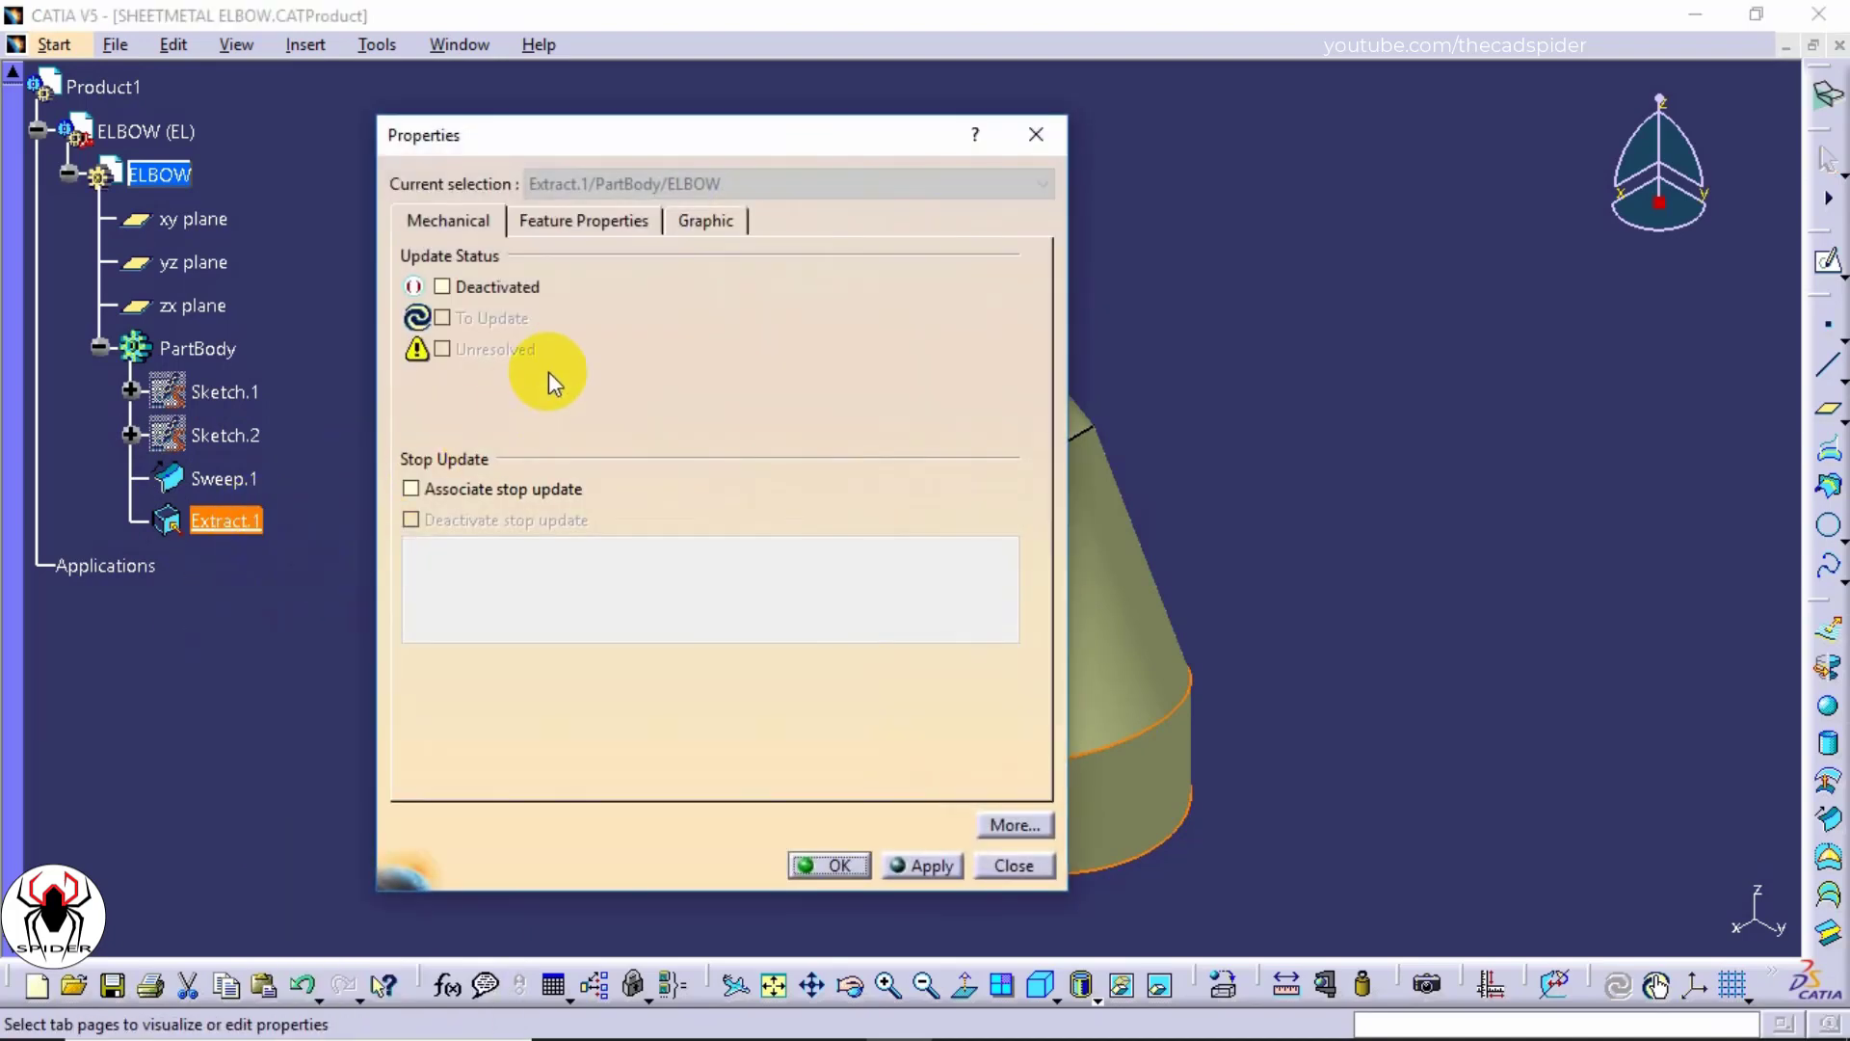
click(707, 224)
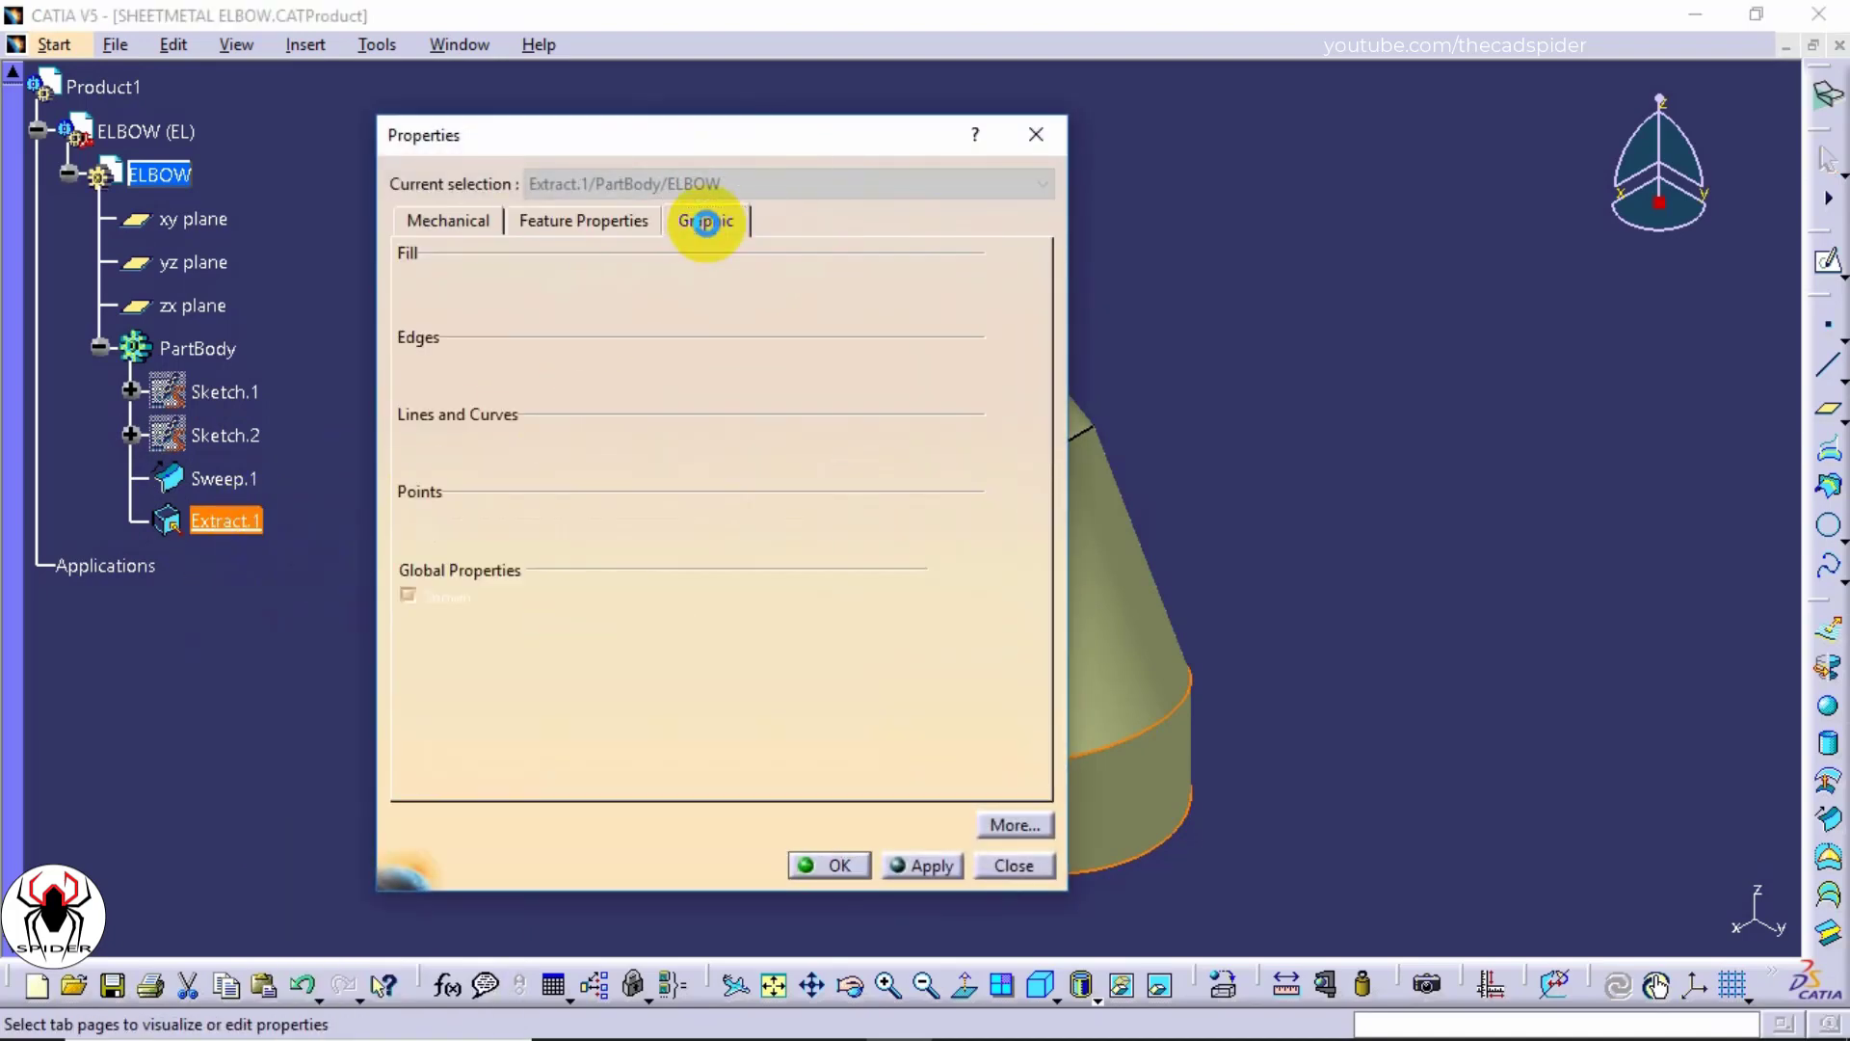
click(564, 306)
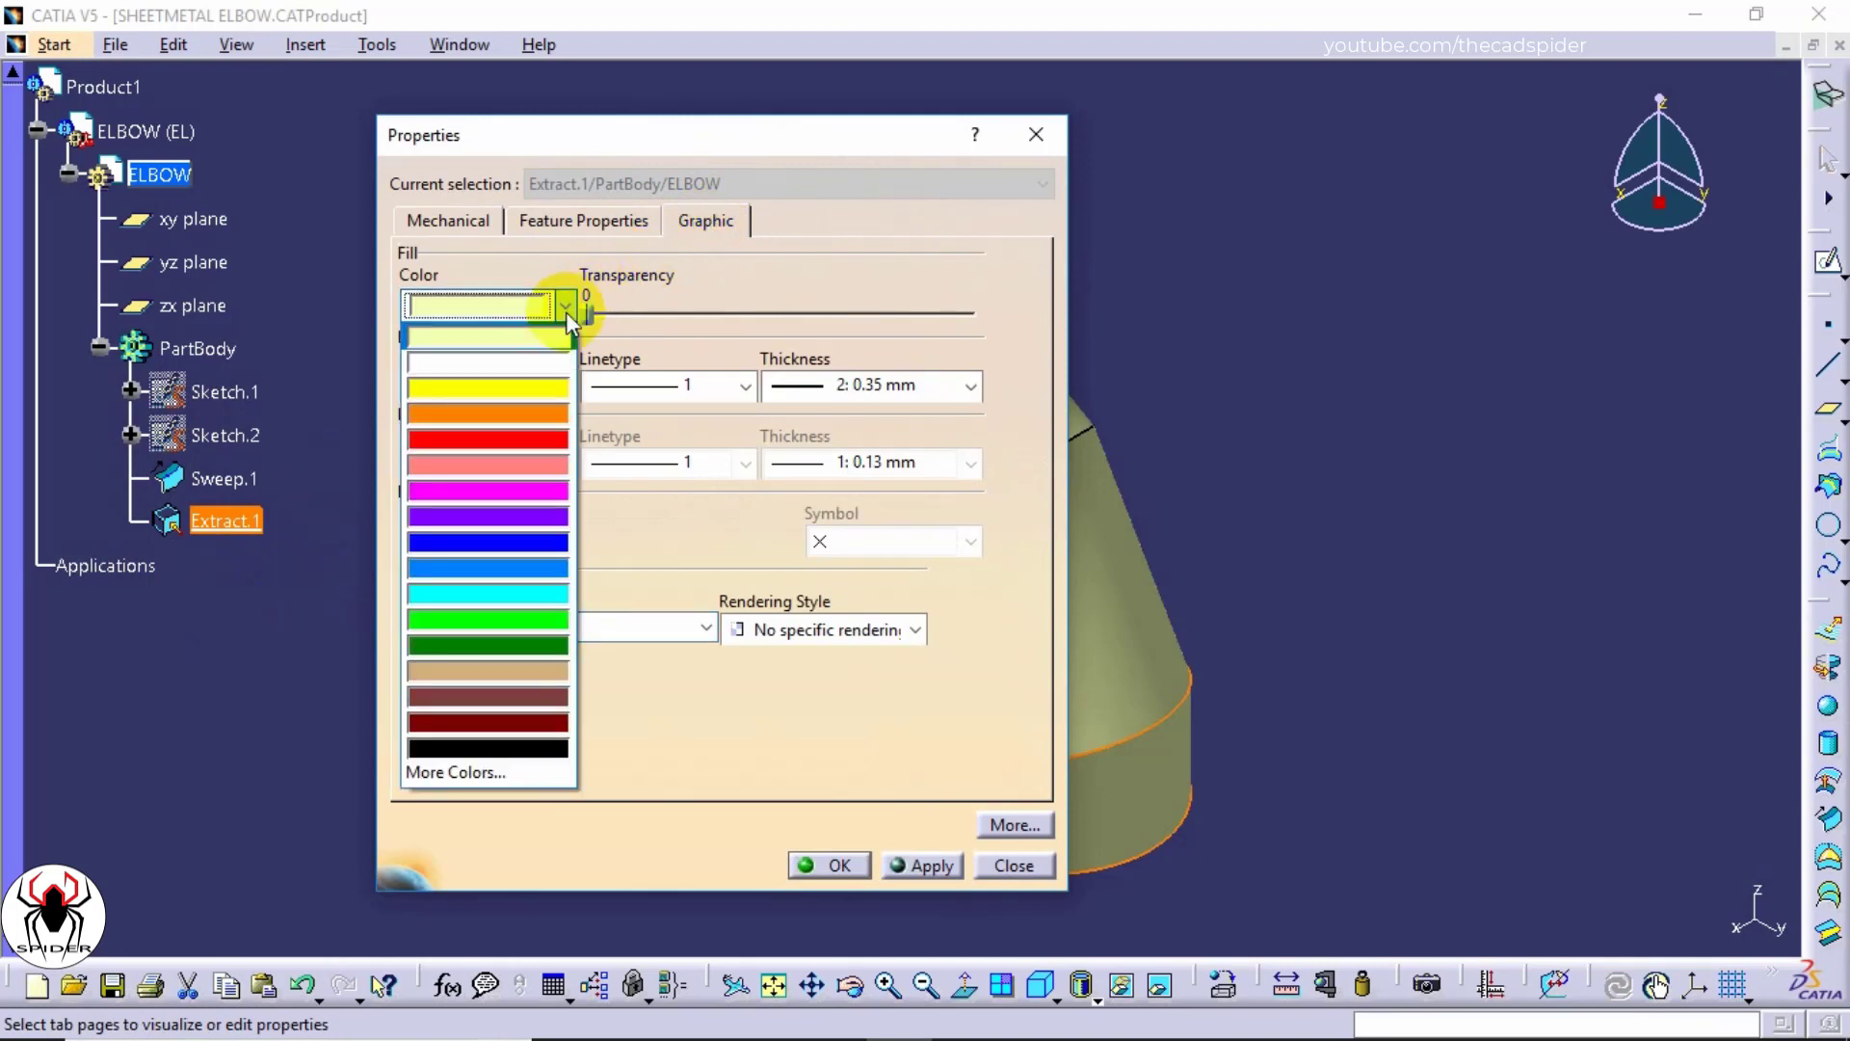
click(542, 438)
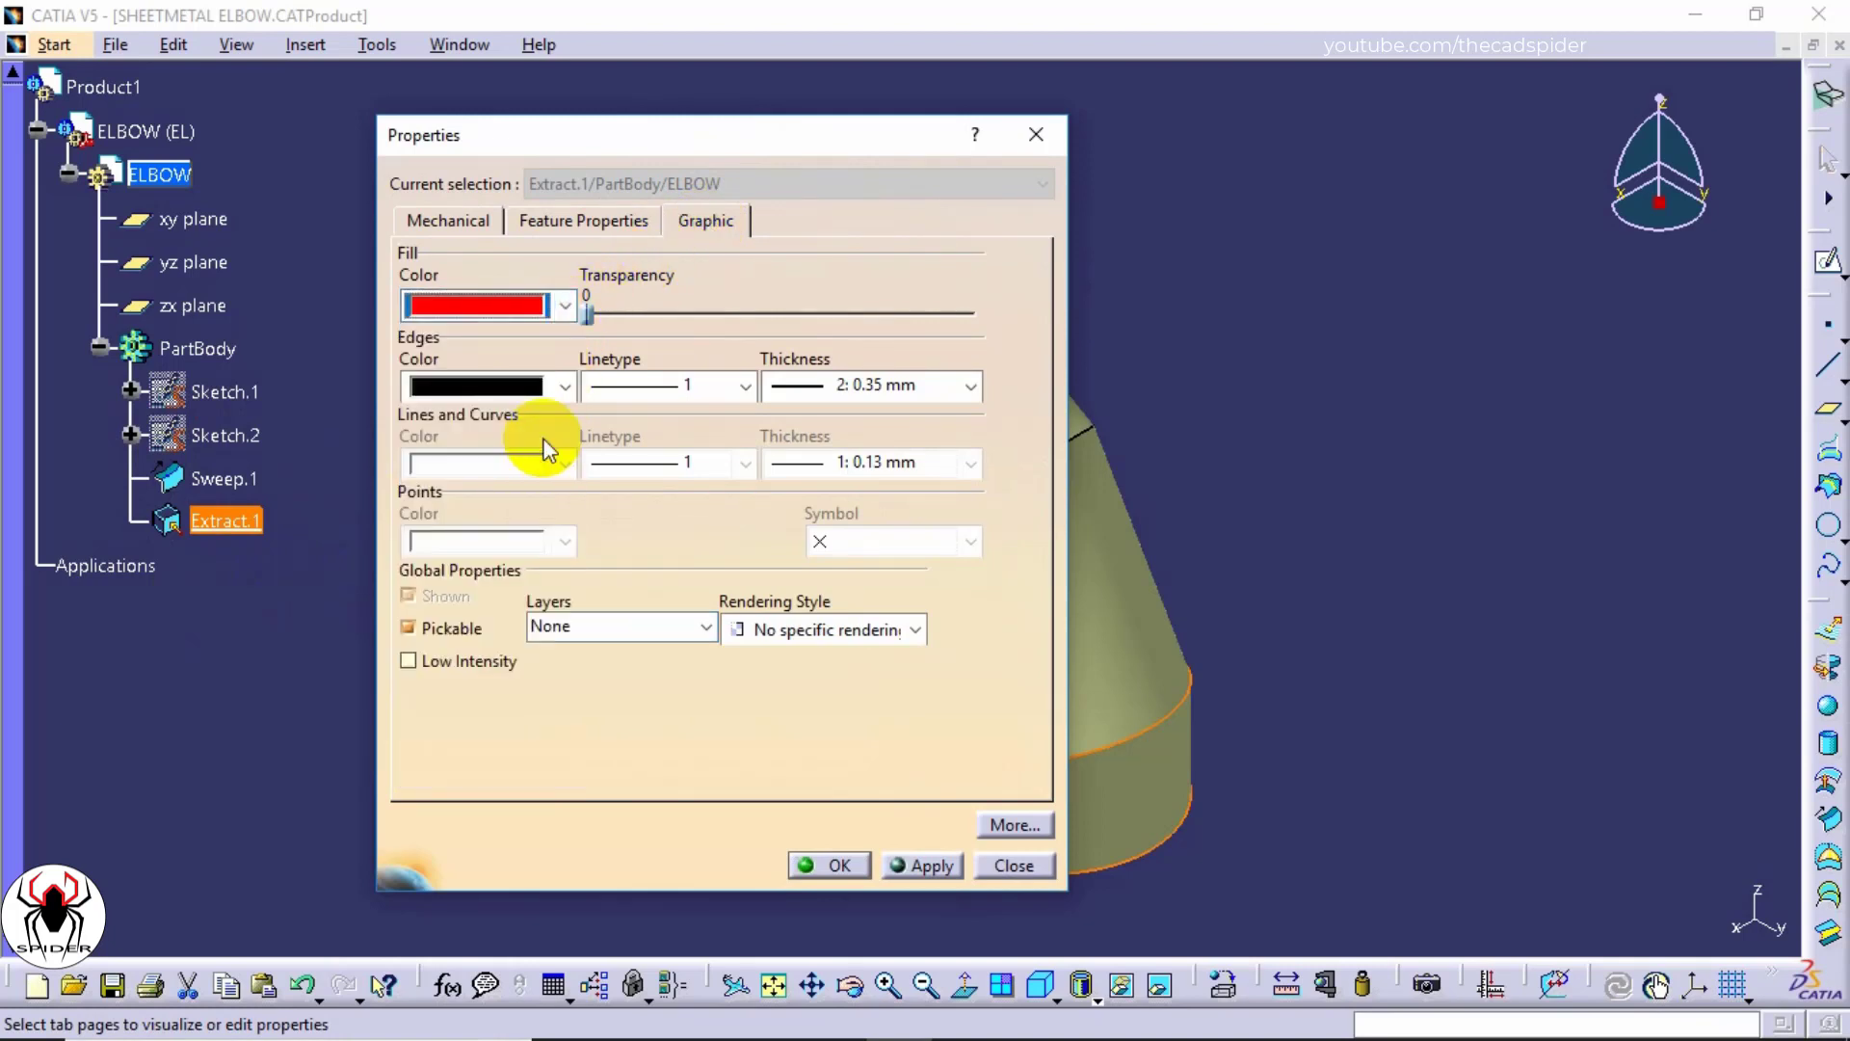
click(921, 865)
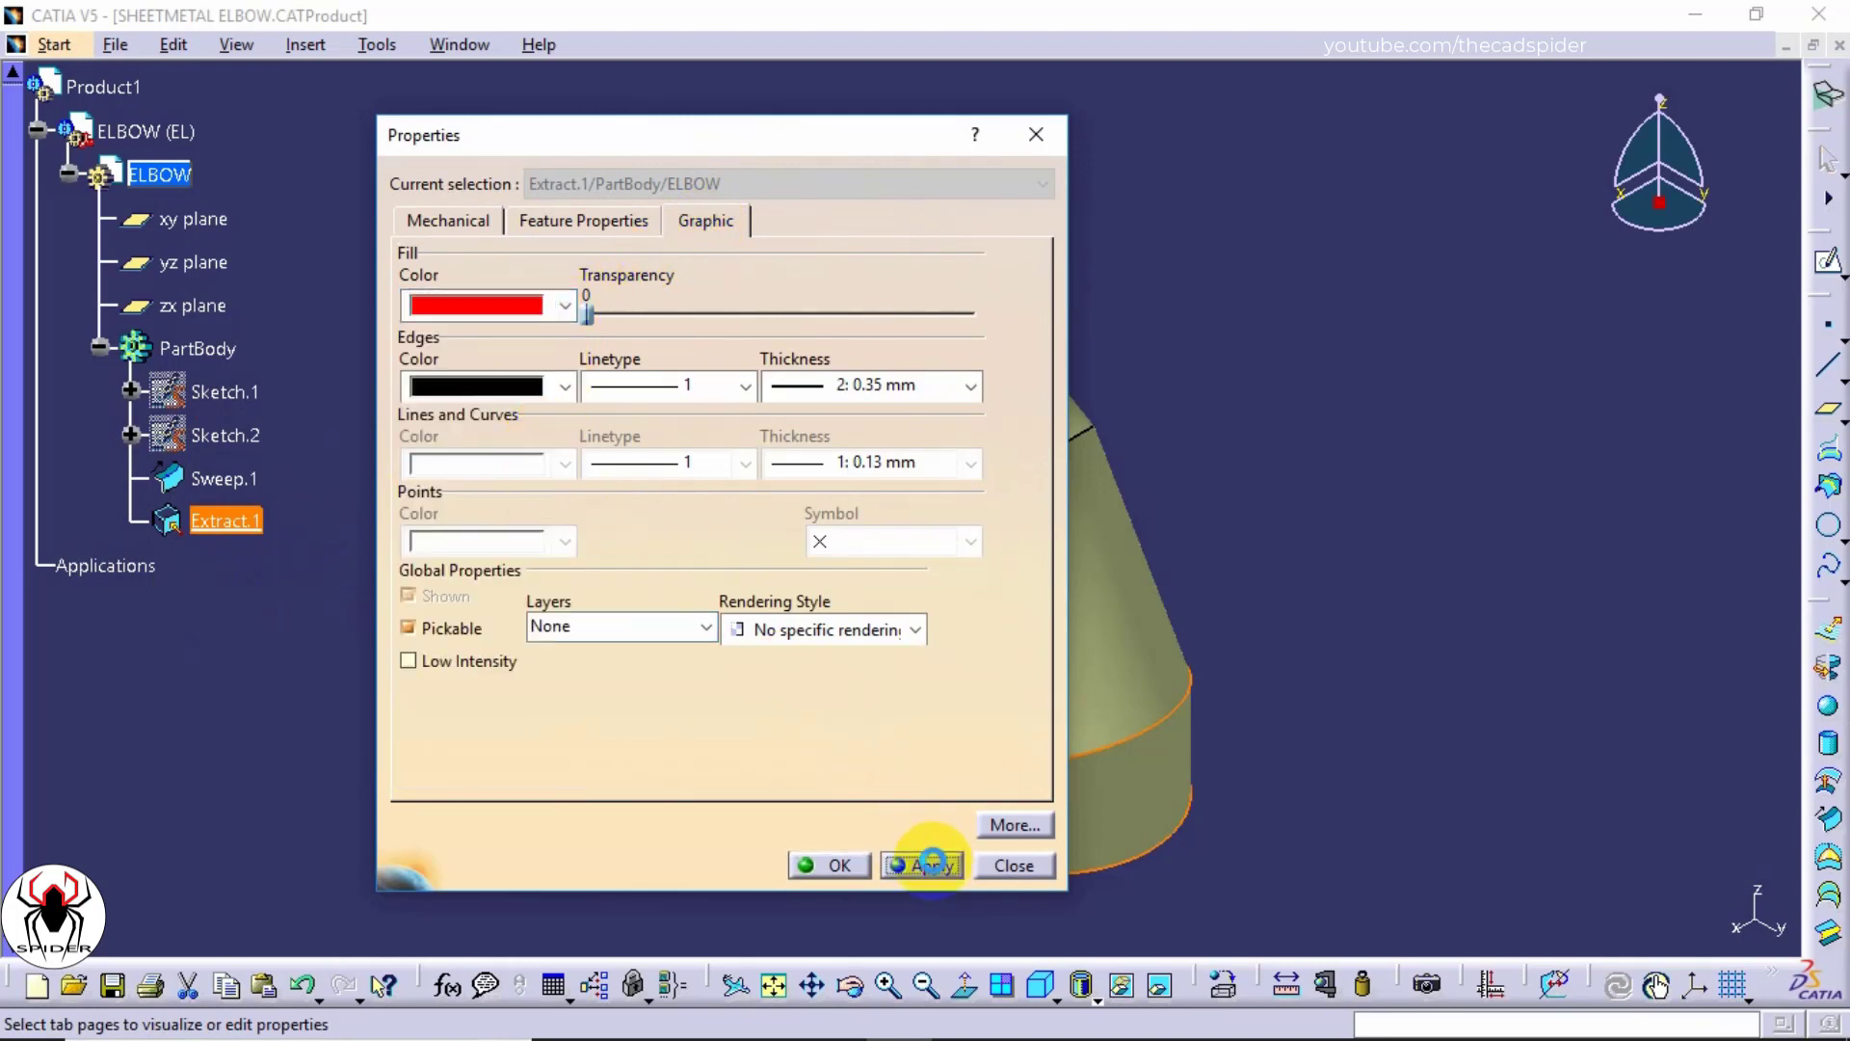
click(840, 864)
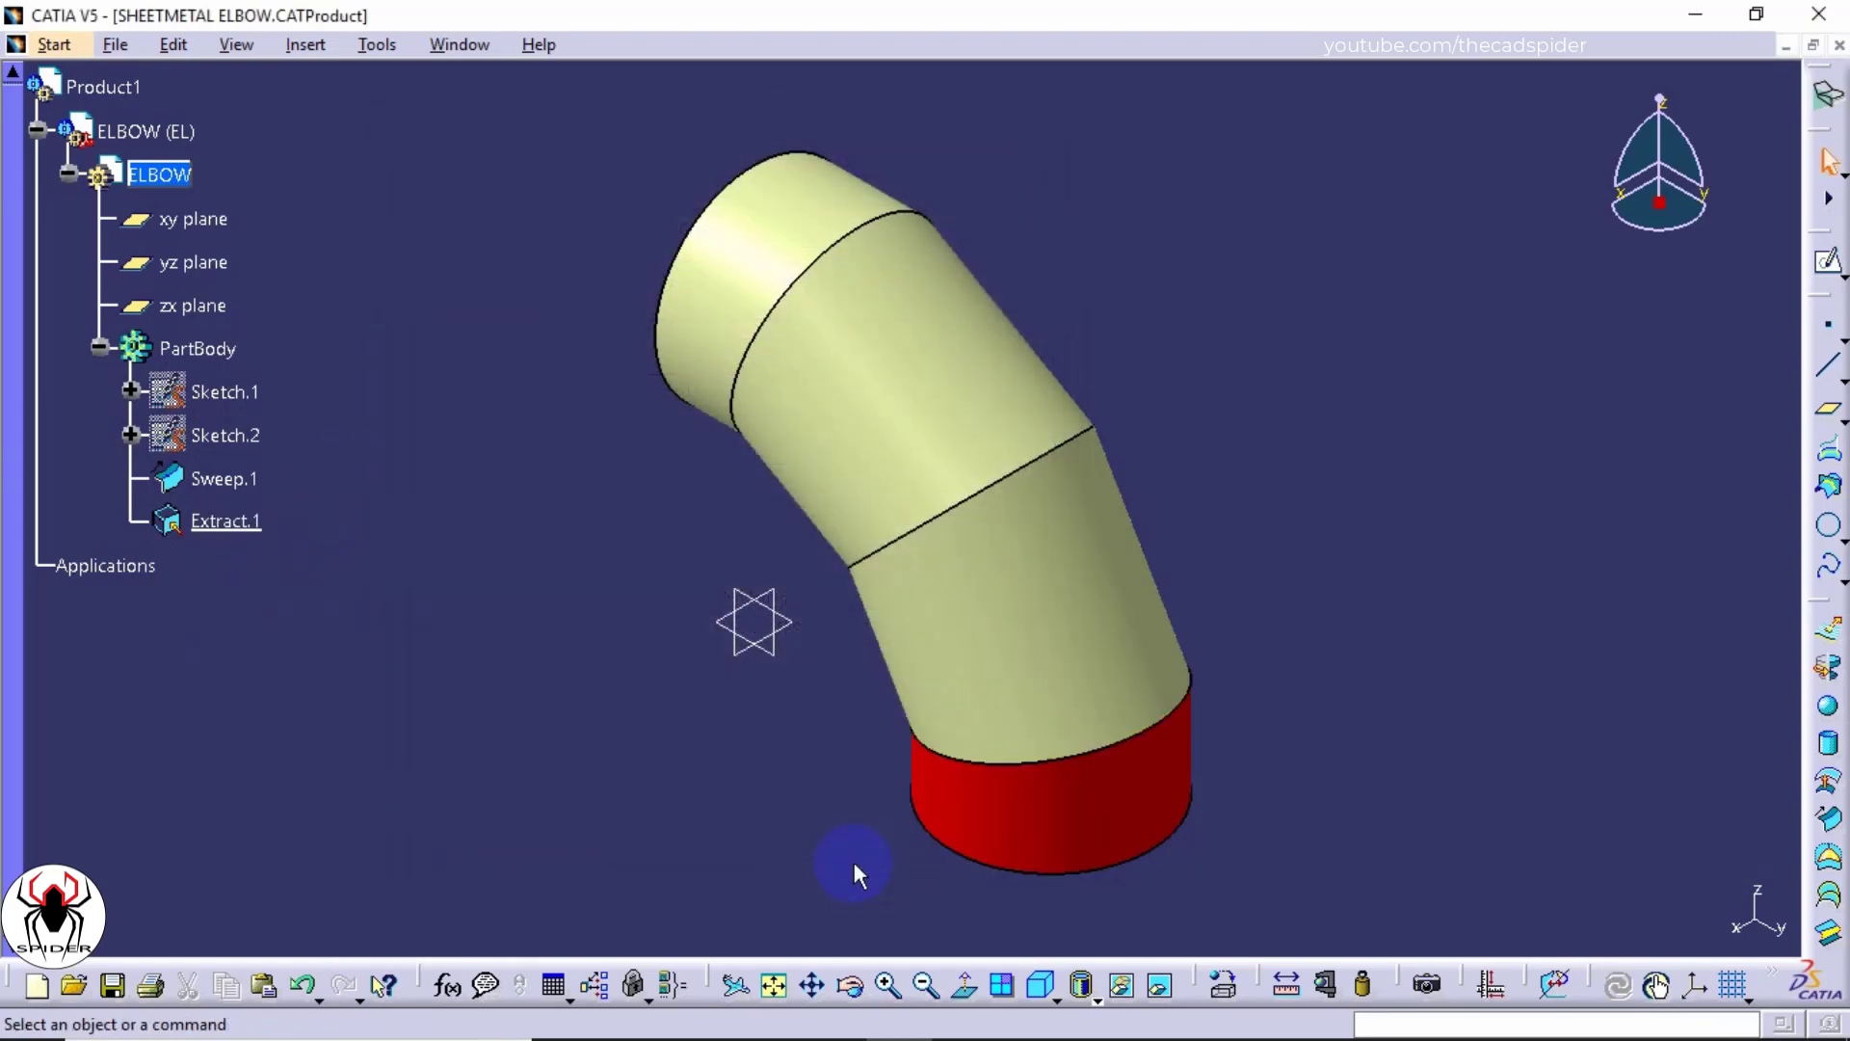
Step: Extract the lower middle segment of the swept elbow, directly above the red piece, with No propagation
click(305, 44)
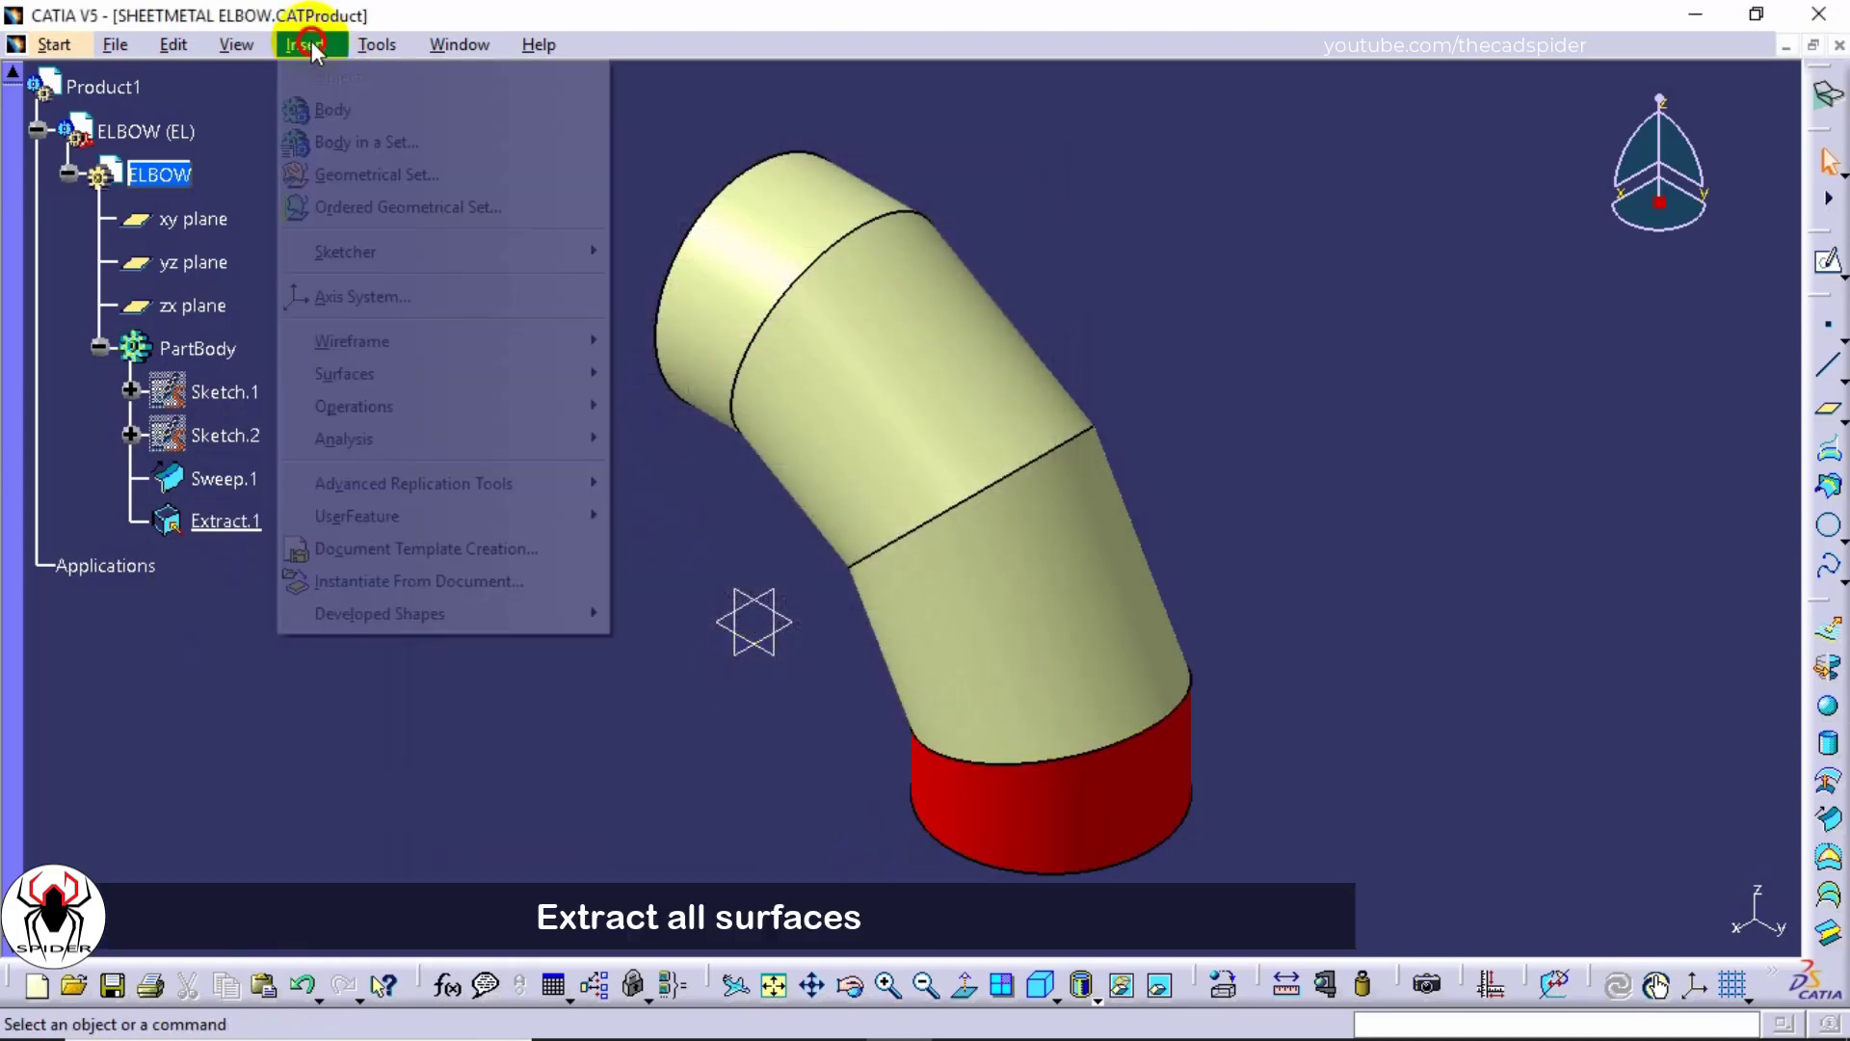
mouse_move(344, 407)
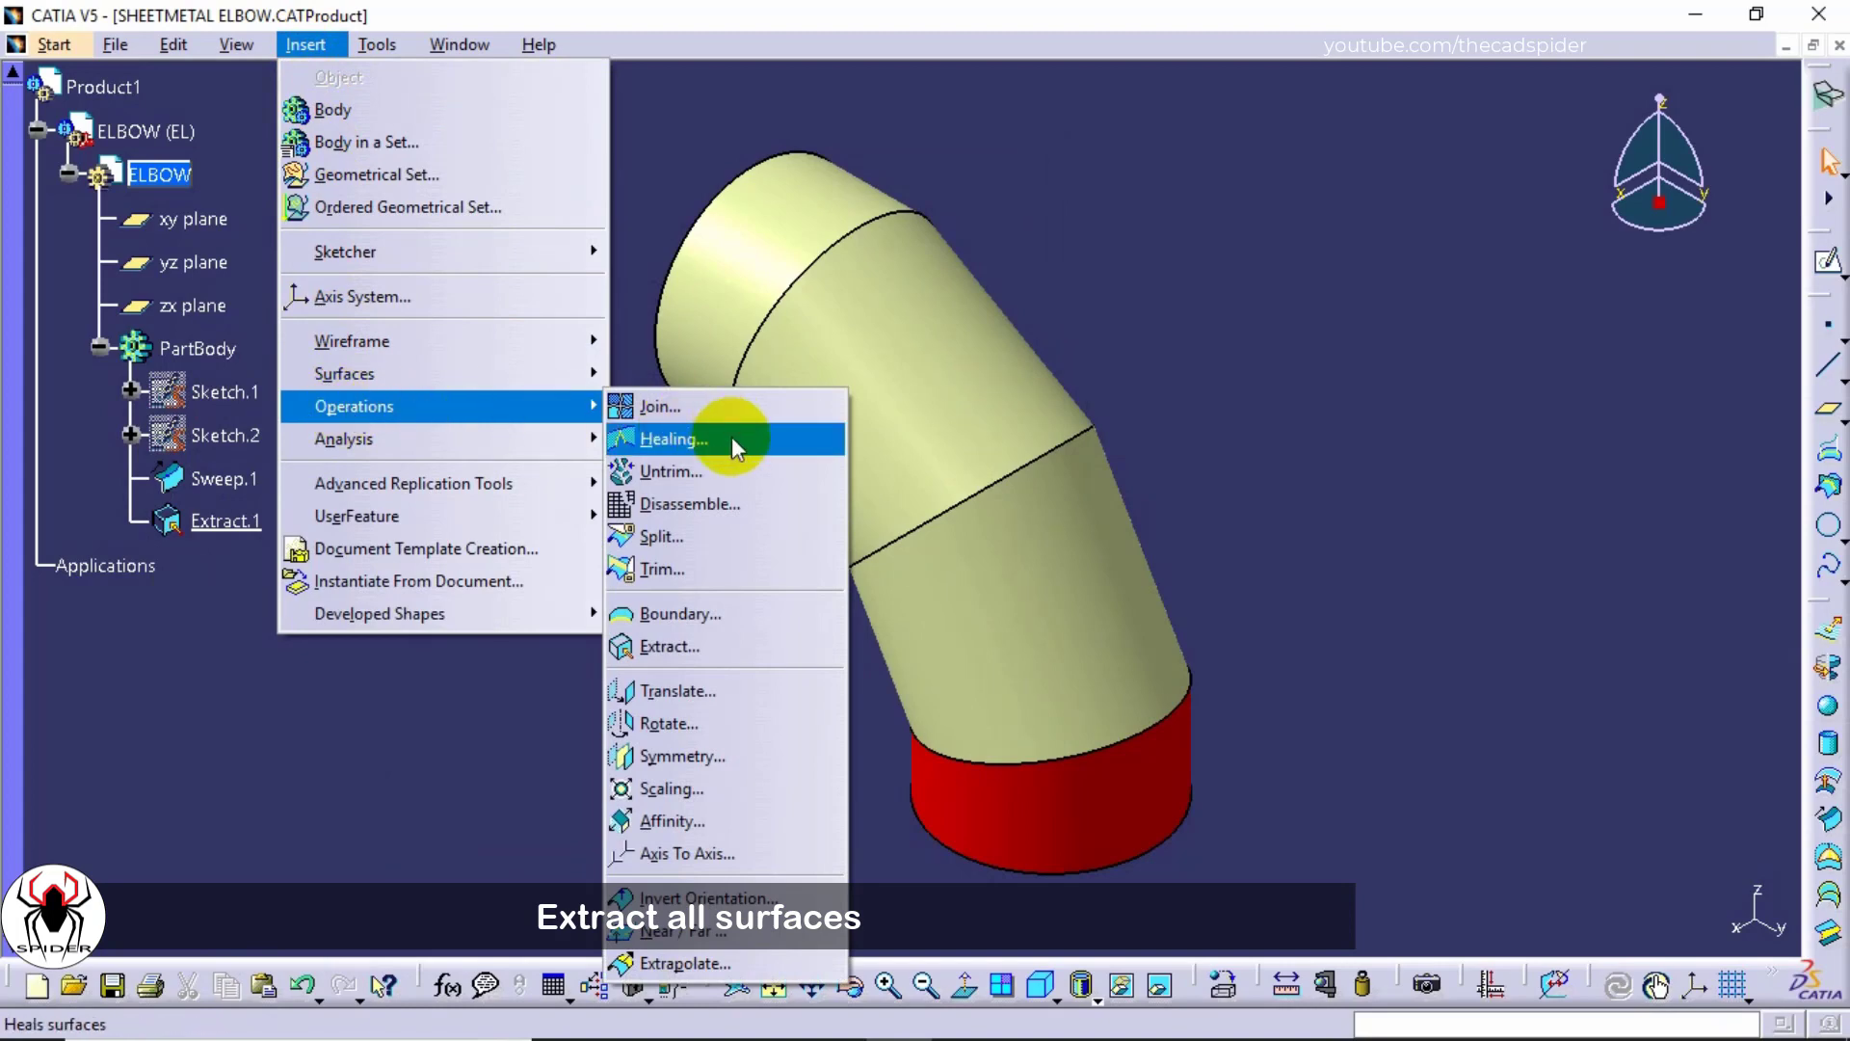
click(726, 644)
click(1017, 641)
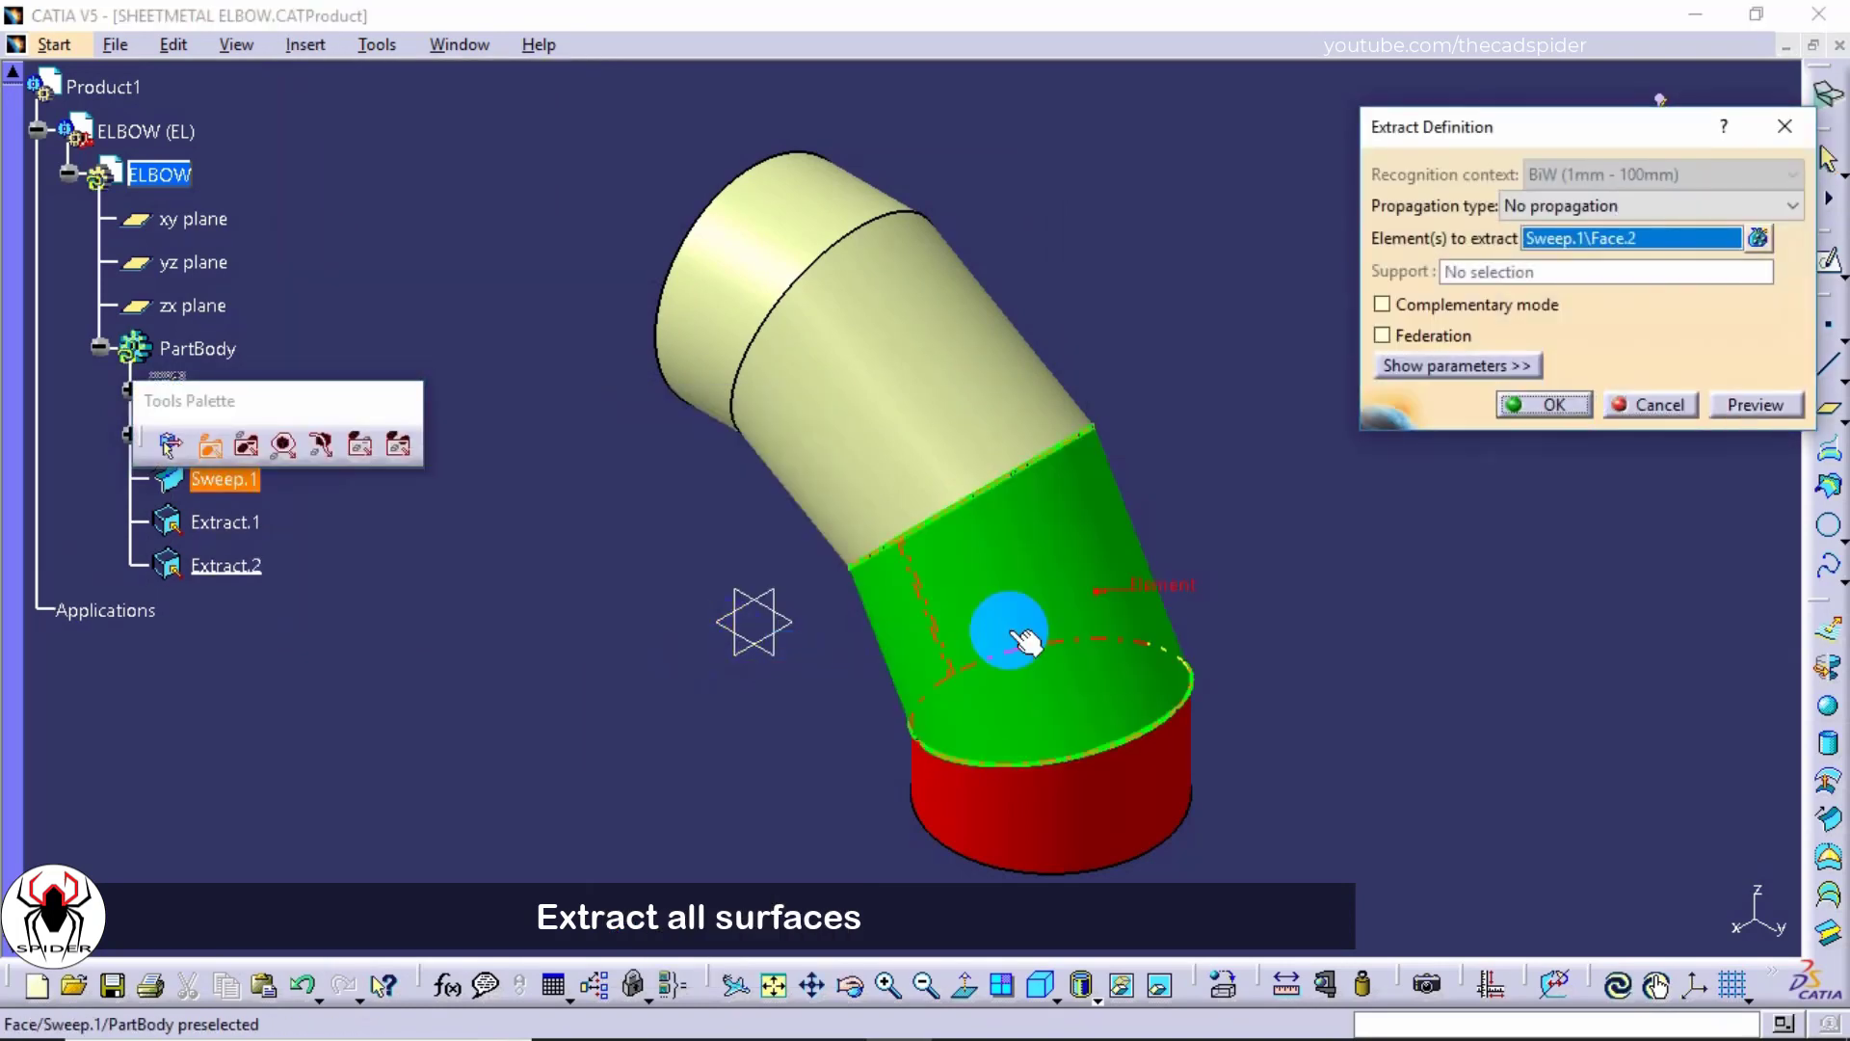
click(1547, 404)
Step: Set the fill color of the extracted lower middle segment to bright green
click(263, 565)
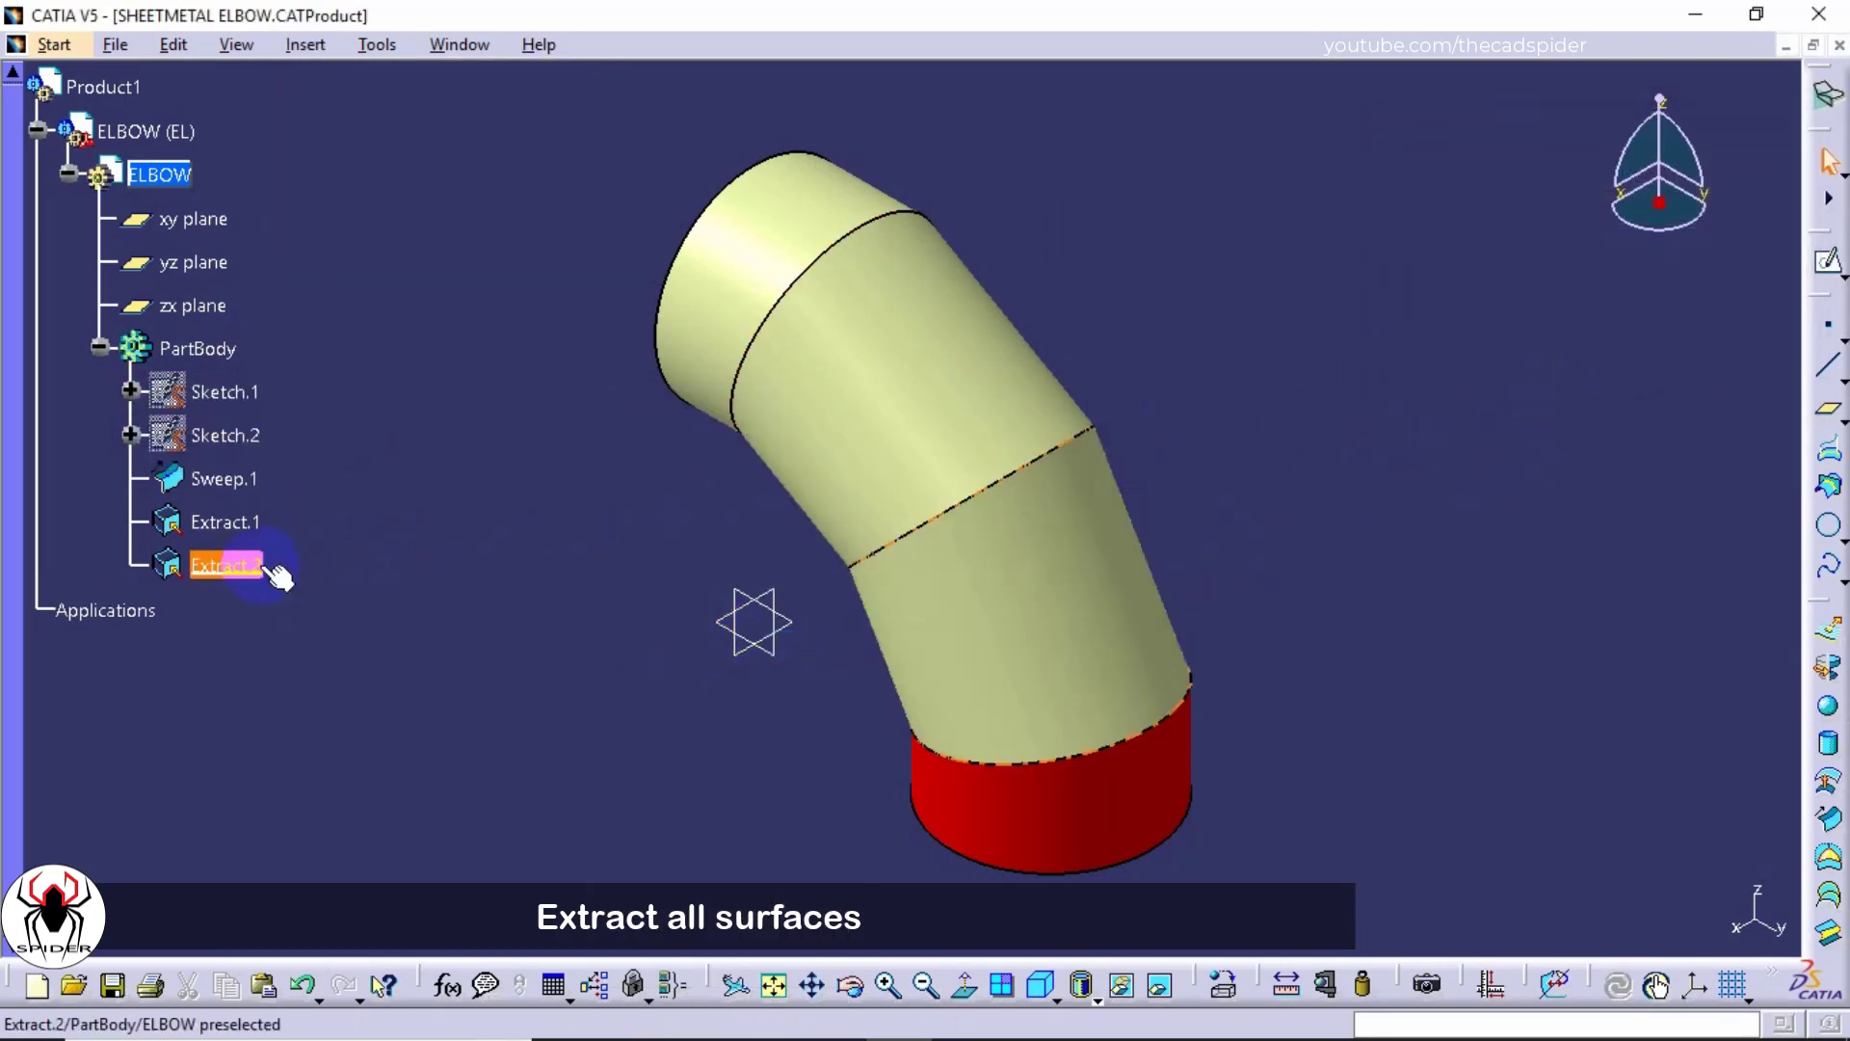
right_click(258, 565)
click(363, 126)
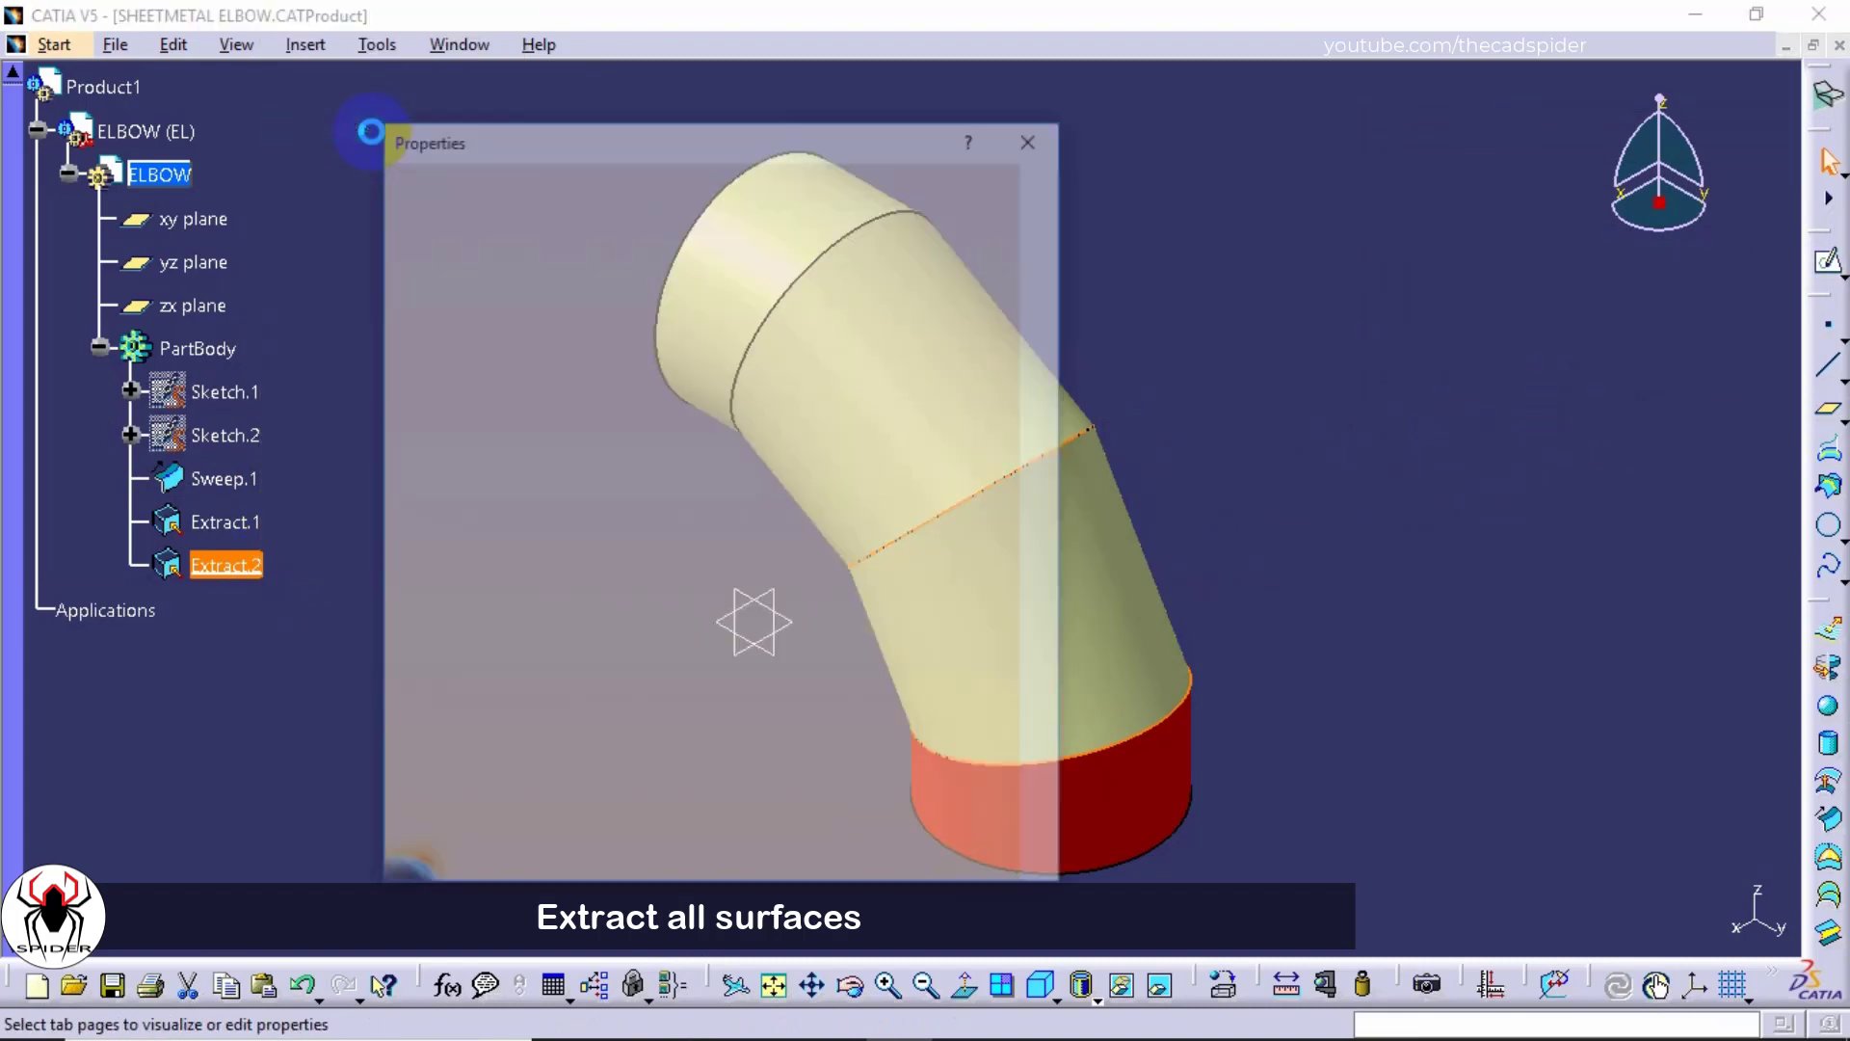
click(554, 303)
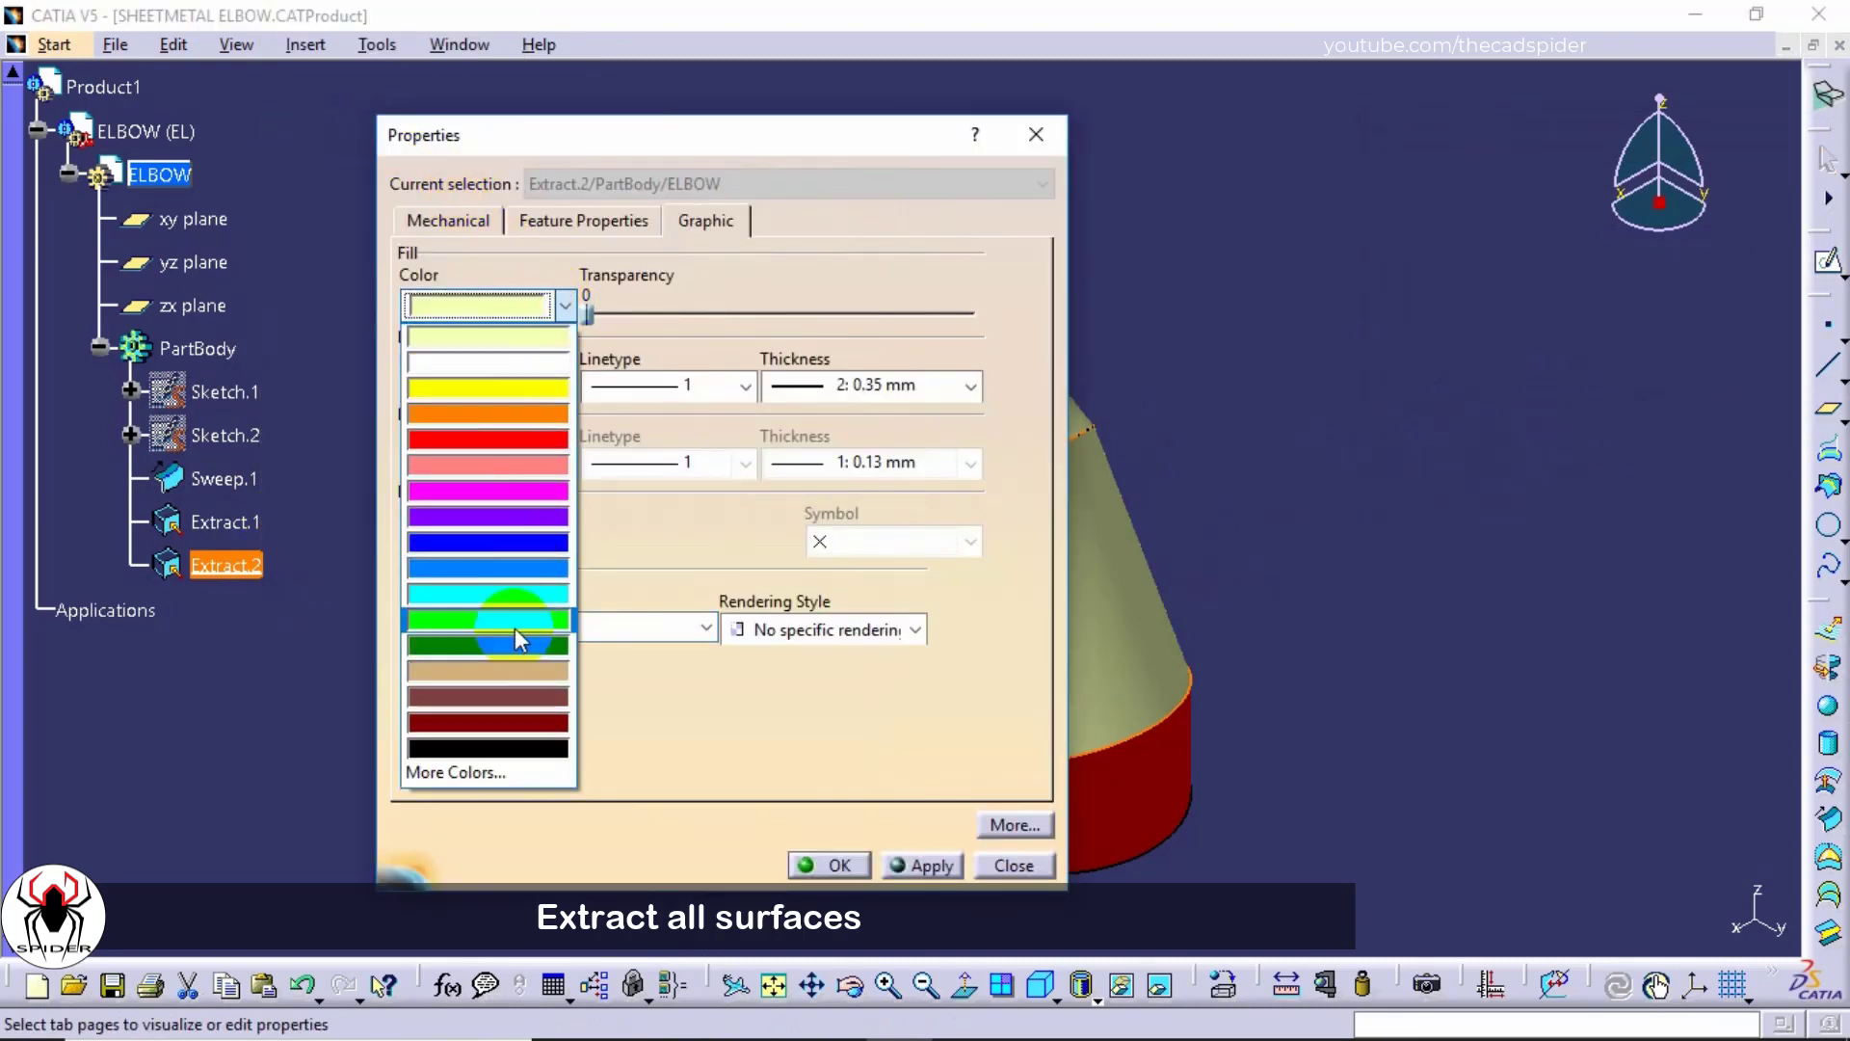
click(514, 627)
click(810, 862)
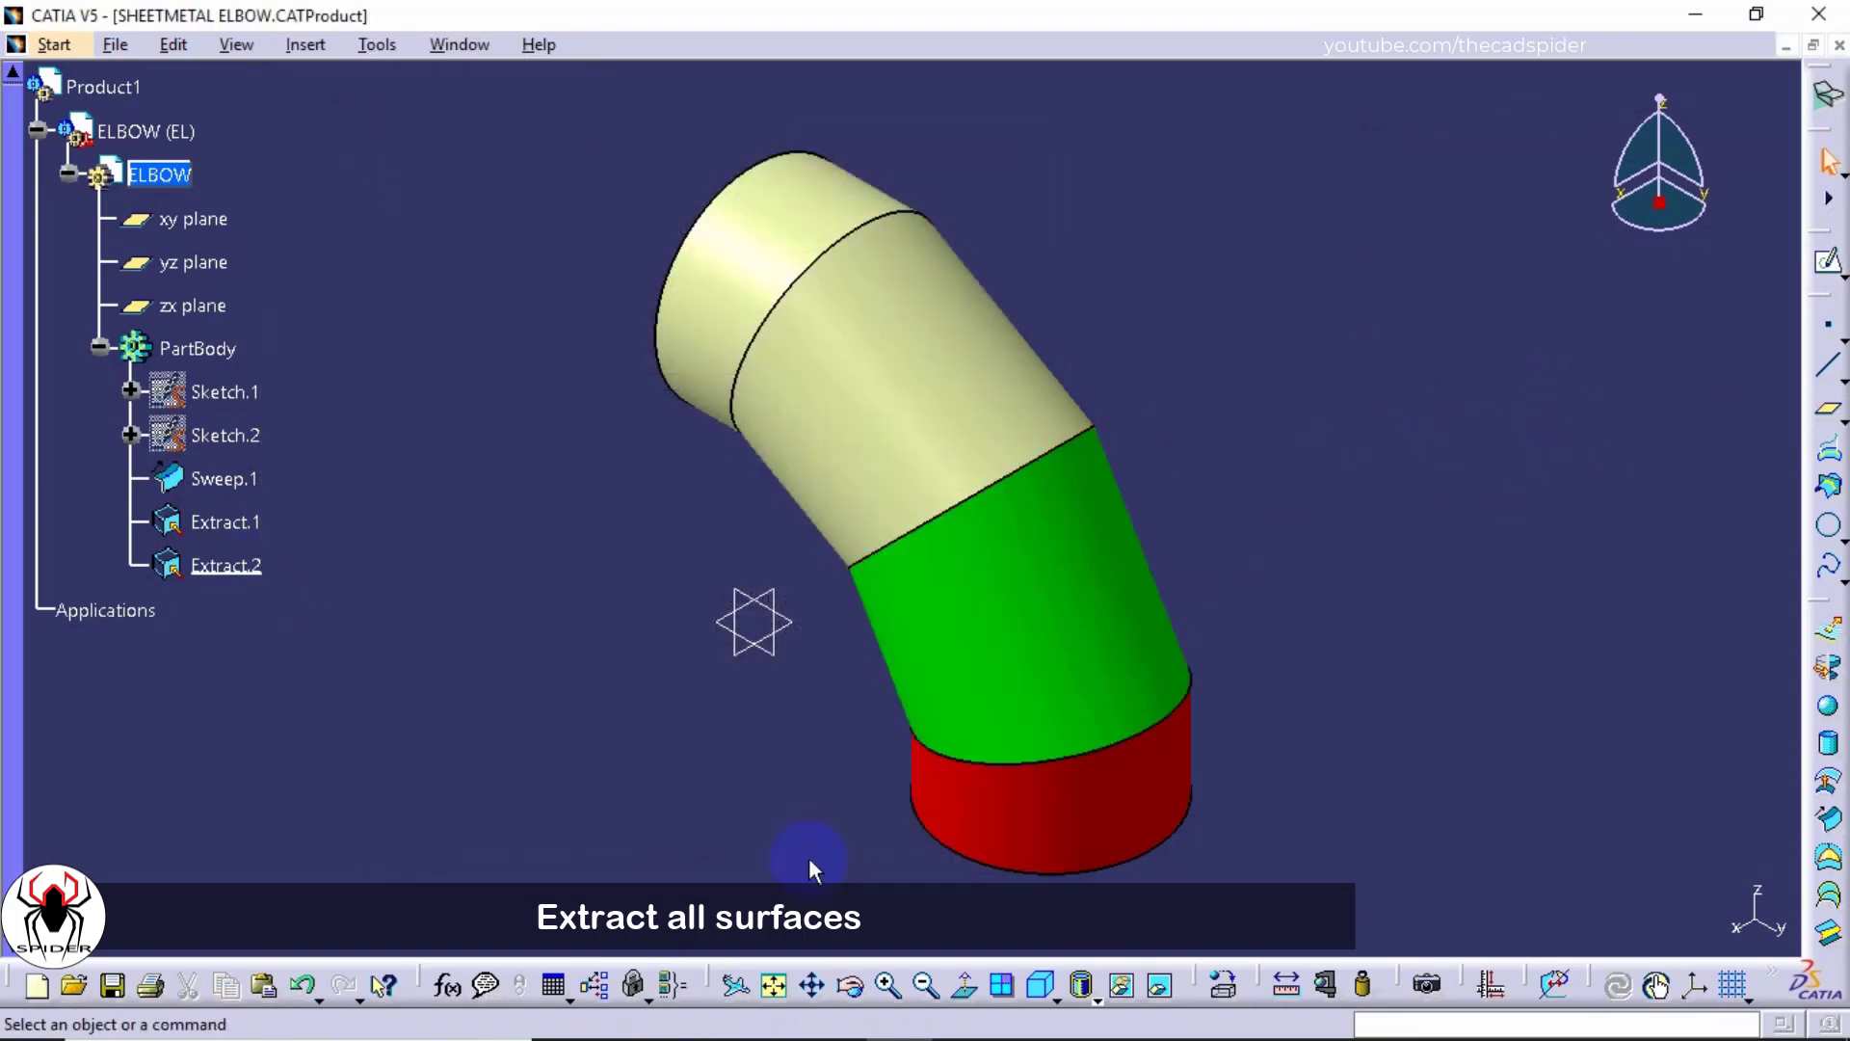
Step: Extract the upper middle segment of the swept elbow, directly above the green piece, with No propagation
click(322, 48)
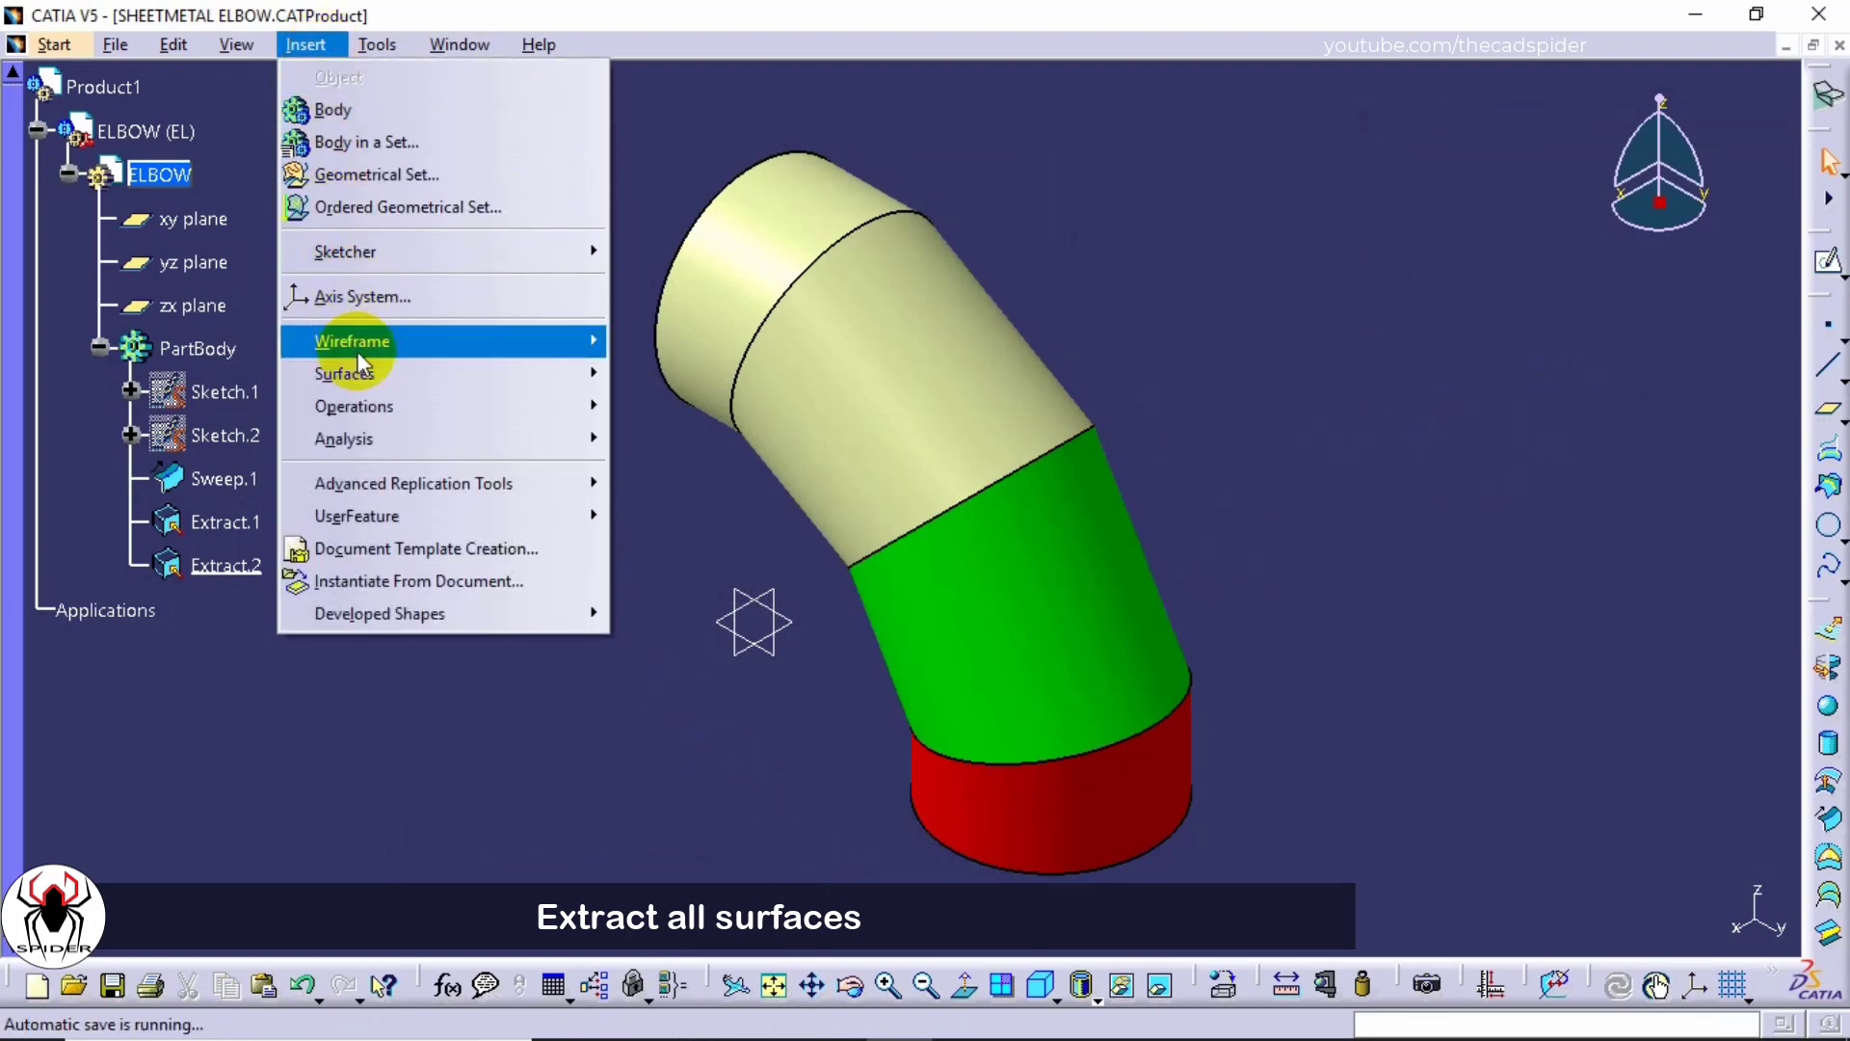
mouse_move(435, 405)
click(670, 646)
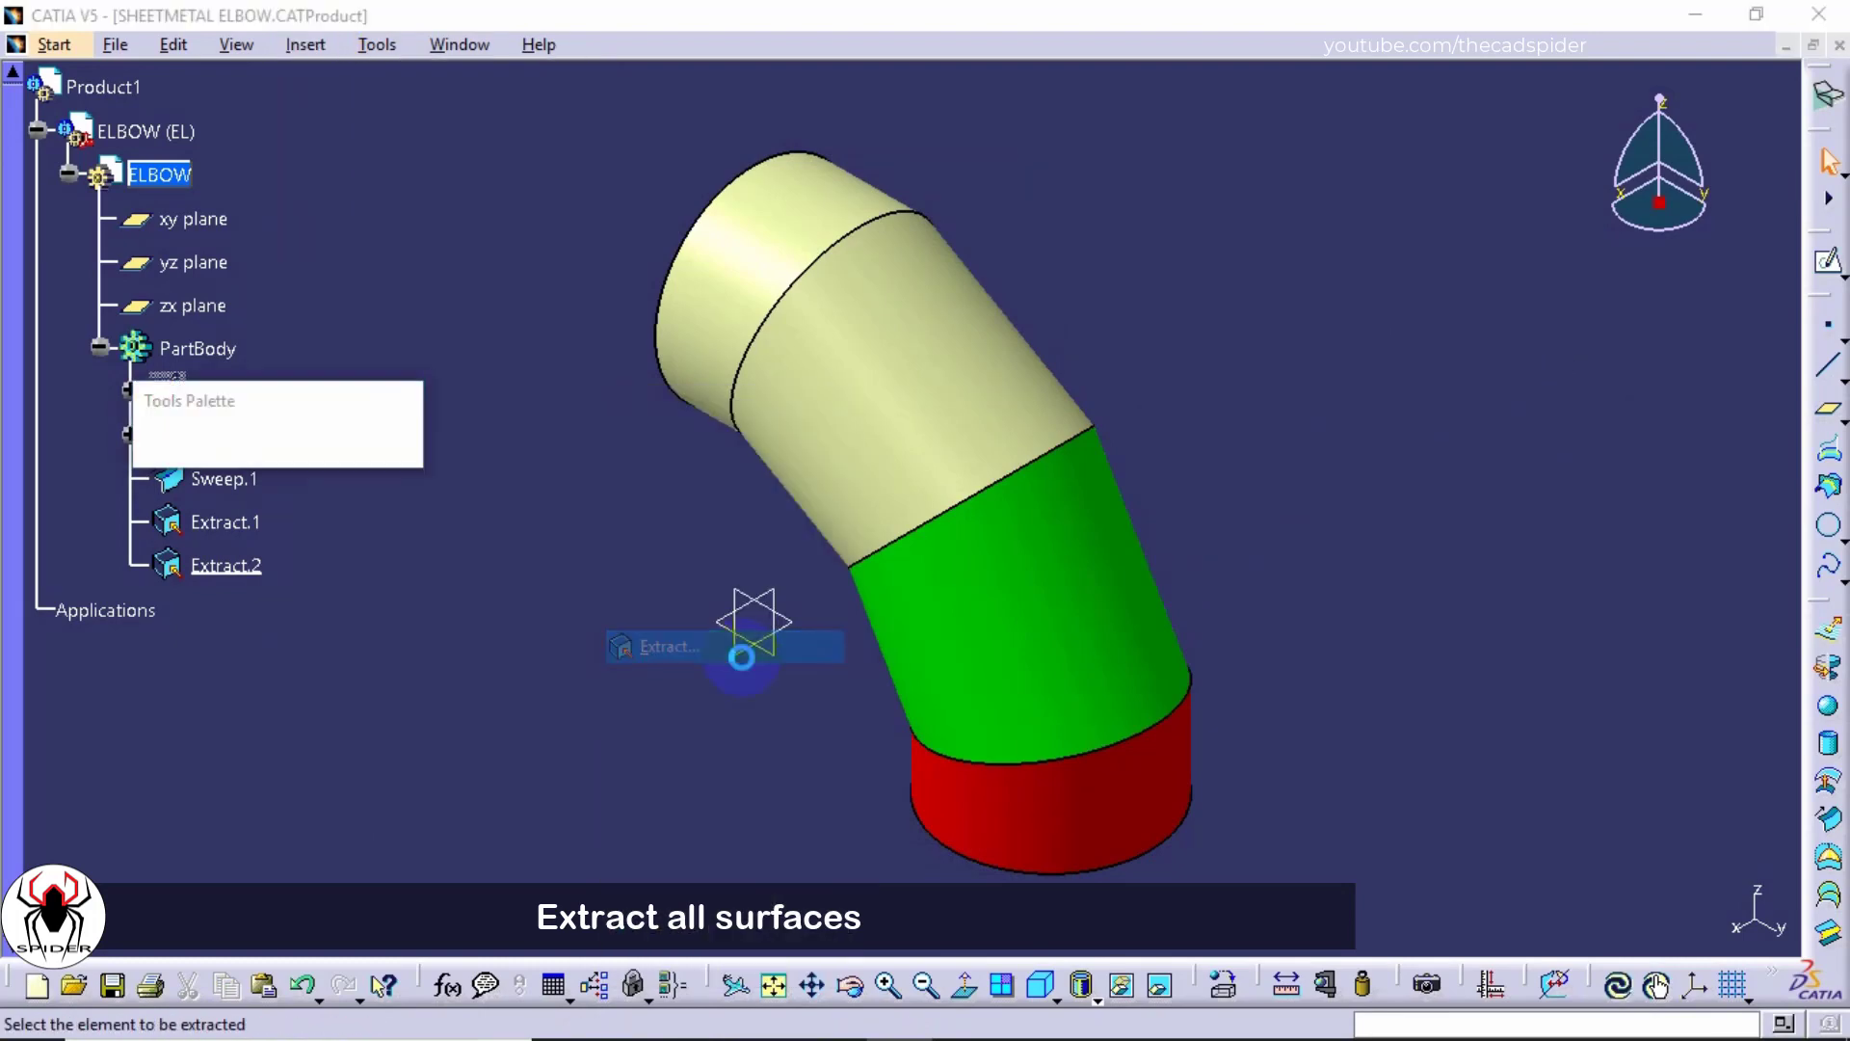
click(867, 460)
click(1517, 408)
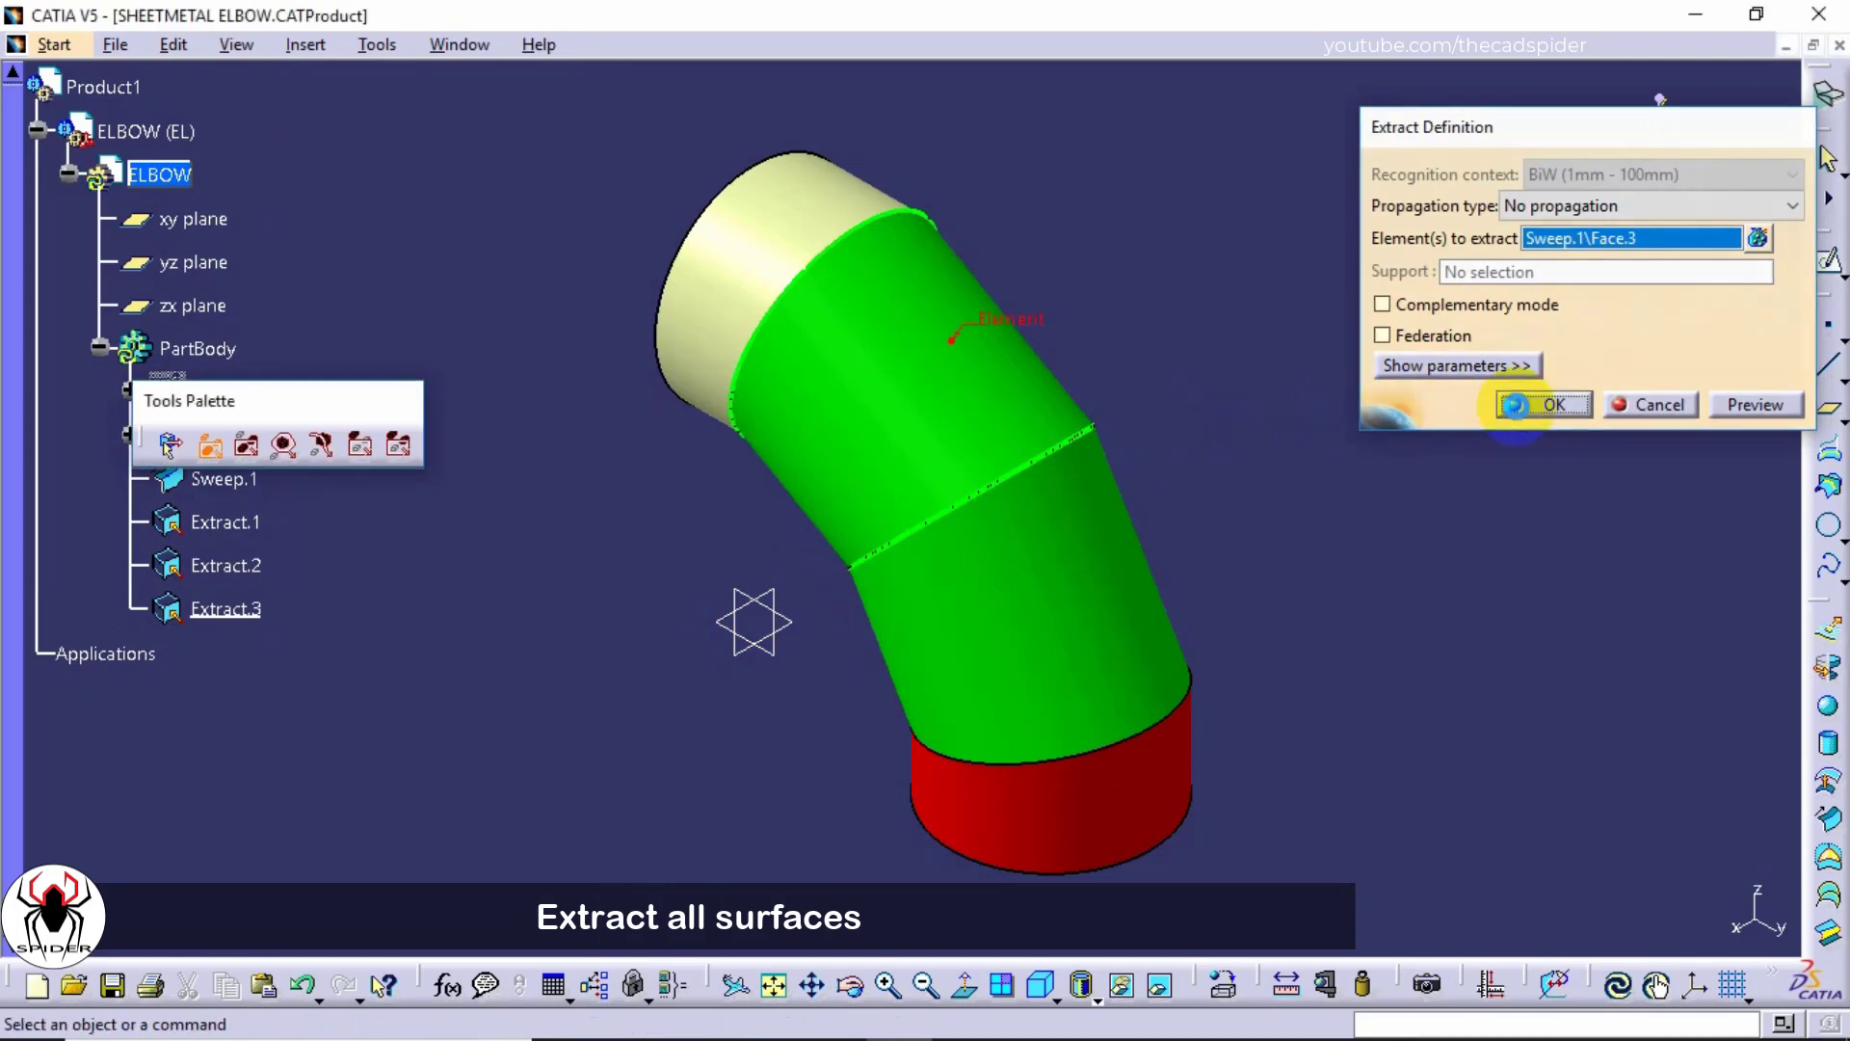
Step: Set the fill color of the extracted upper middle segment to magenta
click(224, 608)
right_click(229, 608)
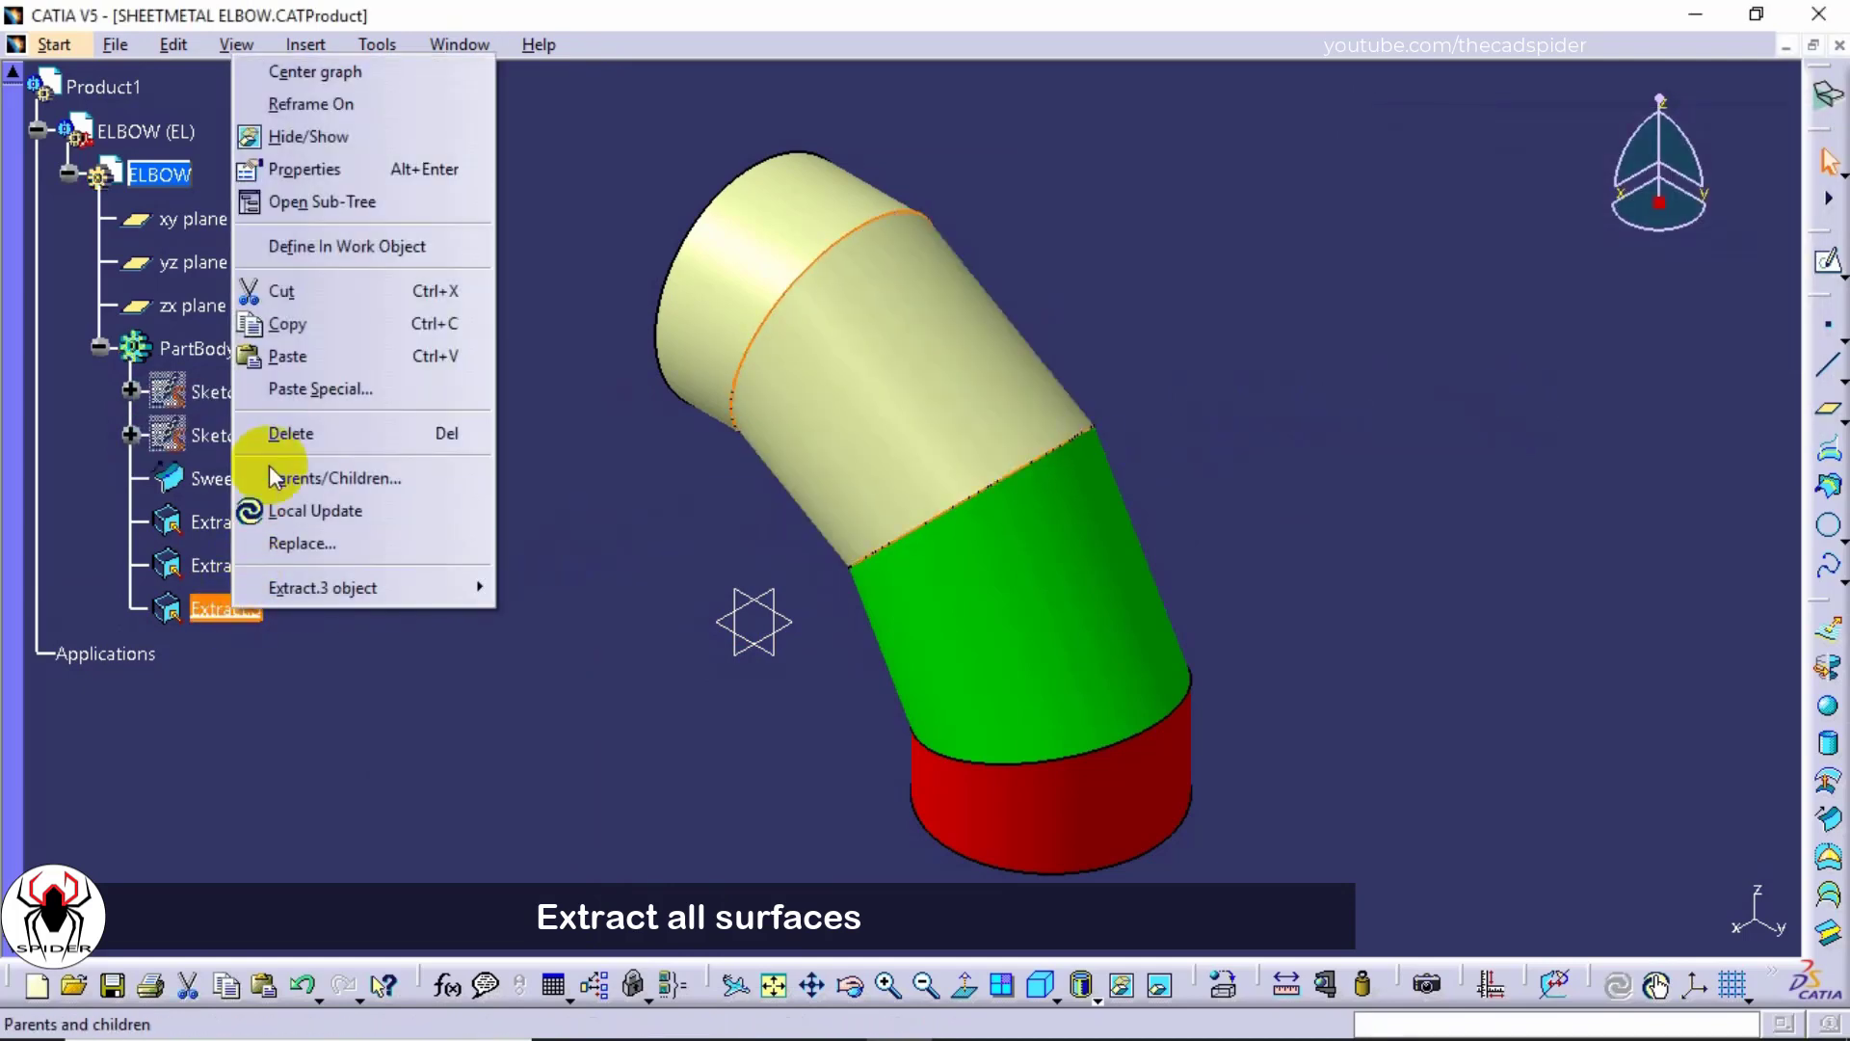
click(283, 175)
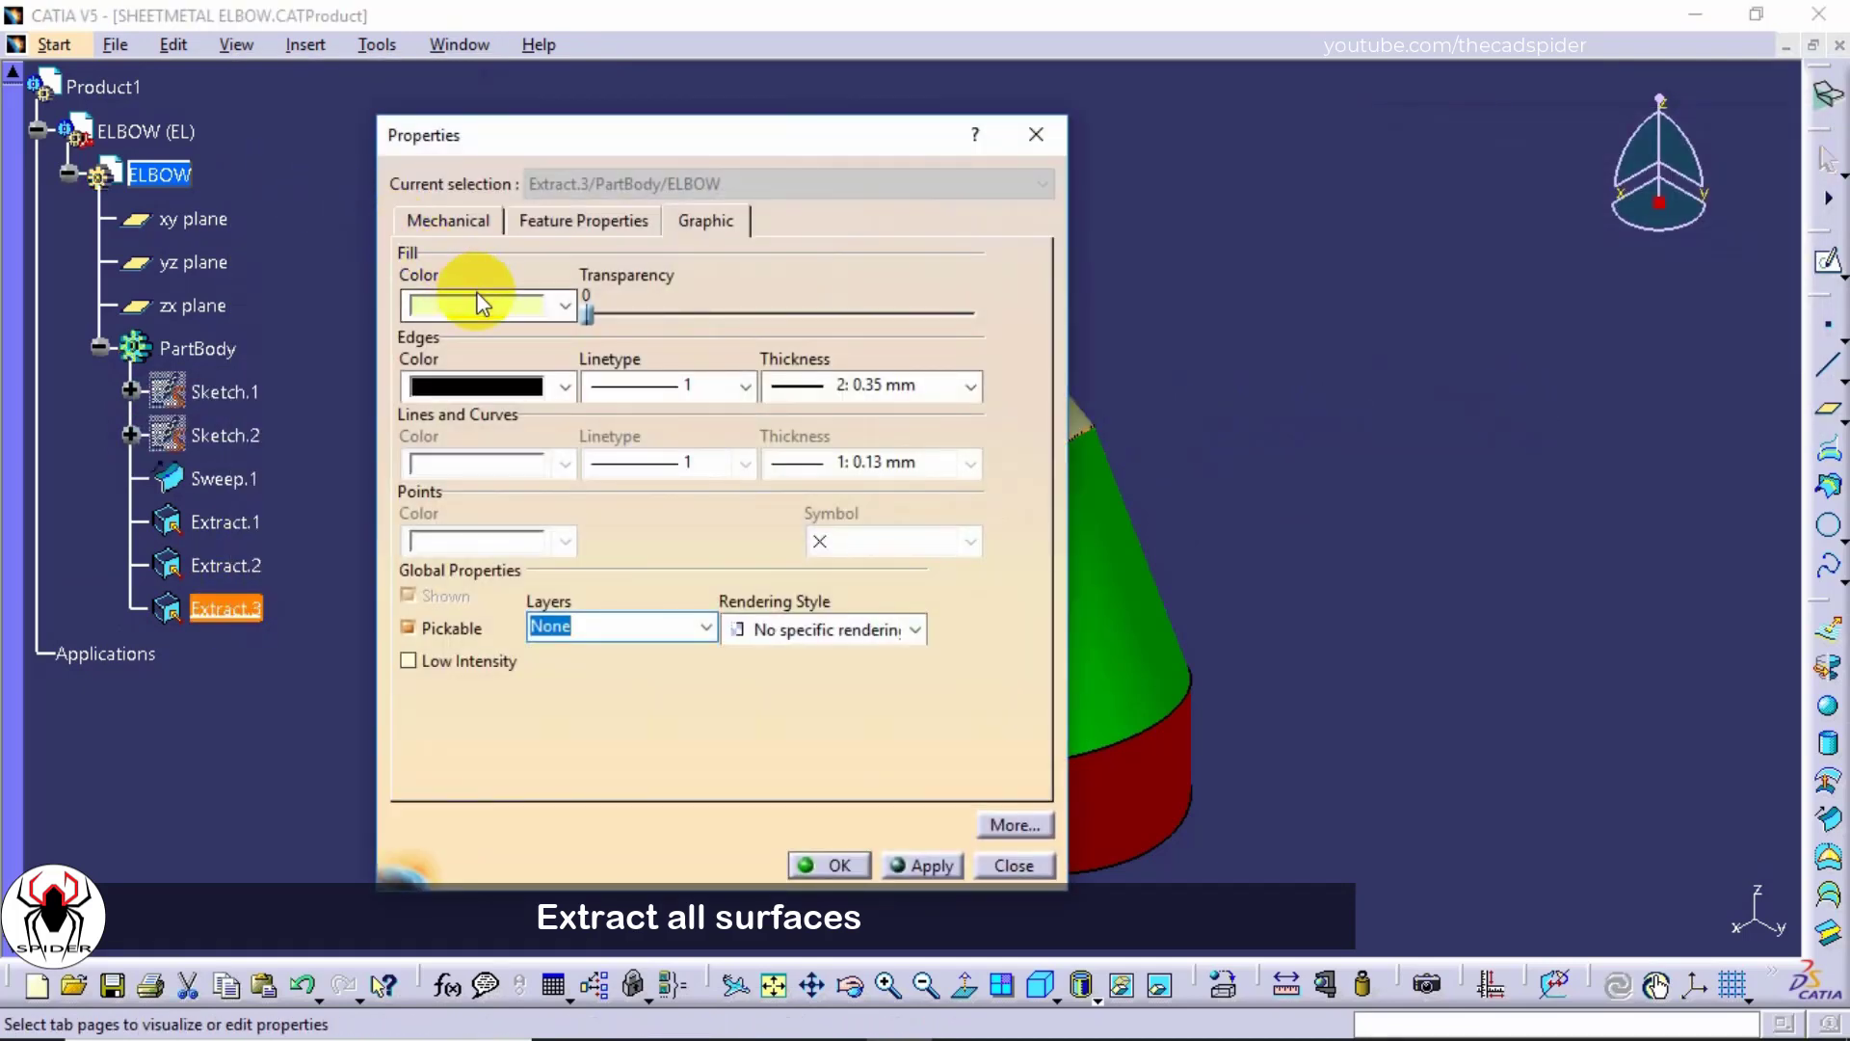
click(482, 307)
click(495, 489)
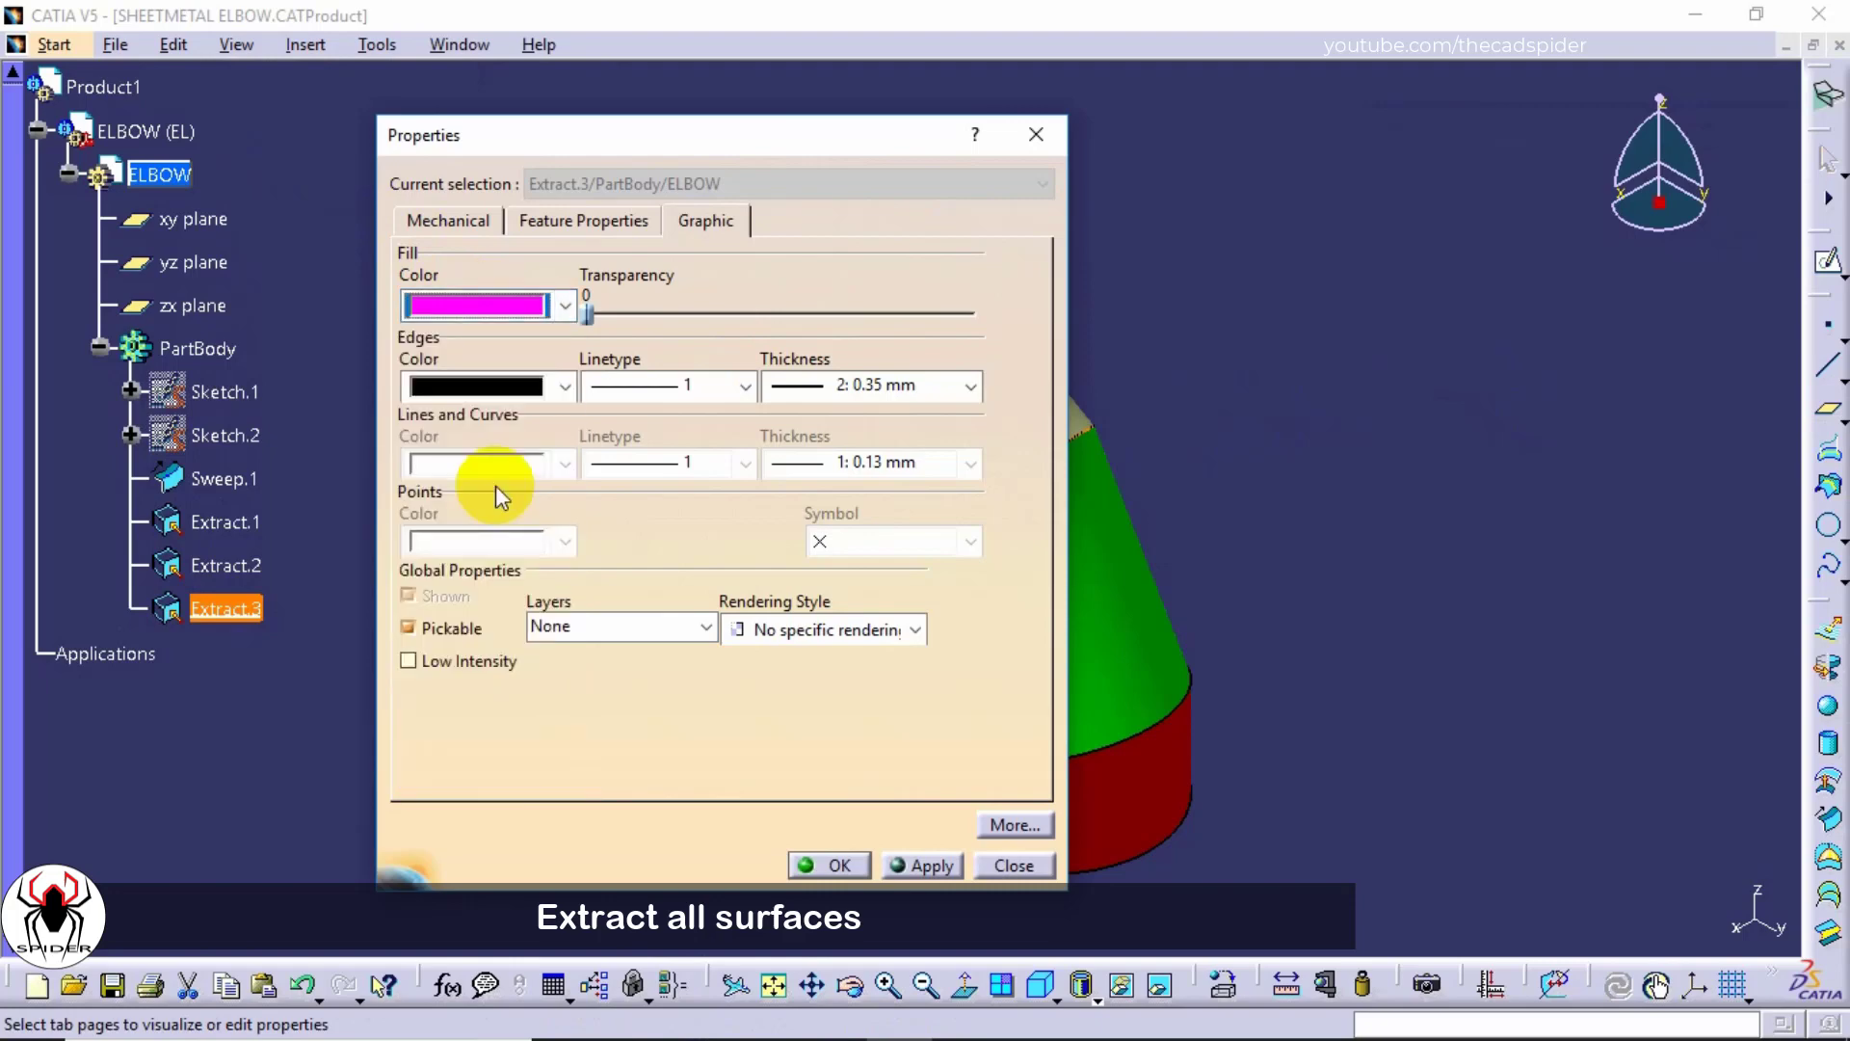
click(834, 865)
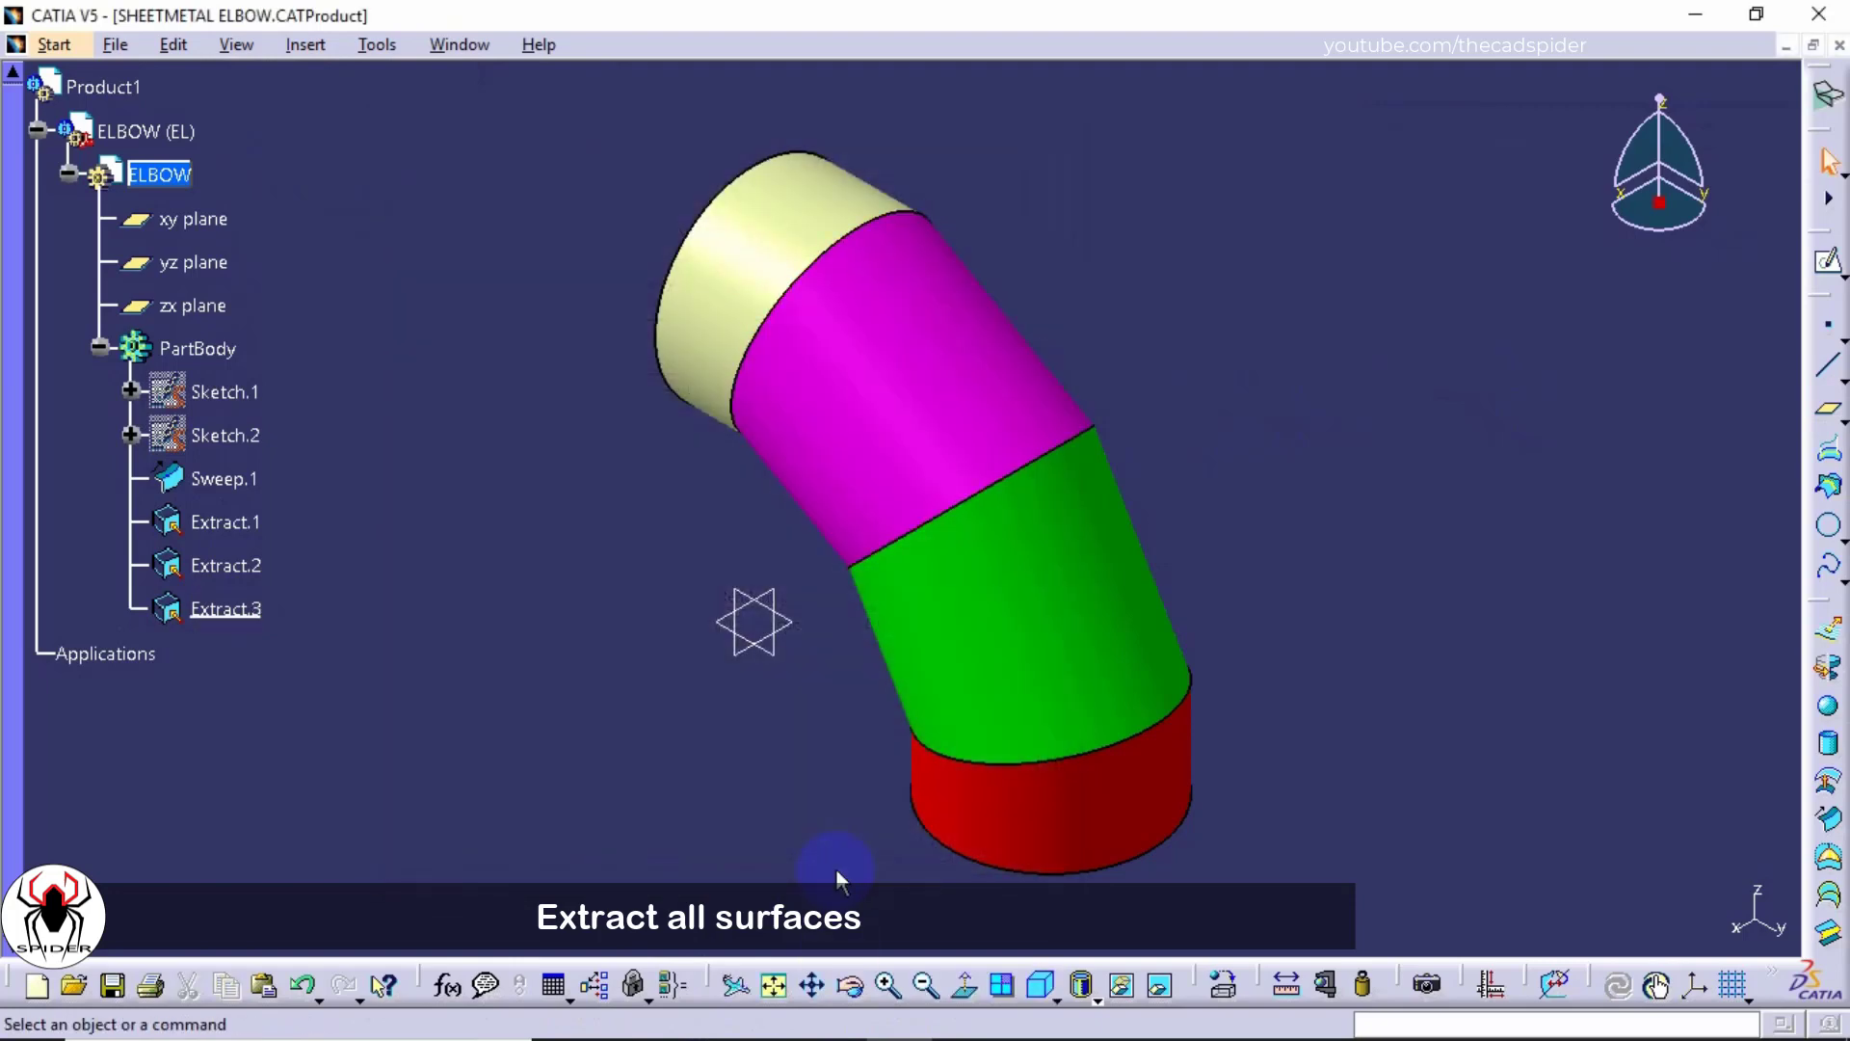
Step: Extract the top end segment of the swept elbow surface with No propagation
click(307, 44)
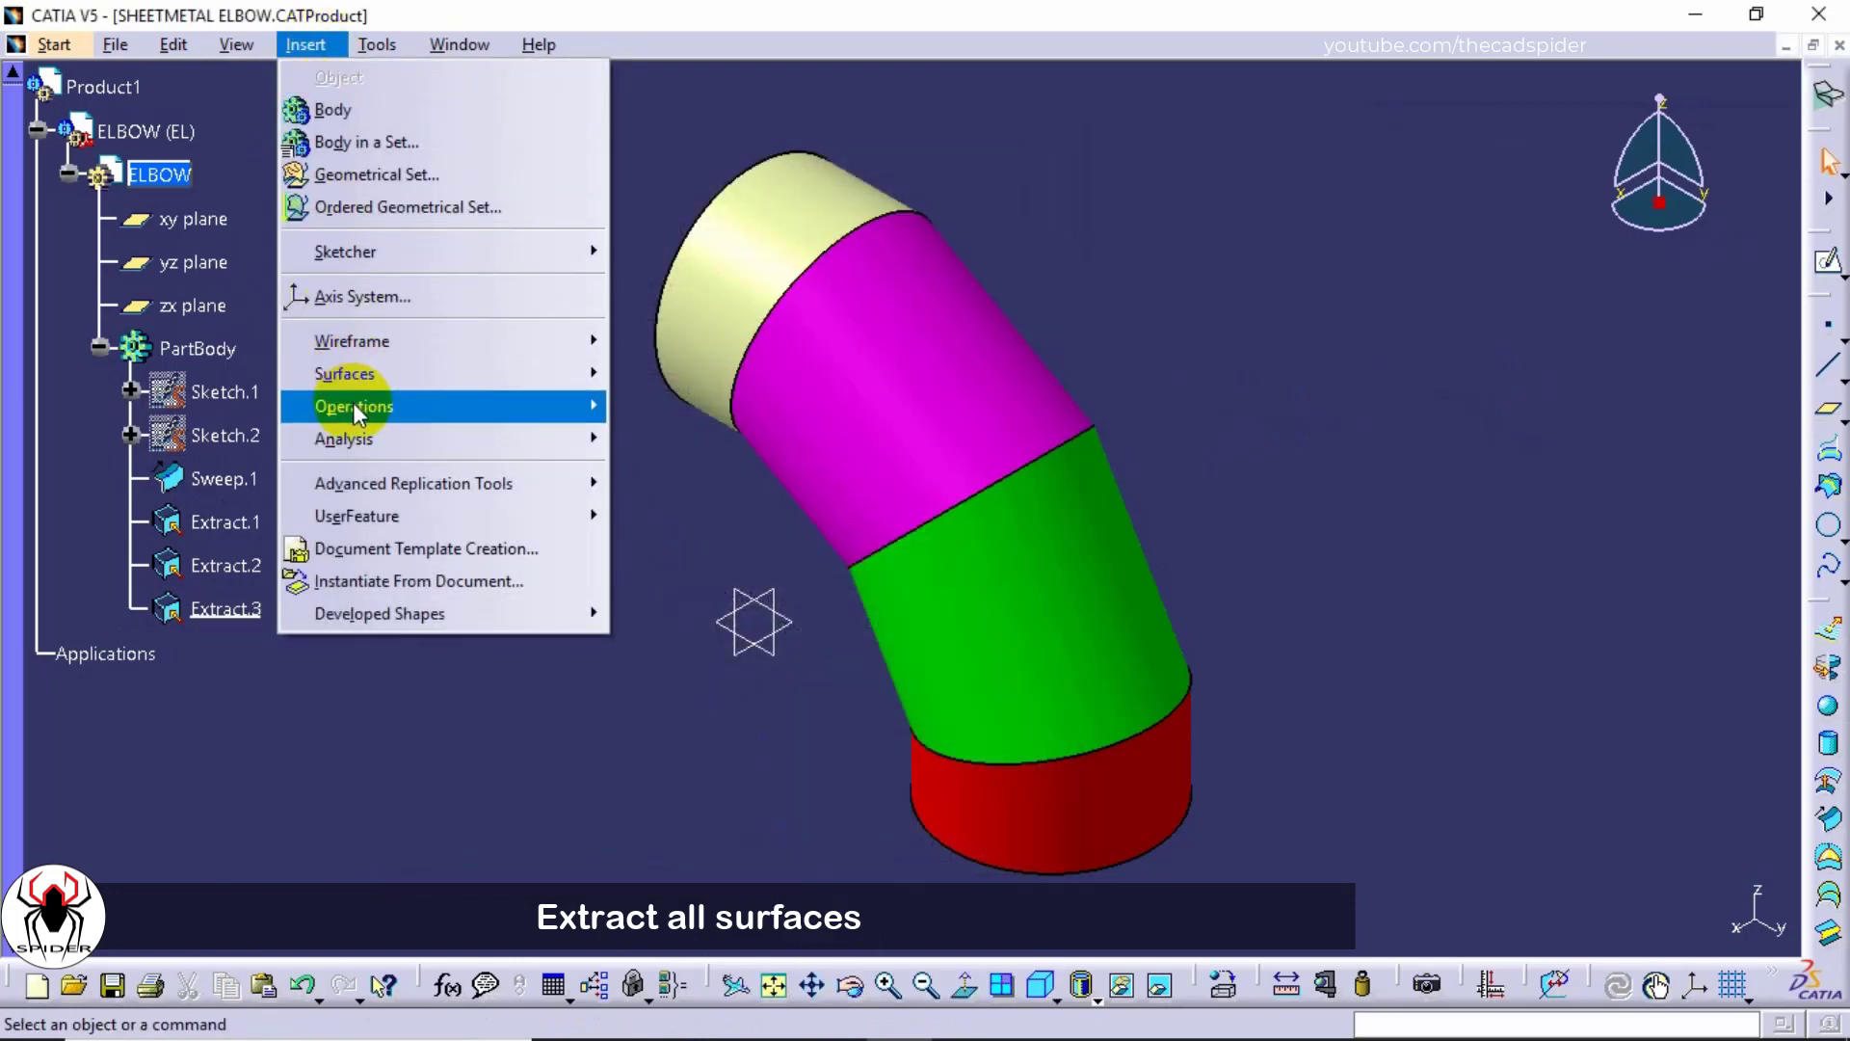
mouse_move(351, 405)
click(696, 643)
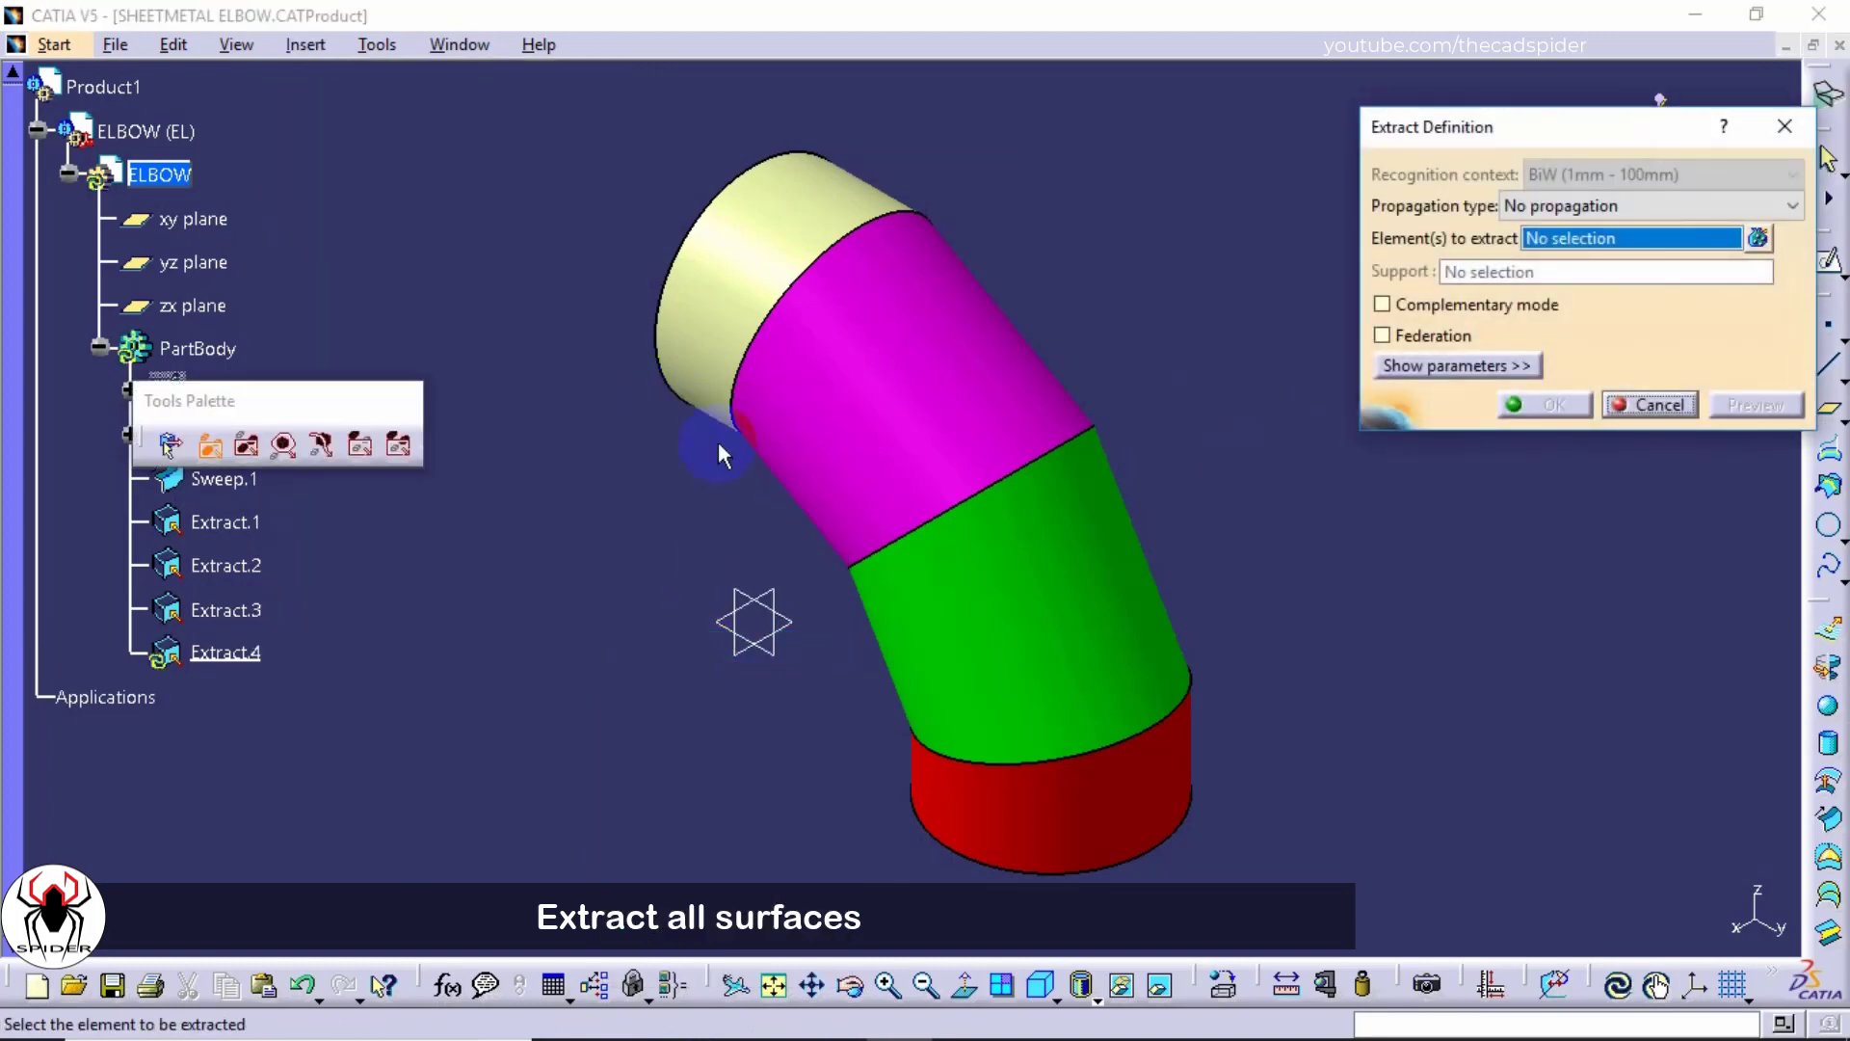
click(711, 374)
click(1542, 405)
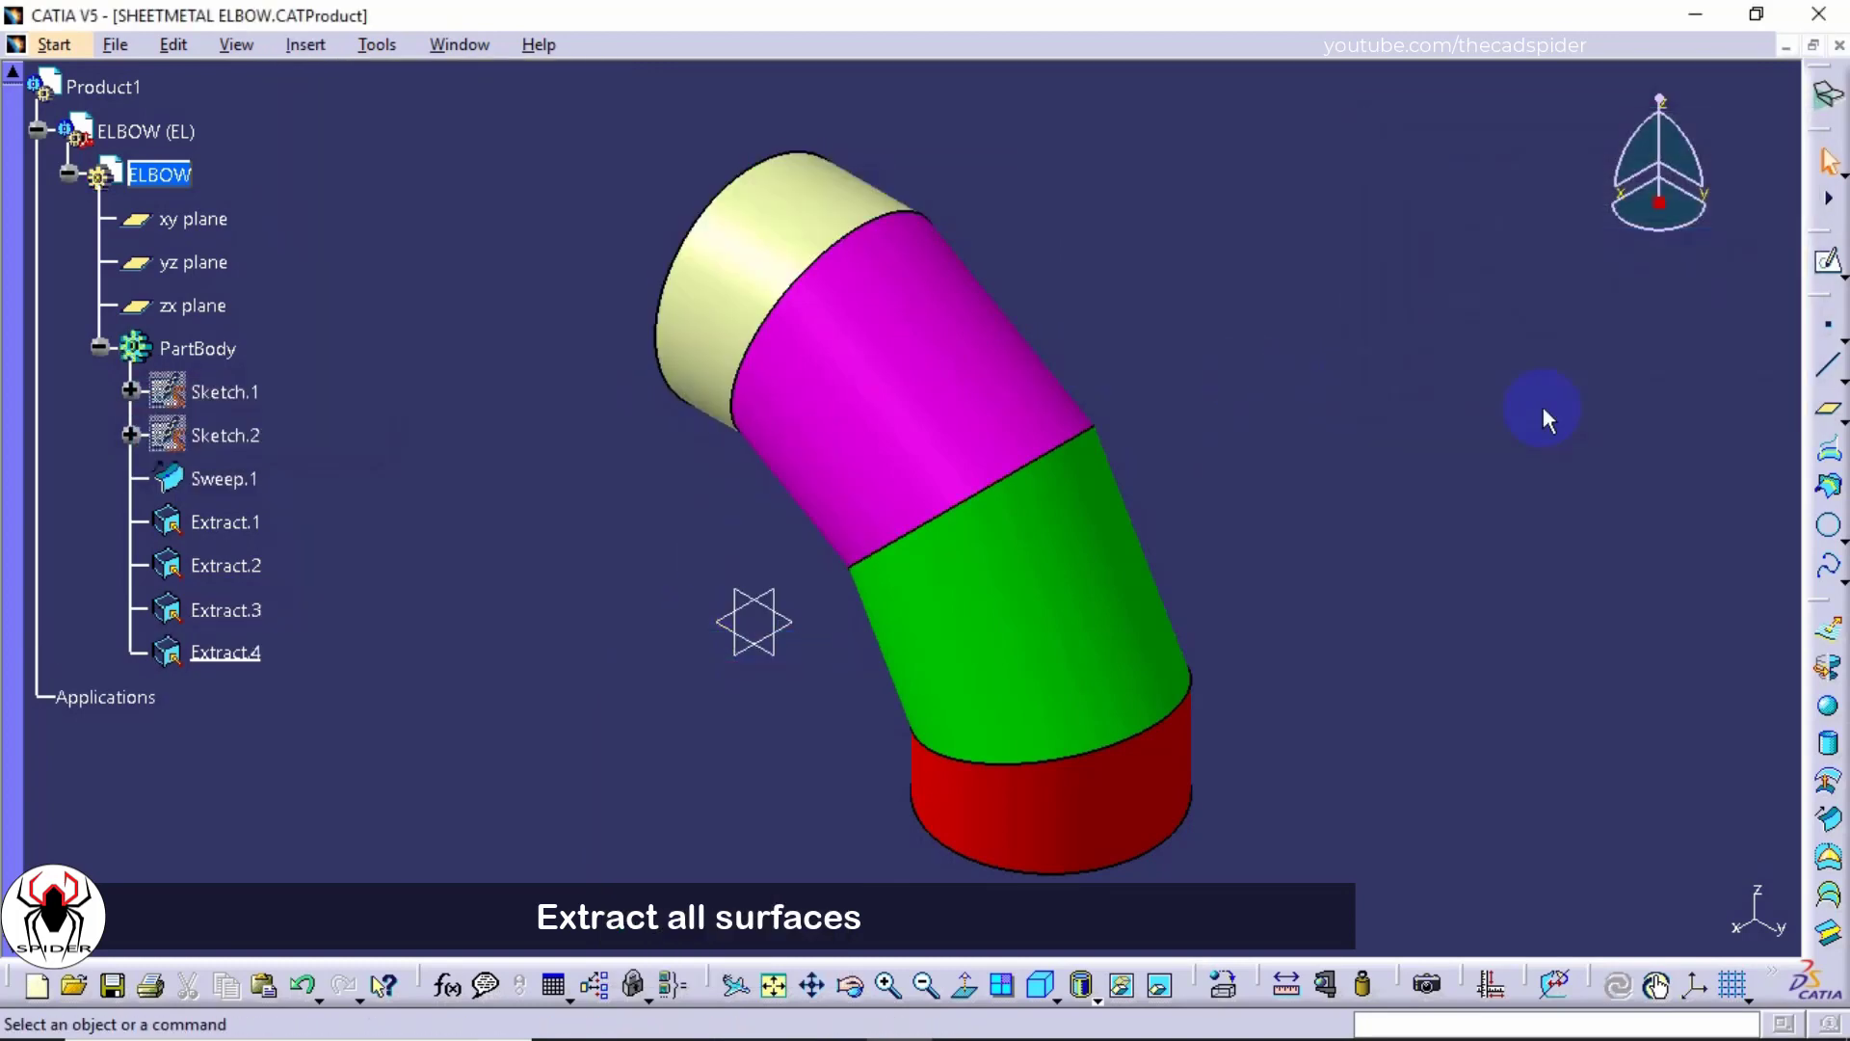
Step: Set the fill color of the extracted top end segment, Extract.4, to cyan
click(225, 652)
right_click(225, 652)
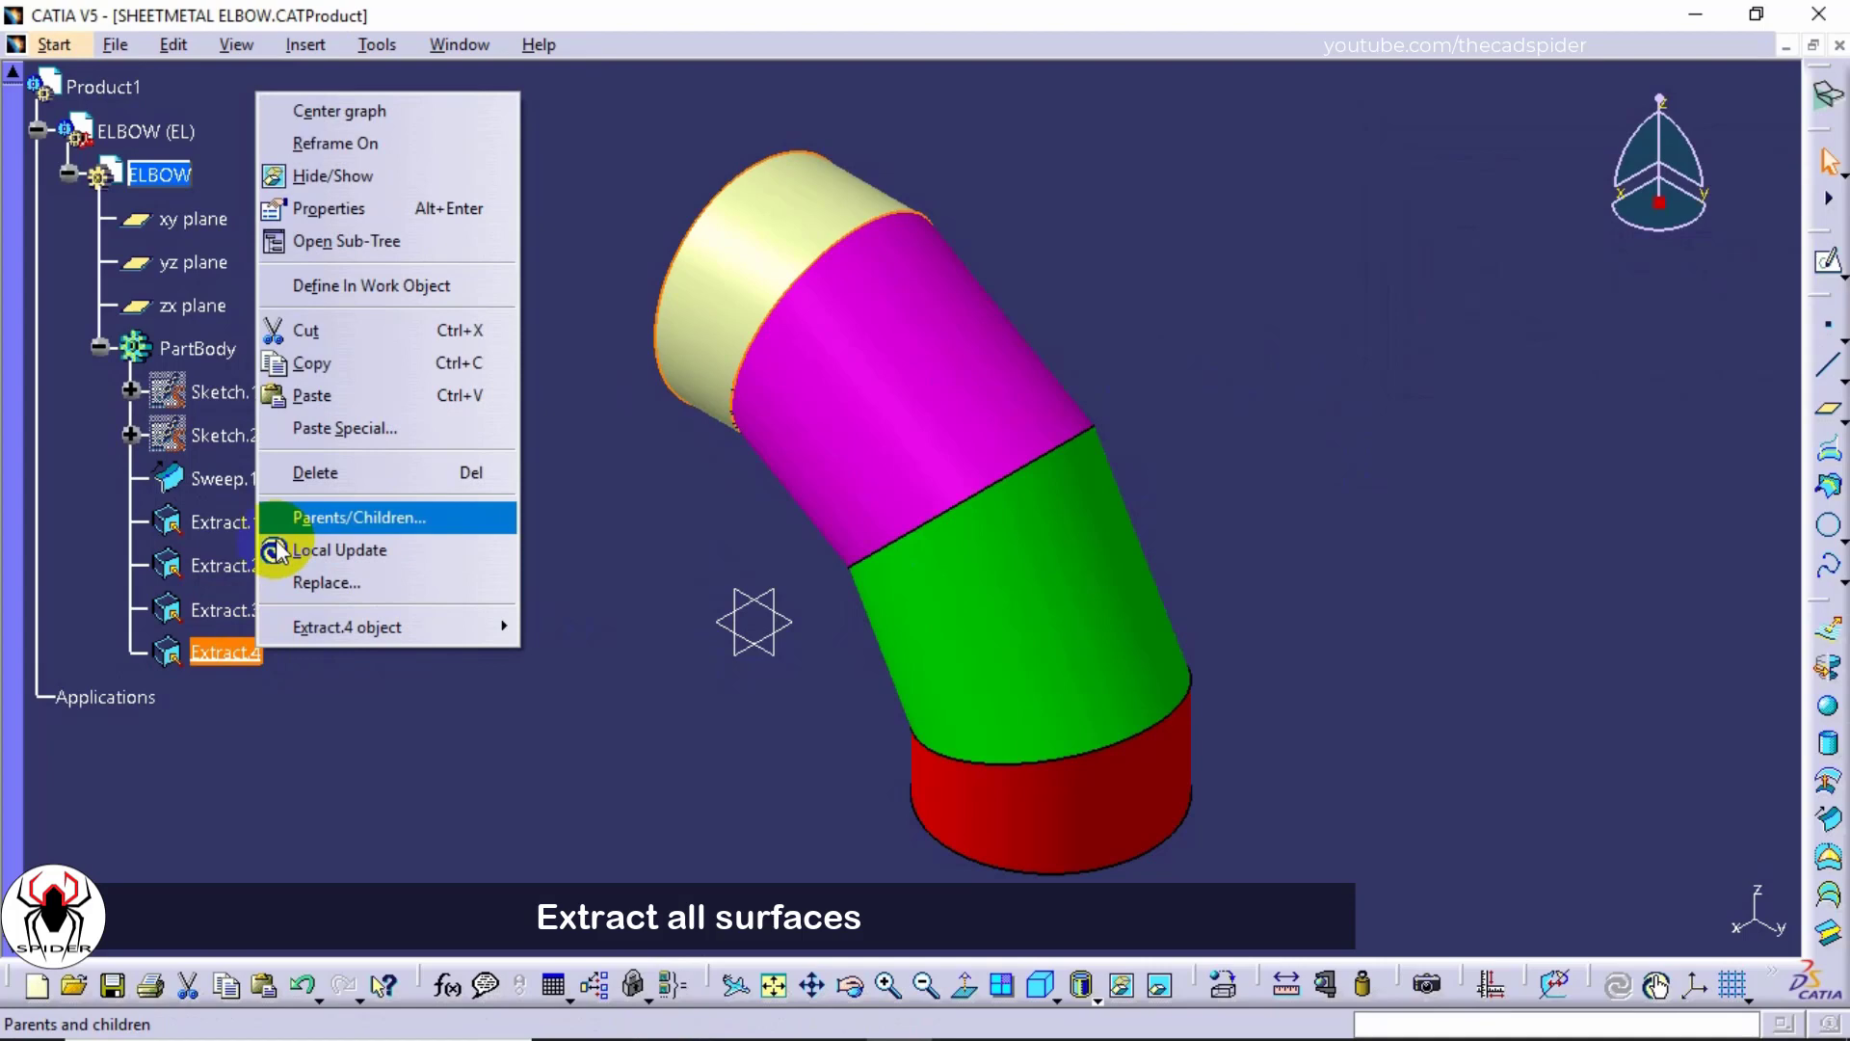
click(308, 212)
click(557, 307)
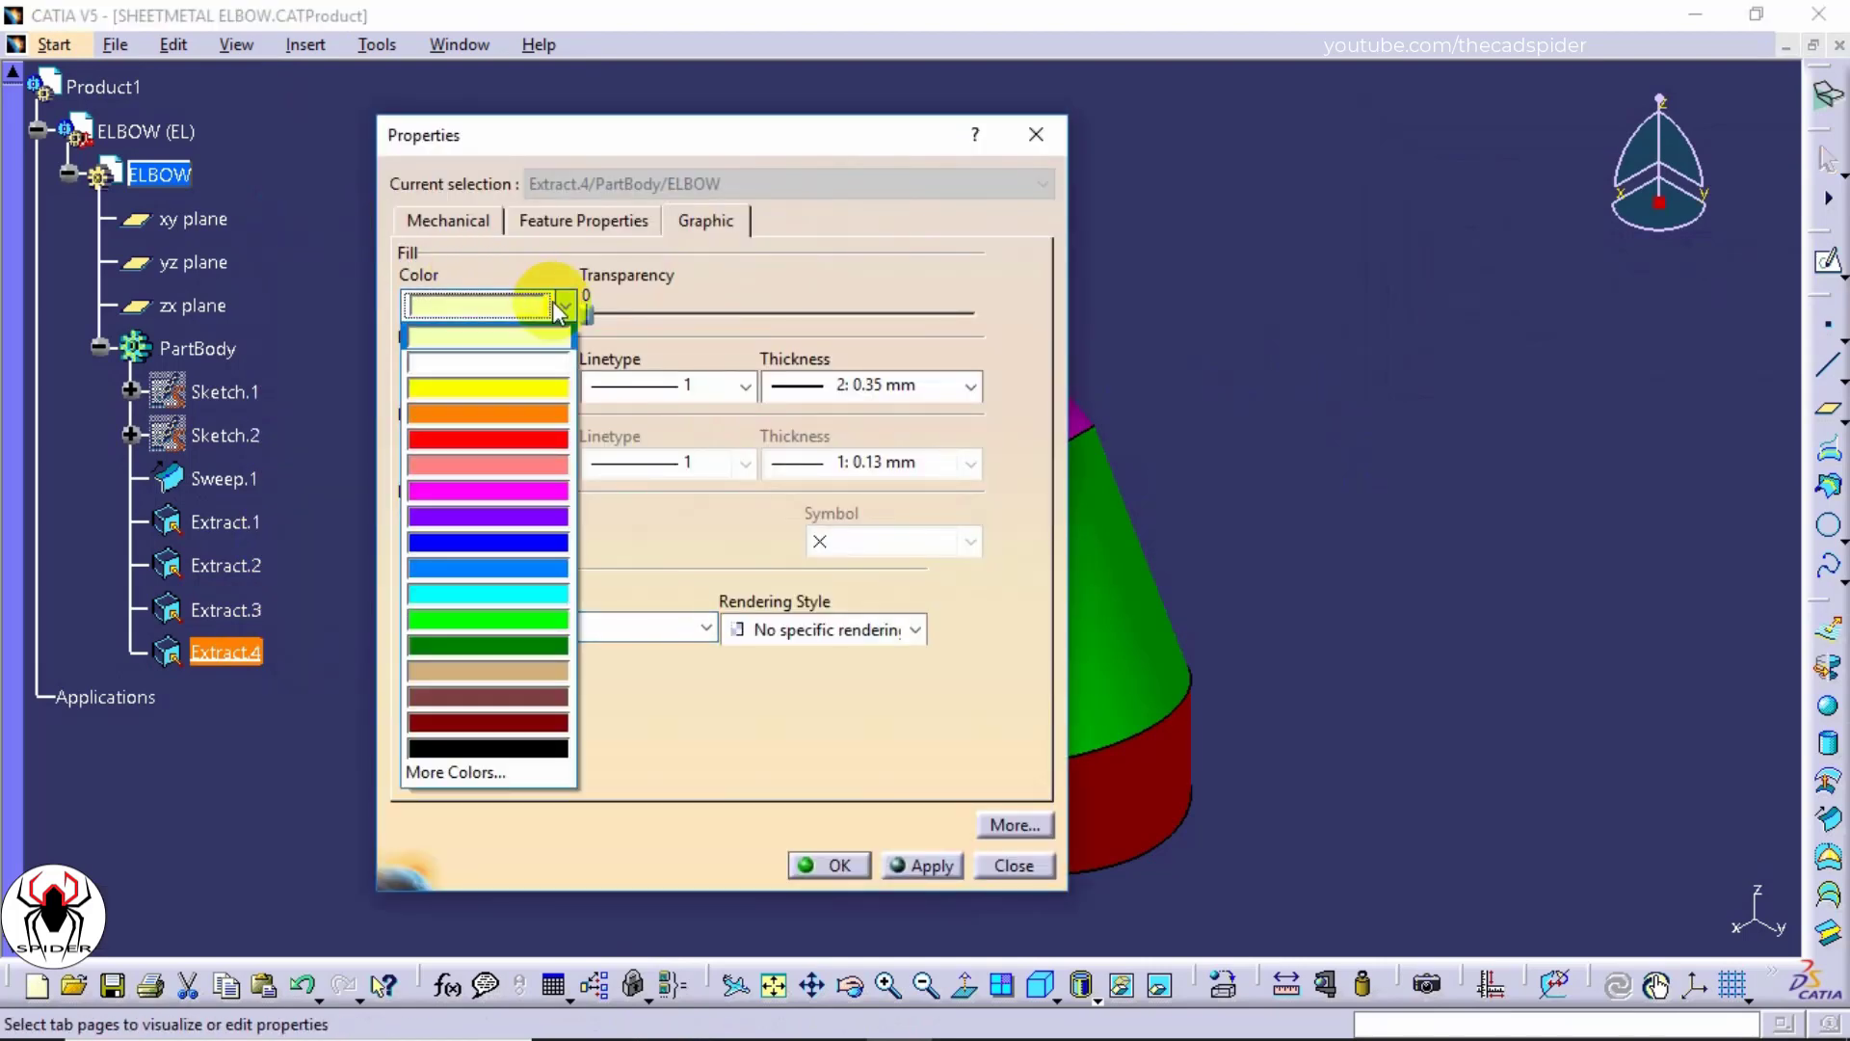
click(487, 592)
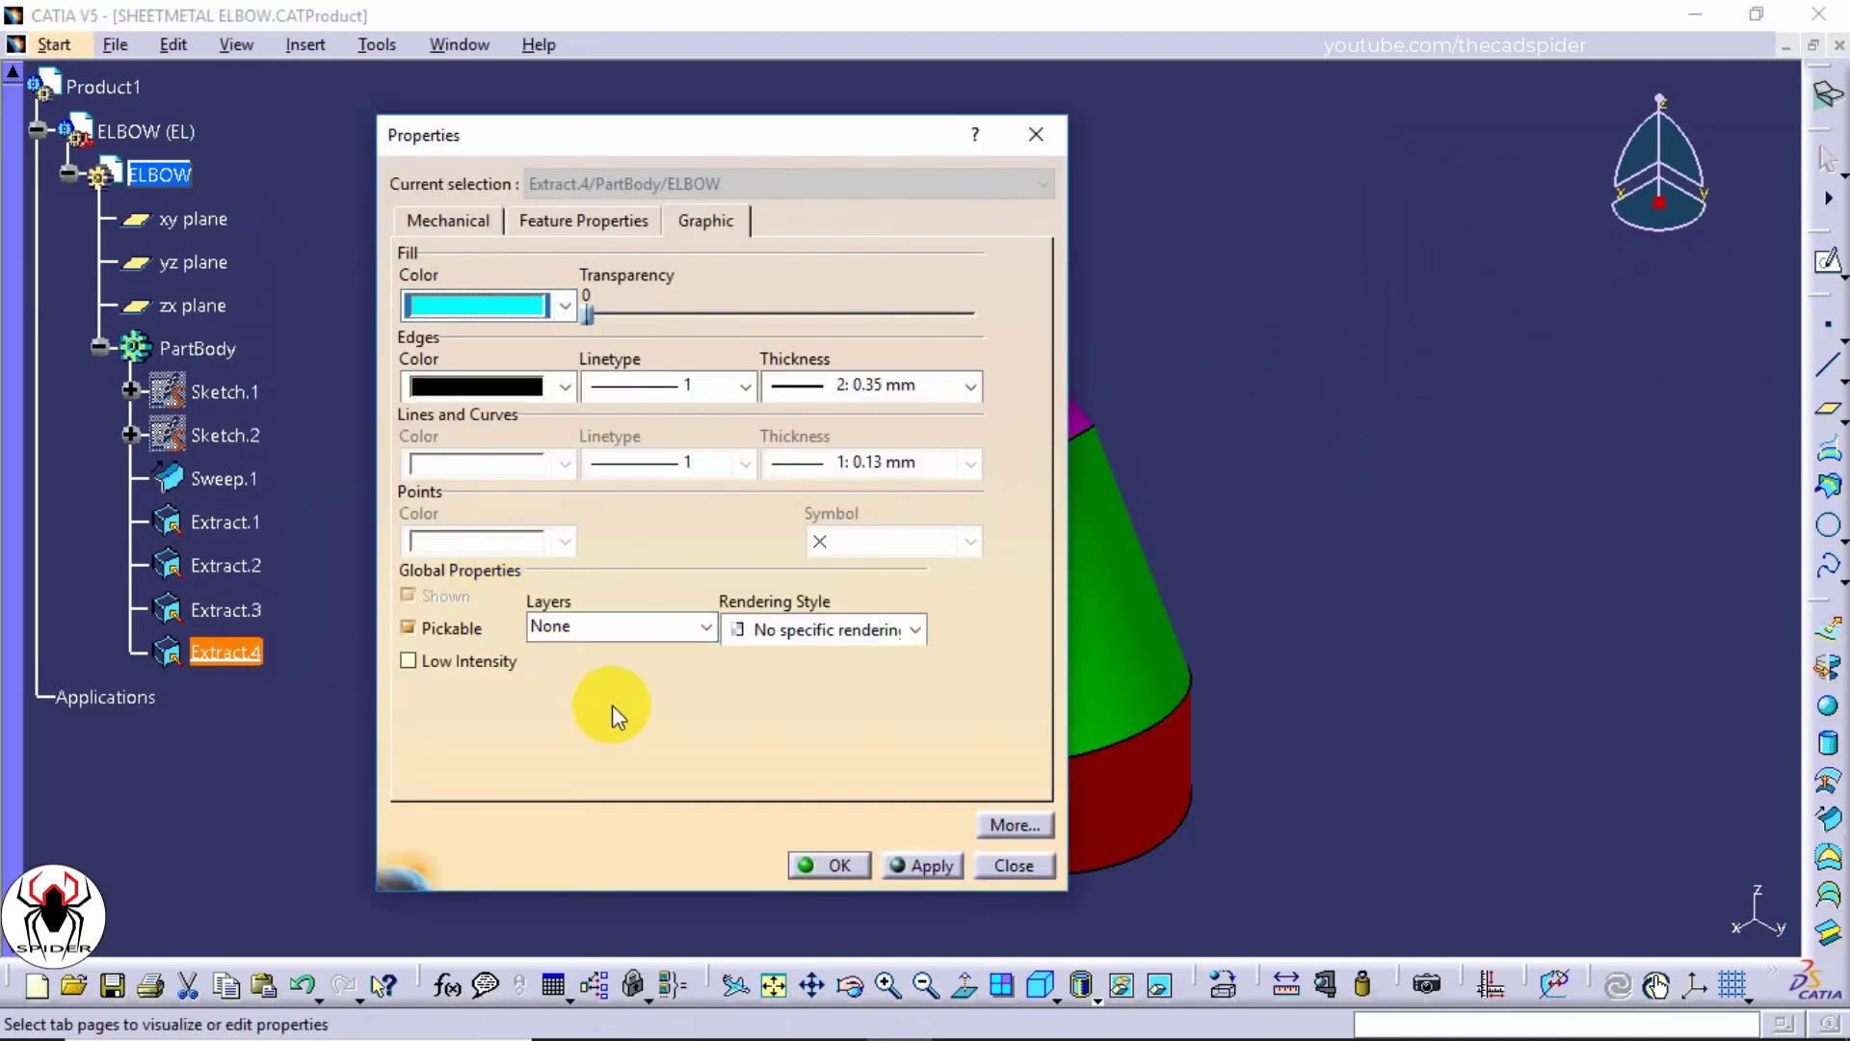
click(805, 867)
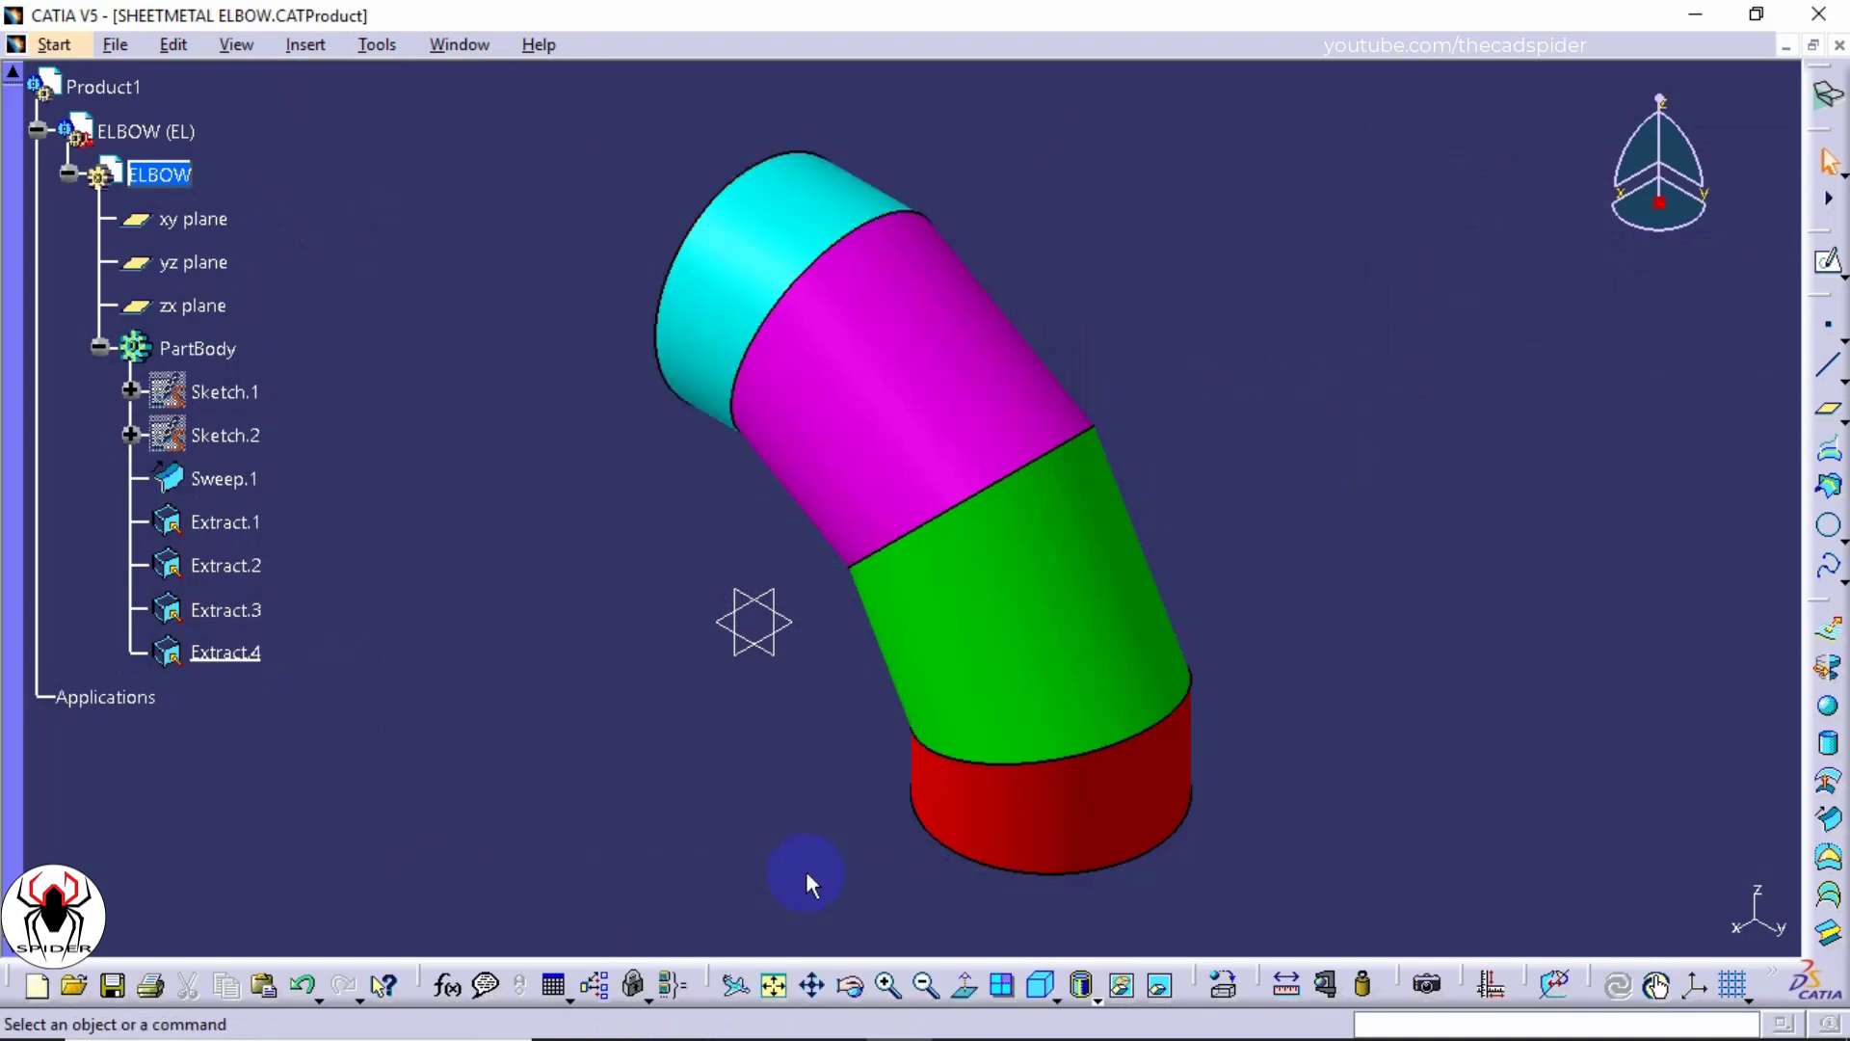
Step: Hide the original swept surface Sweep.1 so only the extracted segments stay displayed
click(241, 482)
right_click(245, 486)
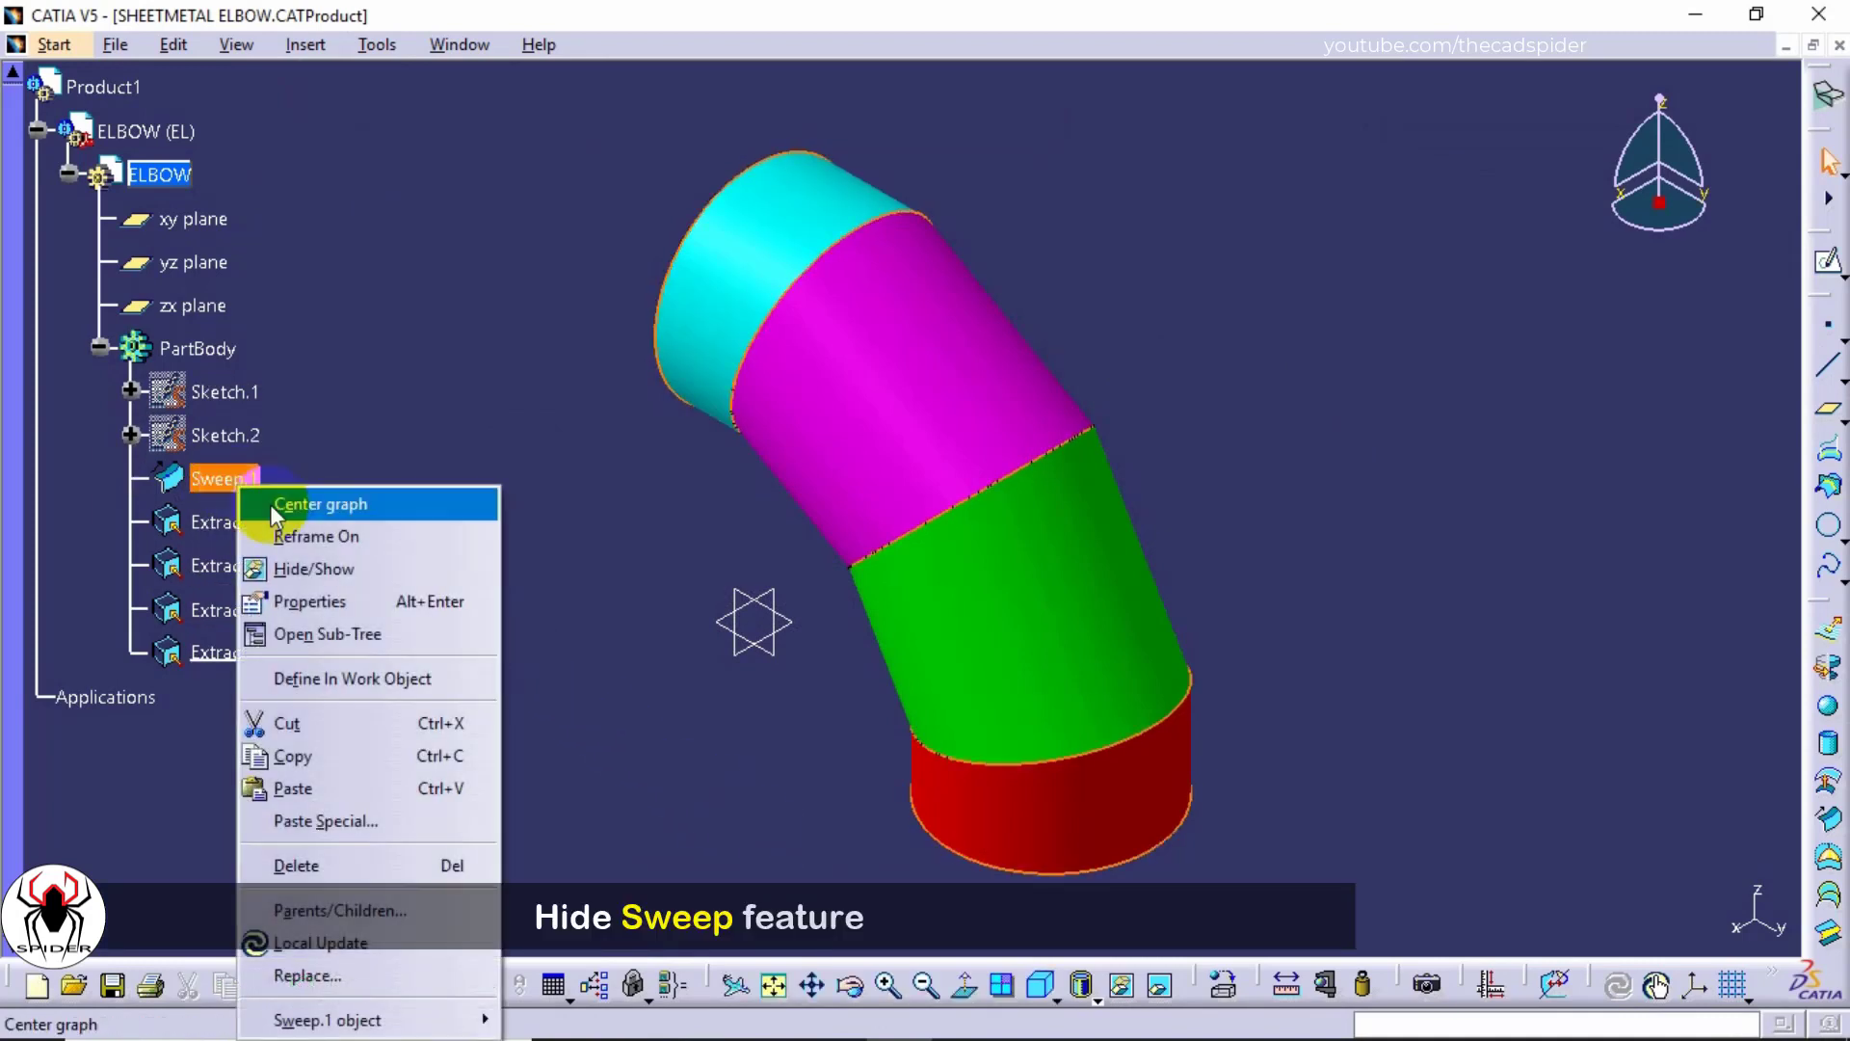
click(315, 569)
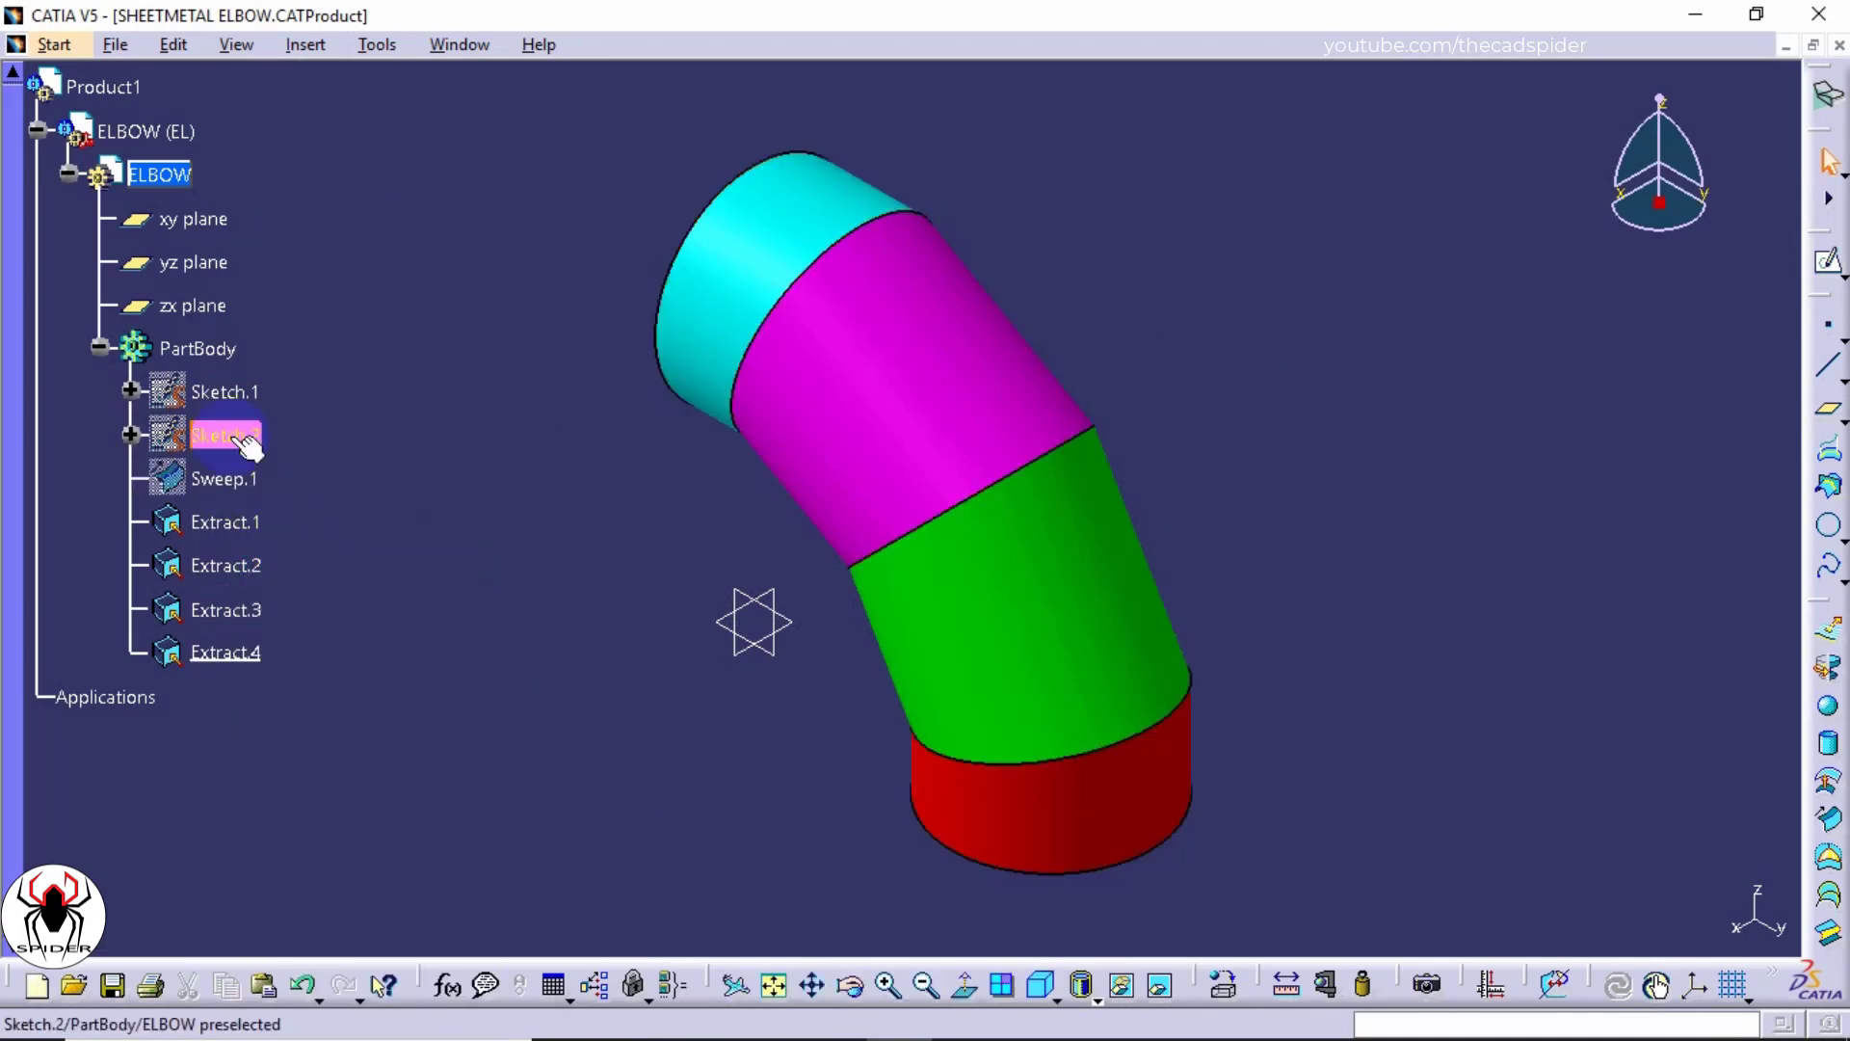
Step: Activate the top-level Product1 for editing in Assembly Design
right_click(85, 90)
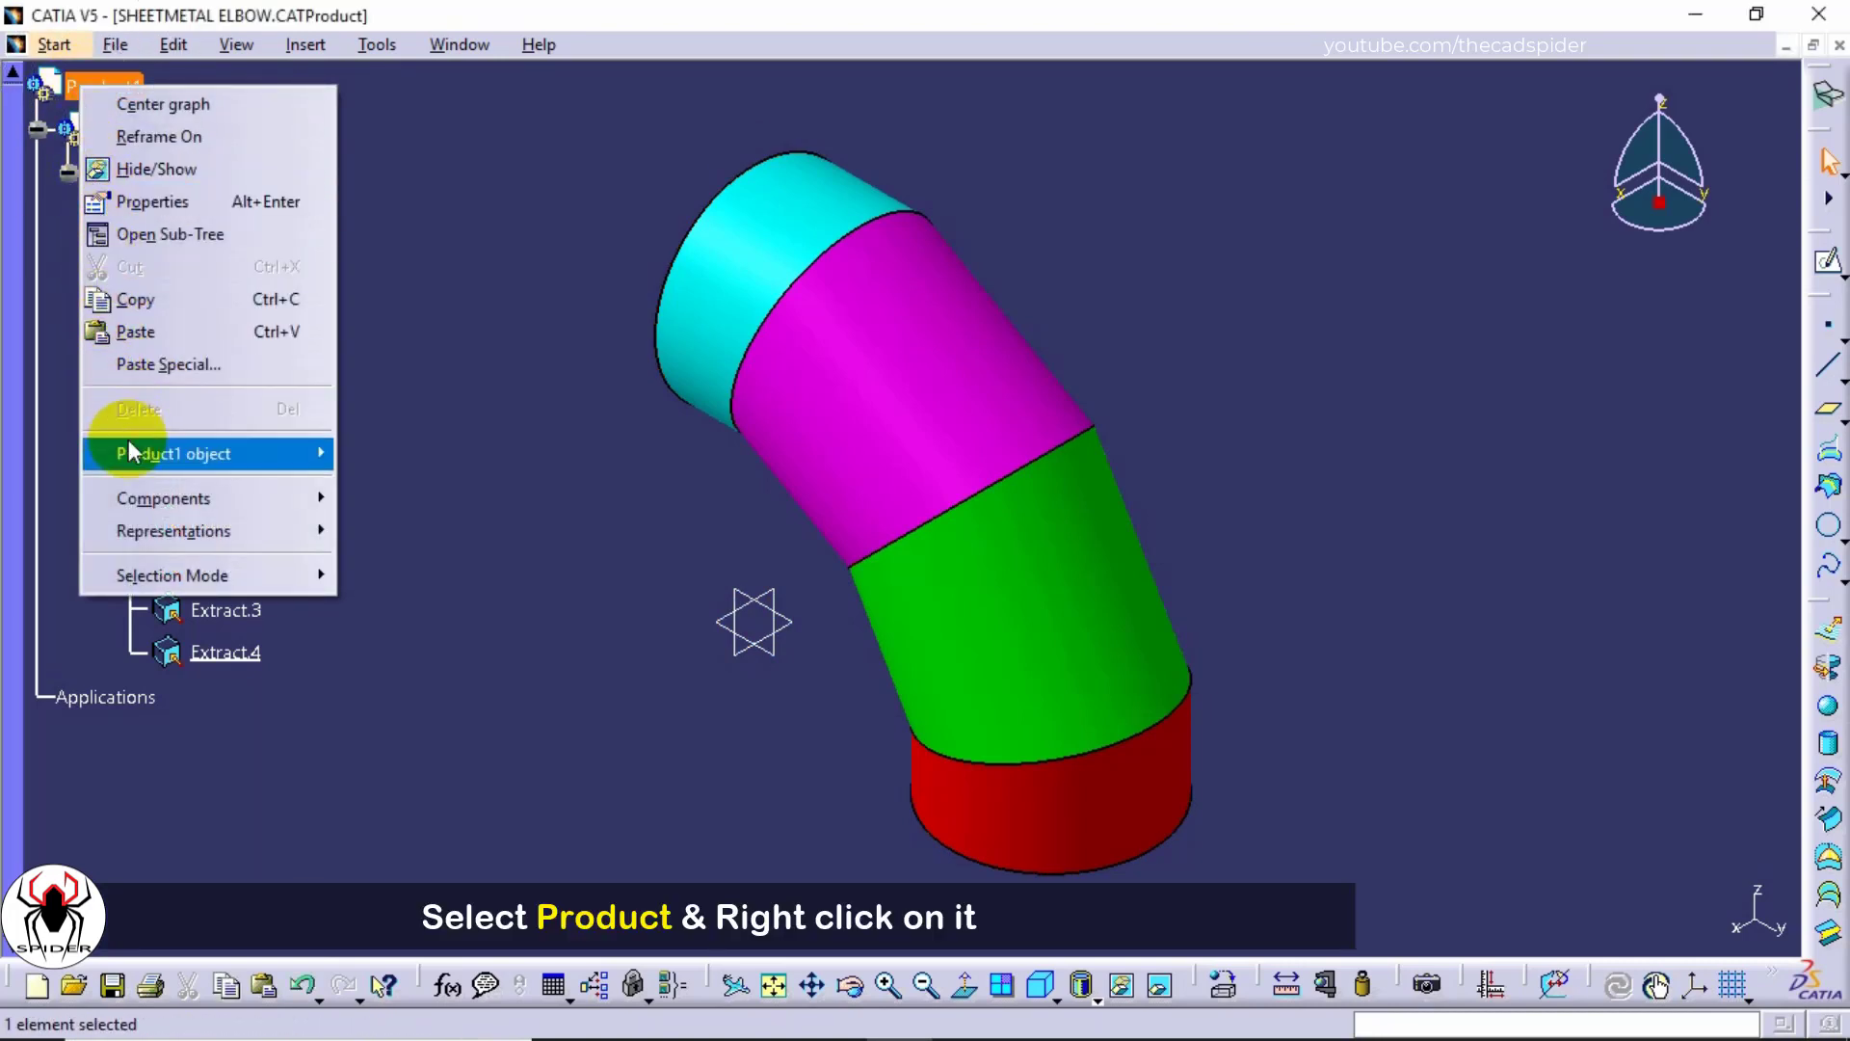
mouse_move(129, 455)
click(402, 451)
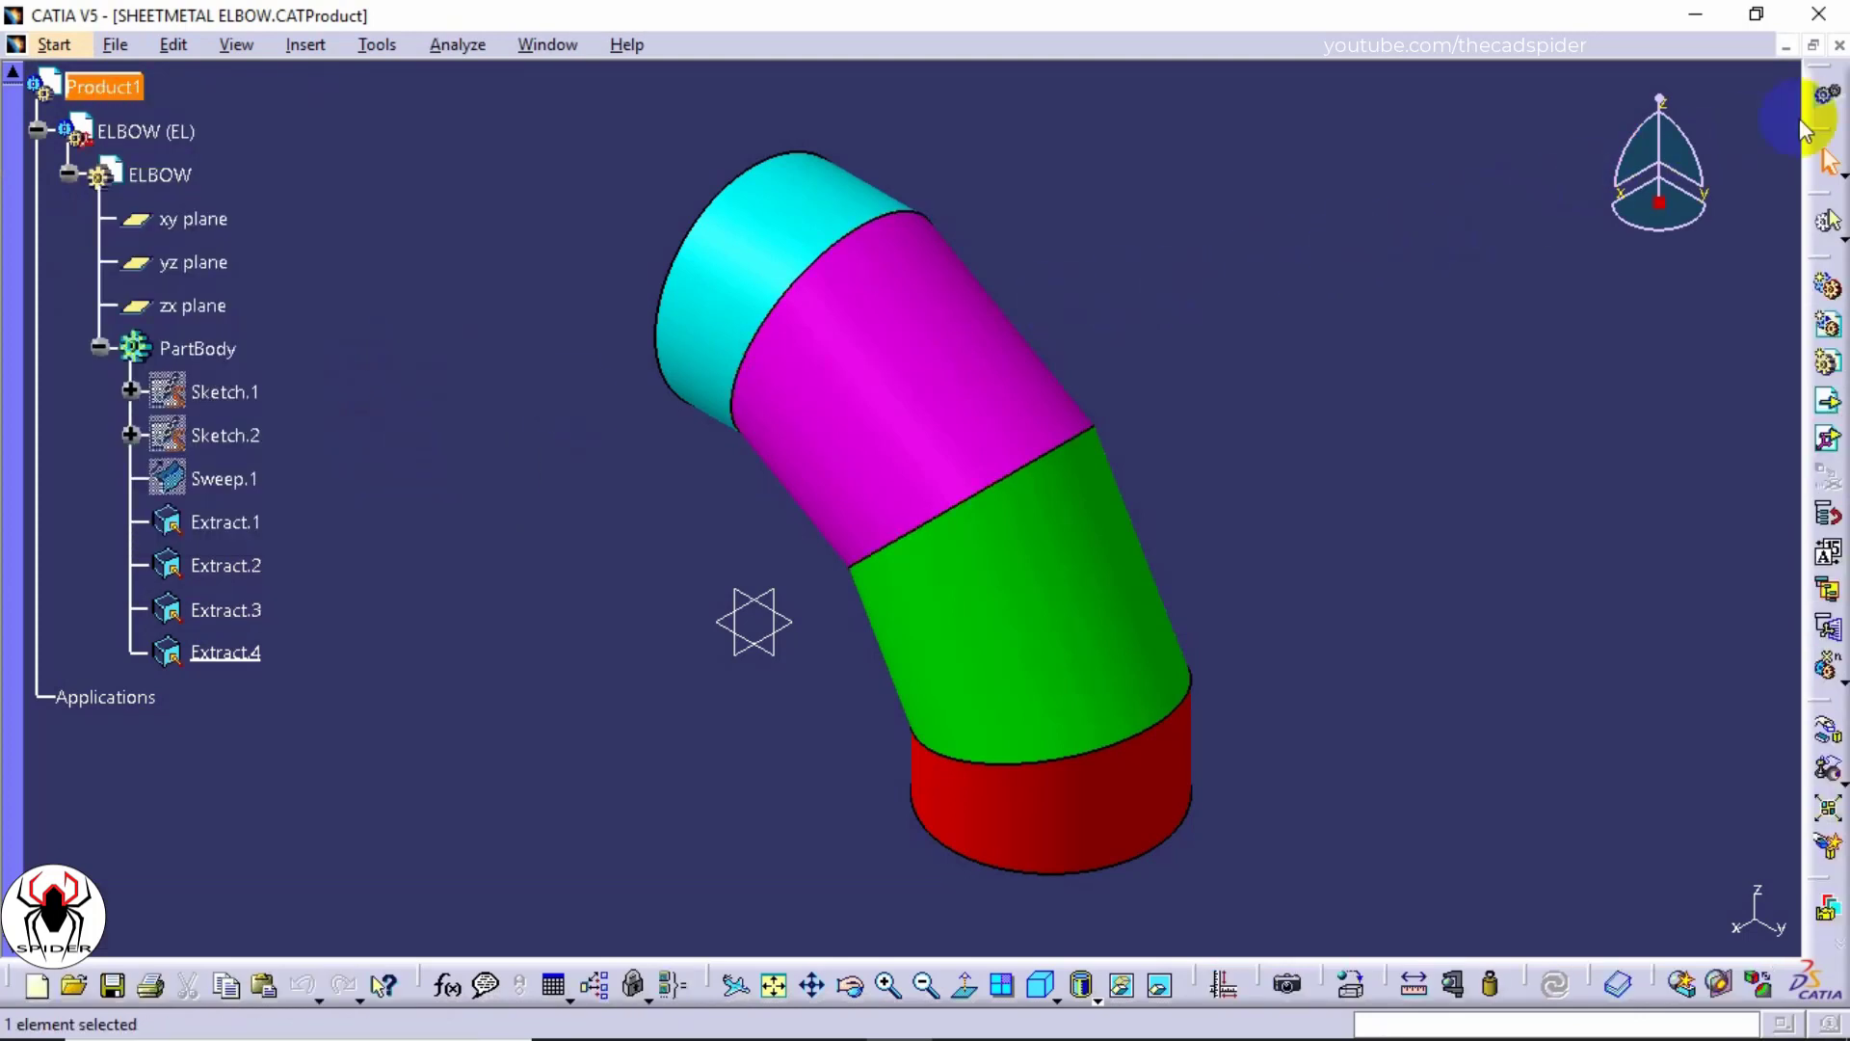
key(ctrl)
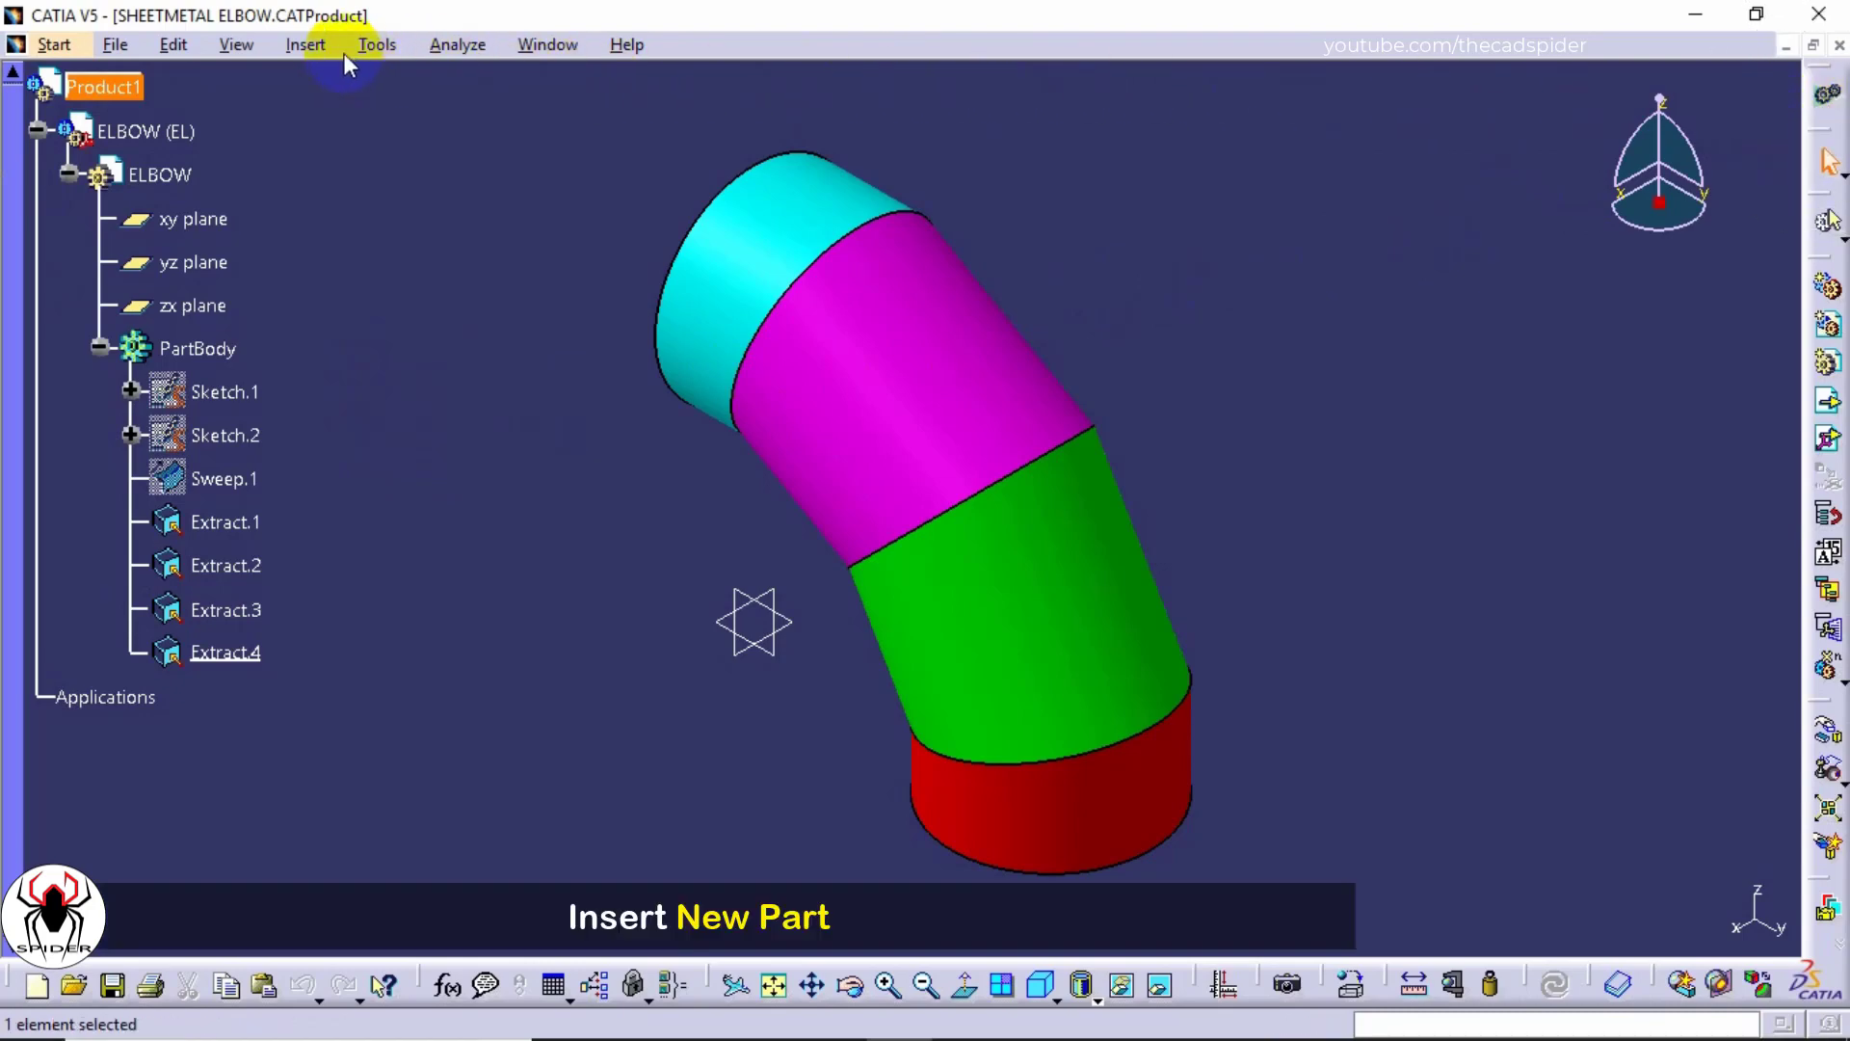
Step: Insert a new part into Product1, choosing to define a new origin point, and expand its tree nodes
click(305, 45)
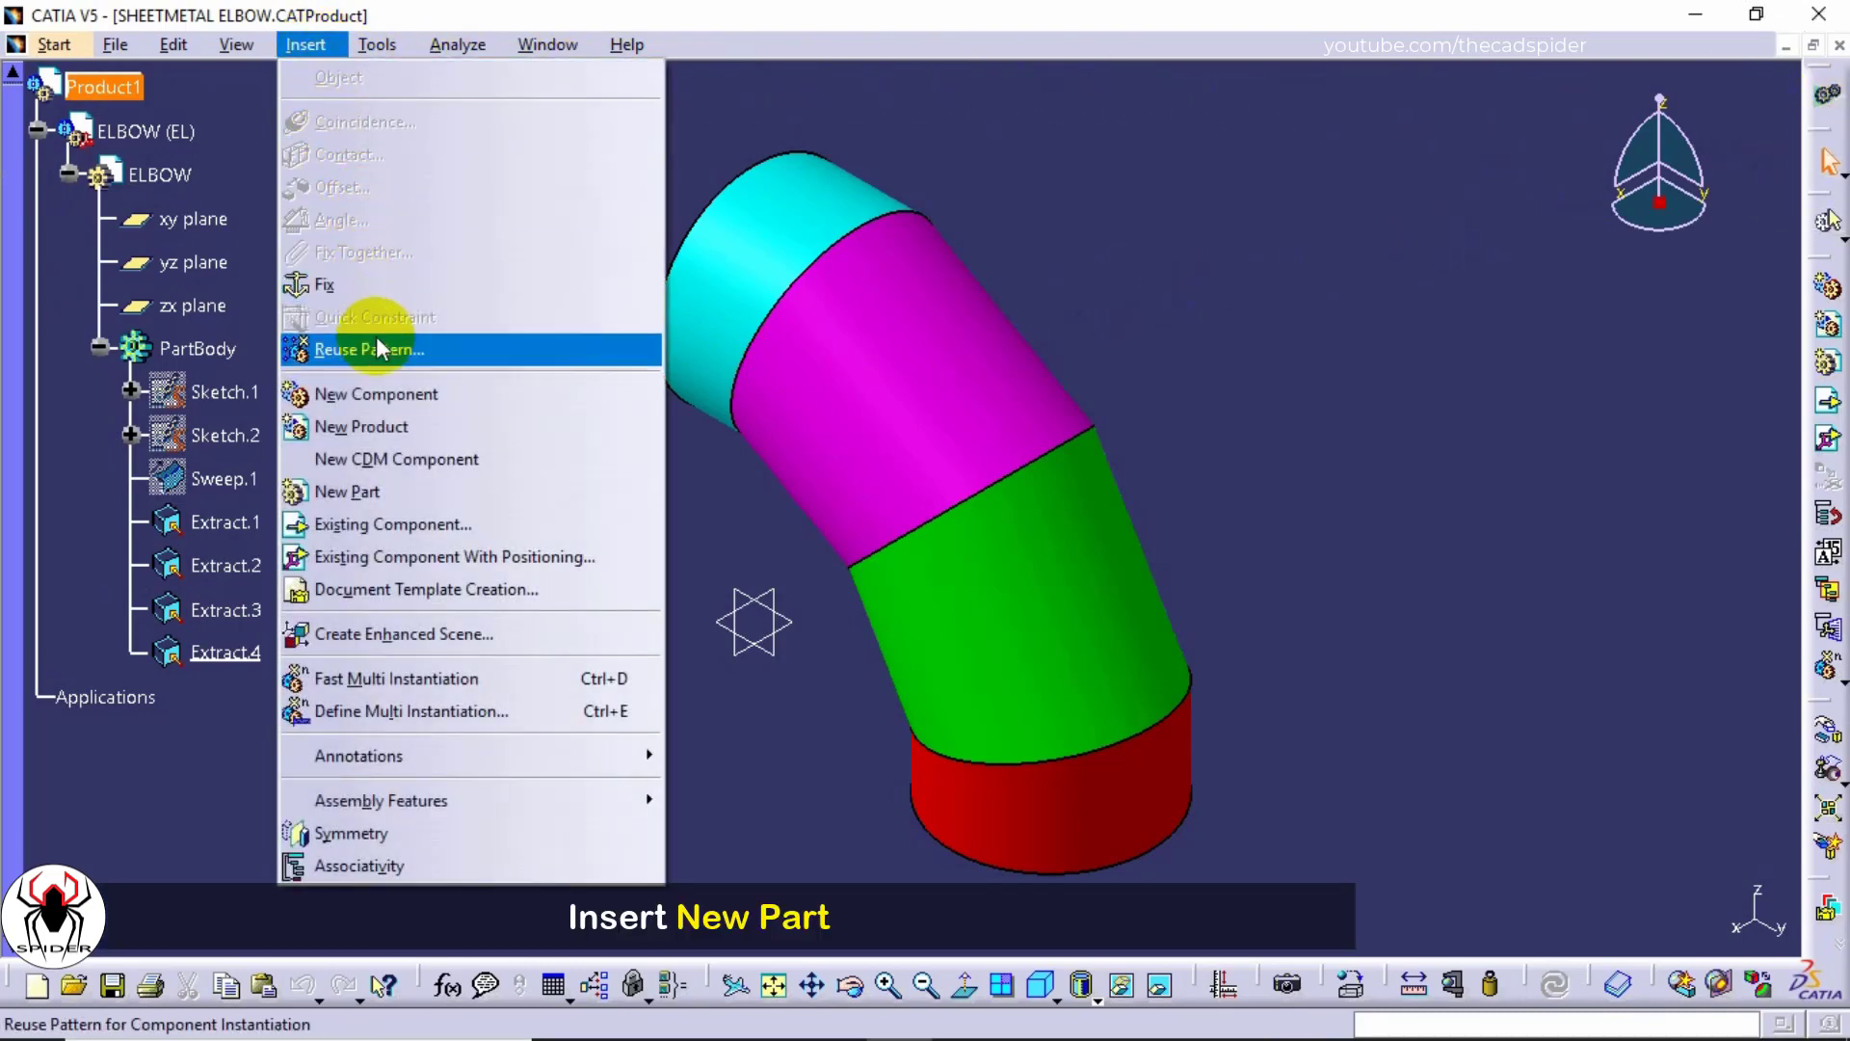
click(384, 492)
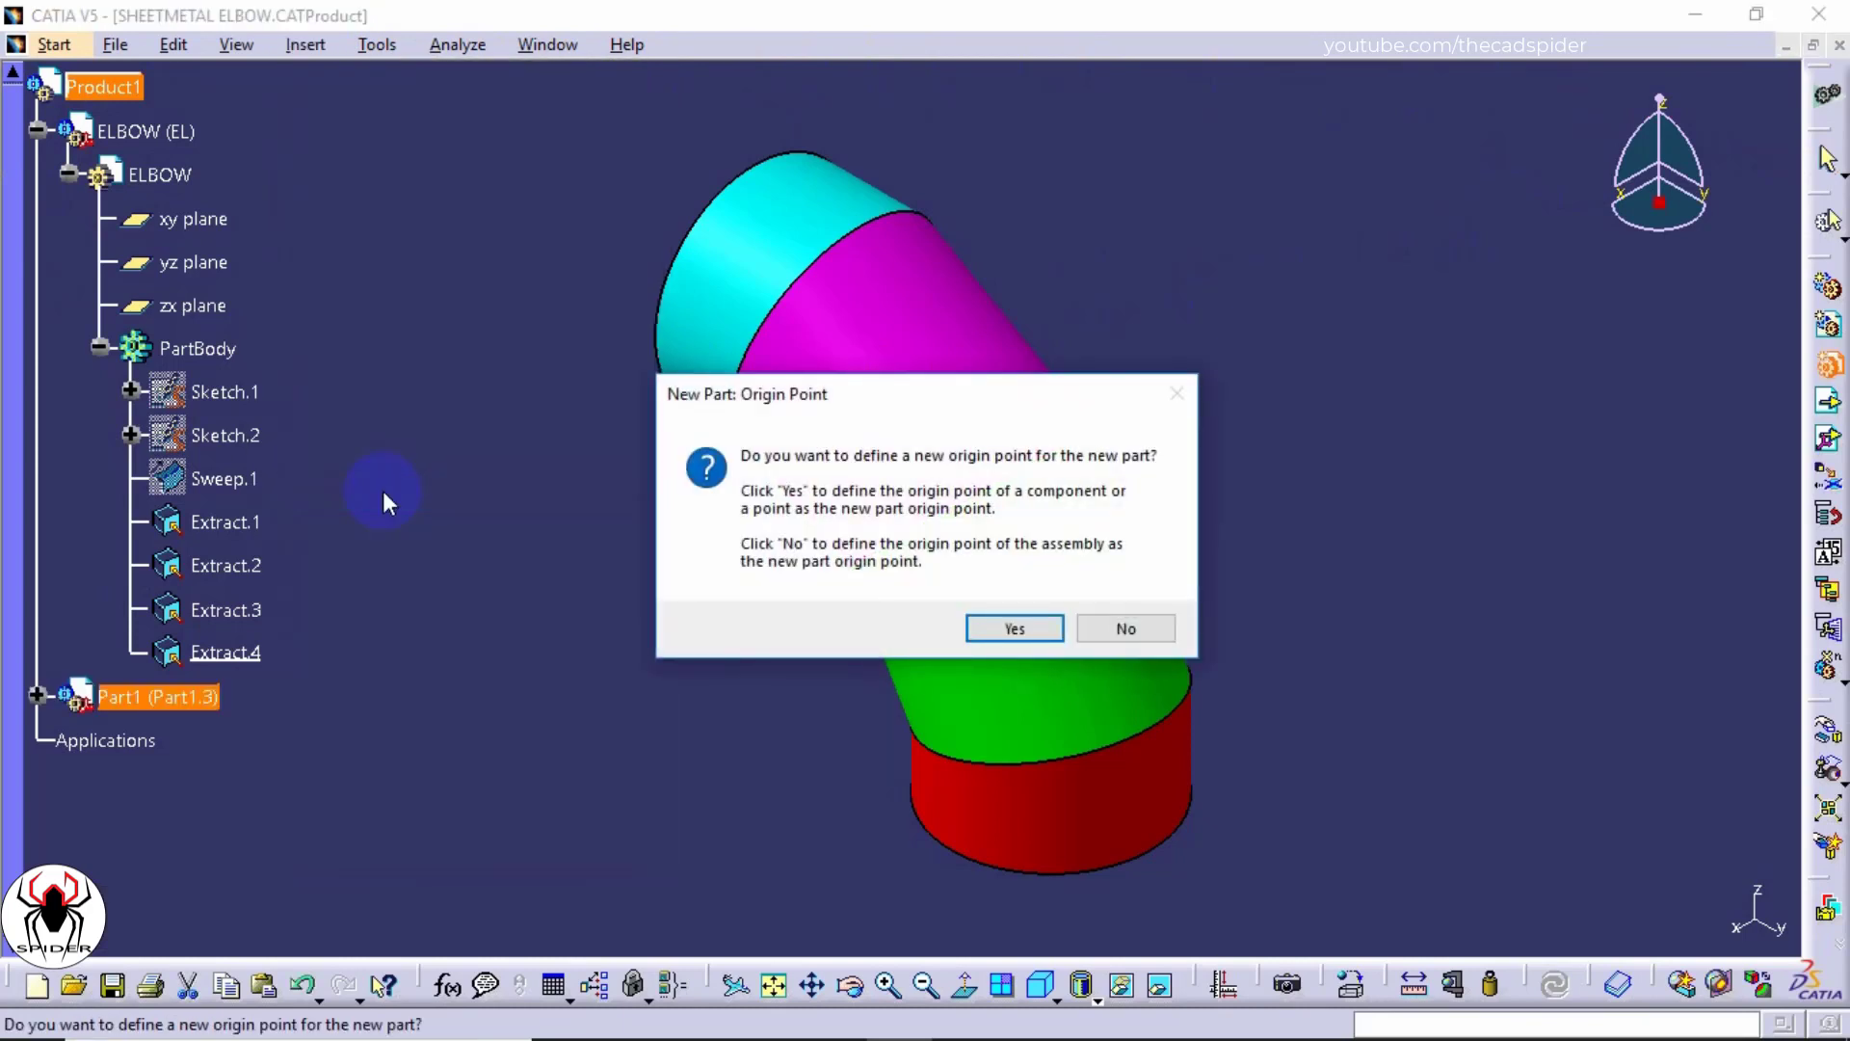
click(1001, 627)
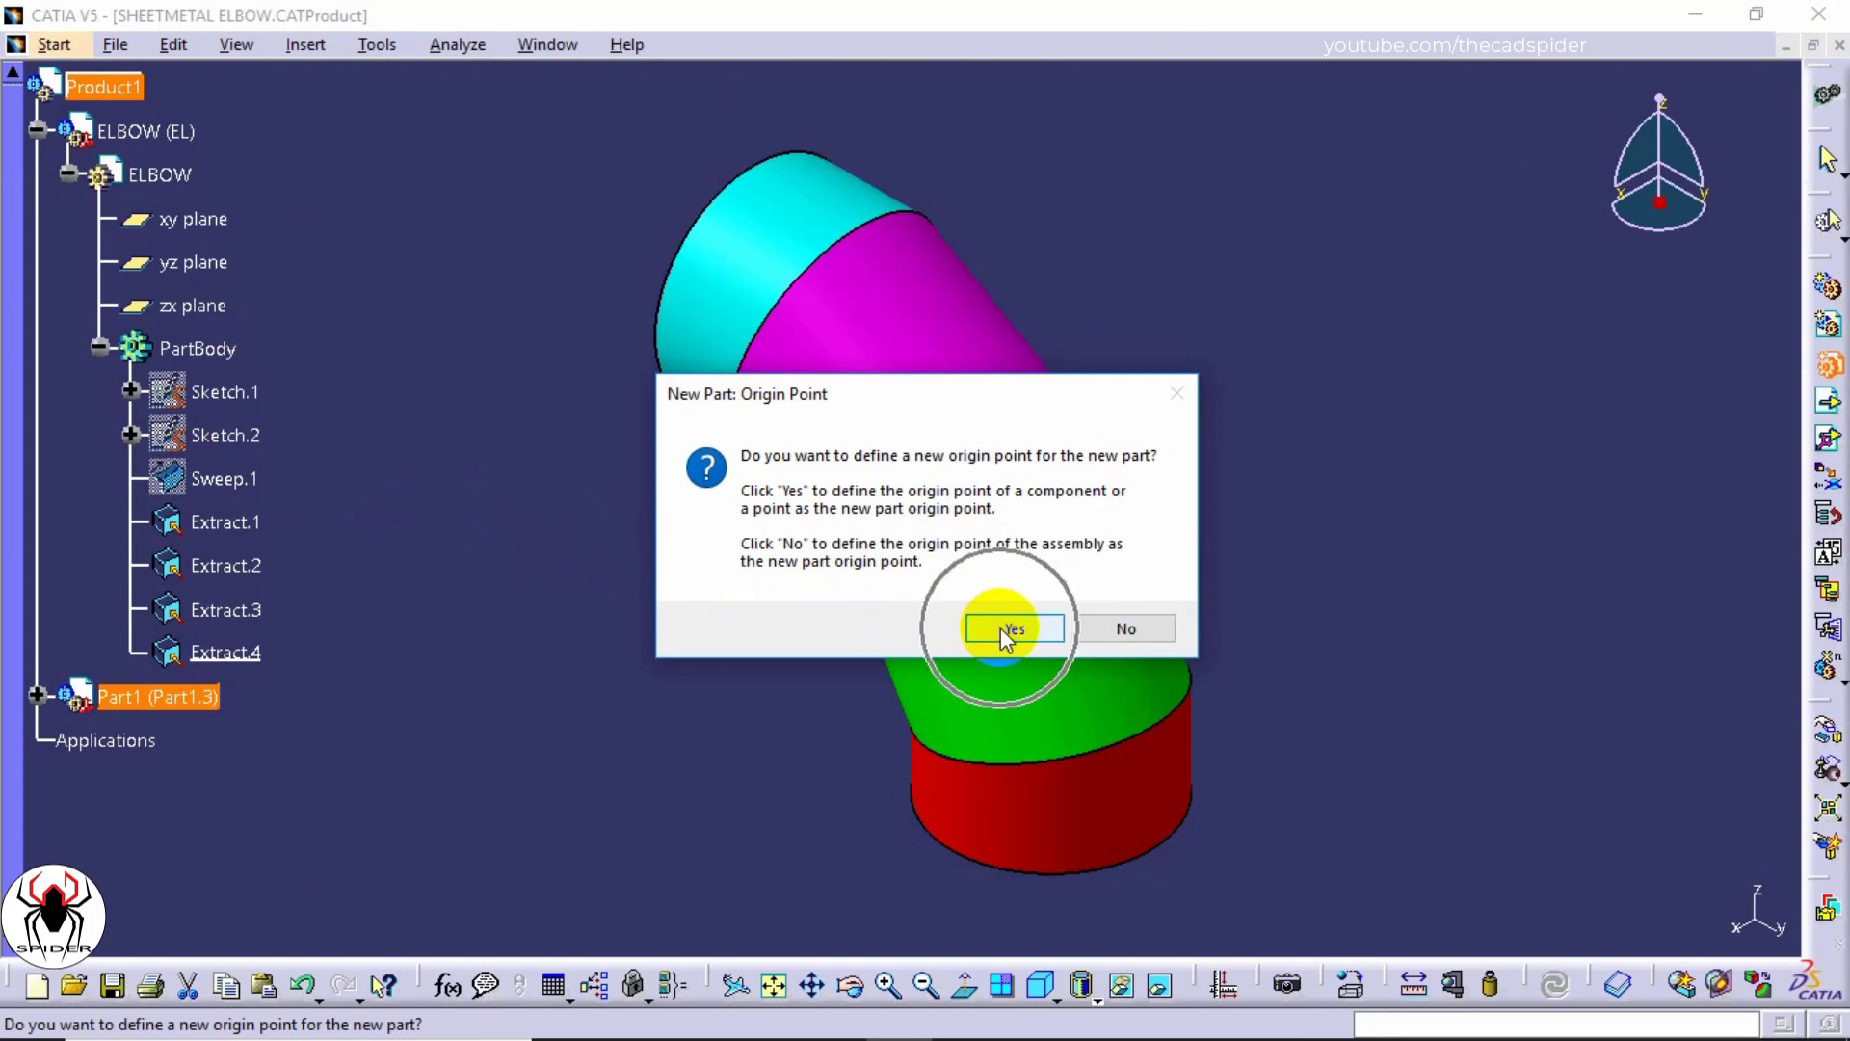
click(156, 697)
click(156, 696)
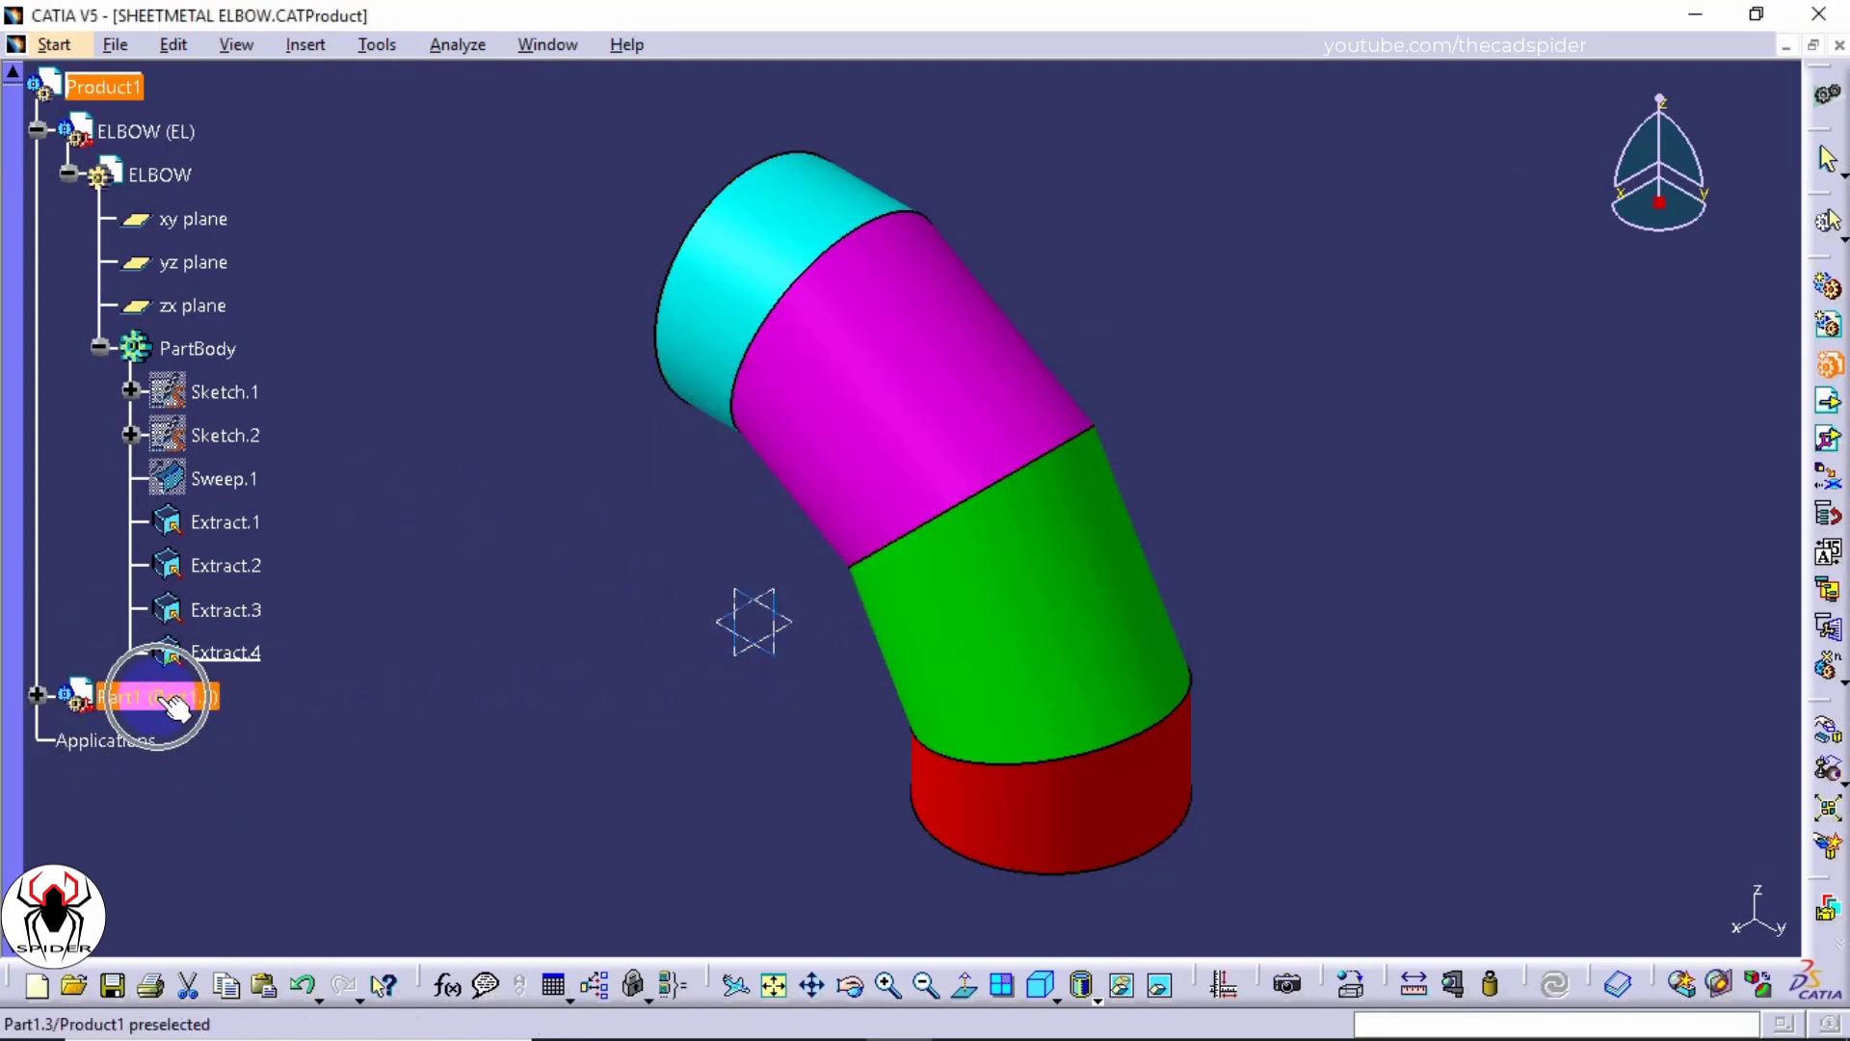
click(39, 696)
click(65, 737)
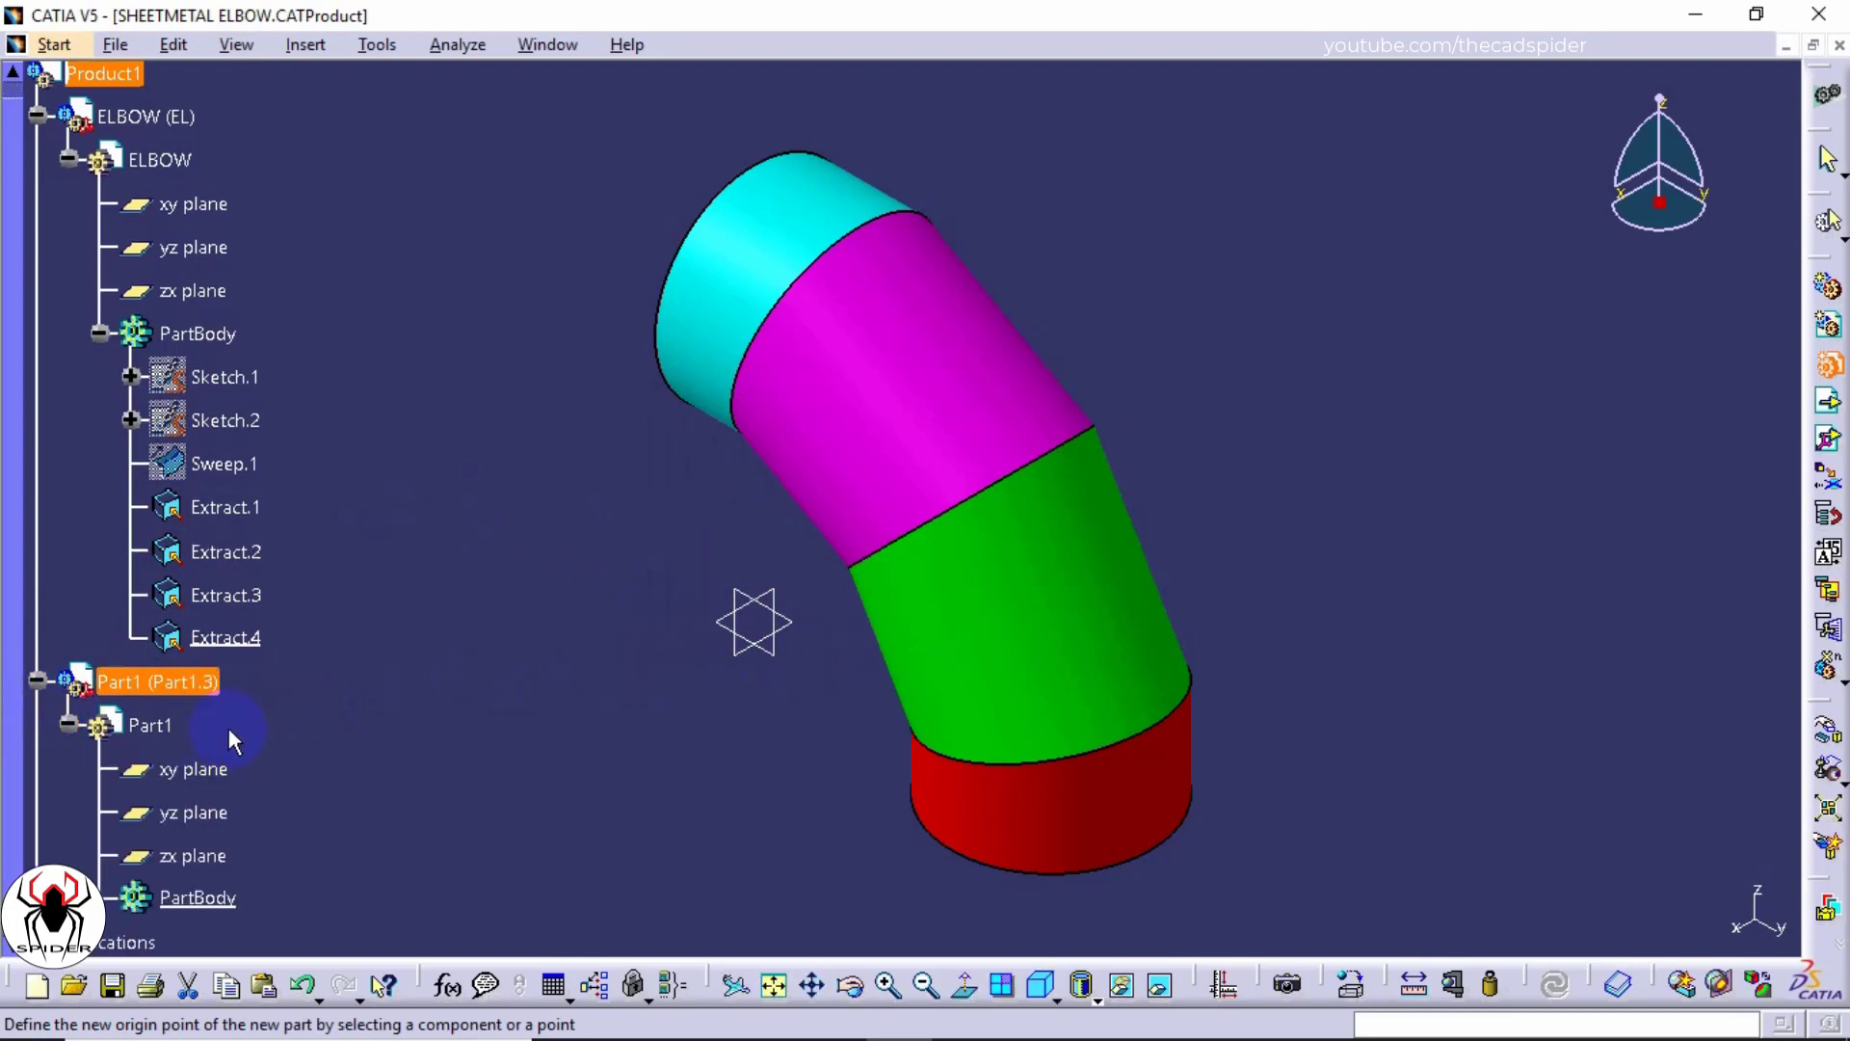
Step: Rename the new part with instance name P1 and part number PIECE 1
right_click(145, 727)
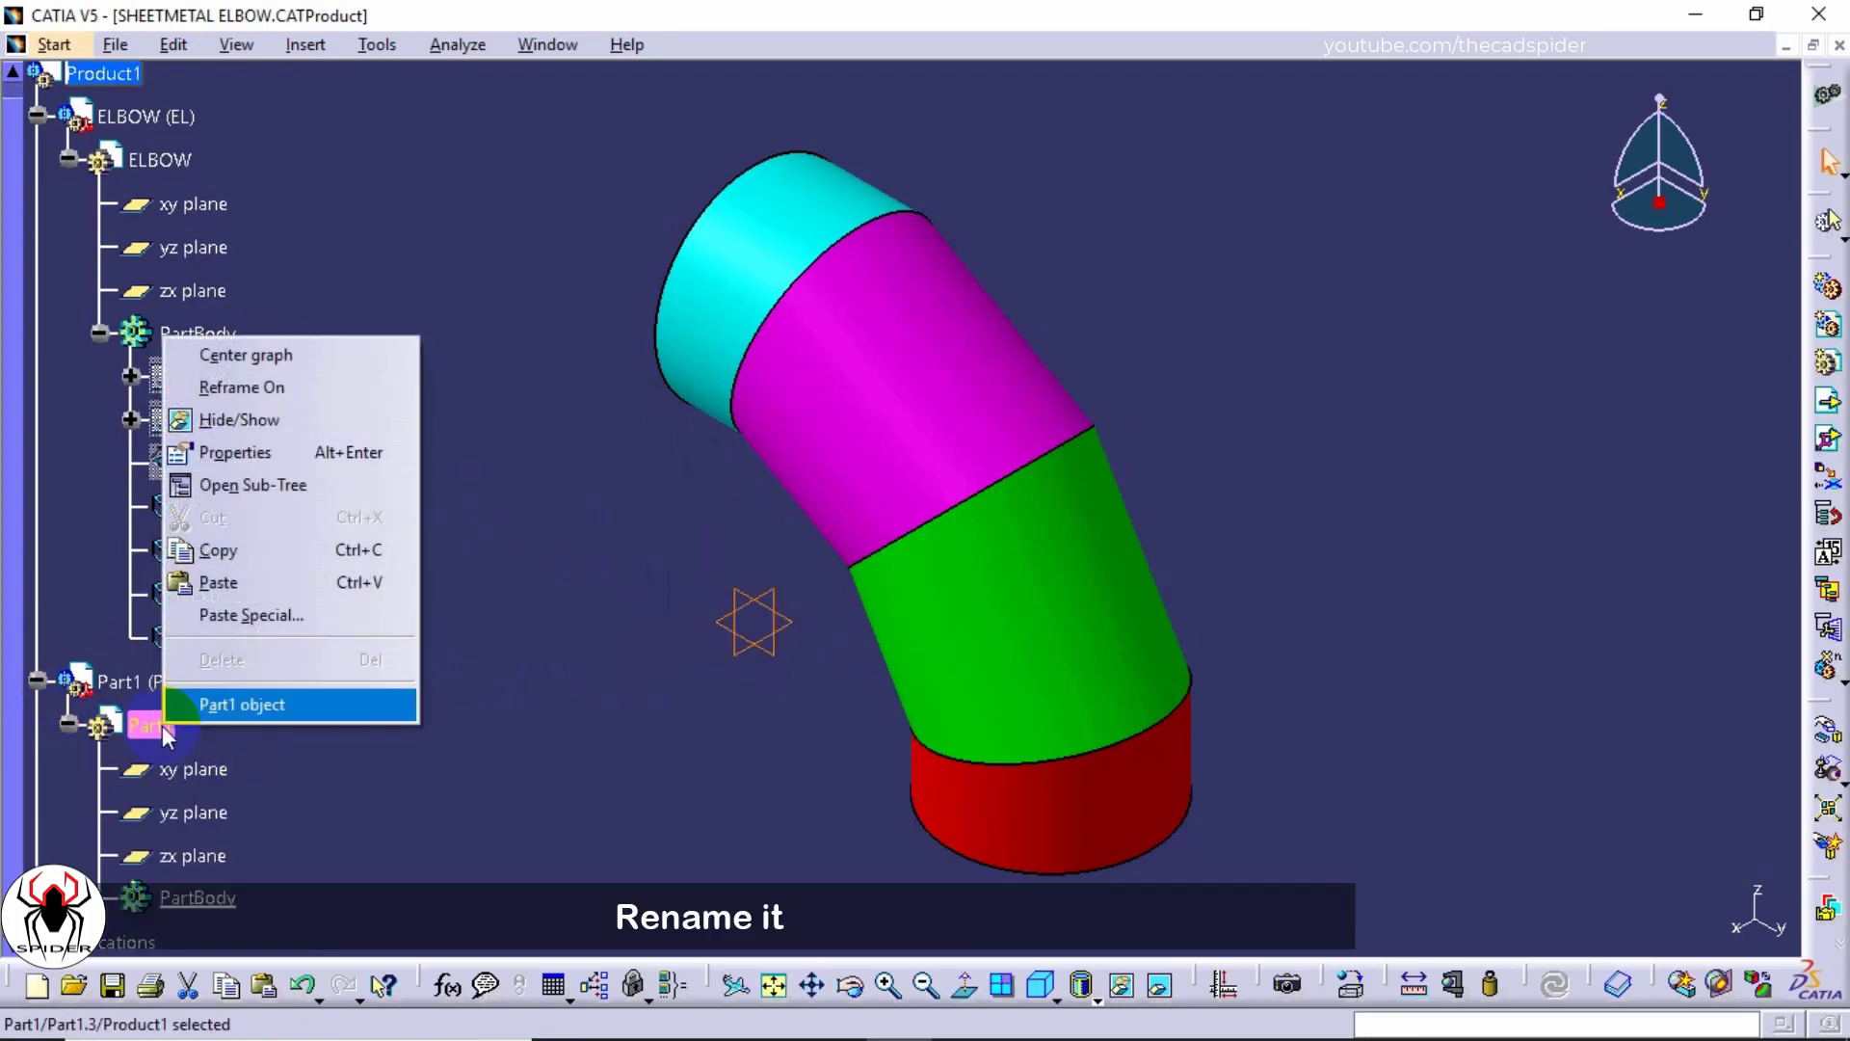
click(255, 451)
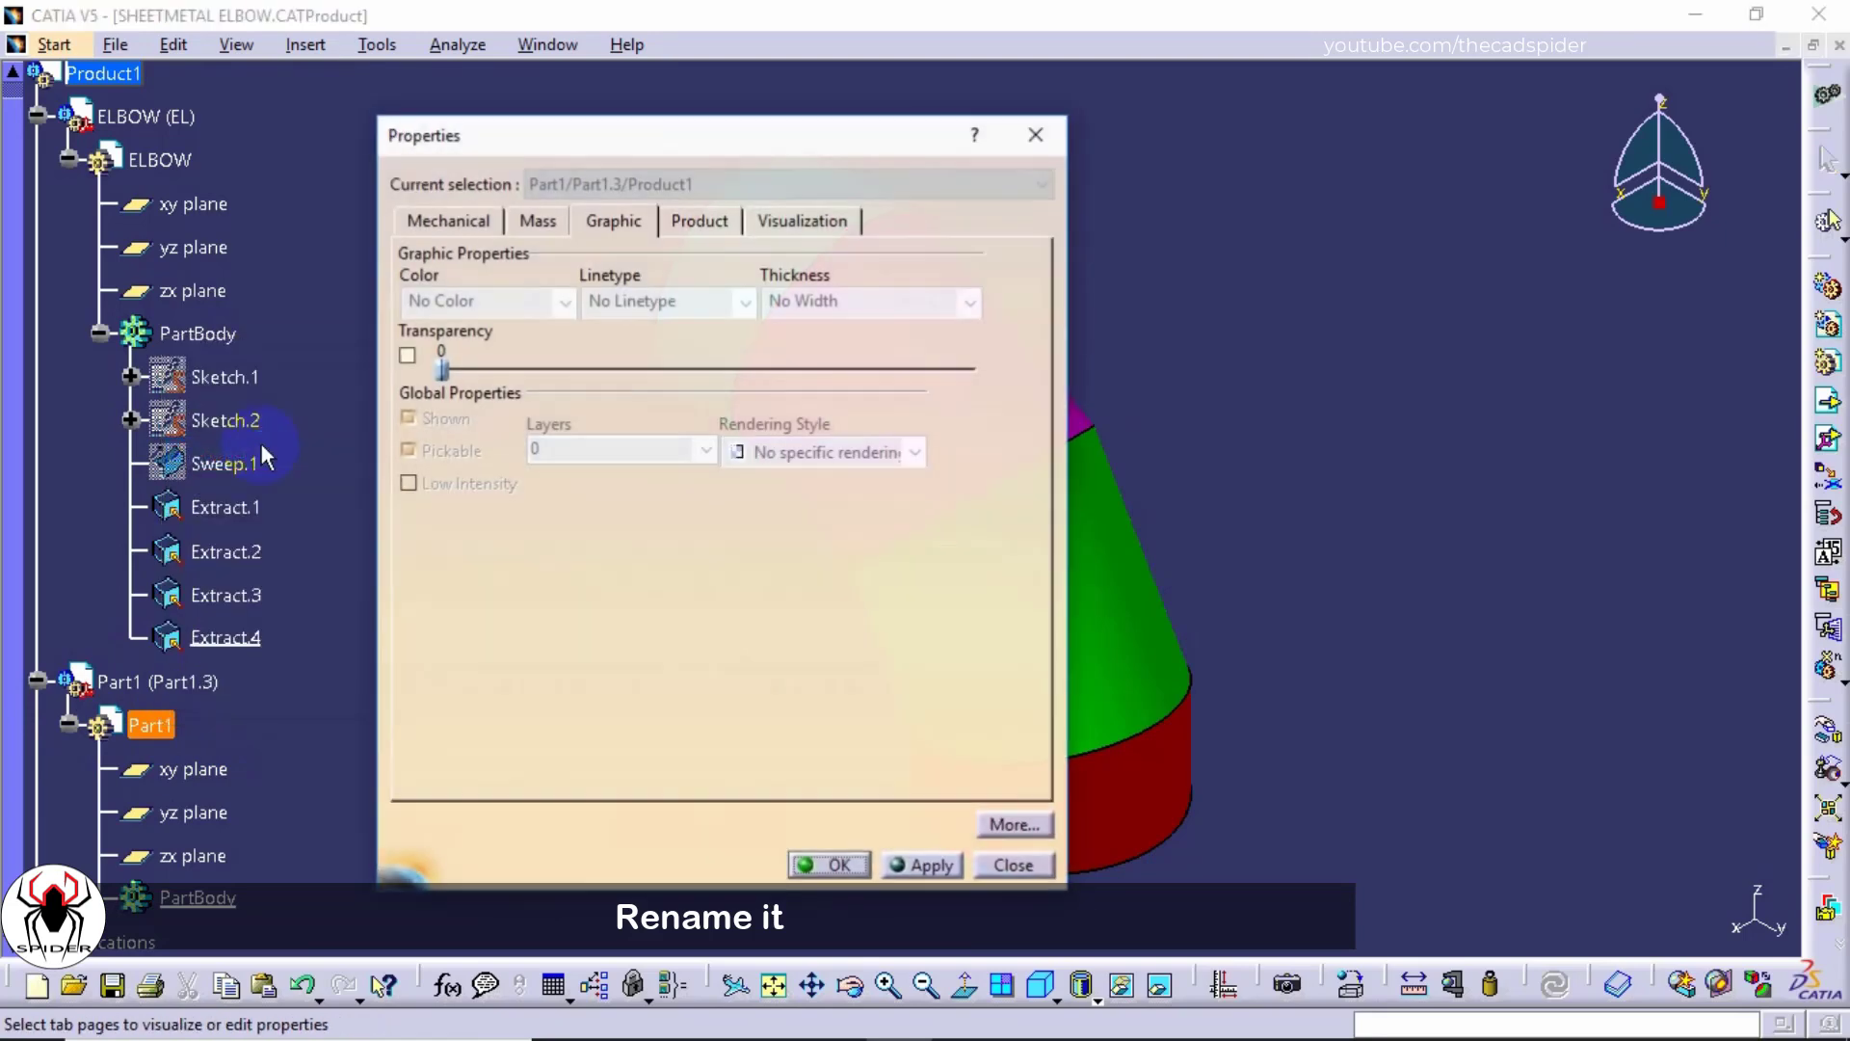
click(674, 219)
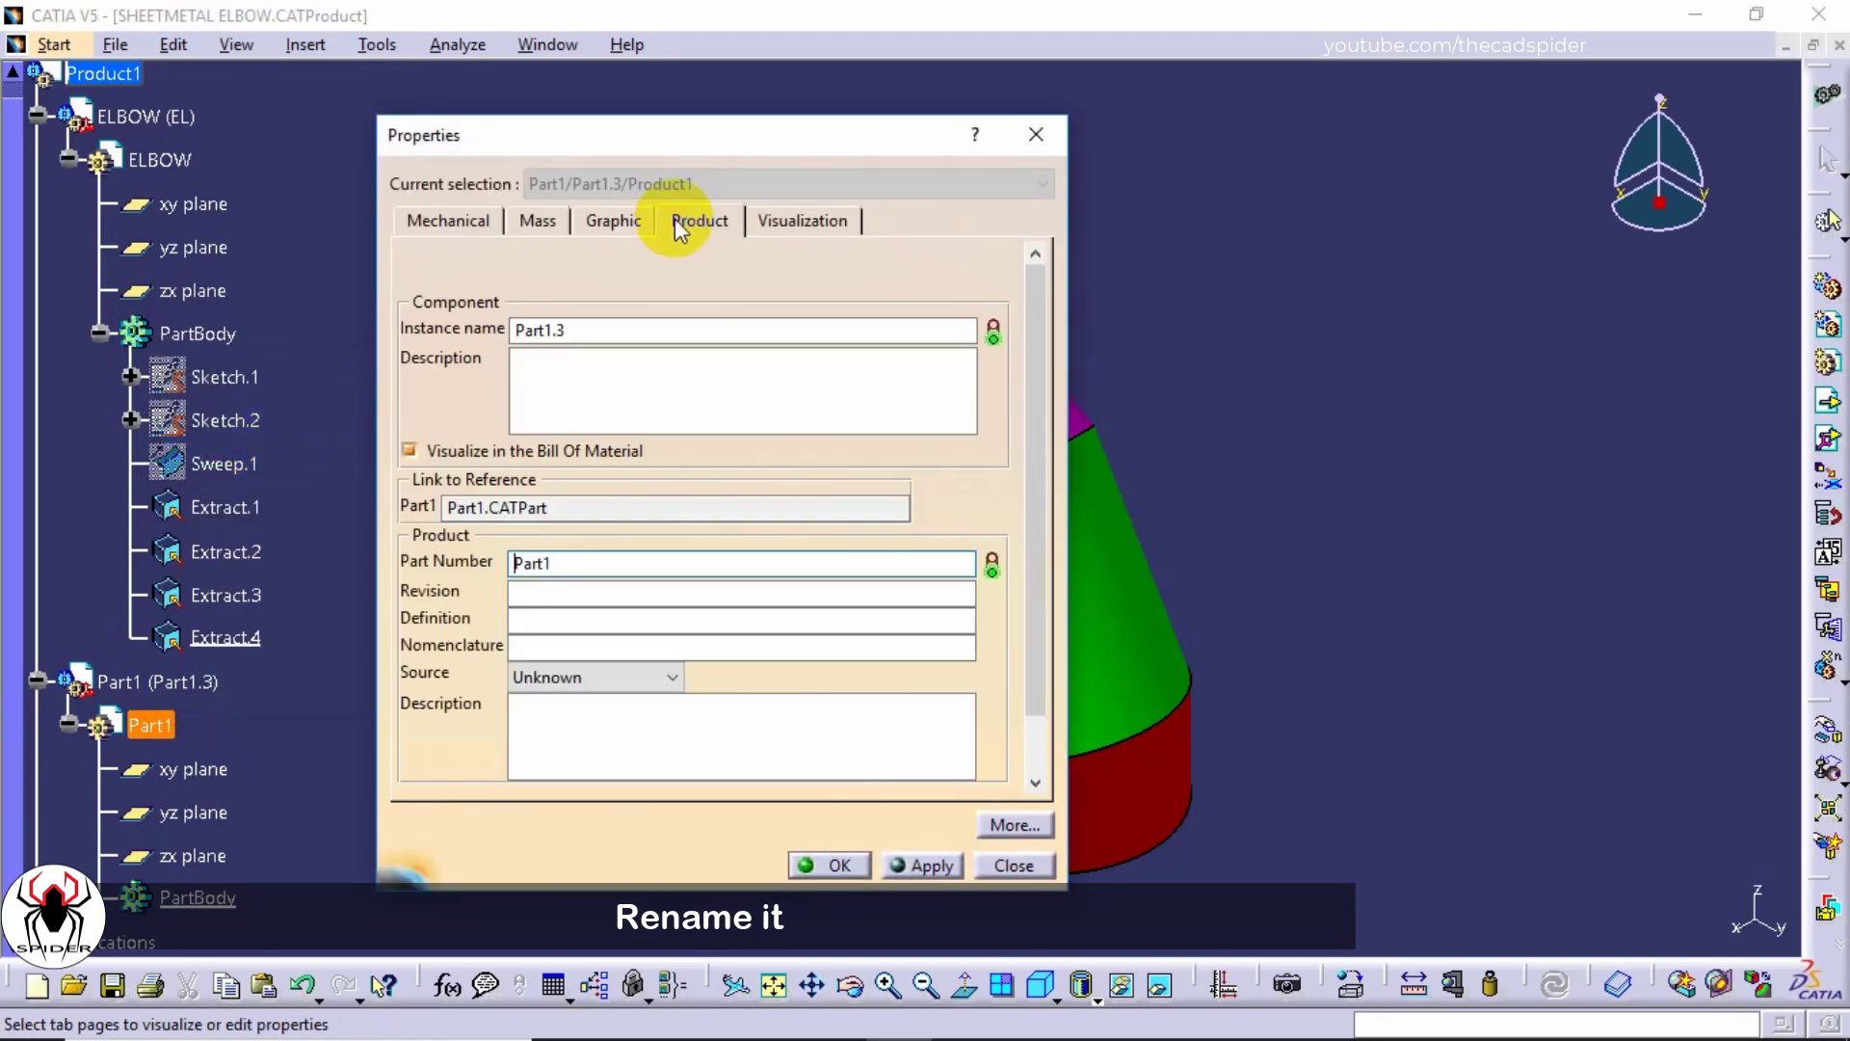
double_click(537, 330)
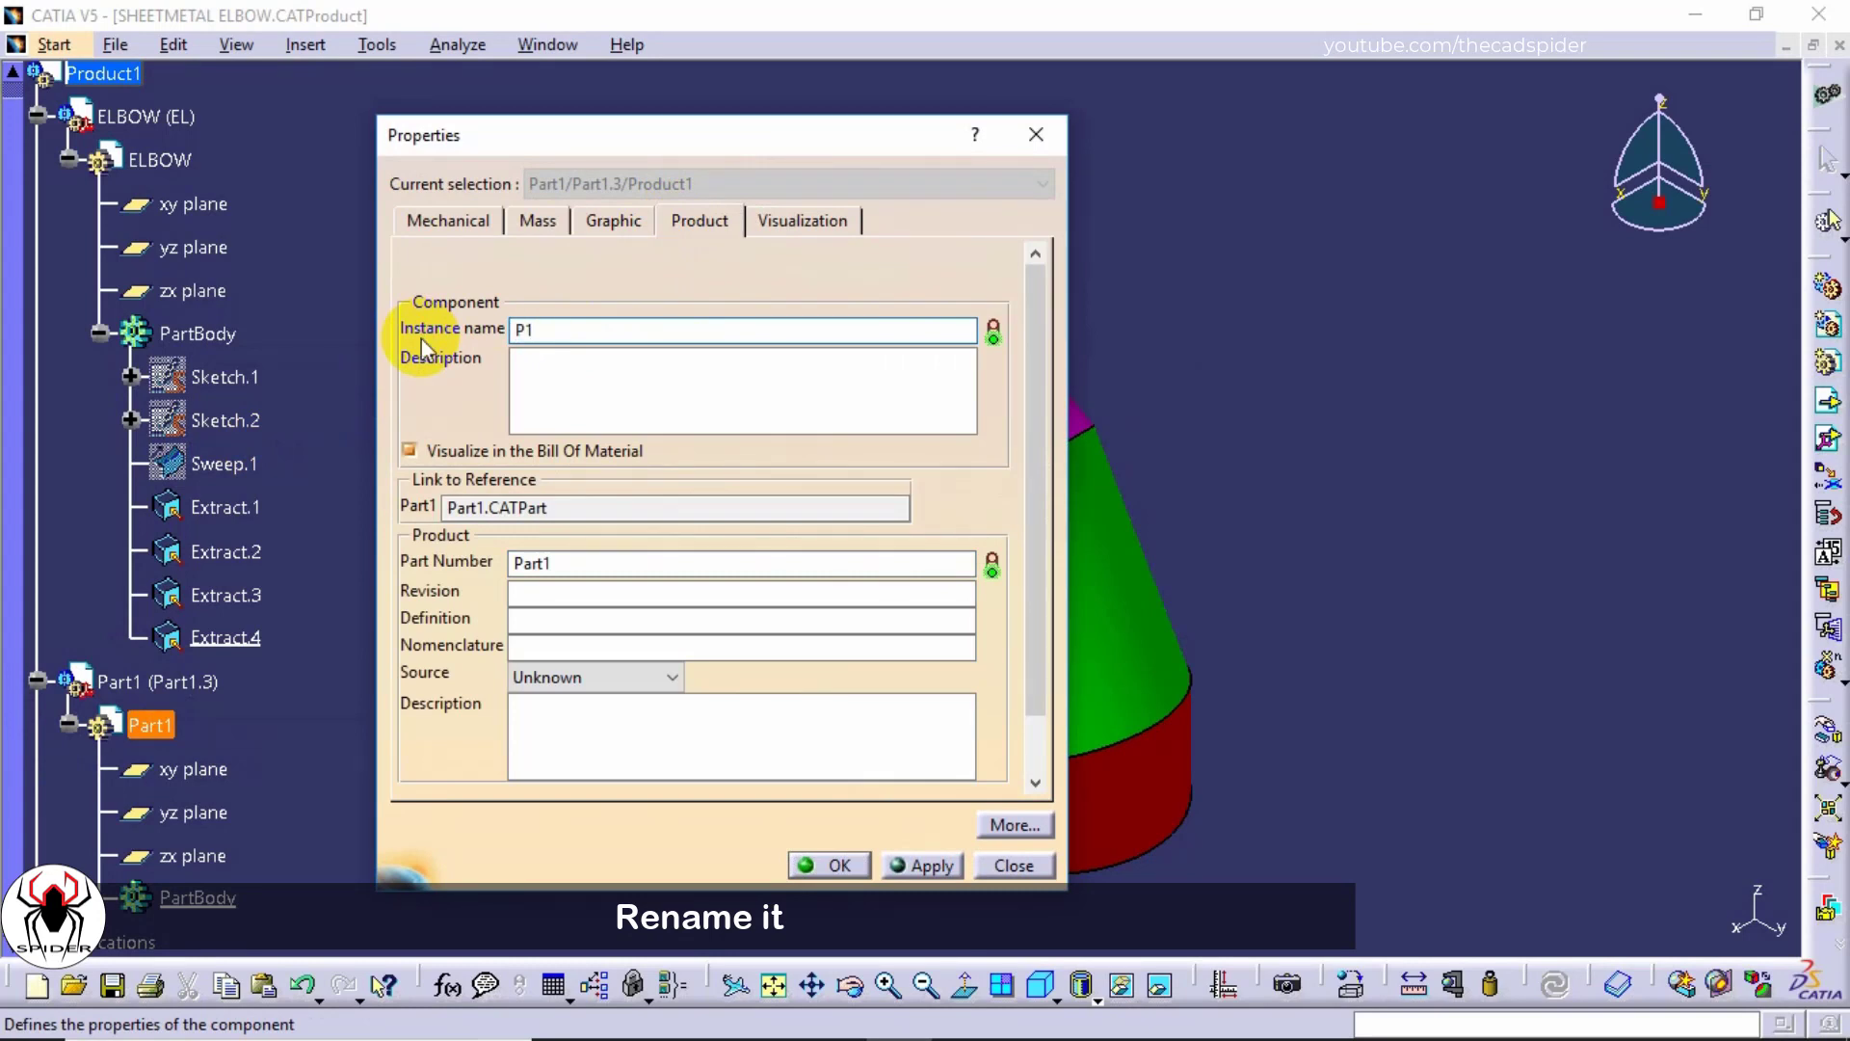
double_click(530, 564)
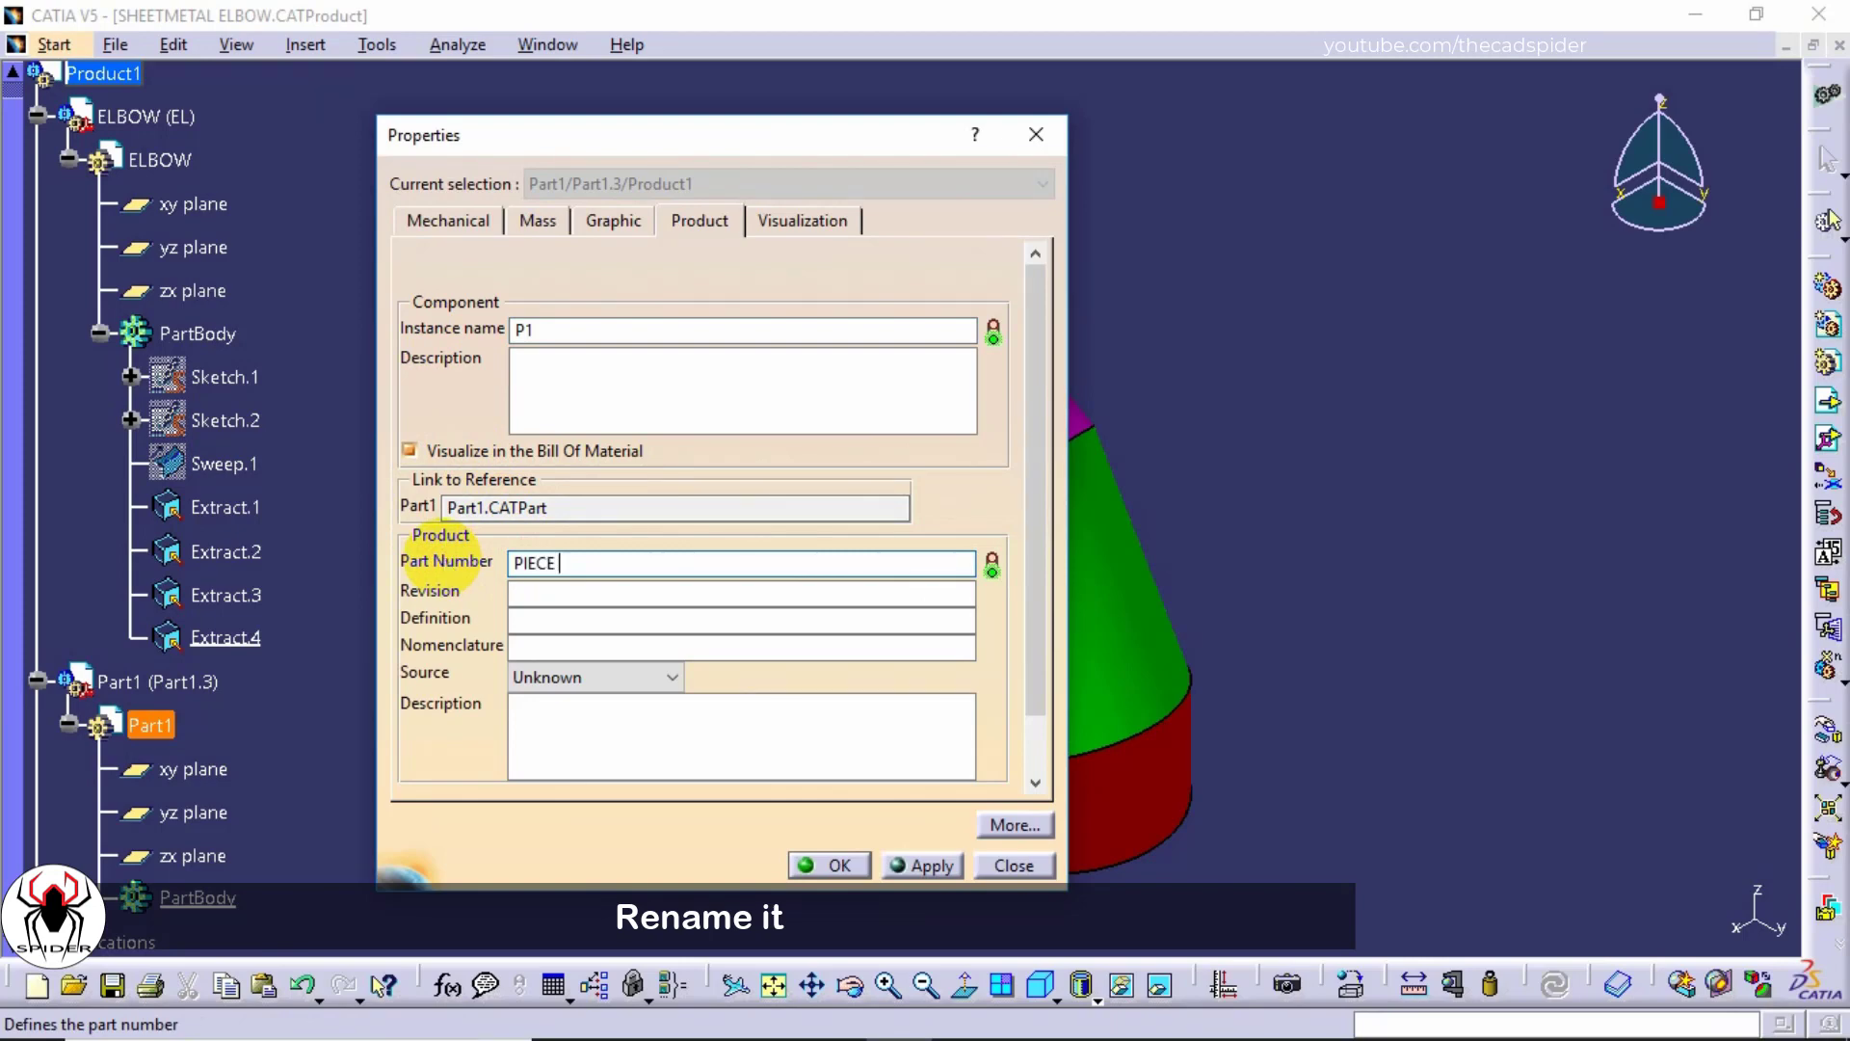
click(831, 863)
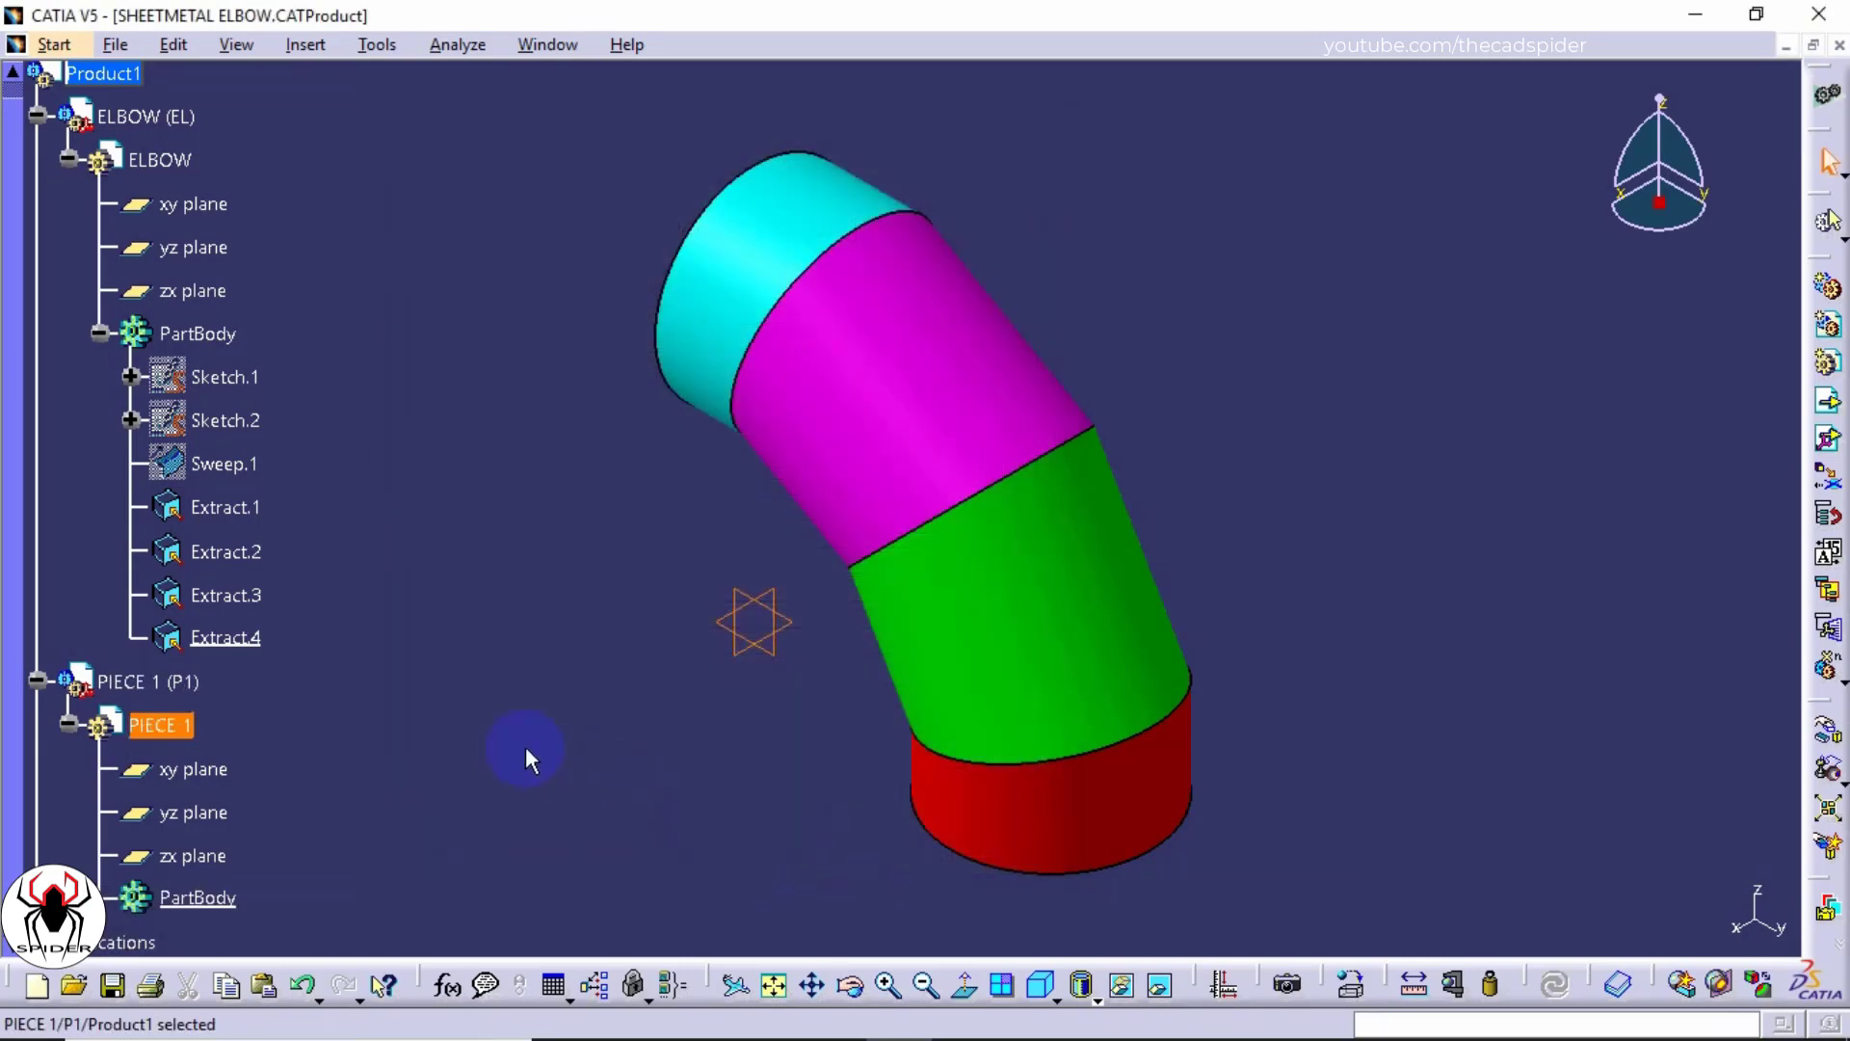
Step: Activate the part PIECE 1 for editing and switch to the Generative Sheetmetal Design workbench
right_click(158, 730)
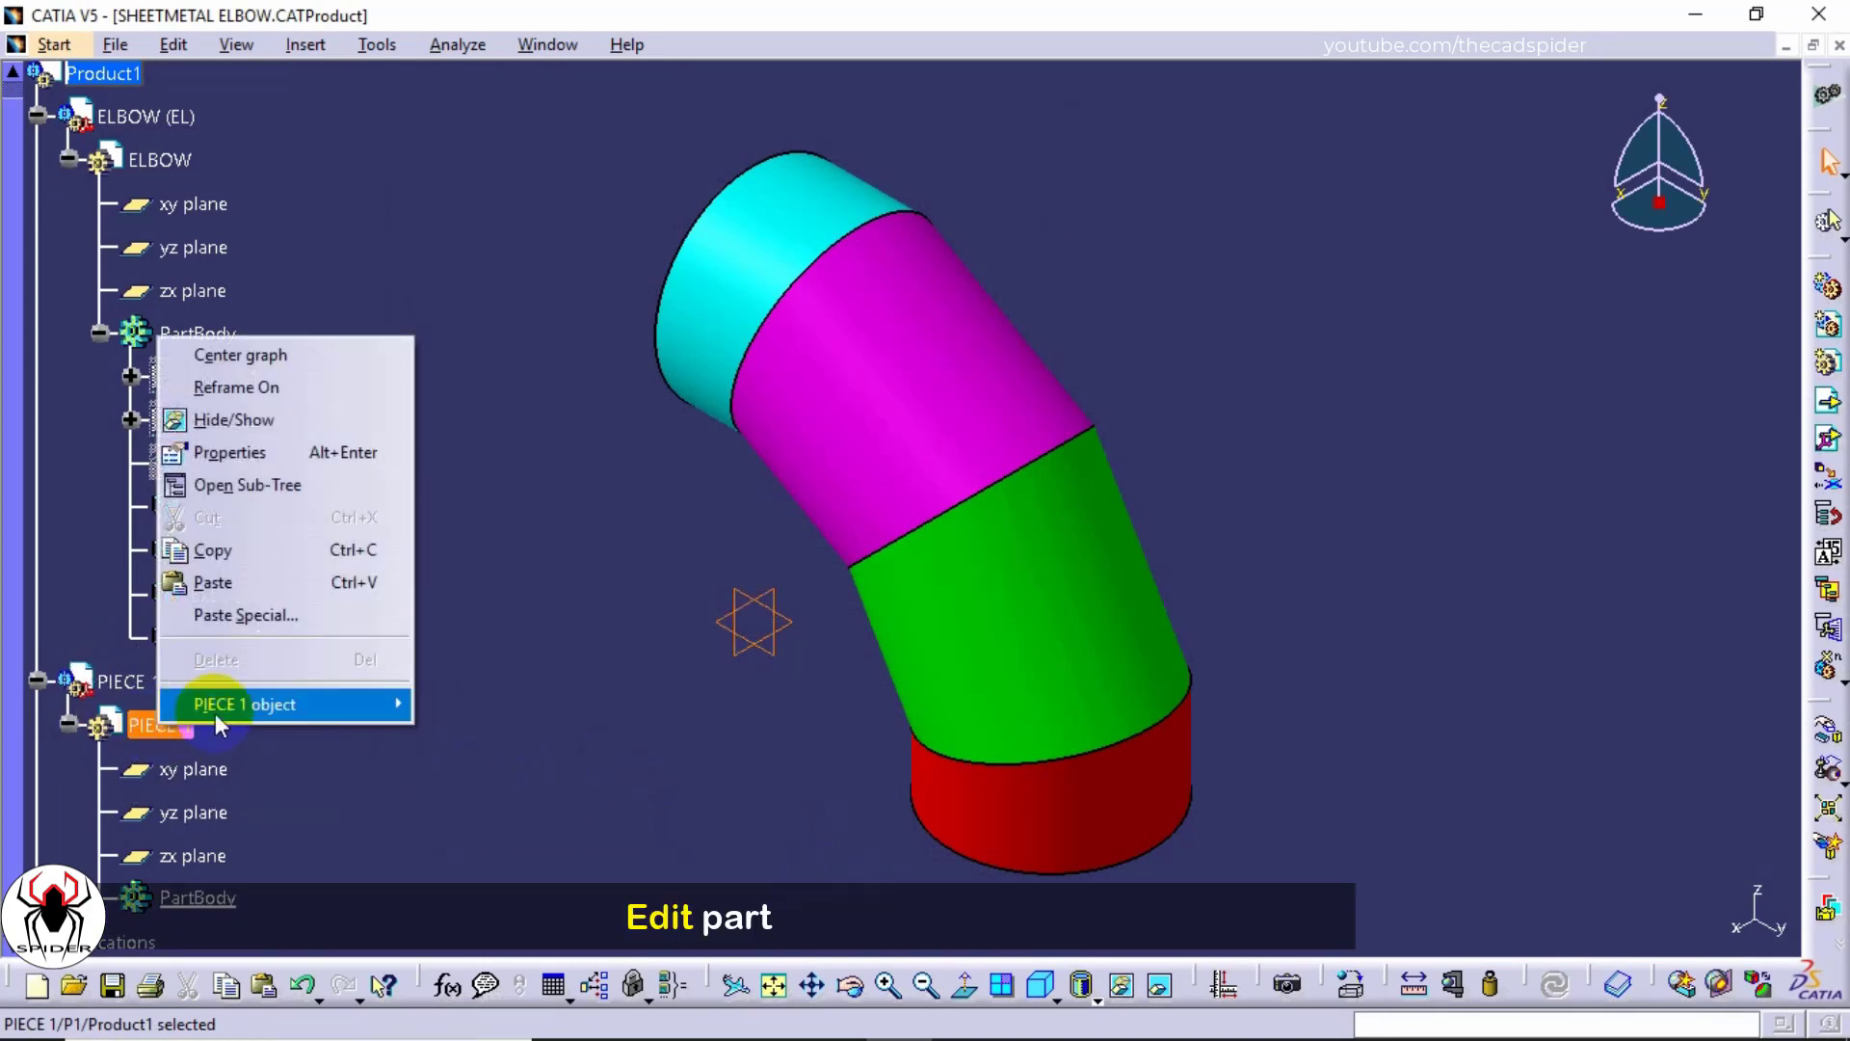
mouse_move(328, 702)
click(481, 707)
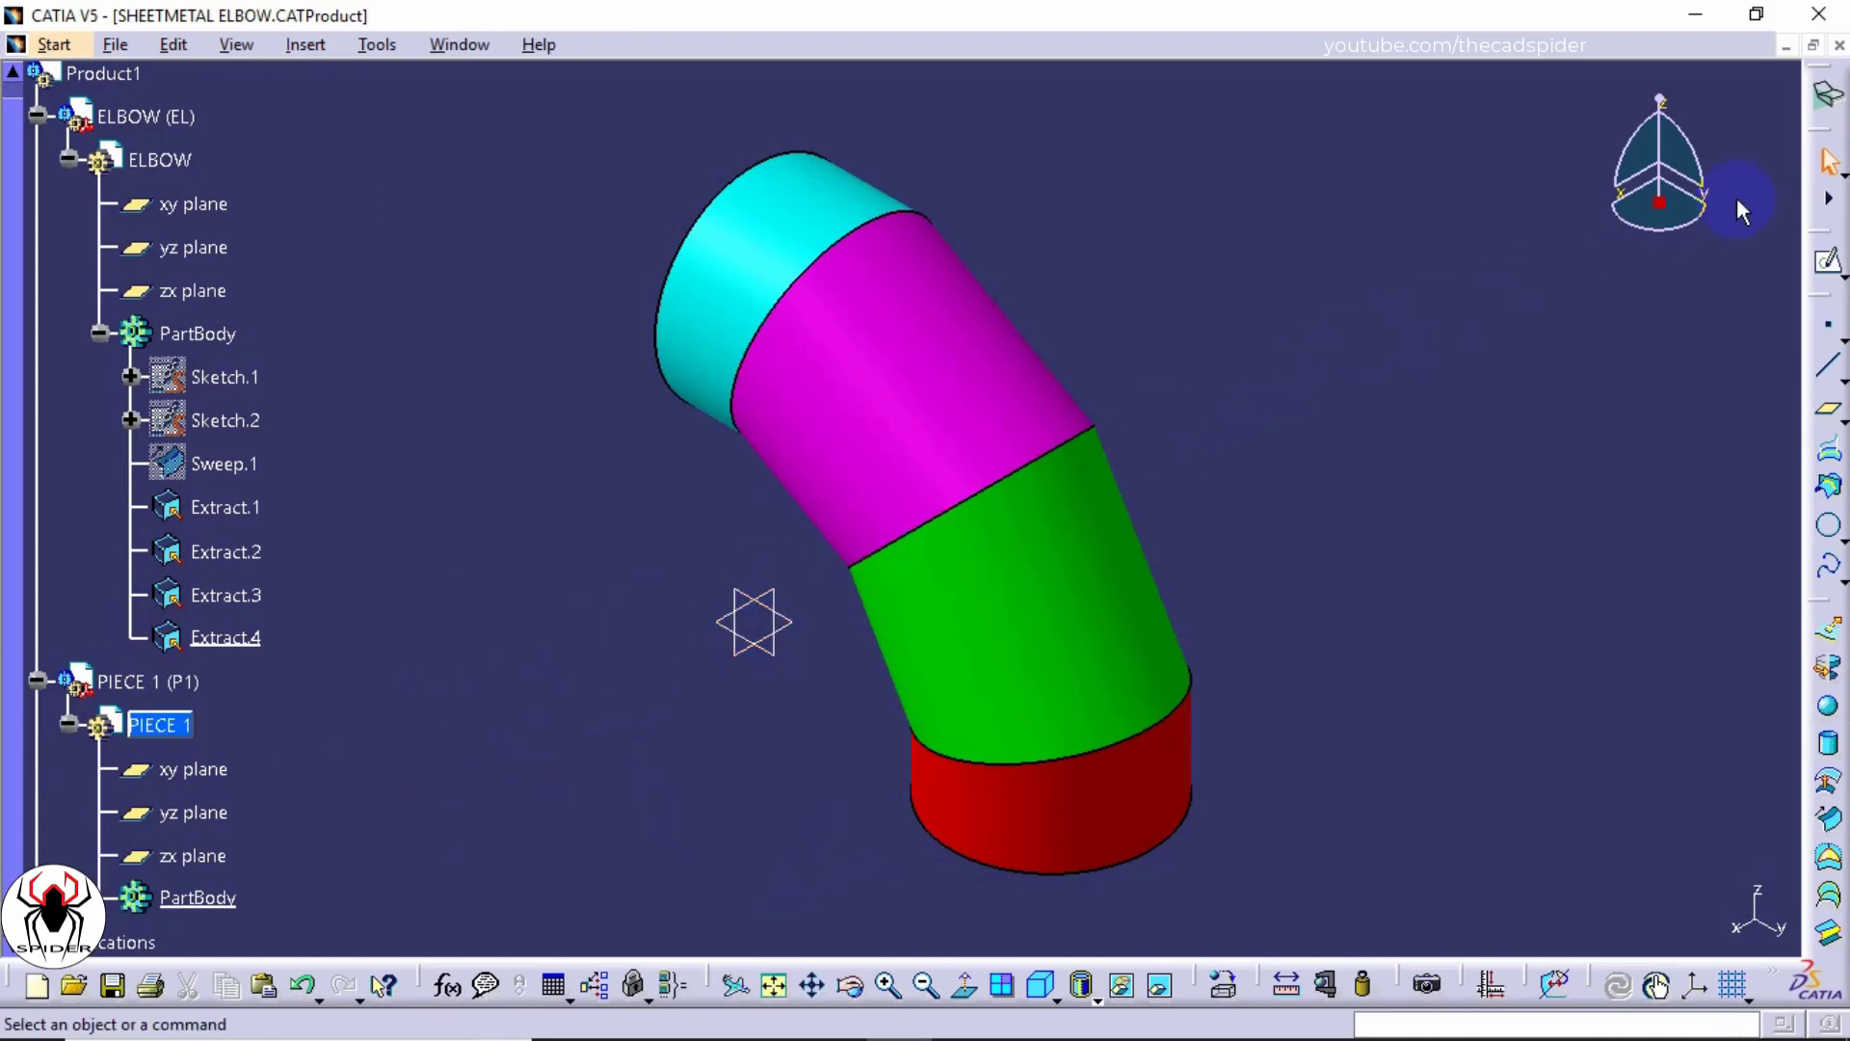
click(1831, 106)
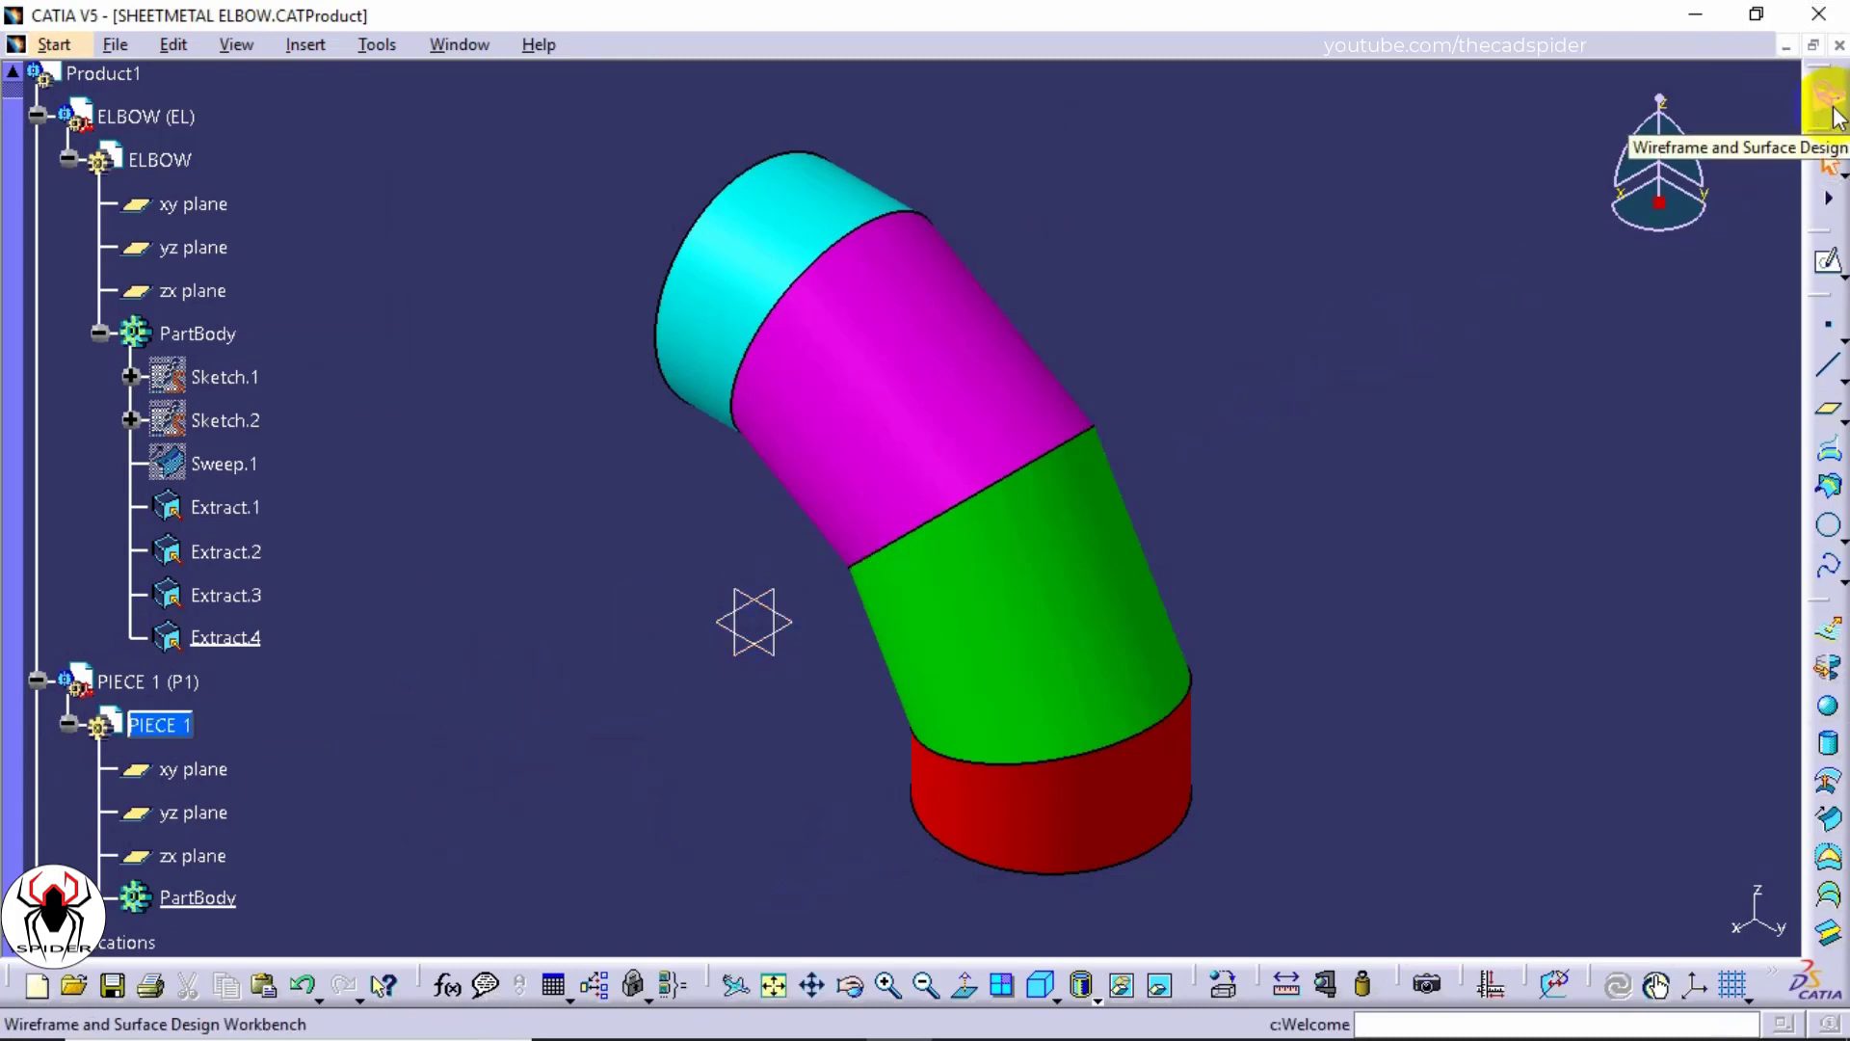
click(39, 46)
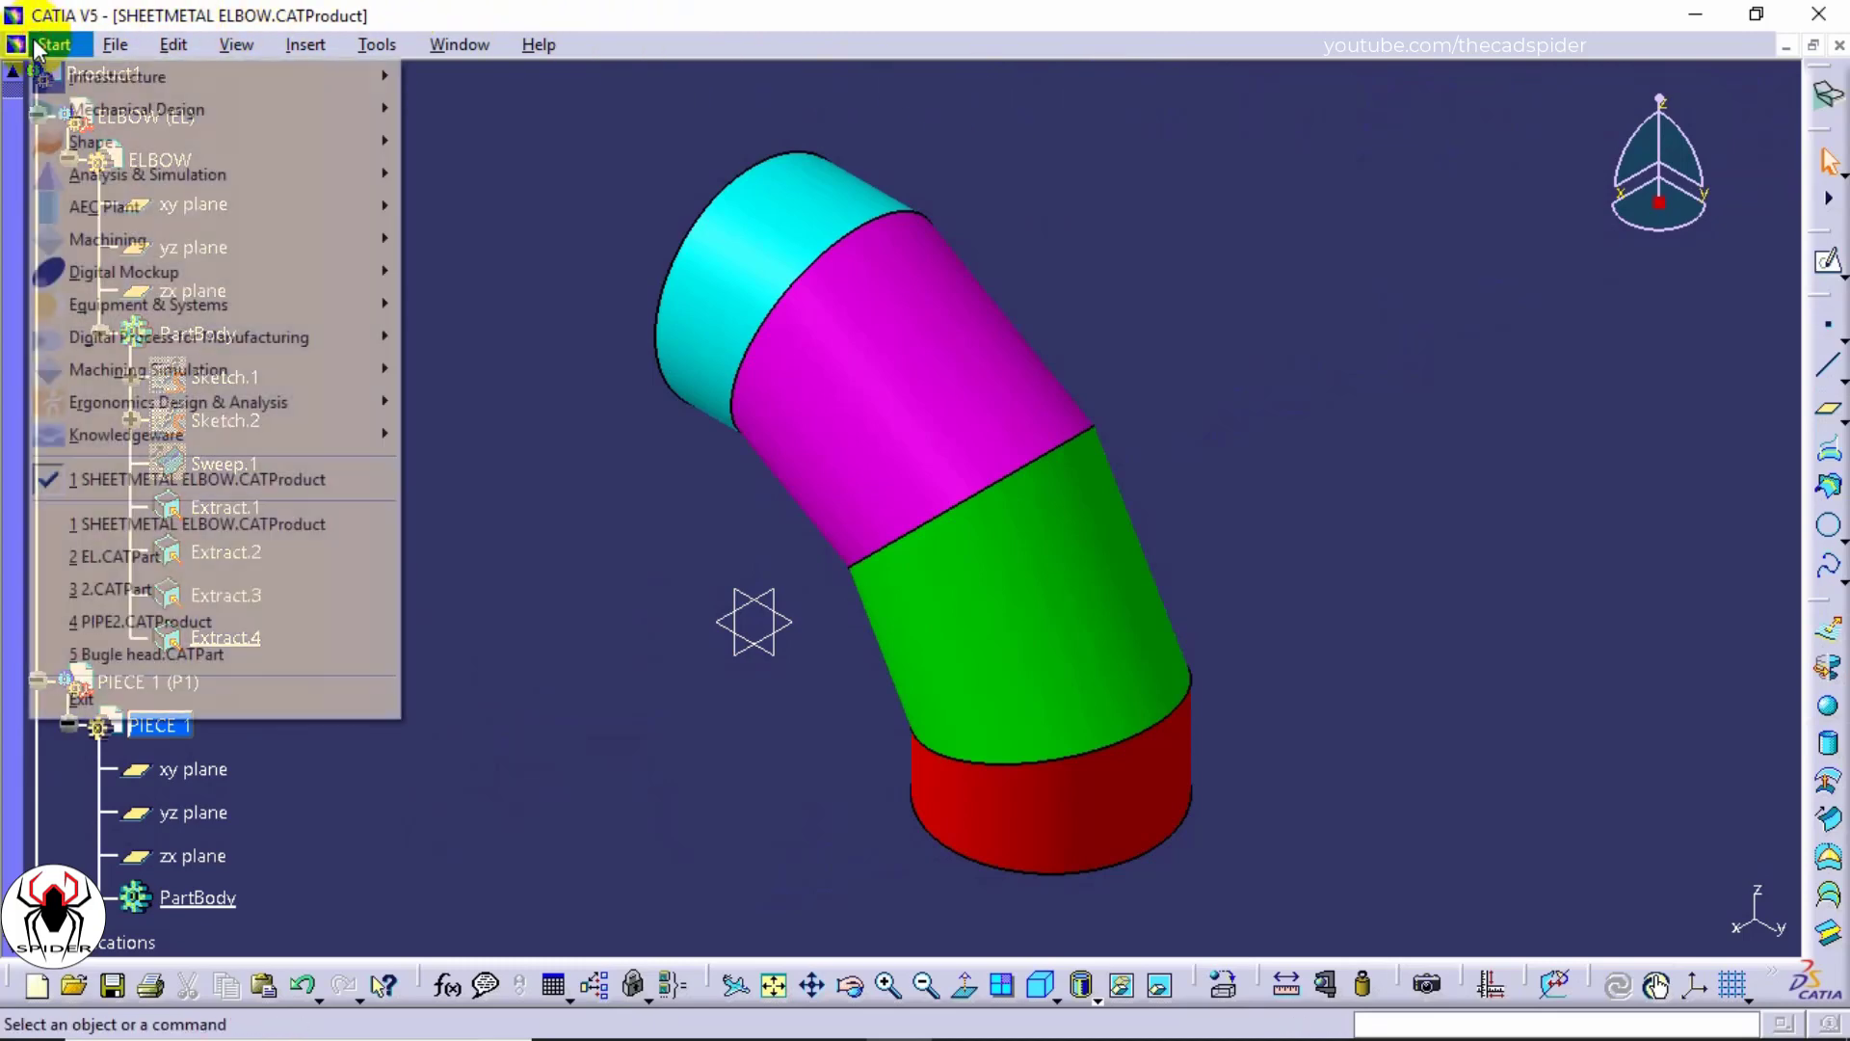
mouse_move(103, 113)
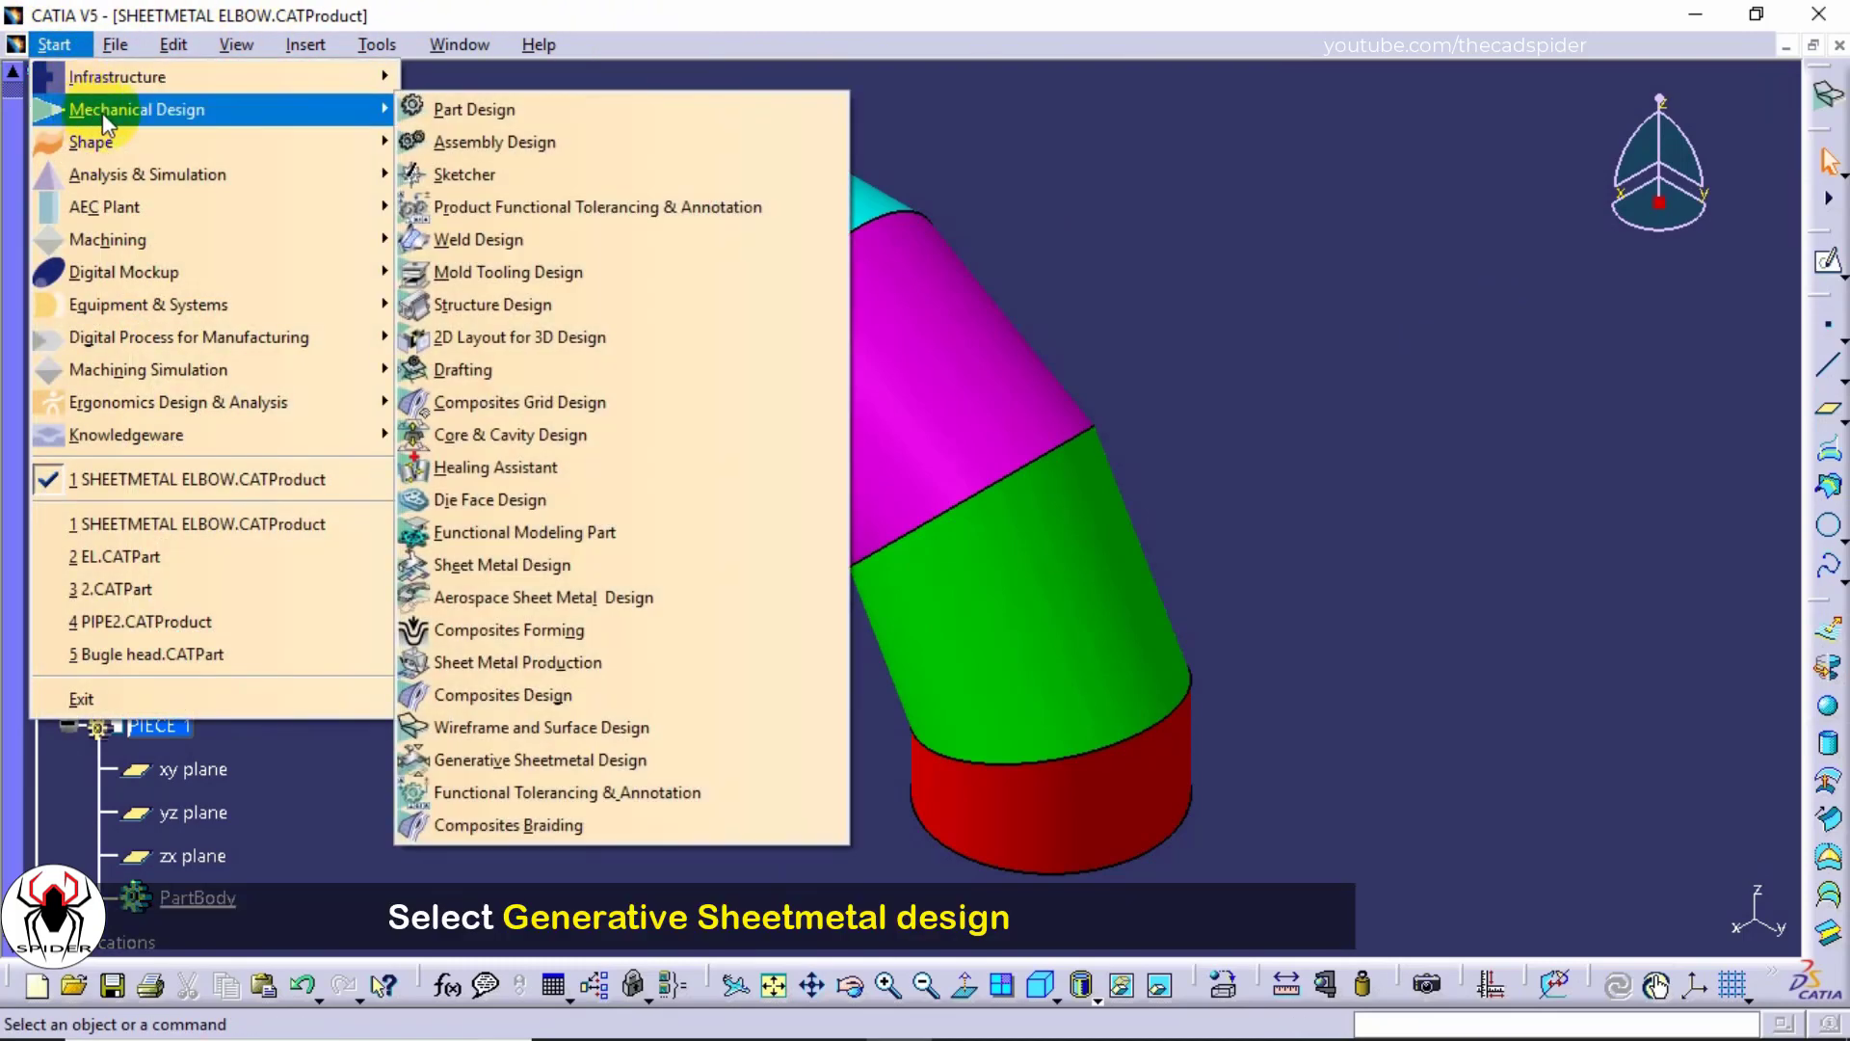
click(598, 761)
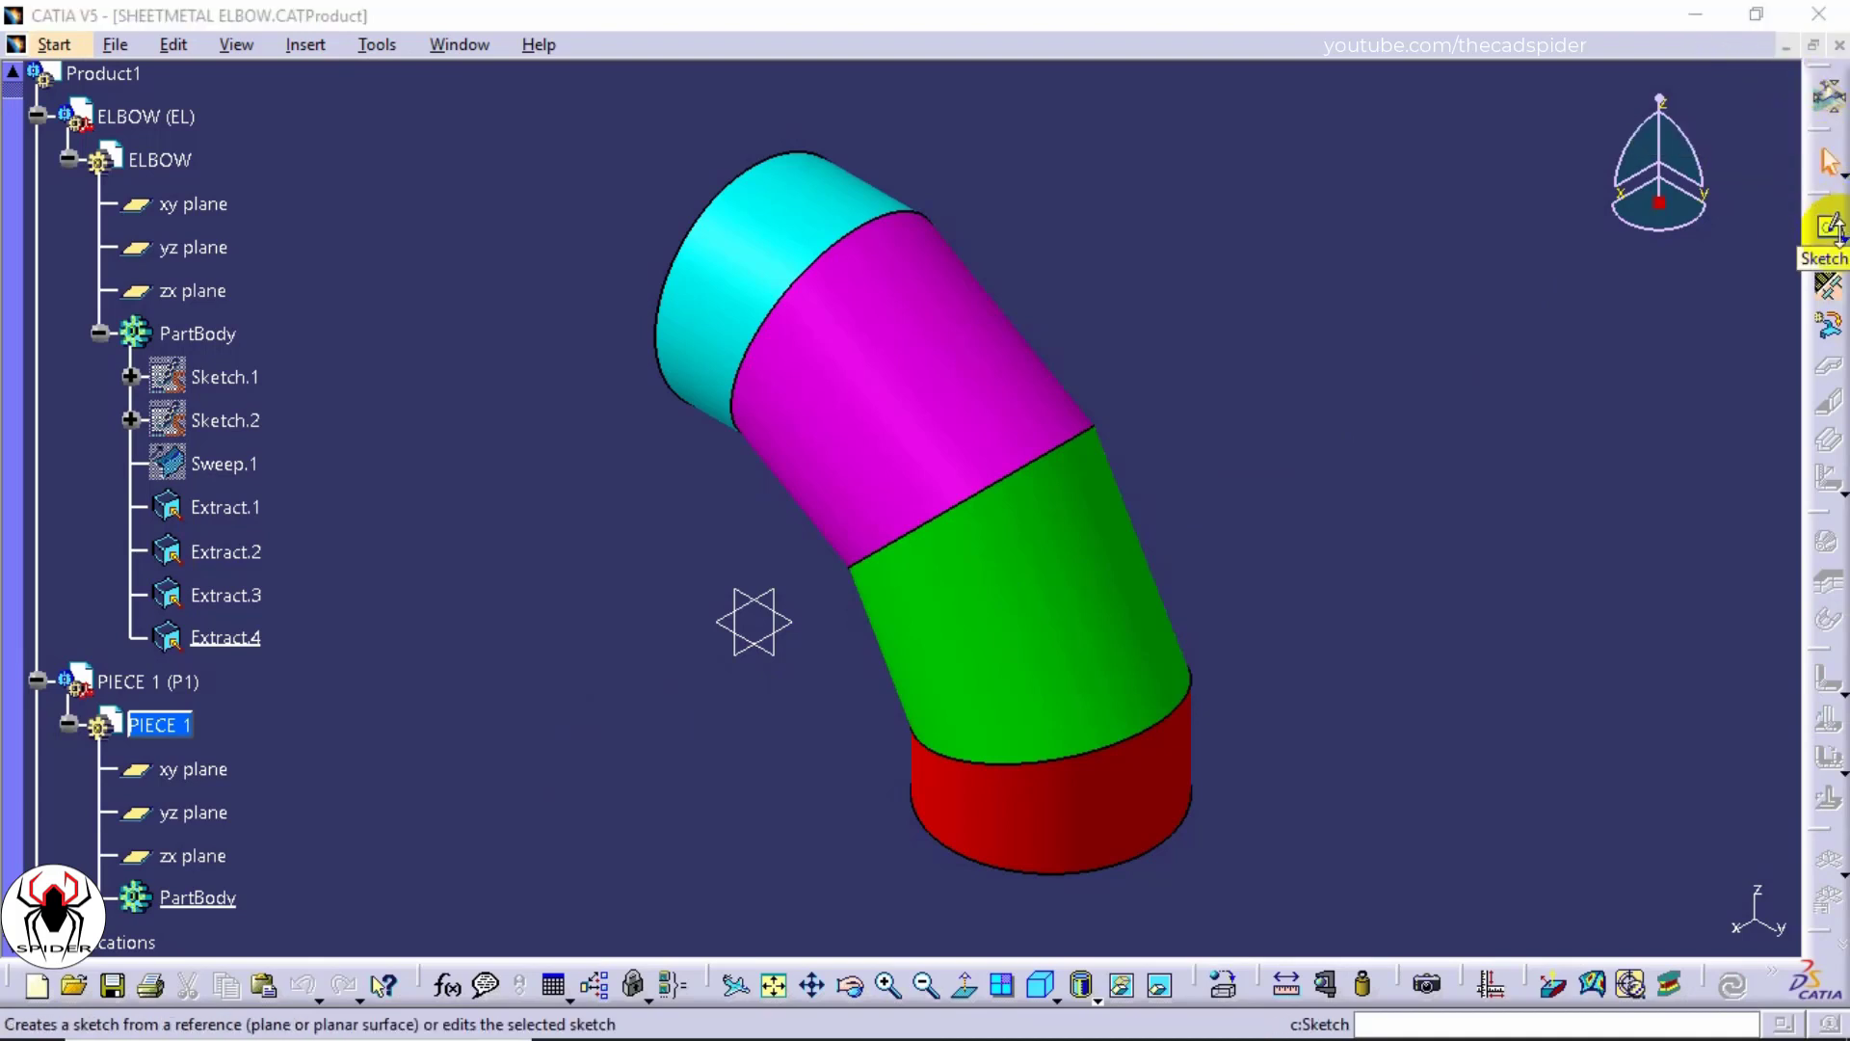
Step: Define the sheet metal parameters of PIECE 1 with a thickness of 1 mm
click(1830, 287)
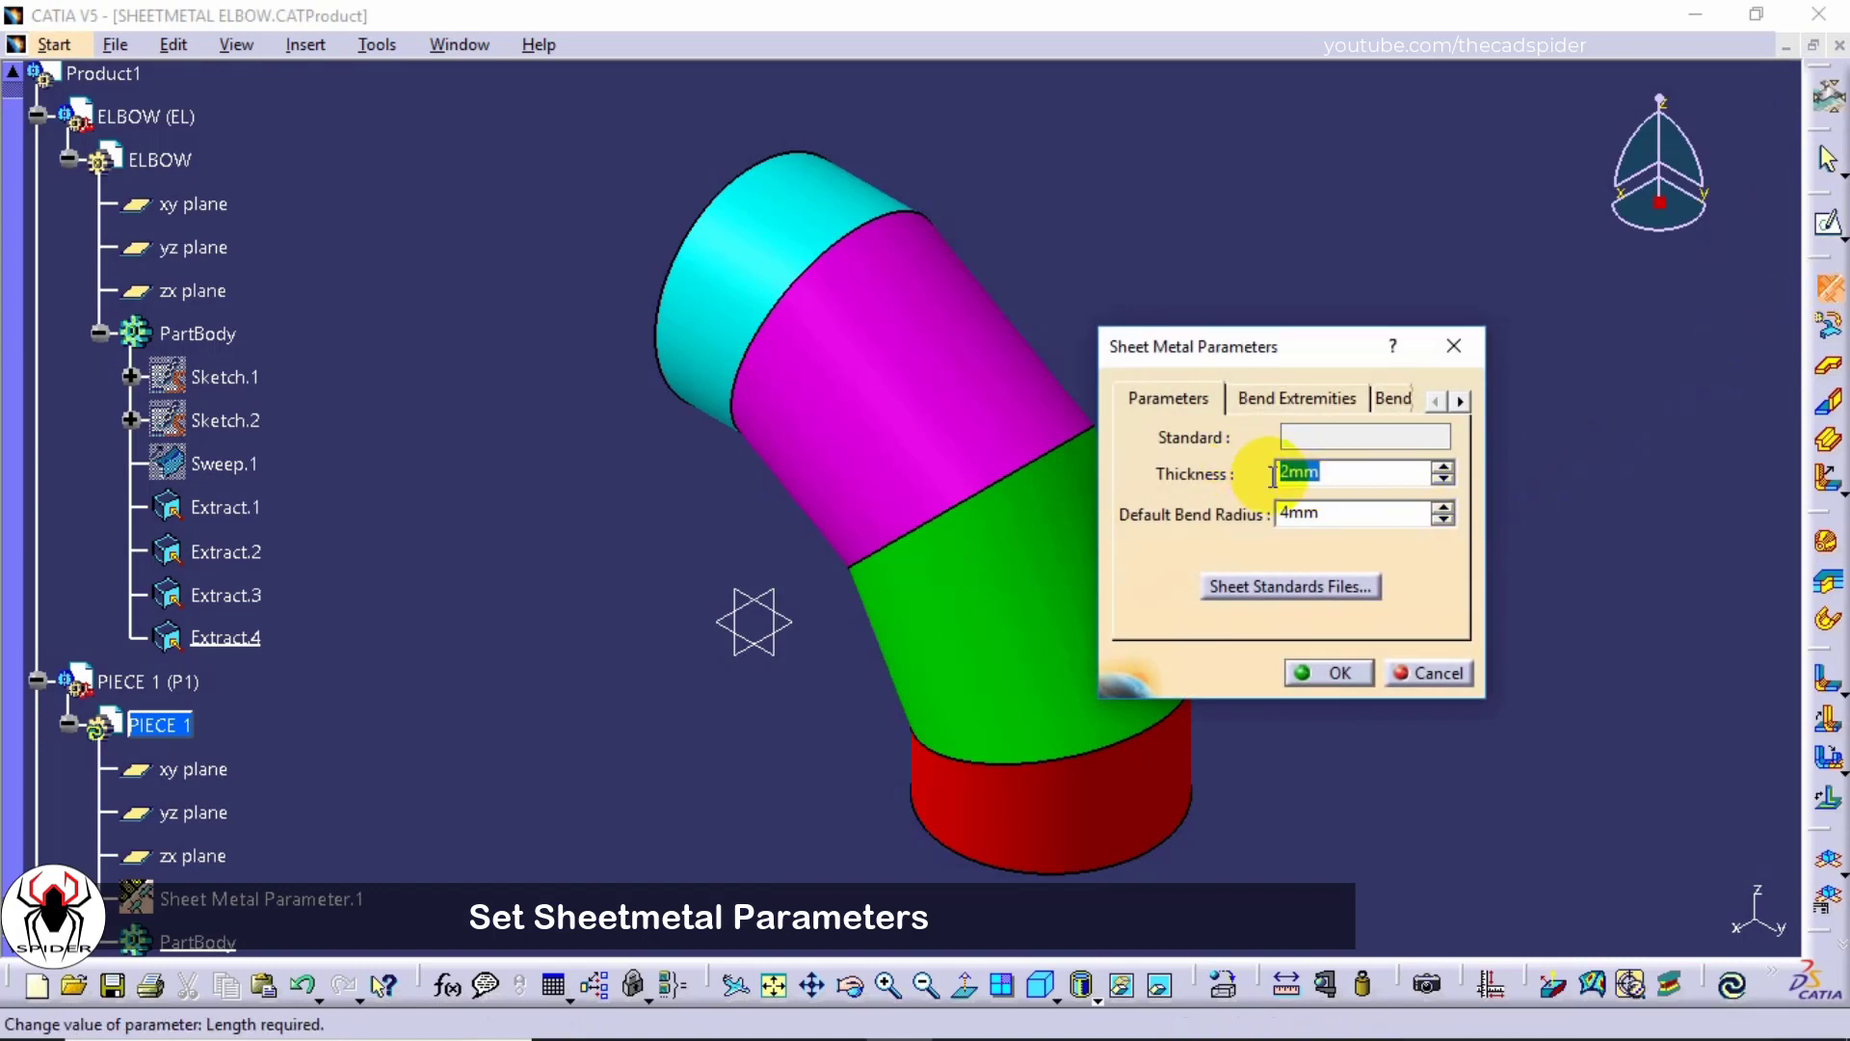
text(1)
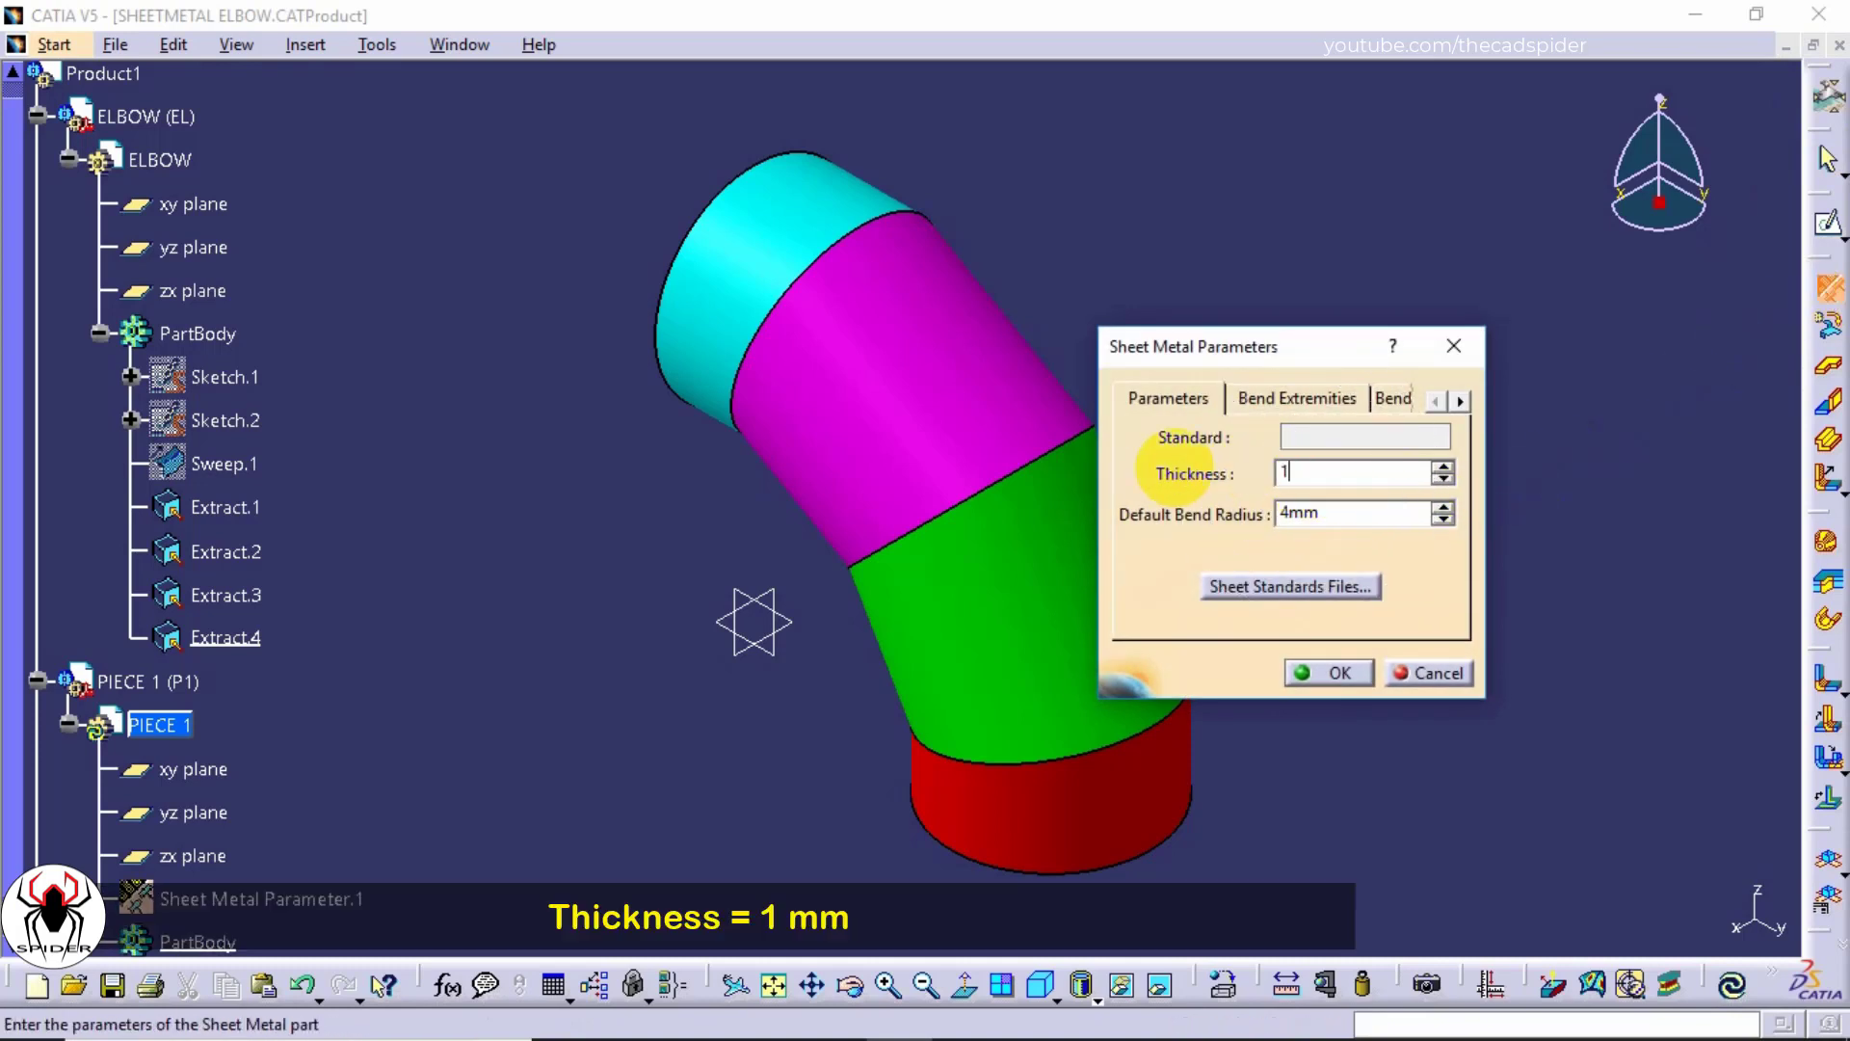
click(1339, 675)
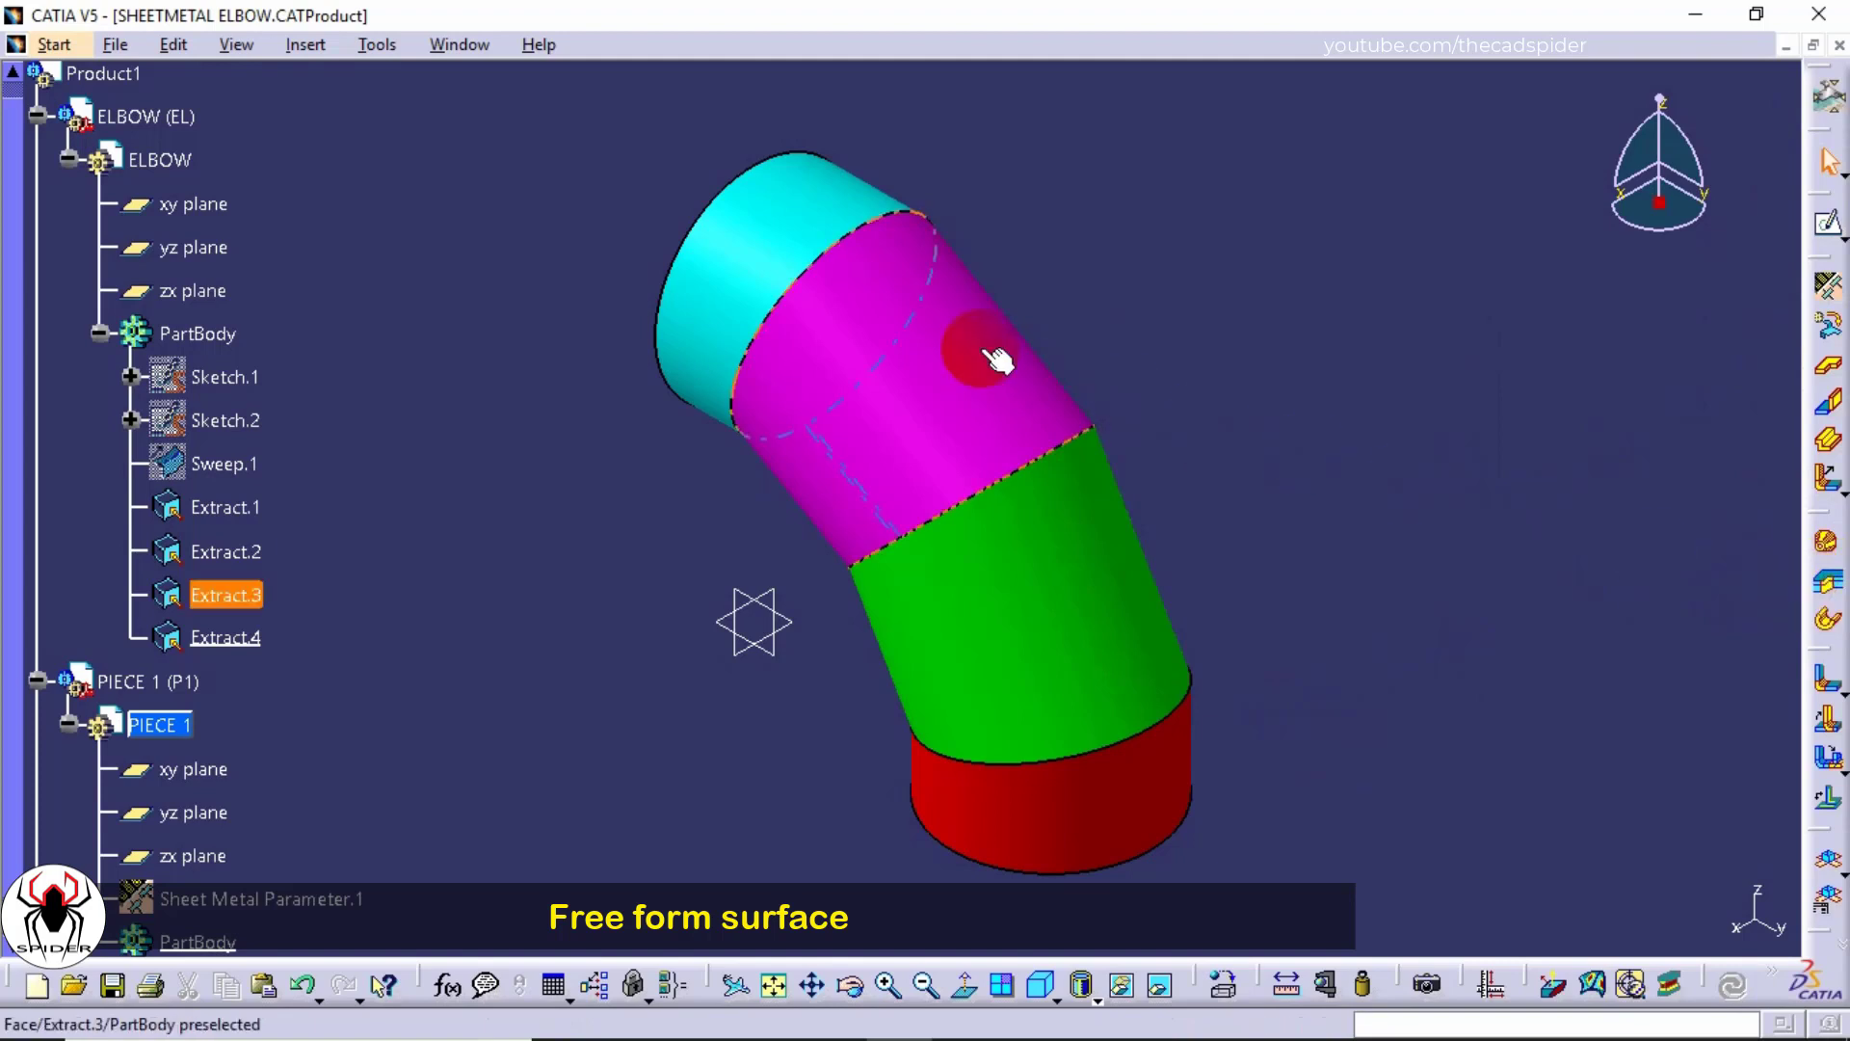
Step: Create a Free Form Surface in PIECE 1 from the elbow's red bottom segment, with the material direction reversed
click(298, 43)
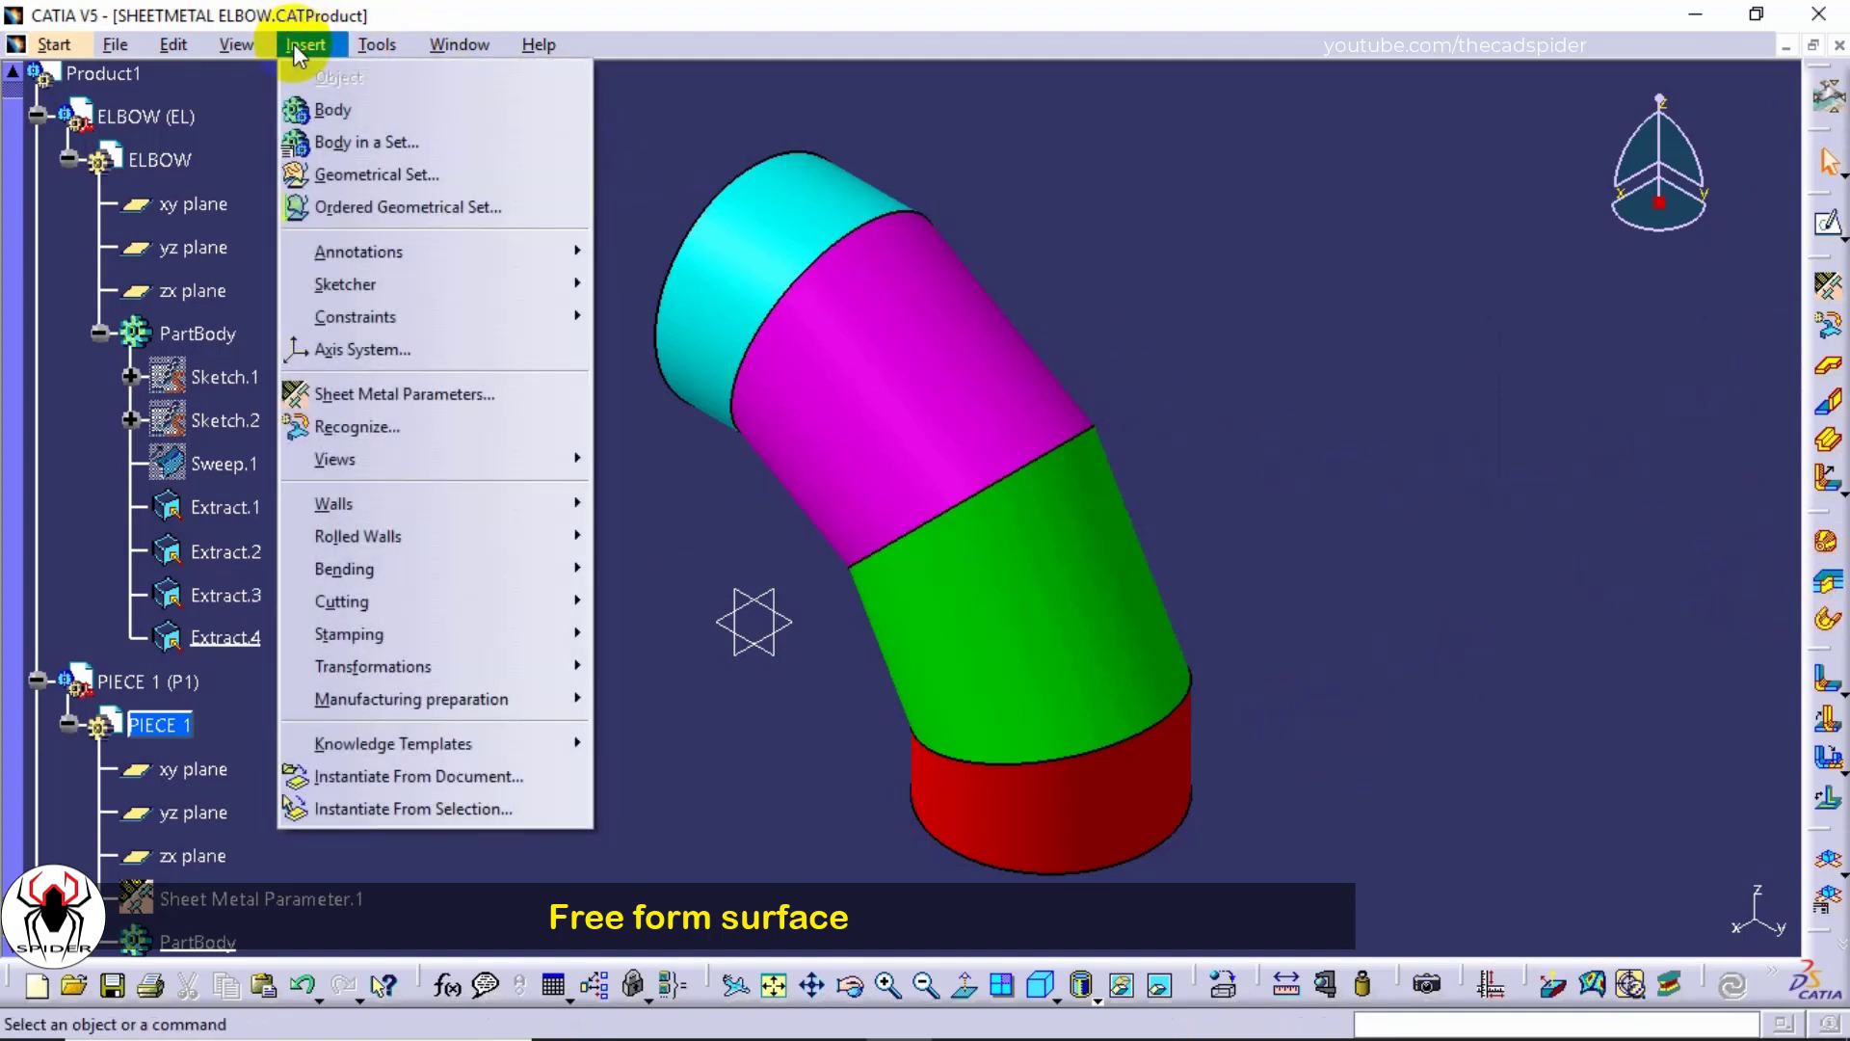
mouse_move(325, 534)
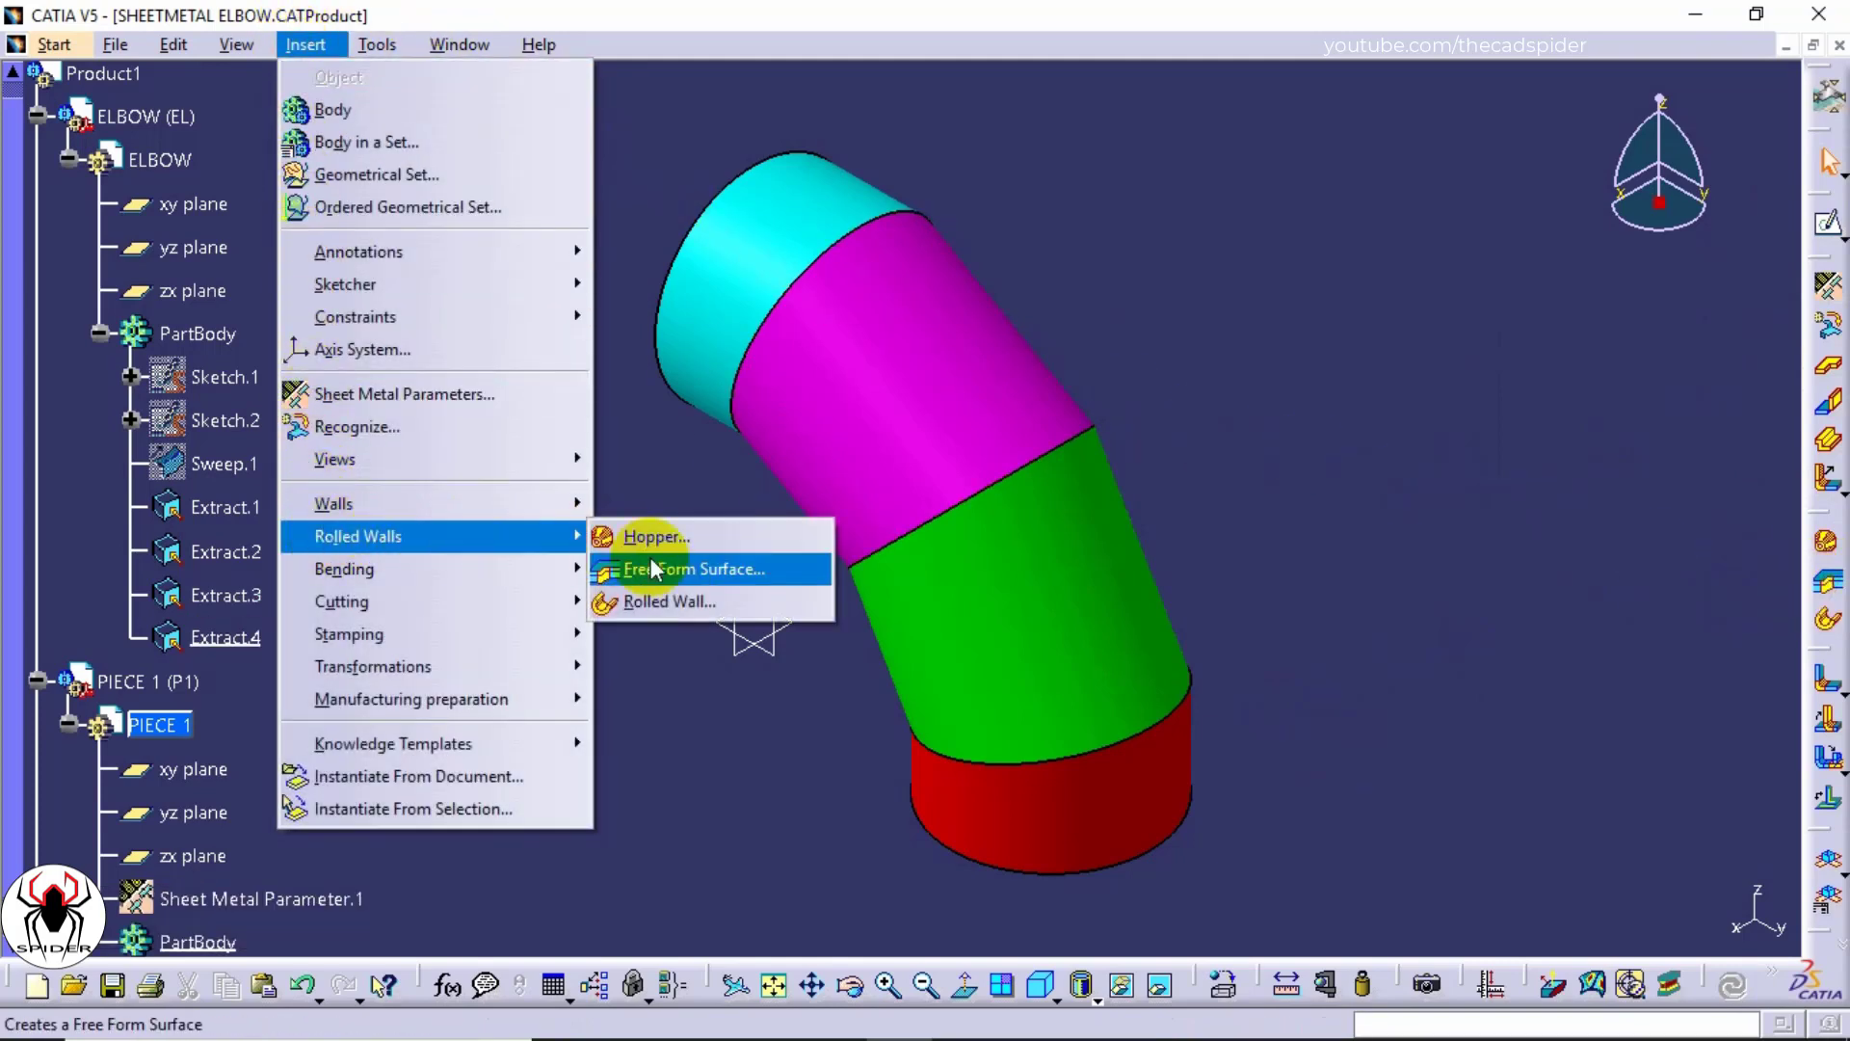
click(683, 570)
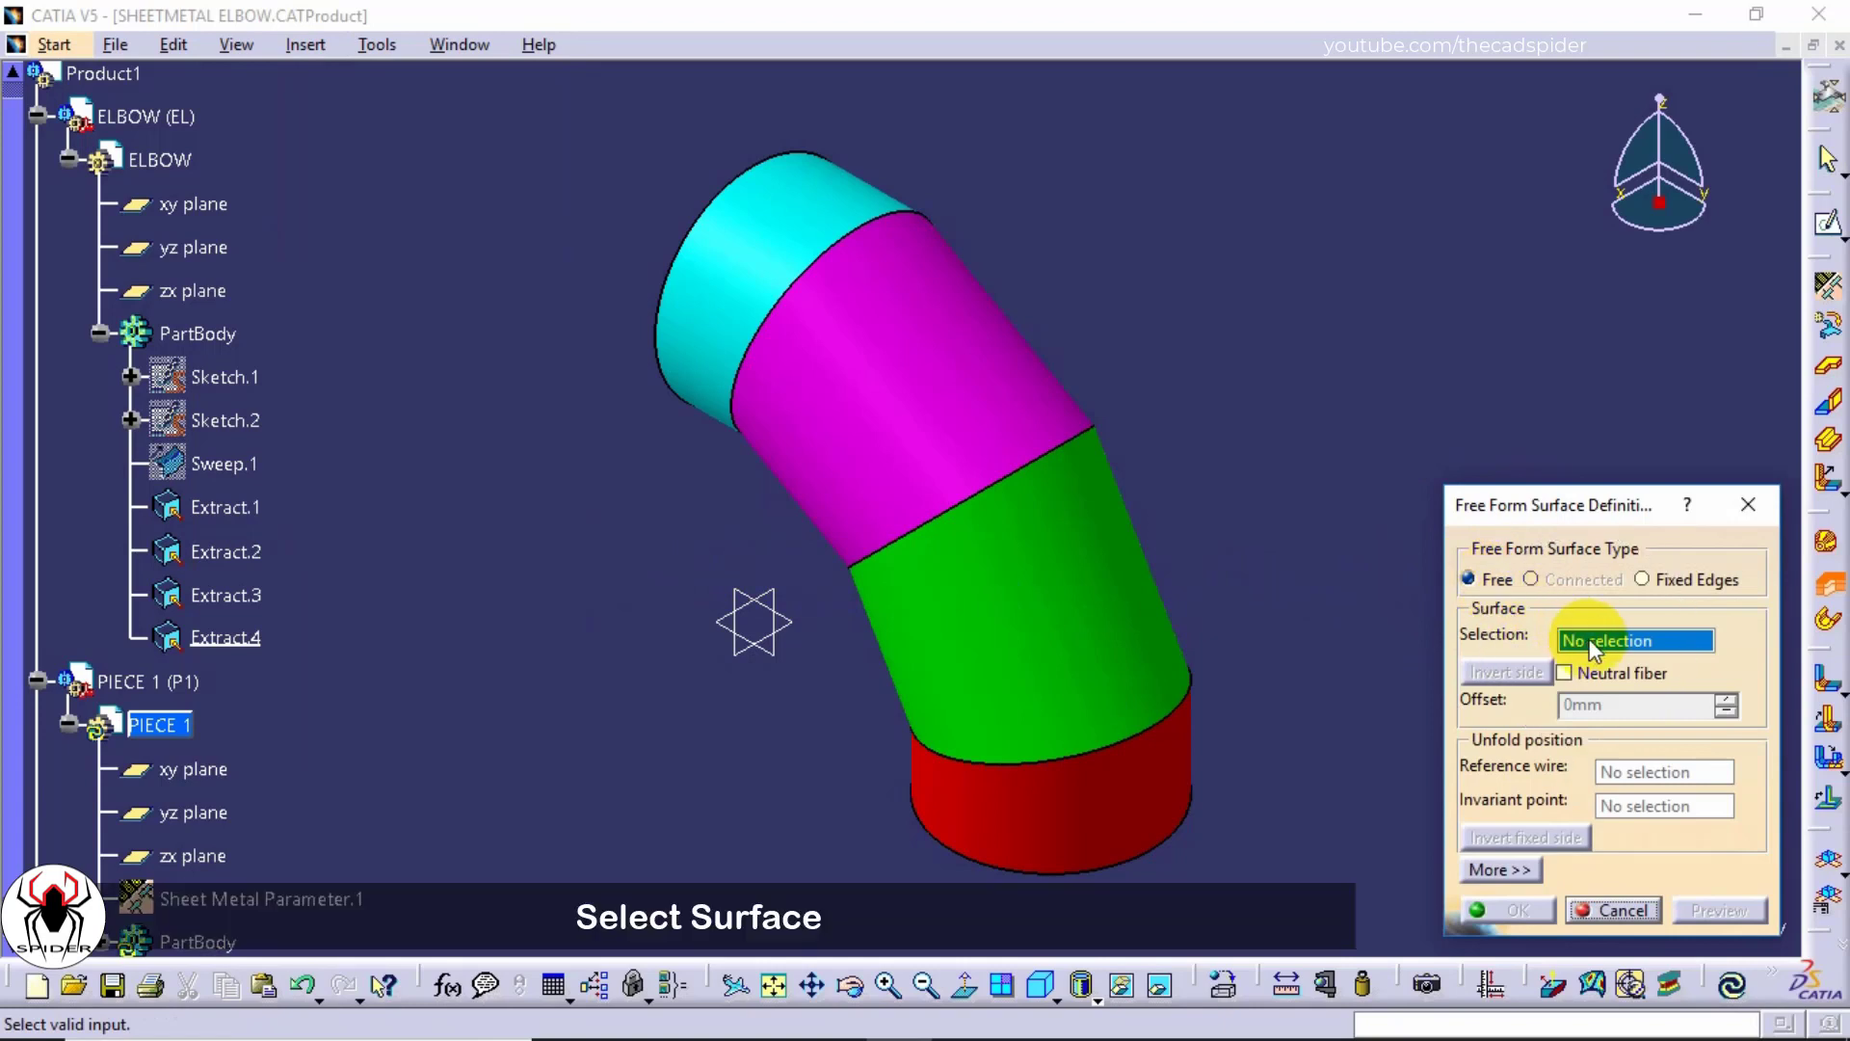
click(1120, 777)
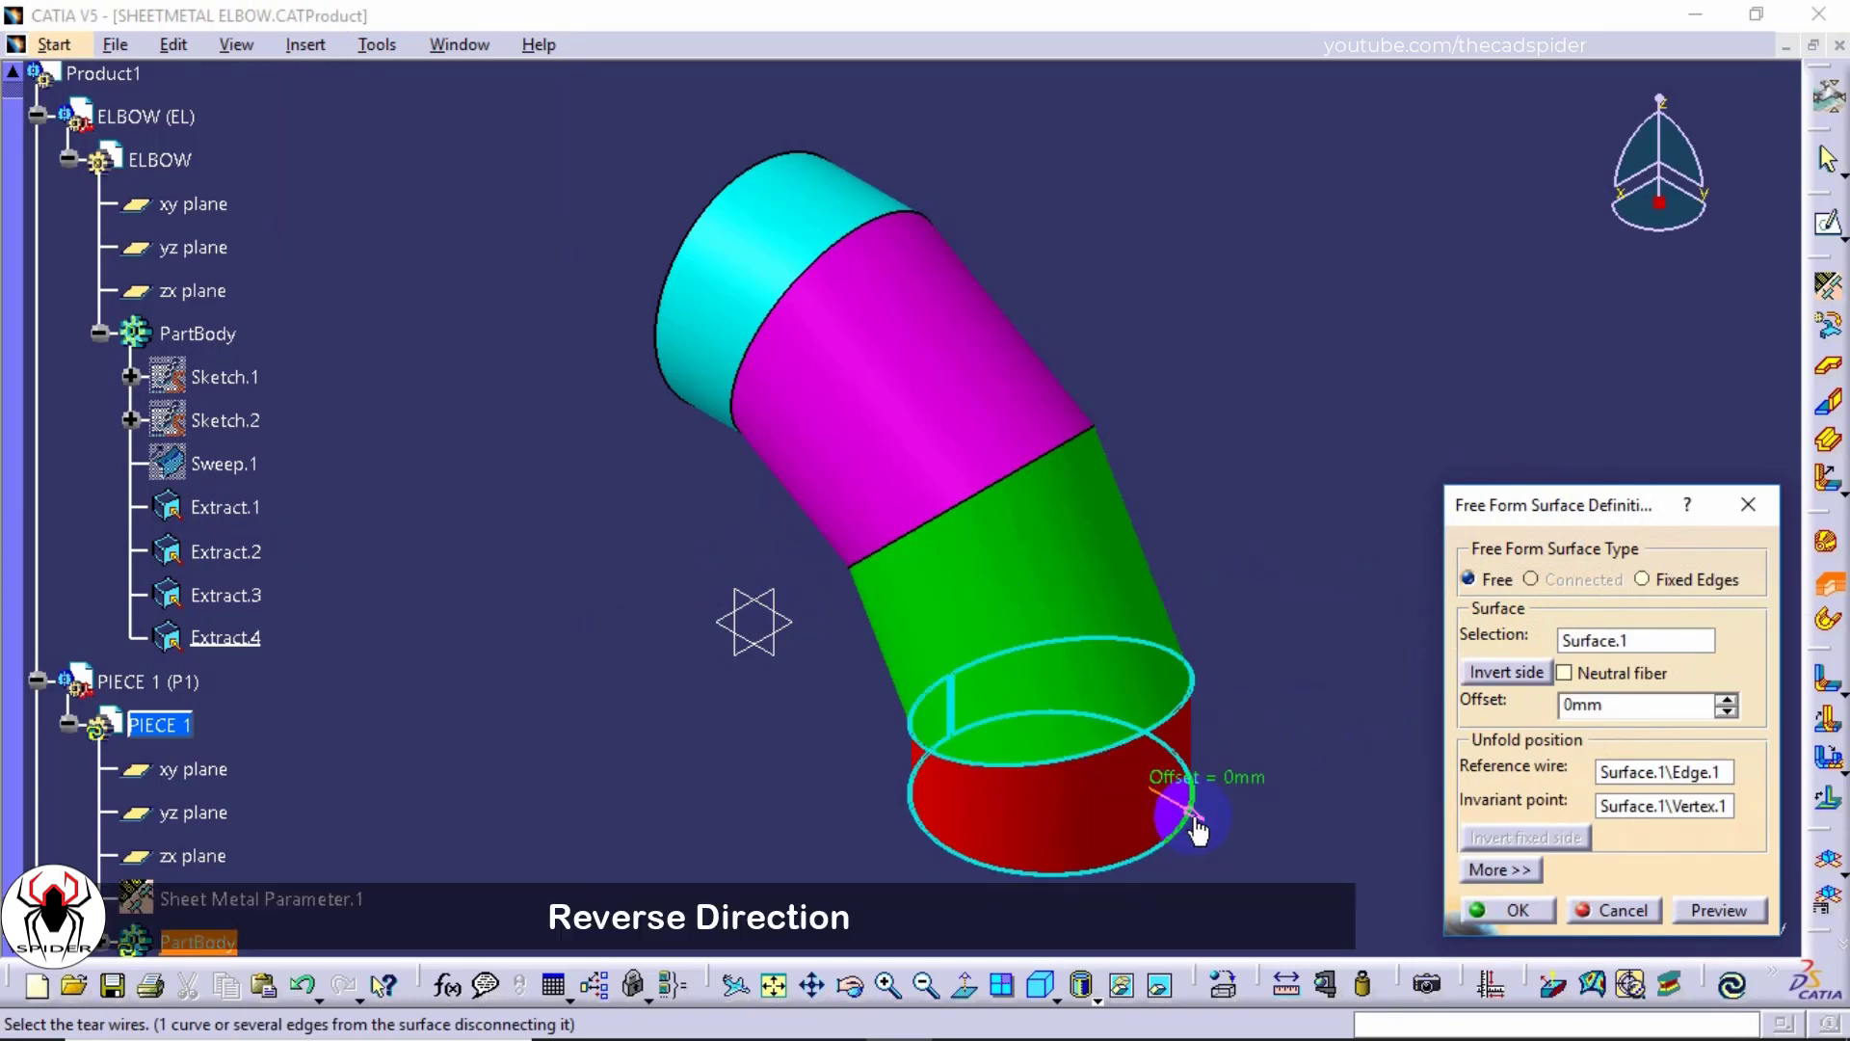
click(1194, 817)
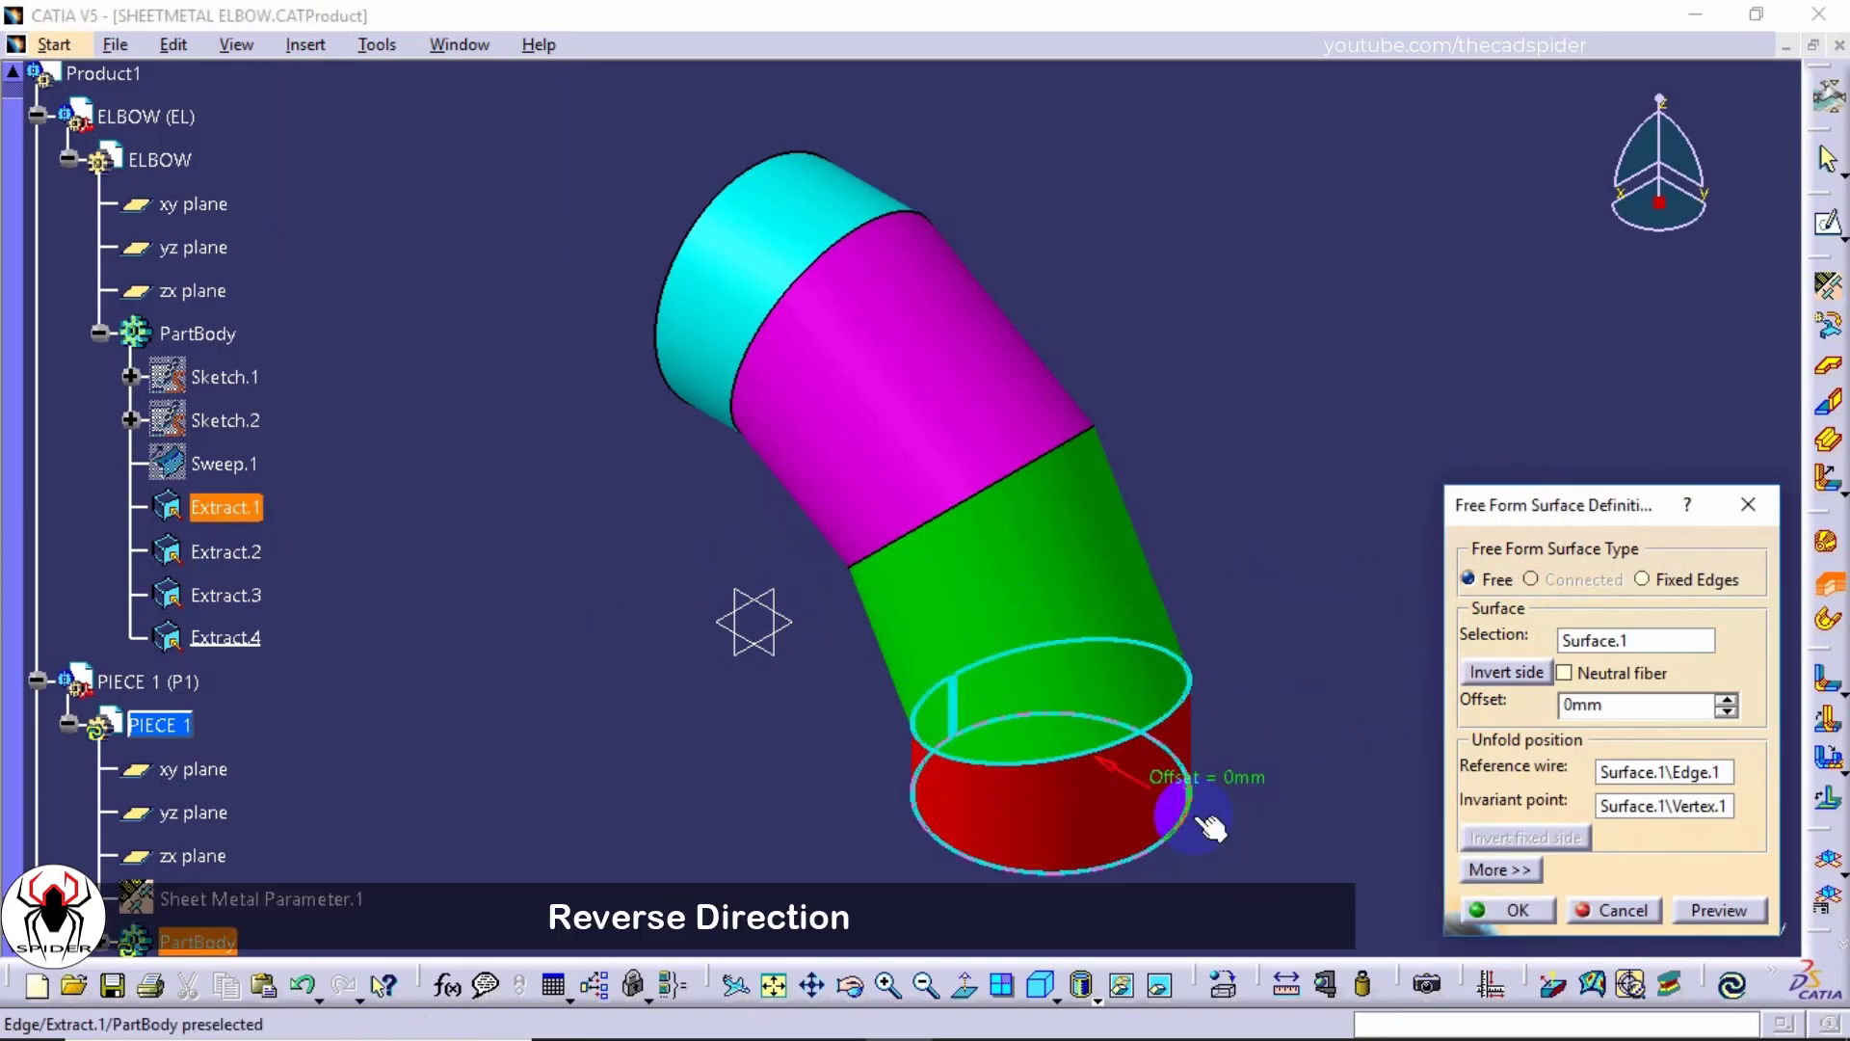
click(1737, 911)
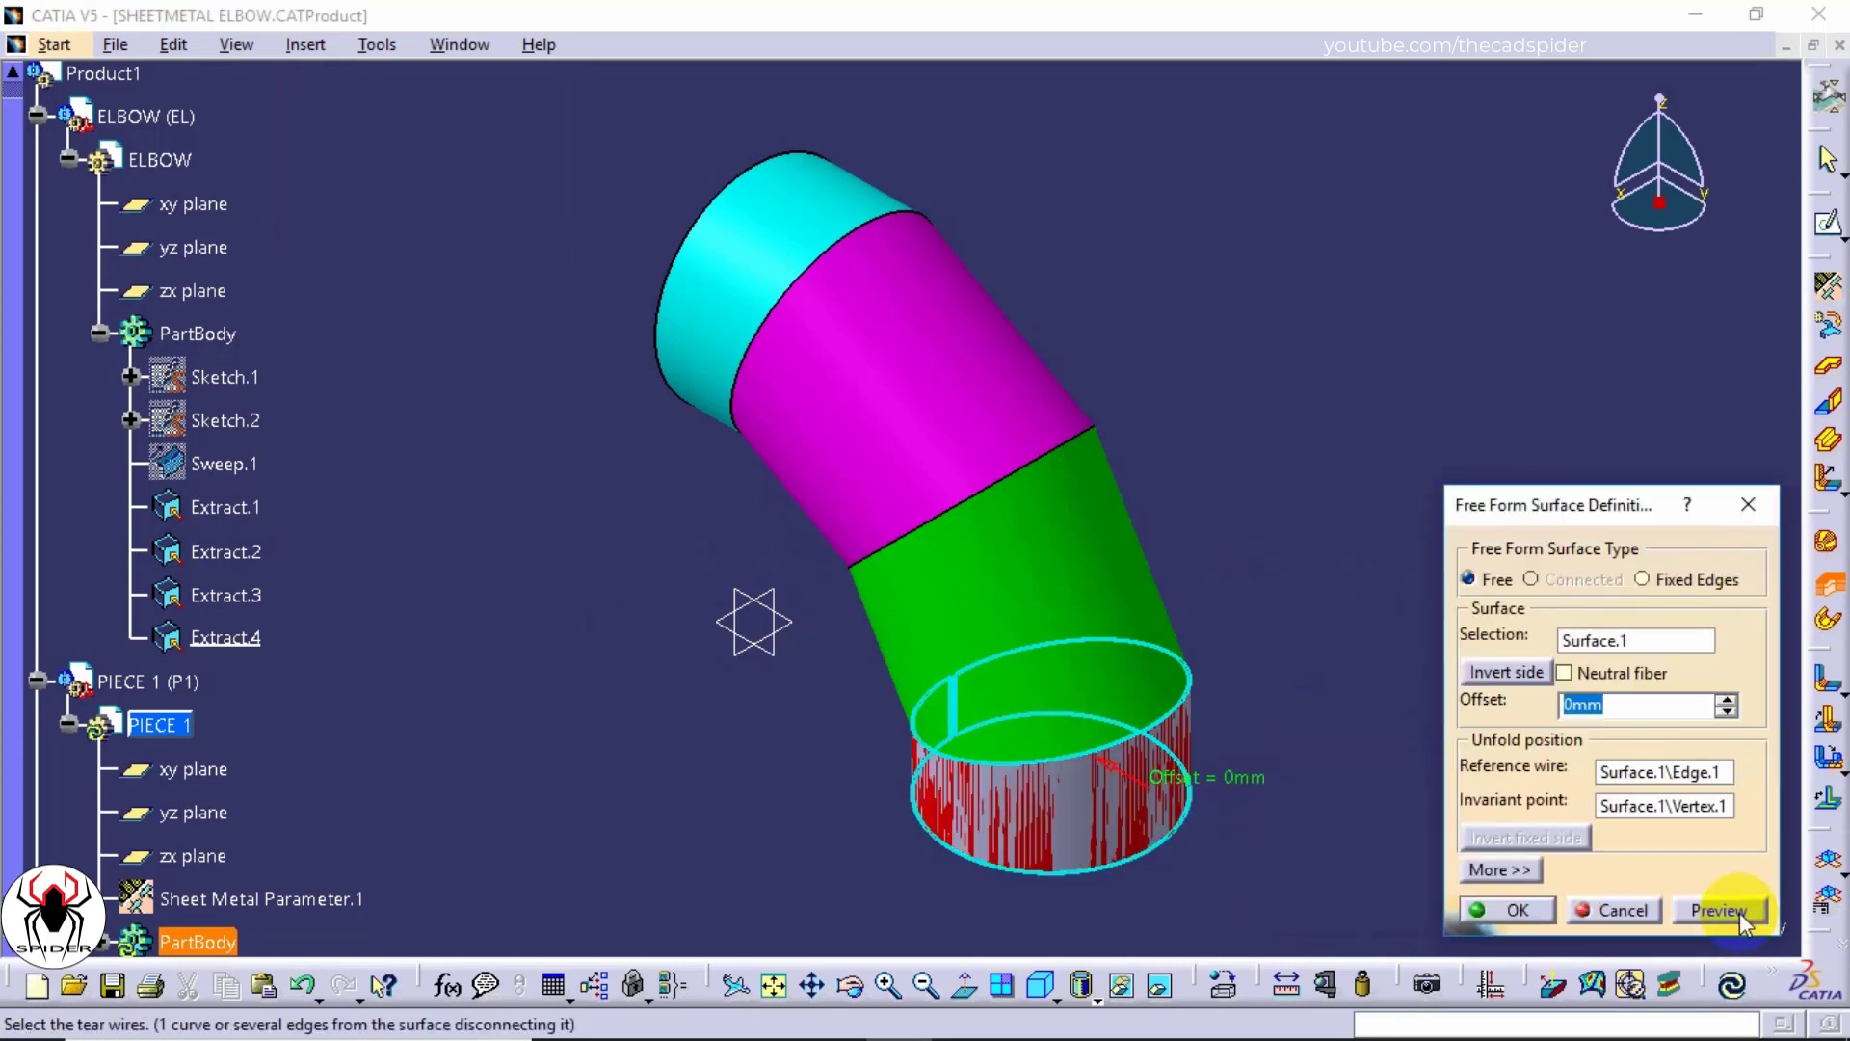
click(1504, 909)
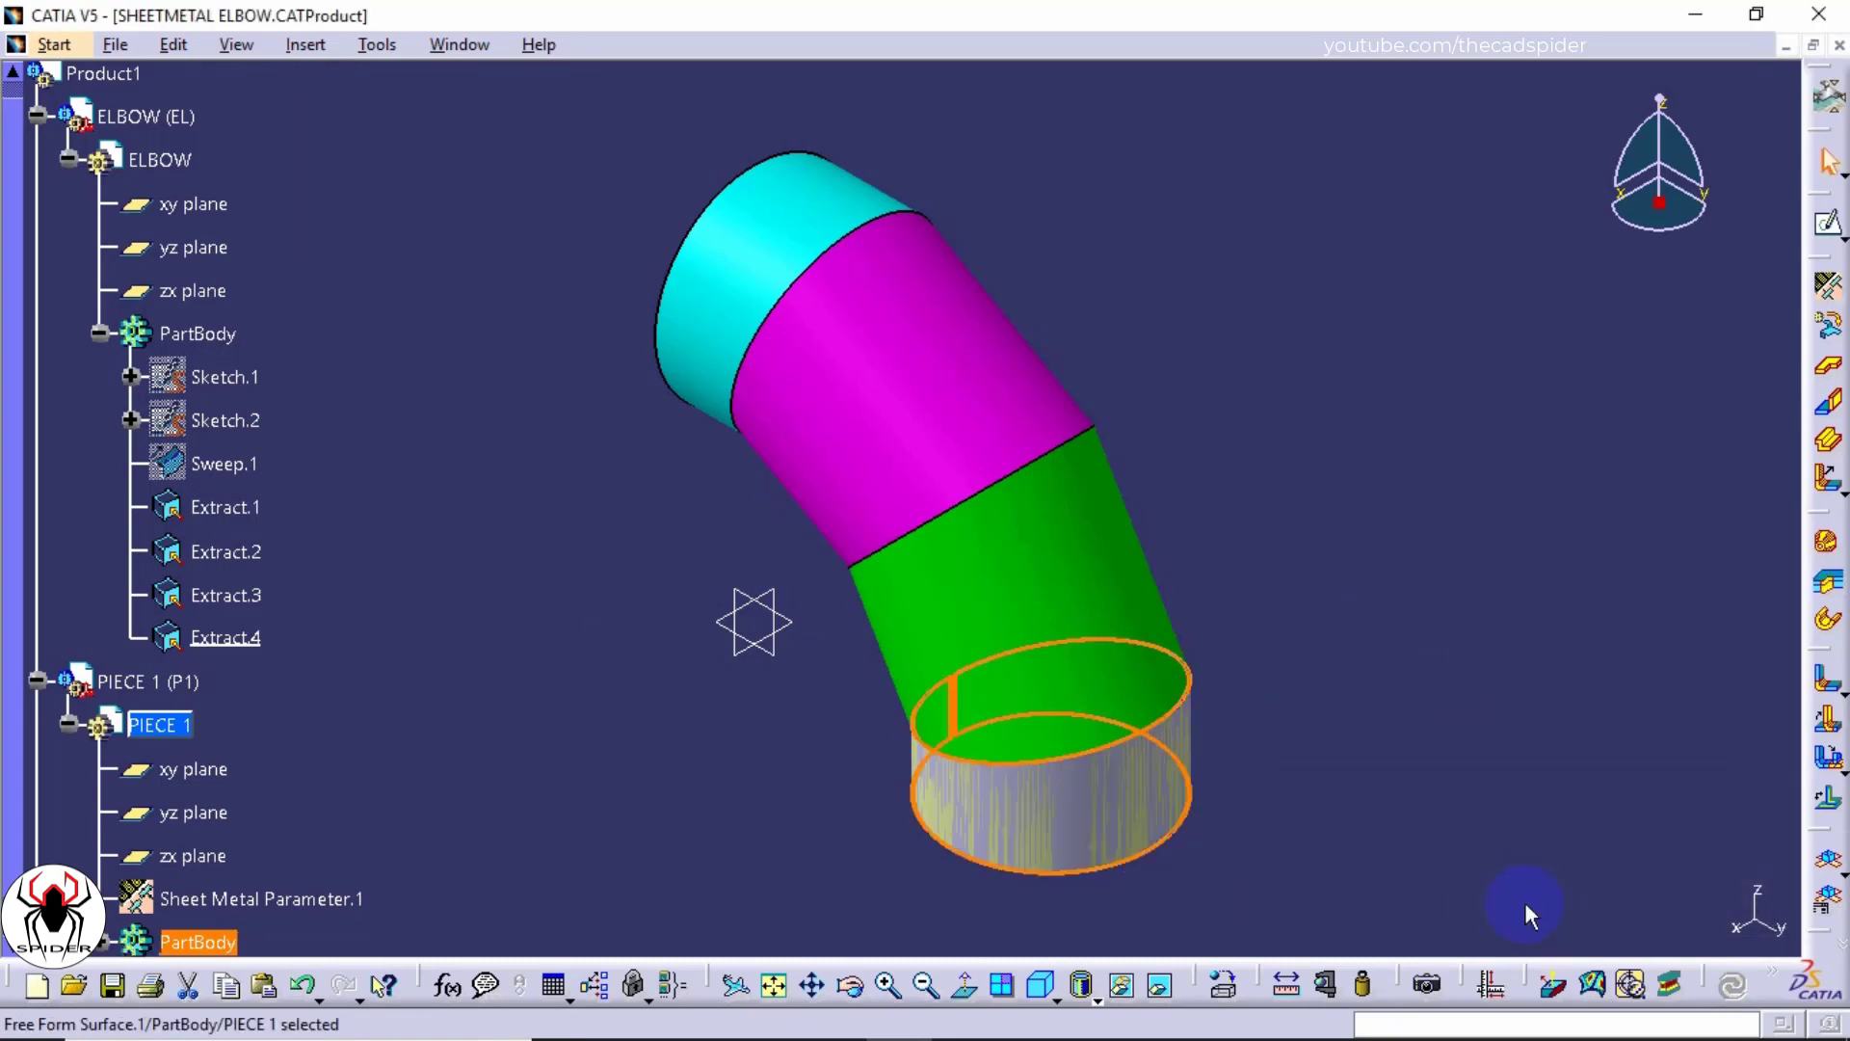
Step: Expand the PartBody of PIECE 1 and hide Surface.1
scroll(299, 665, down, 5)
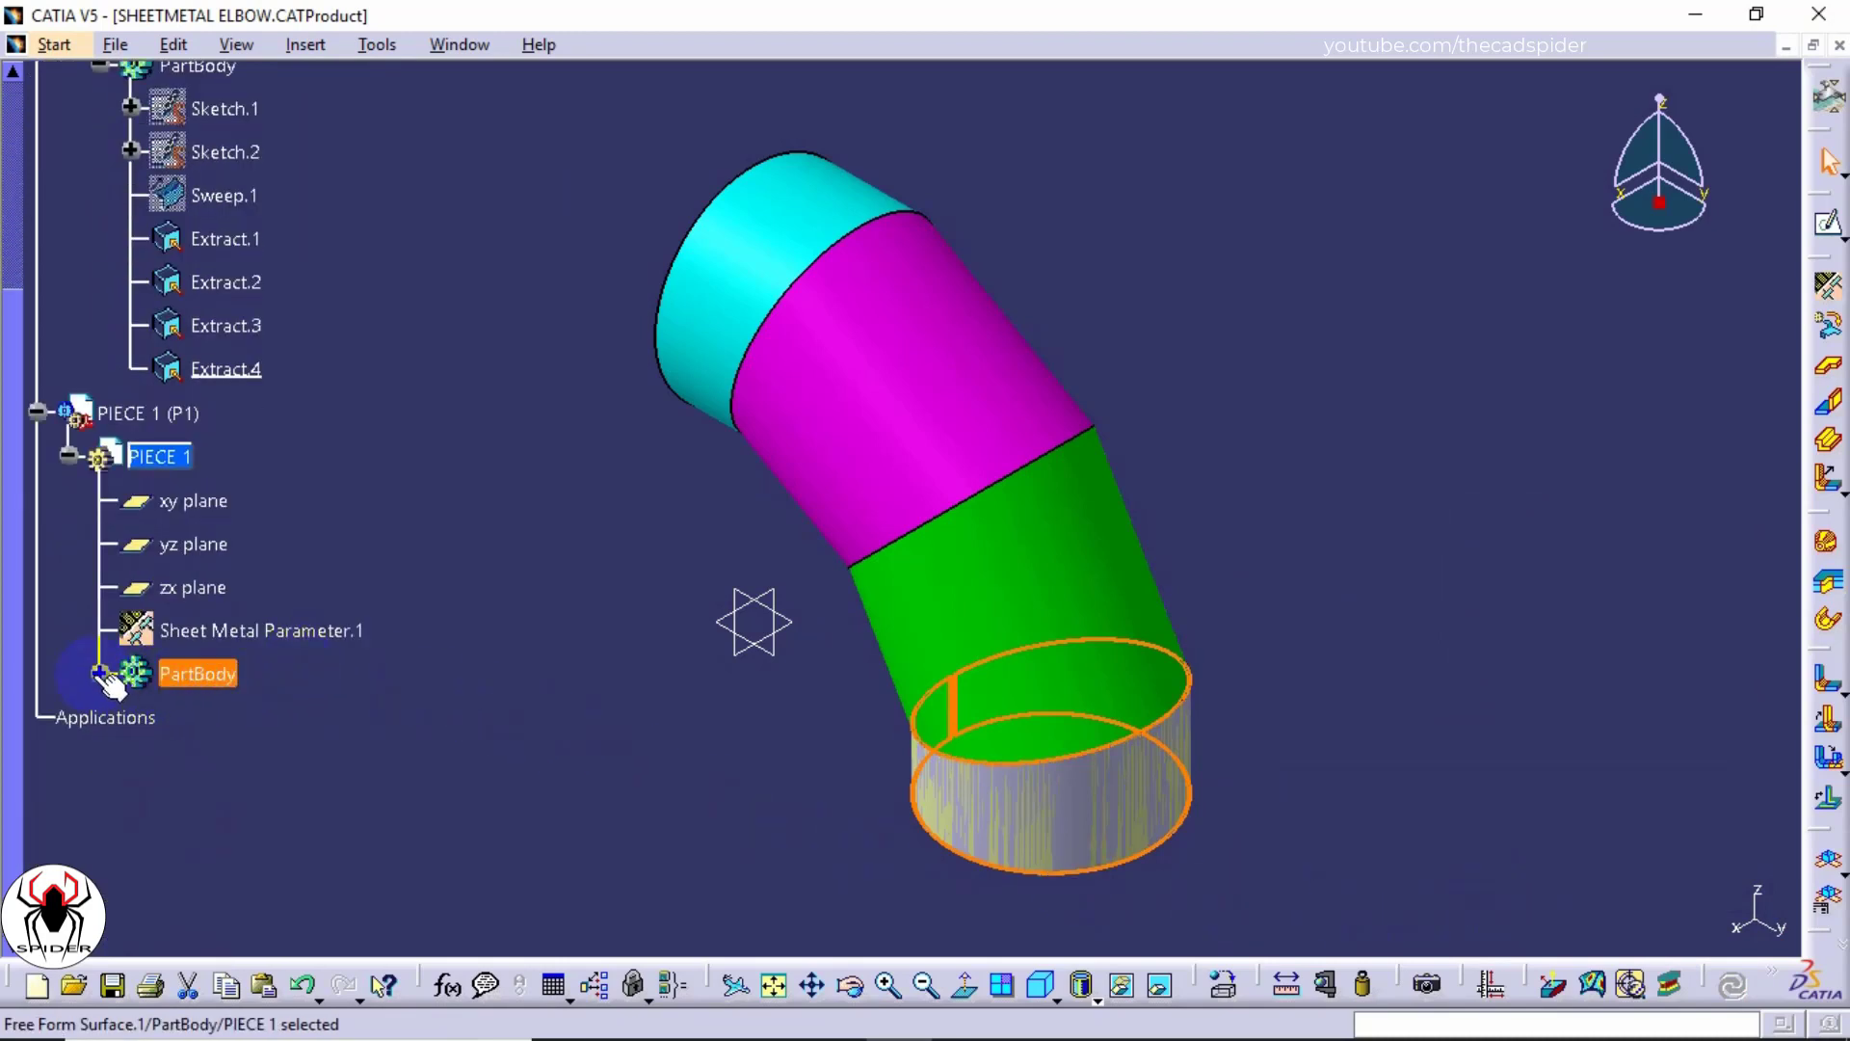
click(99, 671)
click(234, 766)
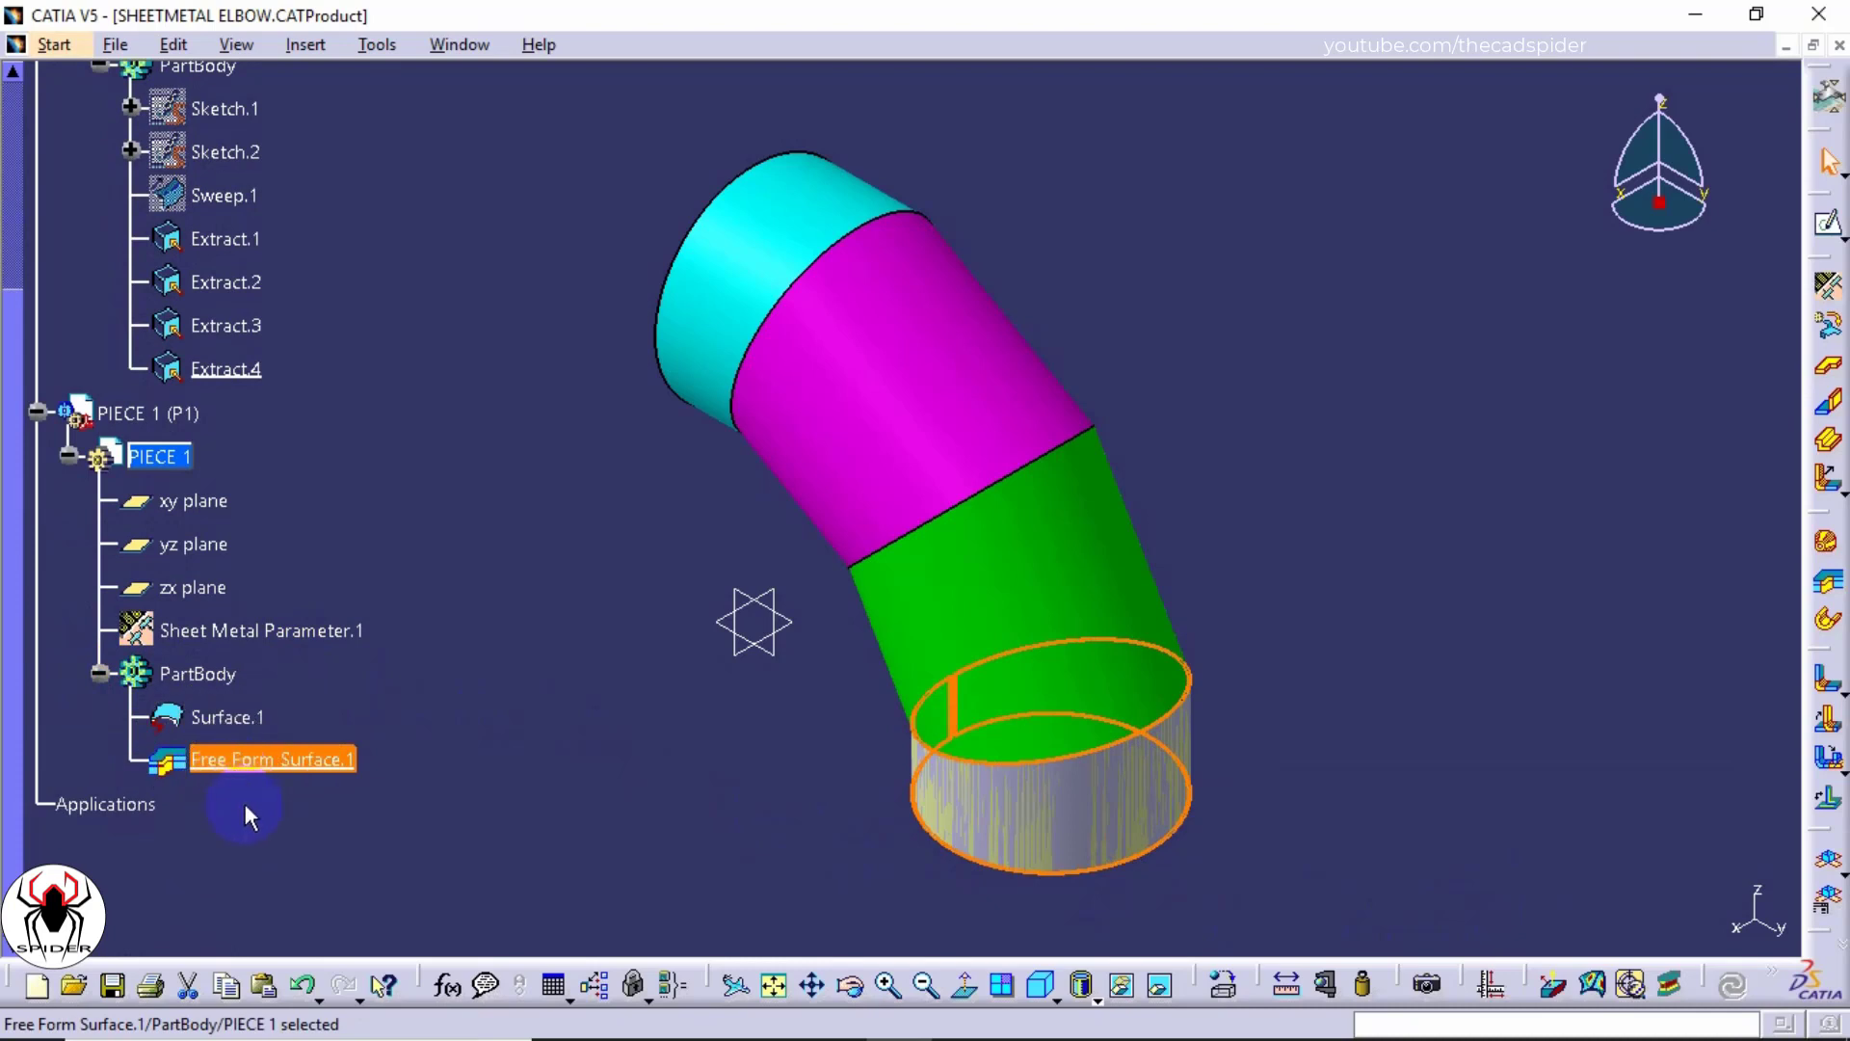
click(245, 805)
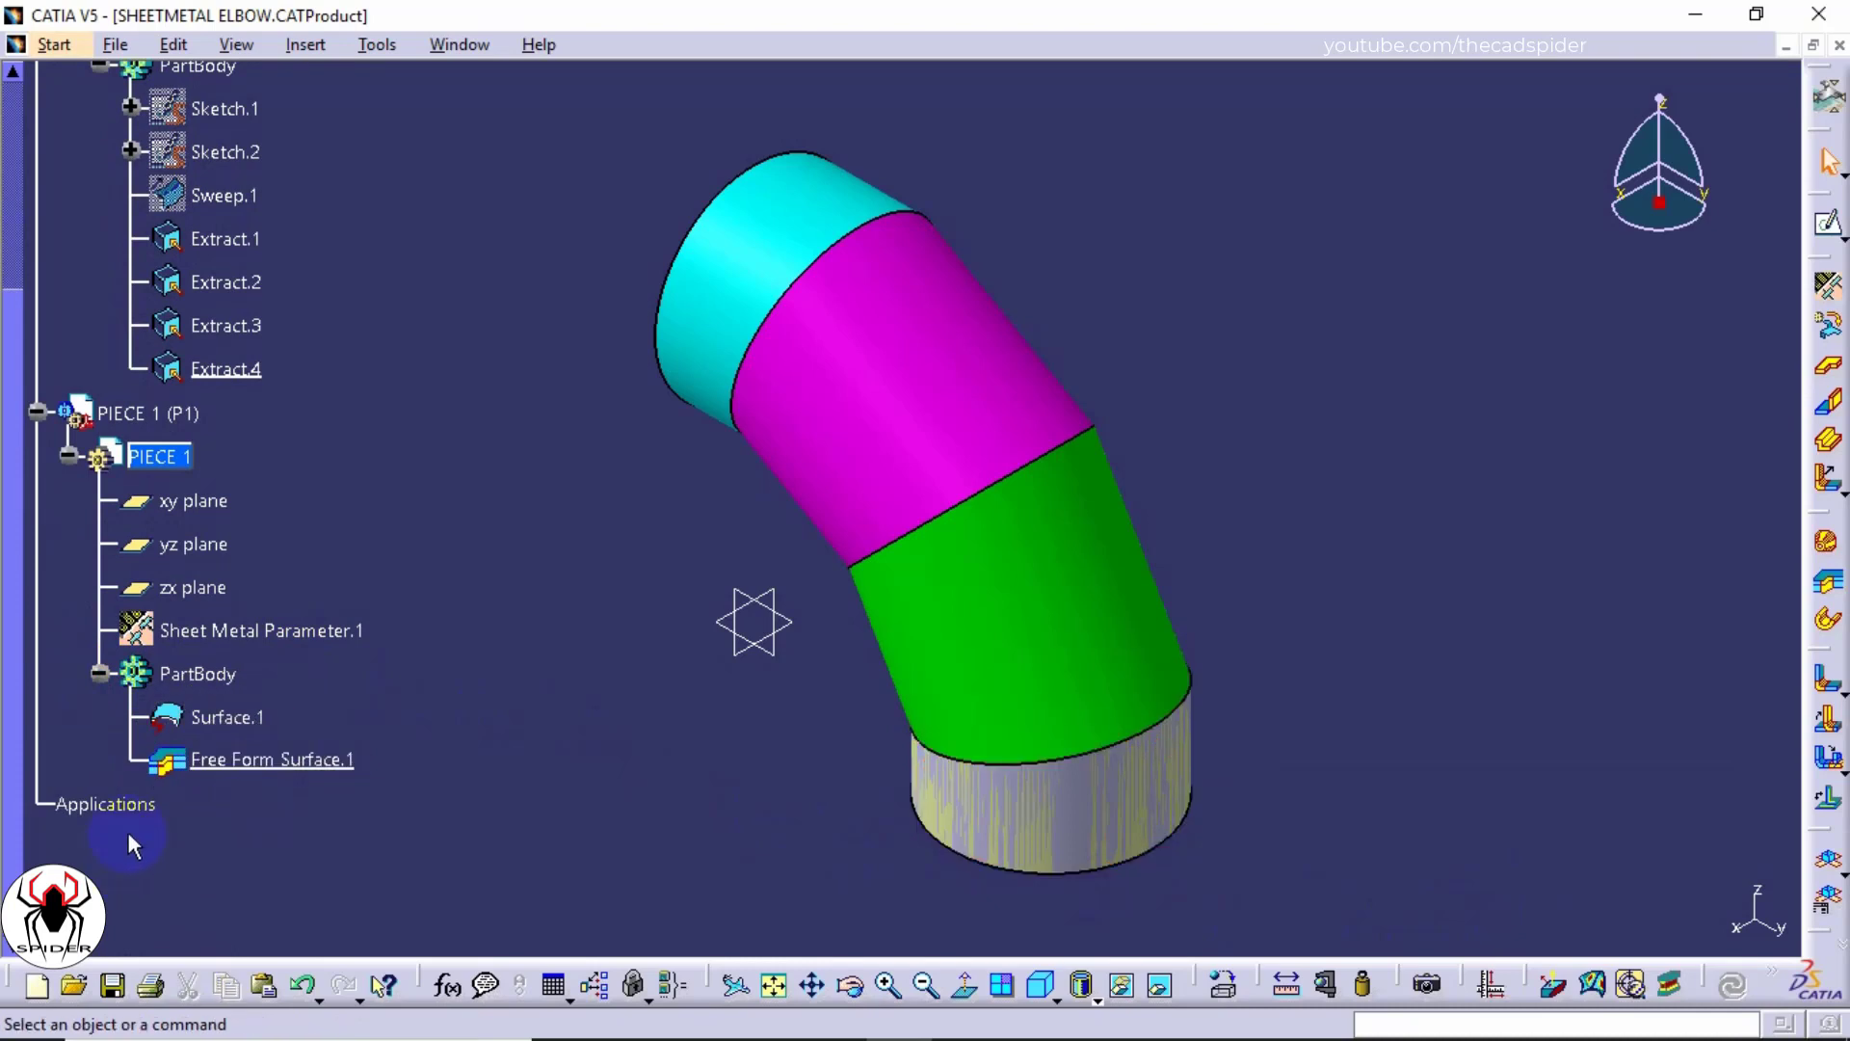
right_click(229, 723)
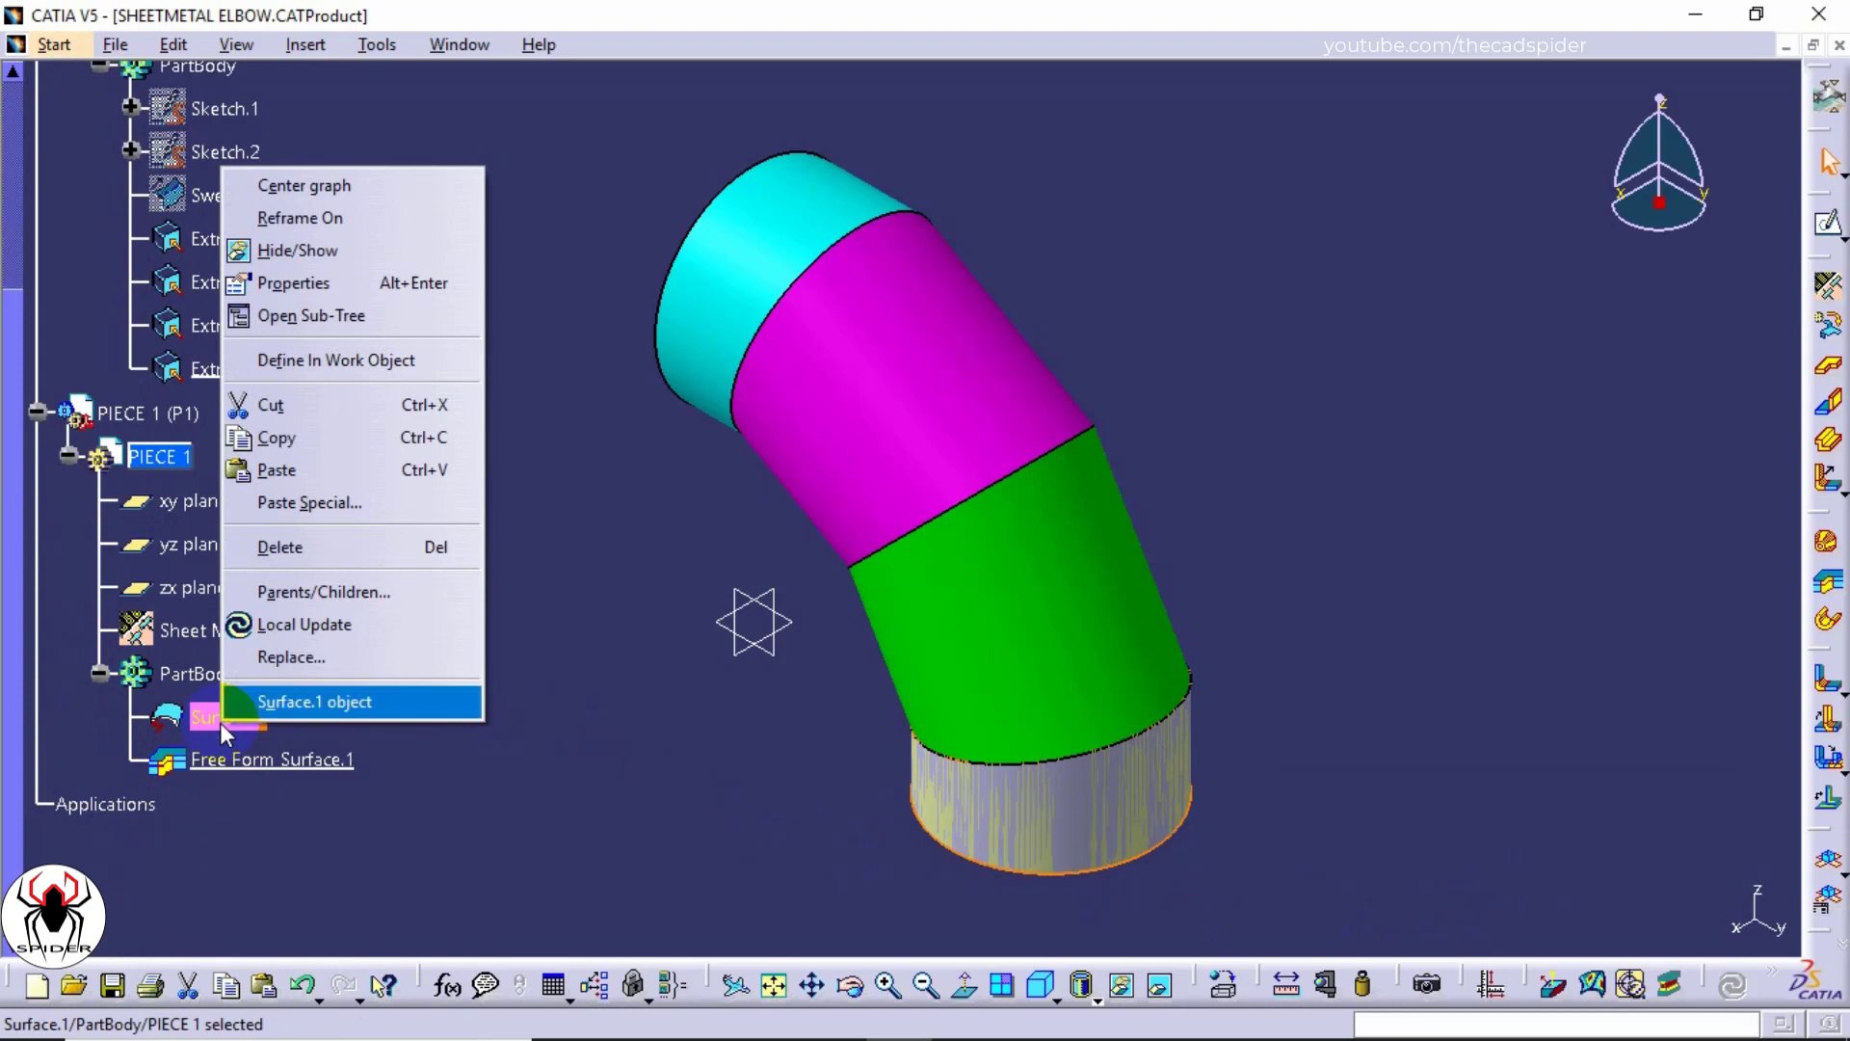
click(330, 268)
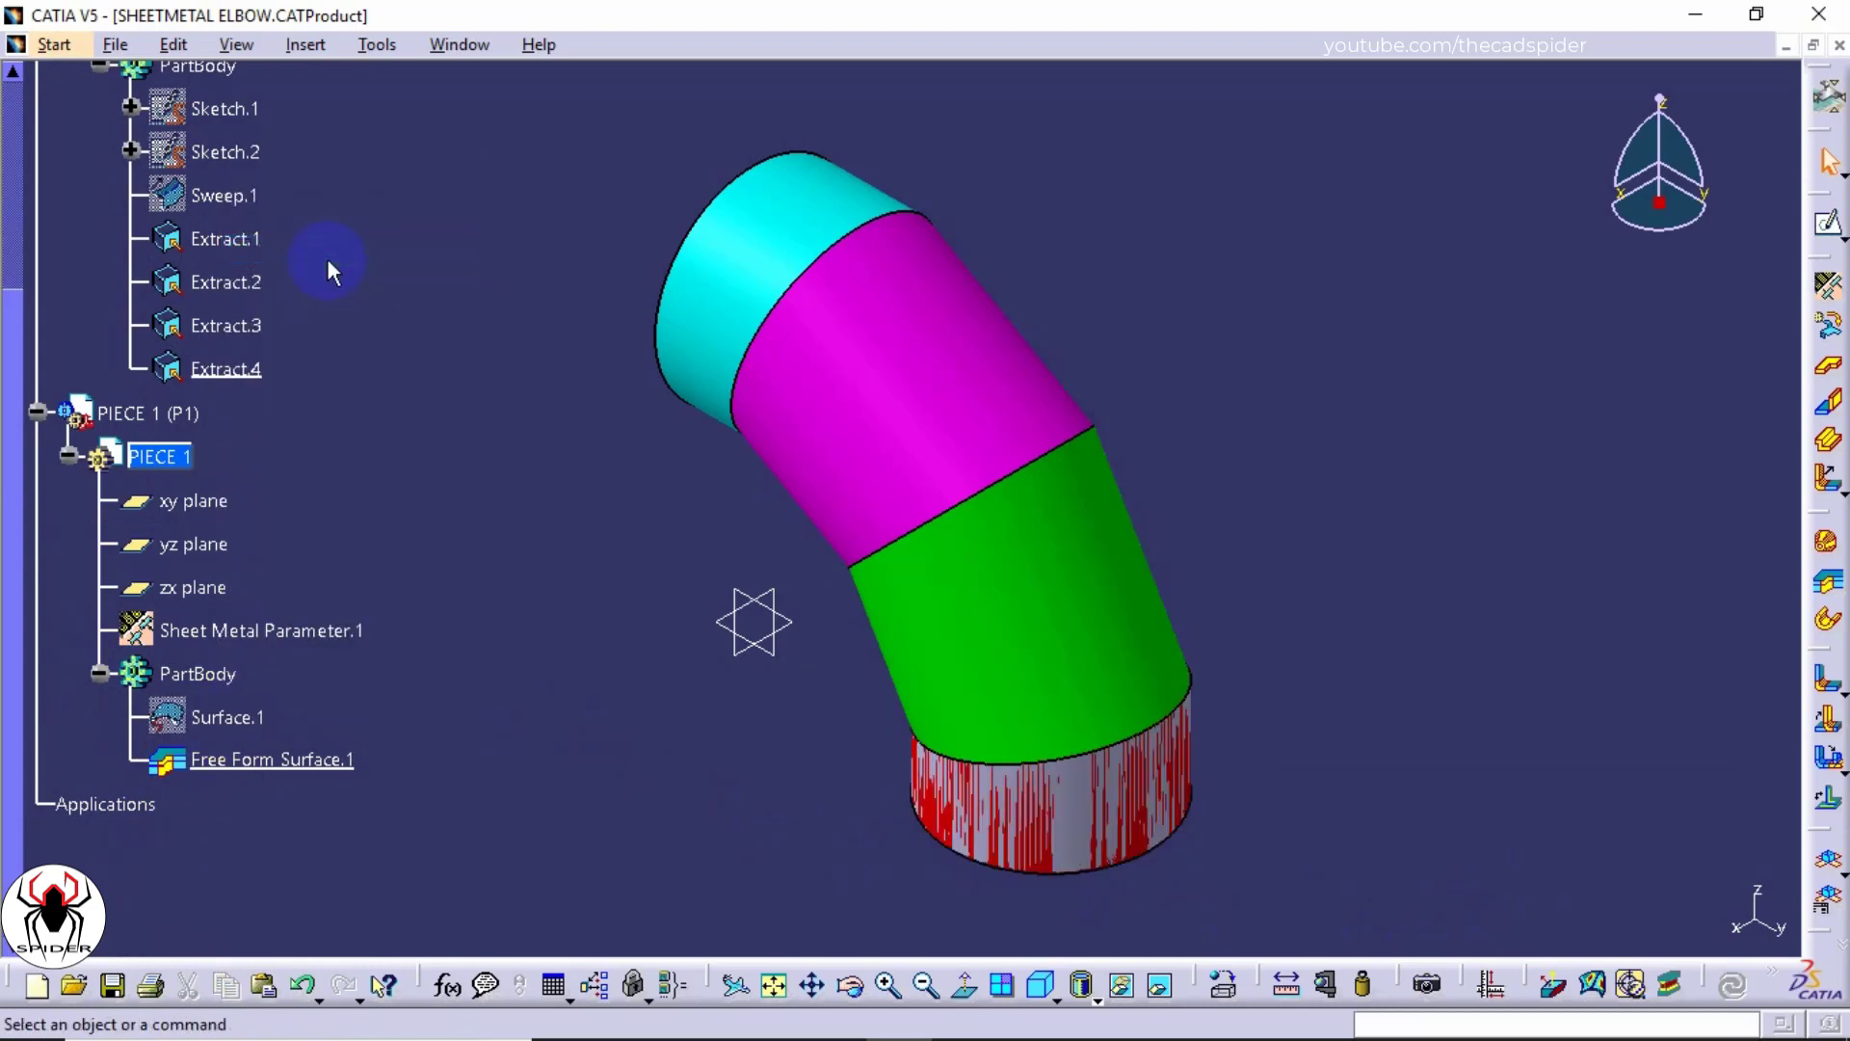
Step: Hide Extract.1 in the ELBOW part and show it again
right_click(251, 247)
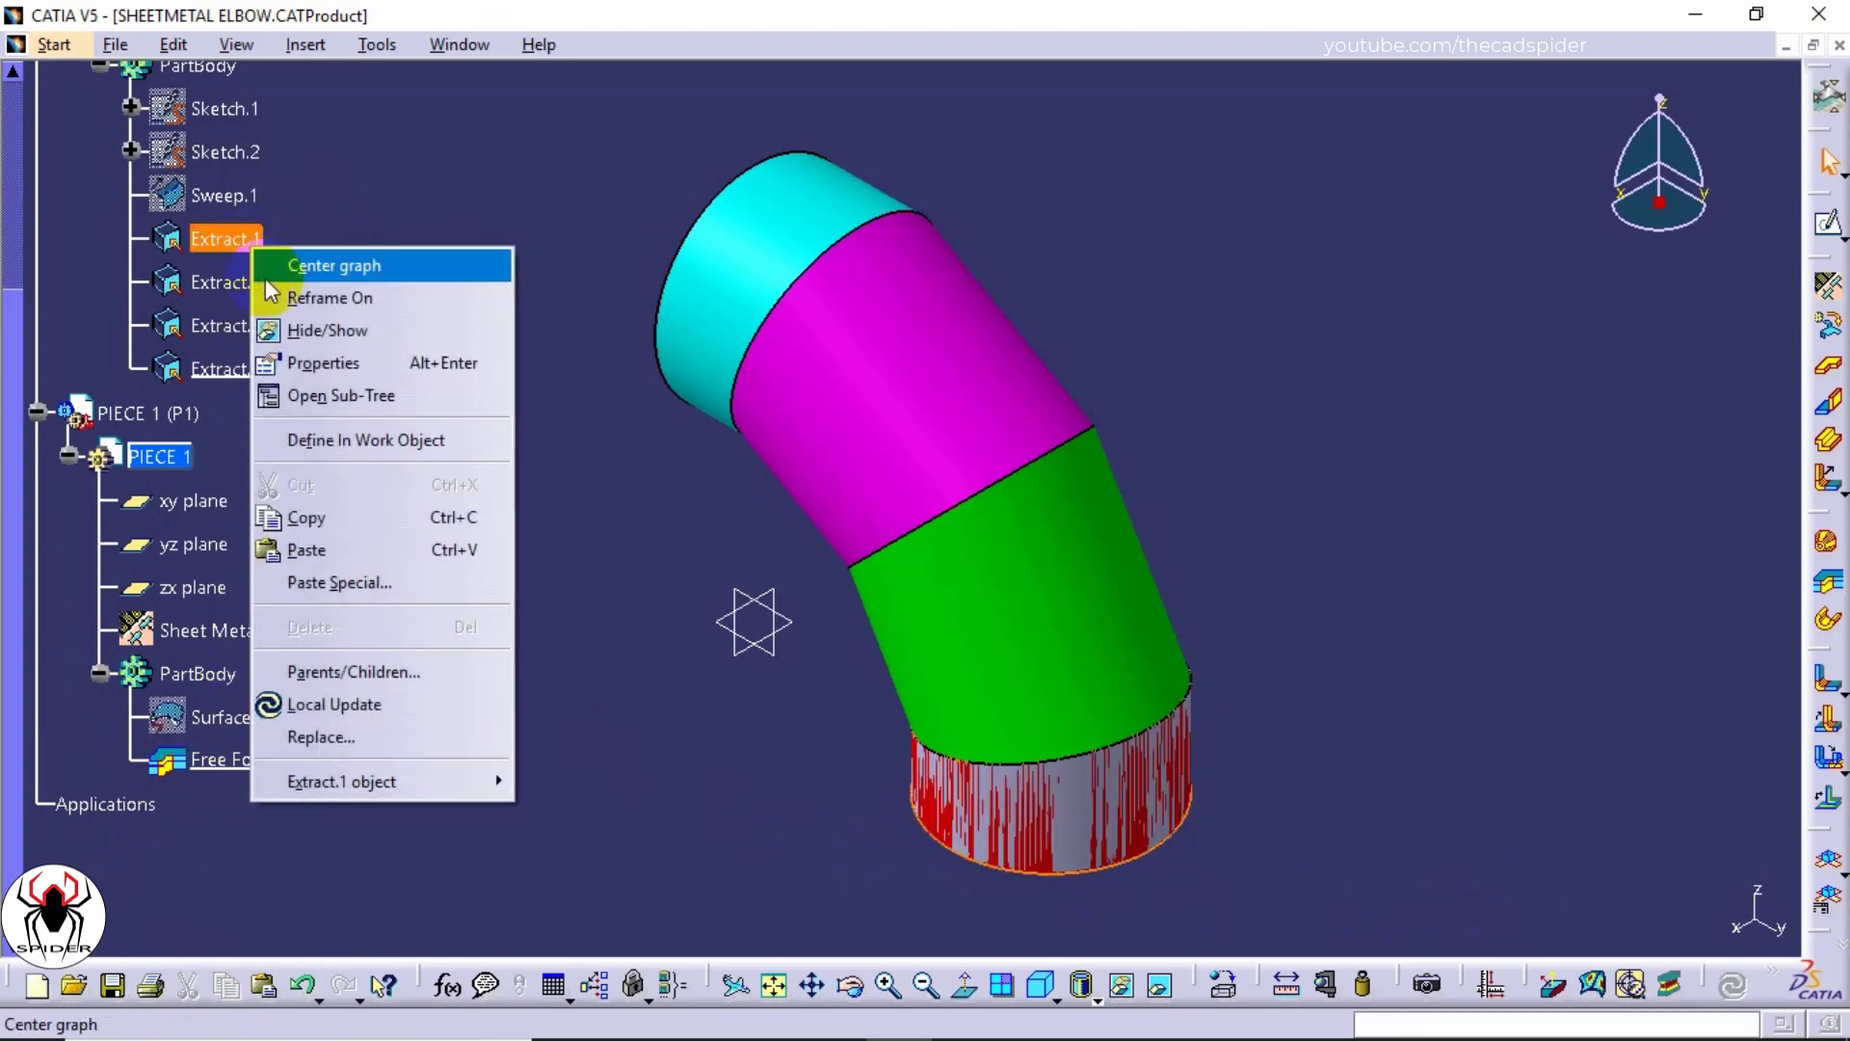
click(300, 329)
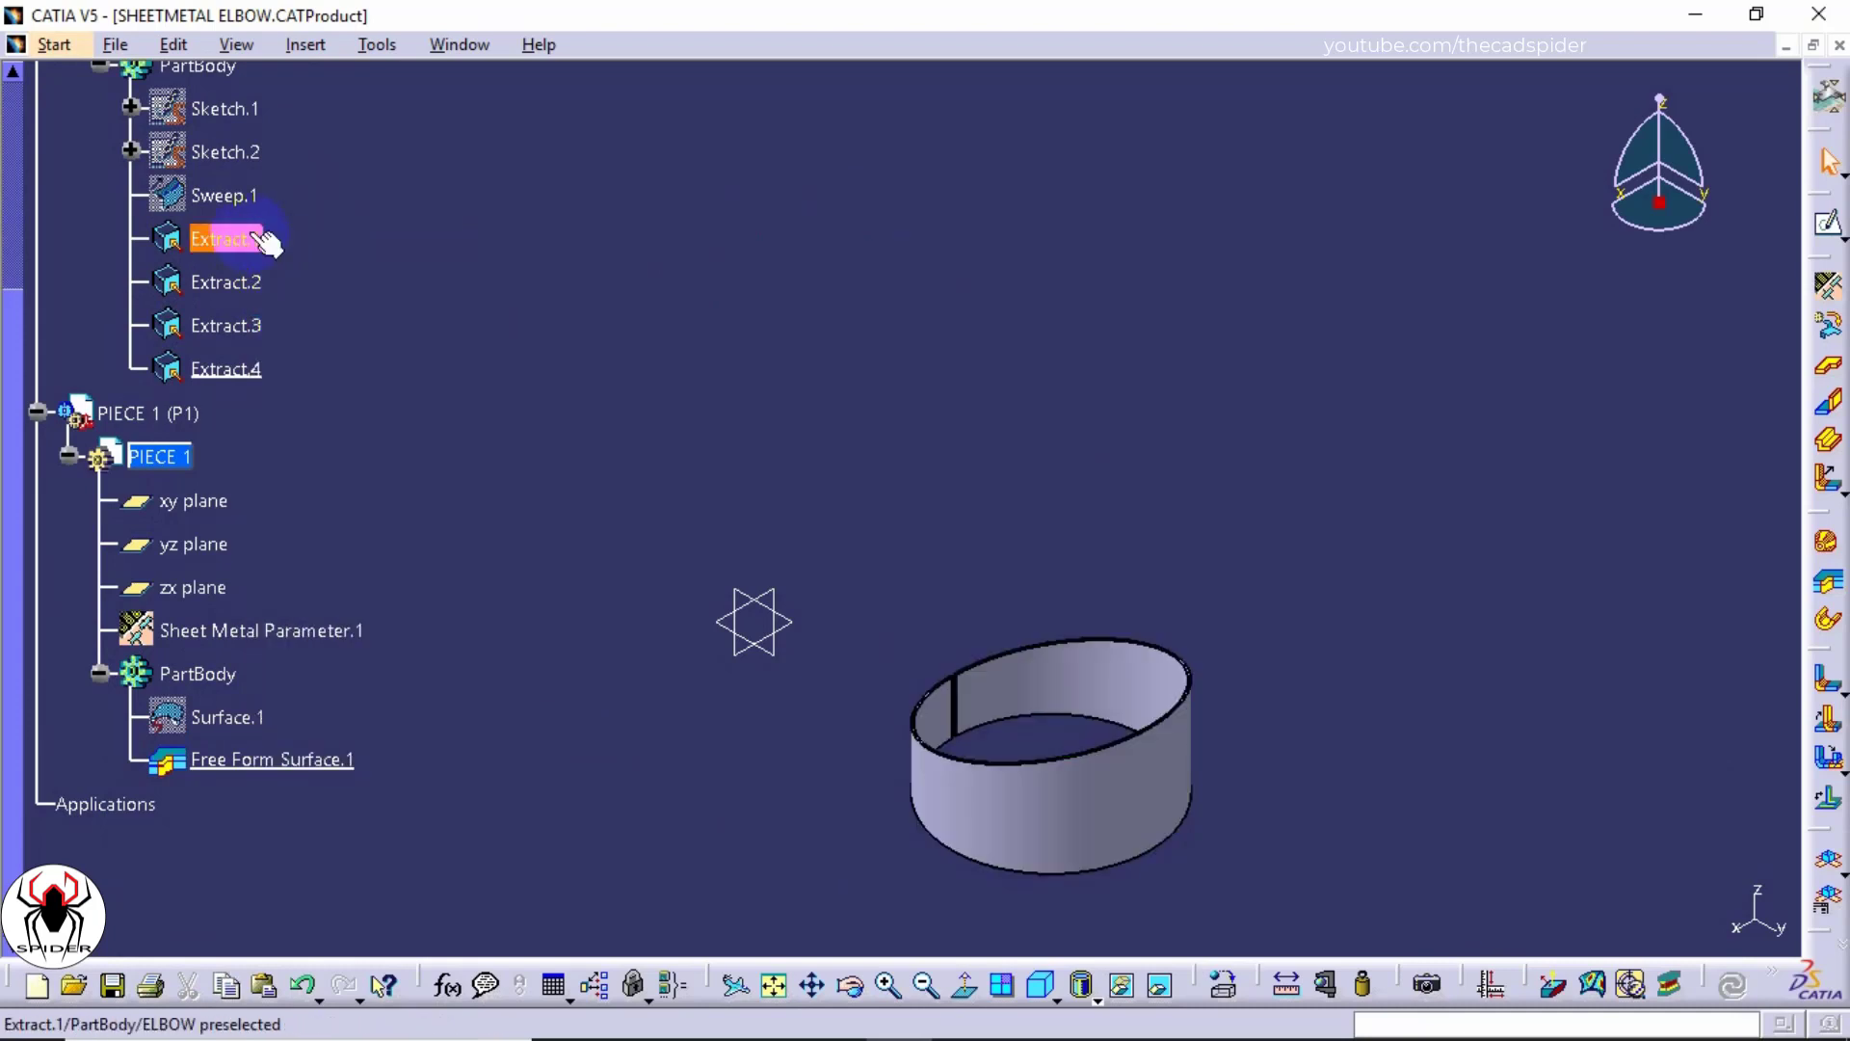
right_click(265, 241)
click(293, 318)
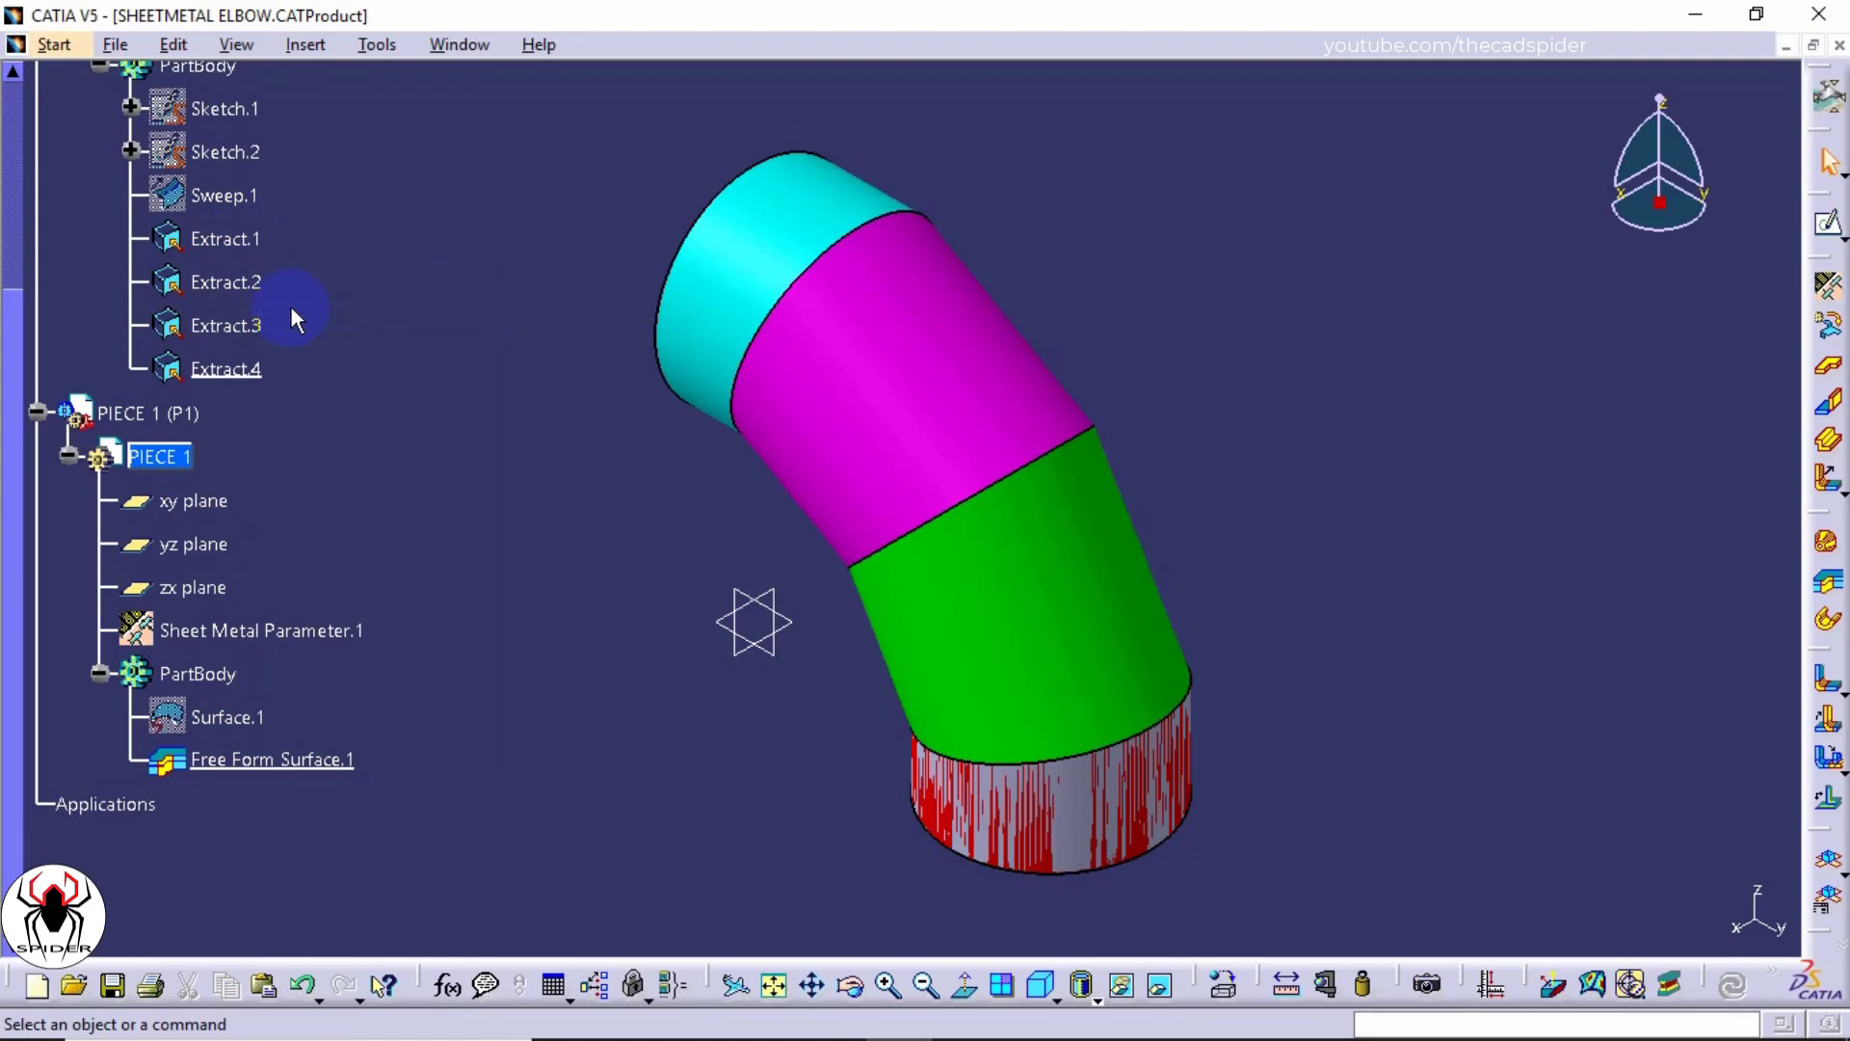
Step: Collapse the PIECE 1 tree branch and activate Product1 for editing
click(68, 455)
click(37, 412)
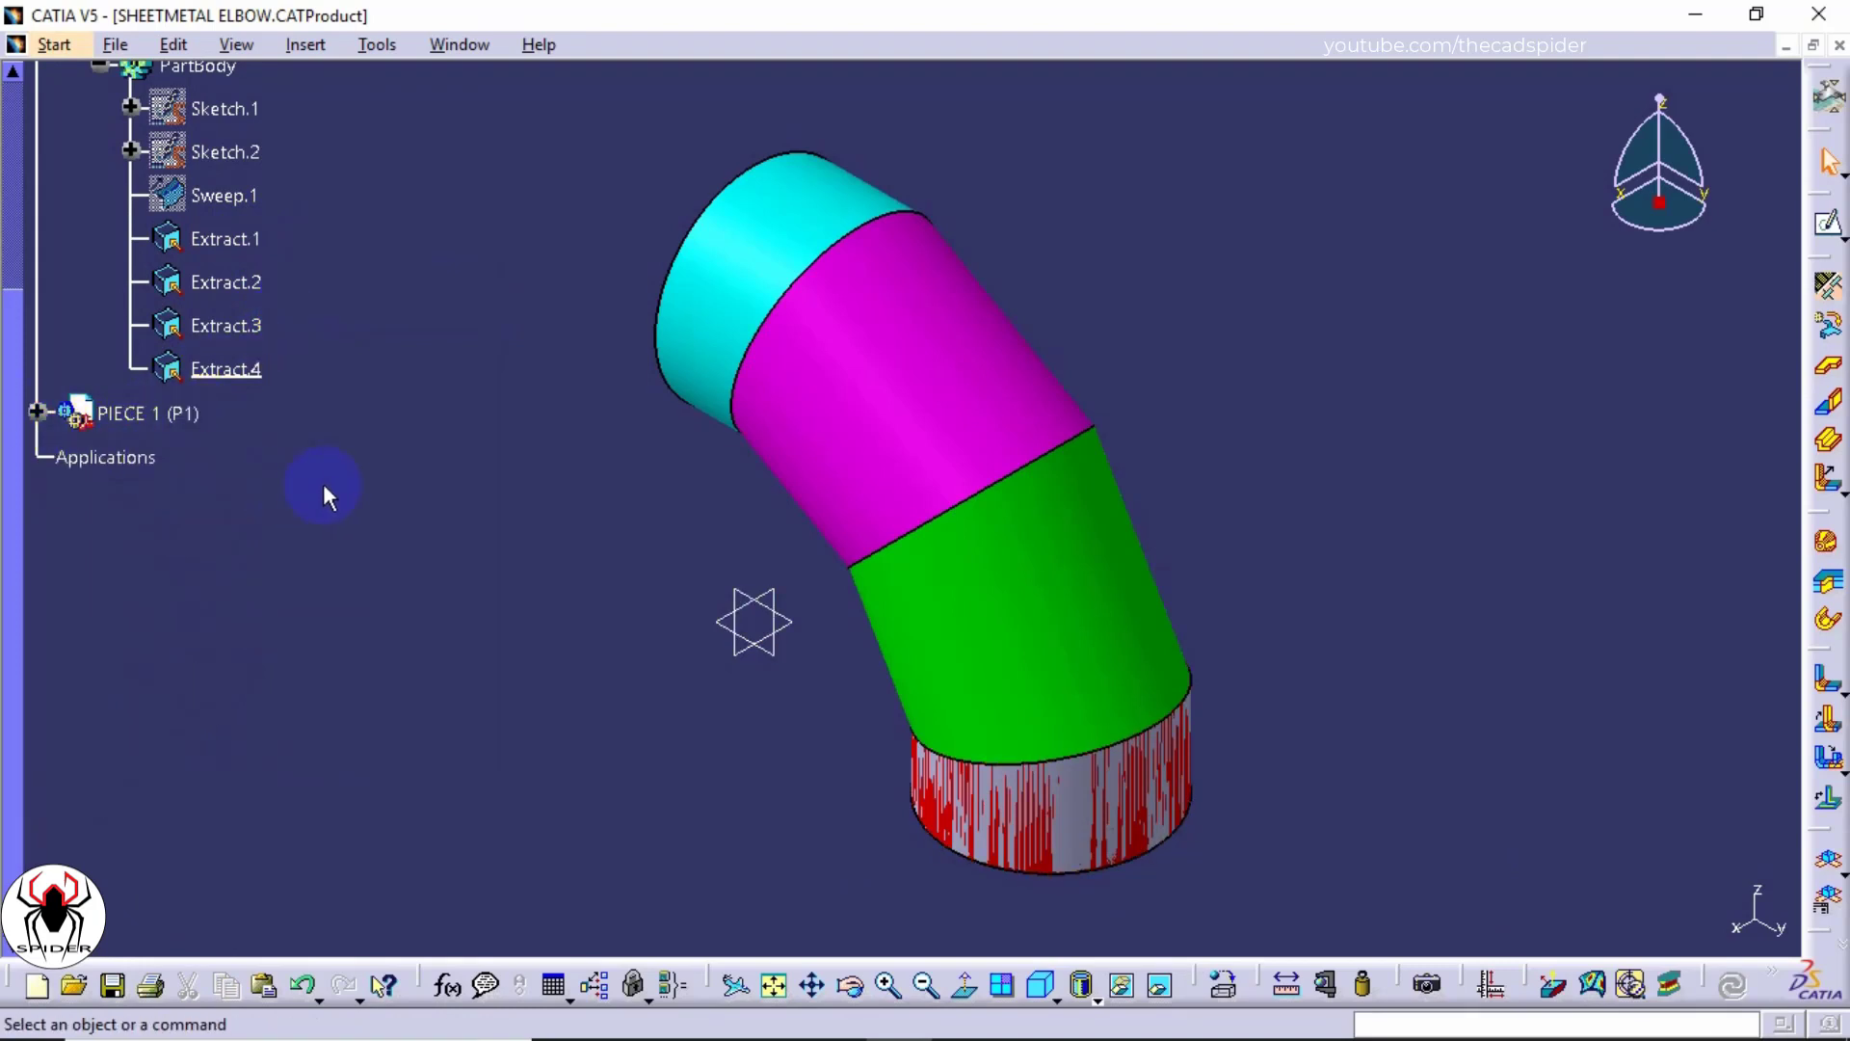
scroll(328, 484, up, 3)
scroll(327, 483, up, 2)
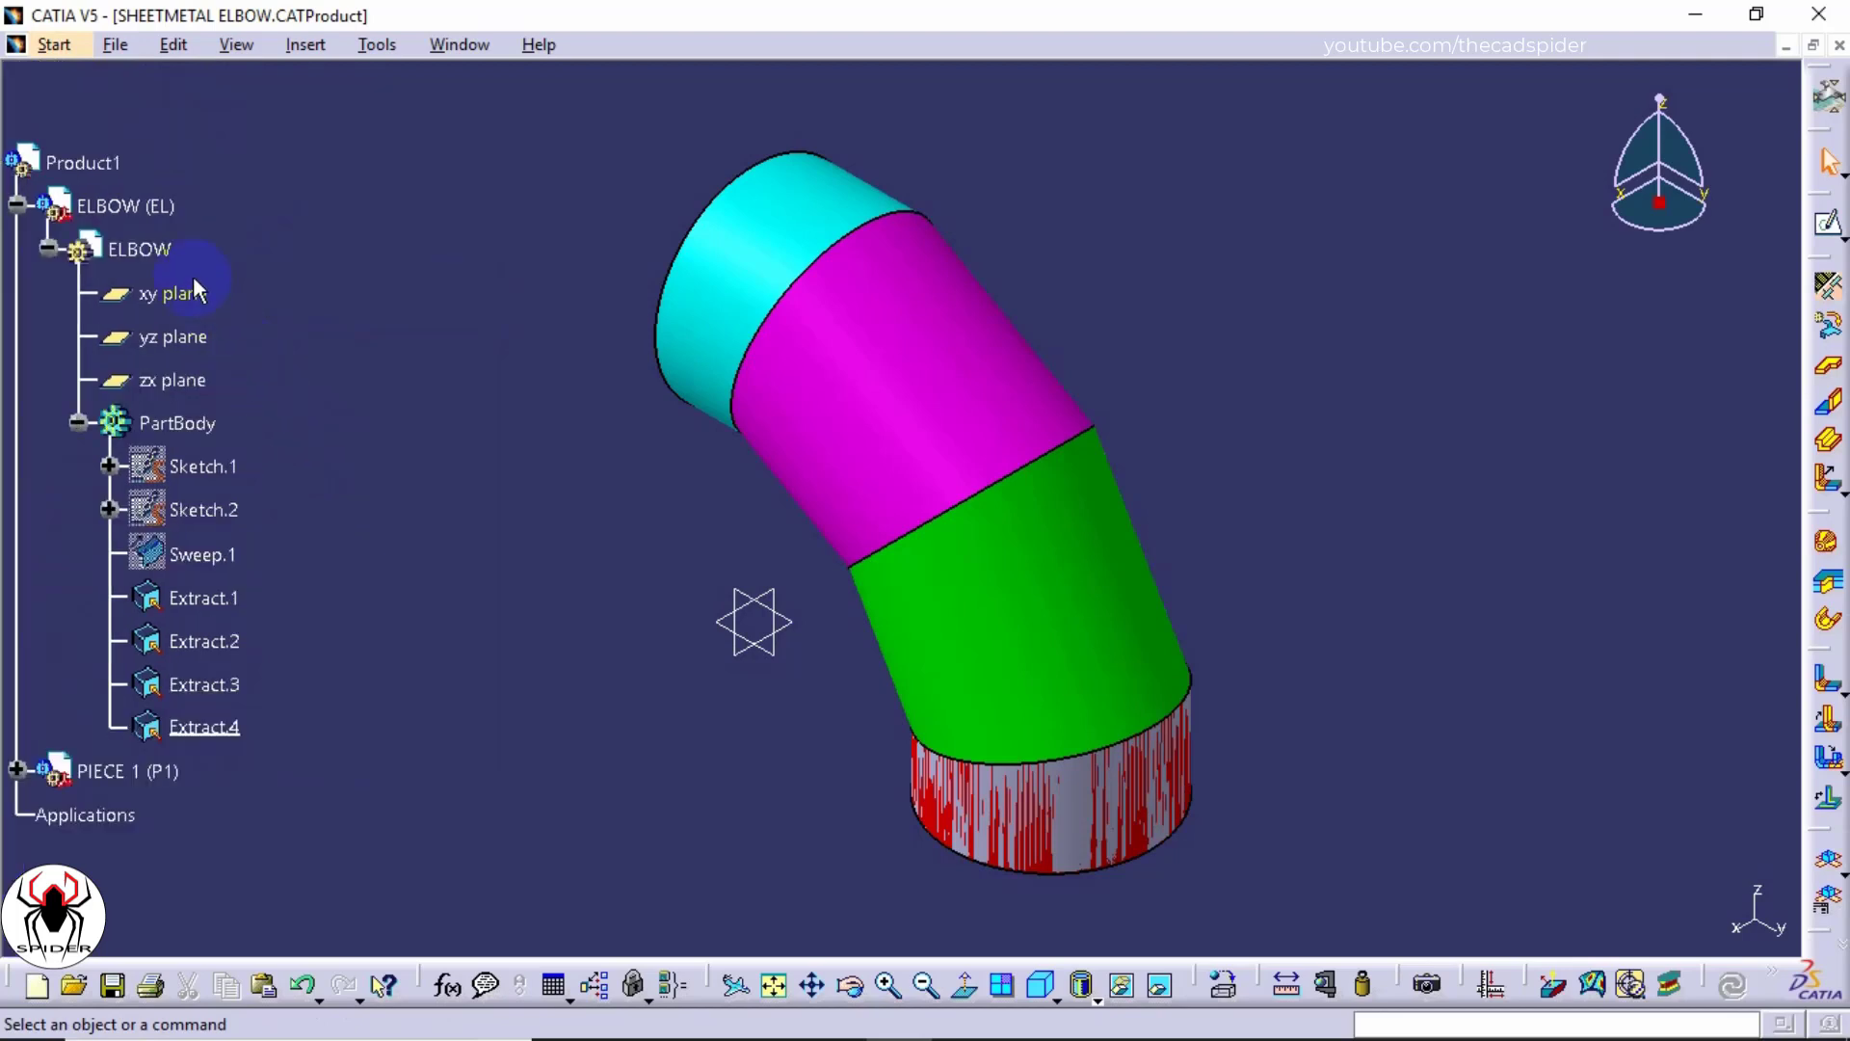
right_click(119, 164)
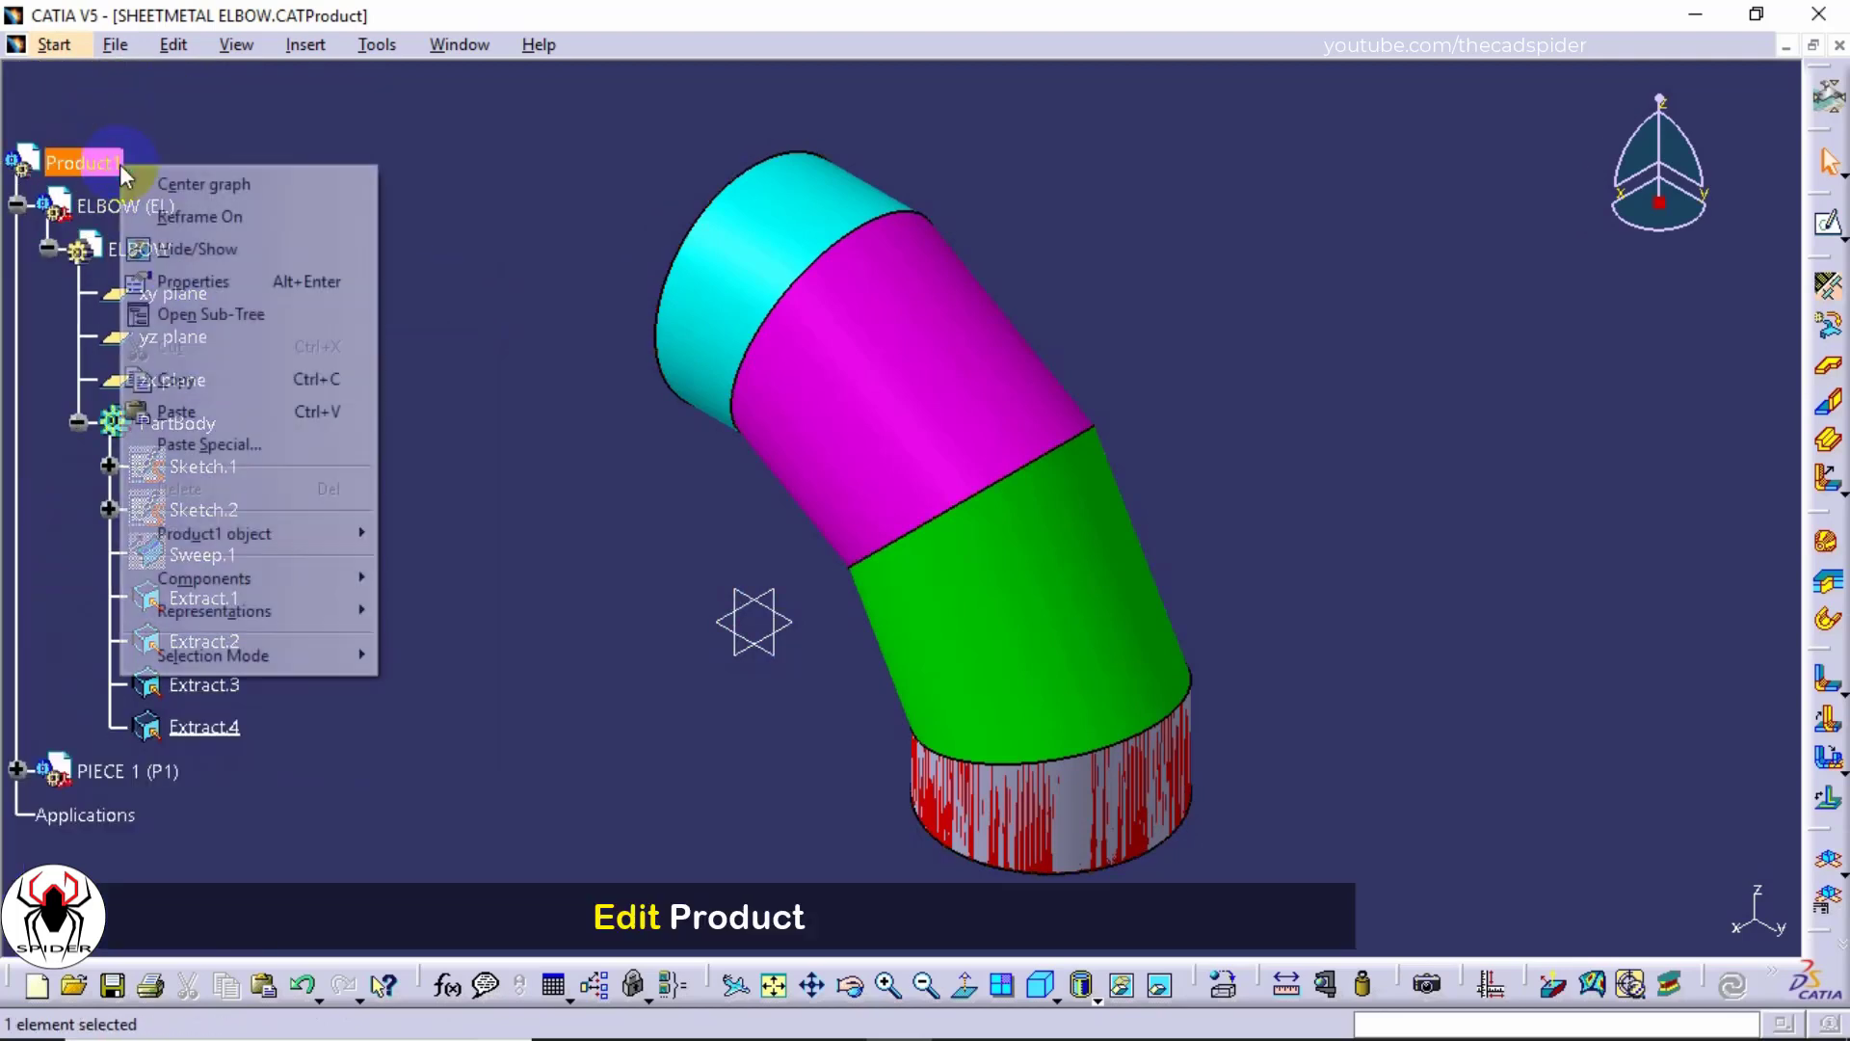
mouse_move(192, 533)
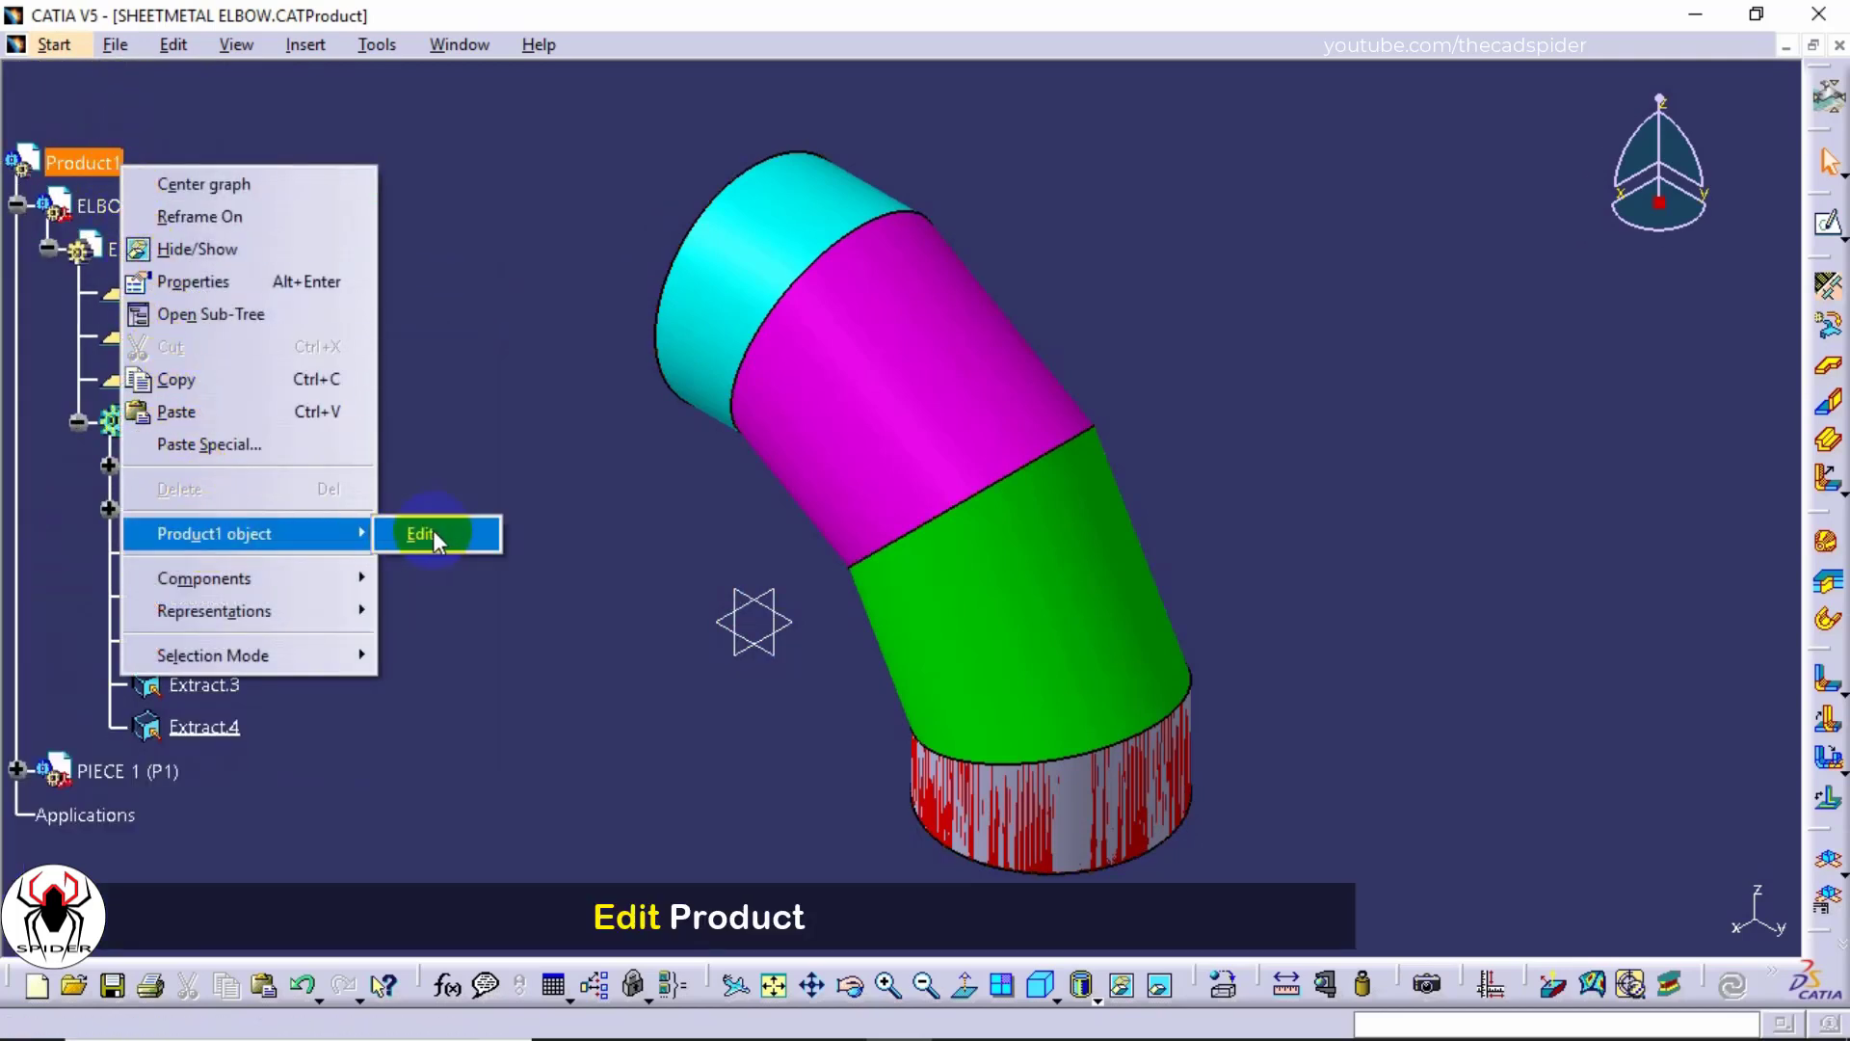
click(433, 536)
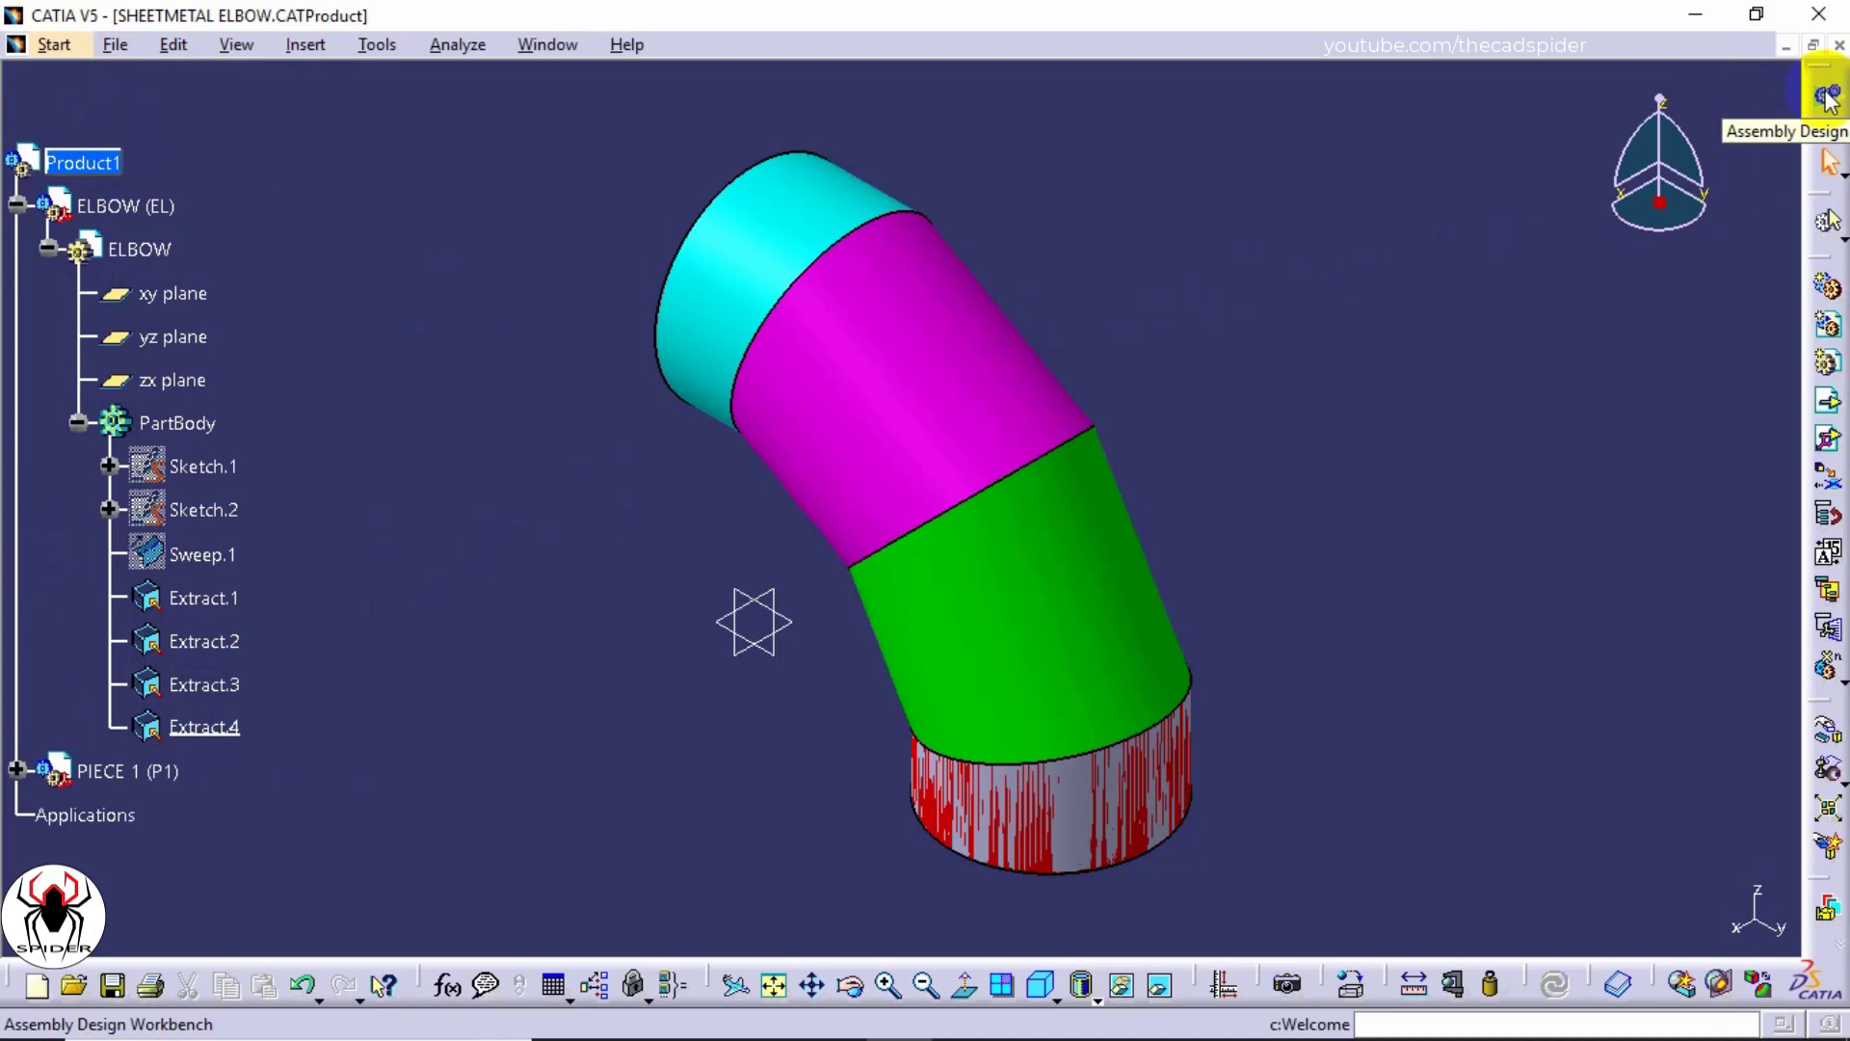
Step: Insert another new part into Product1, choosing to define a new origin point, and expand its tree node
click(306, 45)
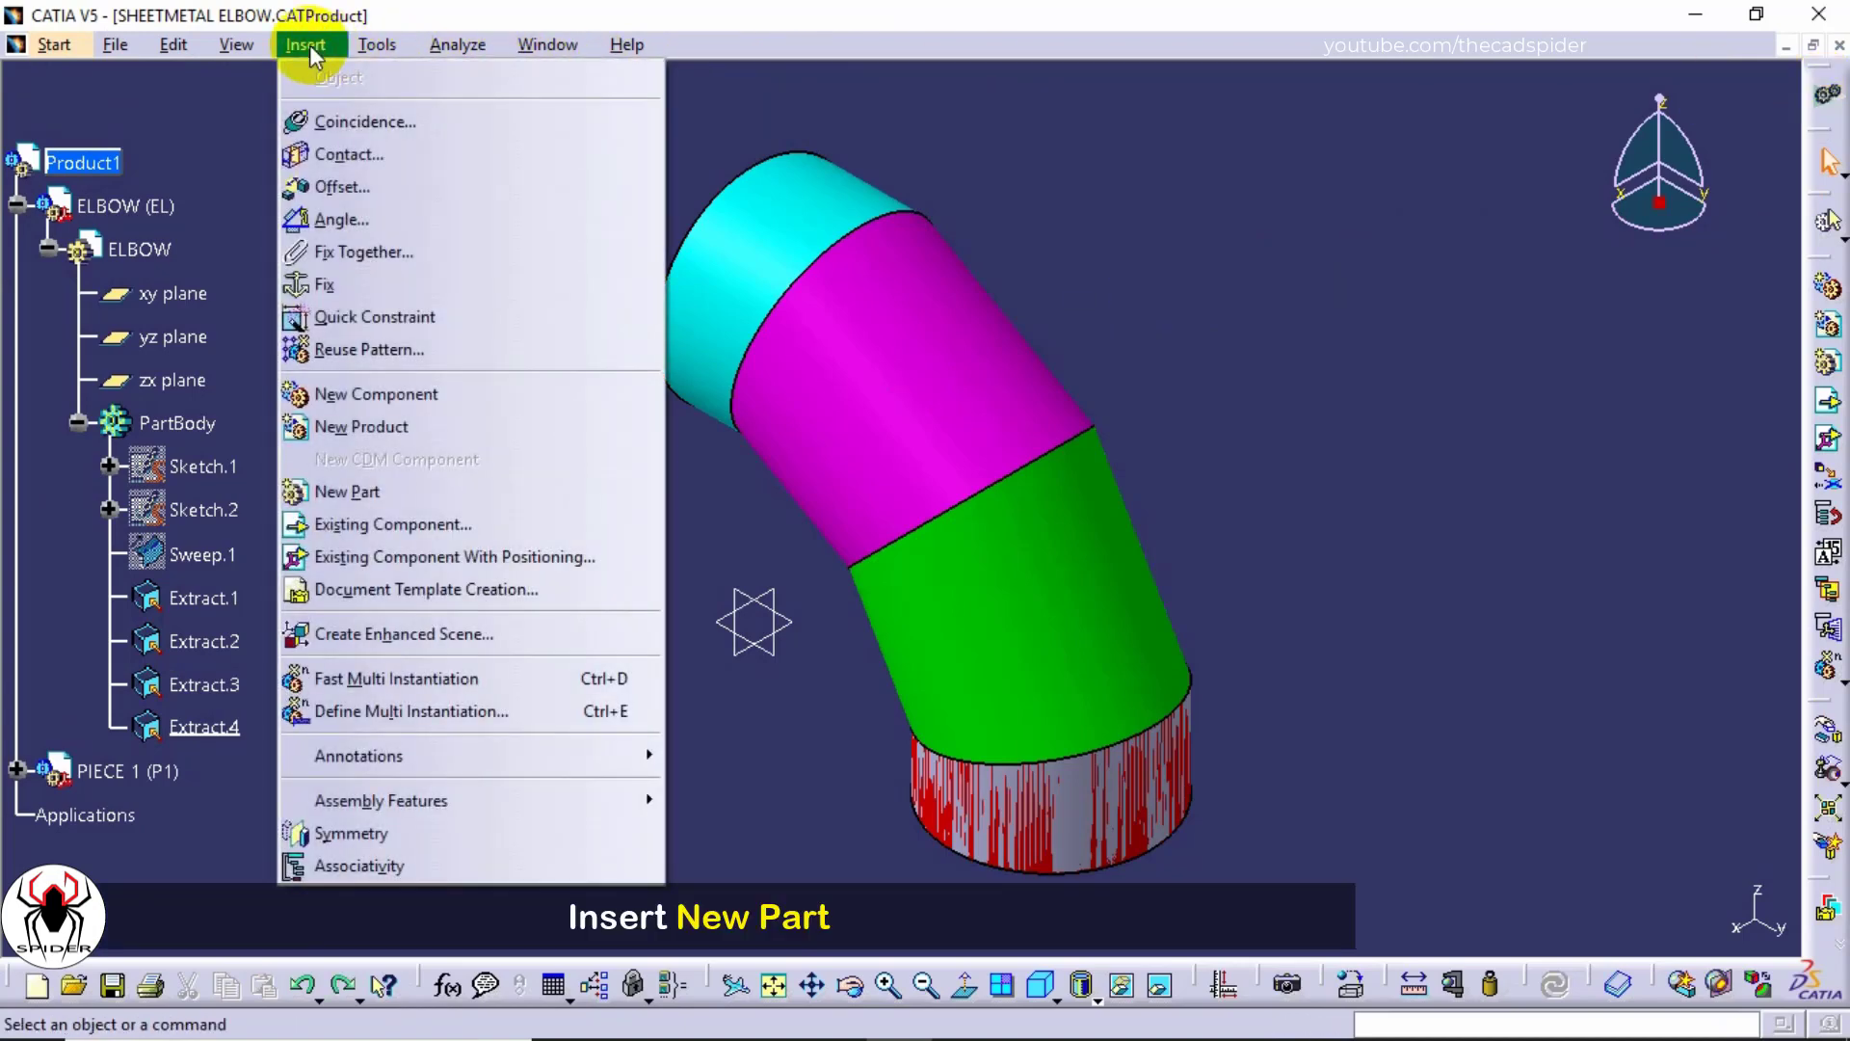
click(355, 489)
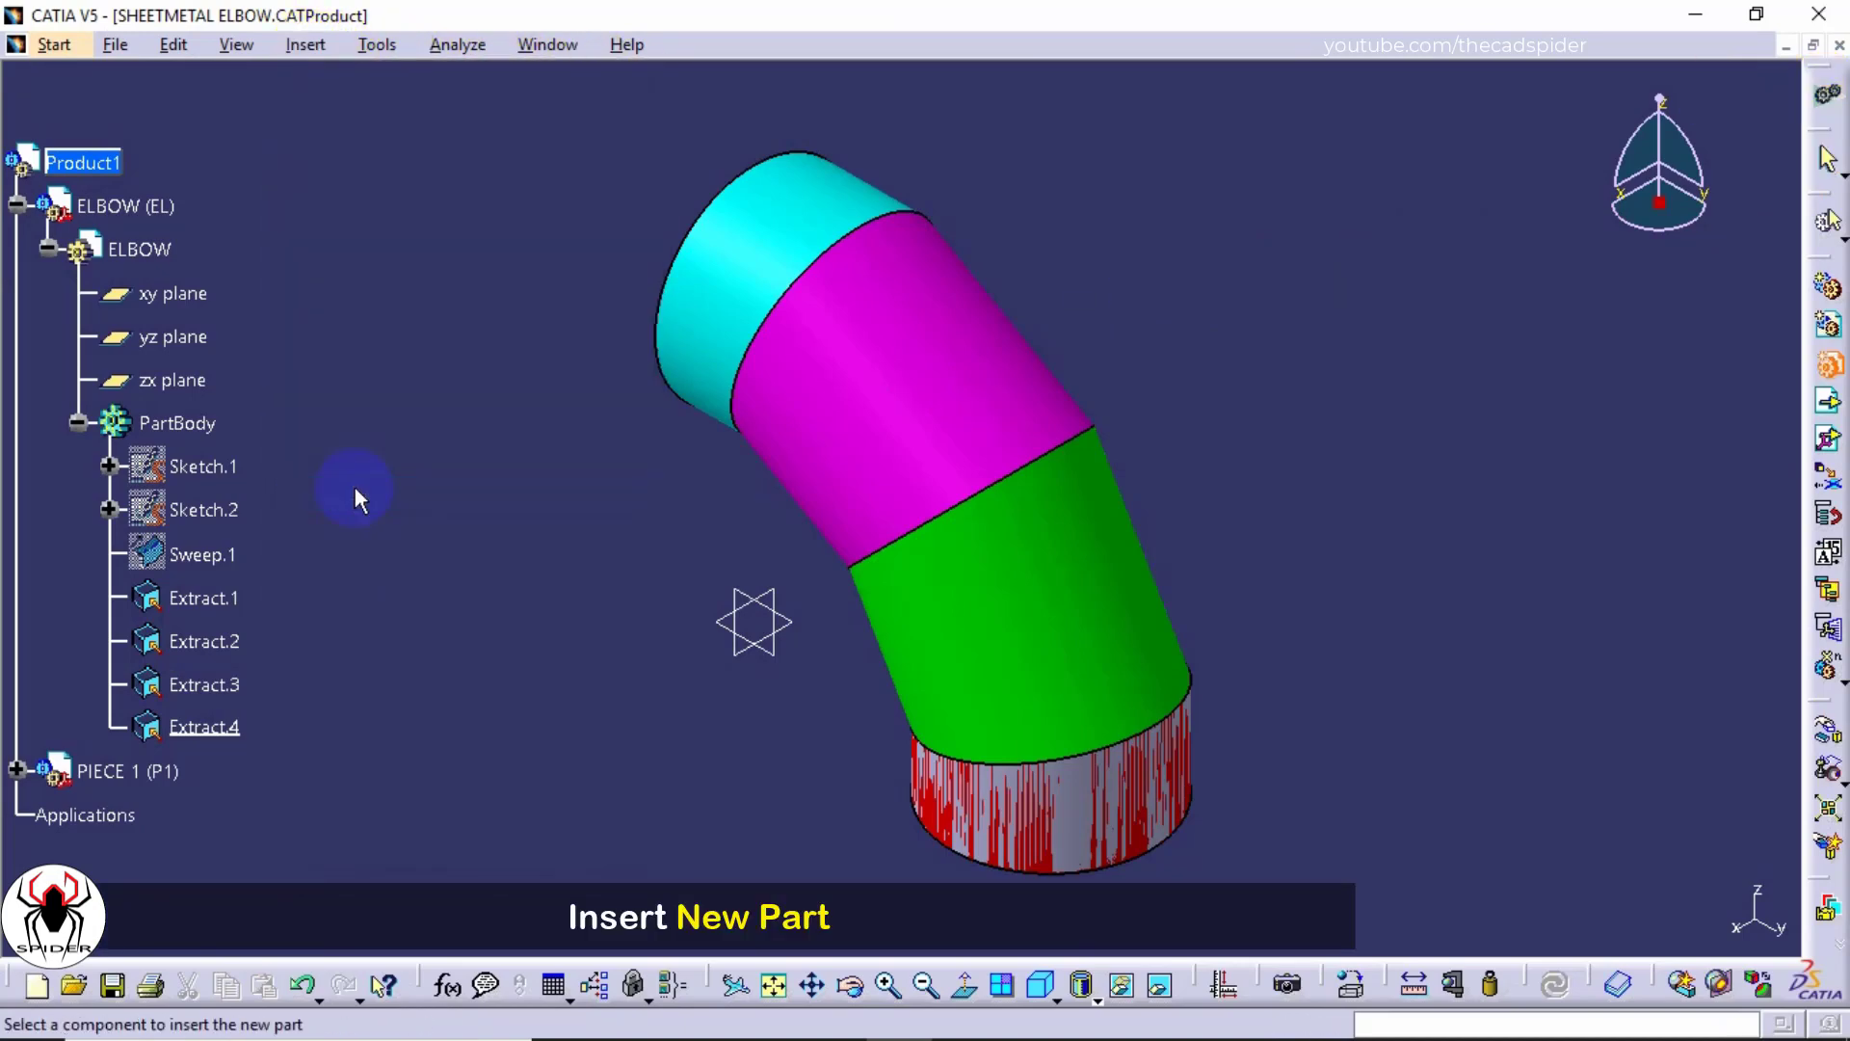
click(87, 162)
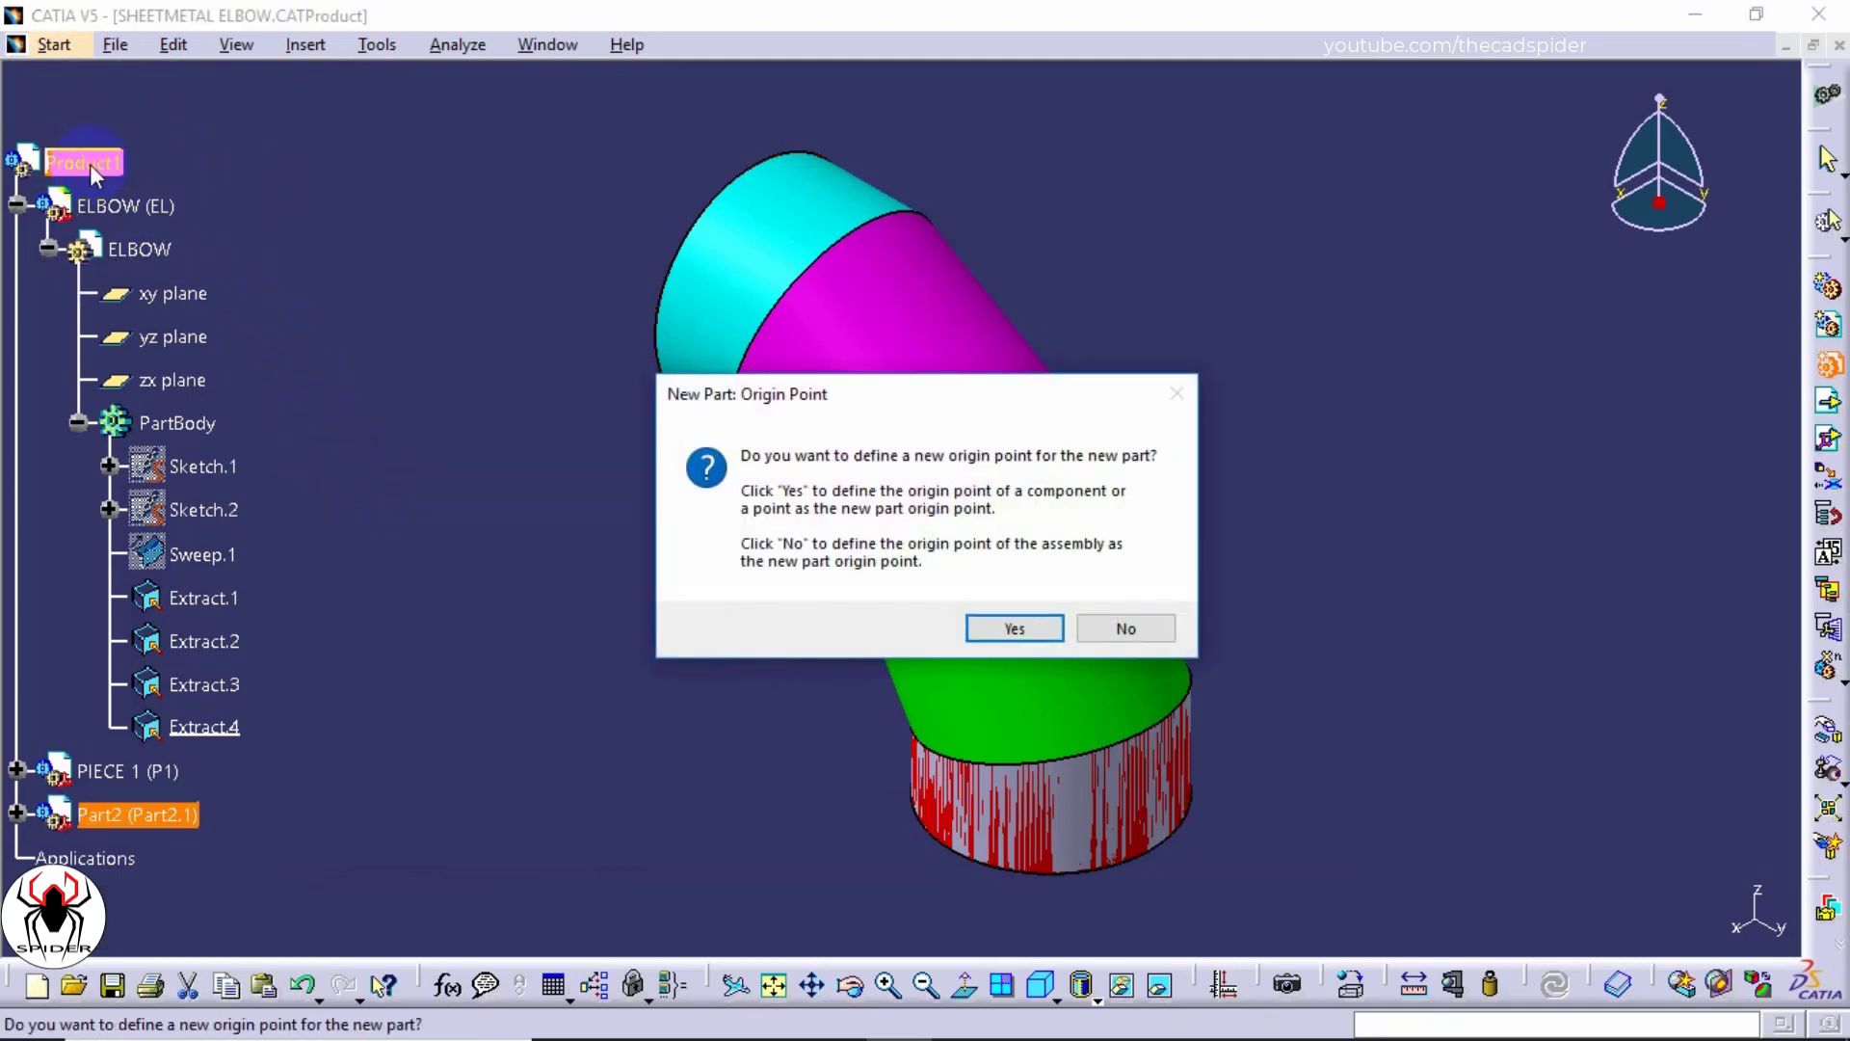
click(981, 632)
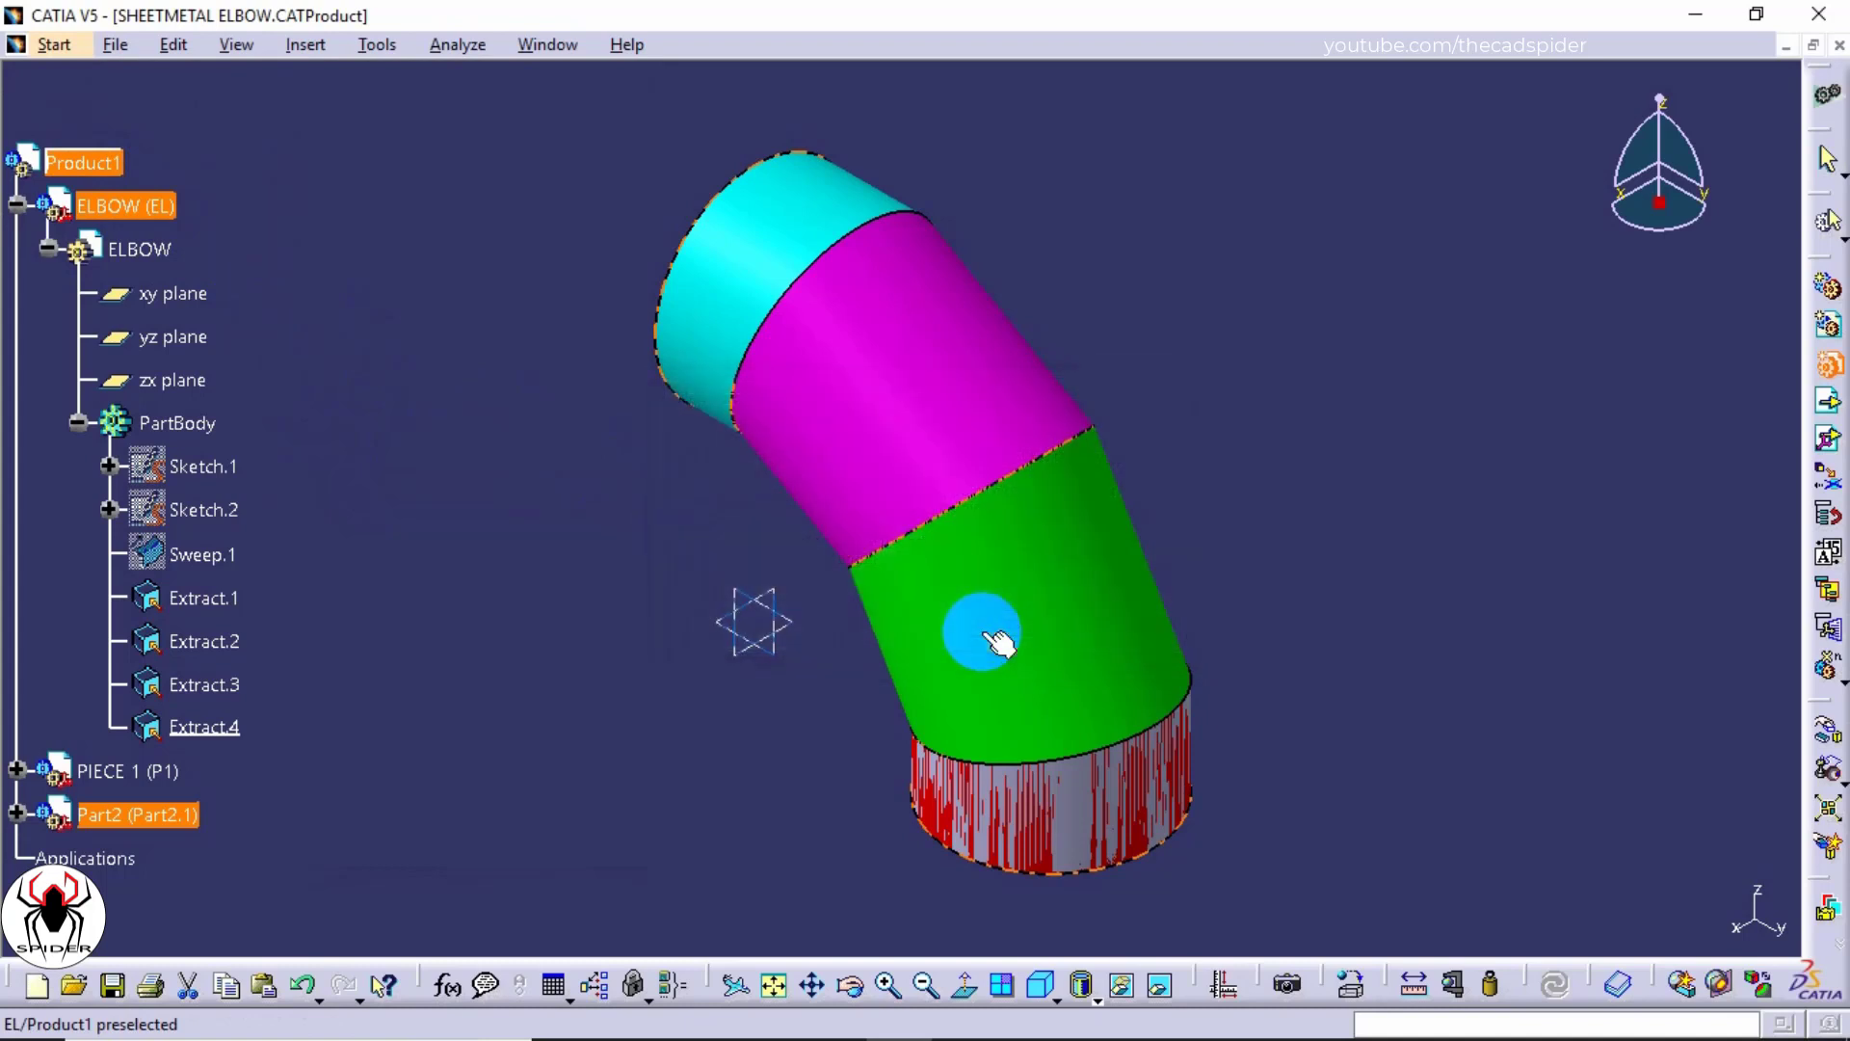
click(18, 814)
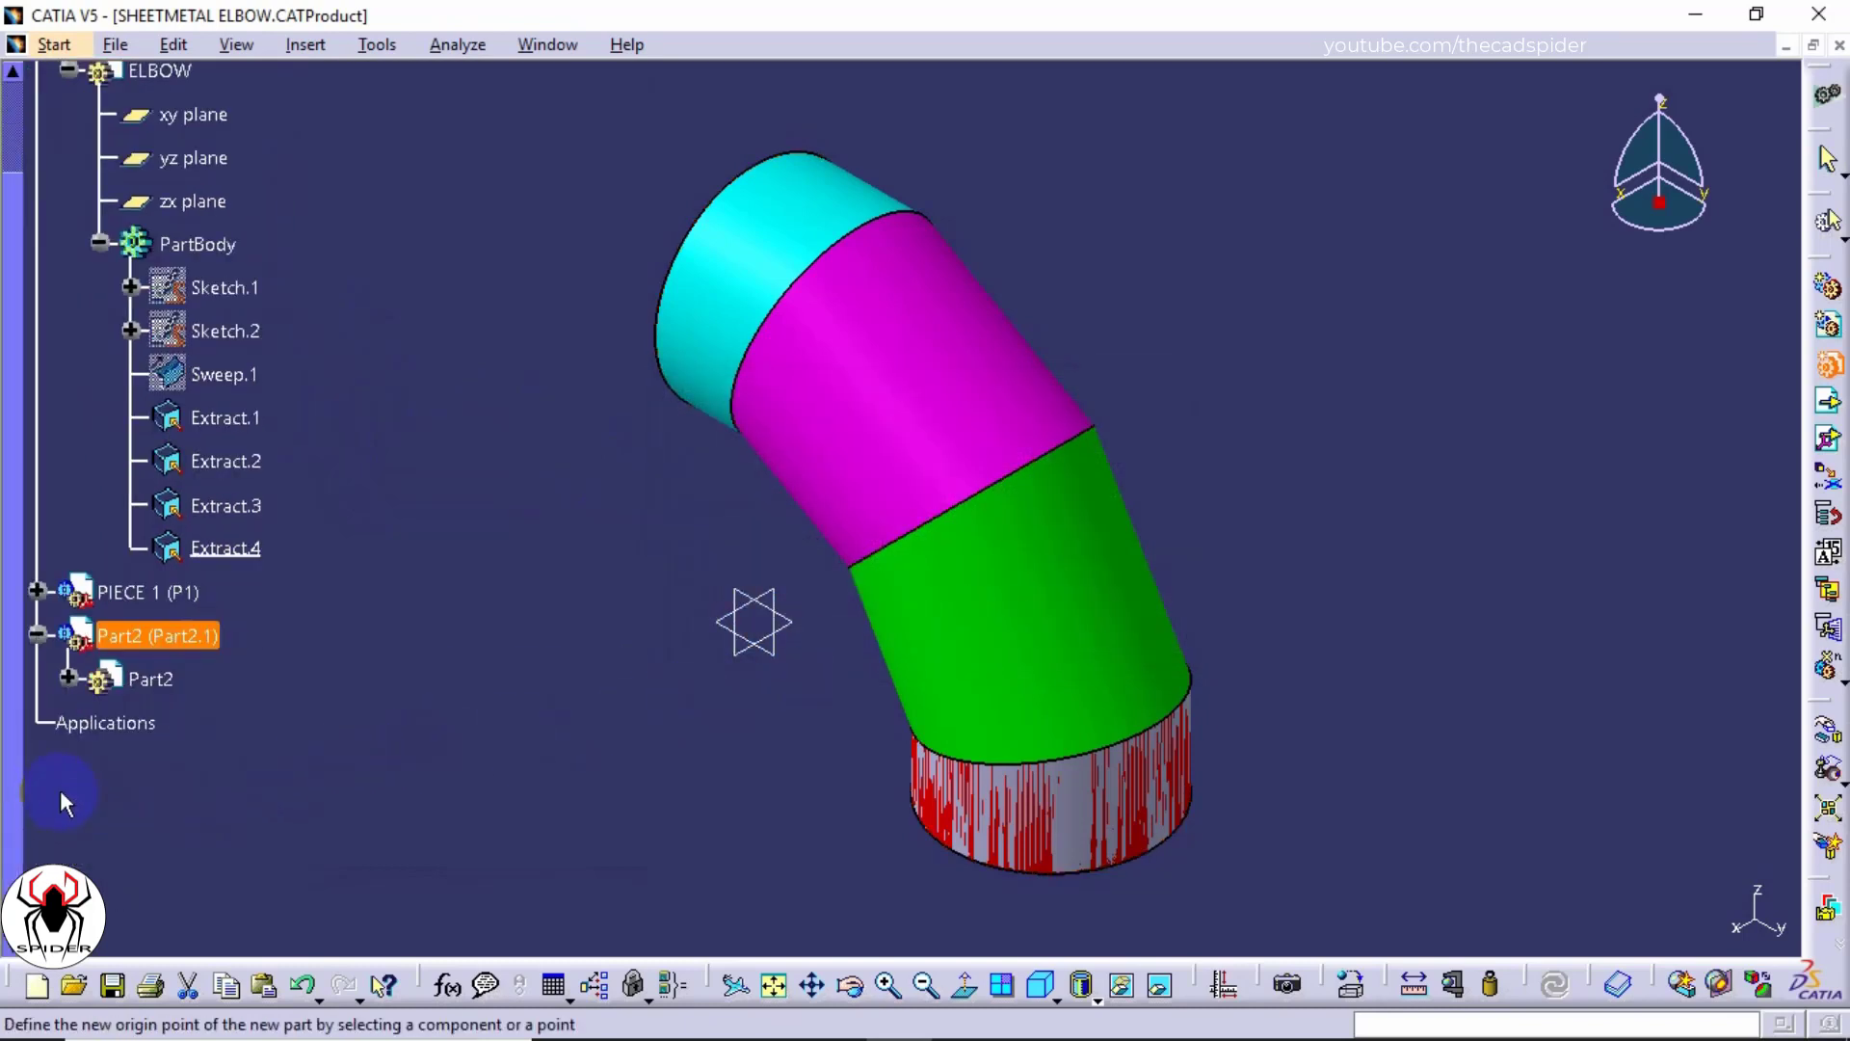
Step: Rename the new part with instance name P2 and part number PIECE 2
right_click(167, 682)
click(252, 401)
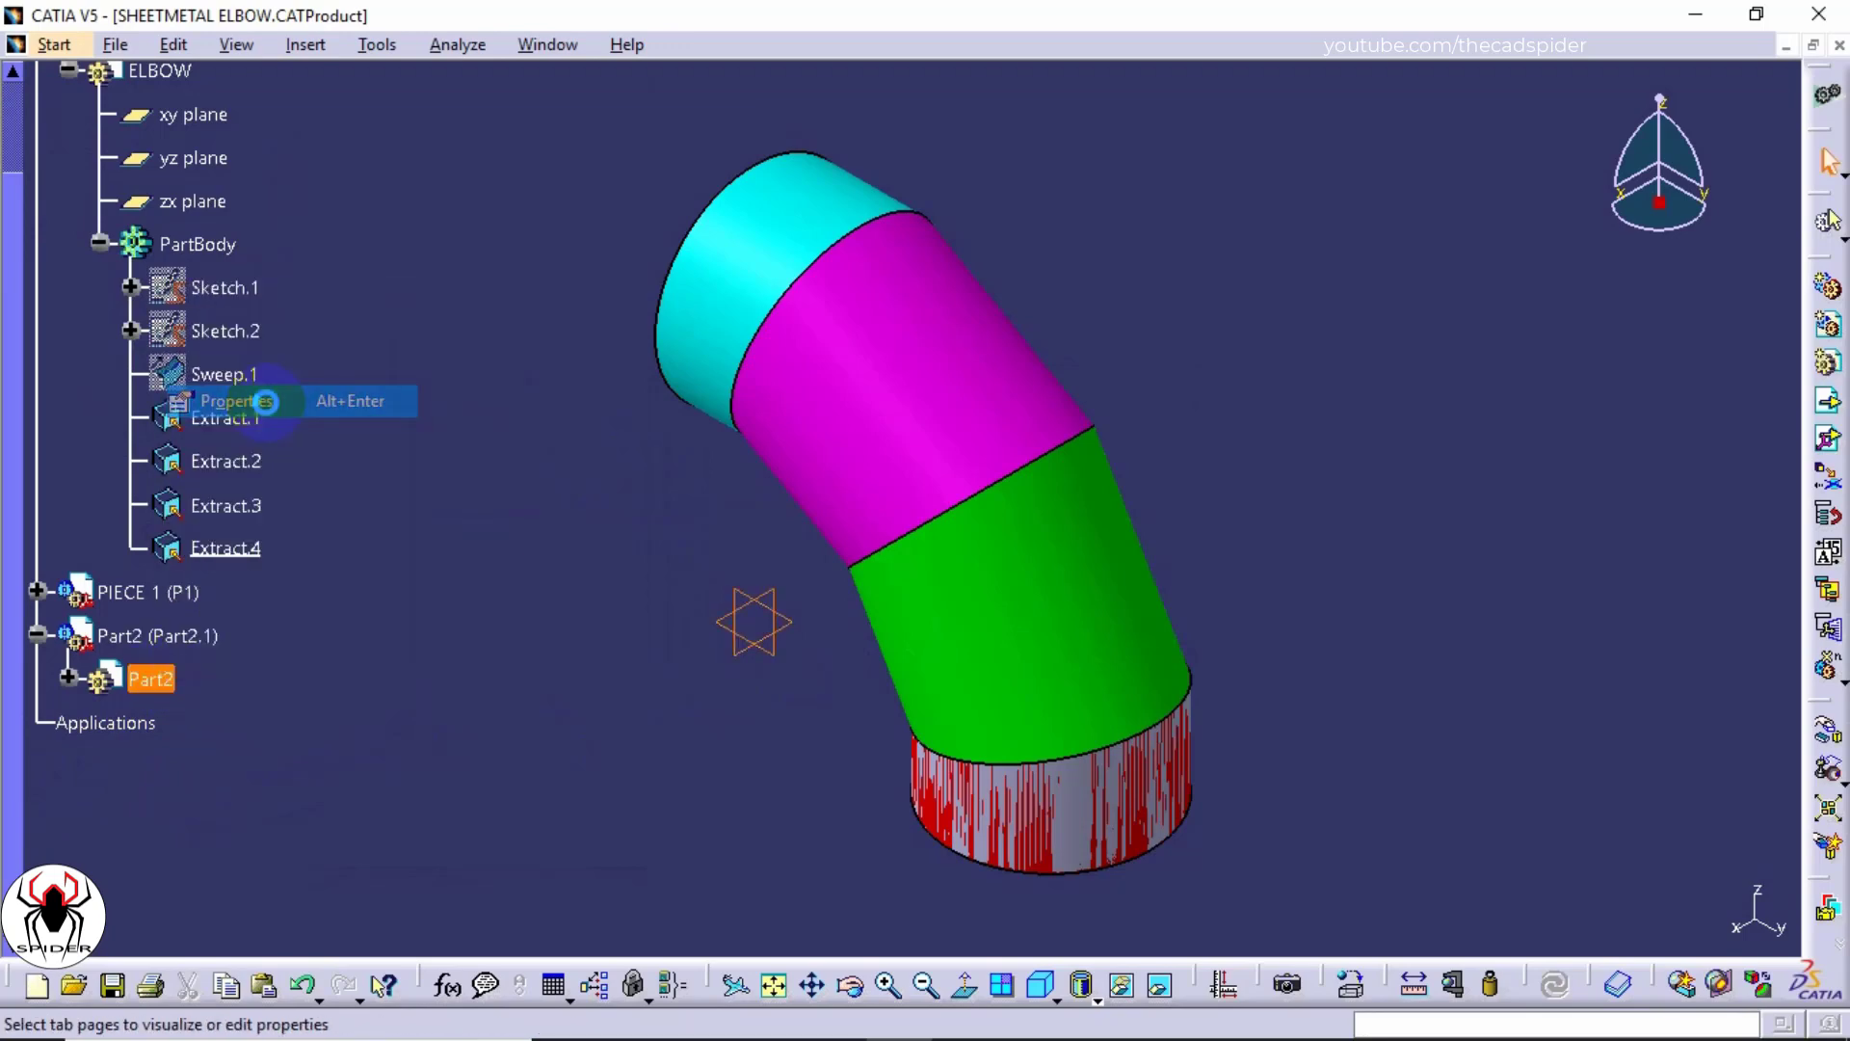
drag(578, 331, 465, 342)
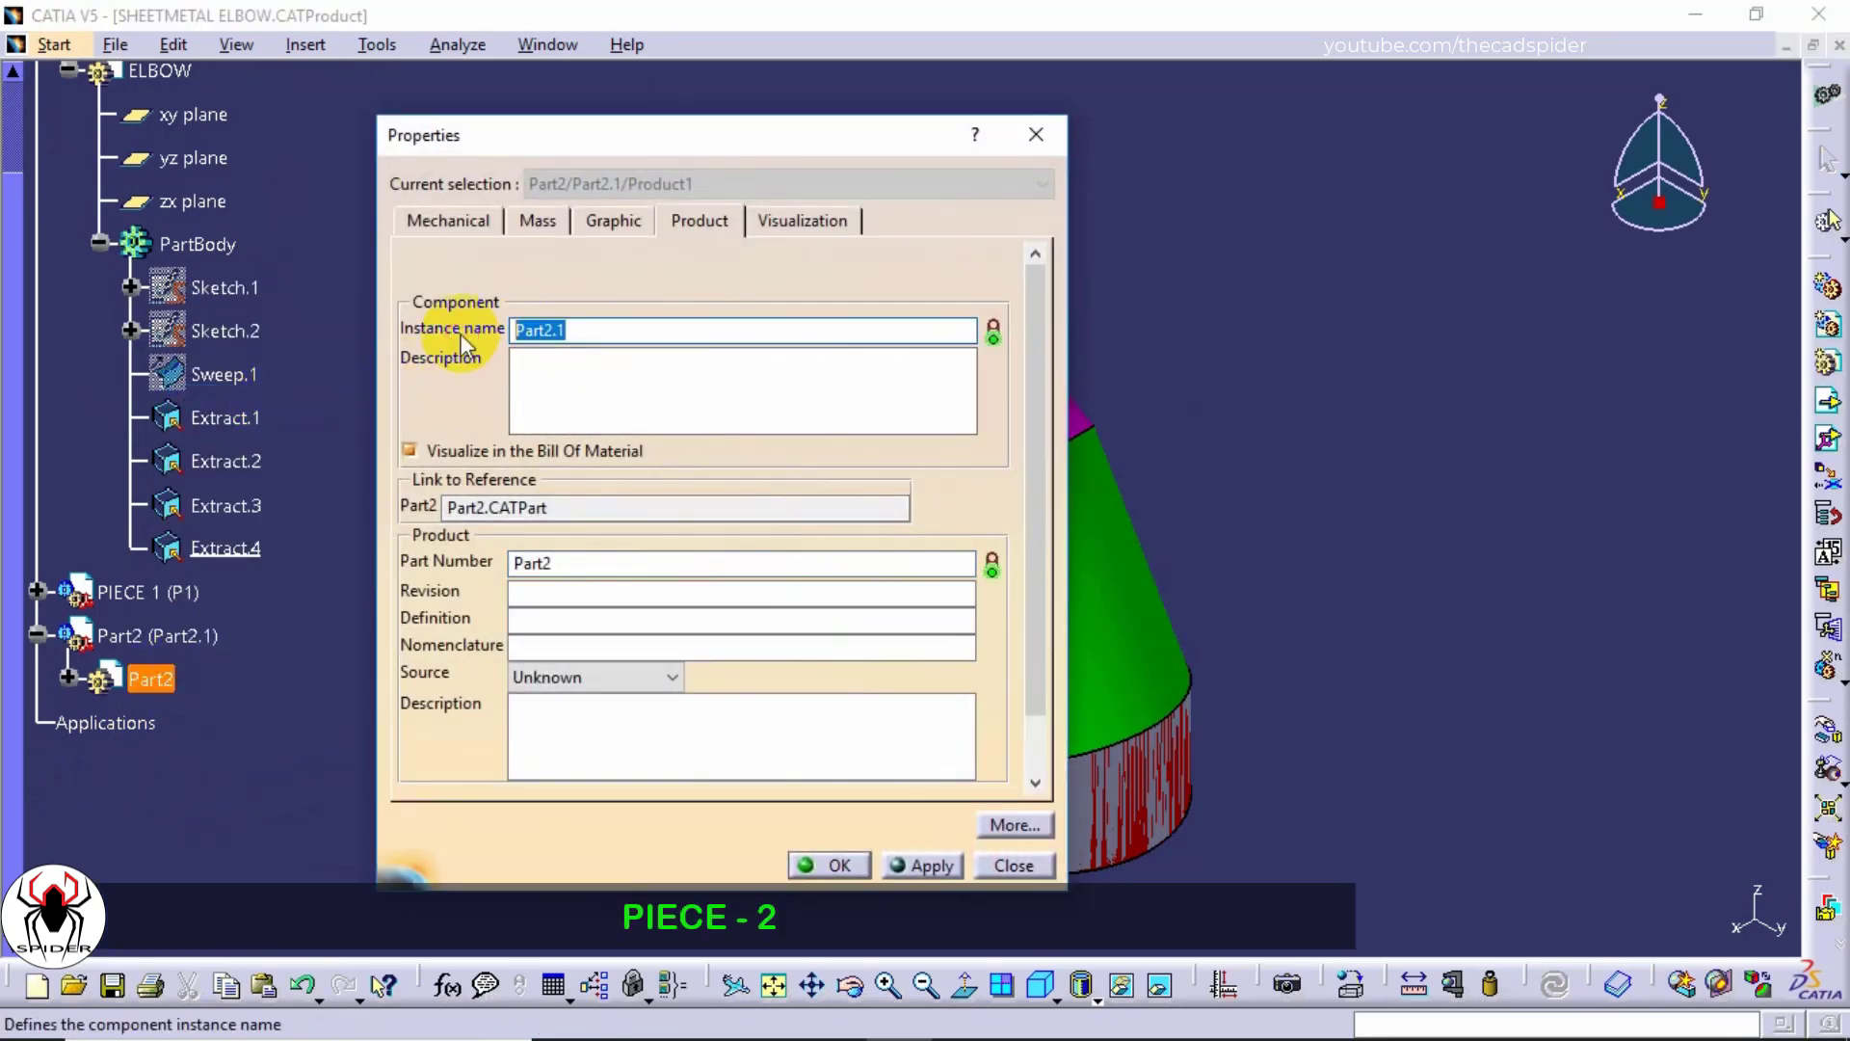
text(P2)
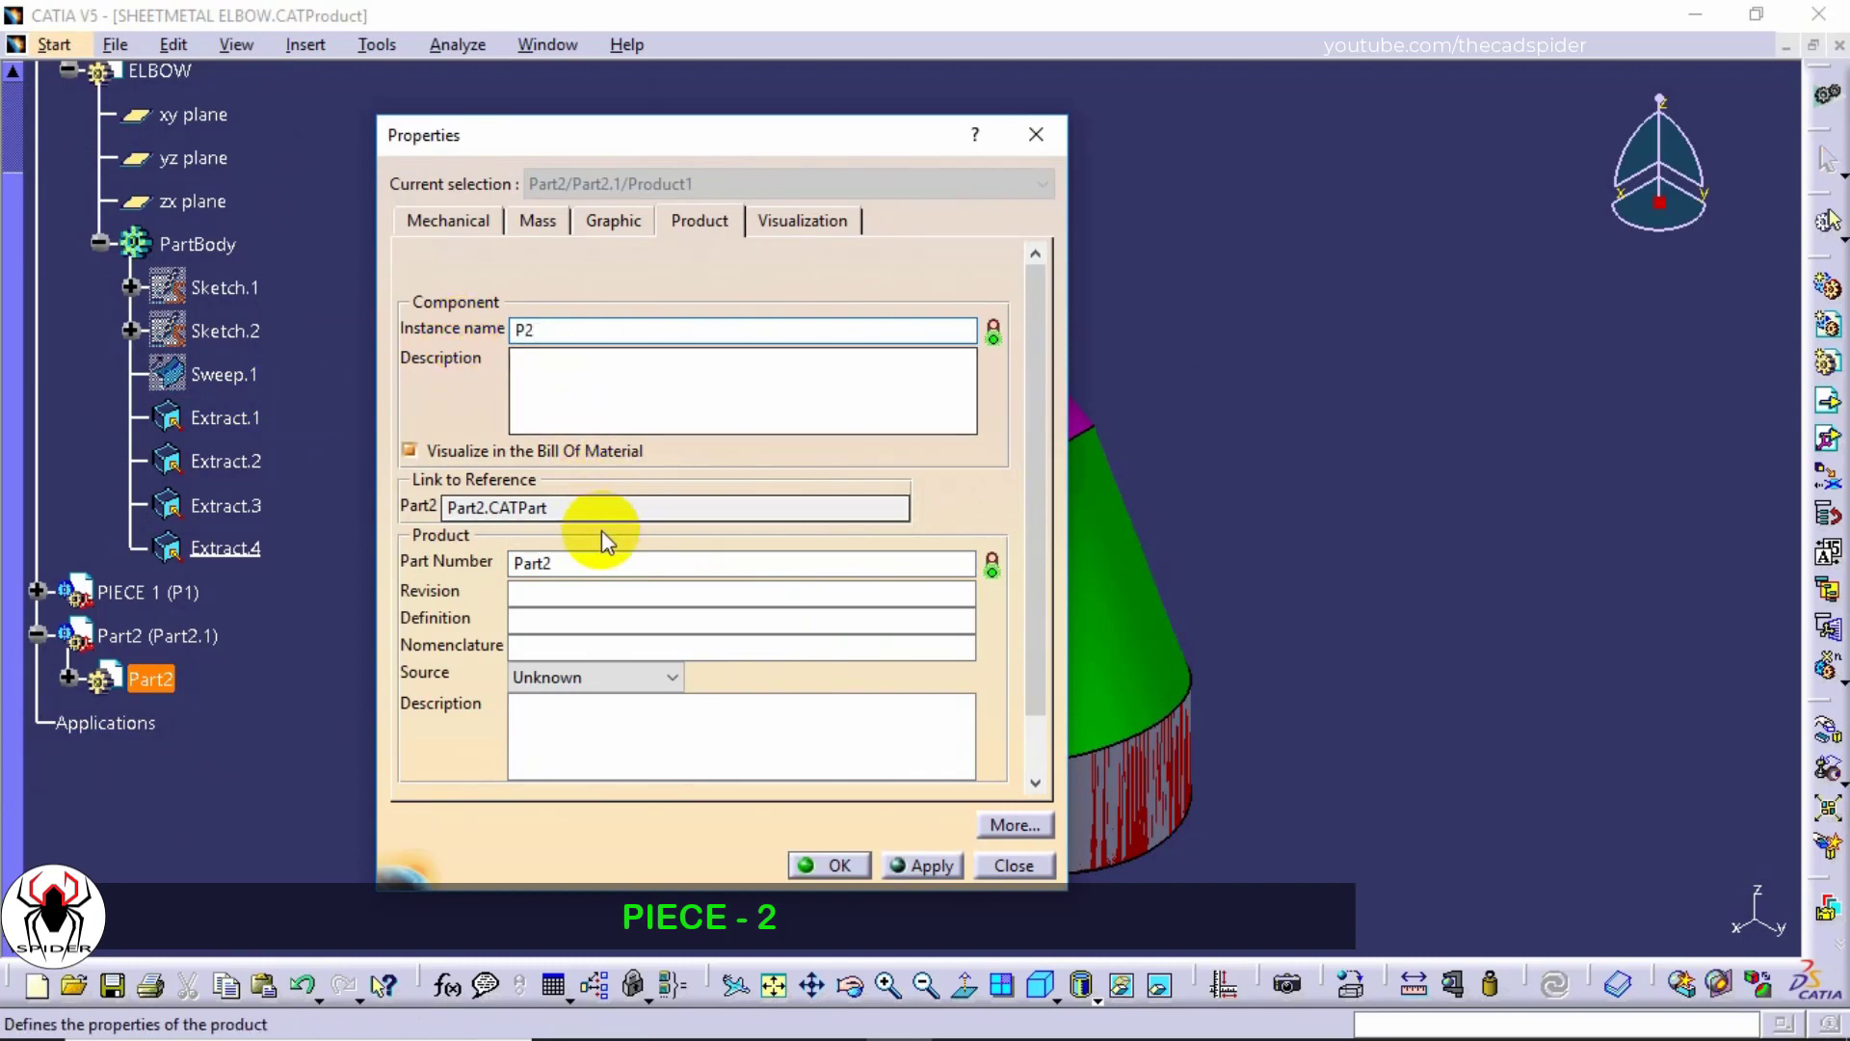
drag(588, 564, 475, 566)
text(PIECE 2)
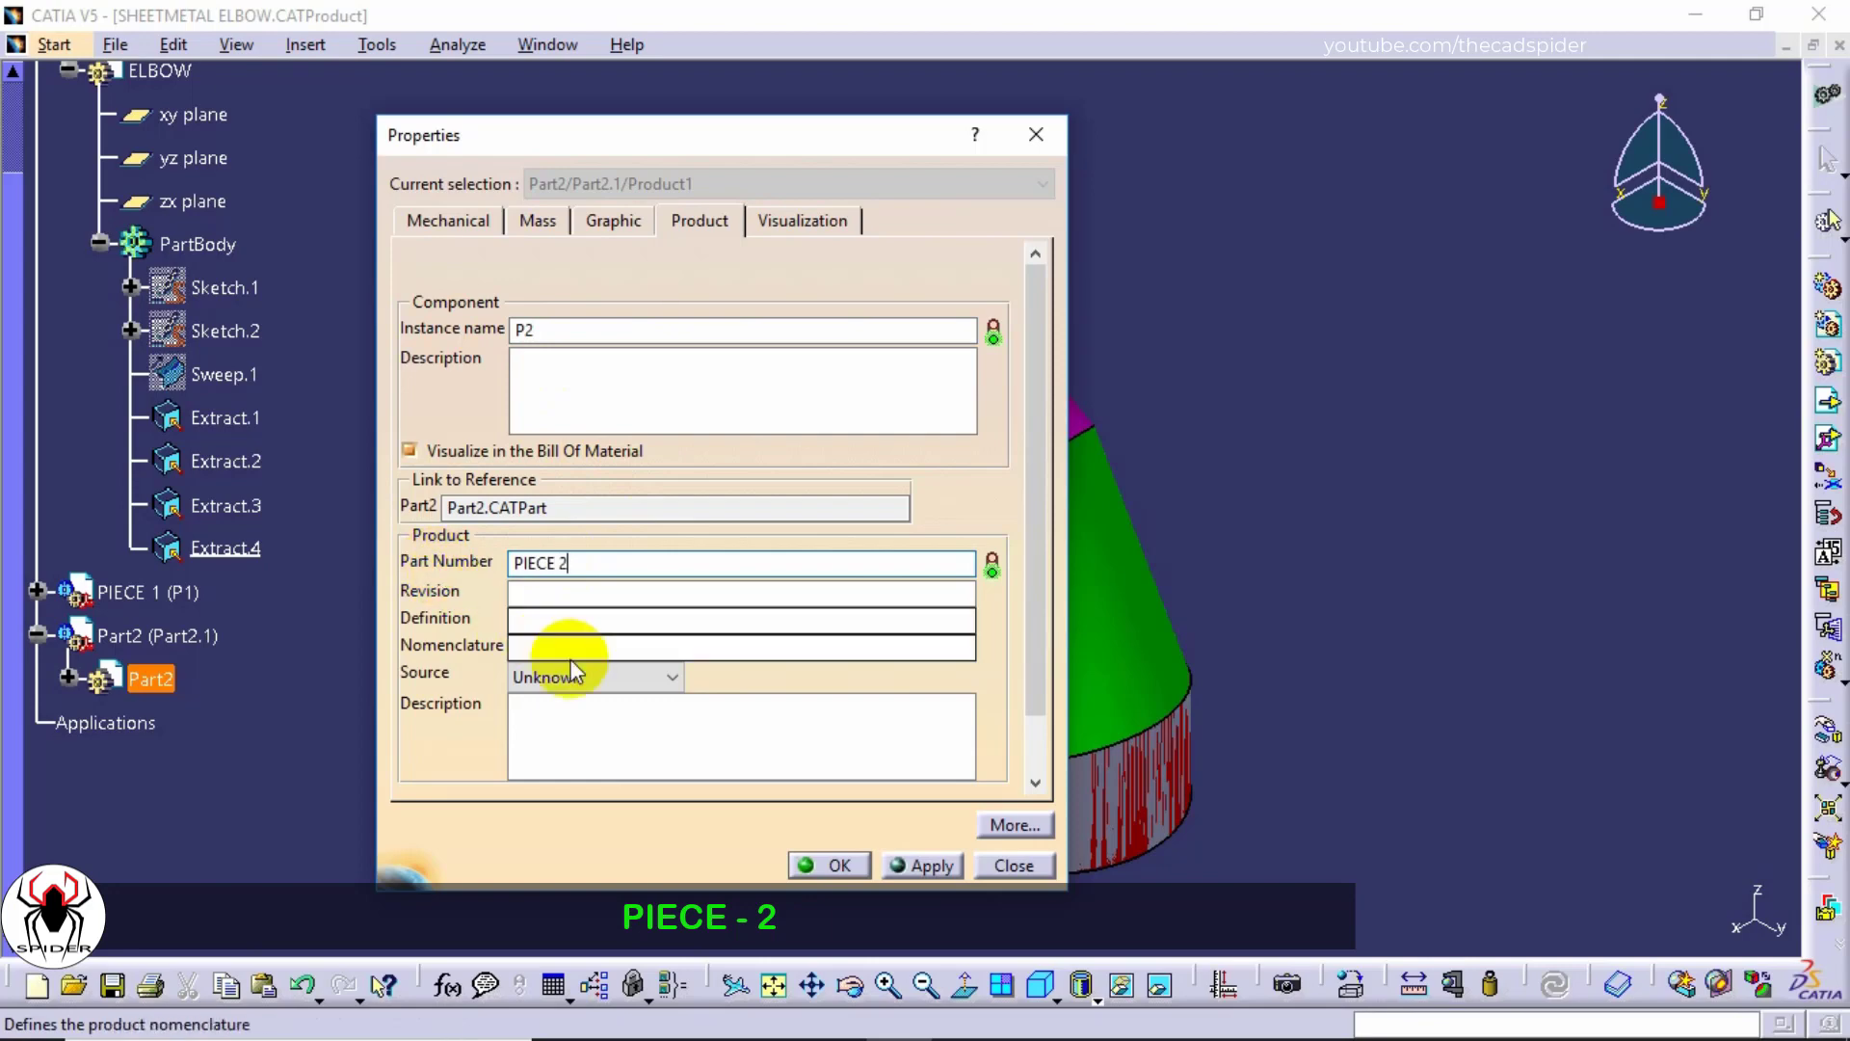
click(827, 864)
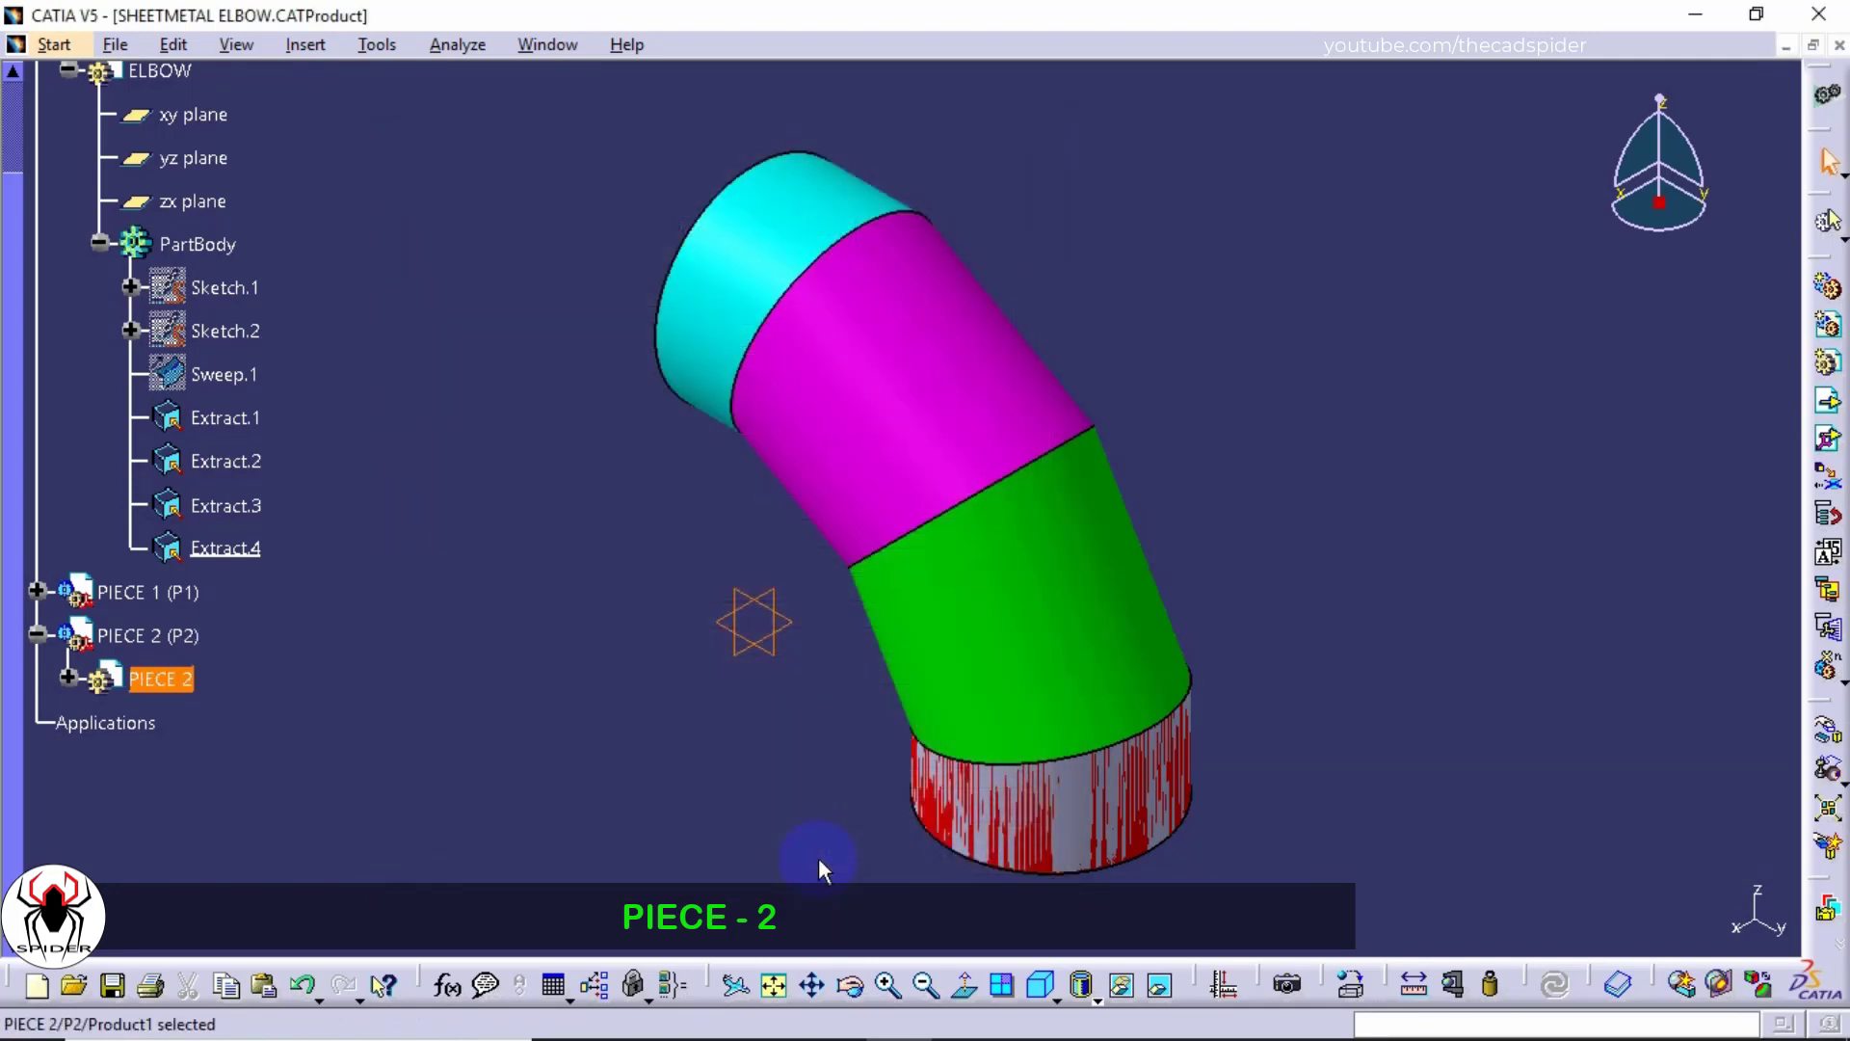
Step: Activate the part PIECE 2 for editing and expand its tree node
right_click(168, 682)
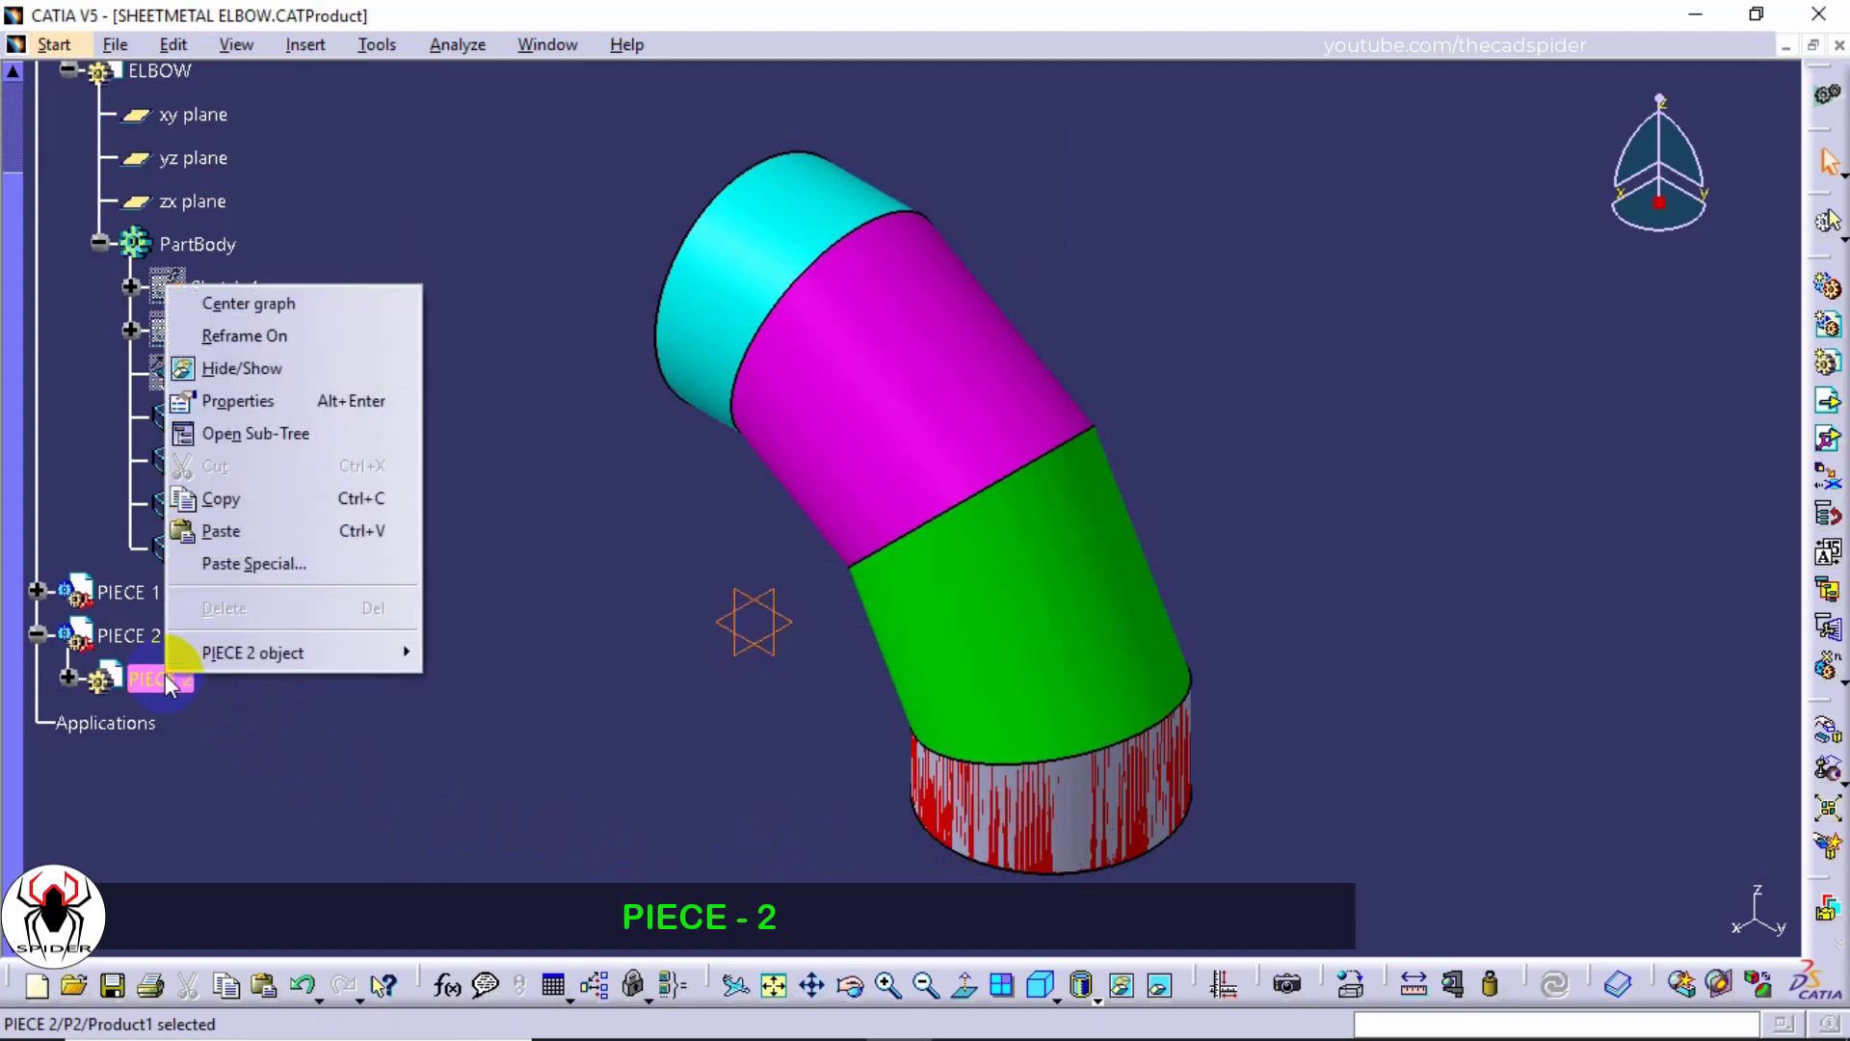
mouse_move(299, 661)
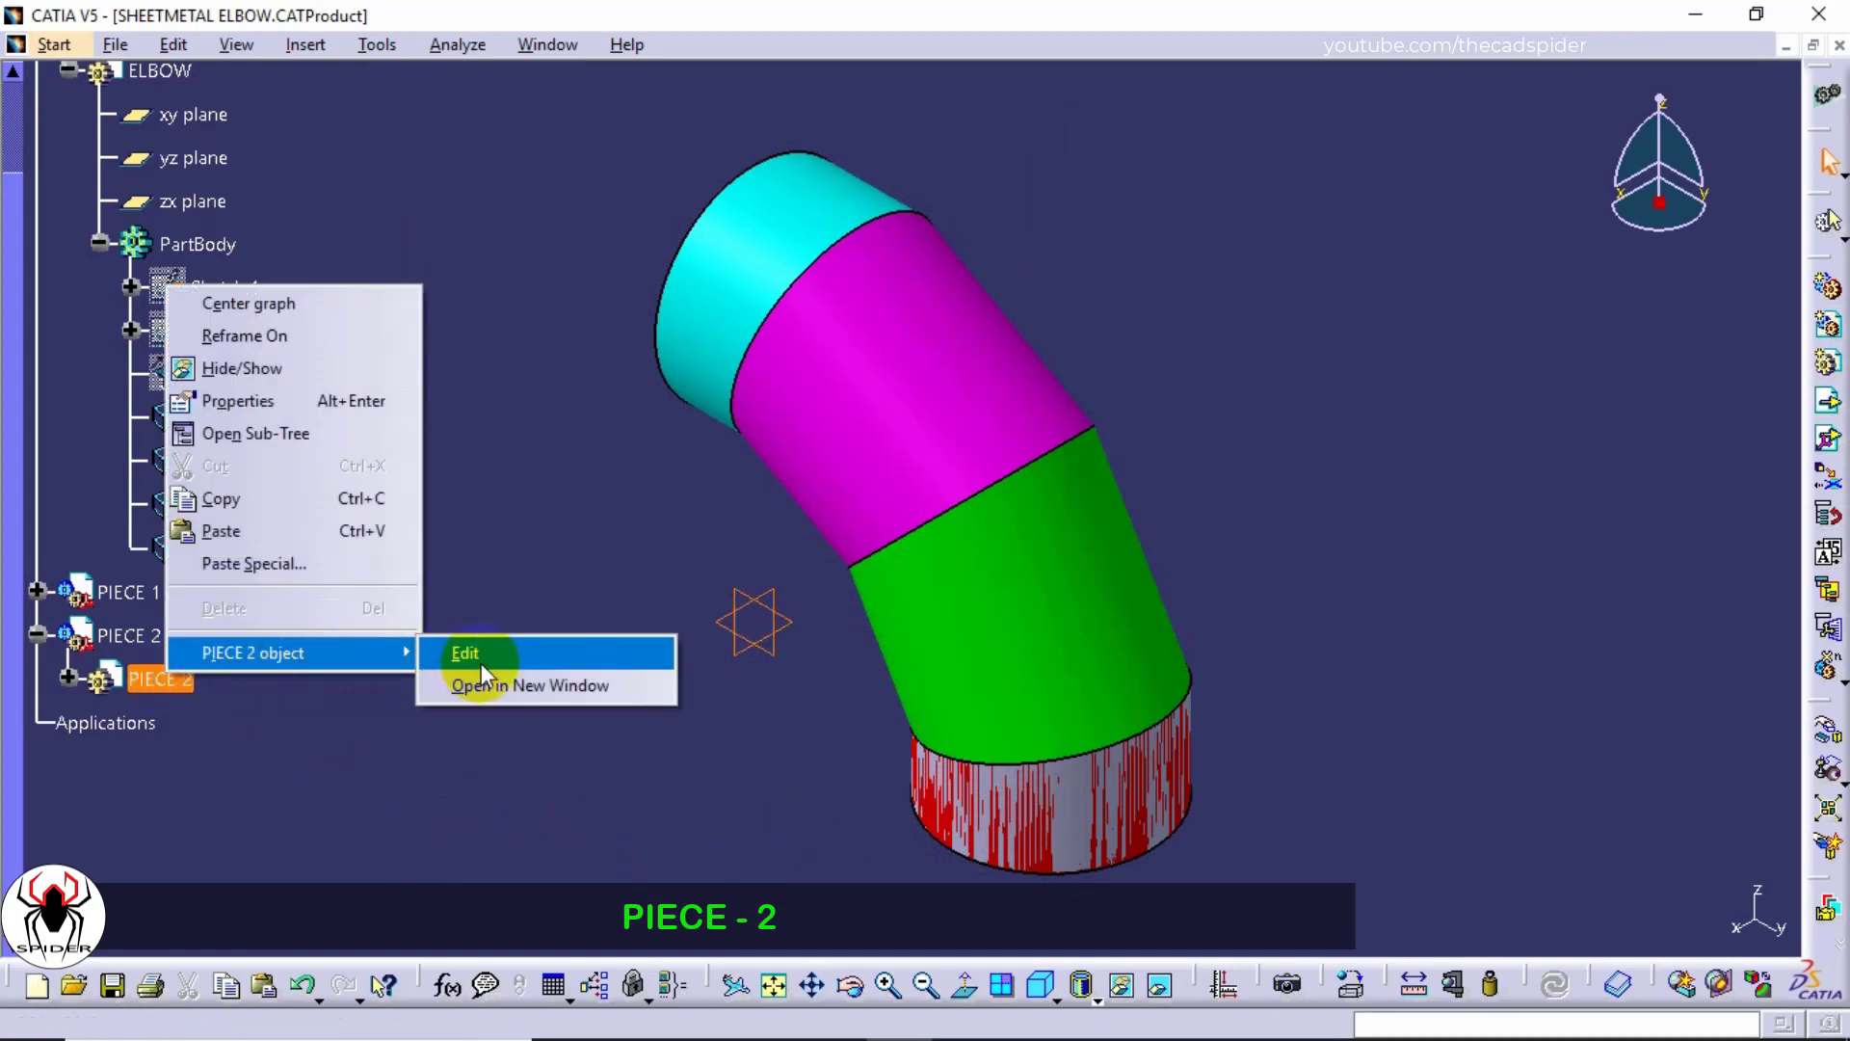
click(481, 656)
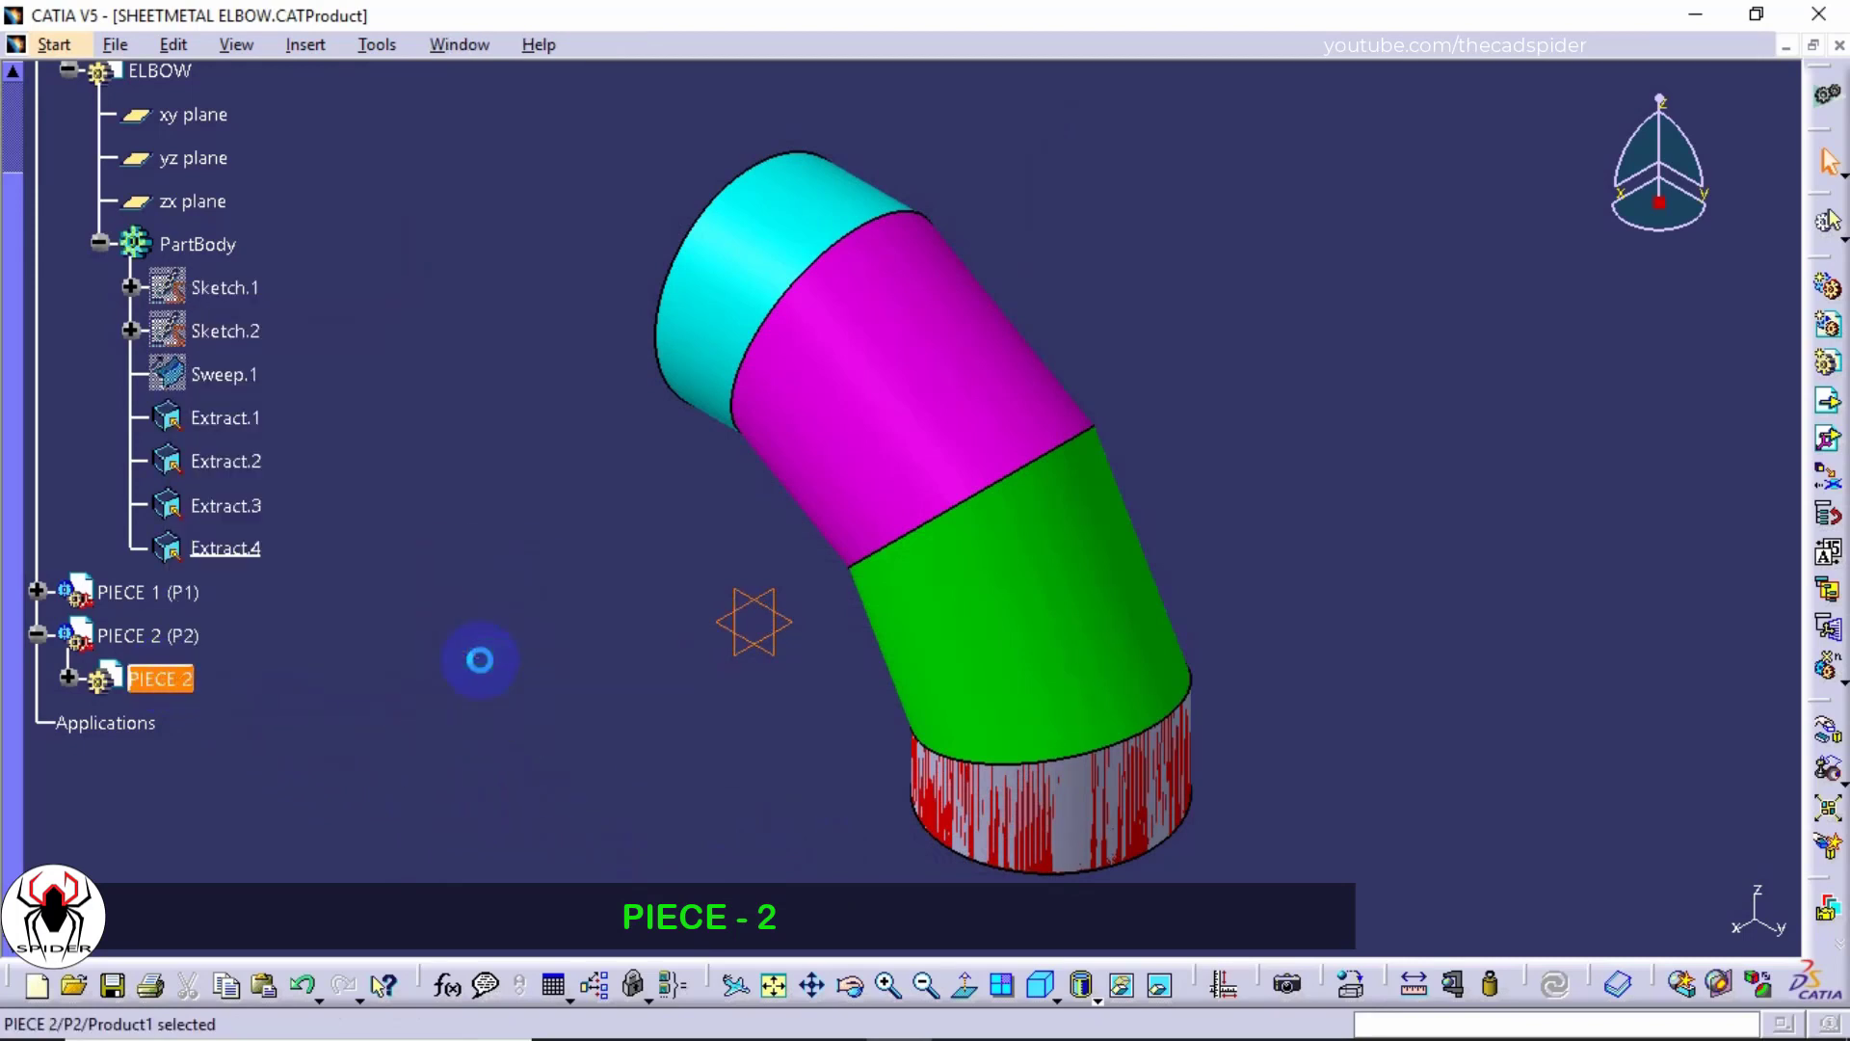
click(67, 678)
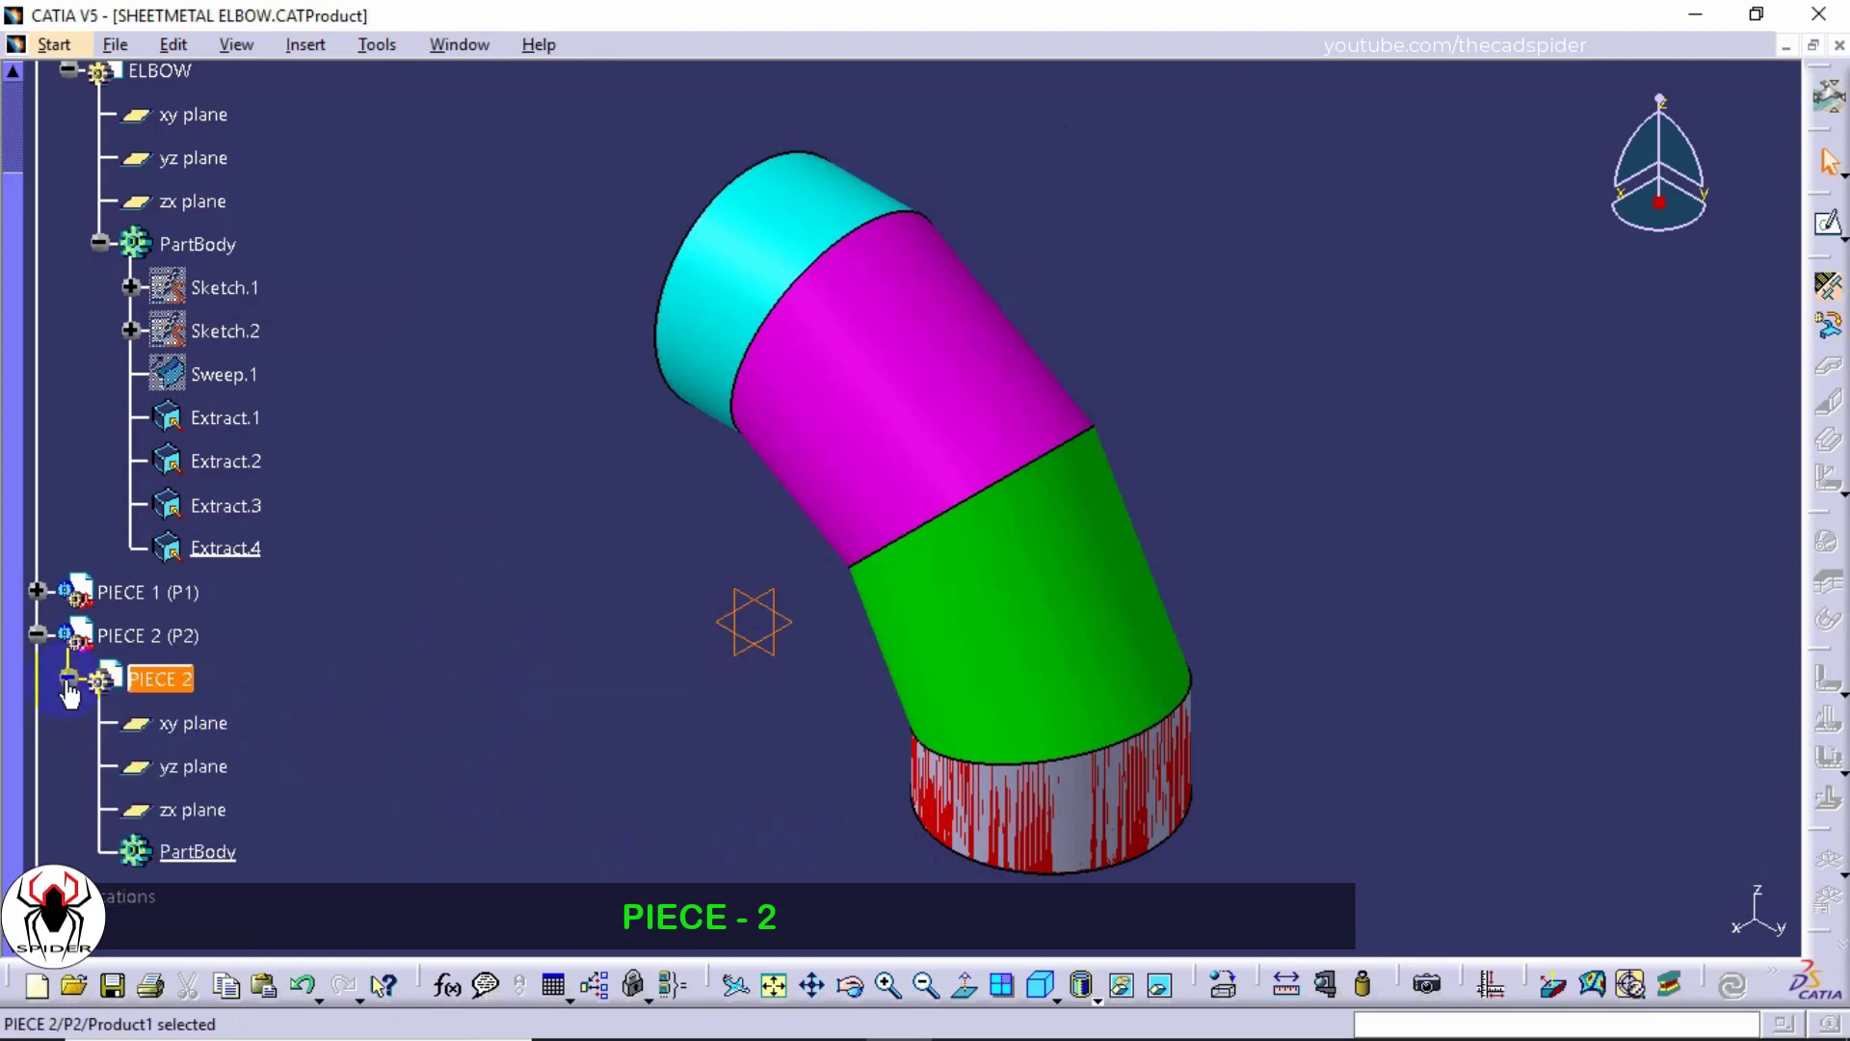
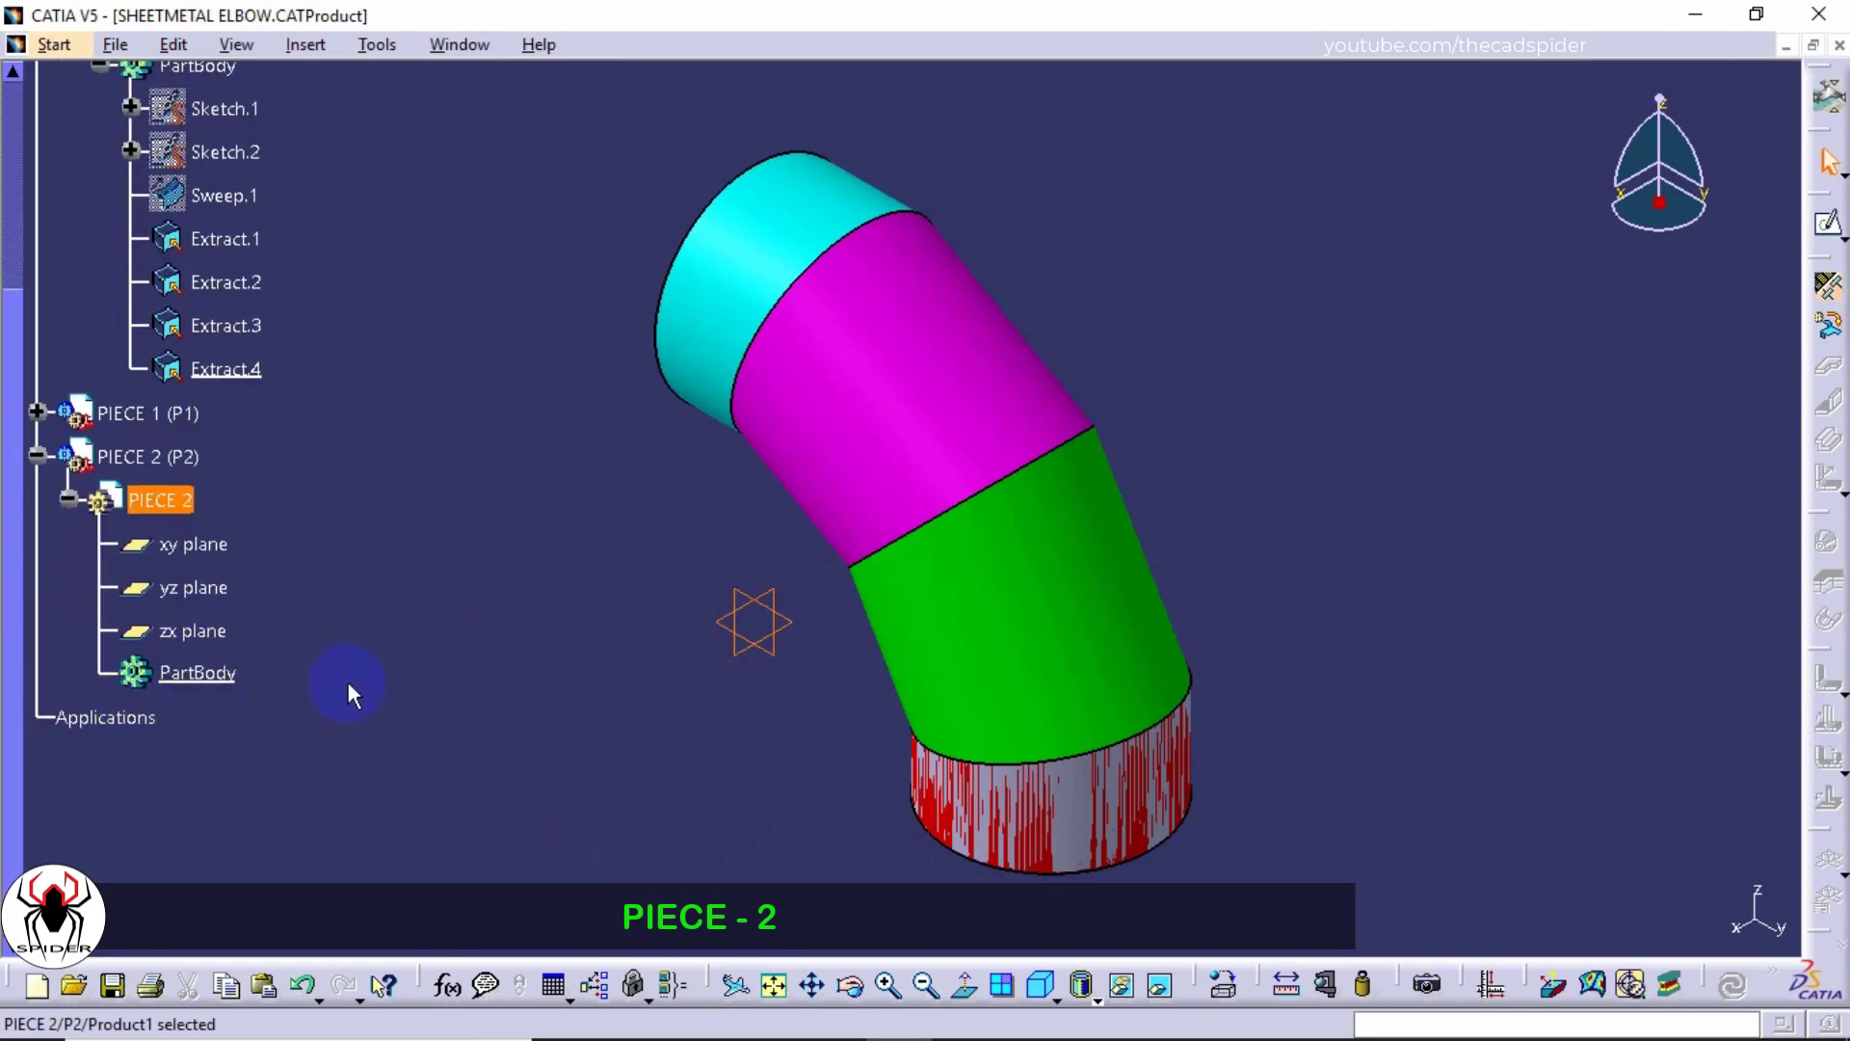
Step: Give PIECE 2 sheet metal parameters of 1 mm thickness and create a Free-type Free Form Surface from the green segment with its side inverted
click(1826, 287)
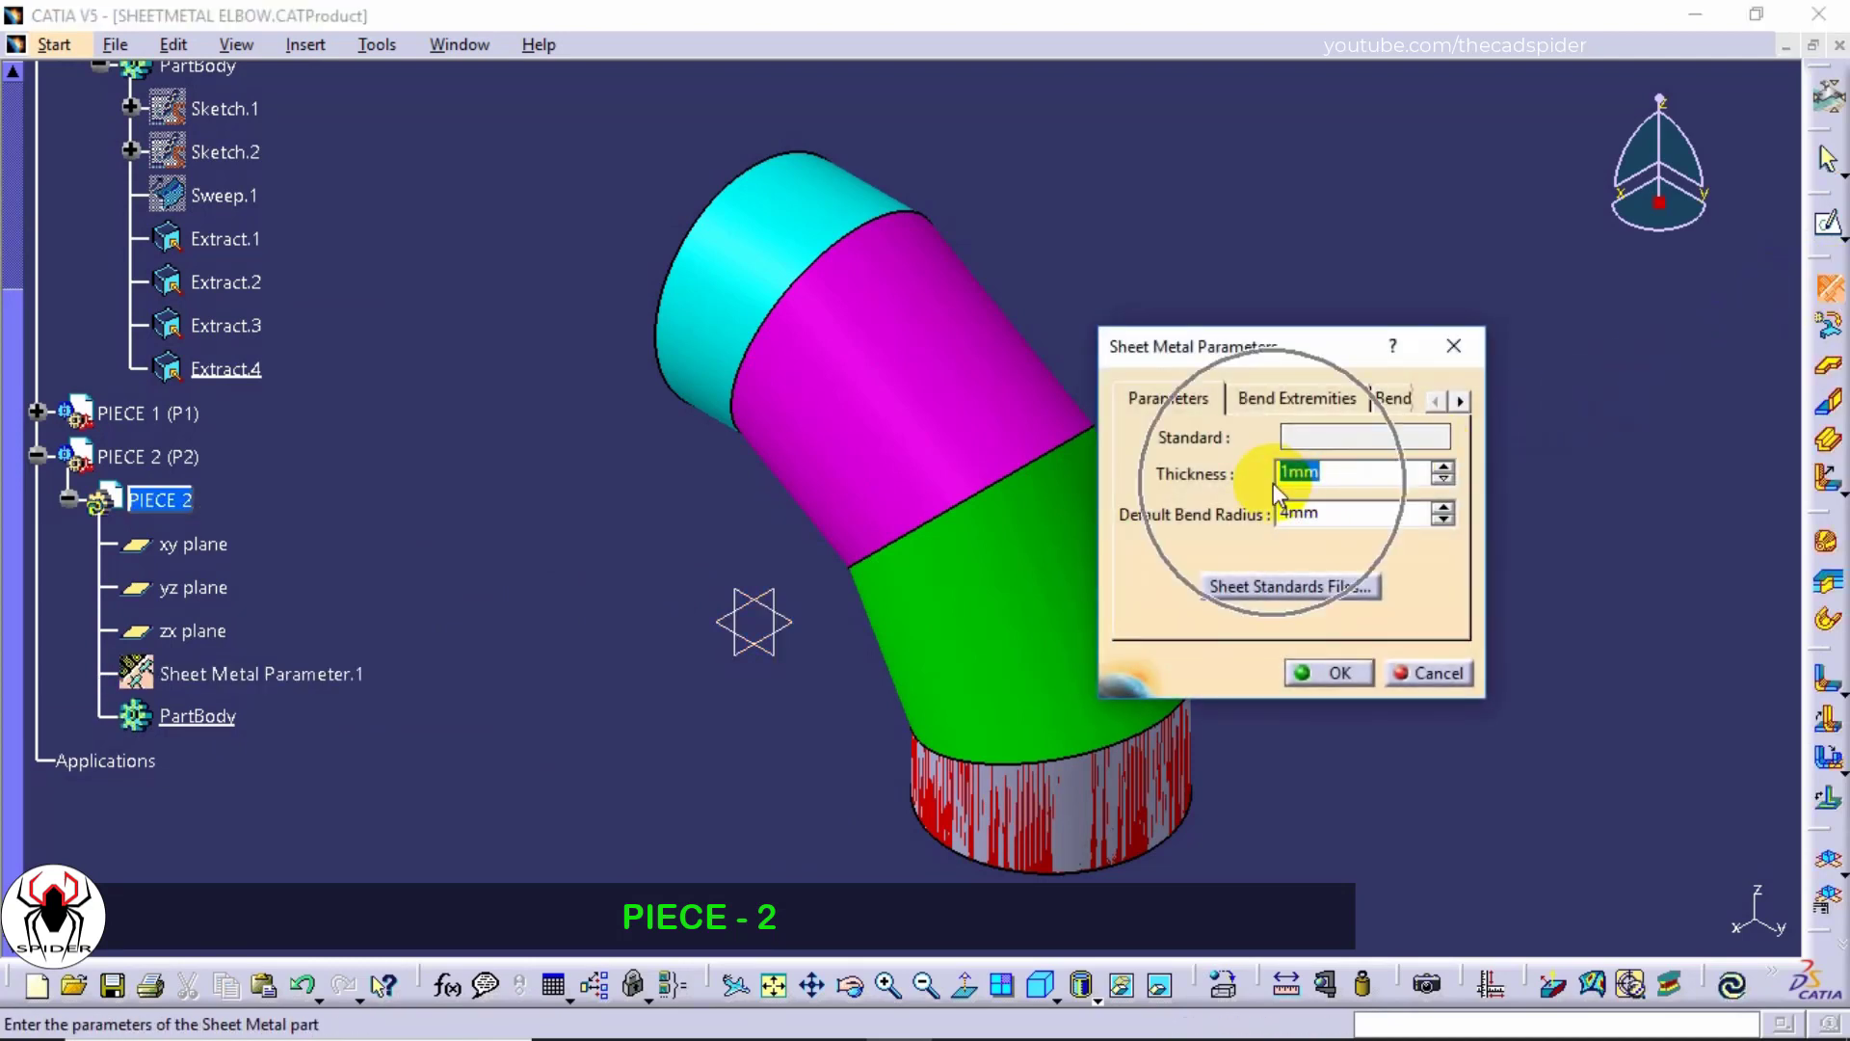
click(1307, 671)
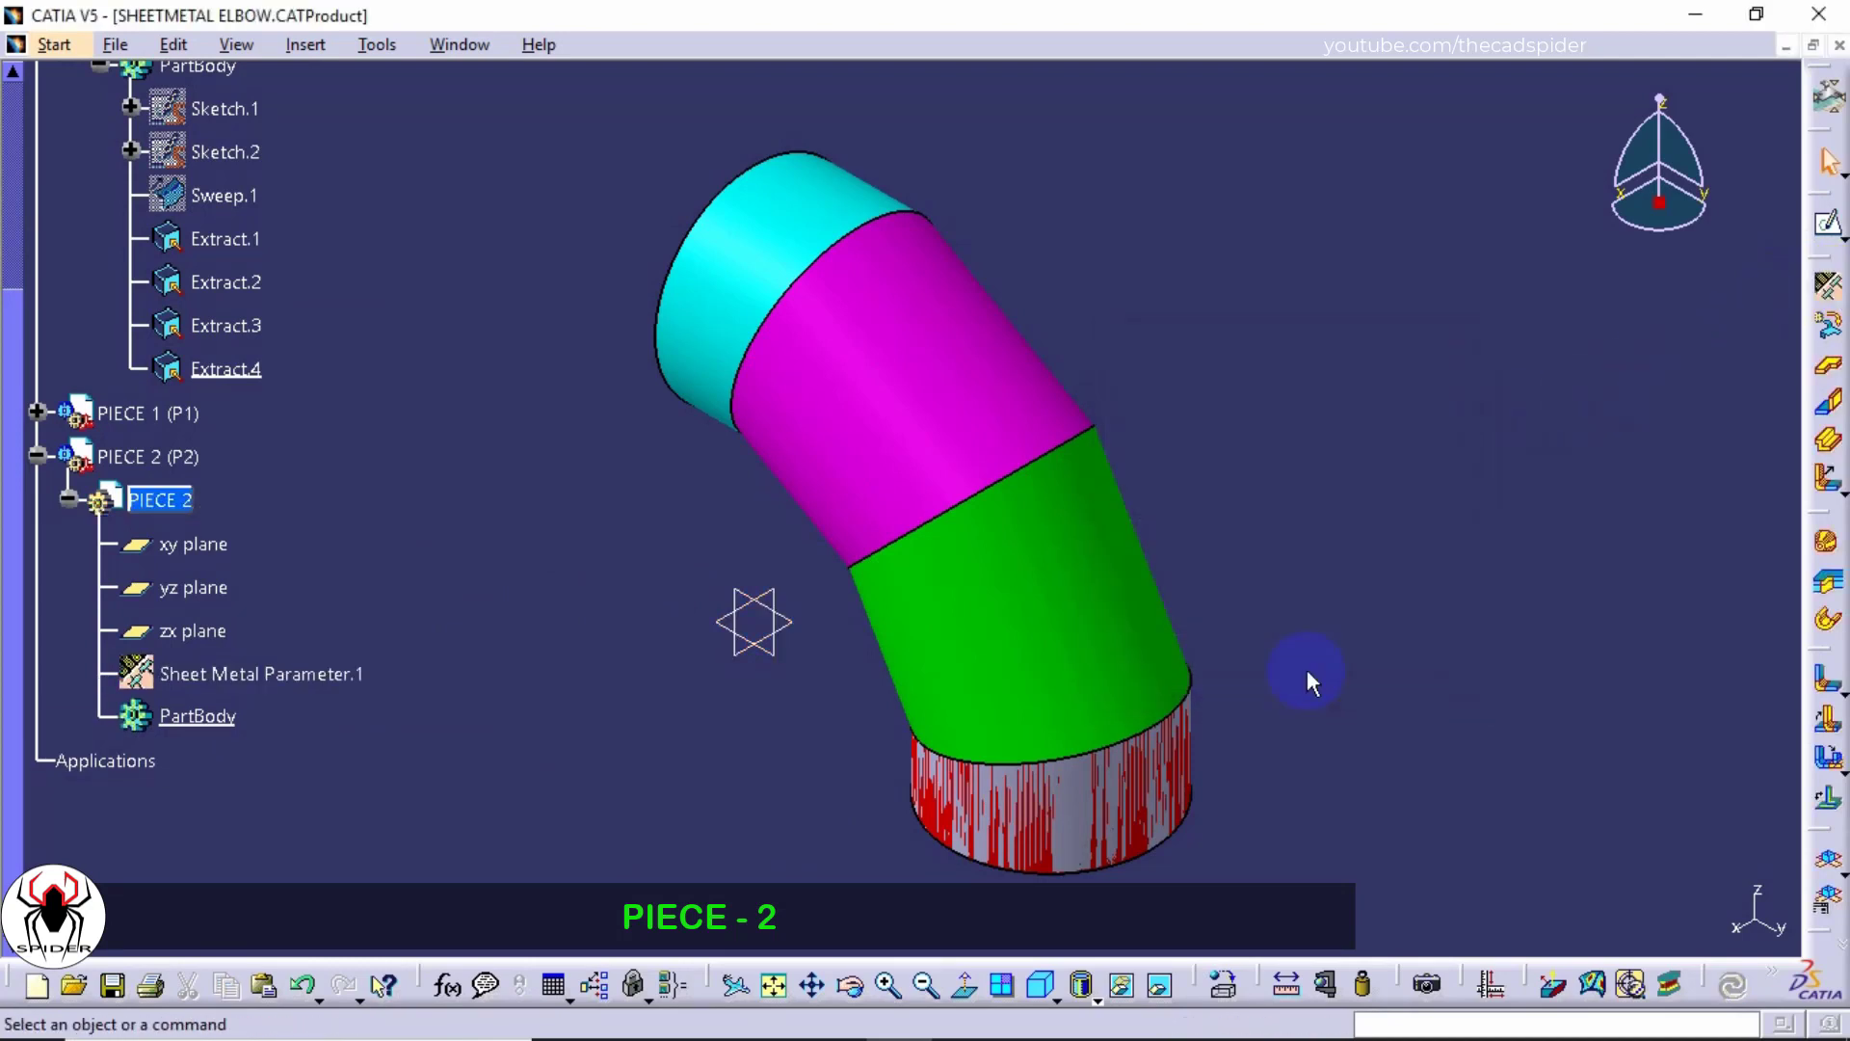
click(1826, 582)
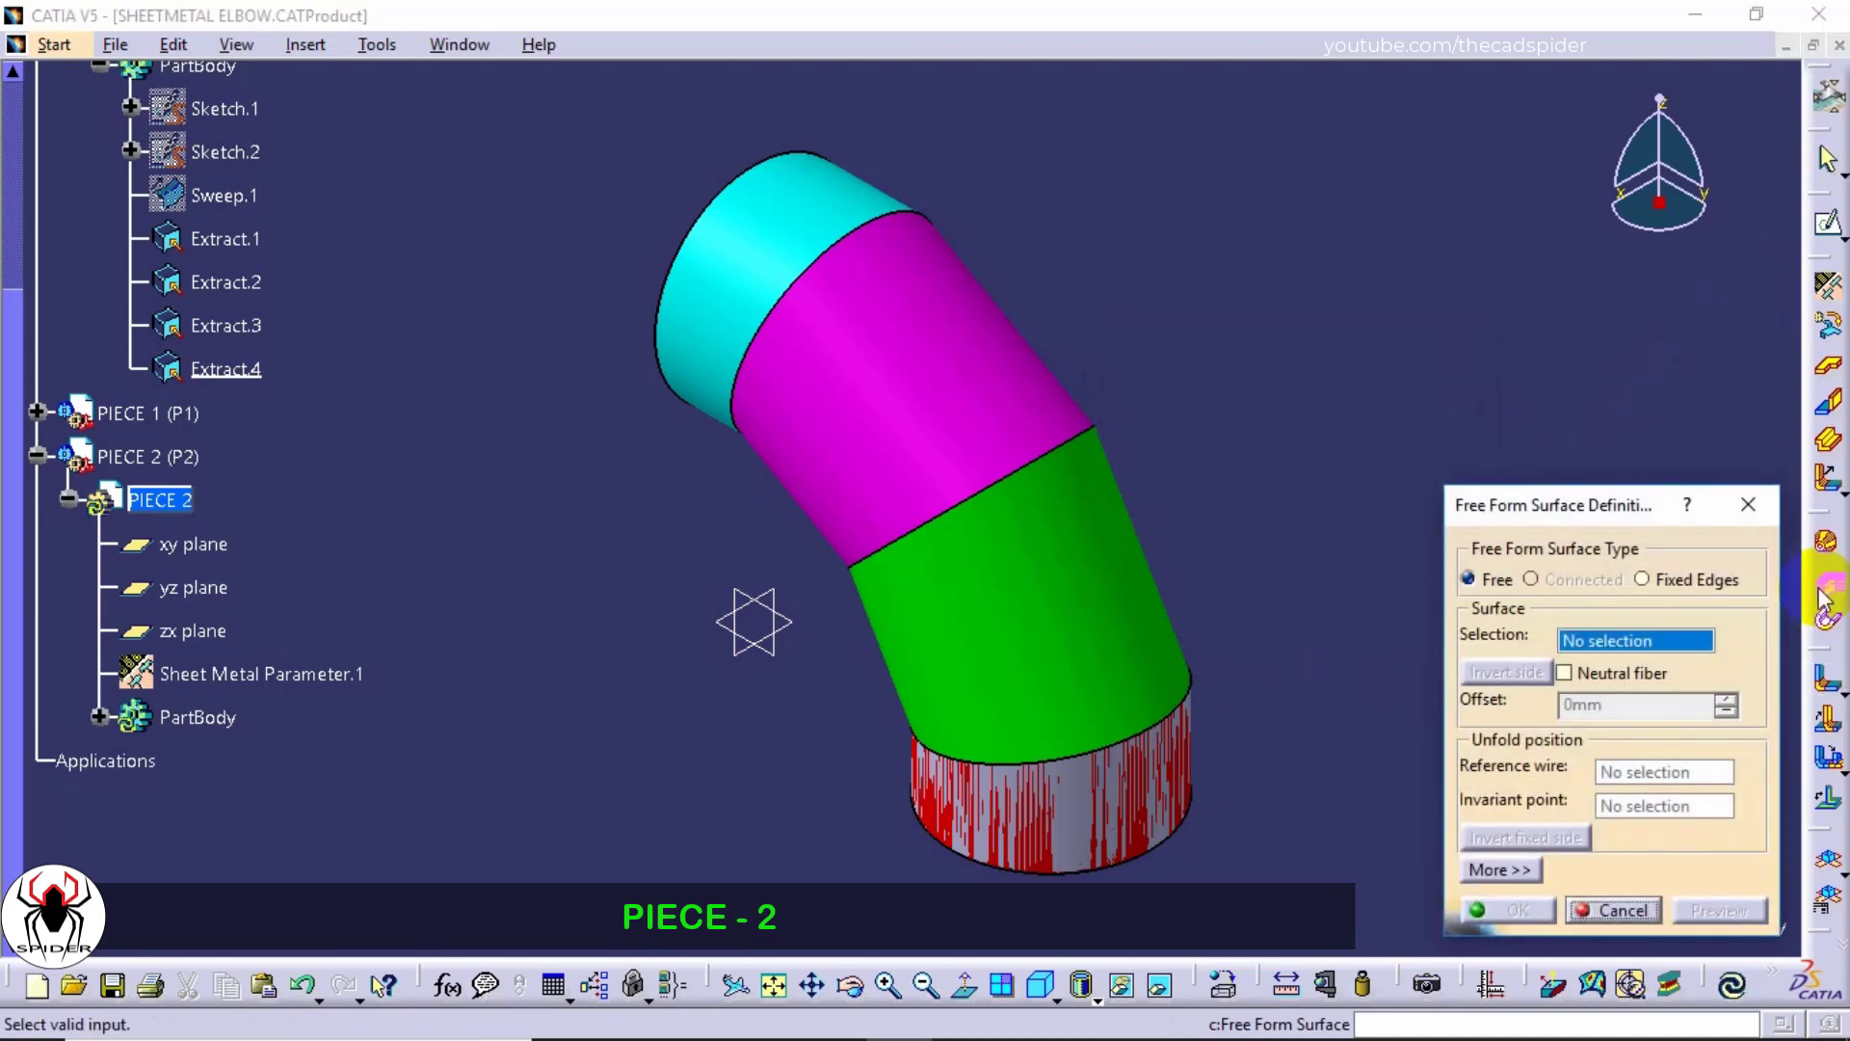
click(1482, 580)
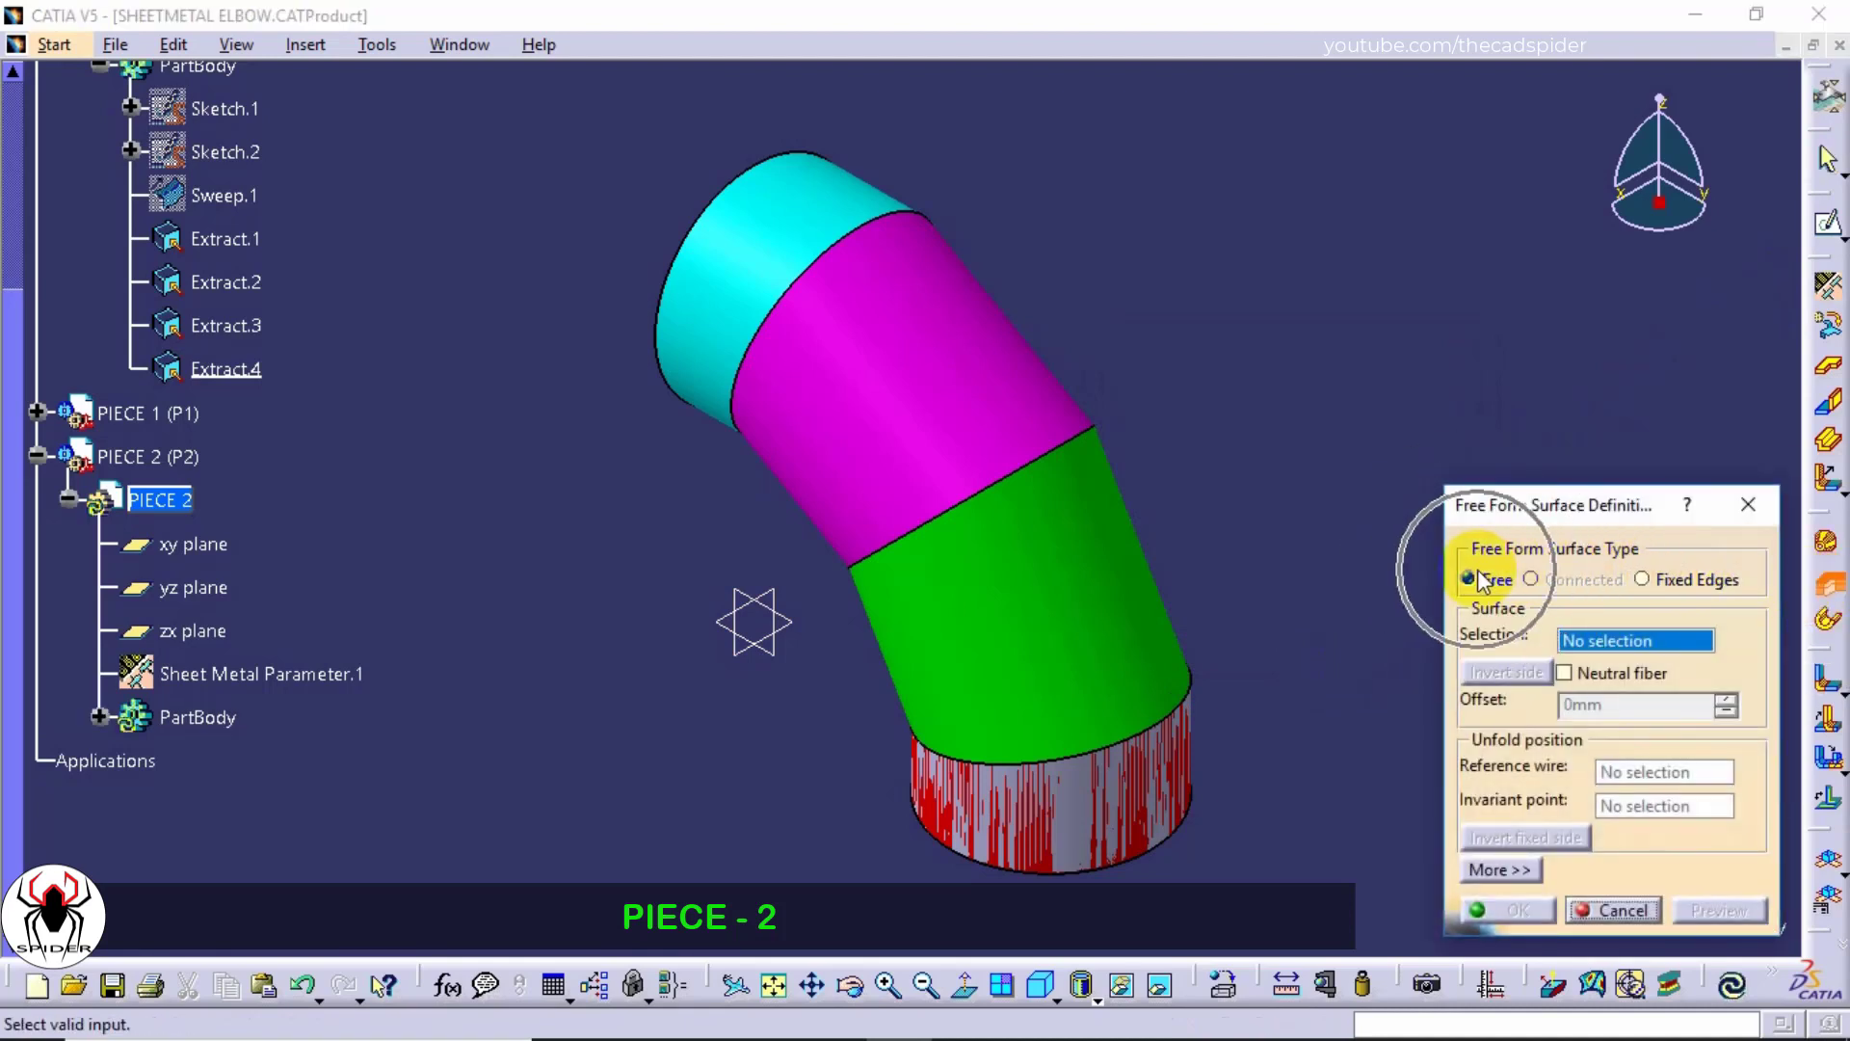
click(1075, 614)
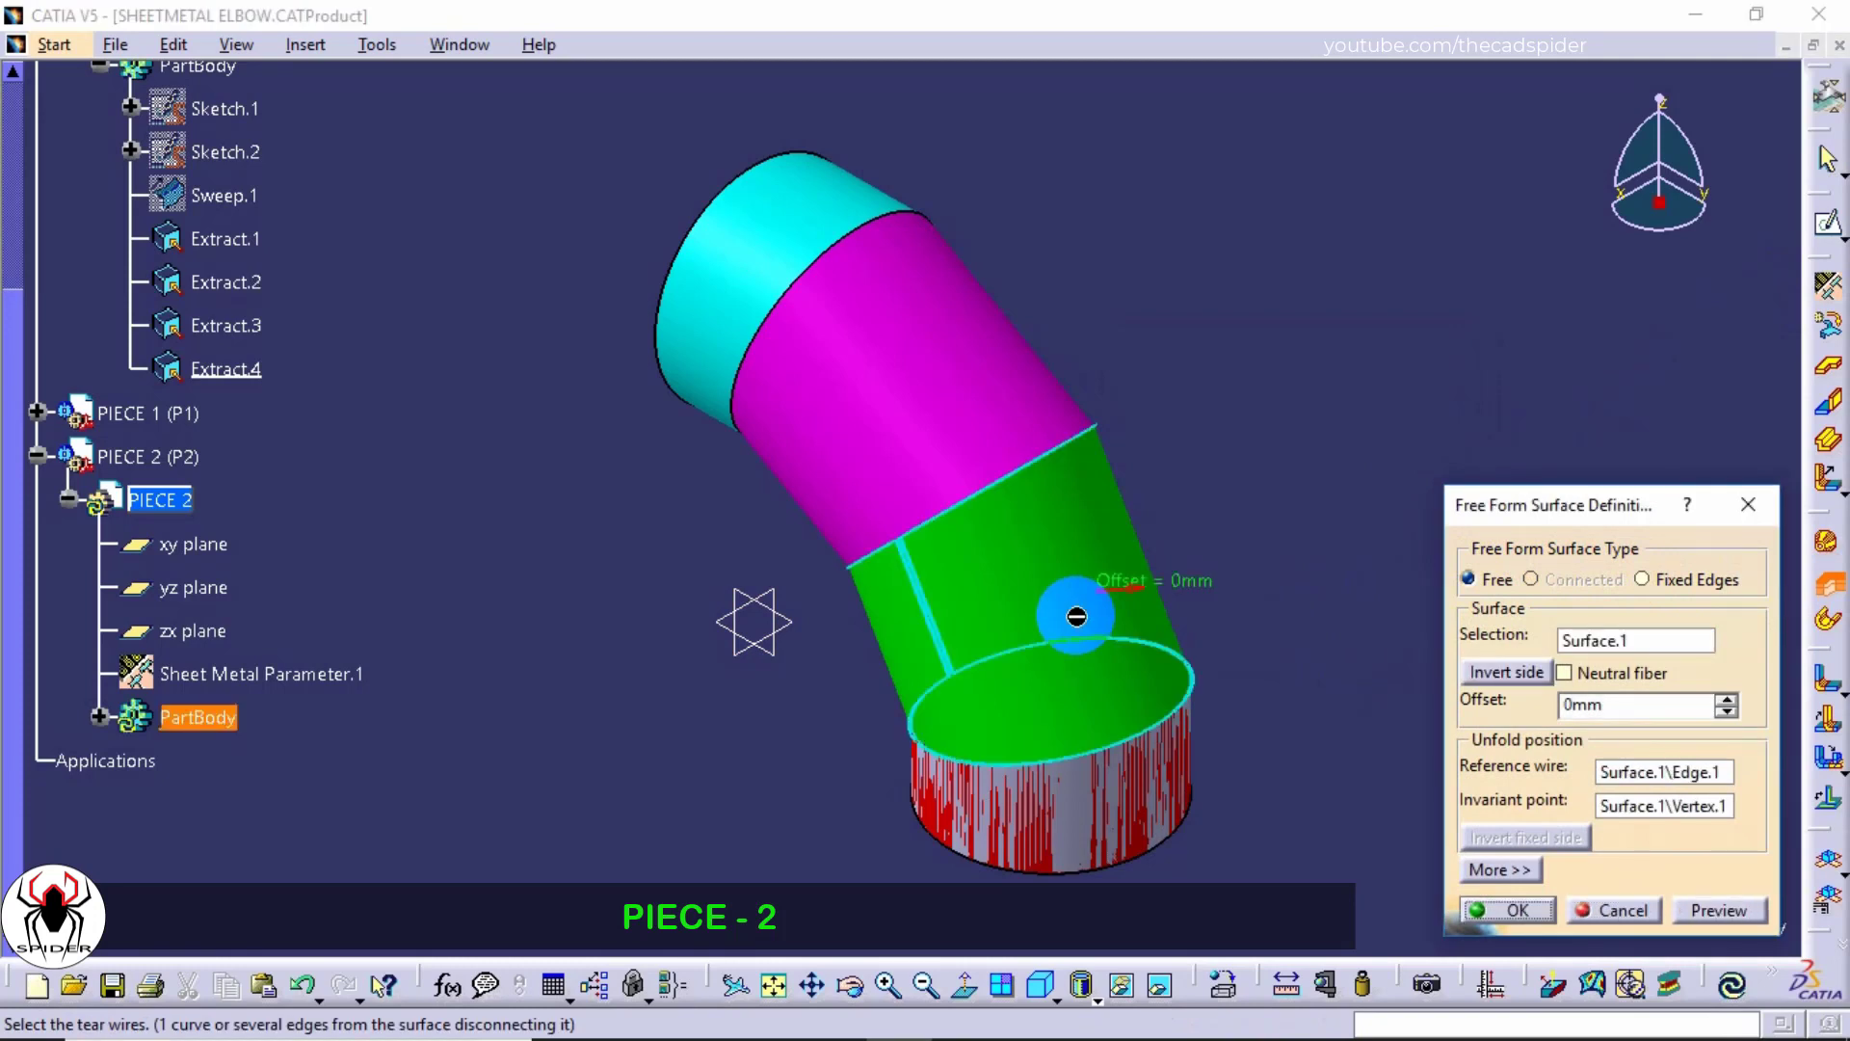
click(1139, 591)
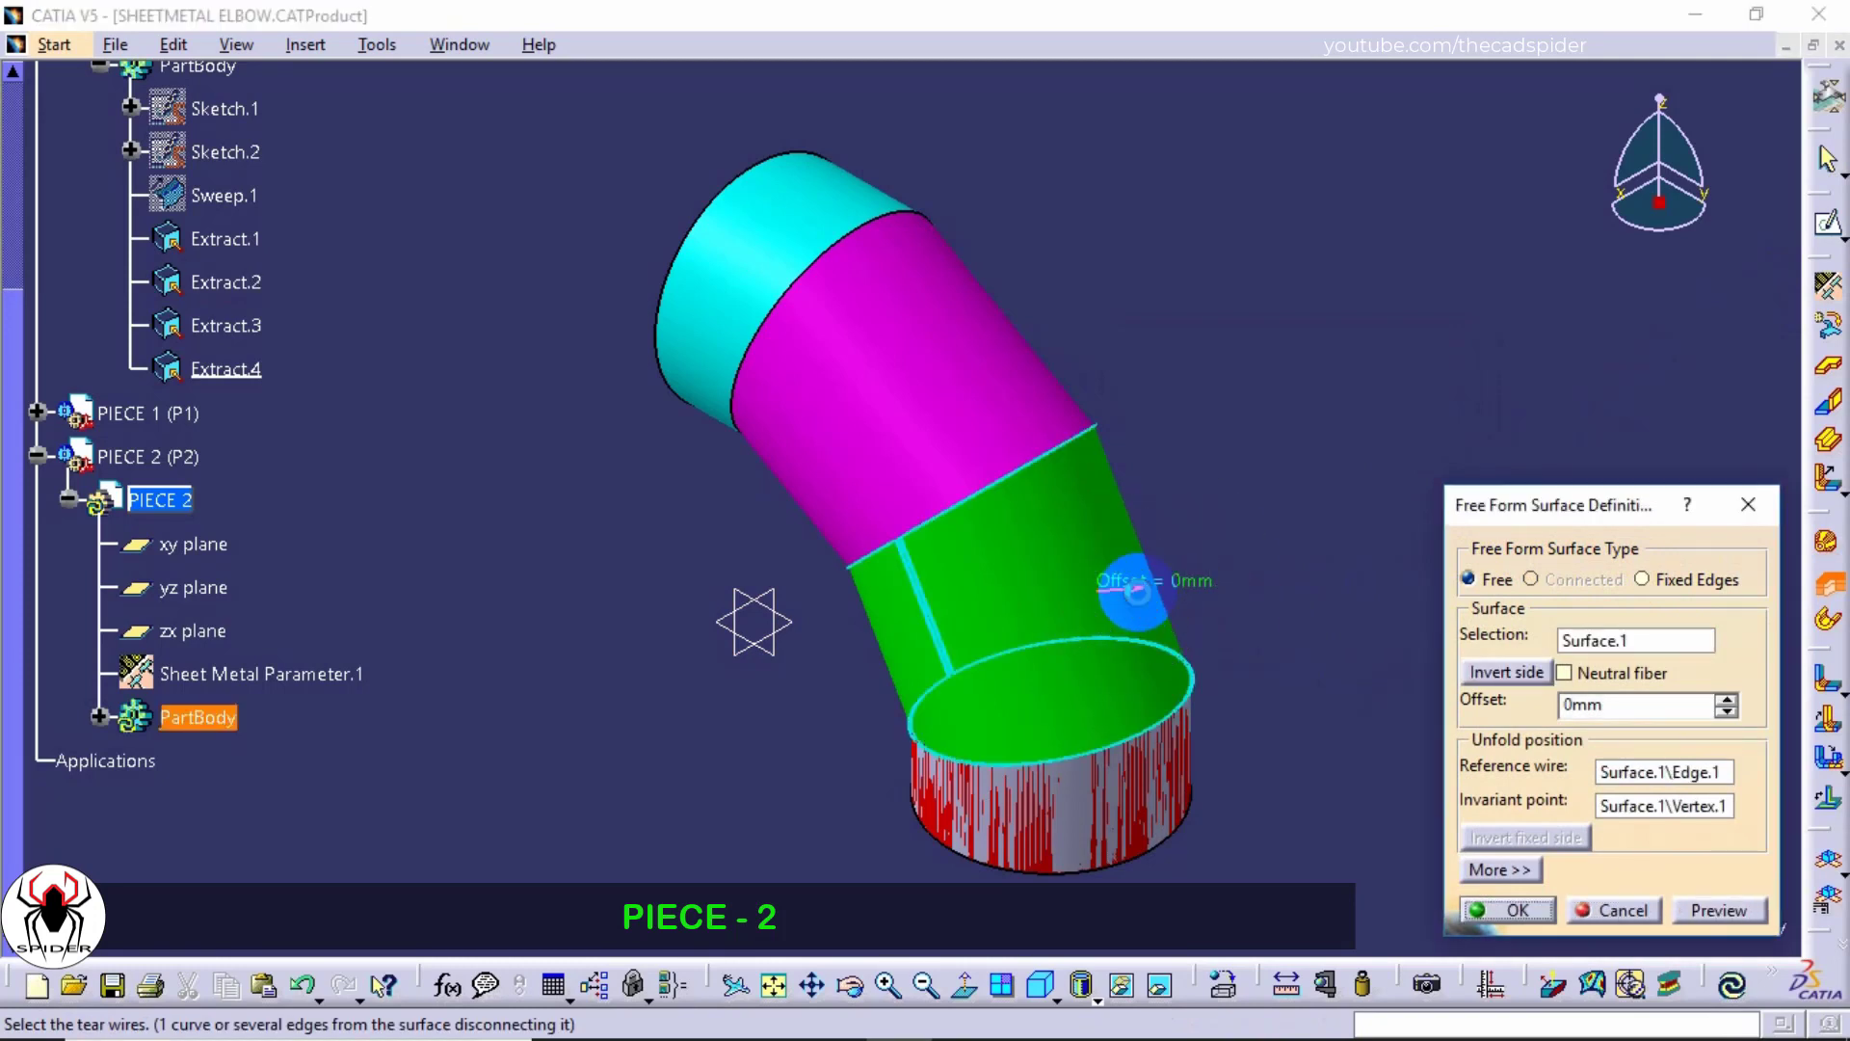
click(1484, 916)
click(1483, 911)
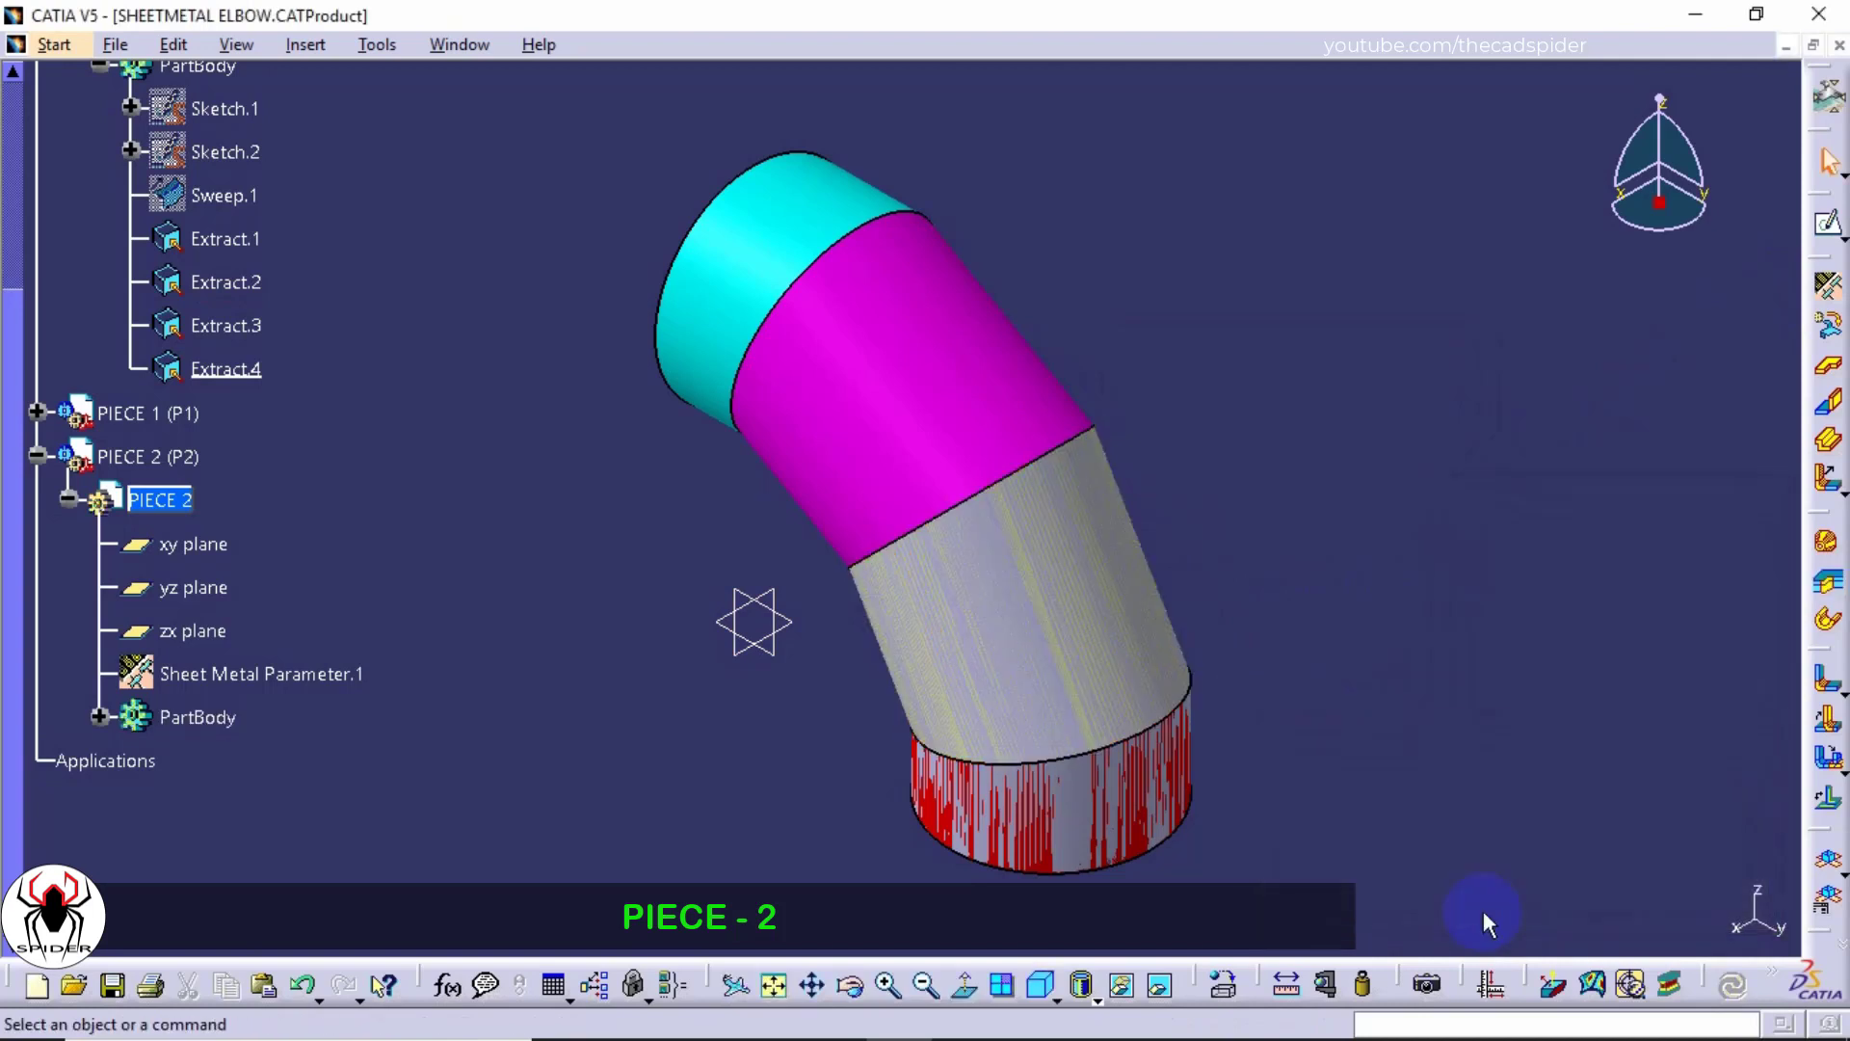
Step: Expand the PartBody of PIECE 2 and hide its Surface.1
click(100, 717)
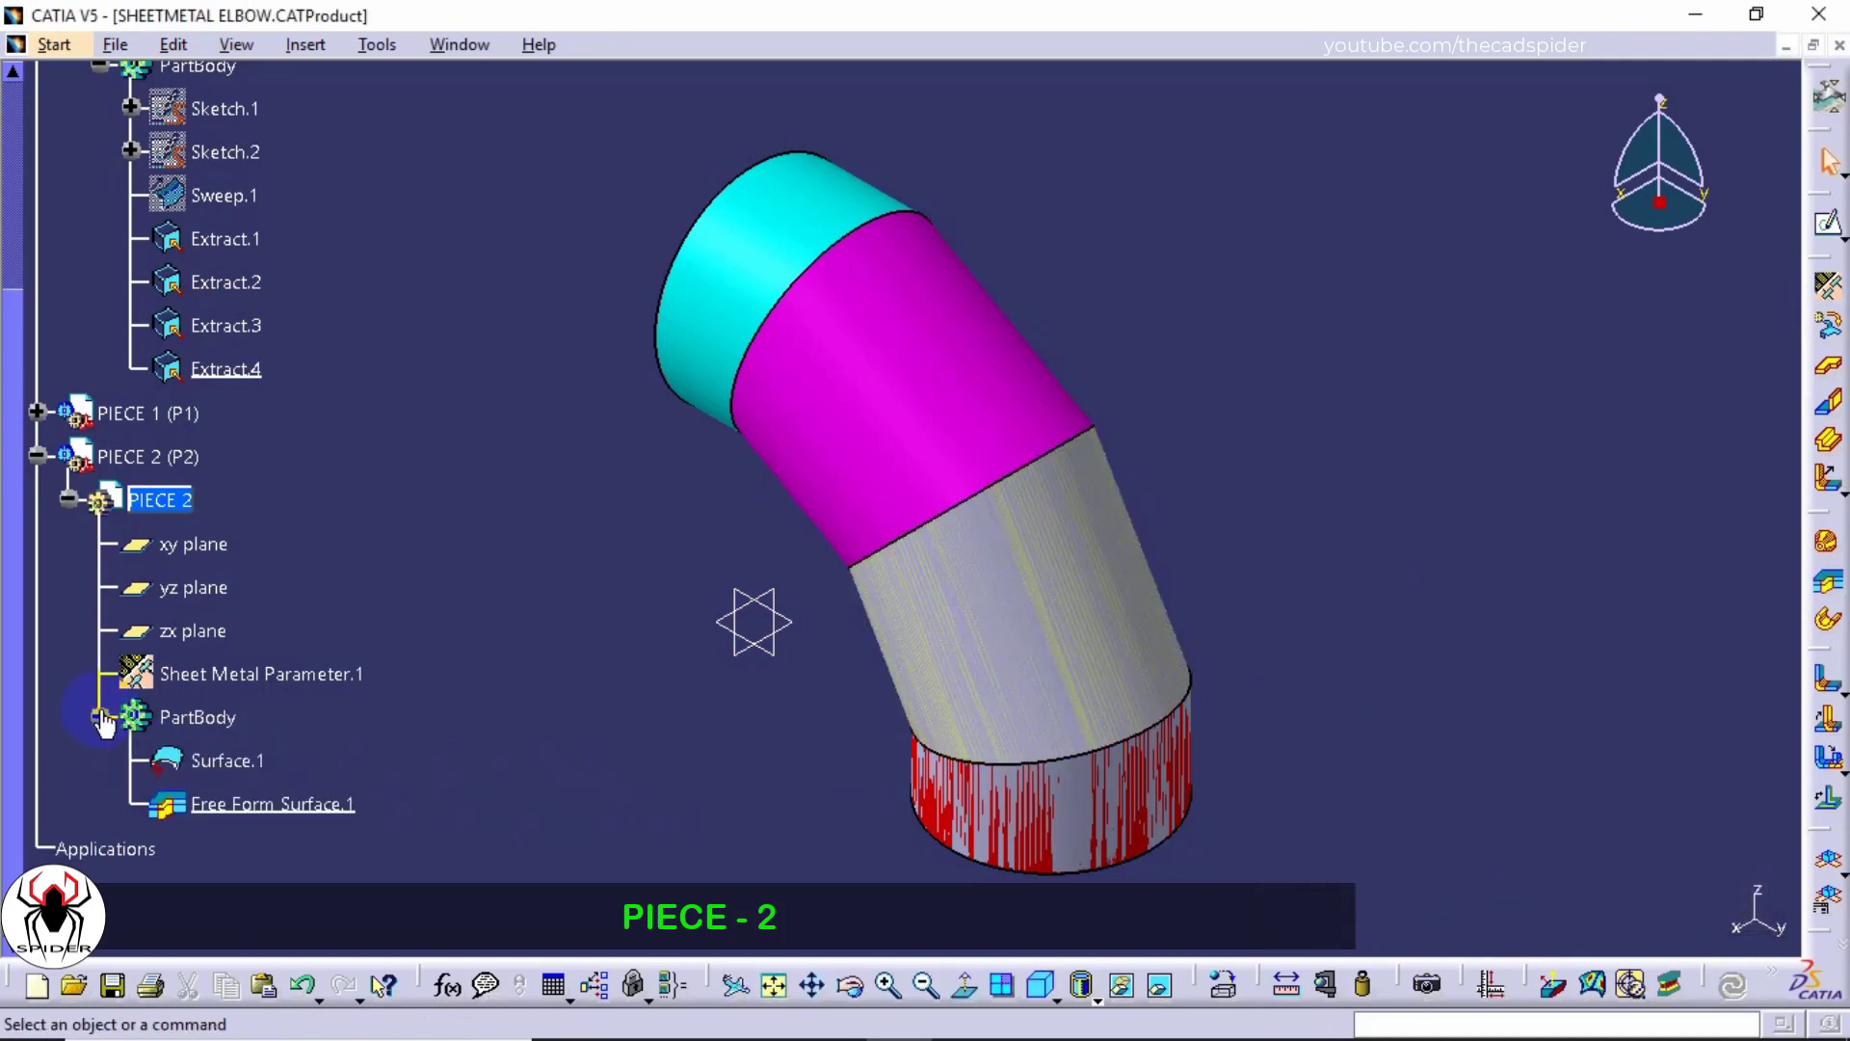
right_click(205, 757)
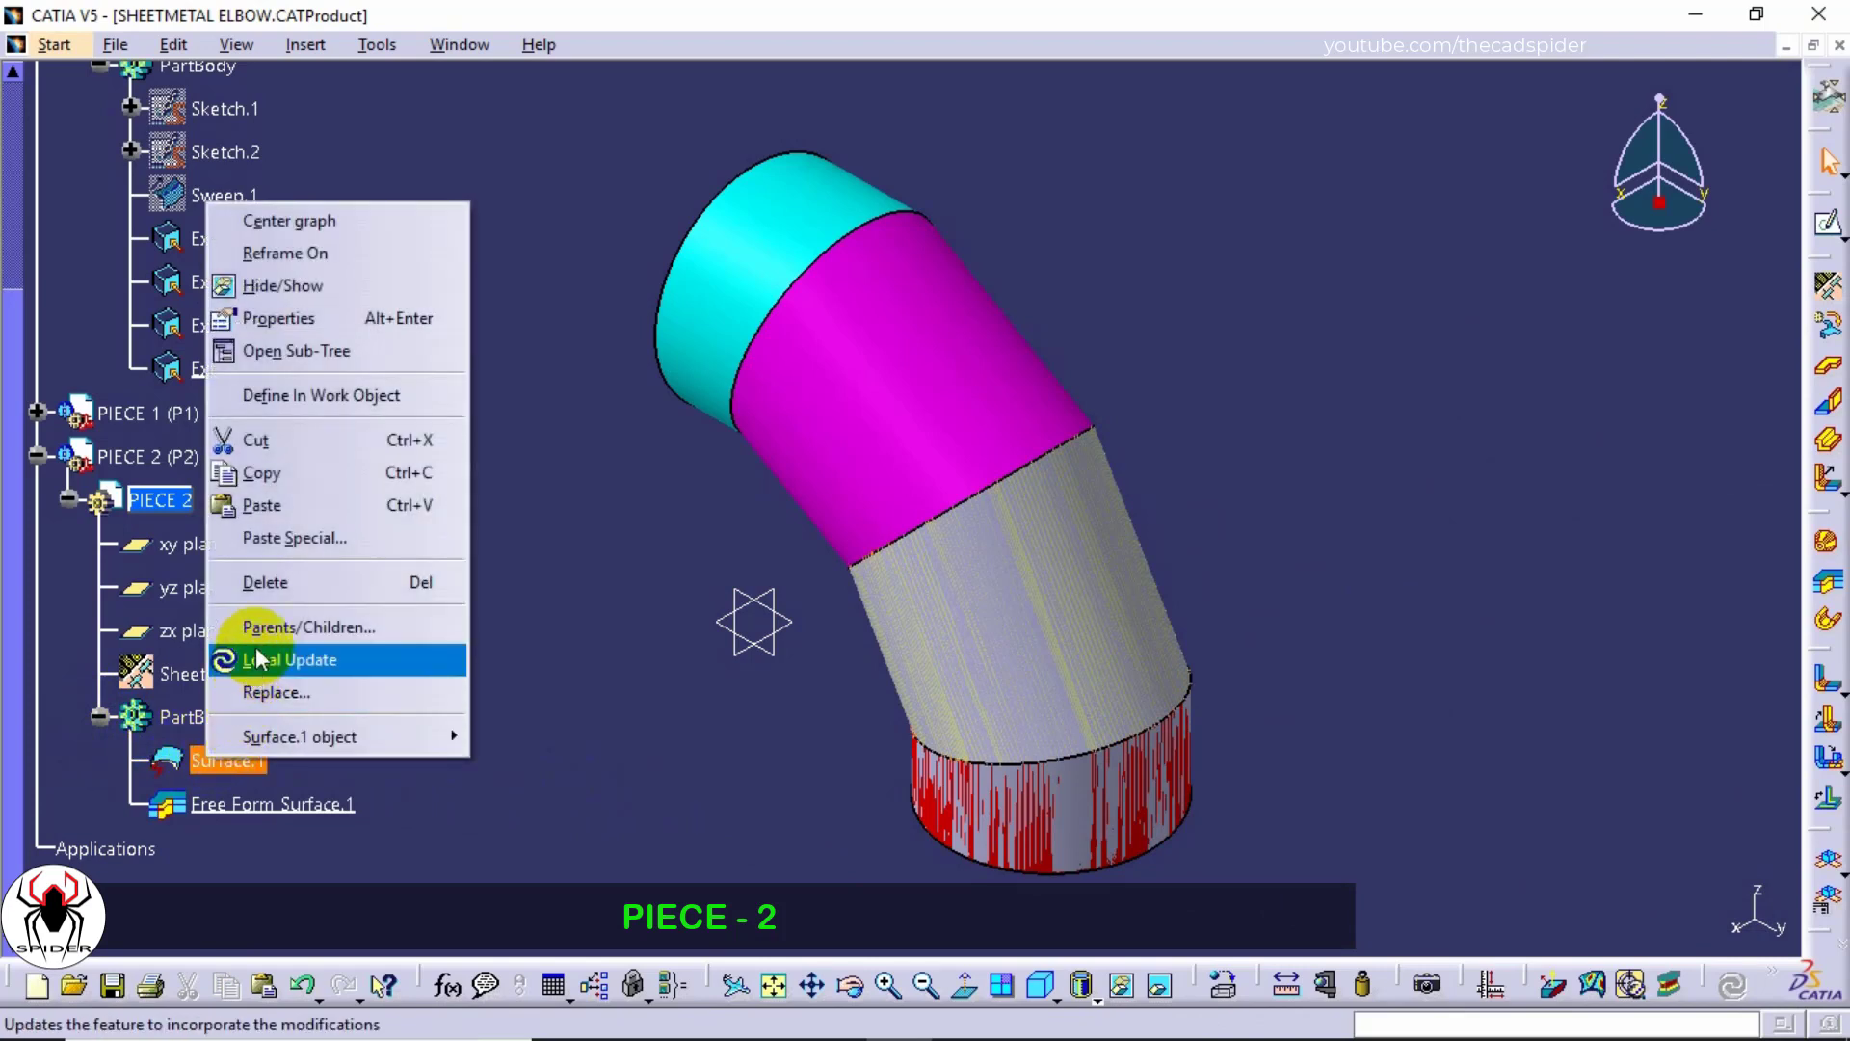
click(275, 286)
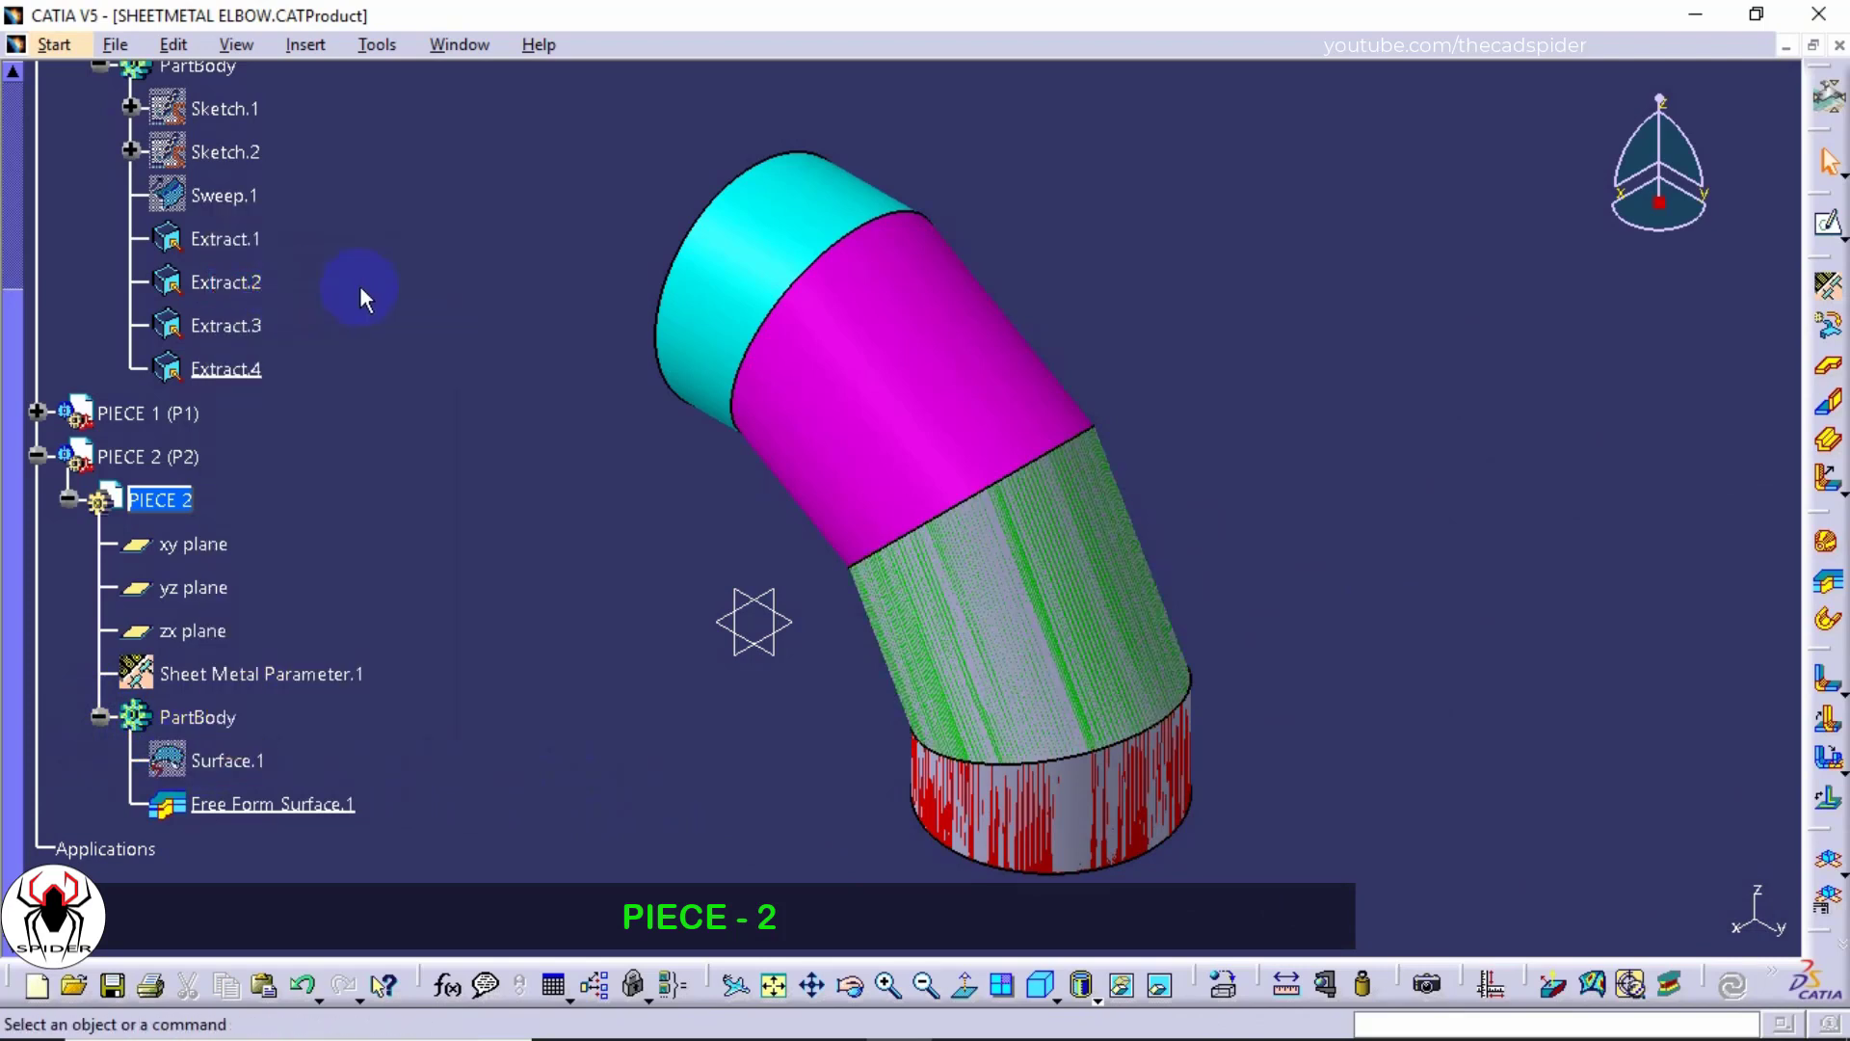
Step: Collapse the PIECE 2 tree branch and activate Product1 for editing
click(37, 456)
scroll(87, 455, up, 4)
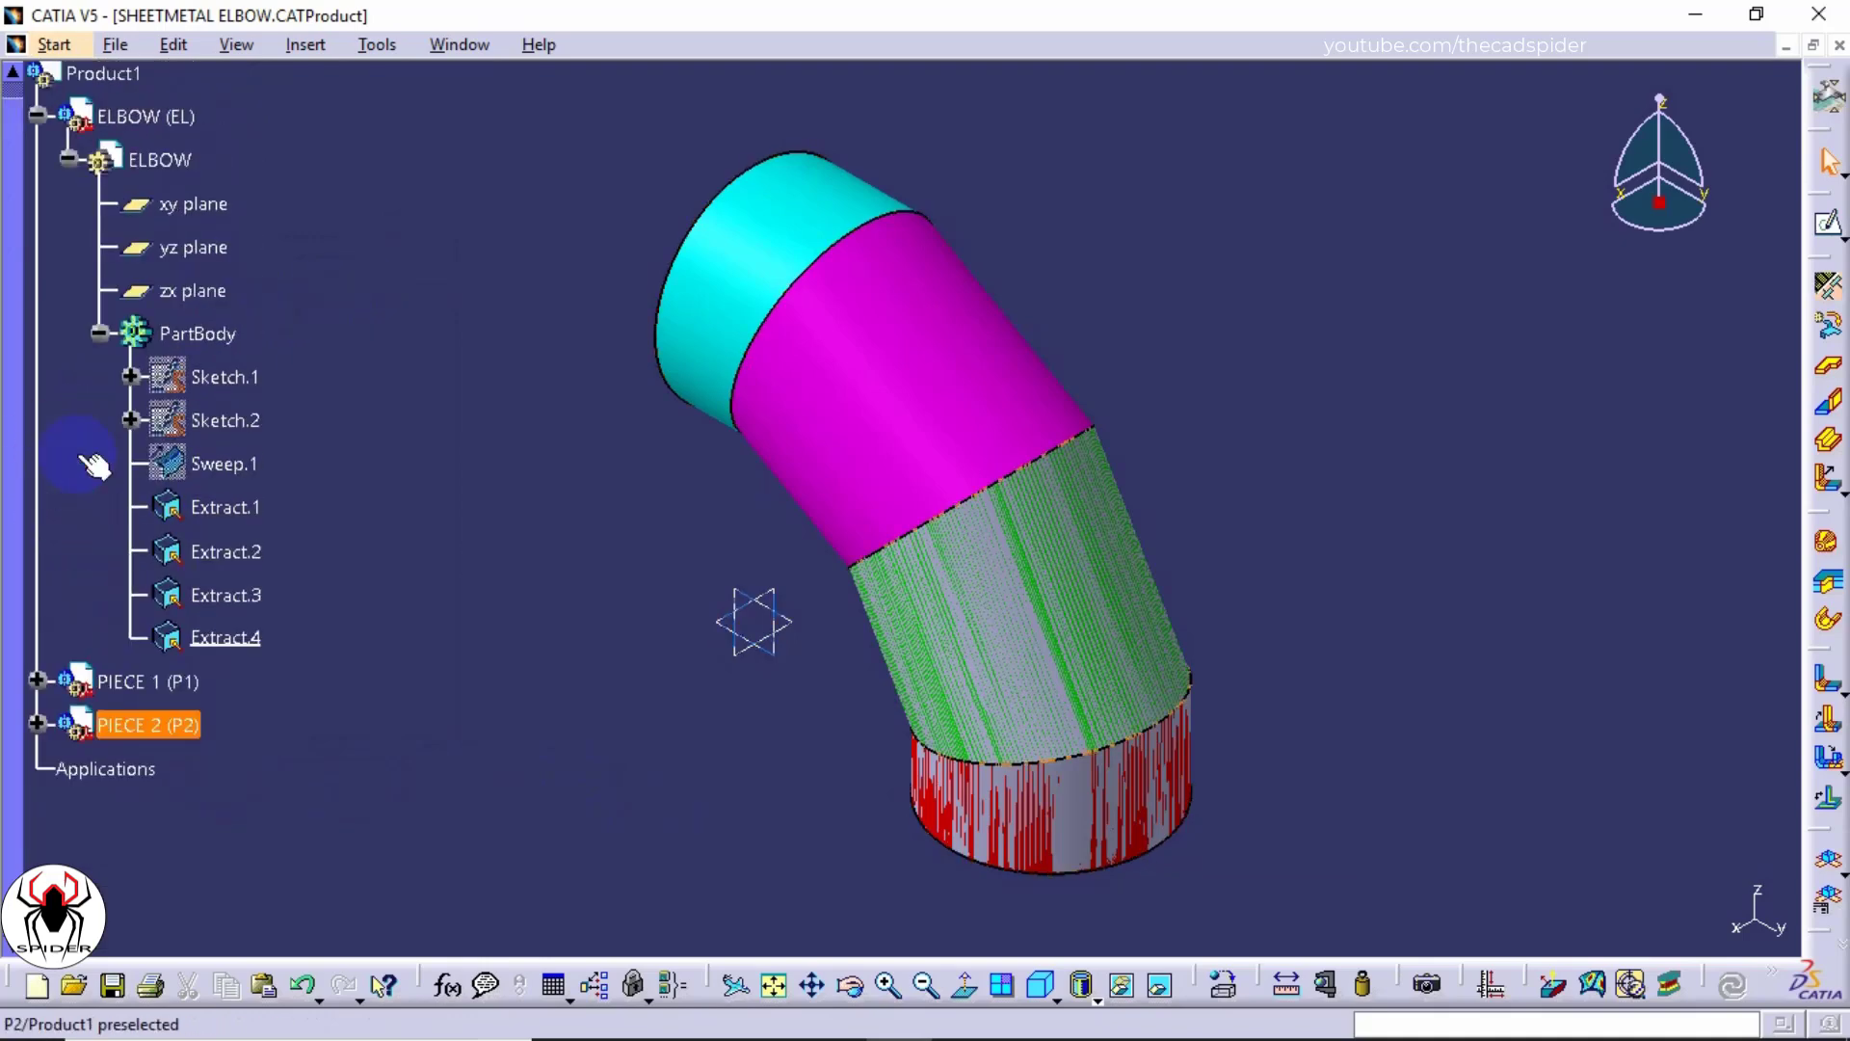
right_click(91, 166)
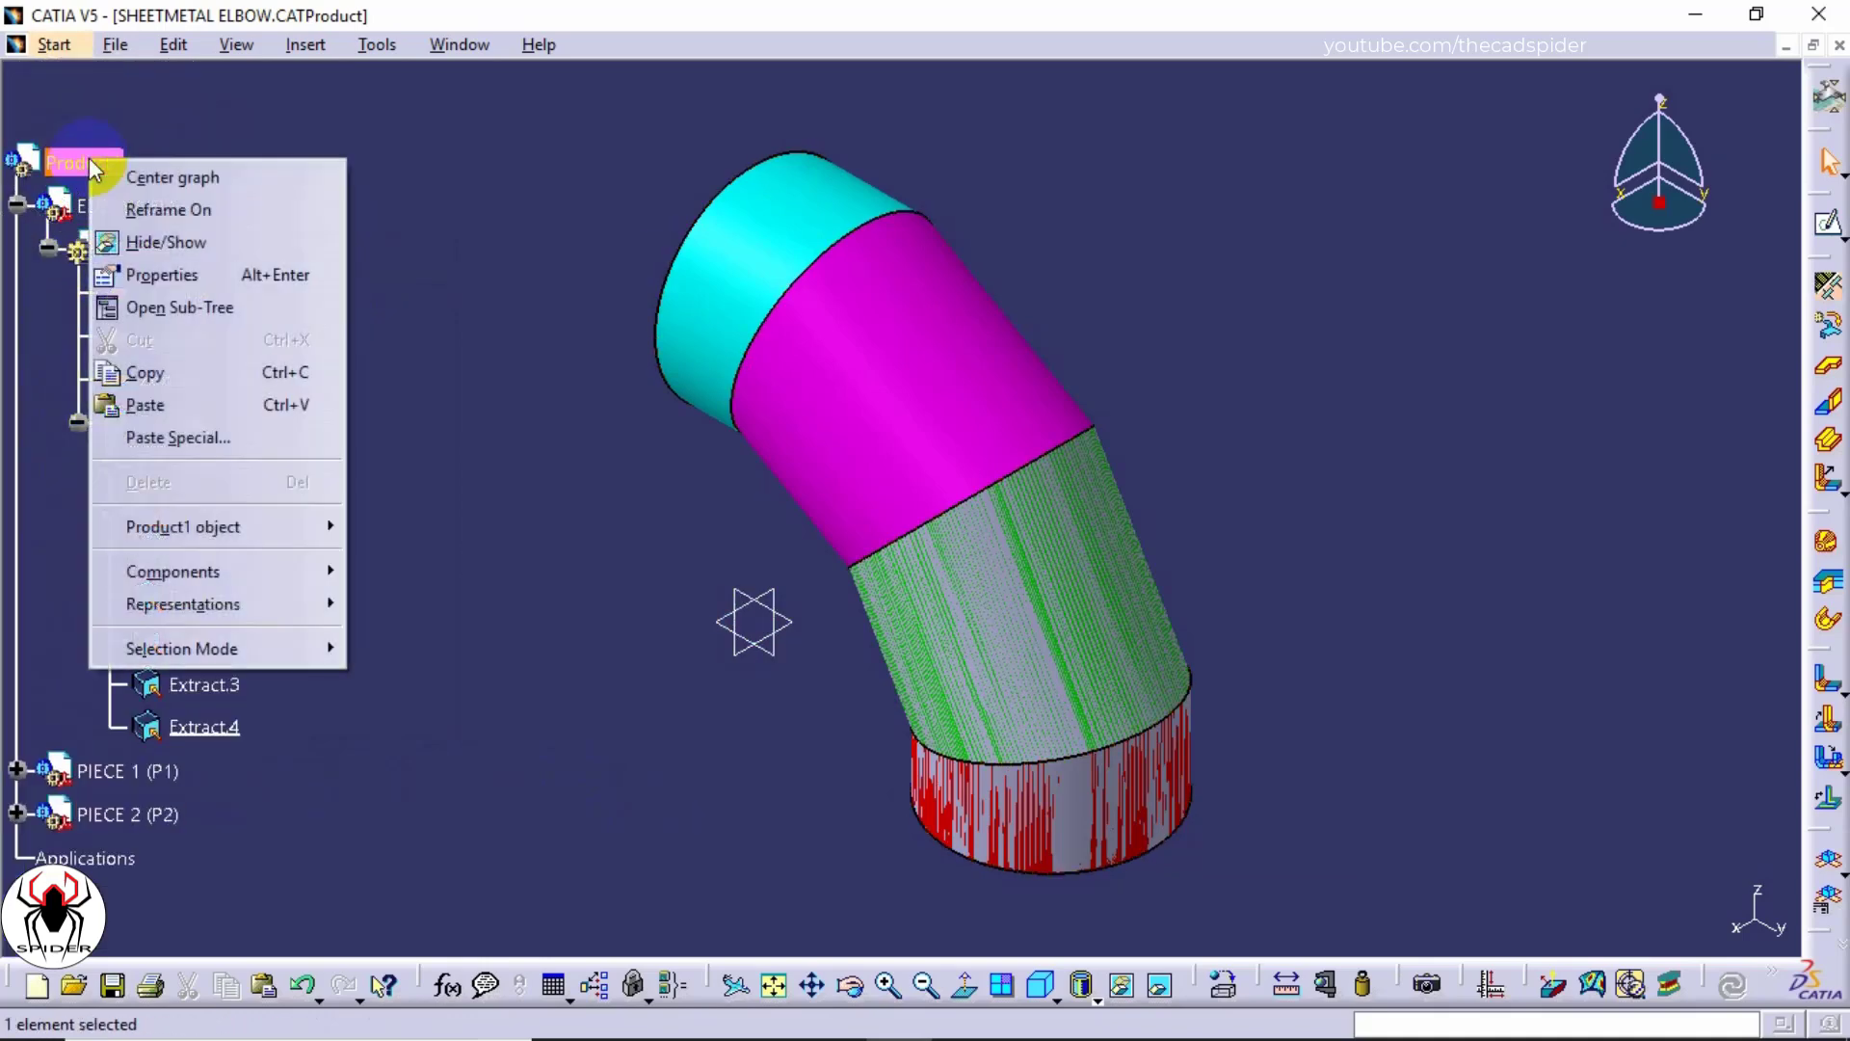
mouse_move(322, 536)
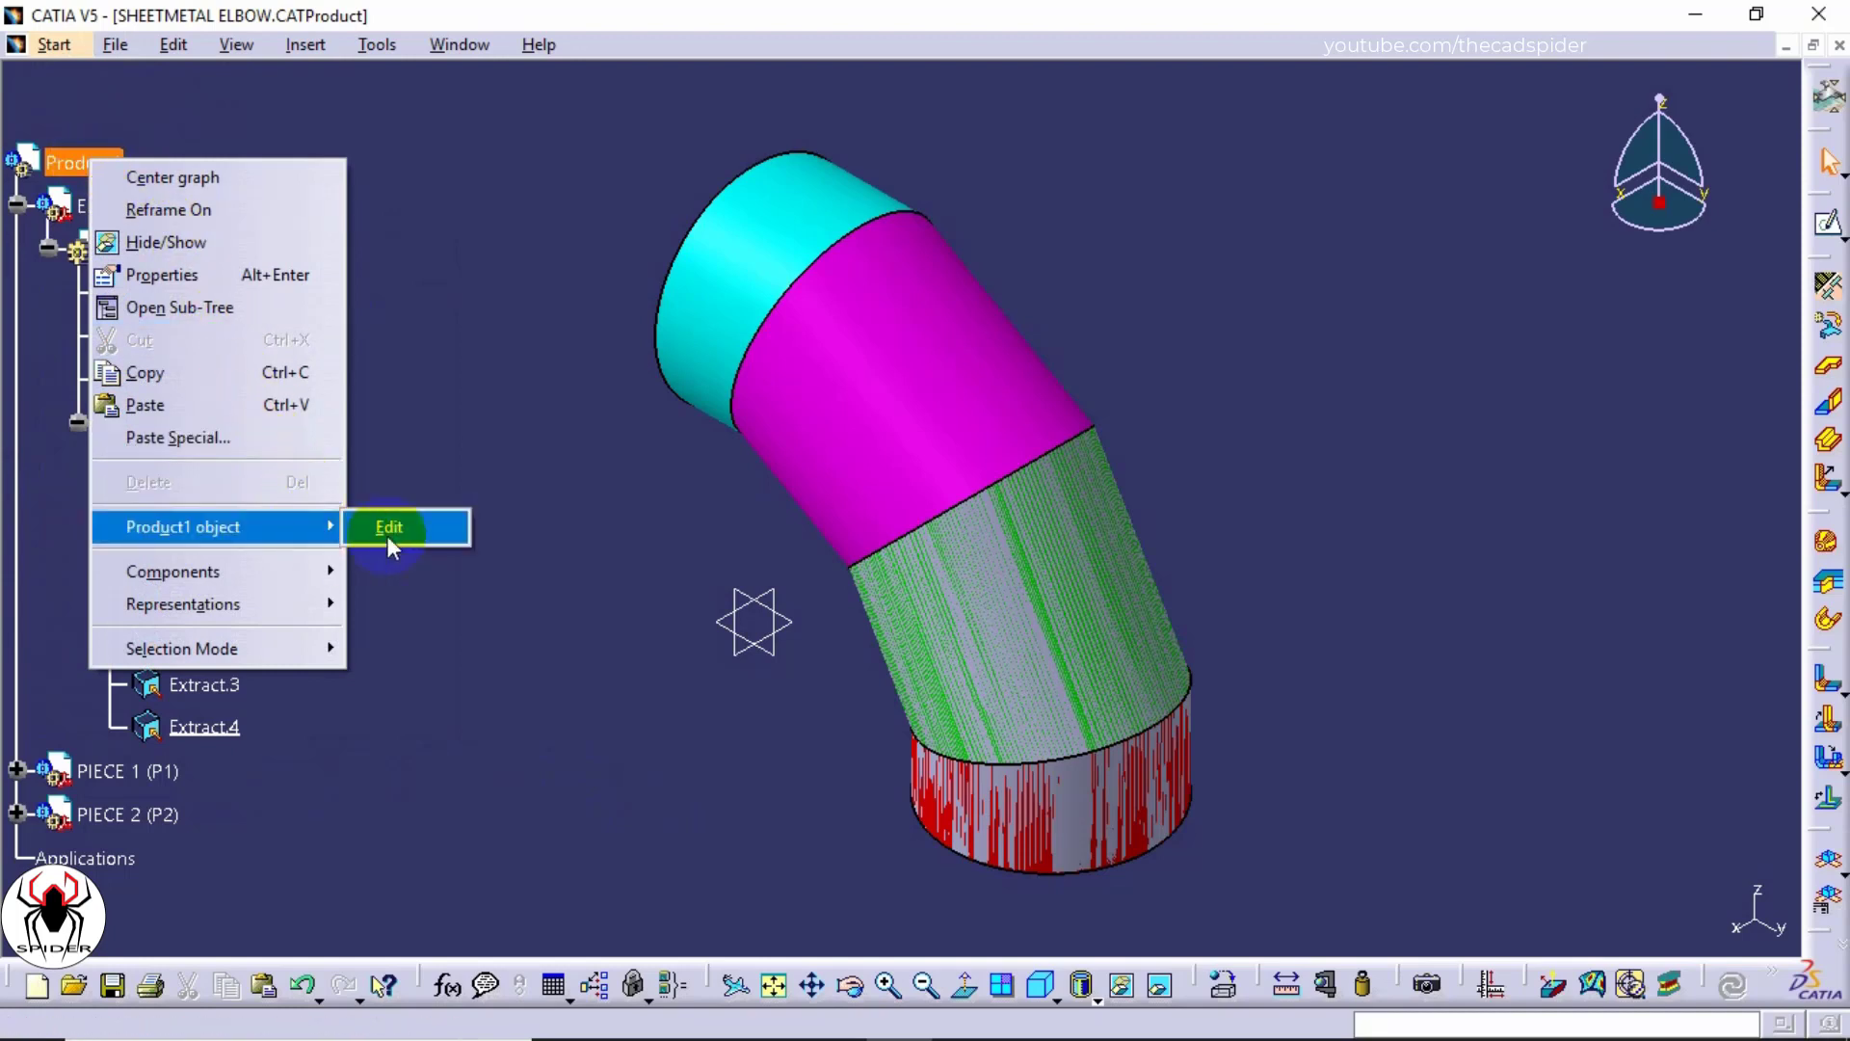
click(390, 528)
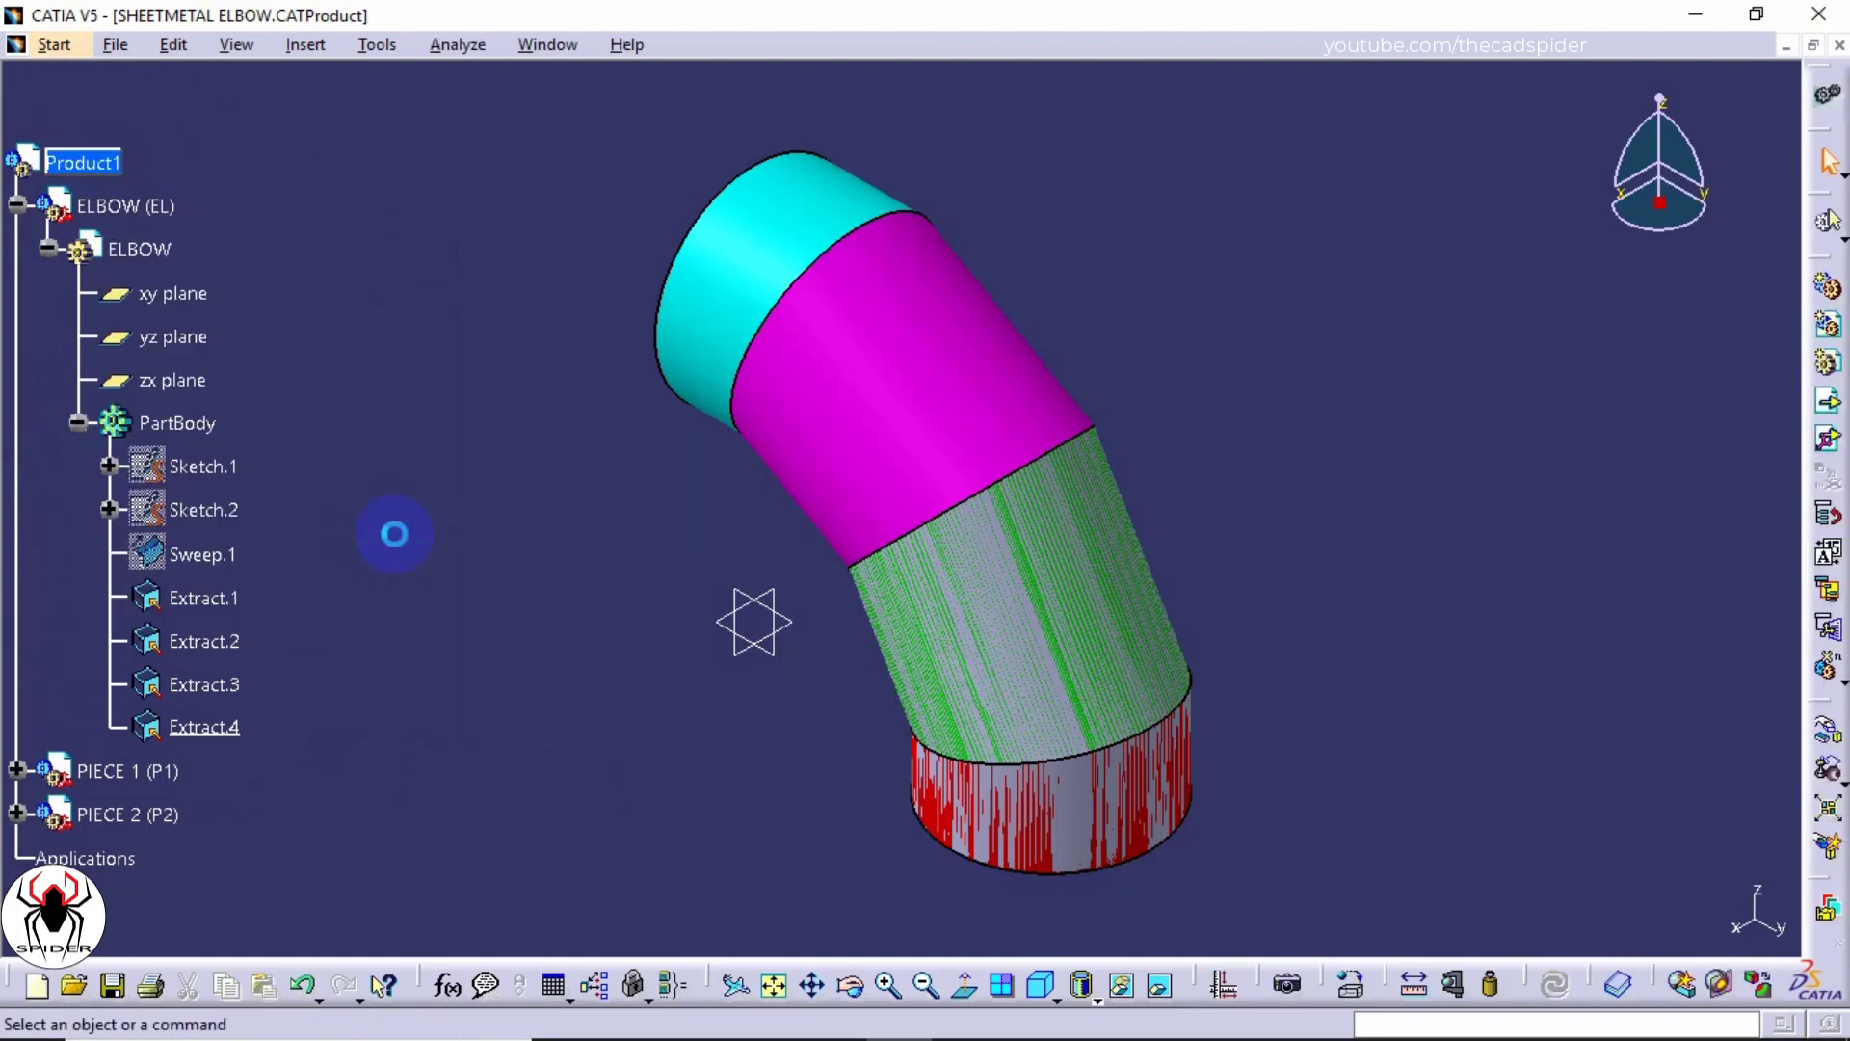
Step: Insert a third new piece part into Product1, choosing to define a new origin point, and expand its tree node
click(309, 46)
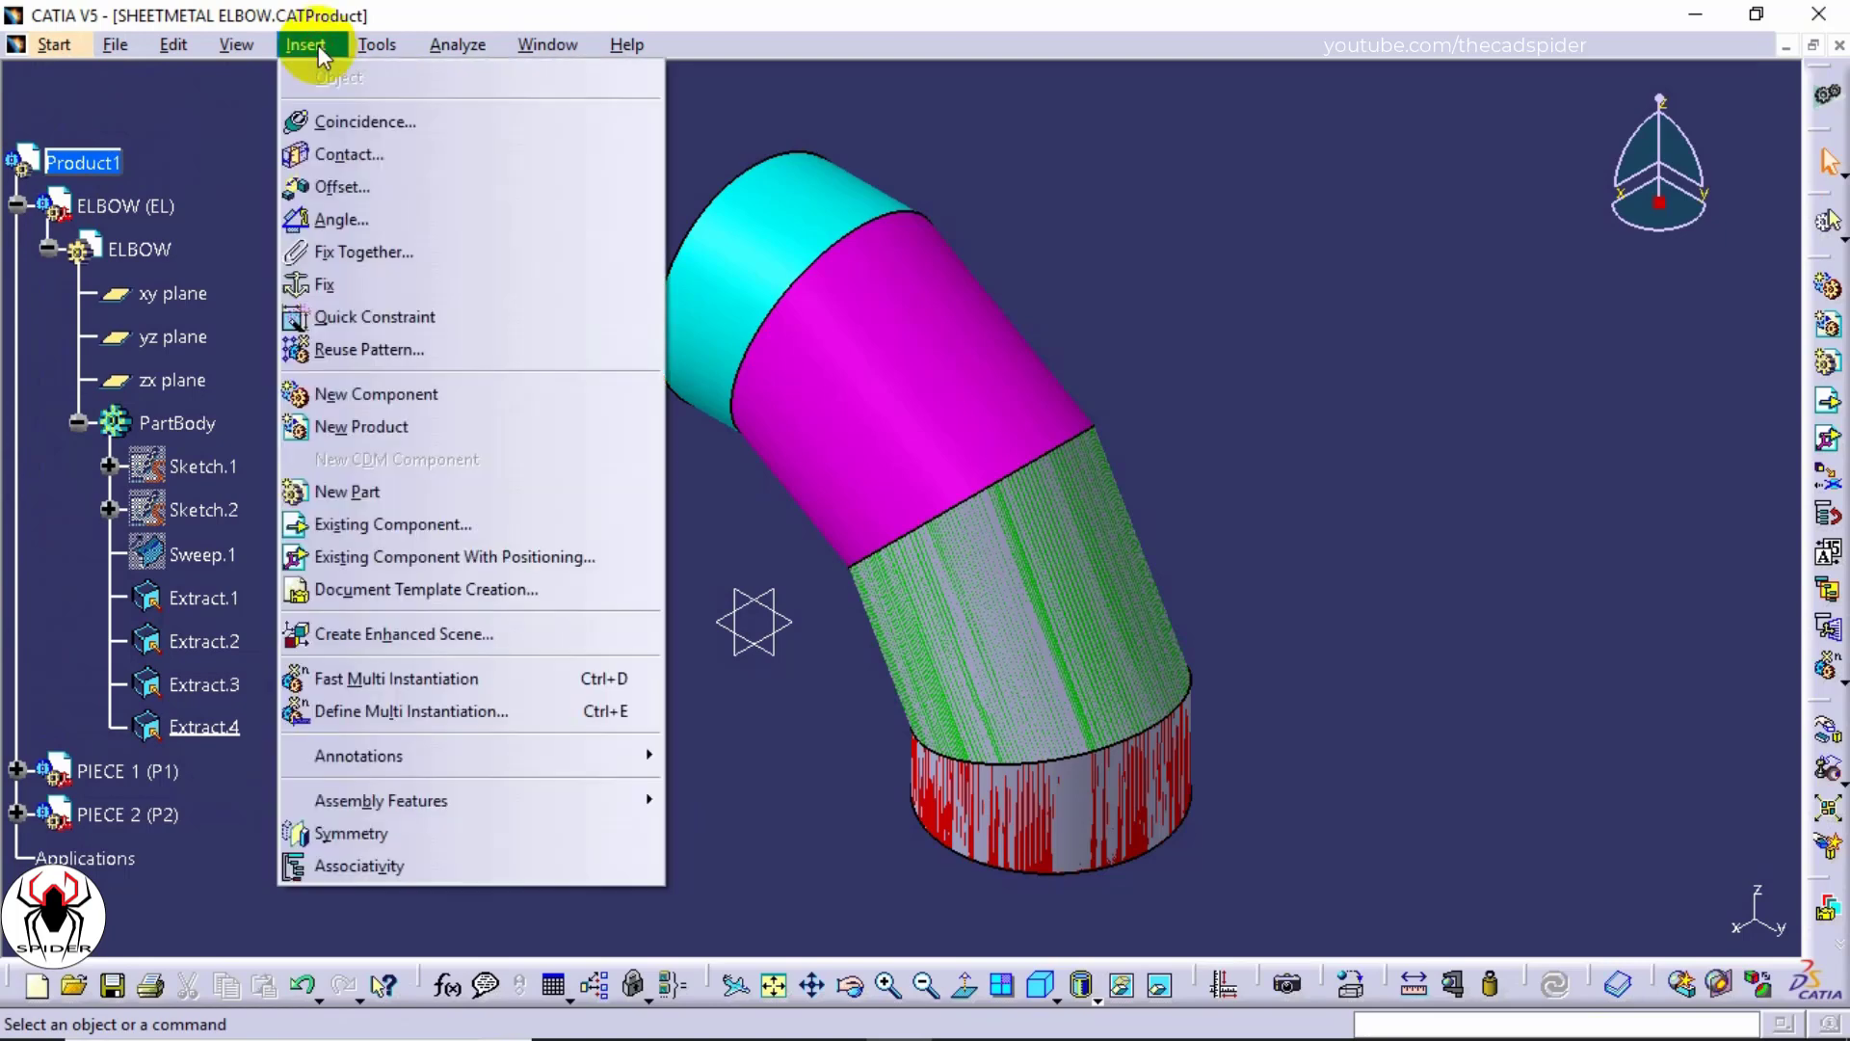
click(342, 490)
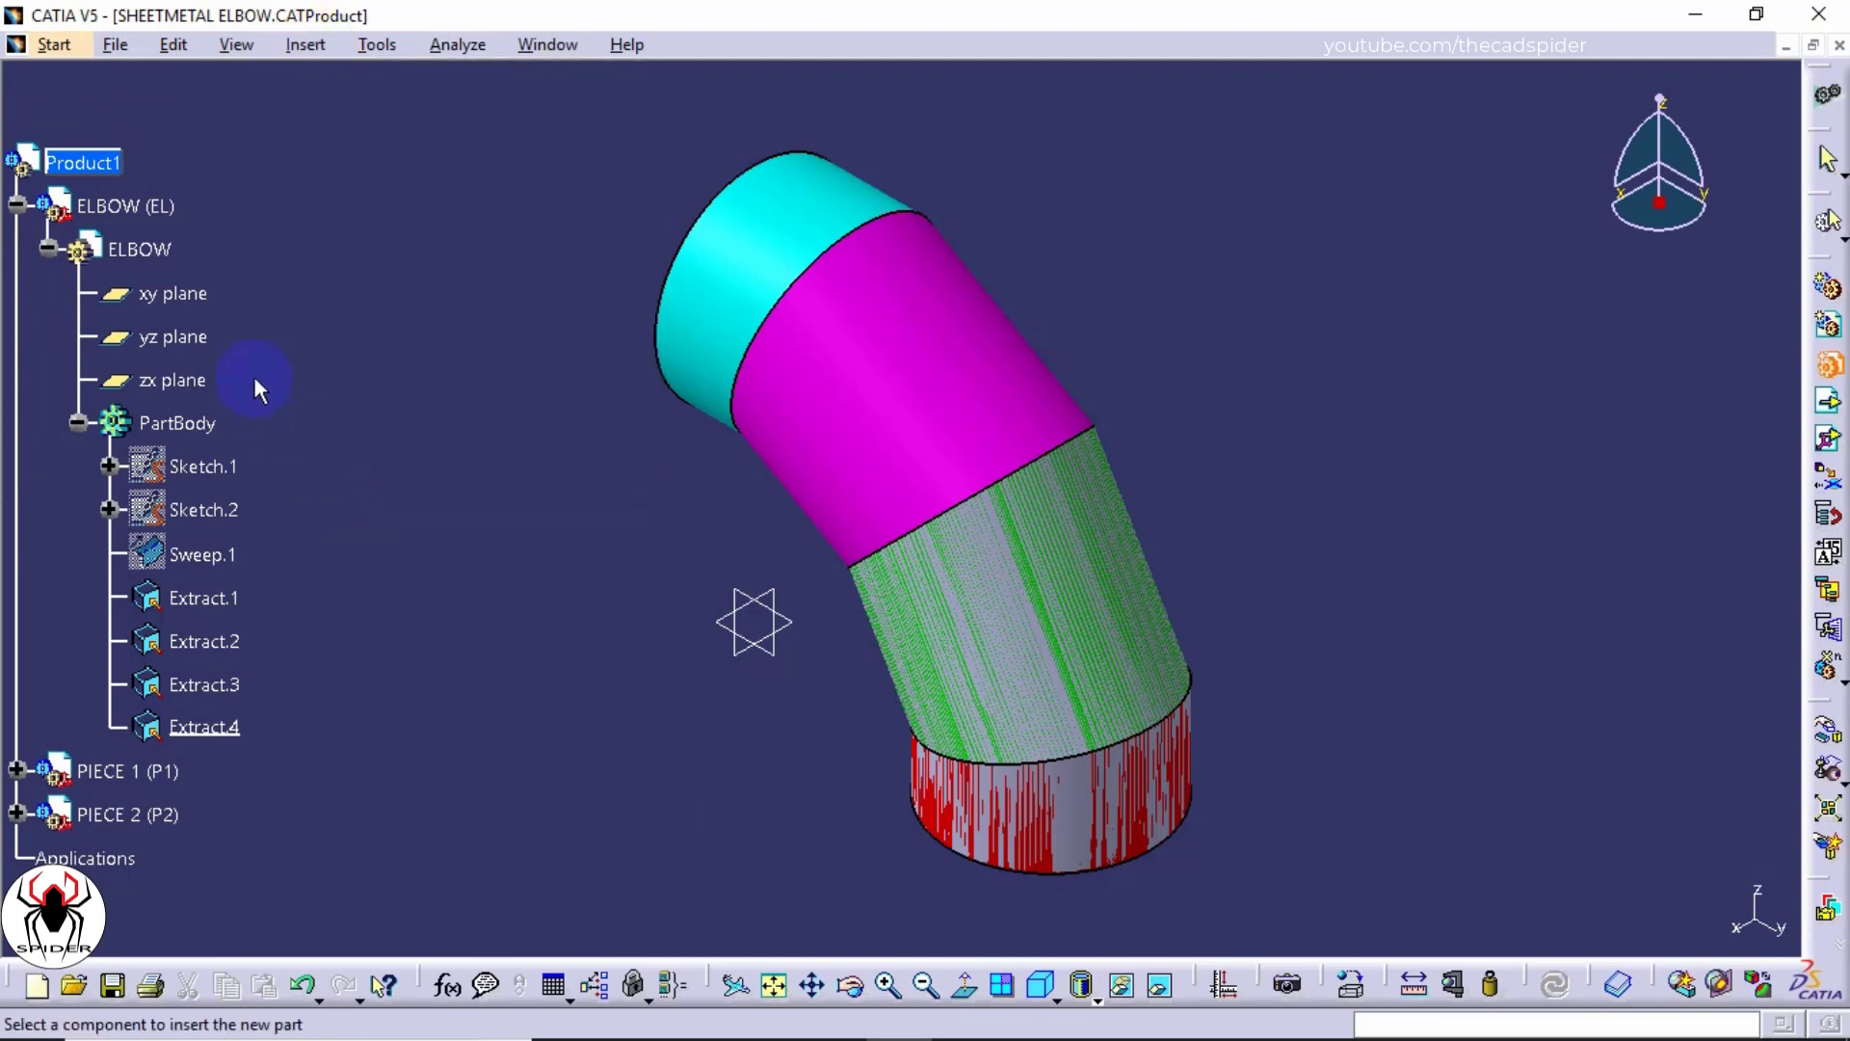
click(108, 166)
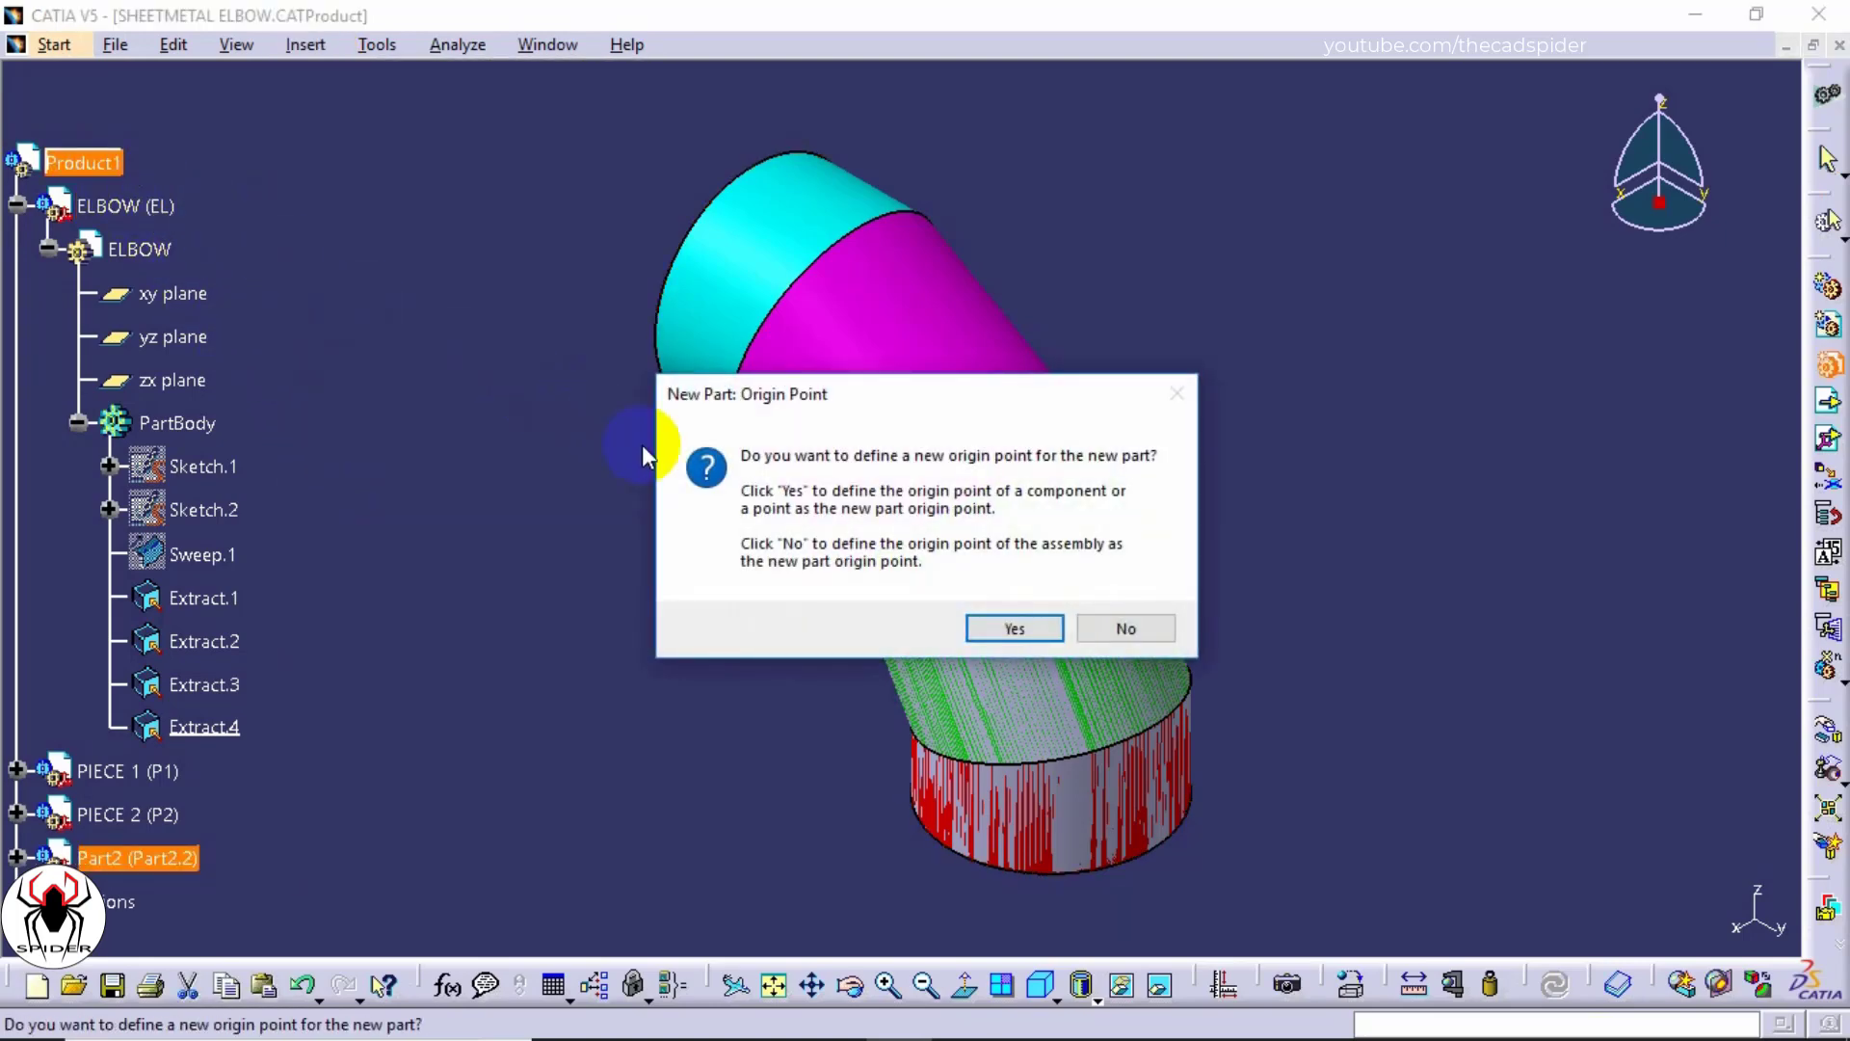
click(993, 628)
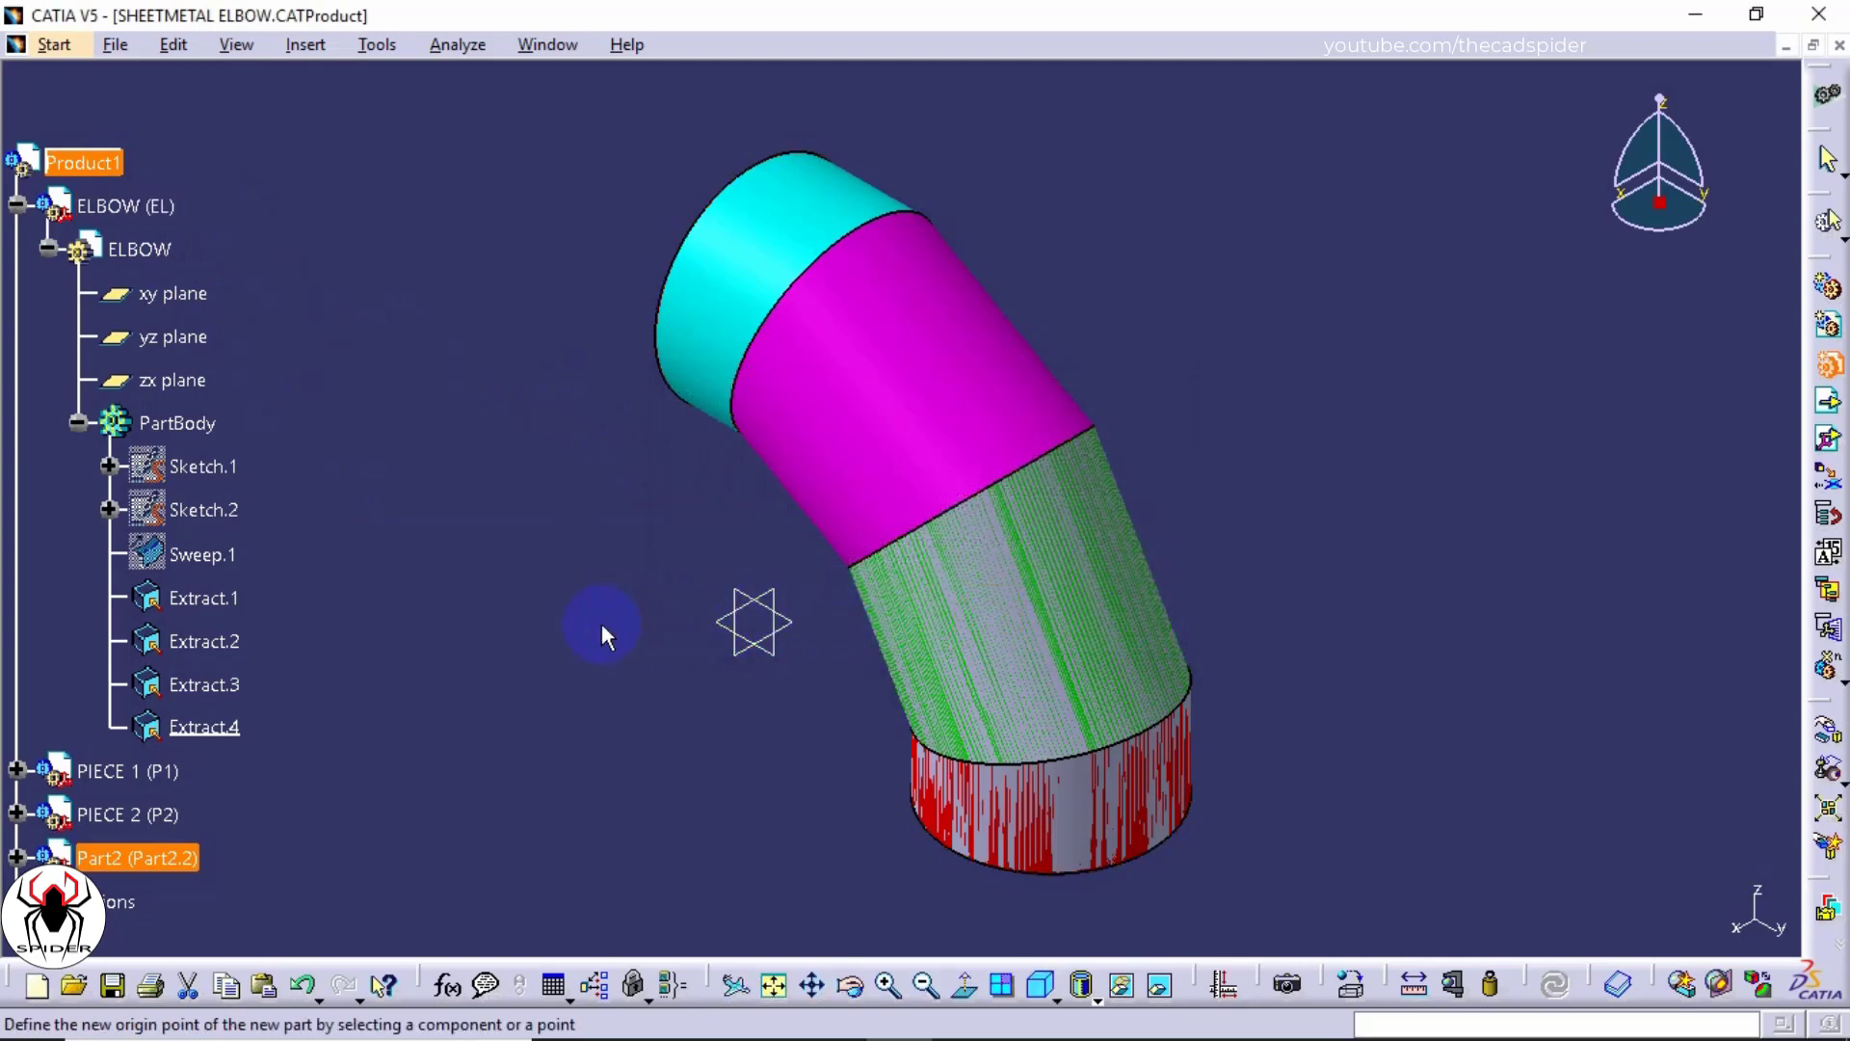
scroll(303, 617, down, 3)
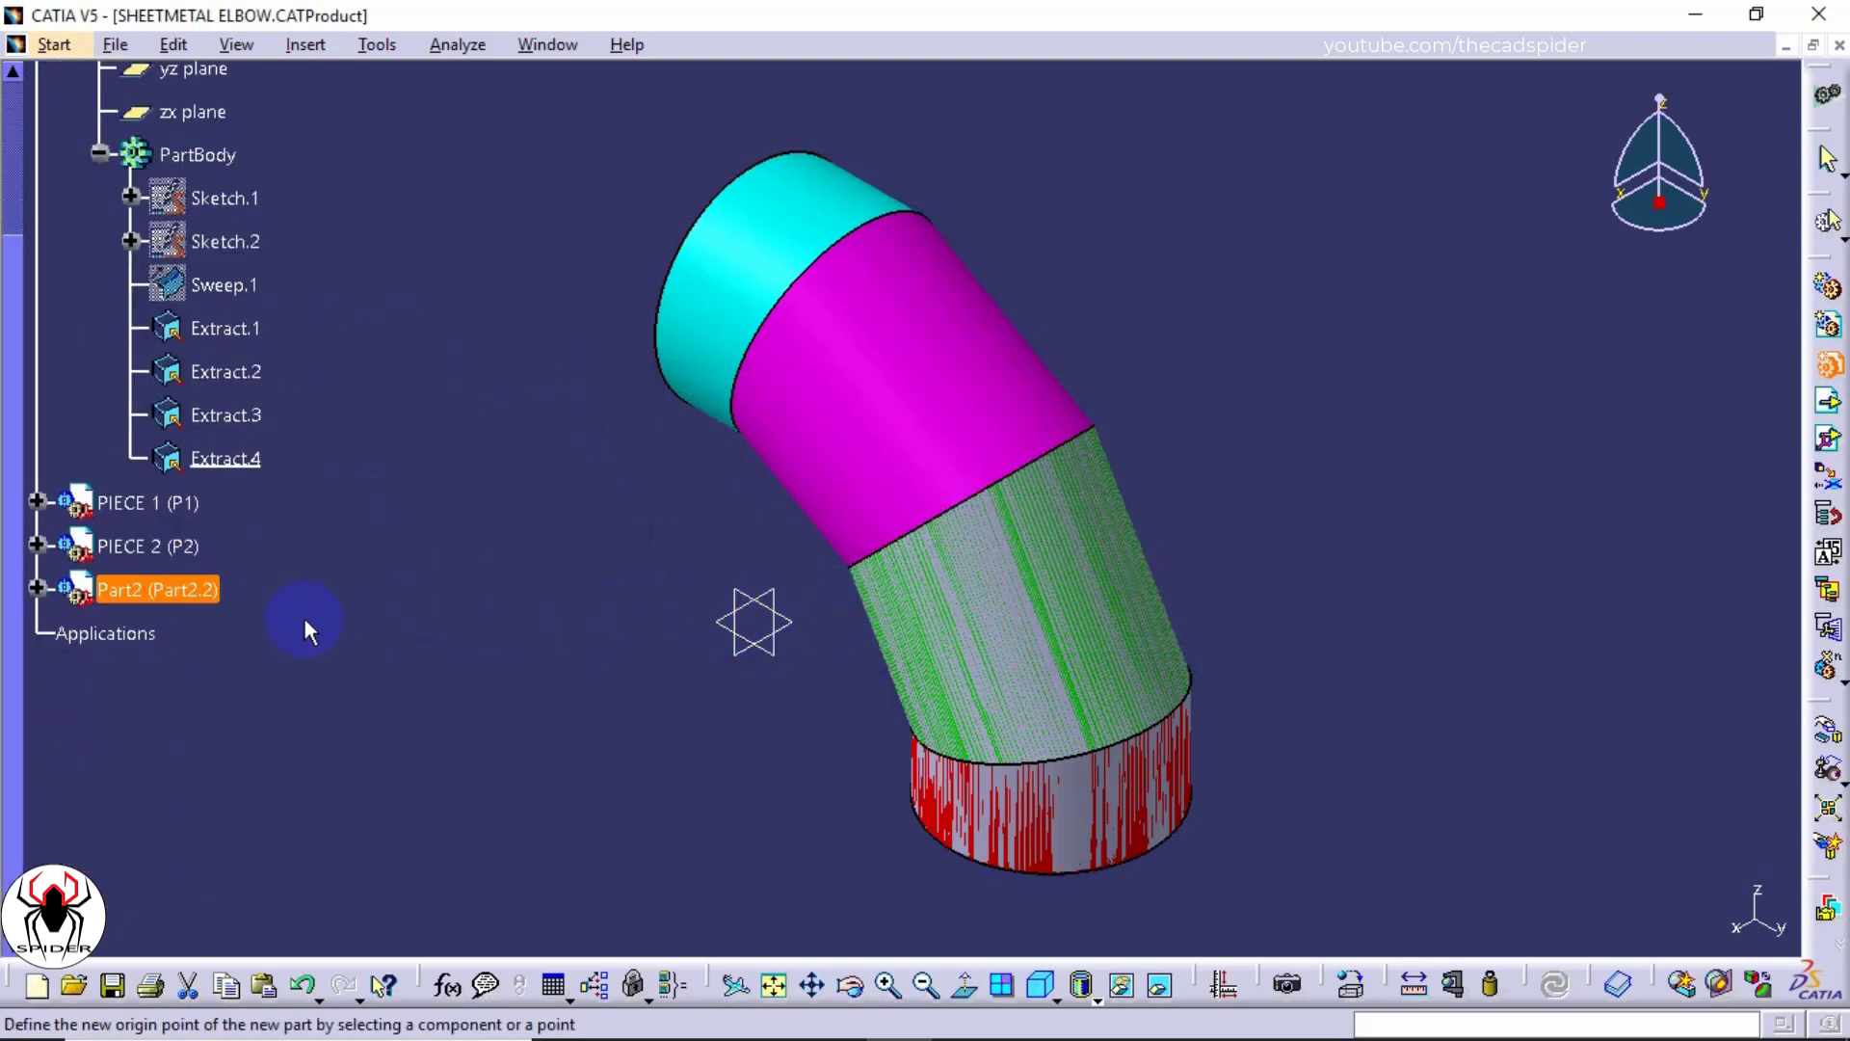
click(38, 498)
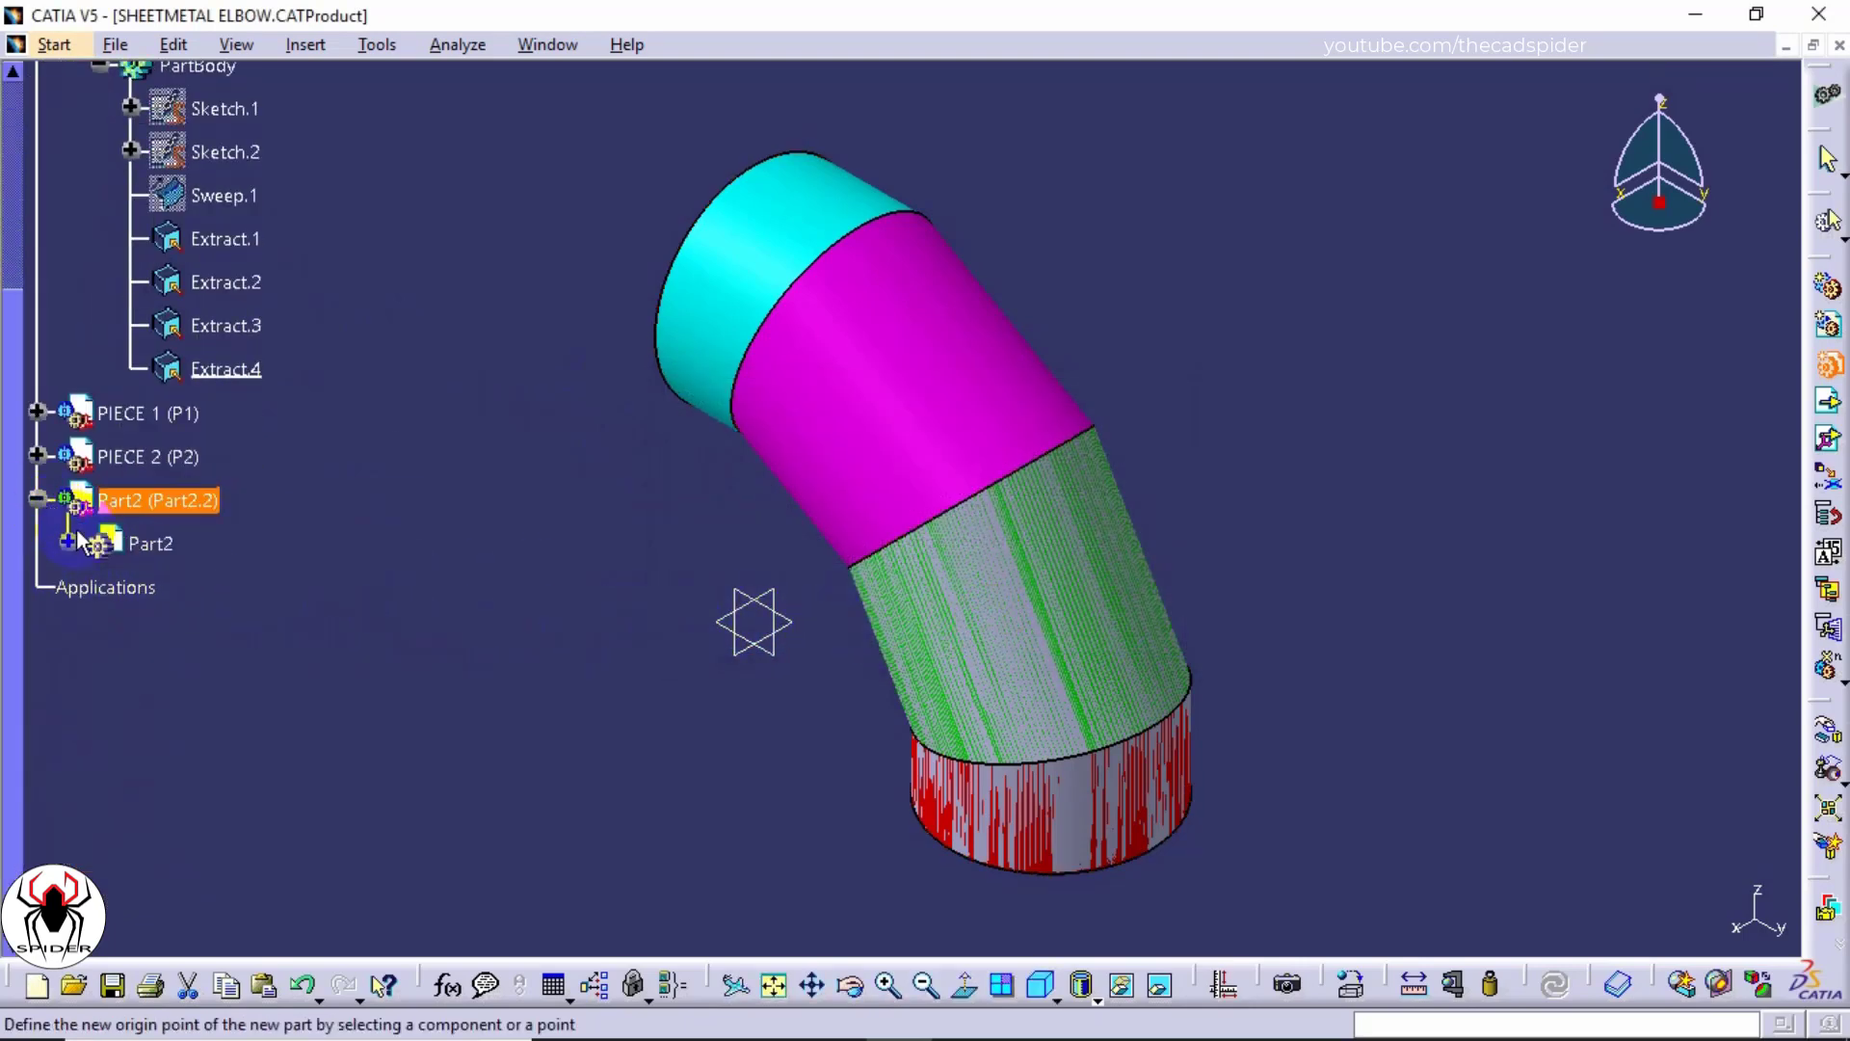
Step: Rename the new part with instance name P3 and part number PIECE 3
right_click(159, 545)
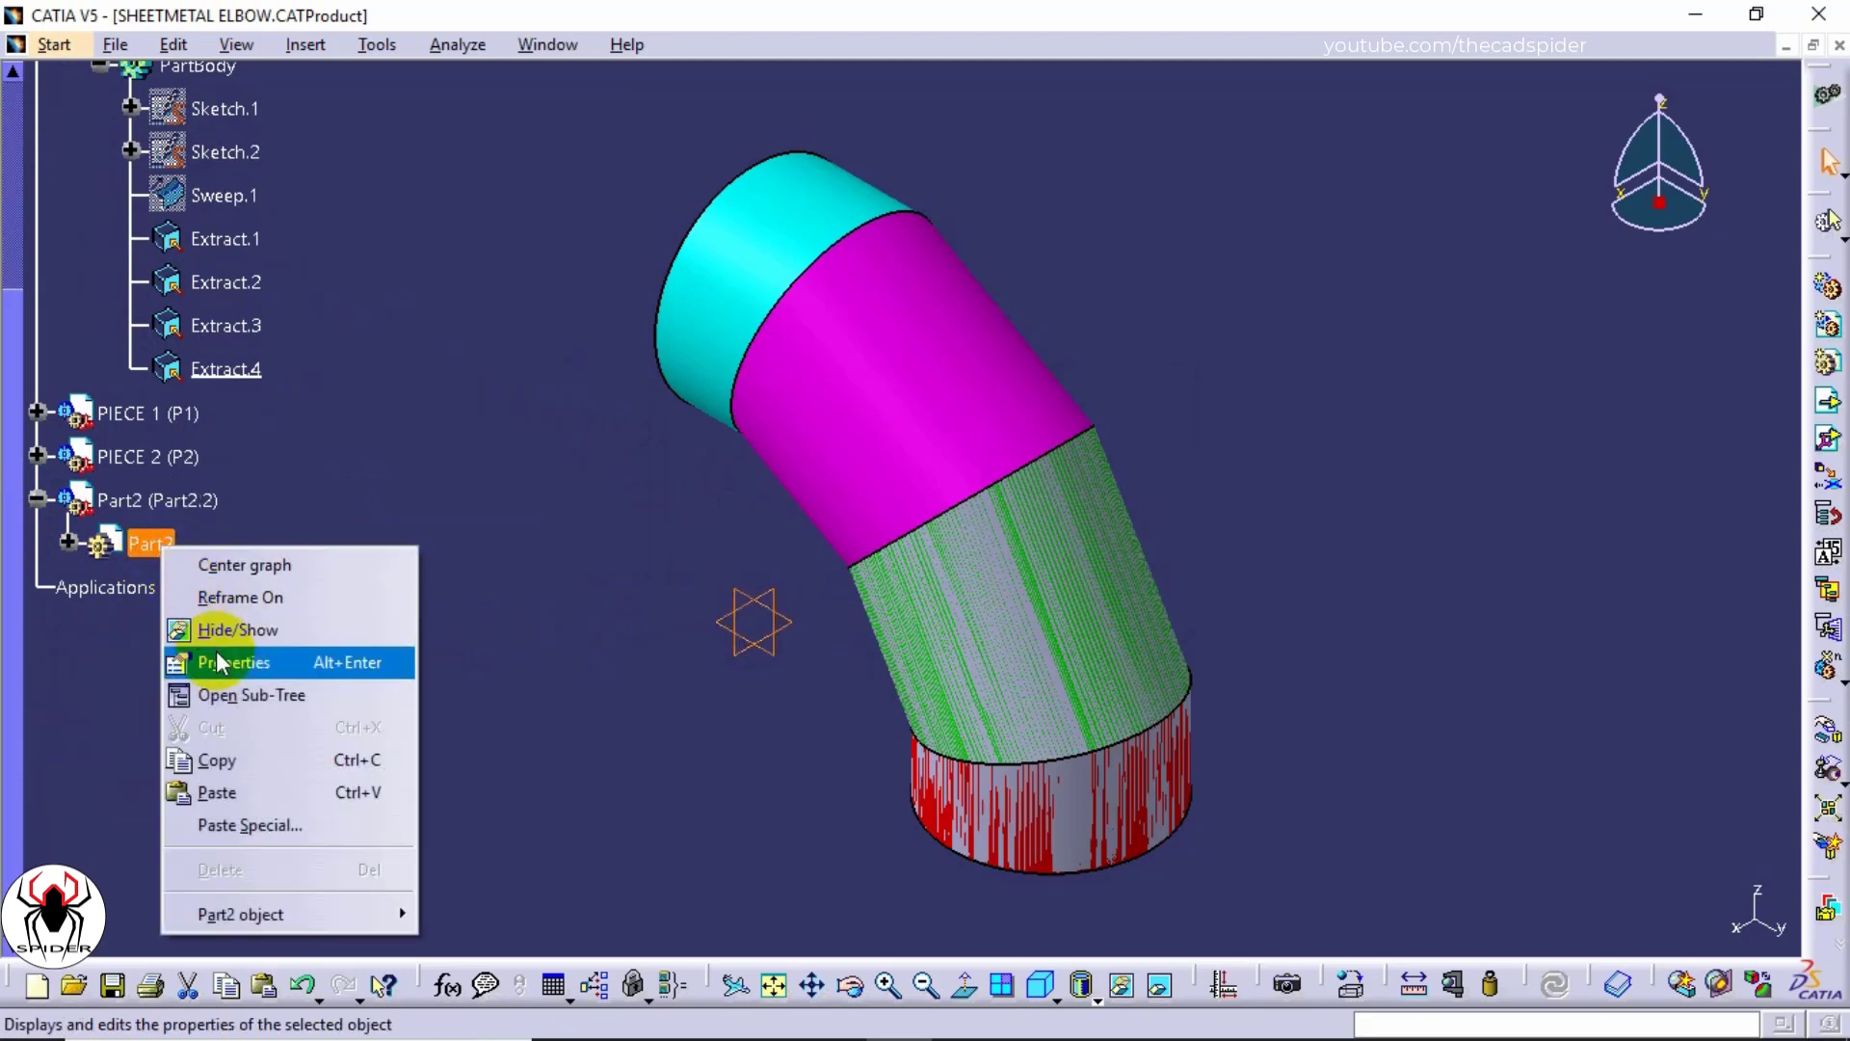
click(183, 652)
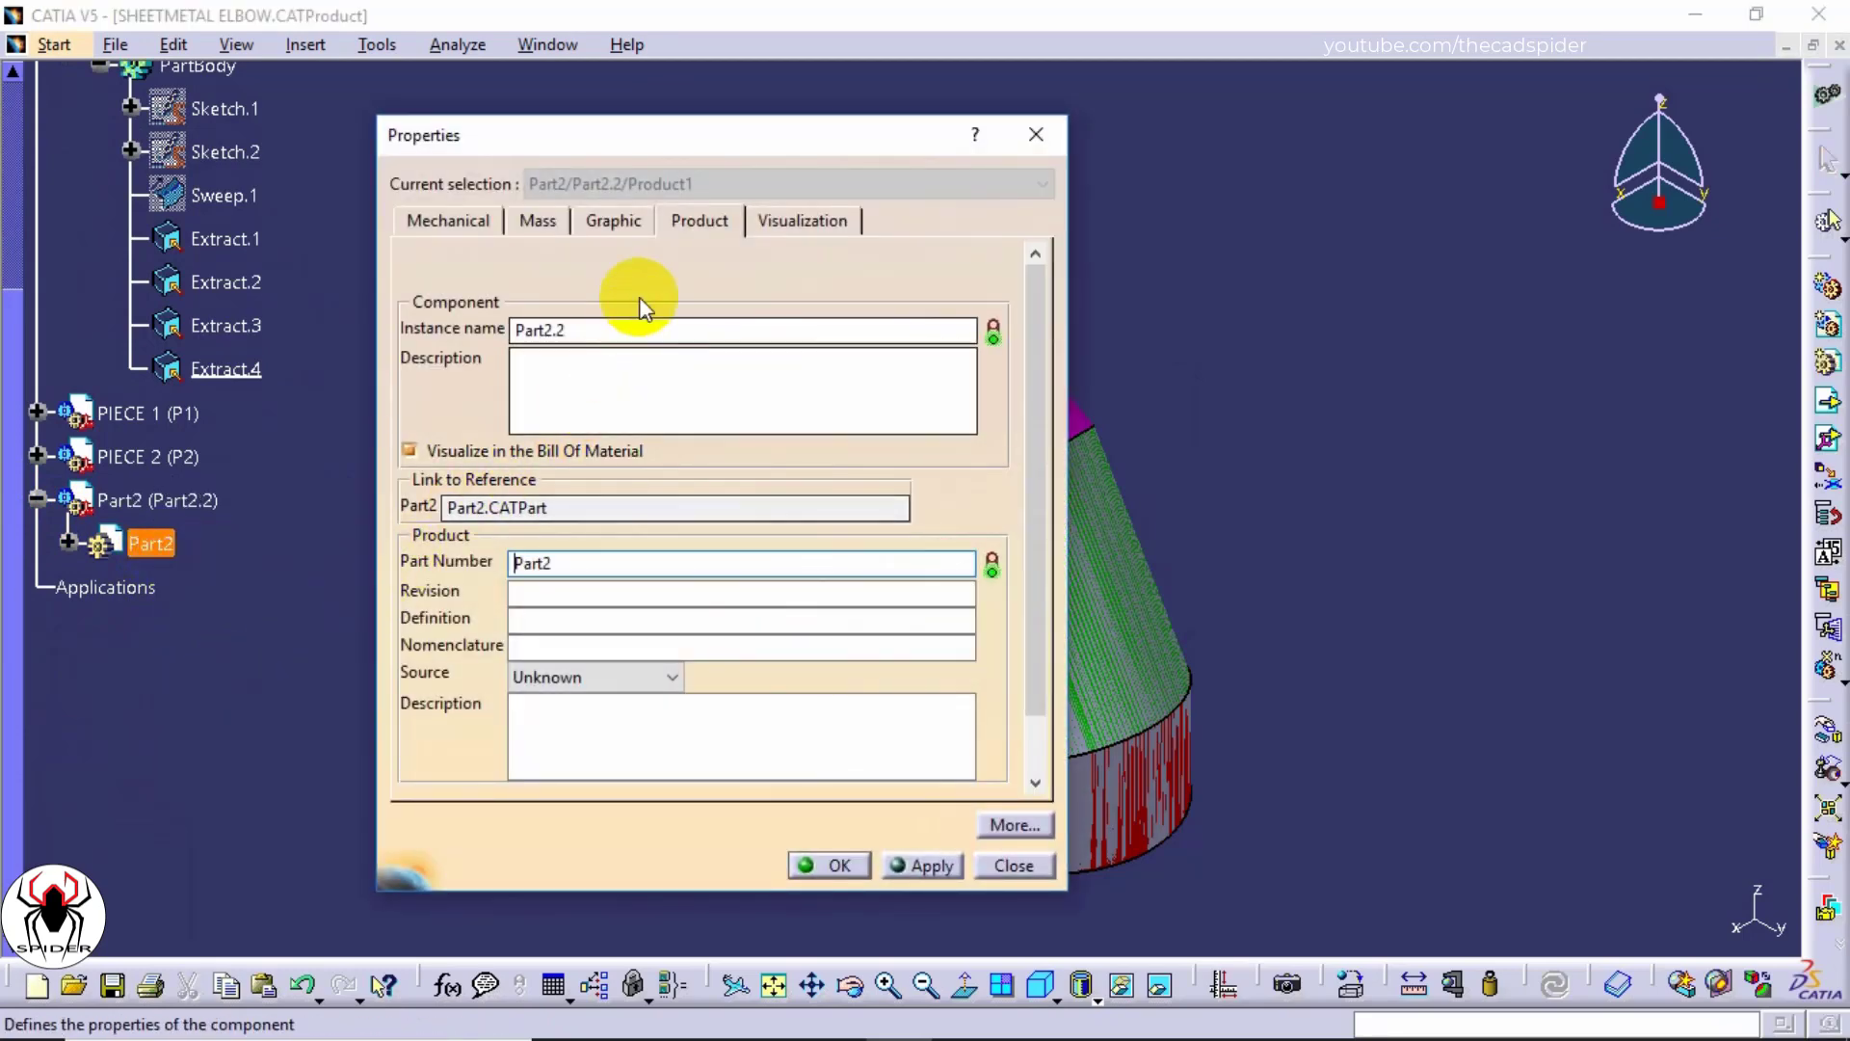
click(698, 226)
drag(568, 331, 484, 327)
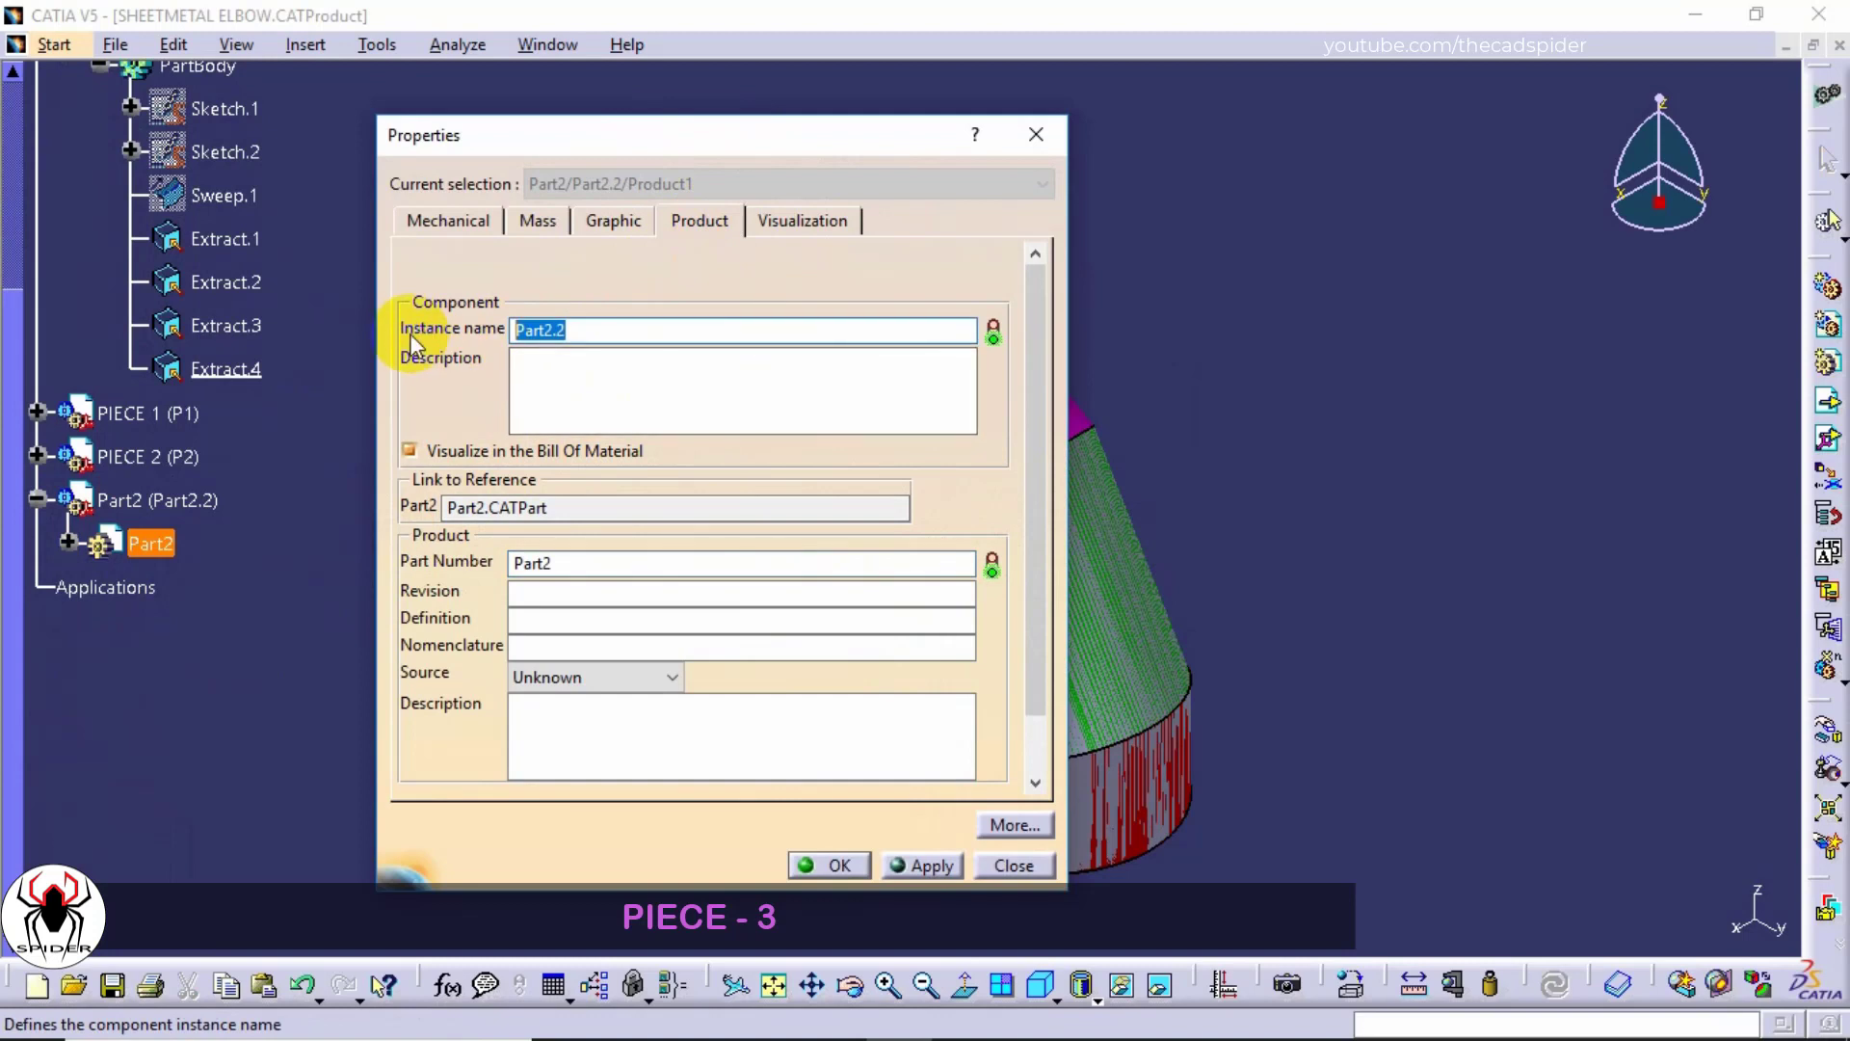
text(P3)
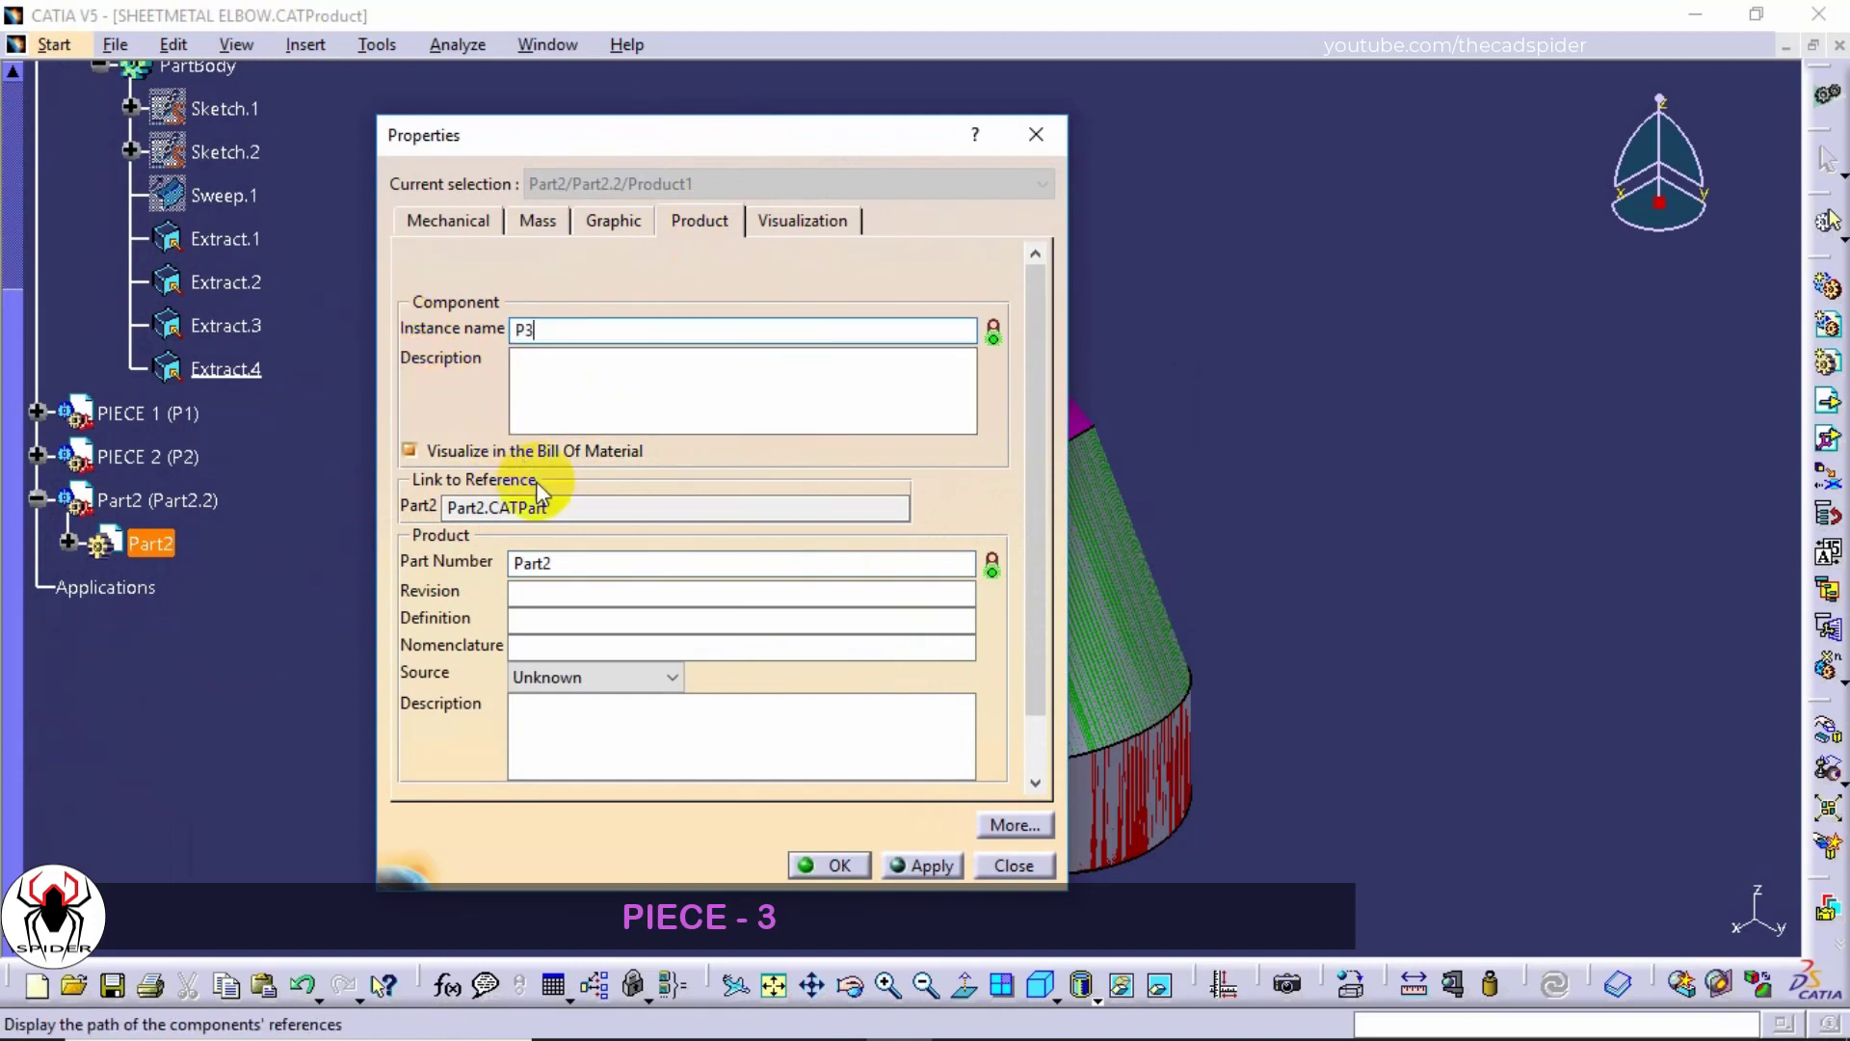
drag(578, 563, 428, 578)
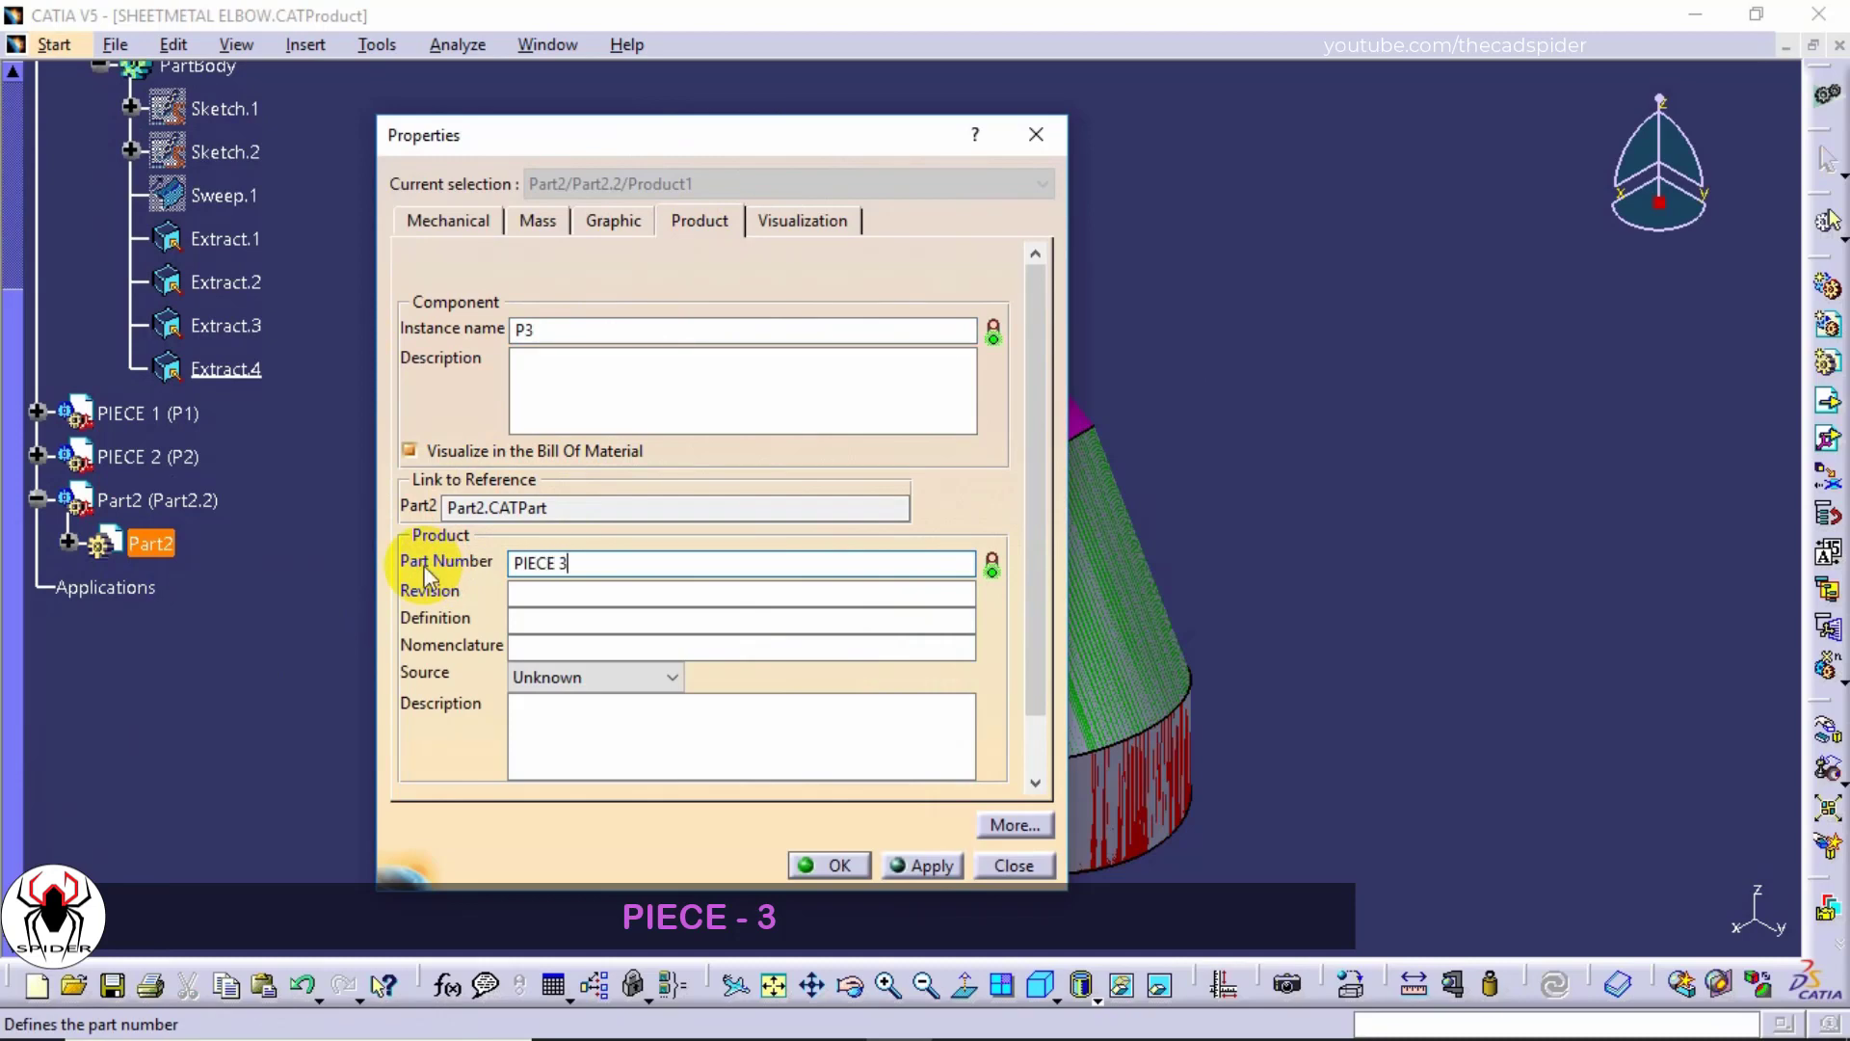
click(826, 864)
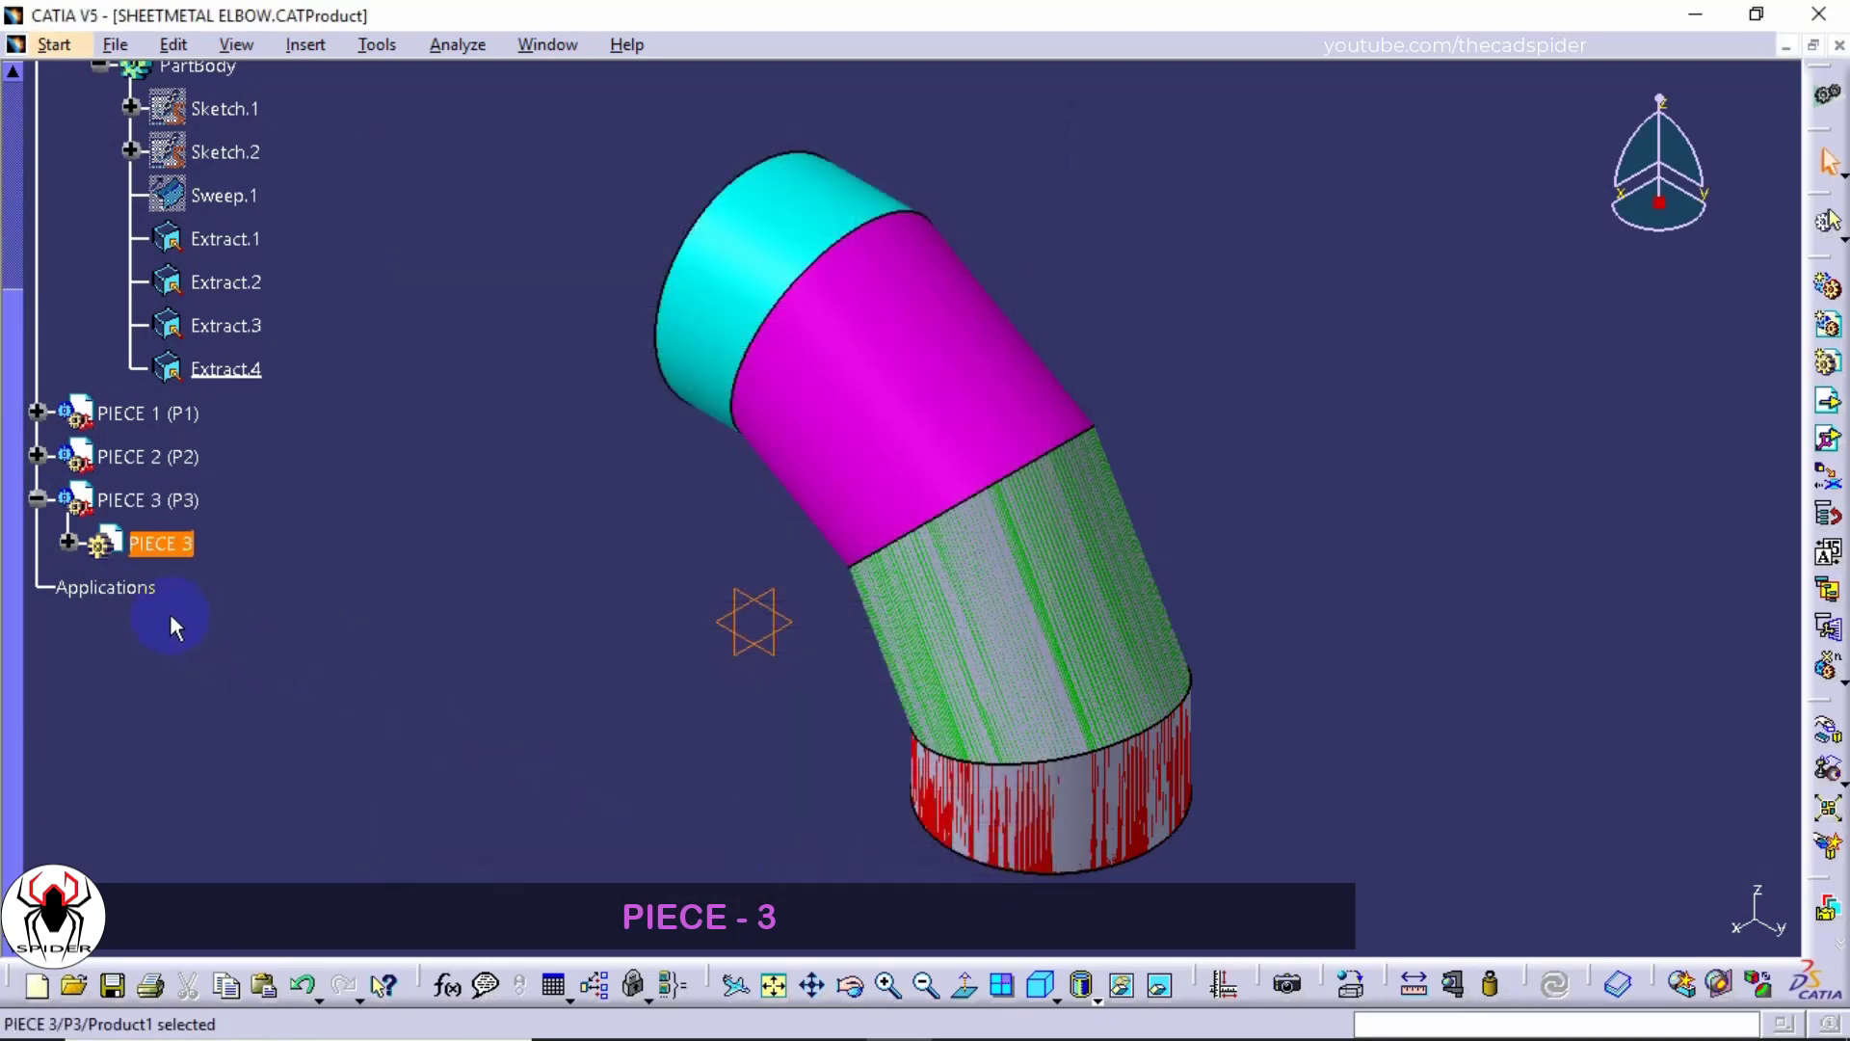
Step: Activate the part PIECE 3 for editing and expand its tree node
right_click(163, 545)
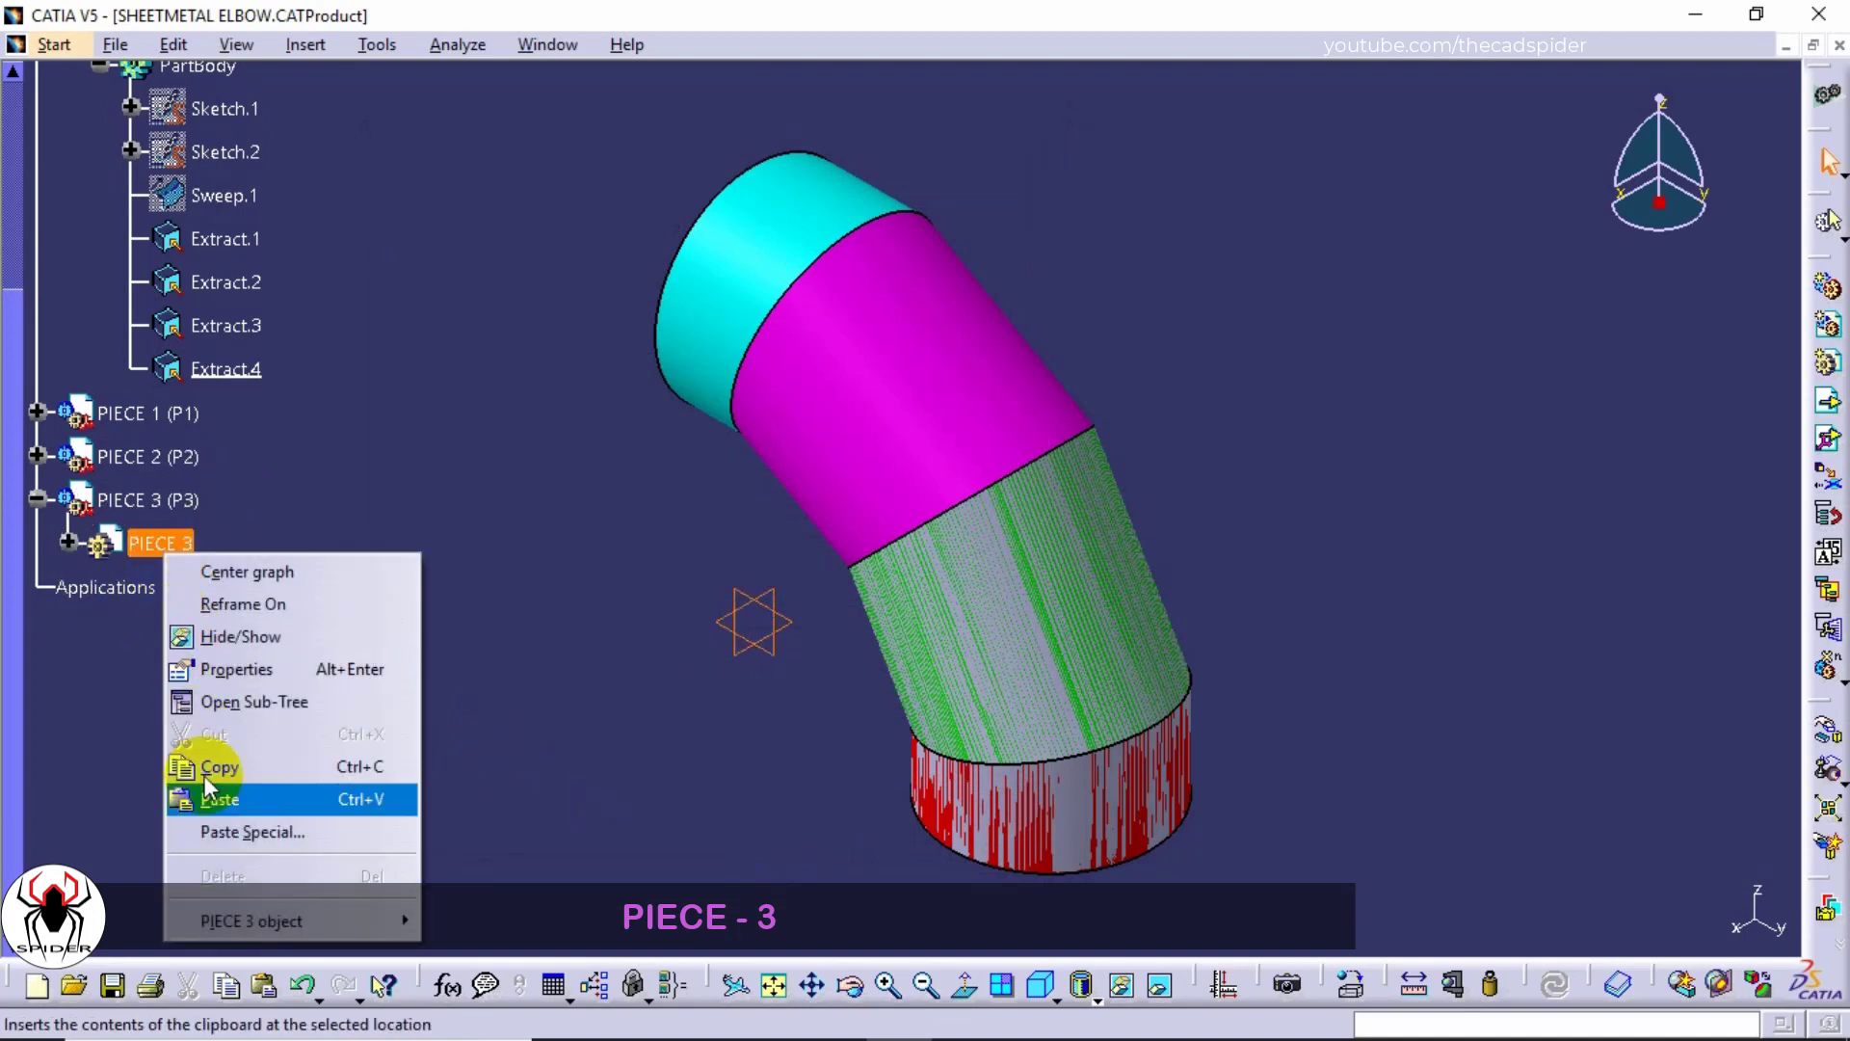
mouse_move(280, 921)
click(444, 913)
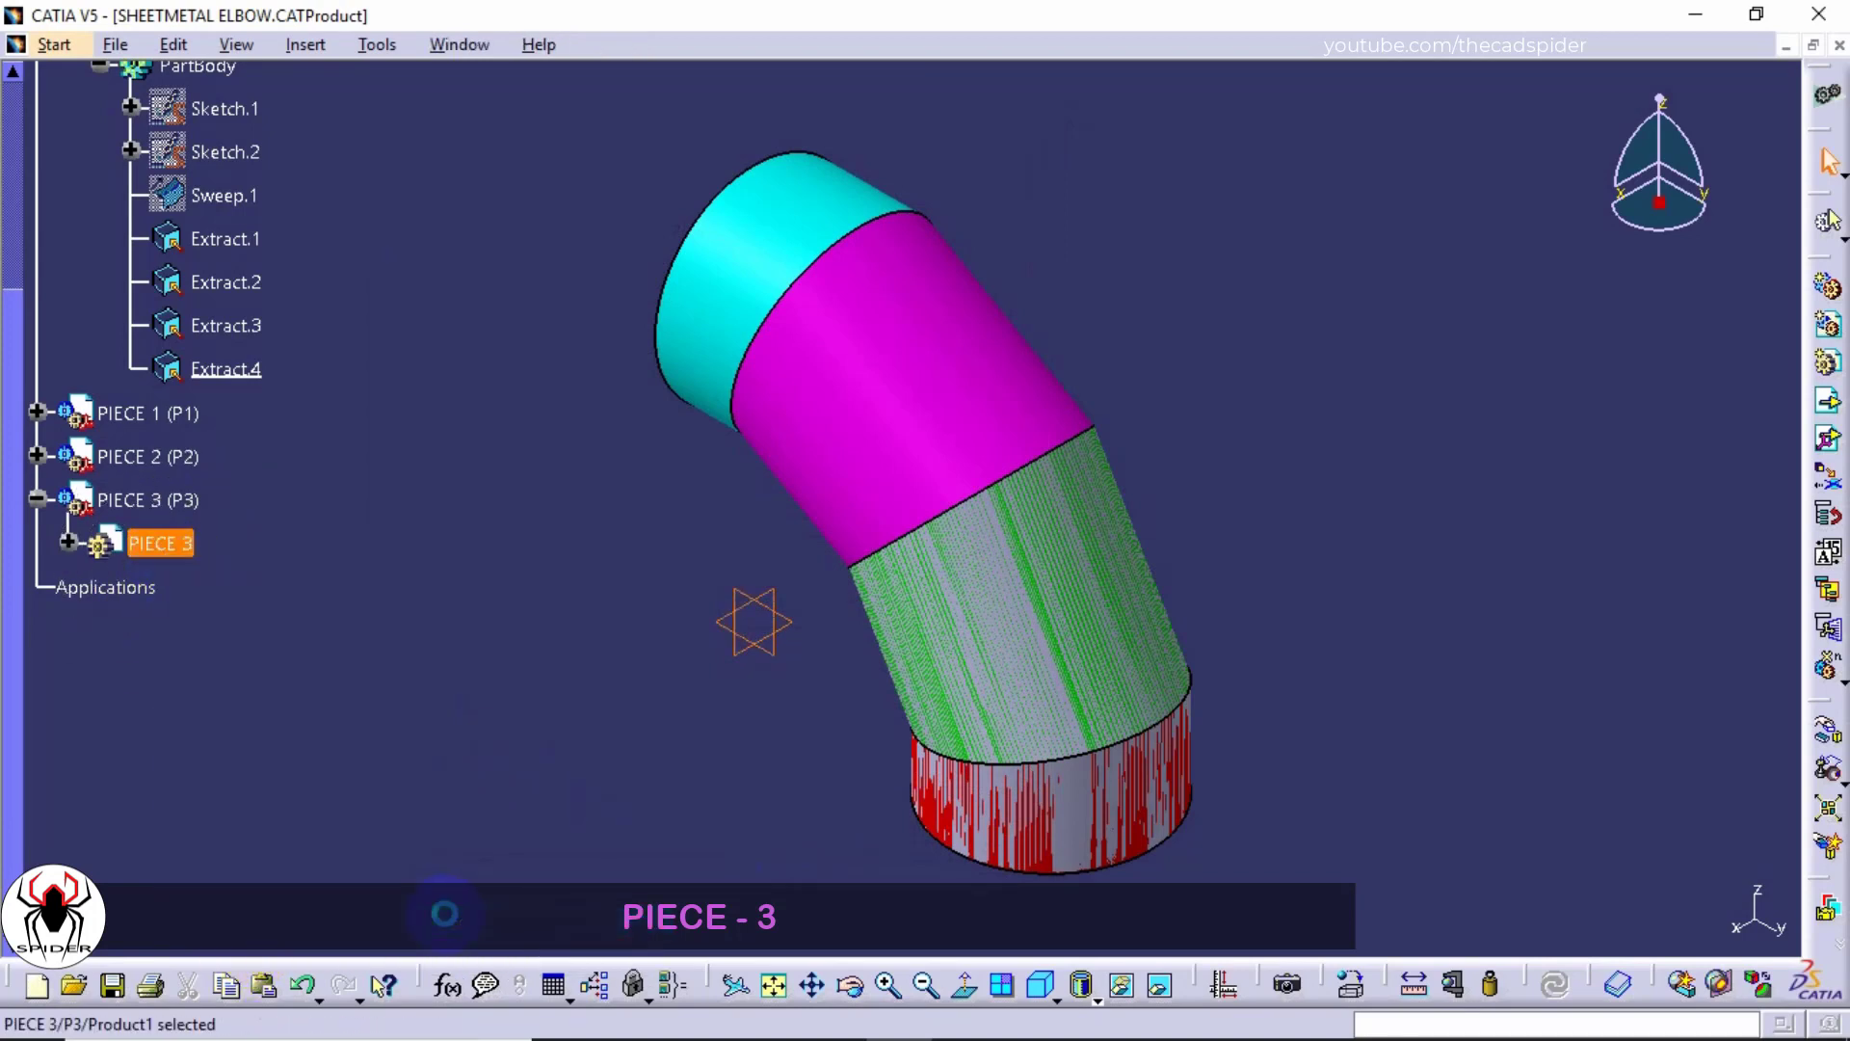
click(67, 543)
click(331, 585)
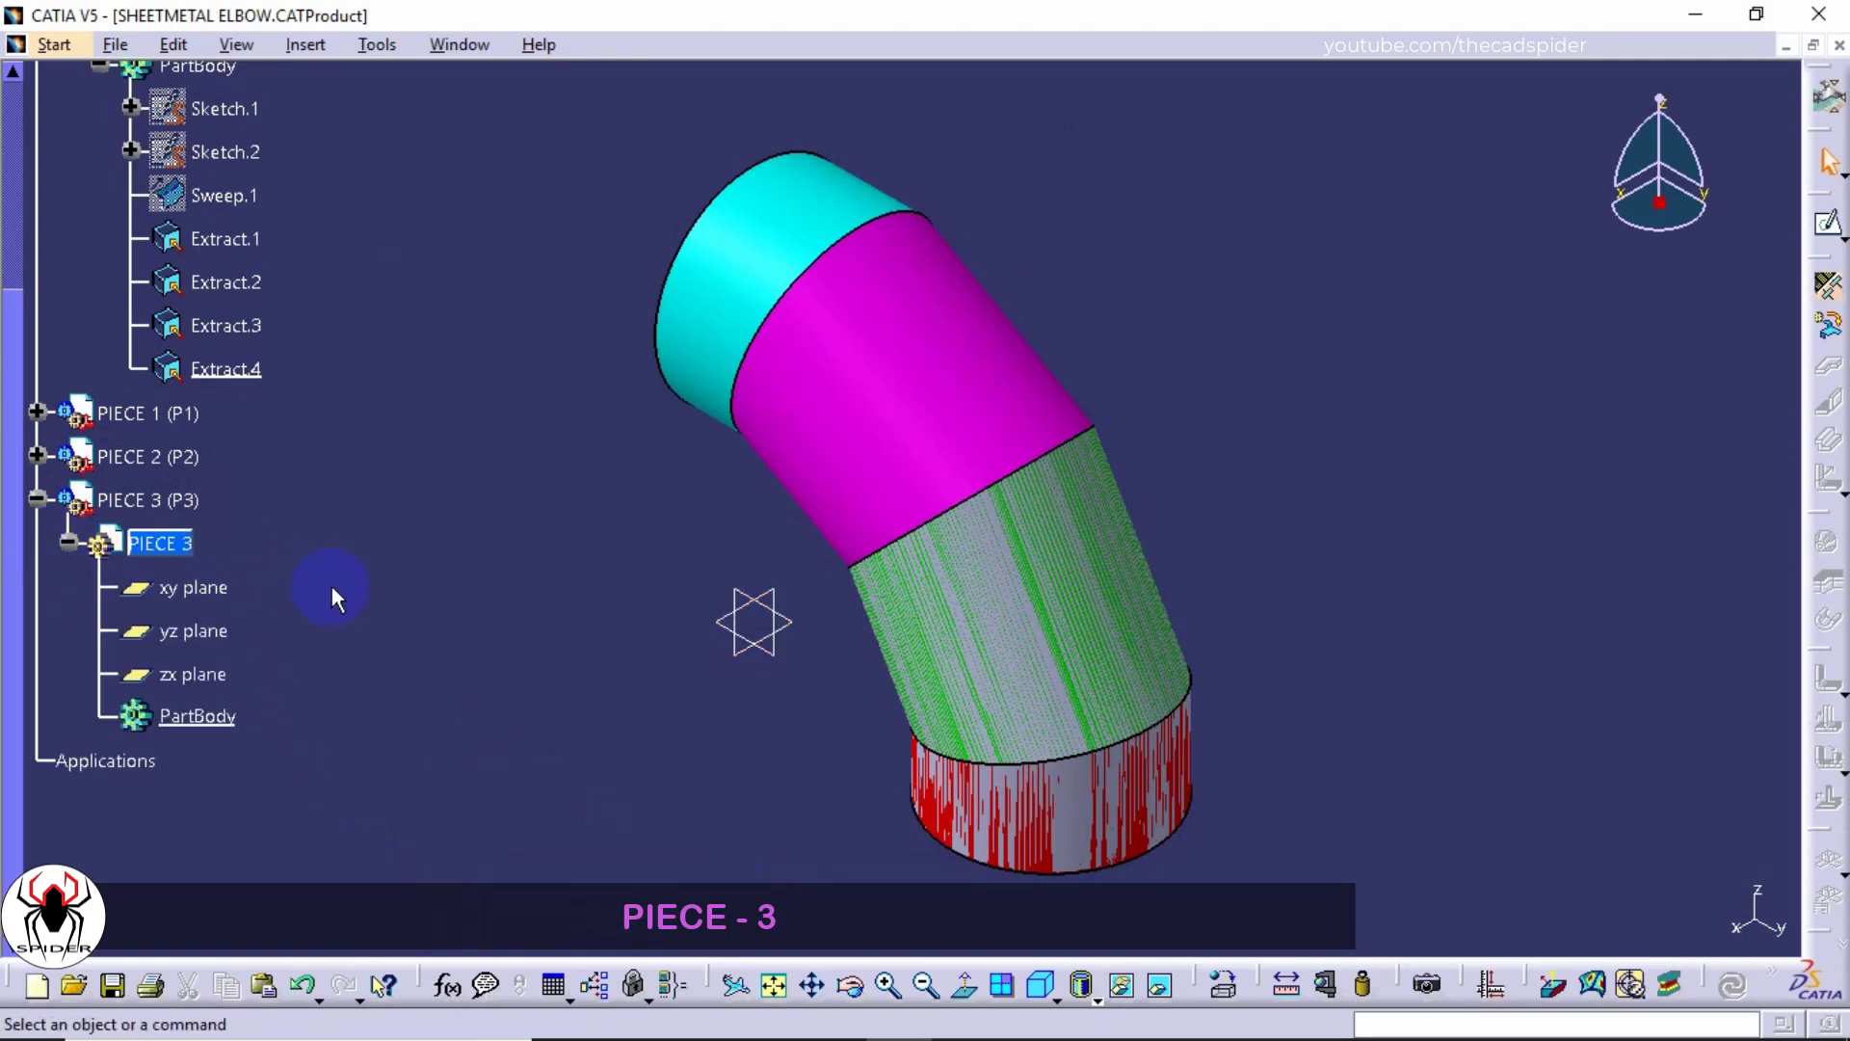
Step: Define the sheet metal parameters of PIECE 3 with a thickness of 1 mm and a default bend radius of 4 mm
click(1827, 288)
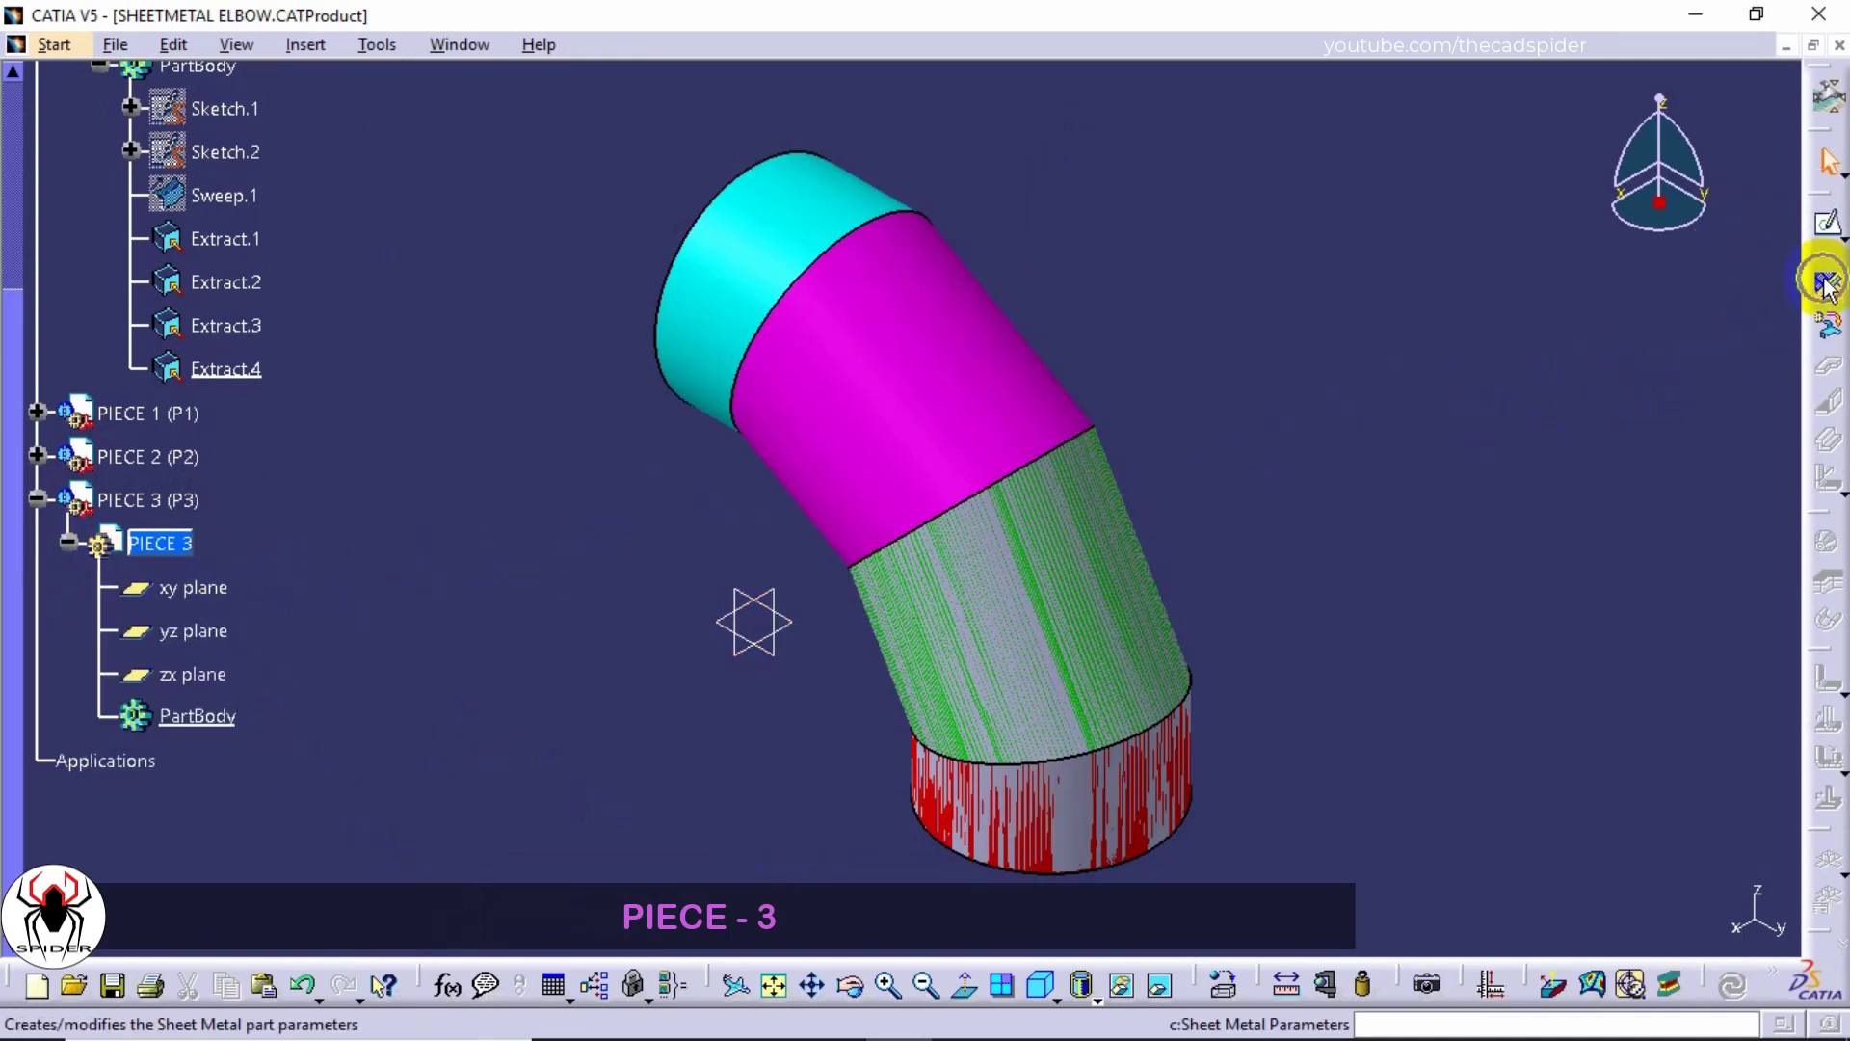
double_click(1320, 472)
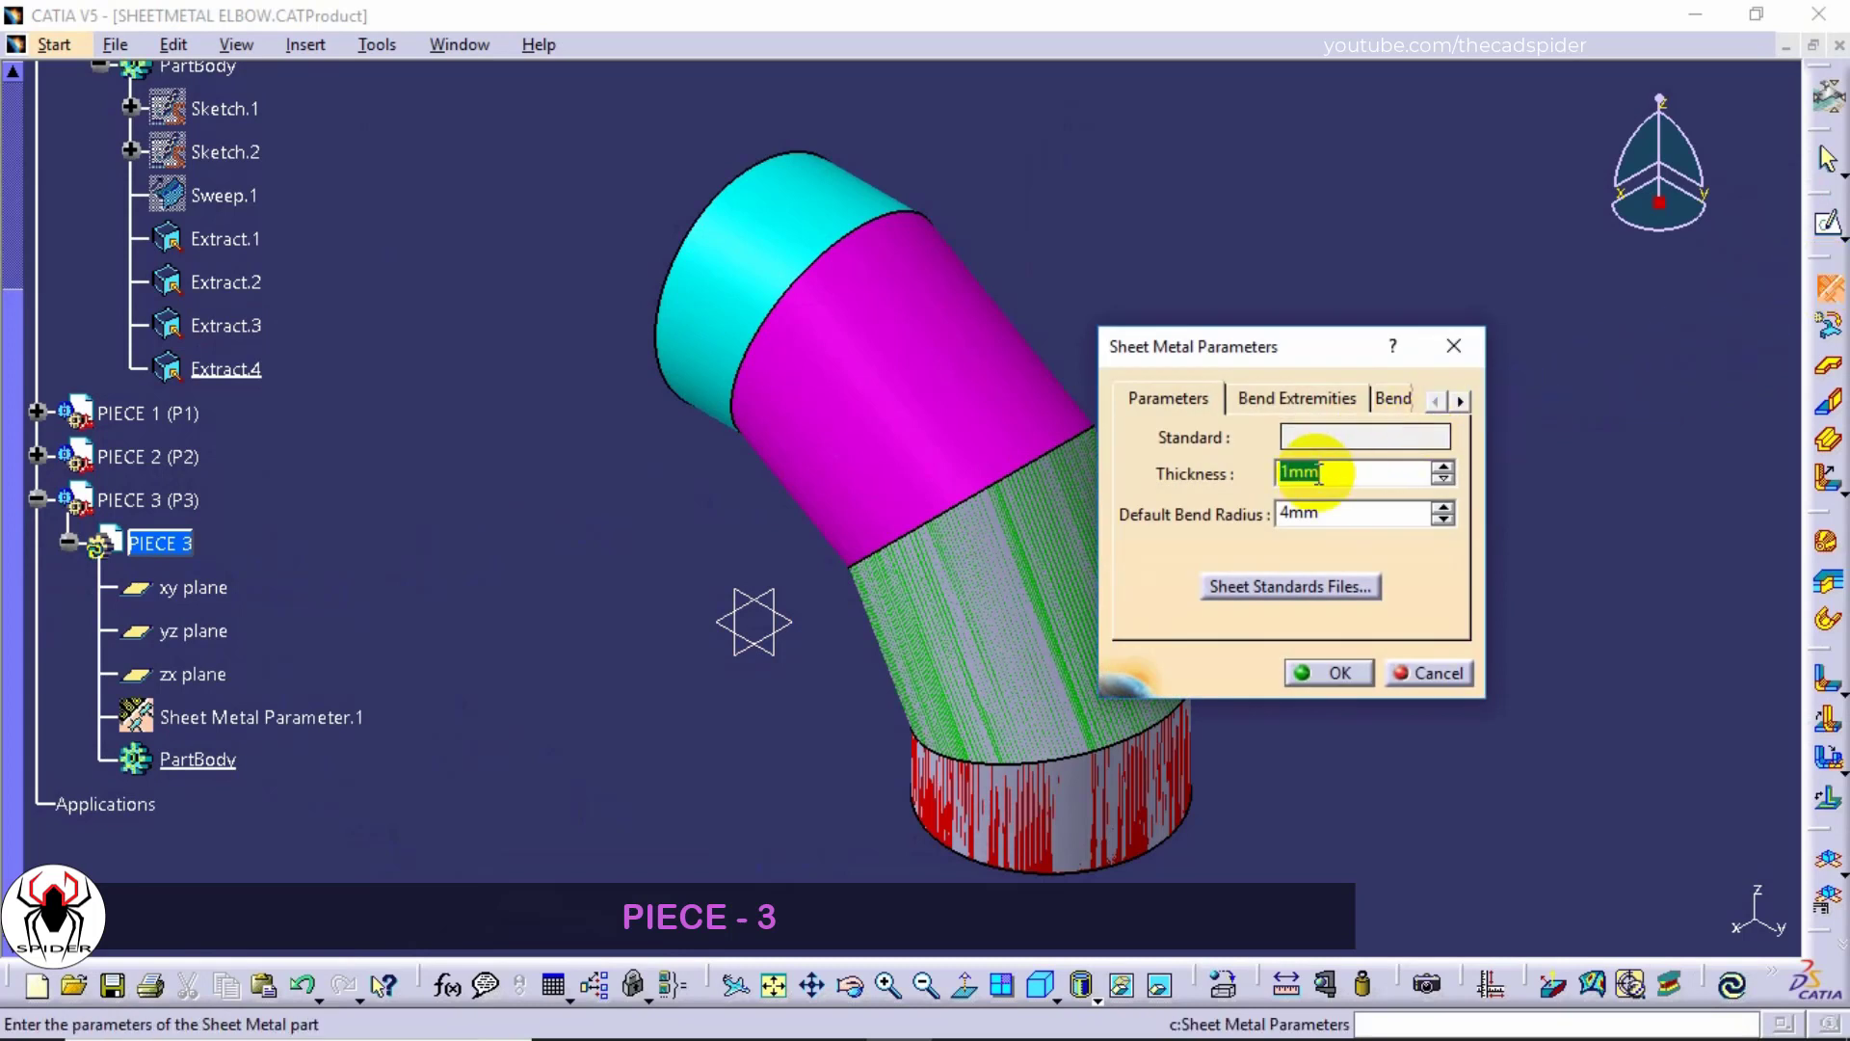
click(1333, 672)
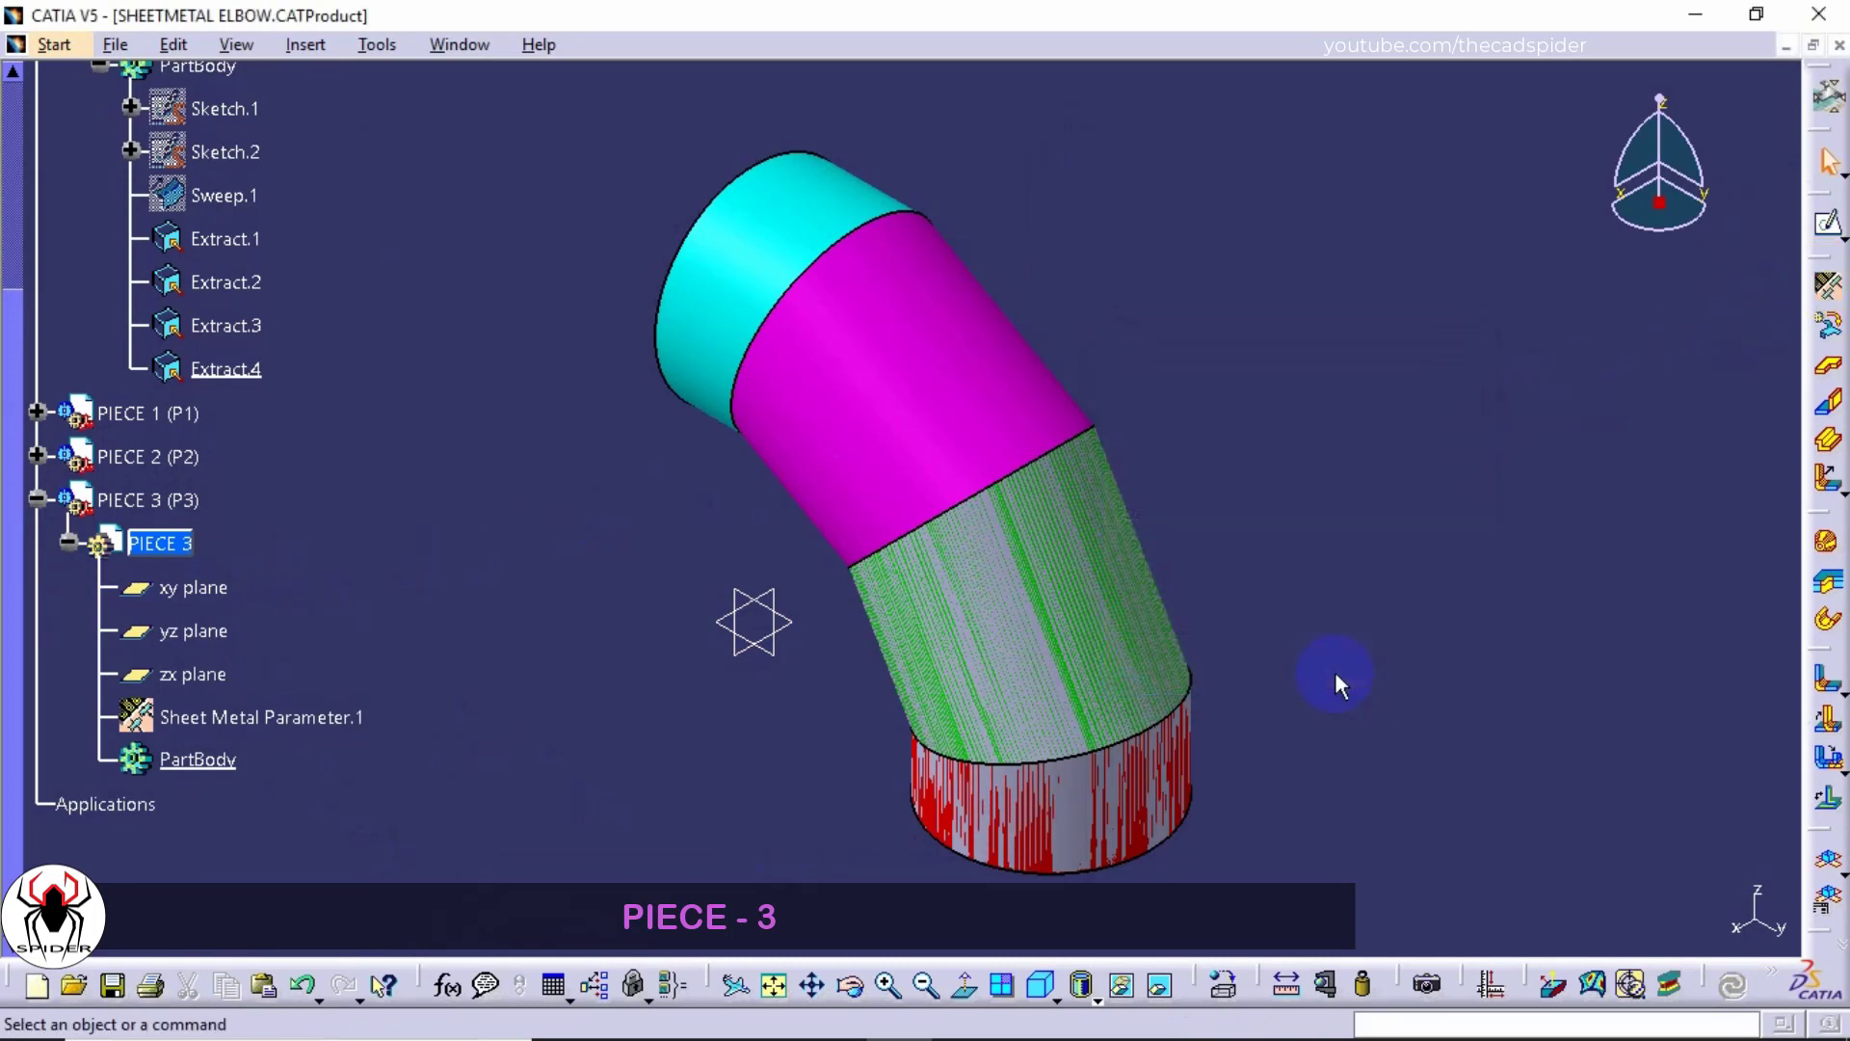
Step: Create a free form sheet metal surface in PIECE 3 from the magenta elbow segment, inverting its material side to point inward
click(1825, 583)
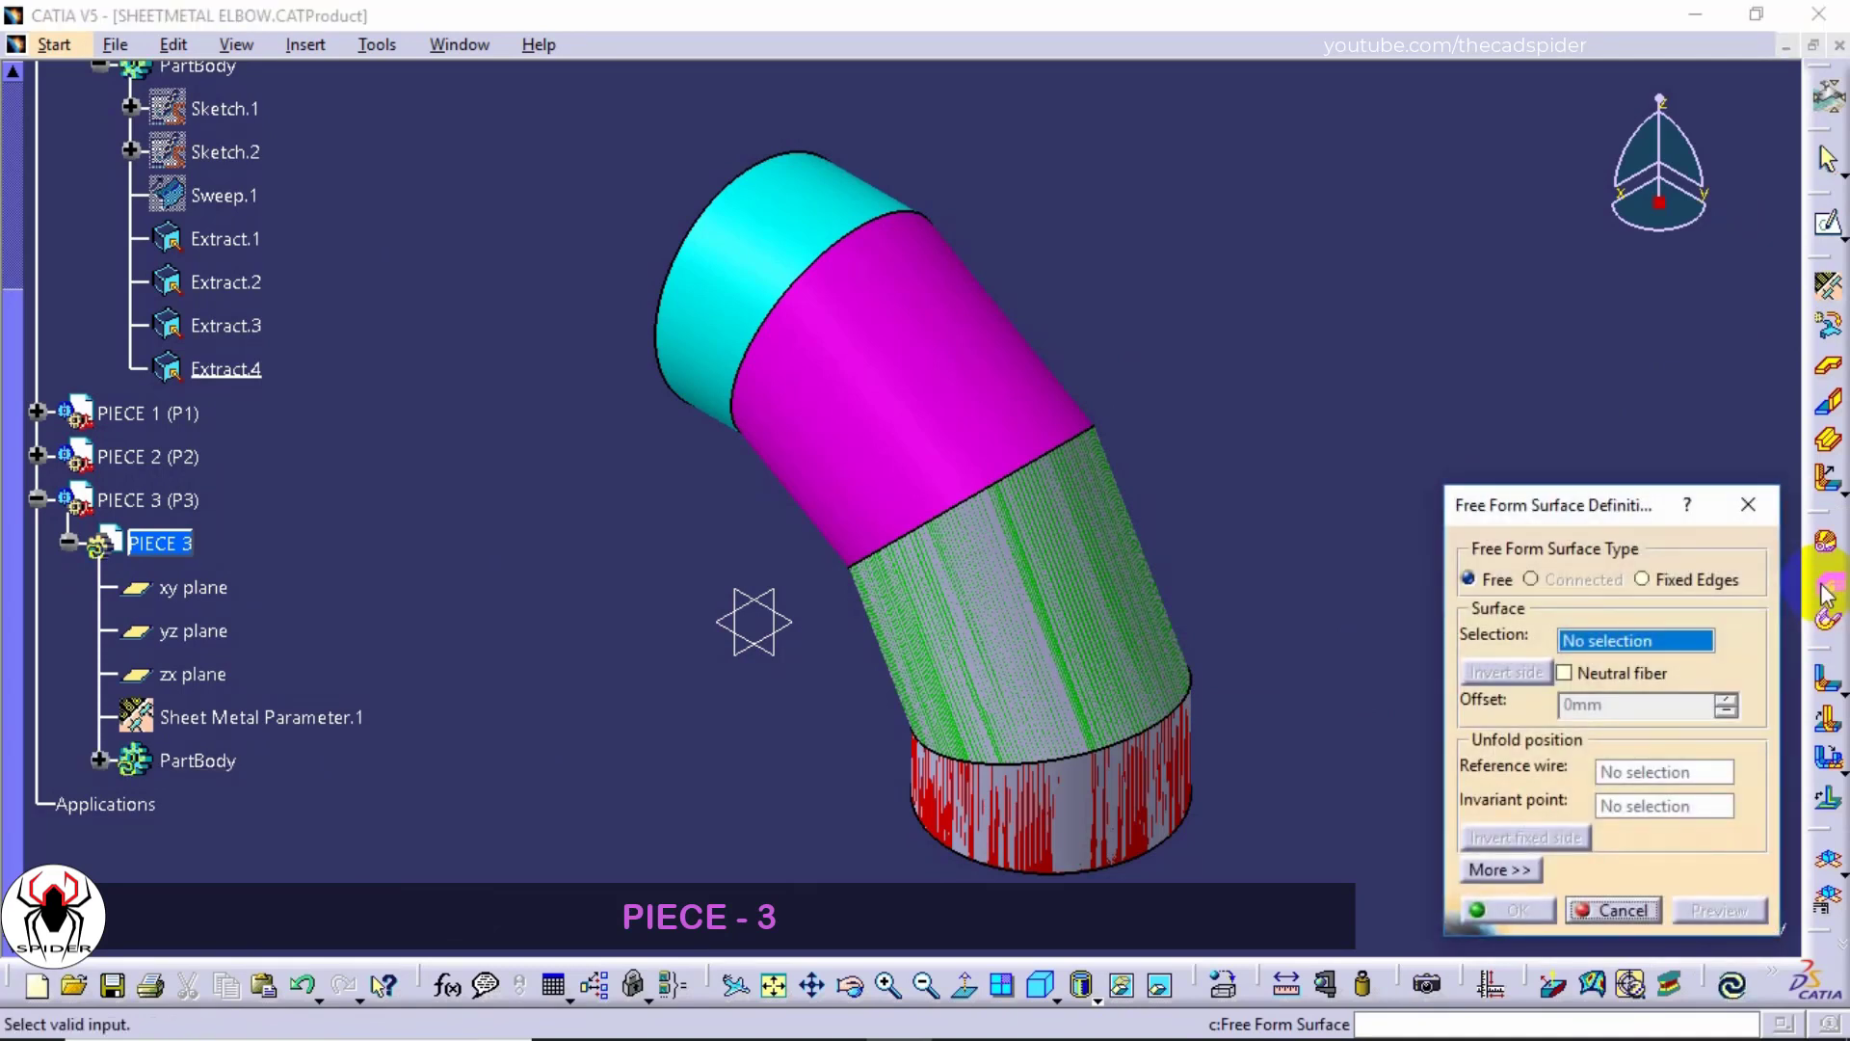
click(984, 367)
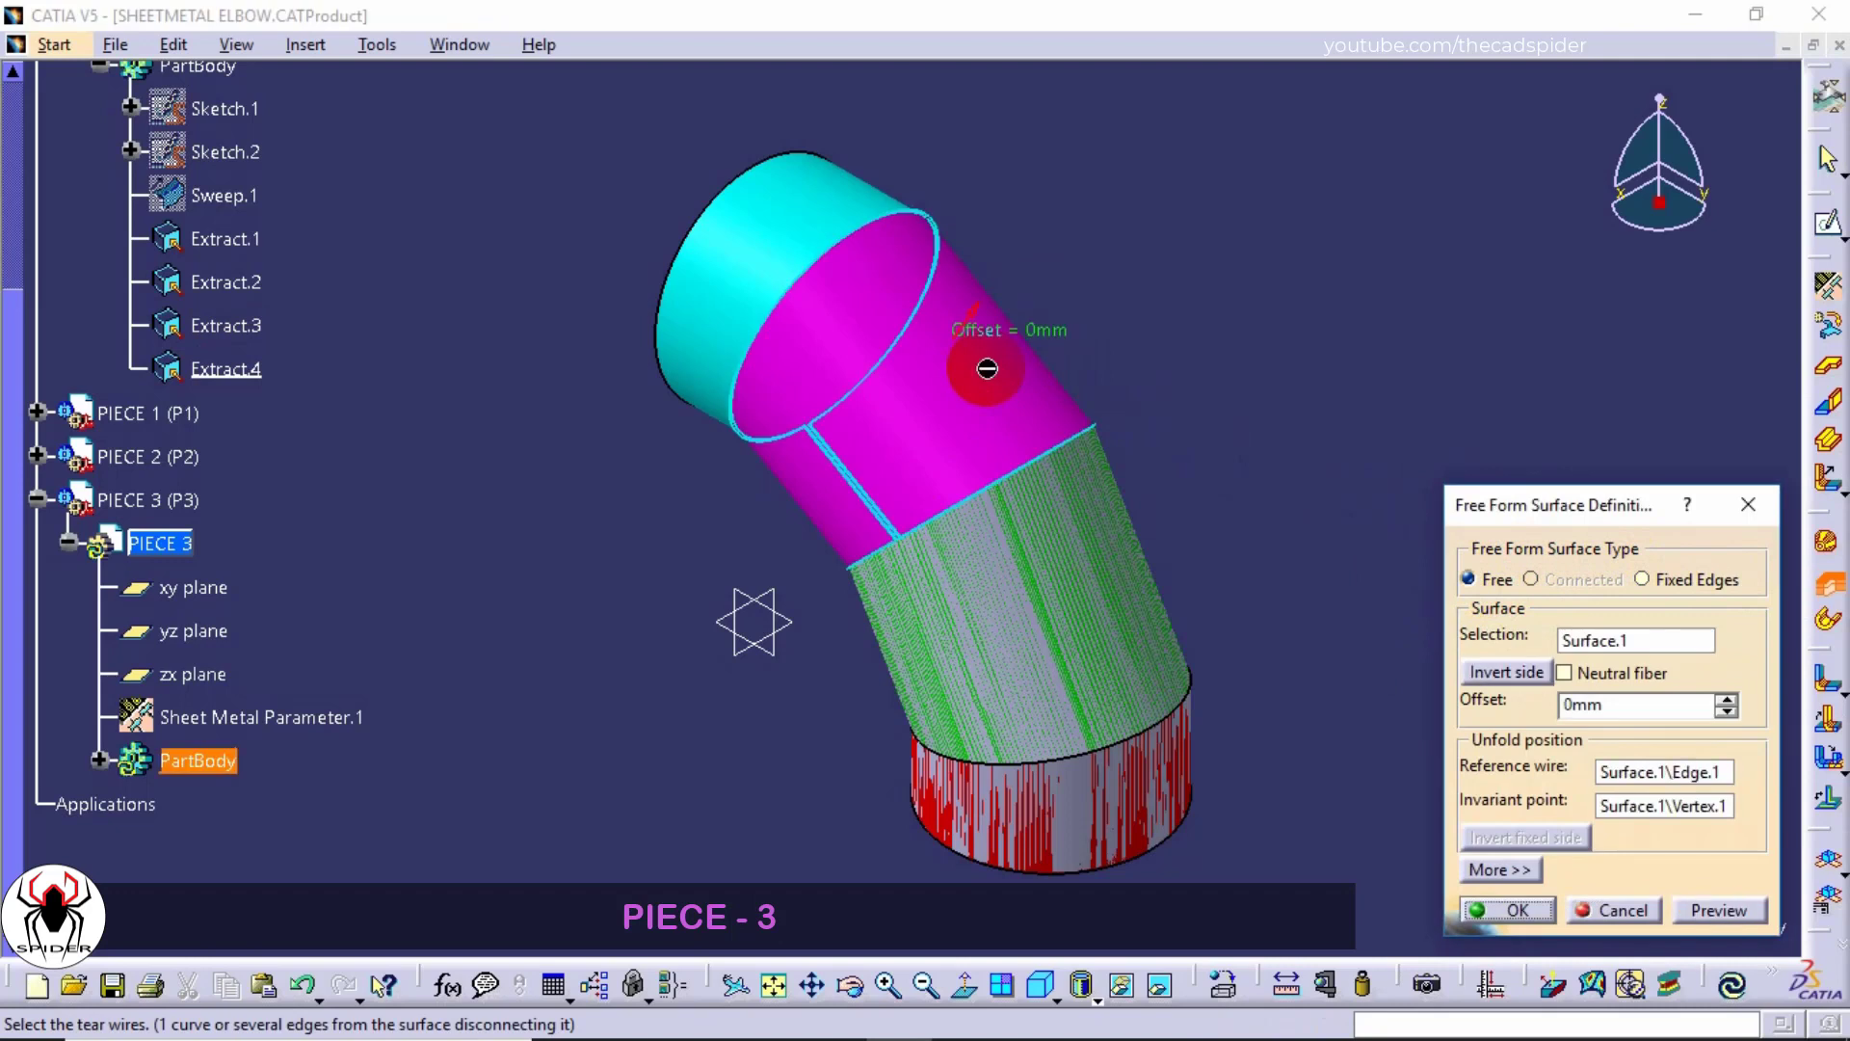
click(976, 311)
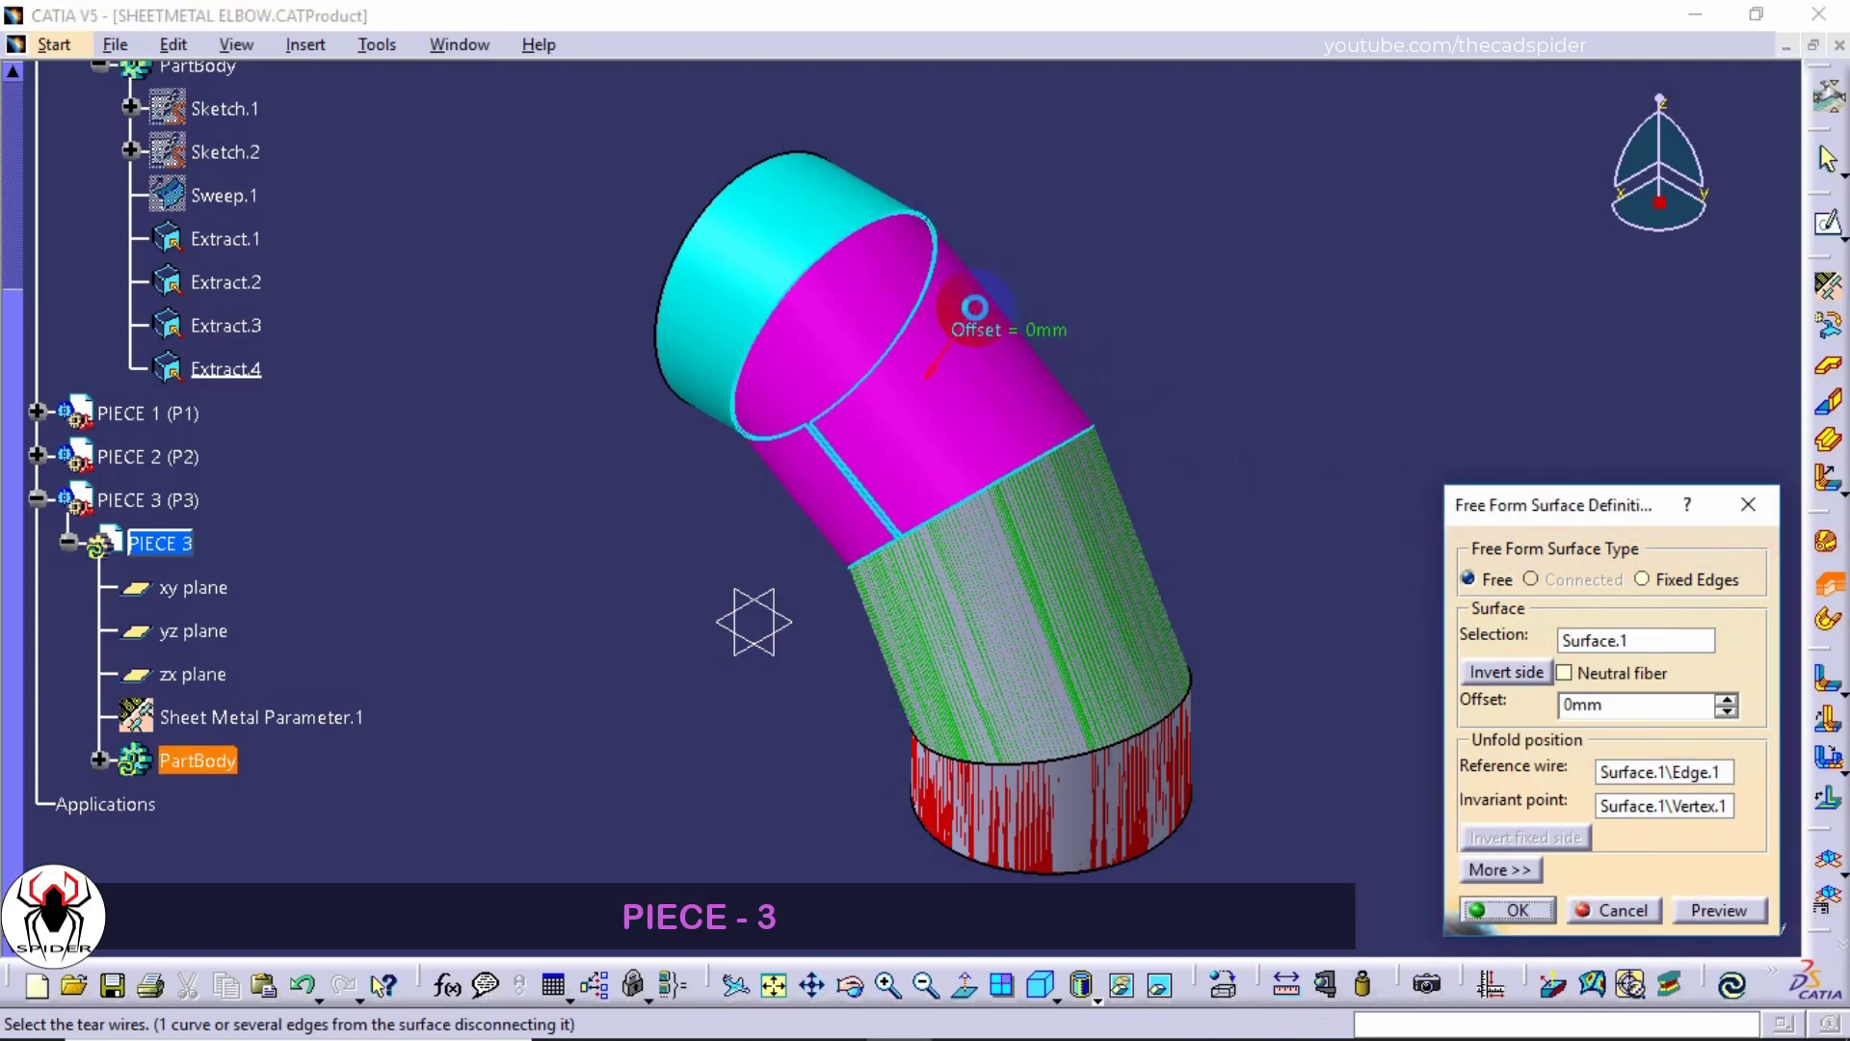
click(1519, 910)
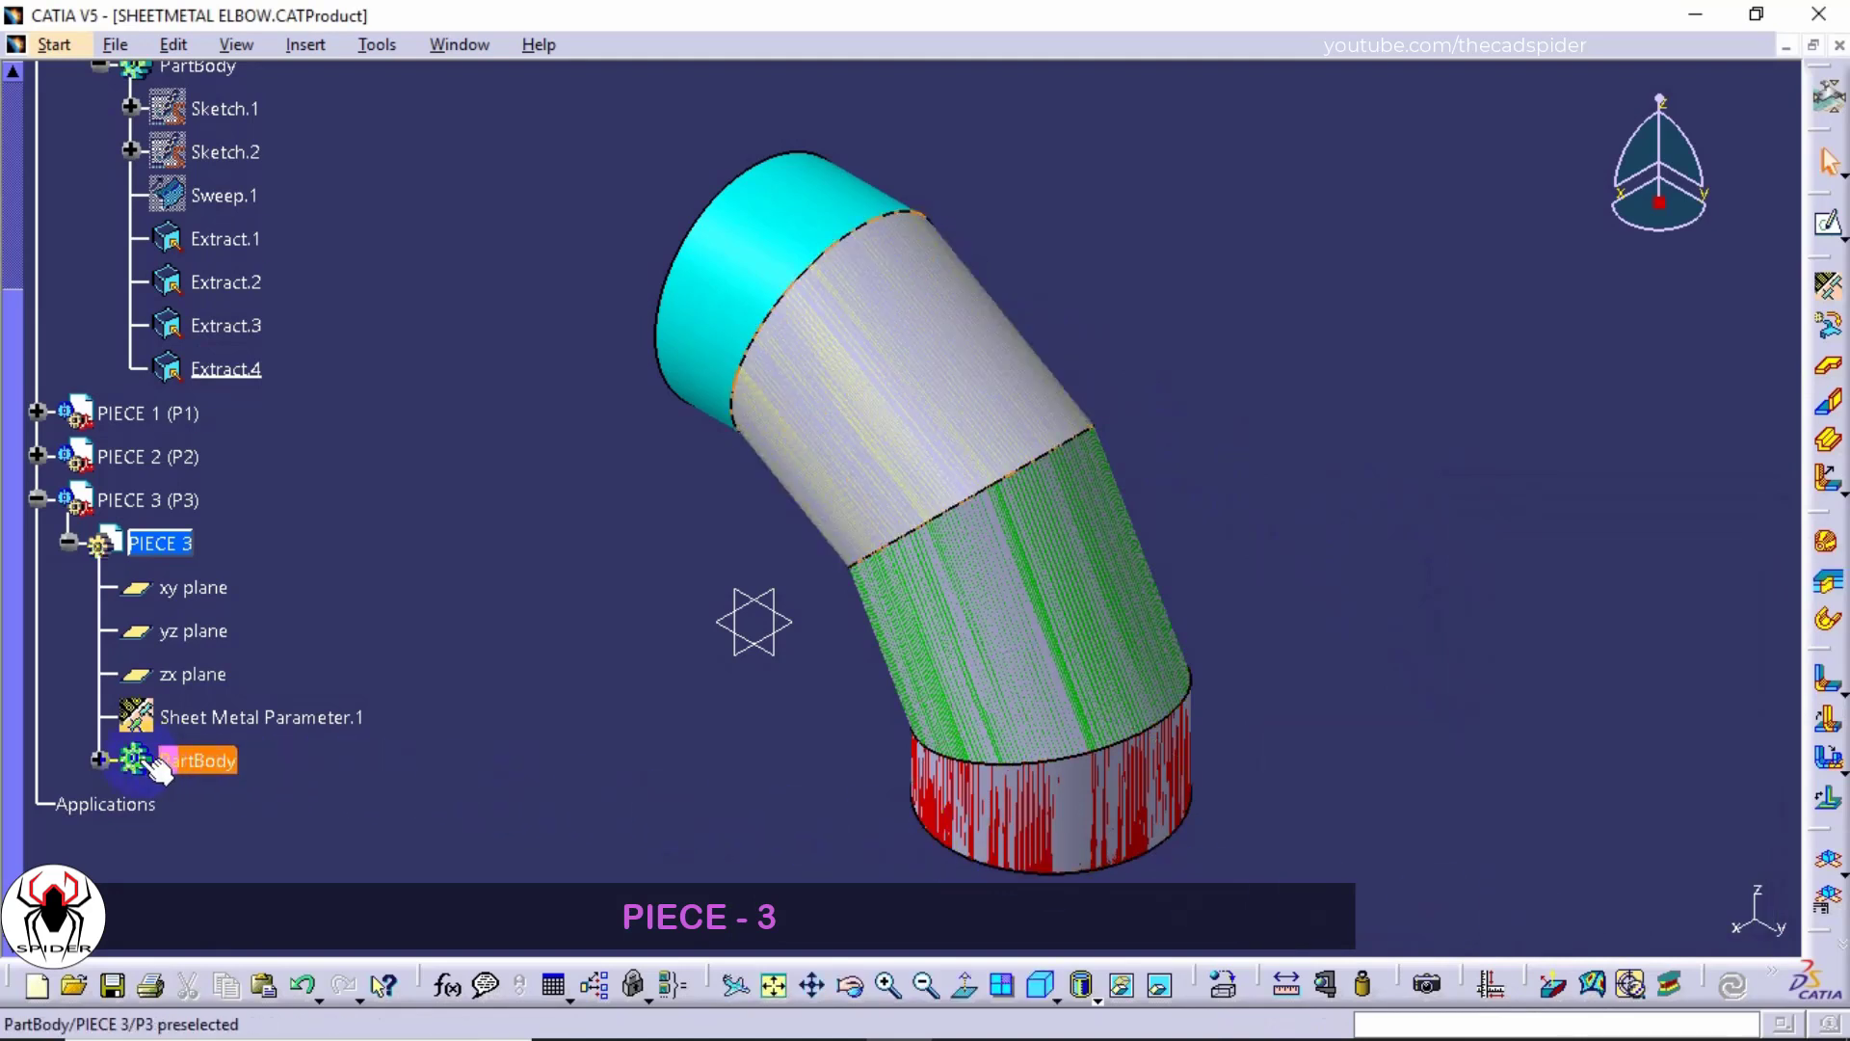
Step: Hide Surface.1 in the PartBody of PIECE 3 and collapse the PIECE 3 tree node
click(99, 760)
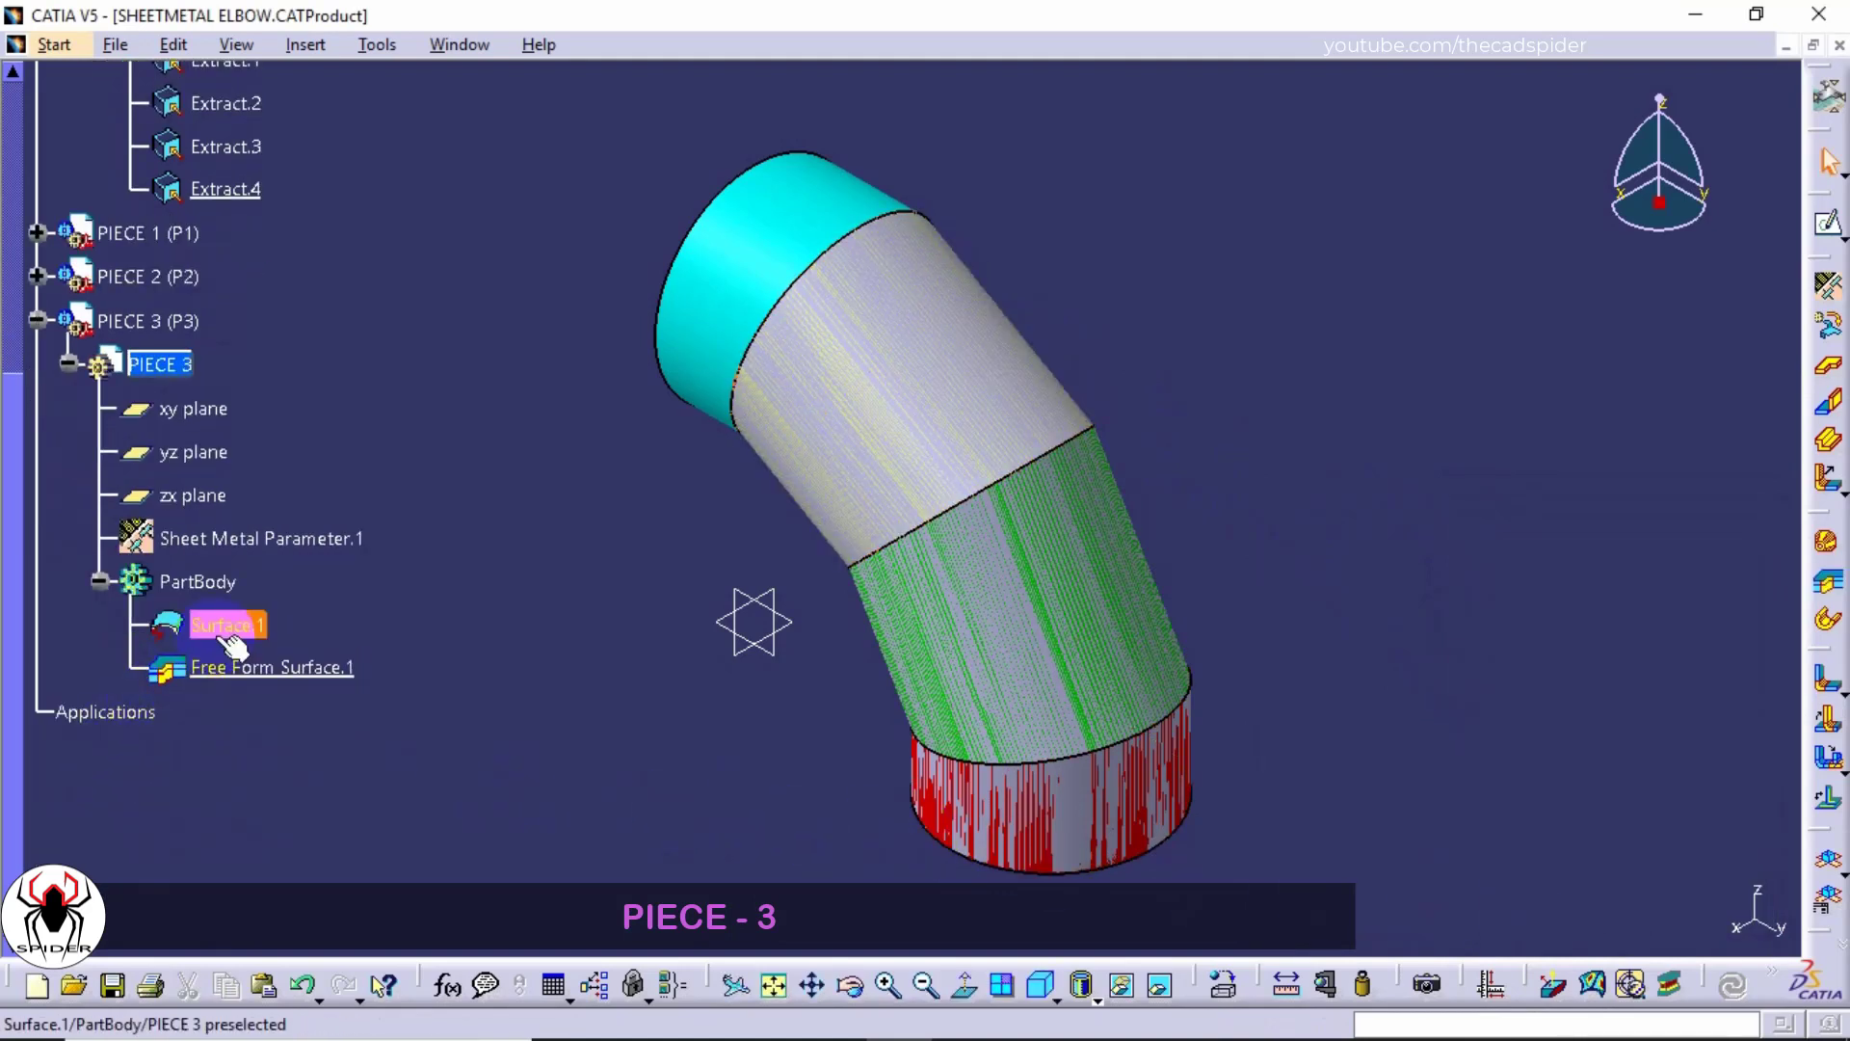
right_click(227, 626)
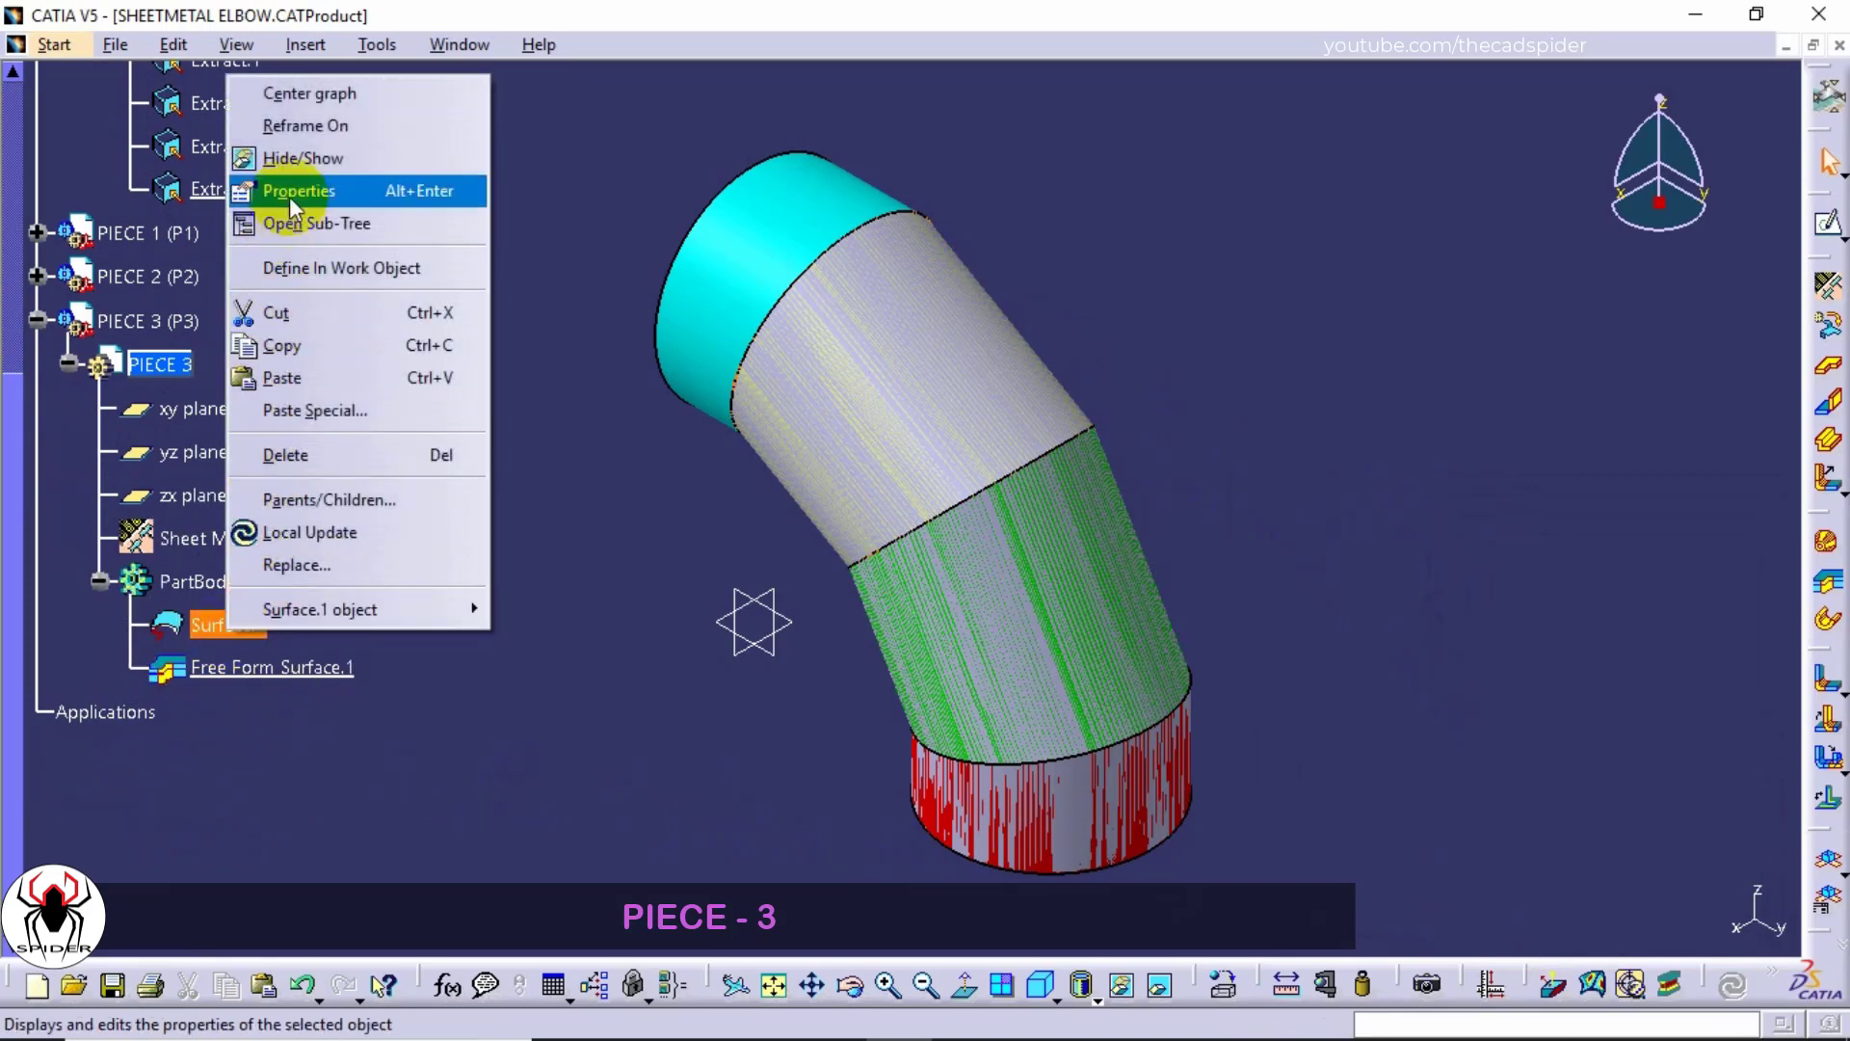
click(297, 158)
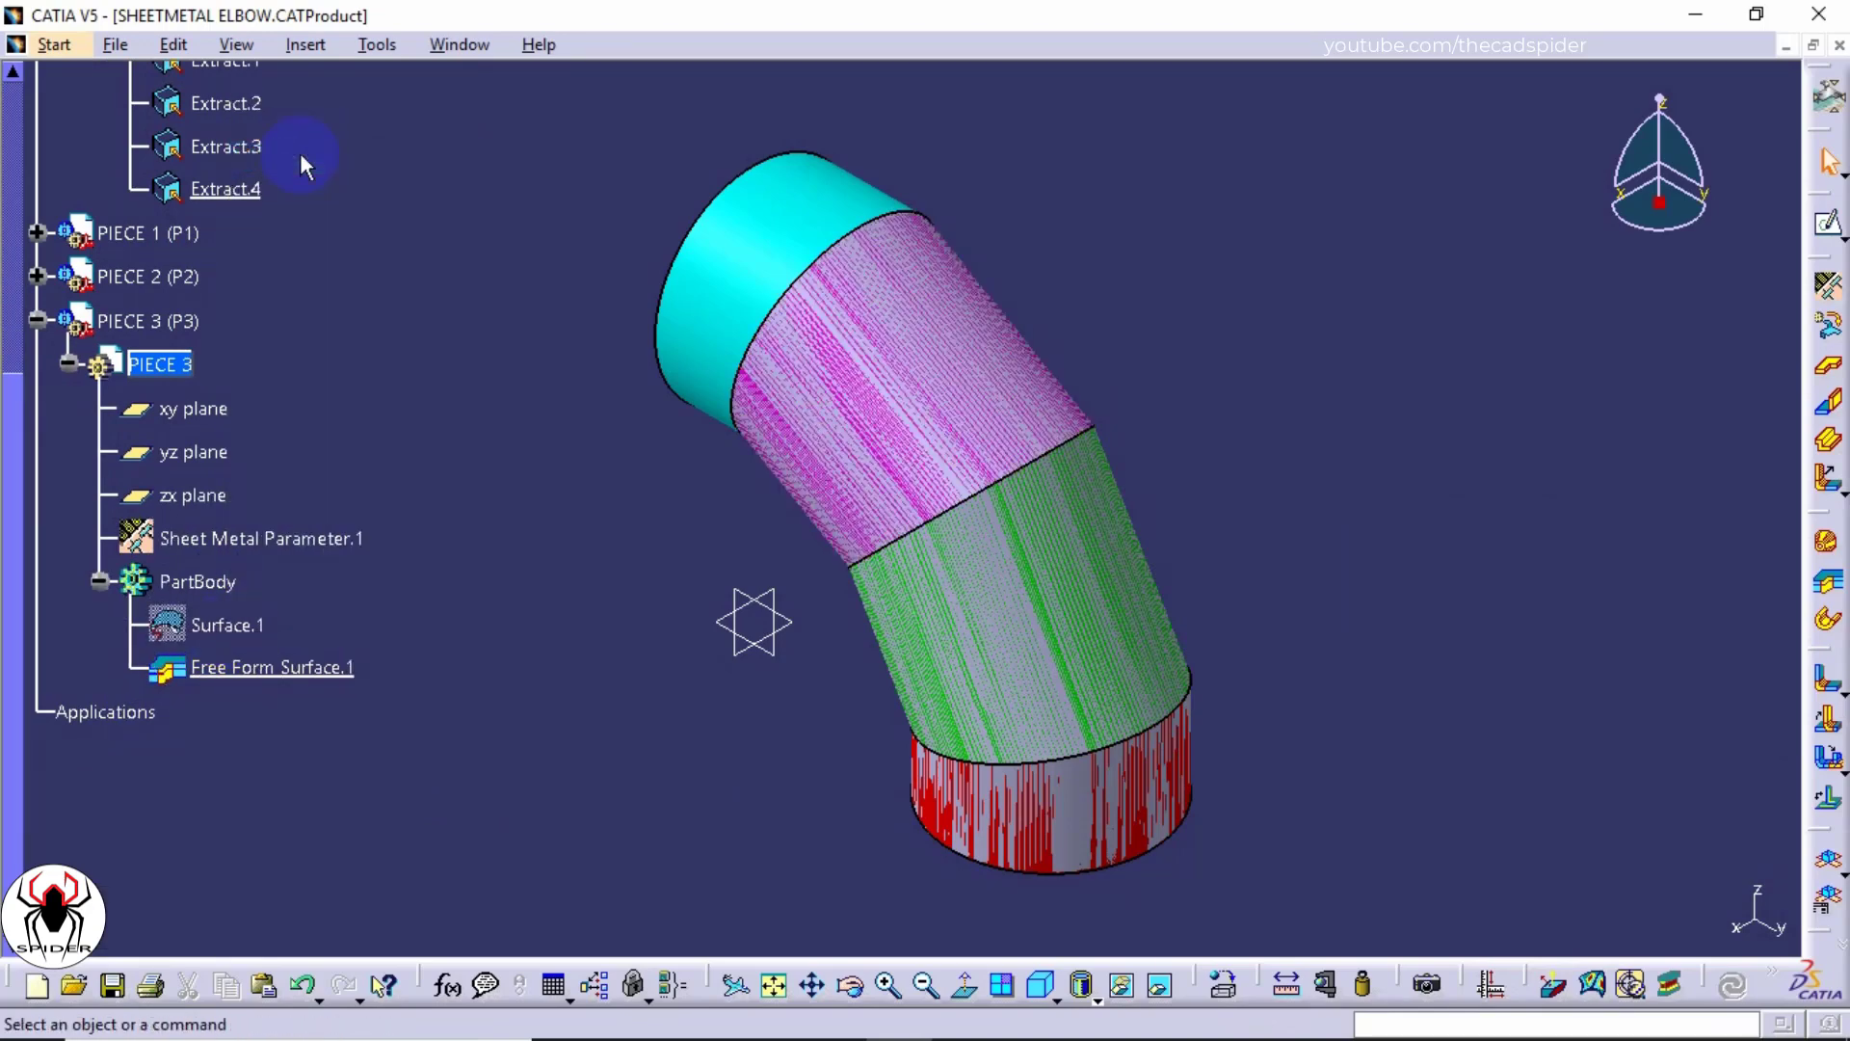
click(36, 320)
Step: Activate the top-level Product1 assembly for editing
scroll(144, 347, up, 3)
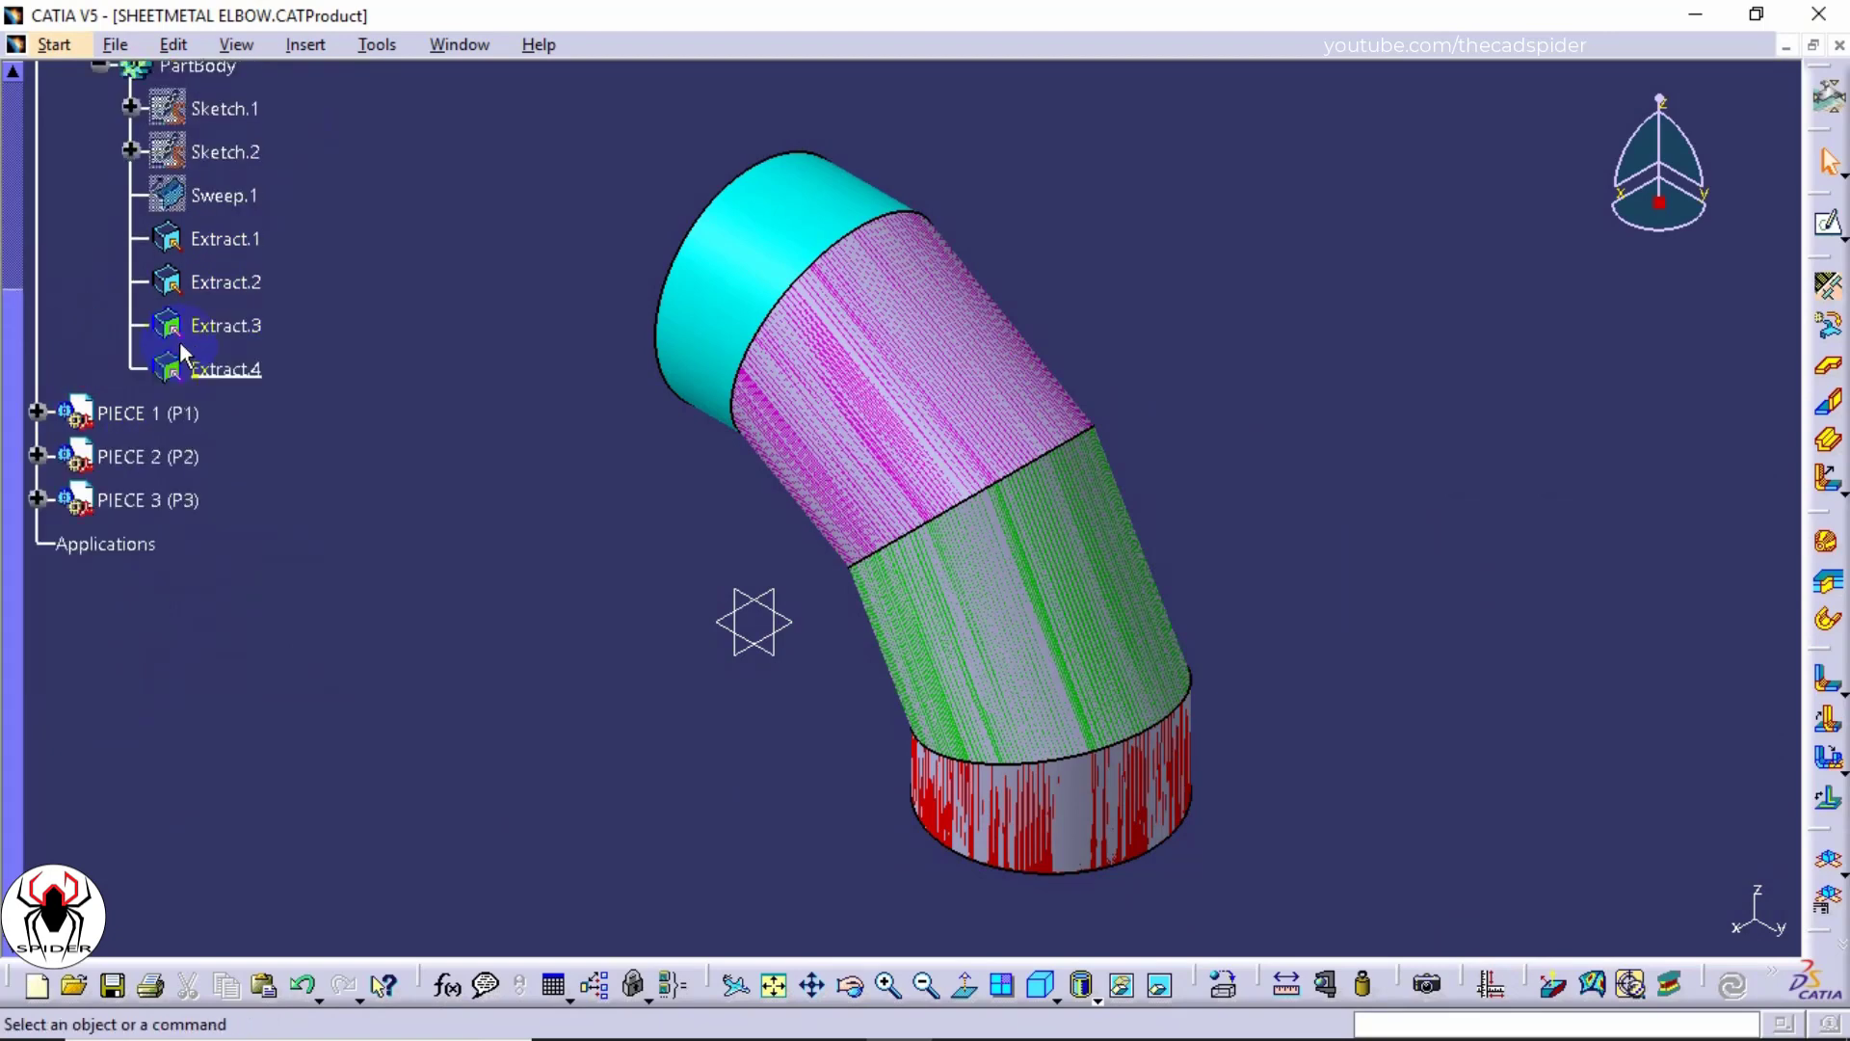
scroll(179, 341, up, 3)
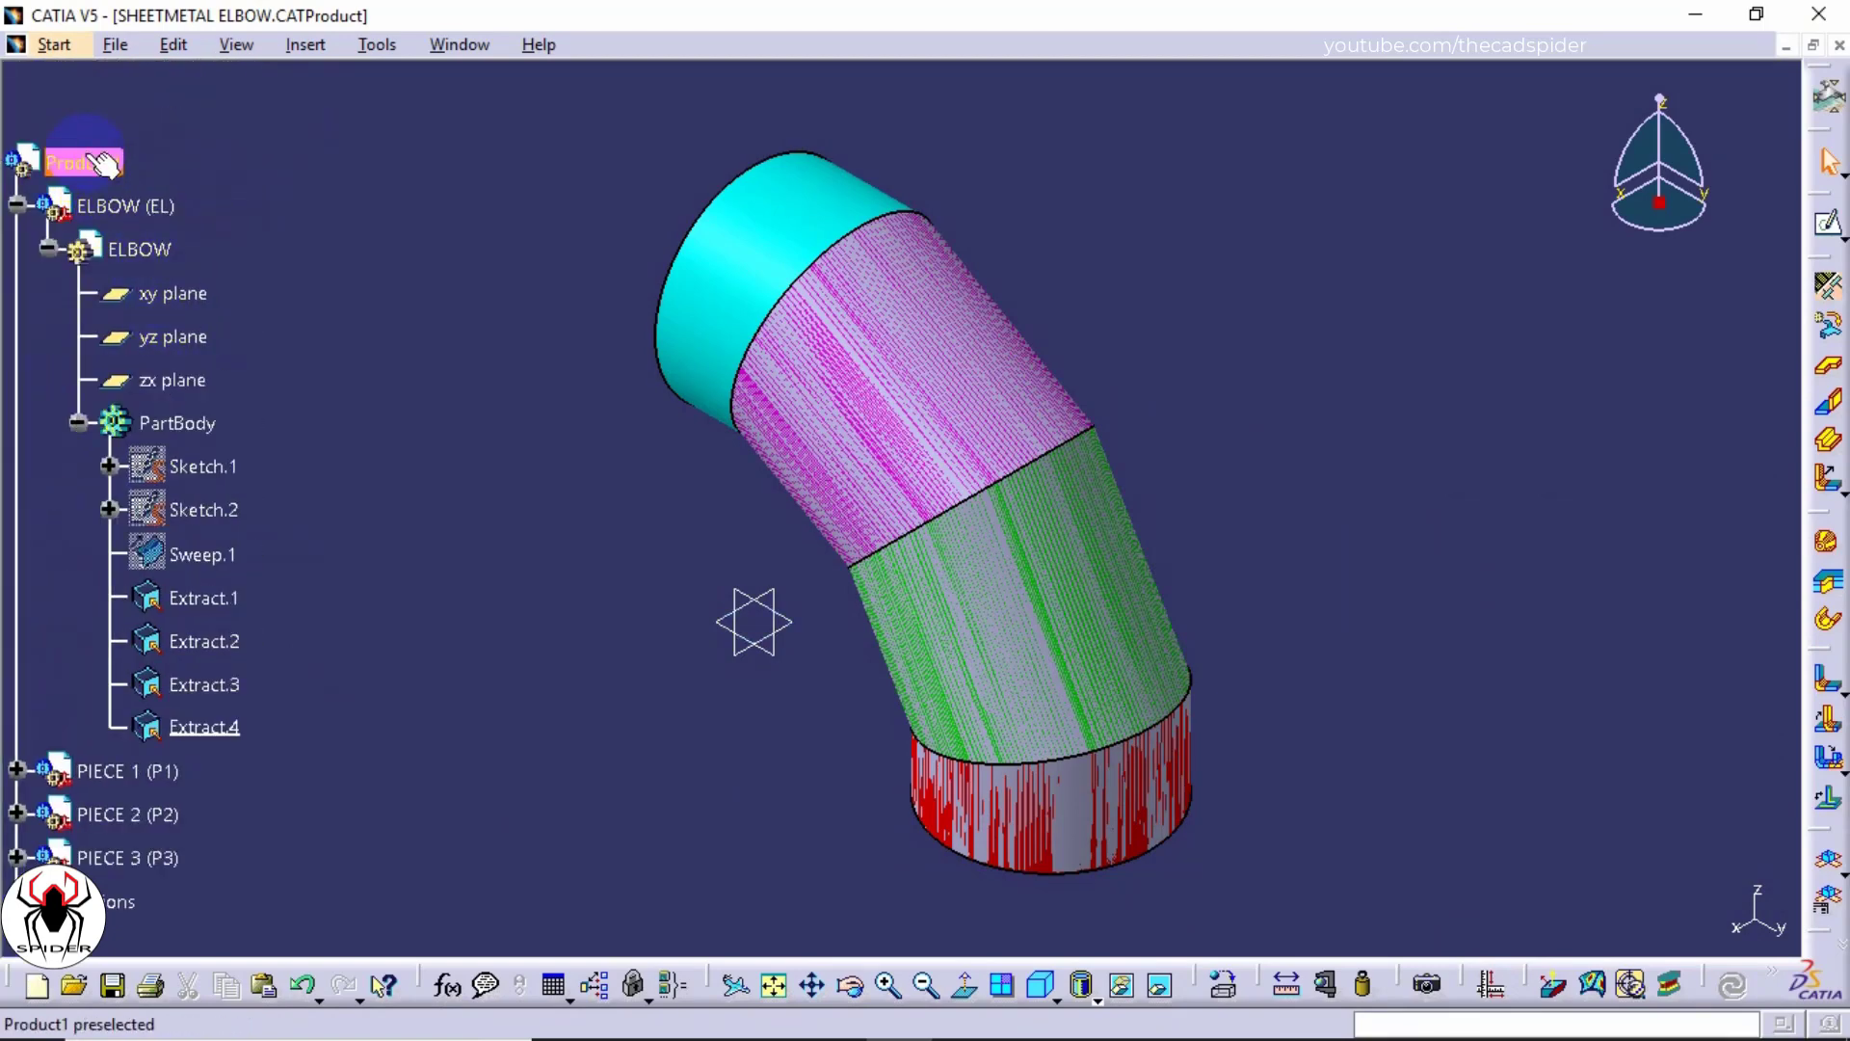
right_click(104, 162)
mouse_move(223, 526)
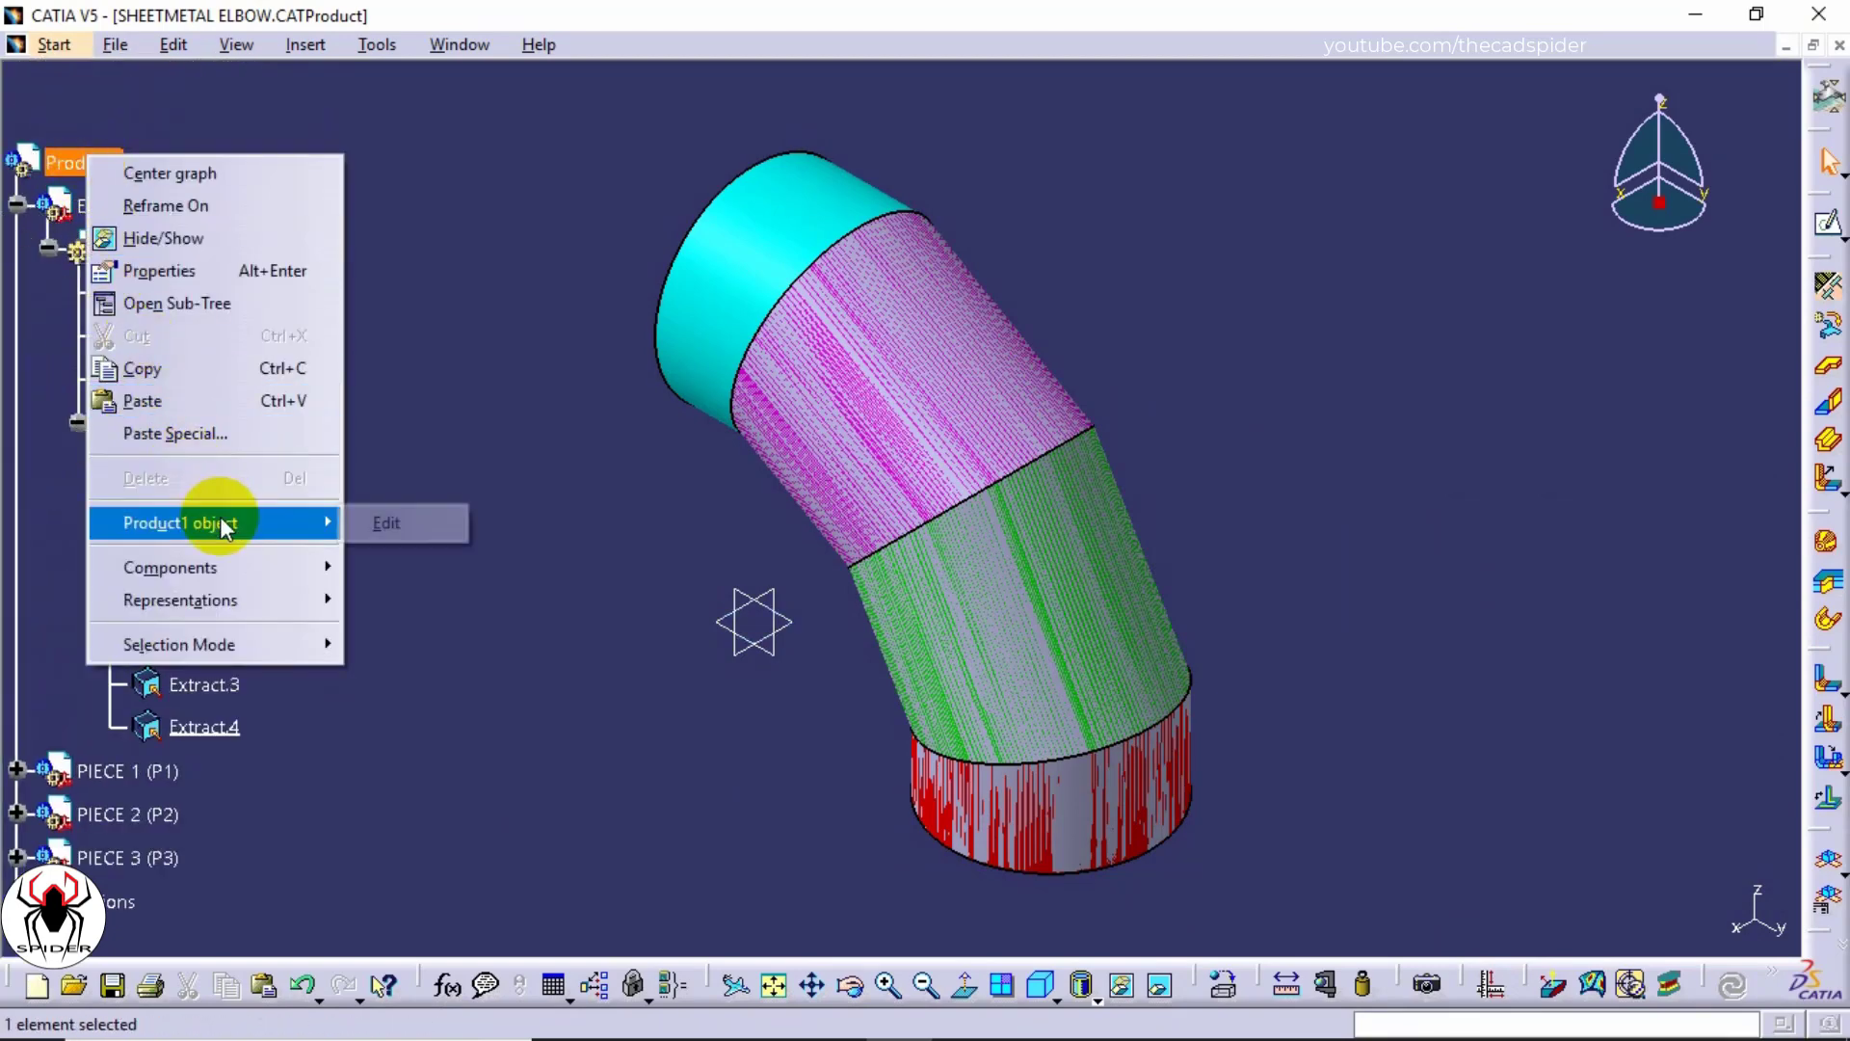
click(387, 522)
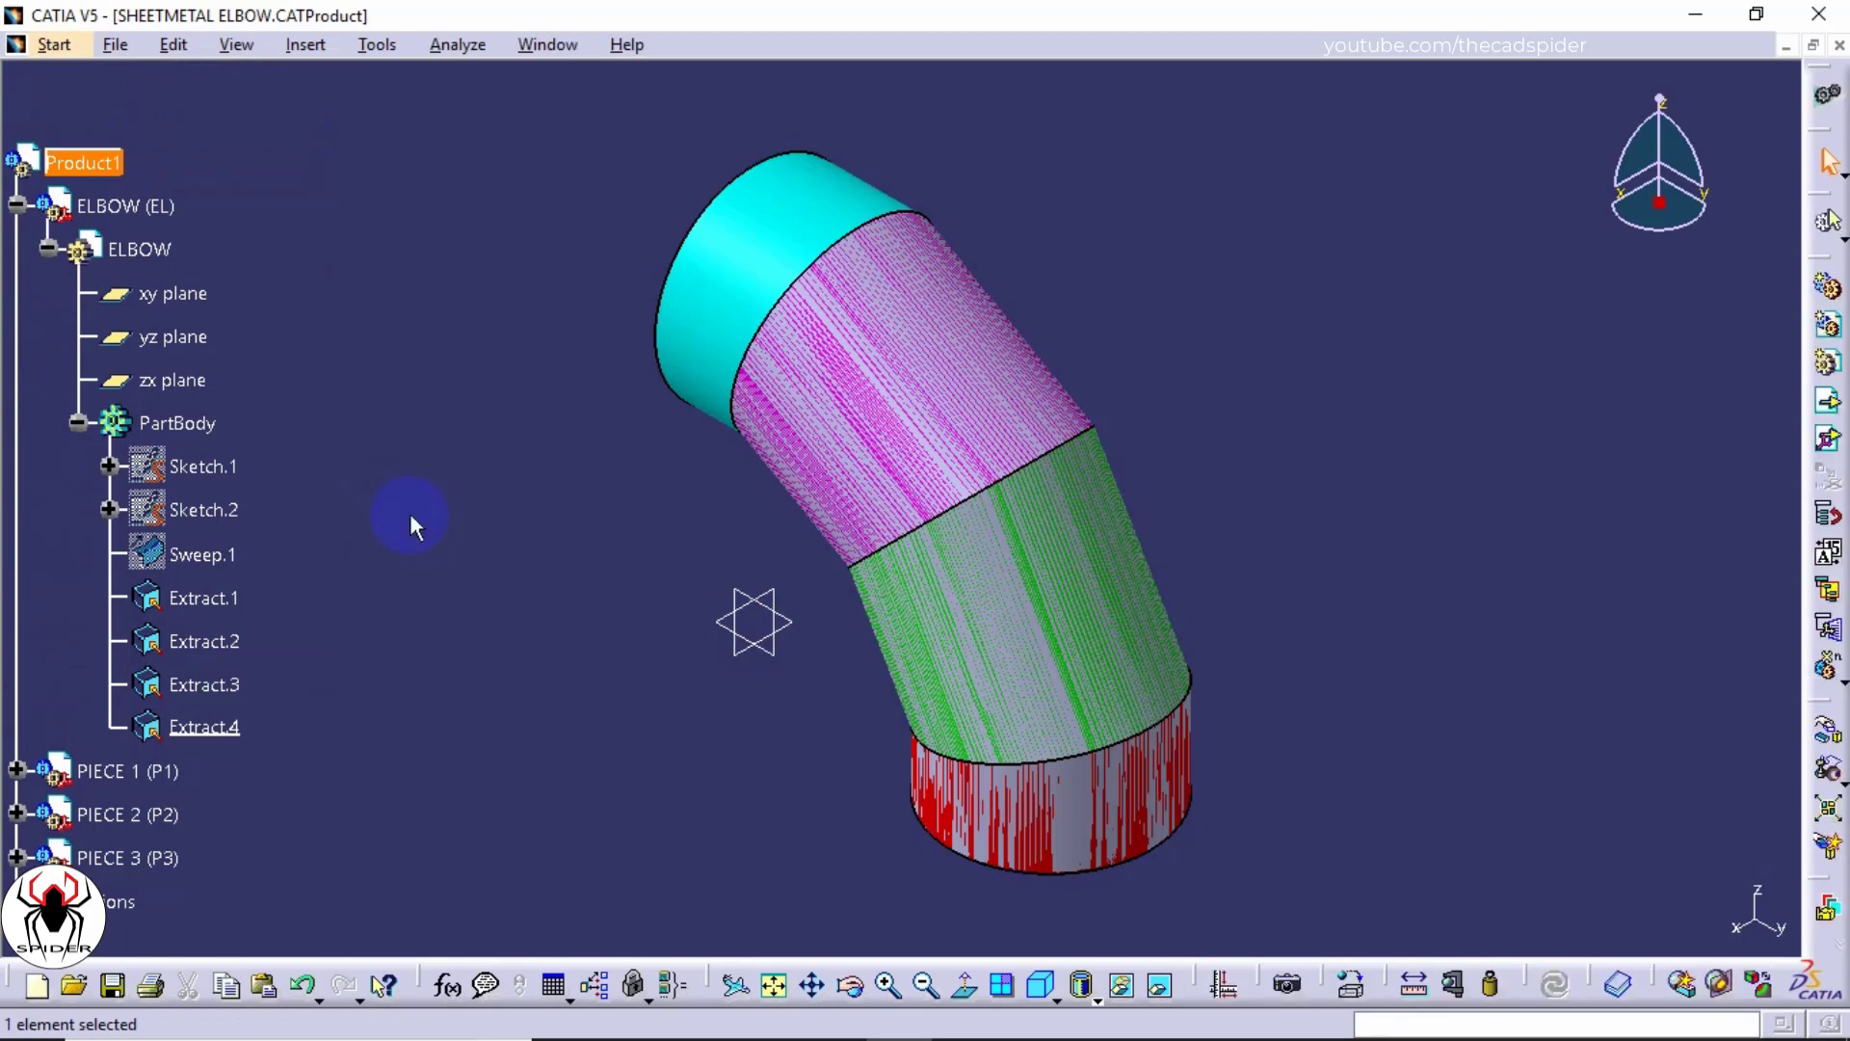
Step: Insert a fourth new piece part into Product1, using the new part itself to define its origin point, and expand its tree node
click(310, 44)
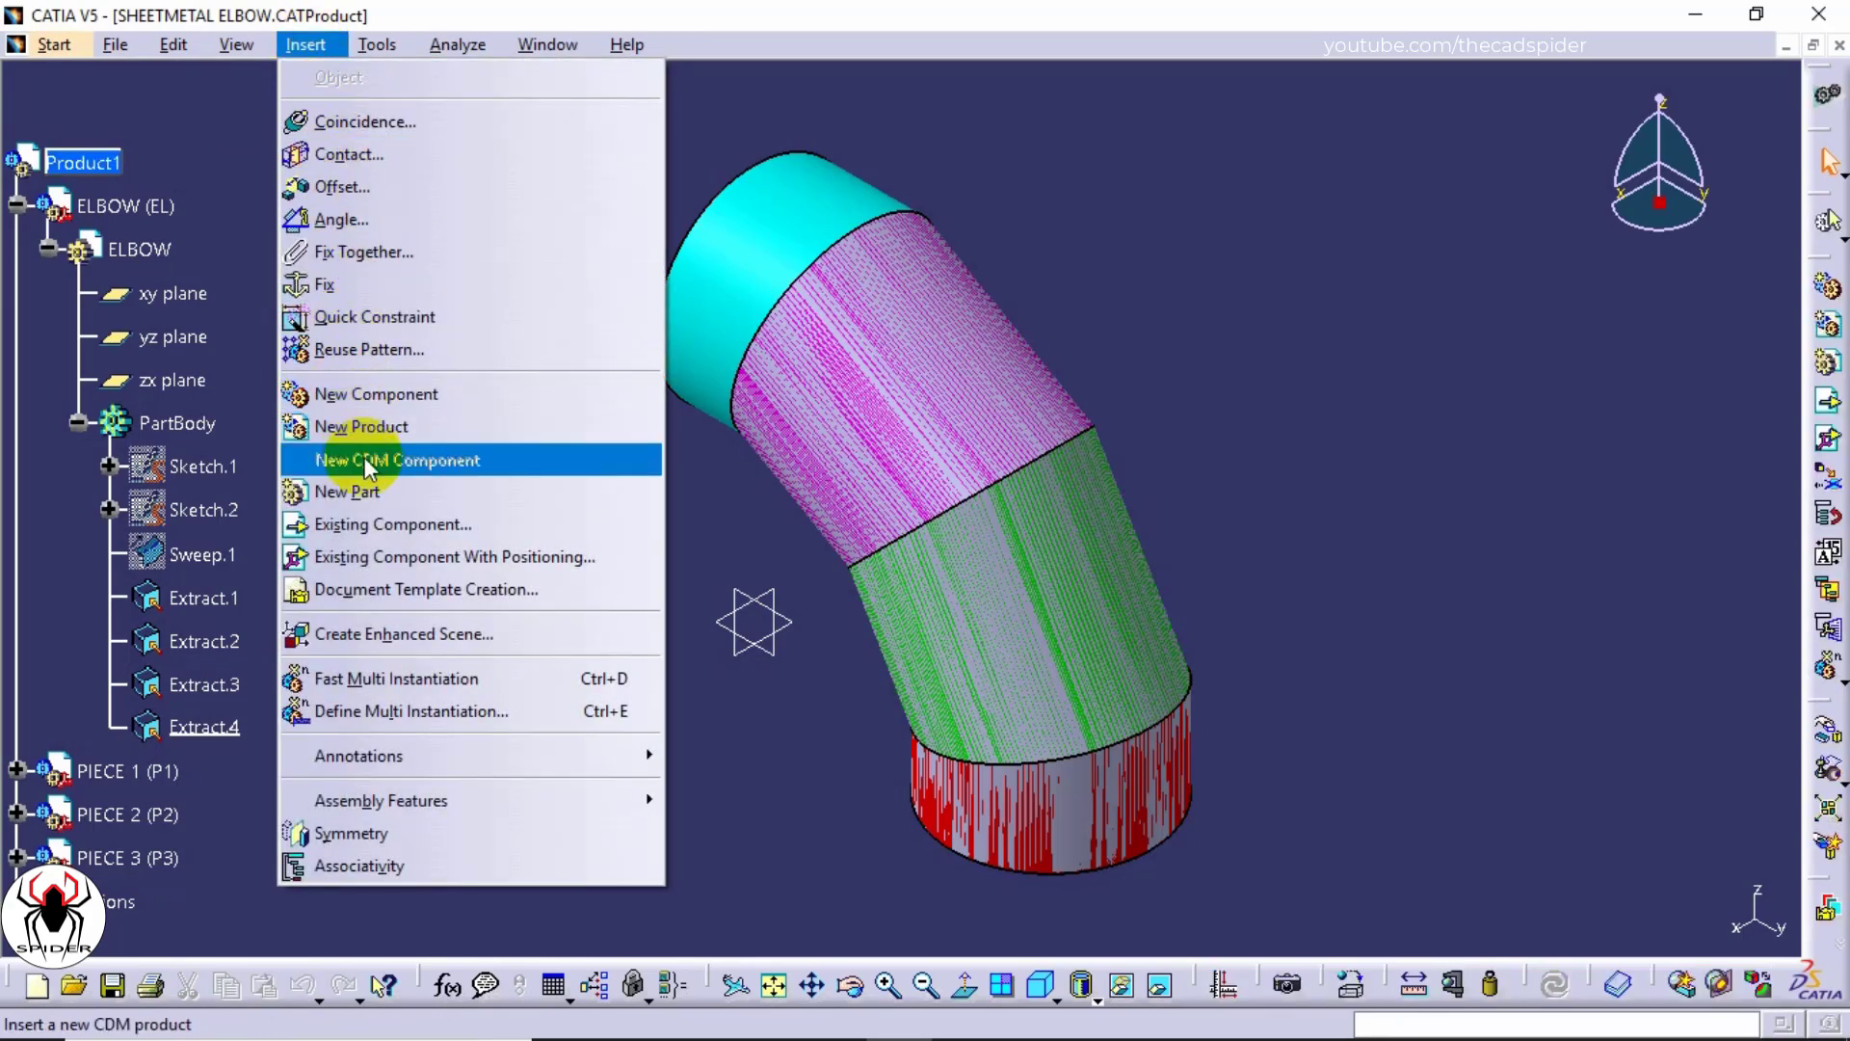
click(369, 491)
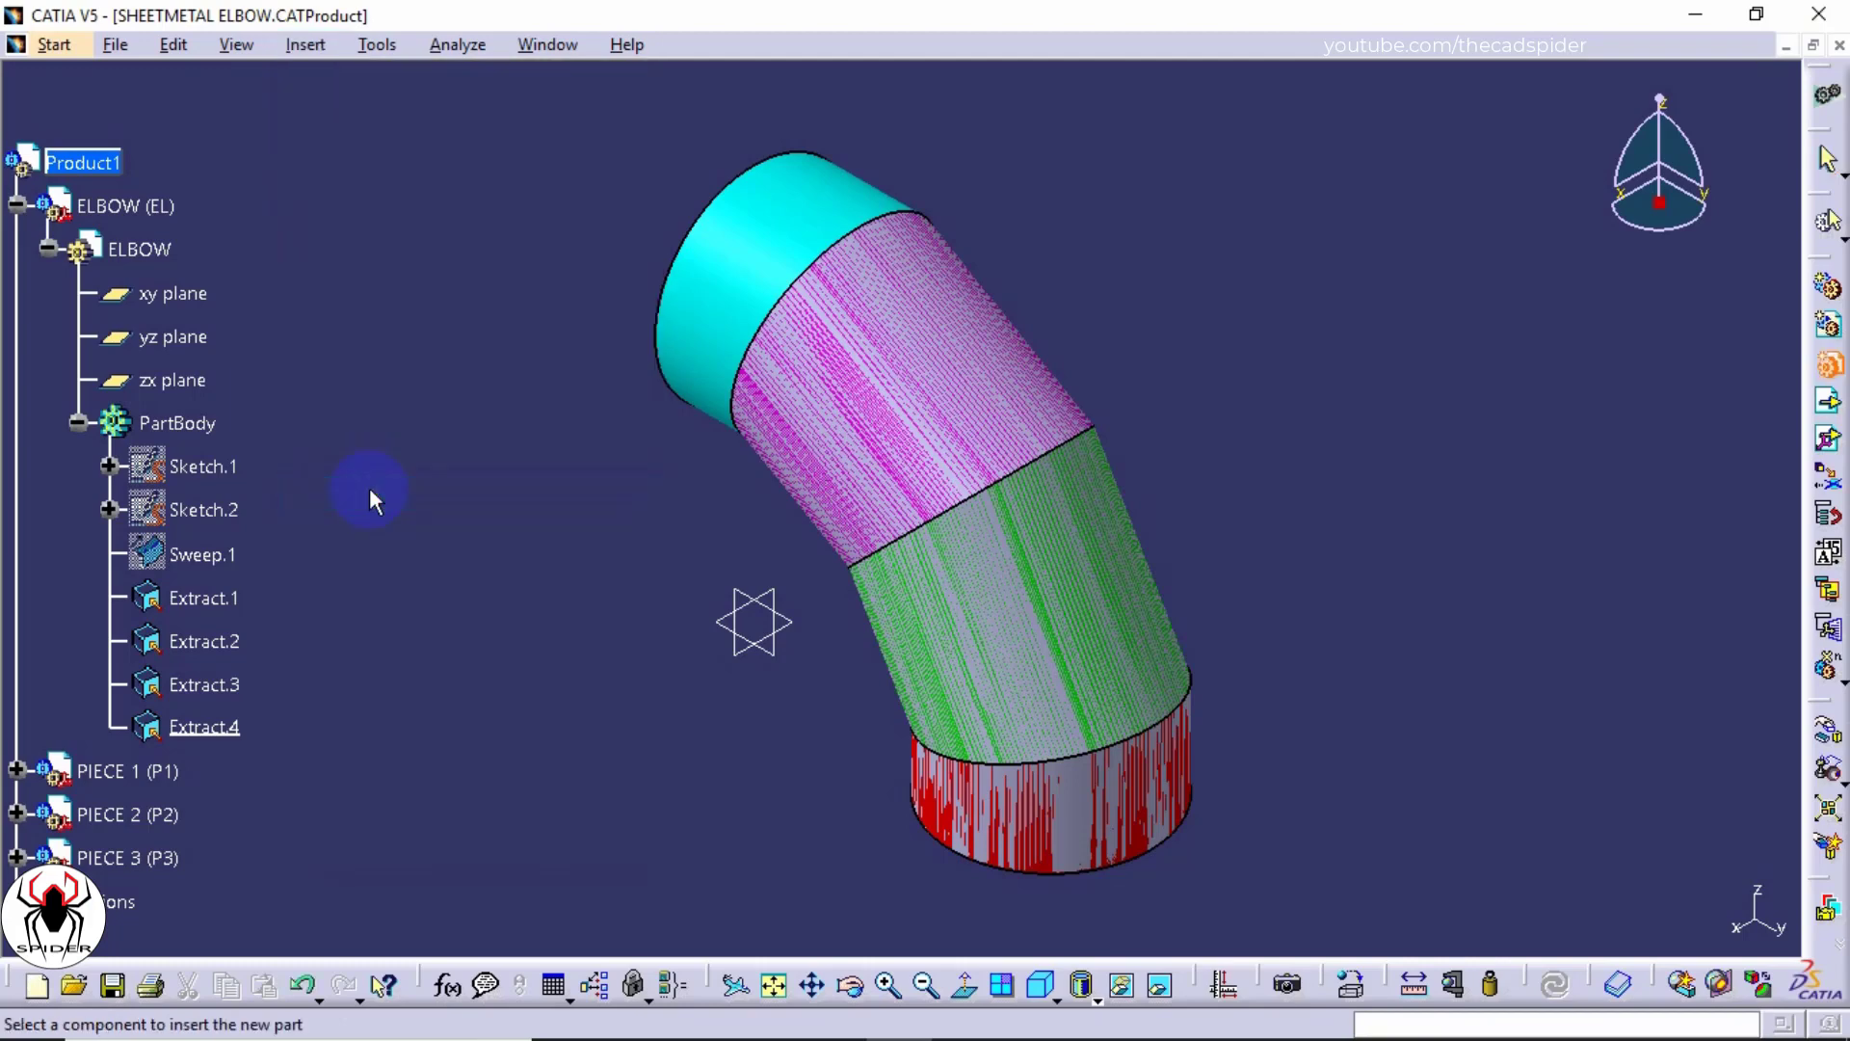
click(105, 163)
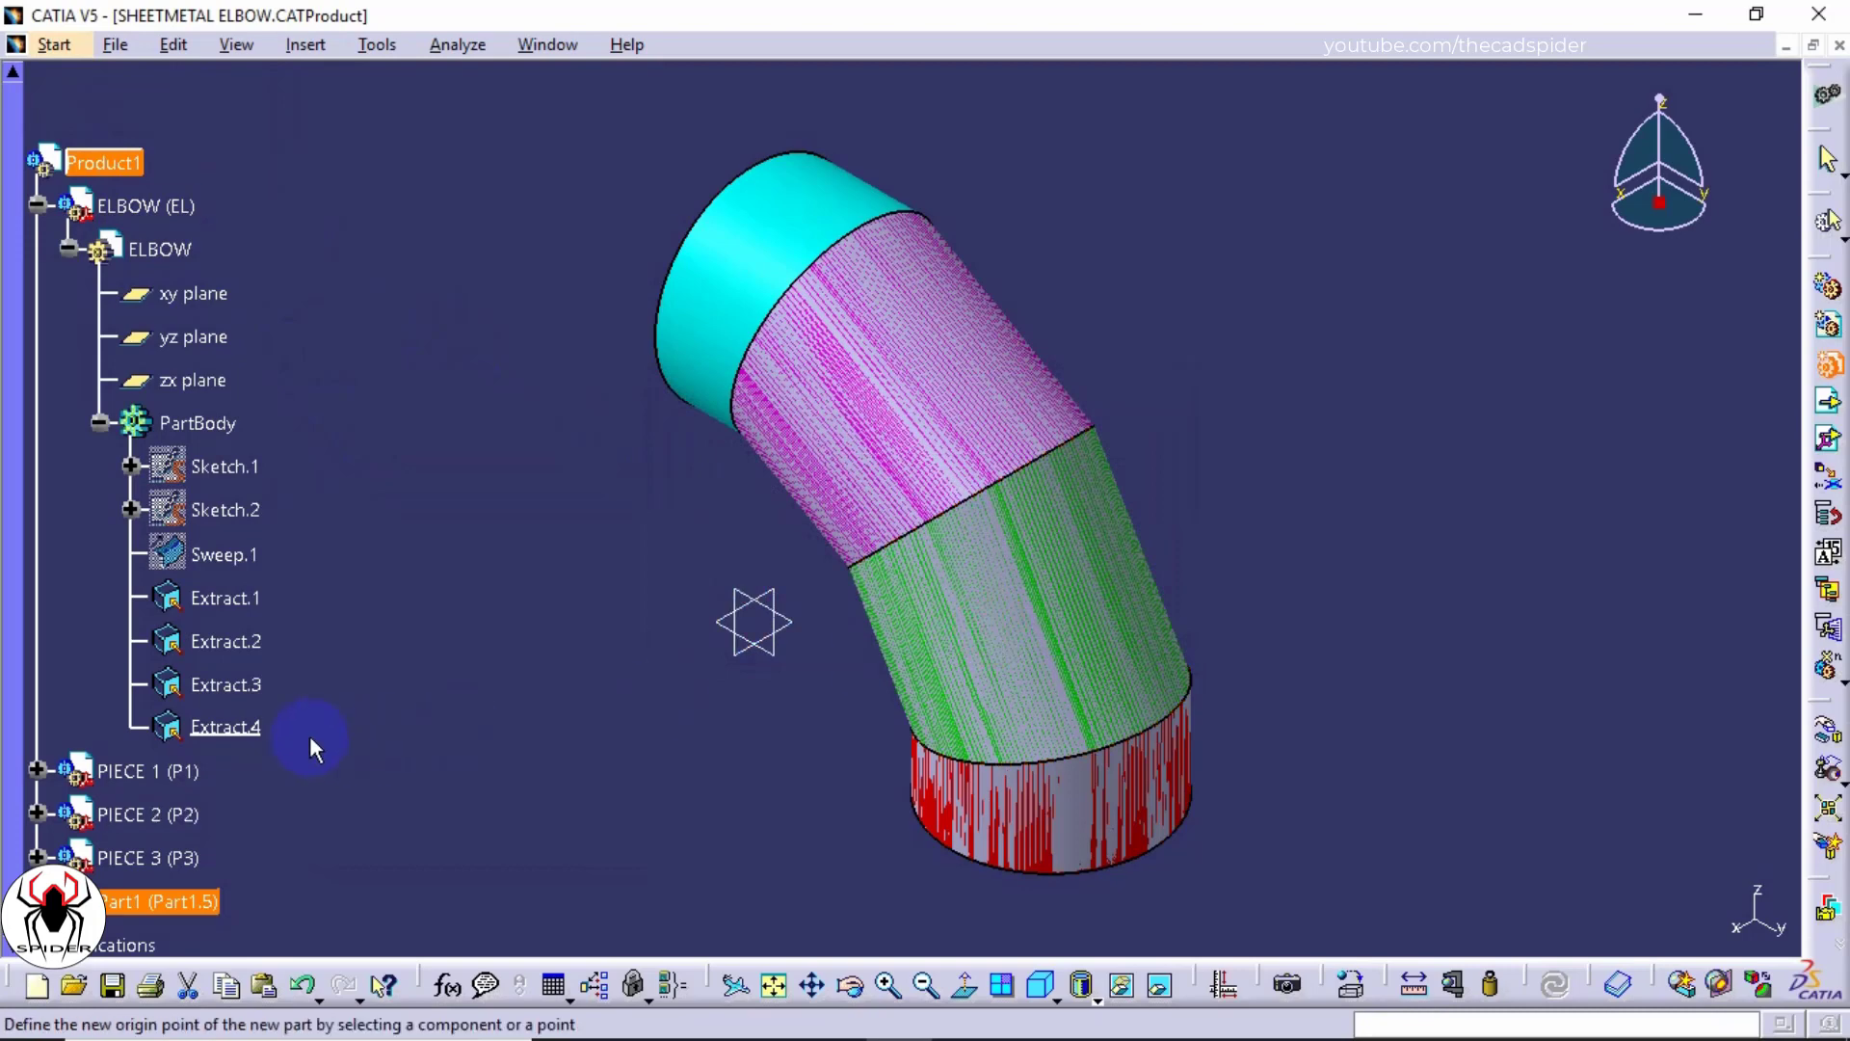
scroll(310, 736, down, 3)
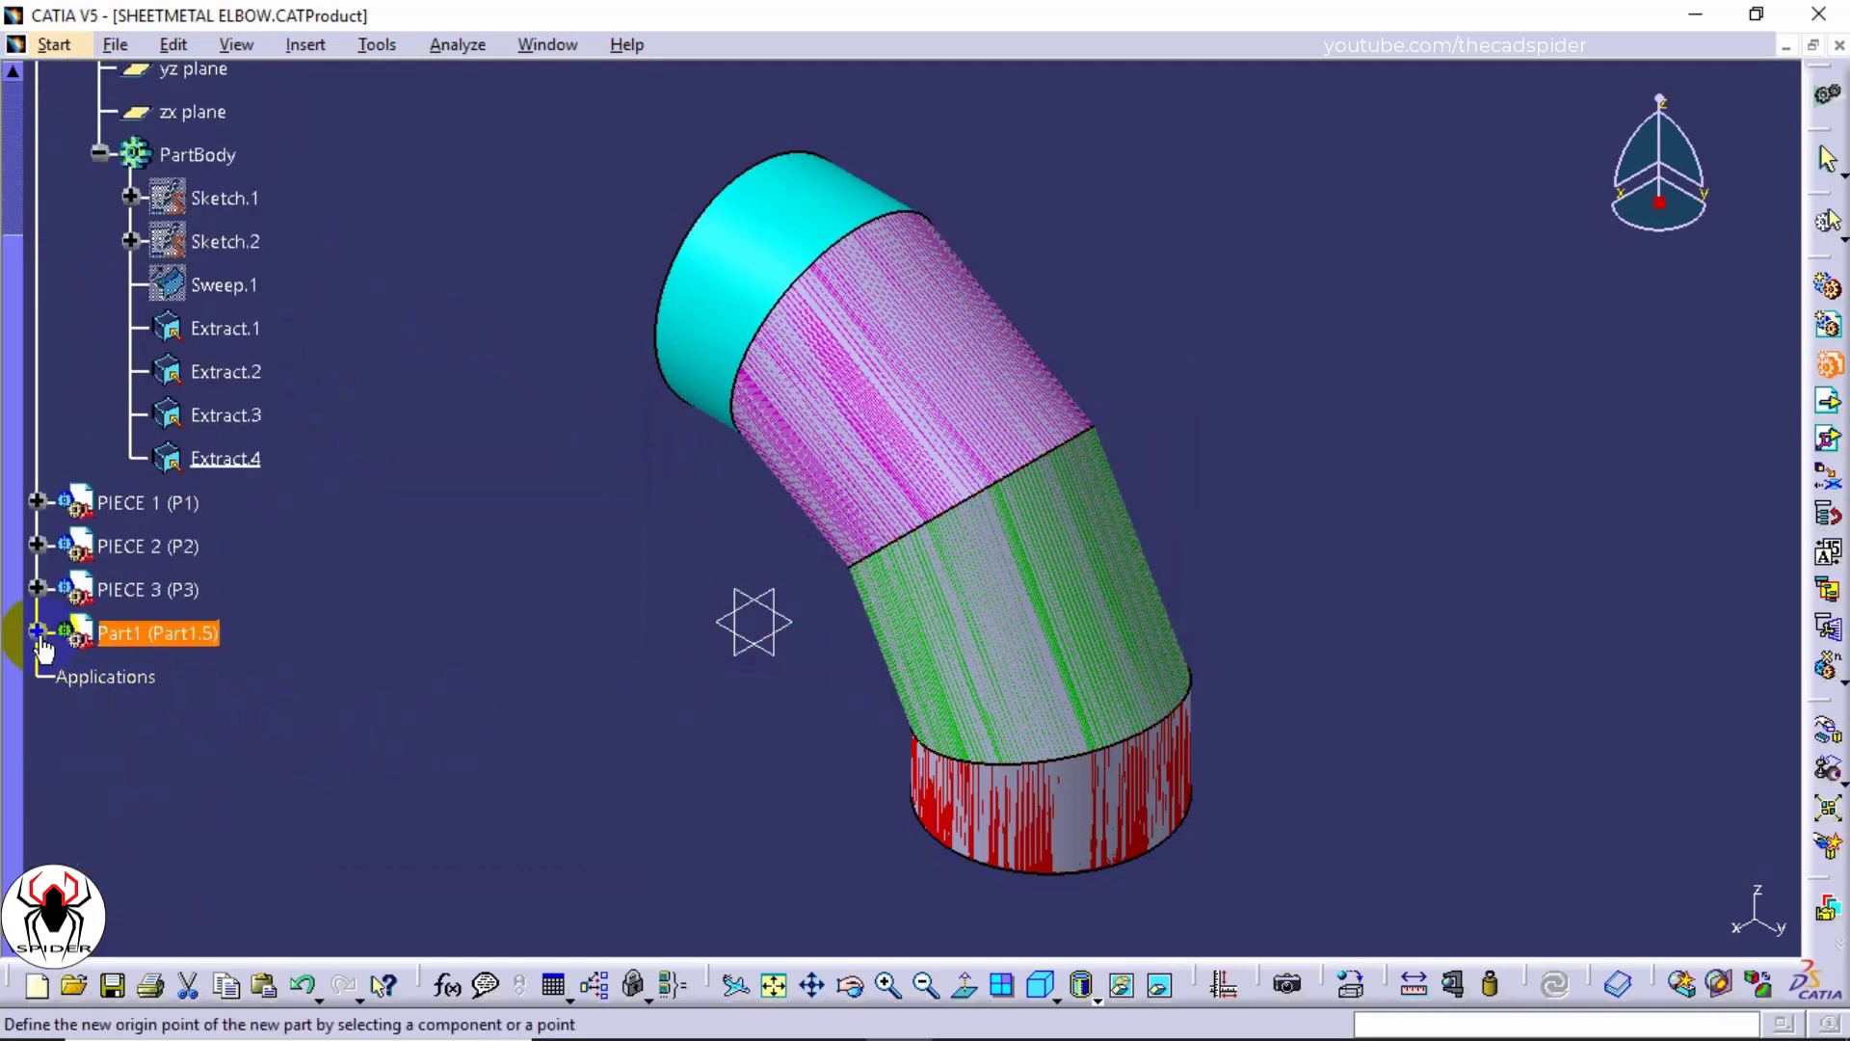
click(166, 639)
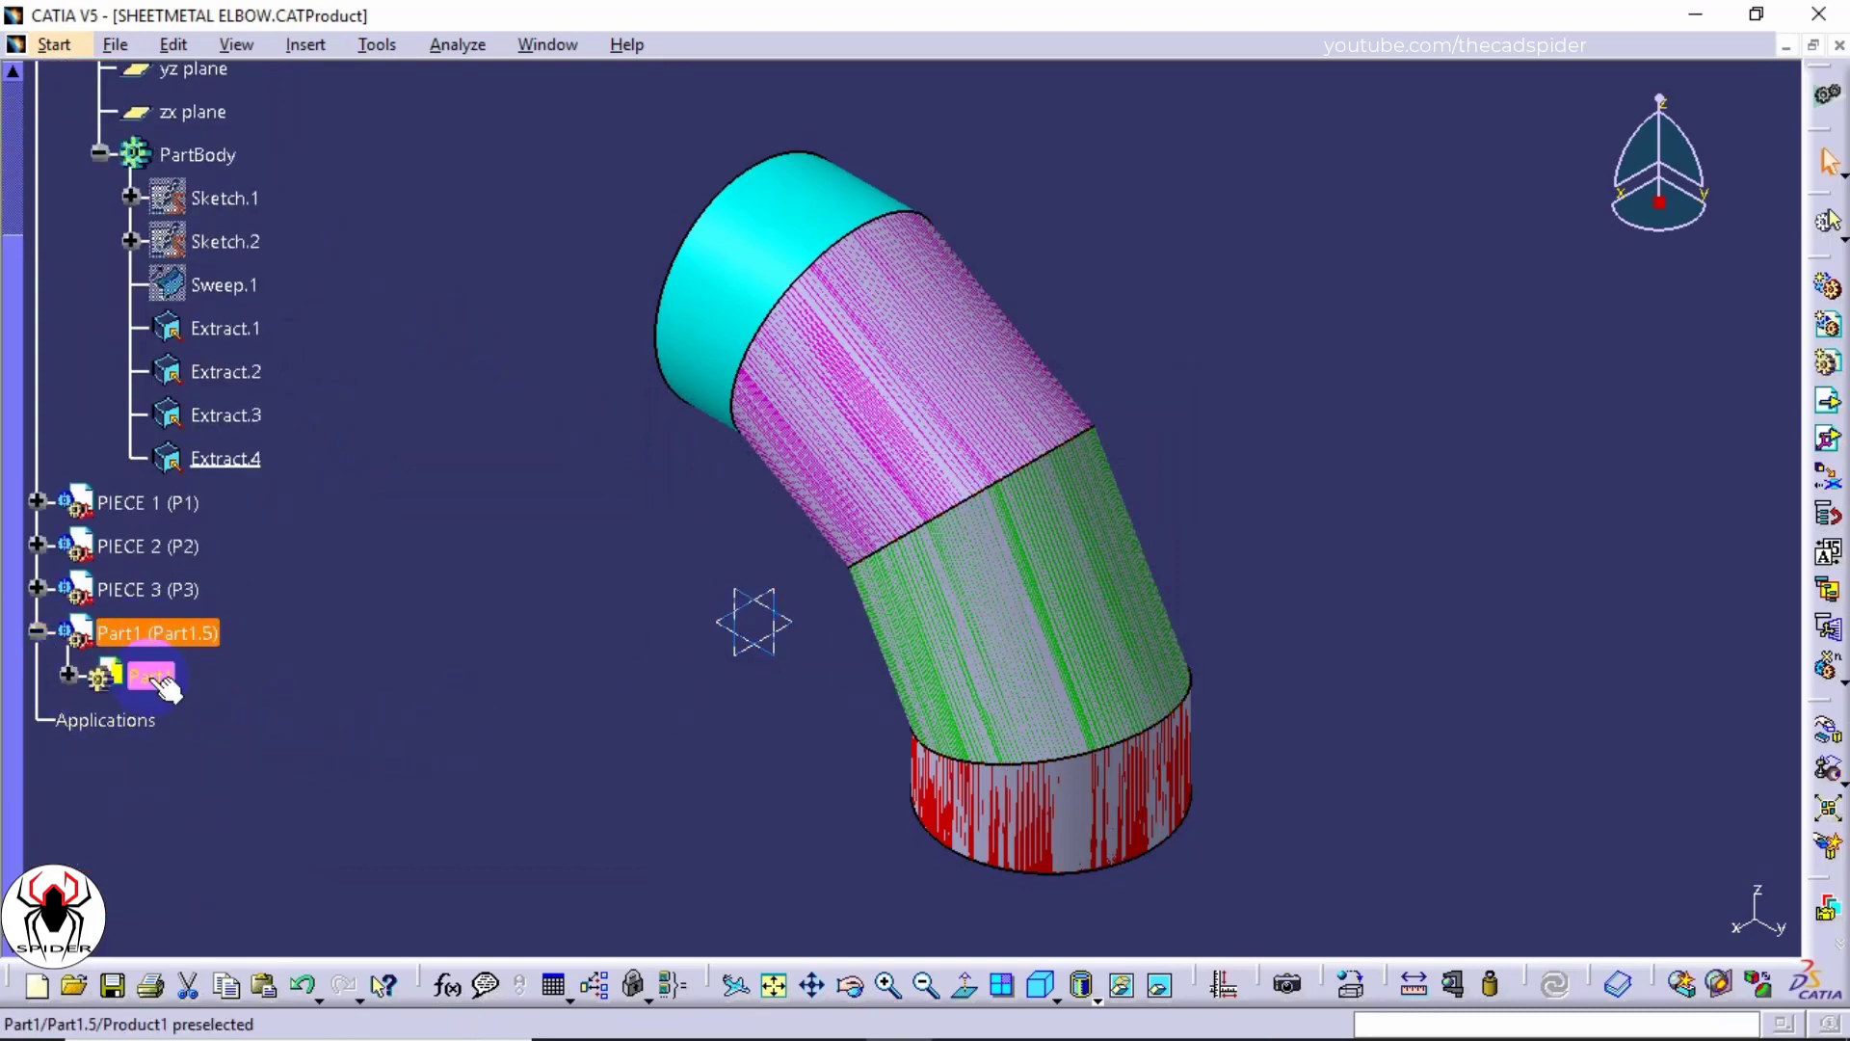
Step: Rename the new part with instance name P4 and part number PIECE 4
right_click(162, 680)
click(322, 404)
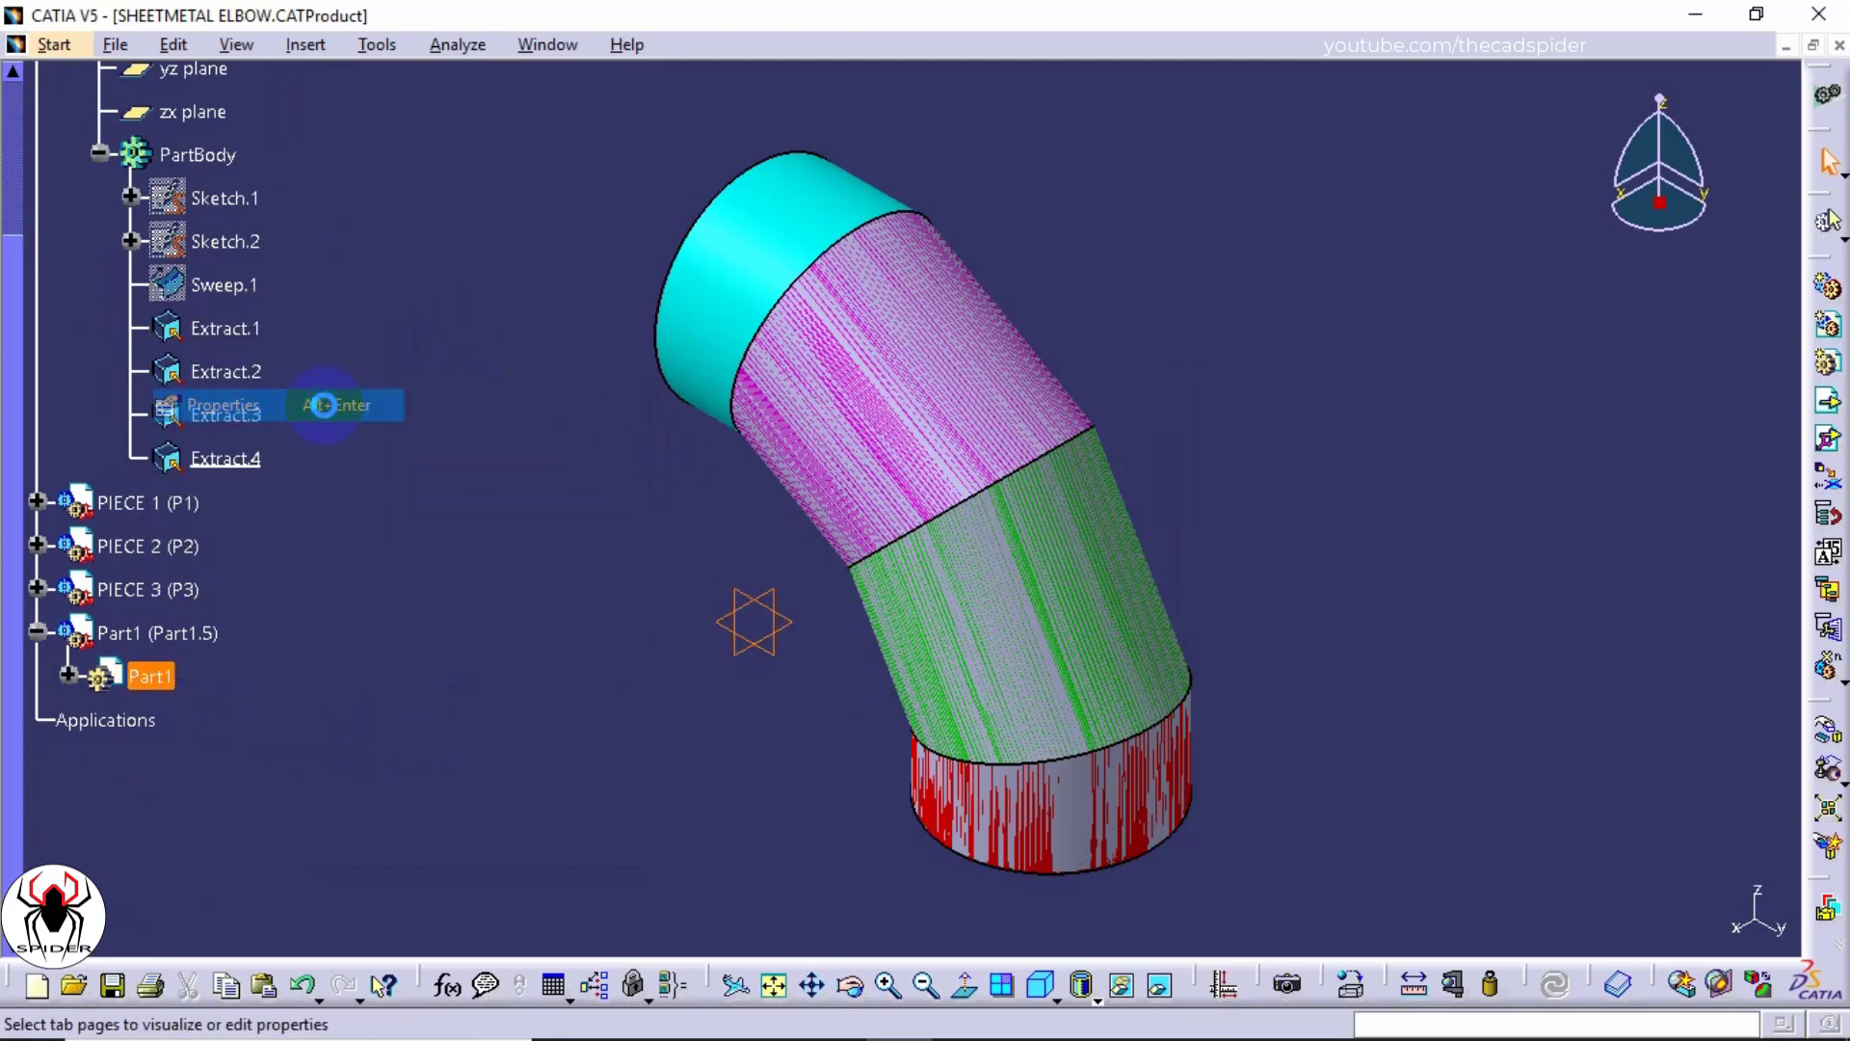
drag(573, 329, 453, 318)
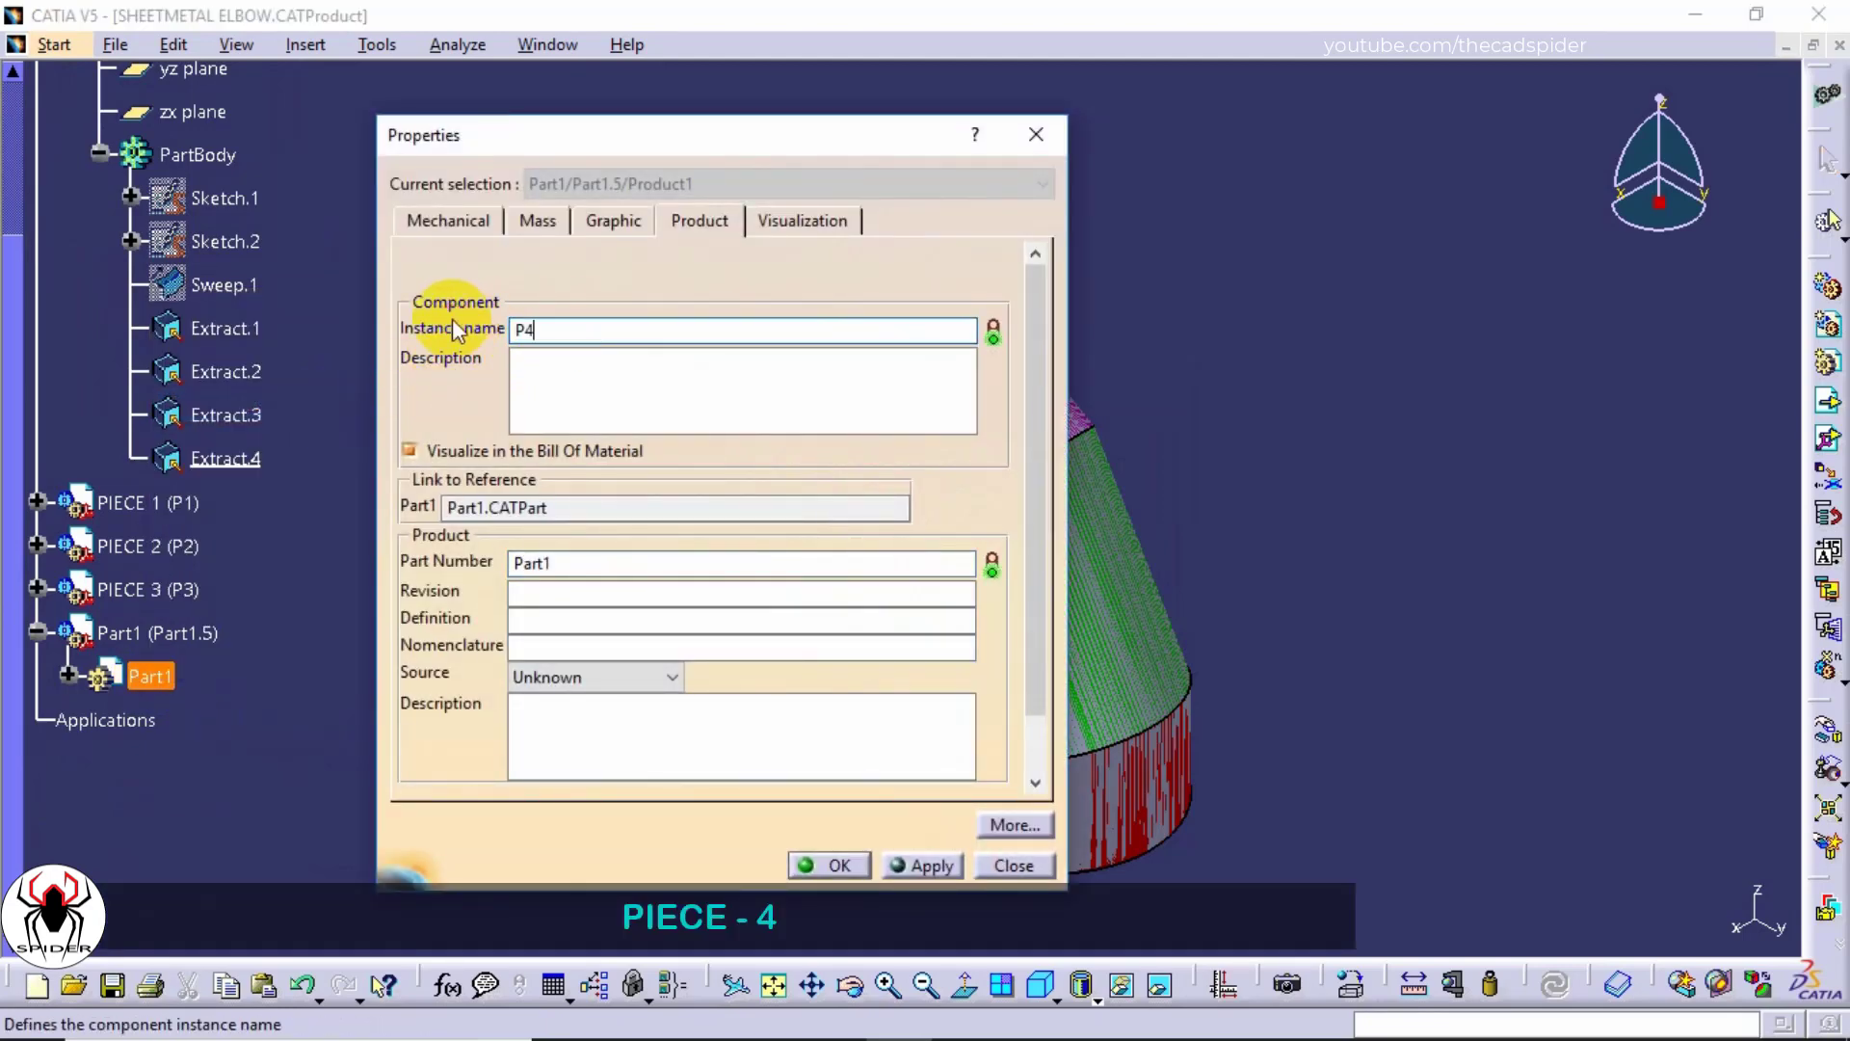
drag(549, 564, 445, 571)
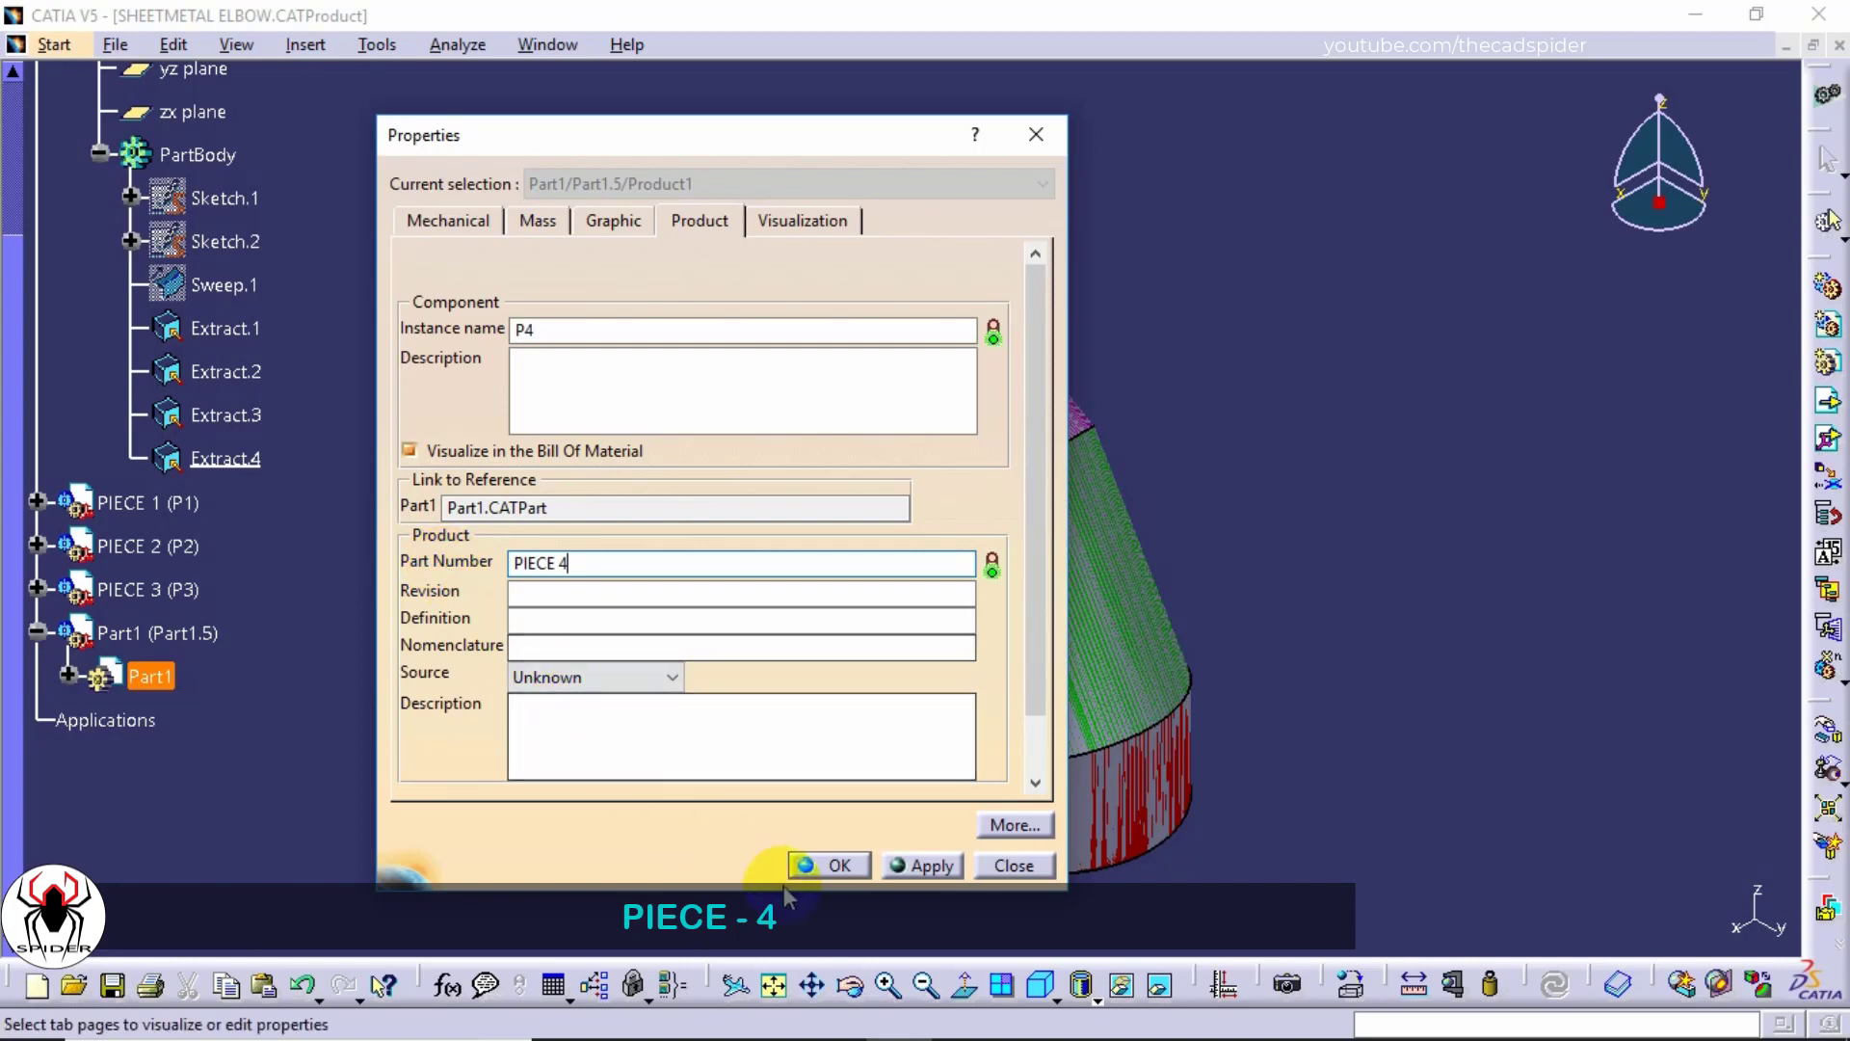
click(805, 864)
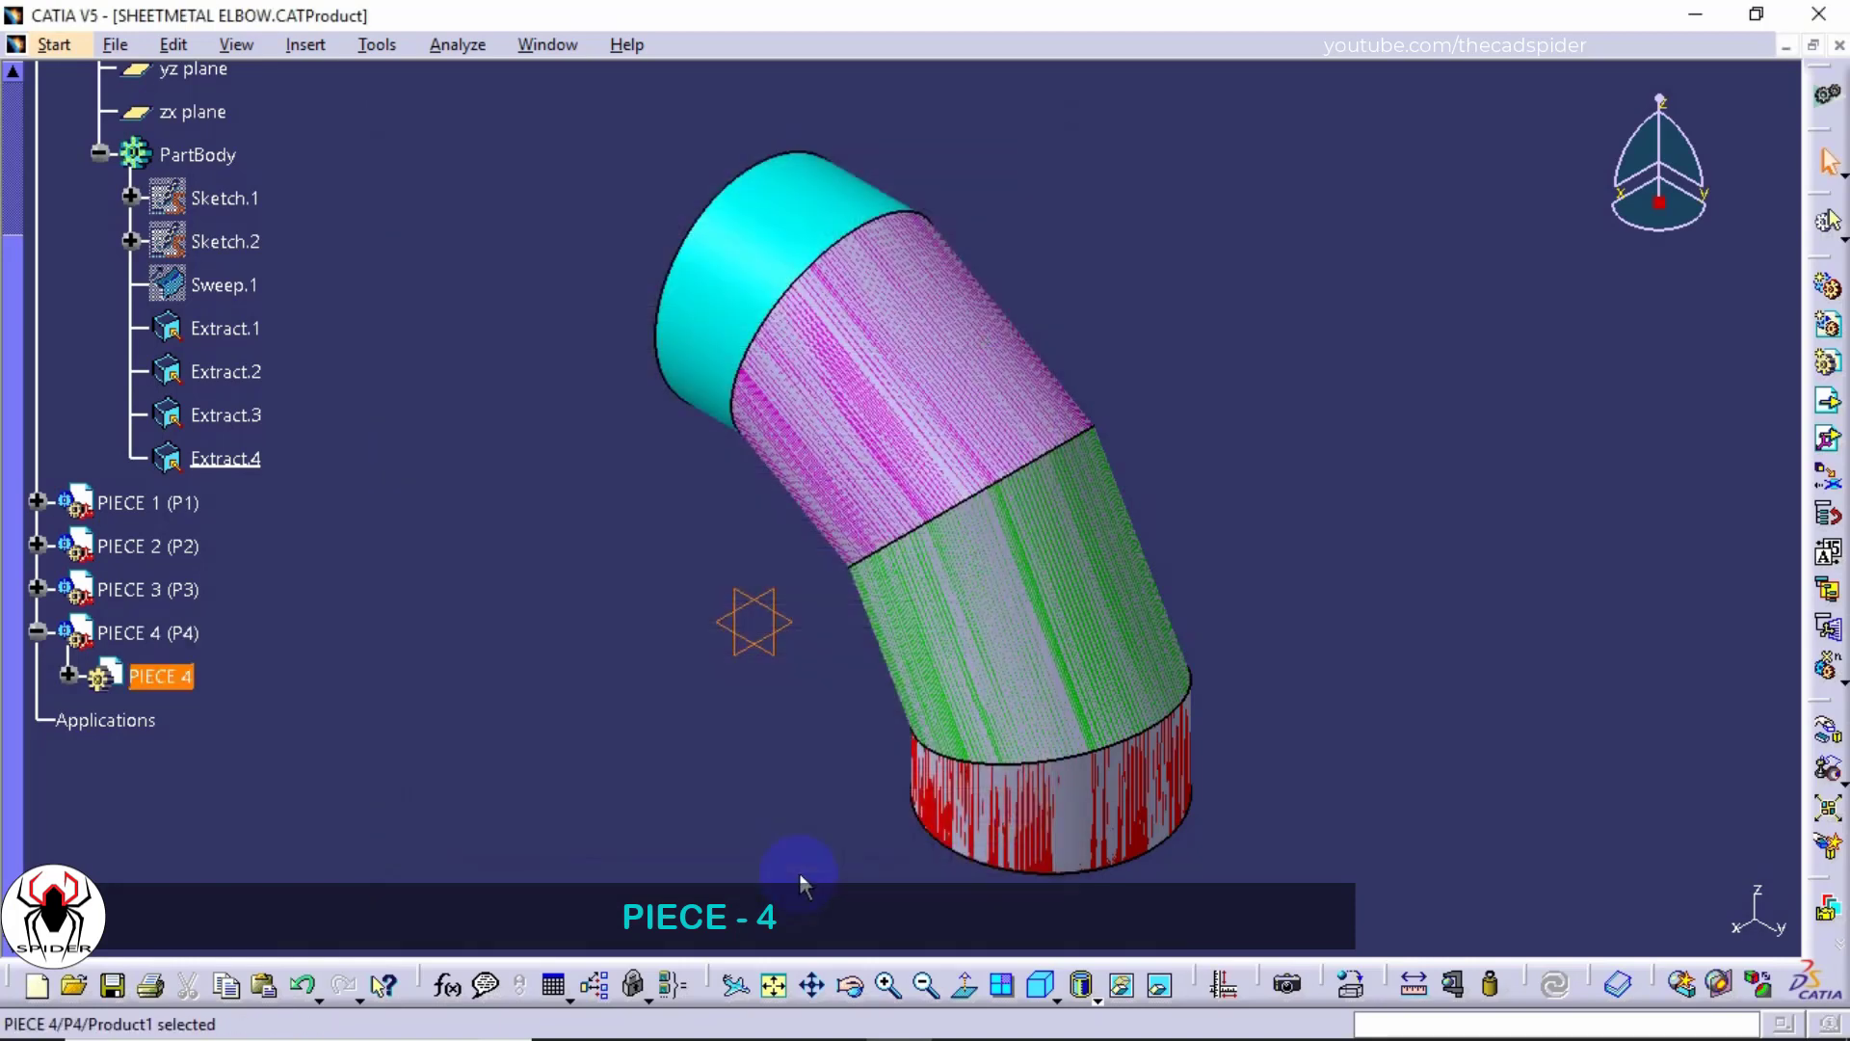
Step: Activate the part PIECE 4 for editing and expand its tree node
right_click(172, 676)
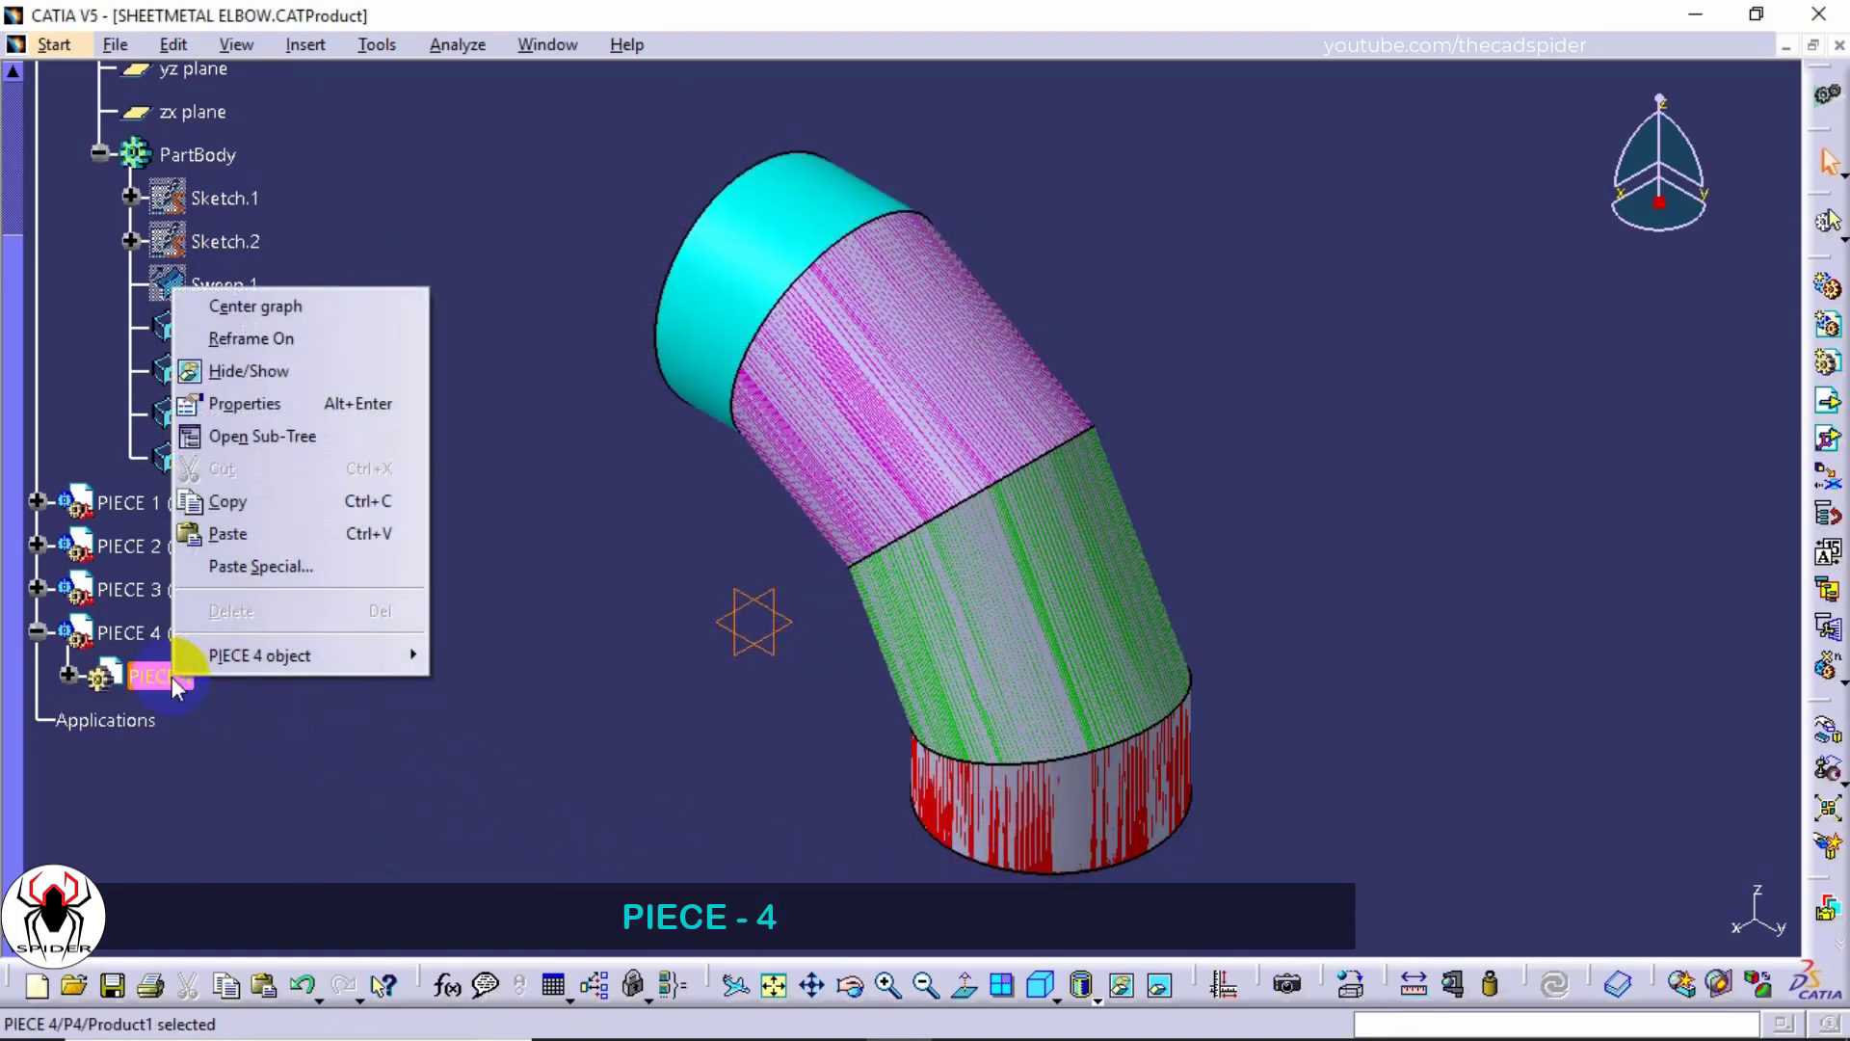
mouse_move(275, 661)
click(465, 663)
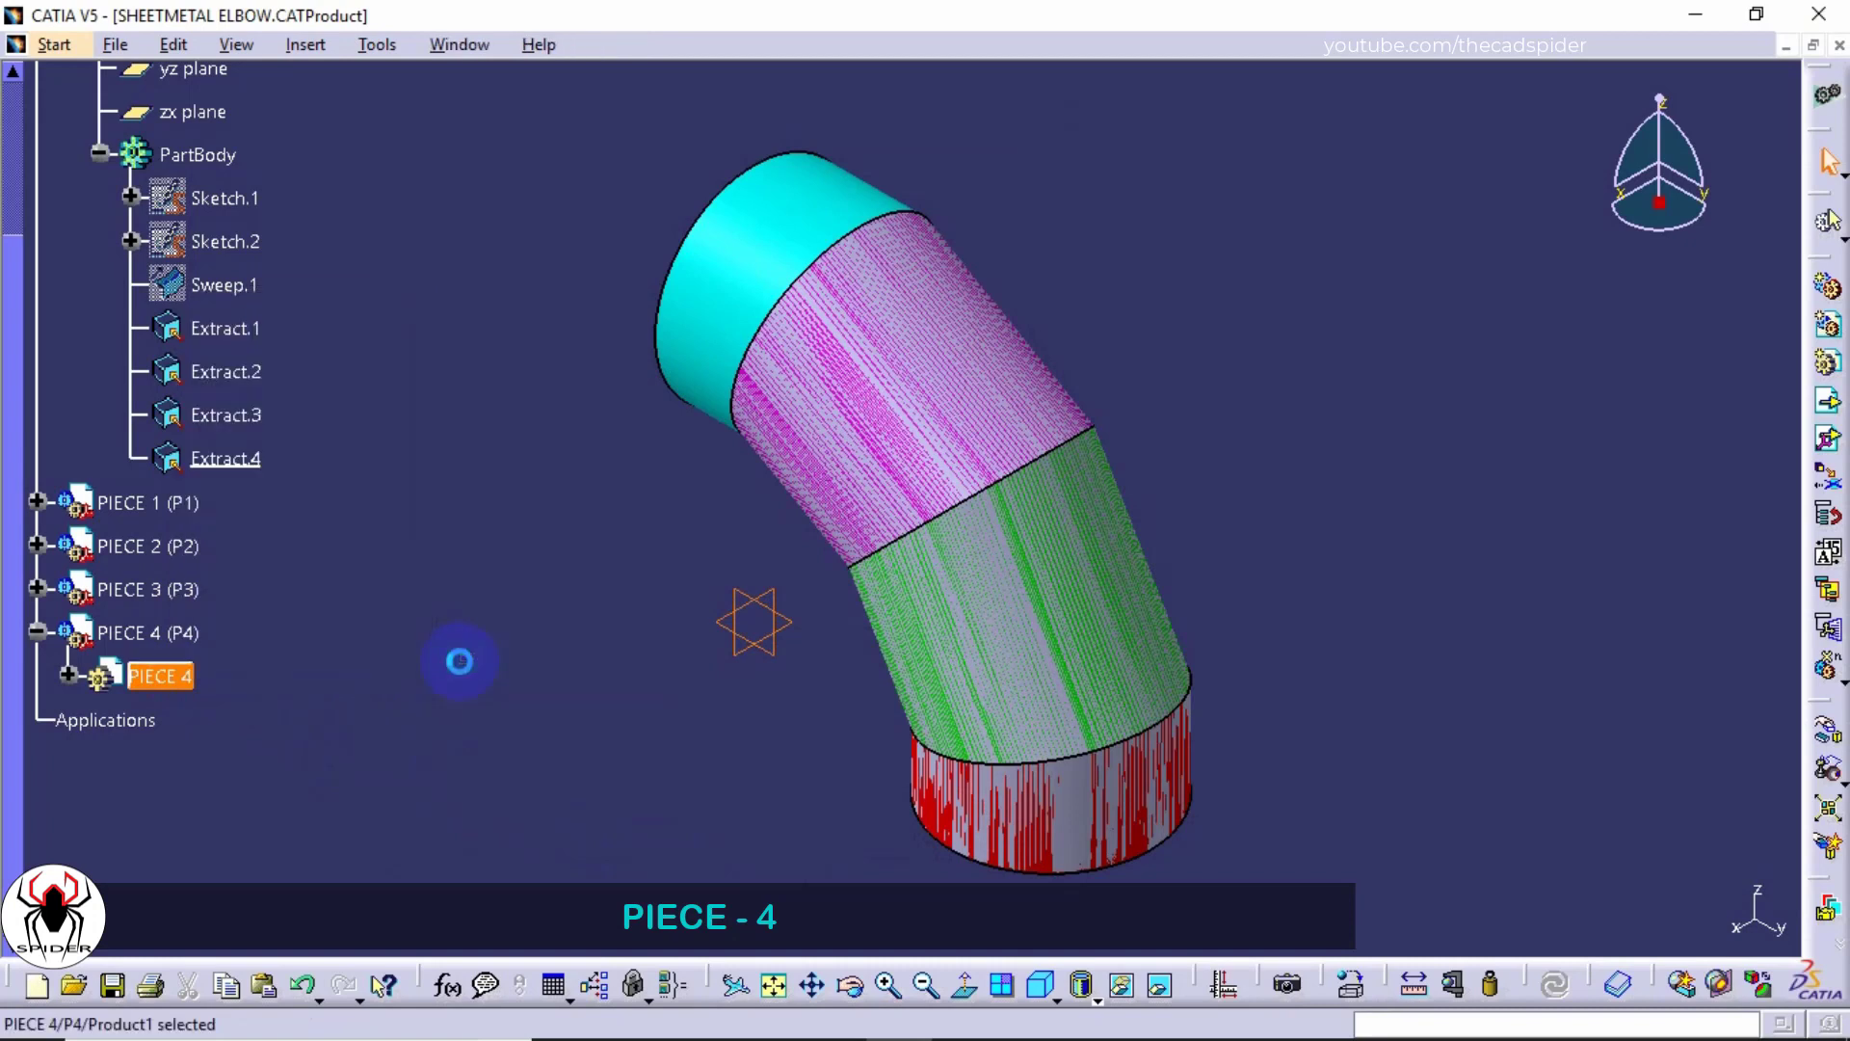
click(68, 678)
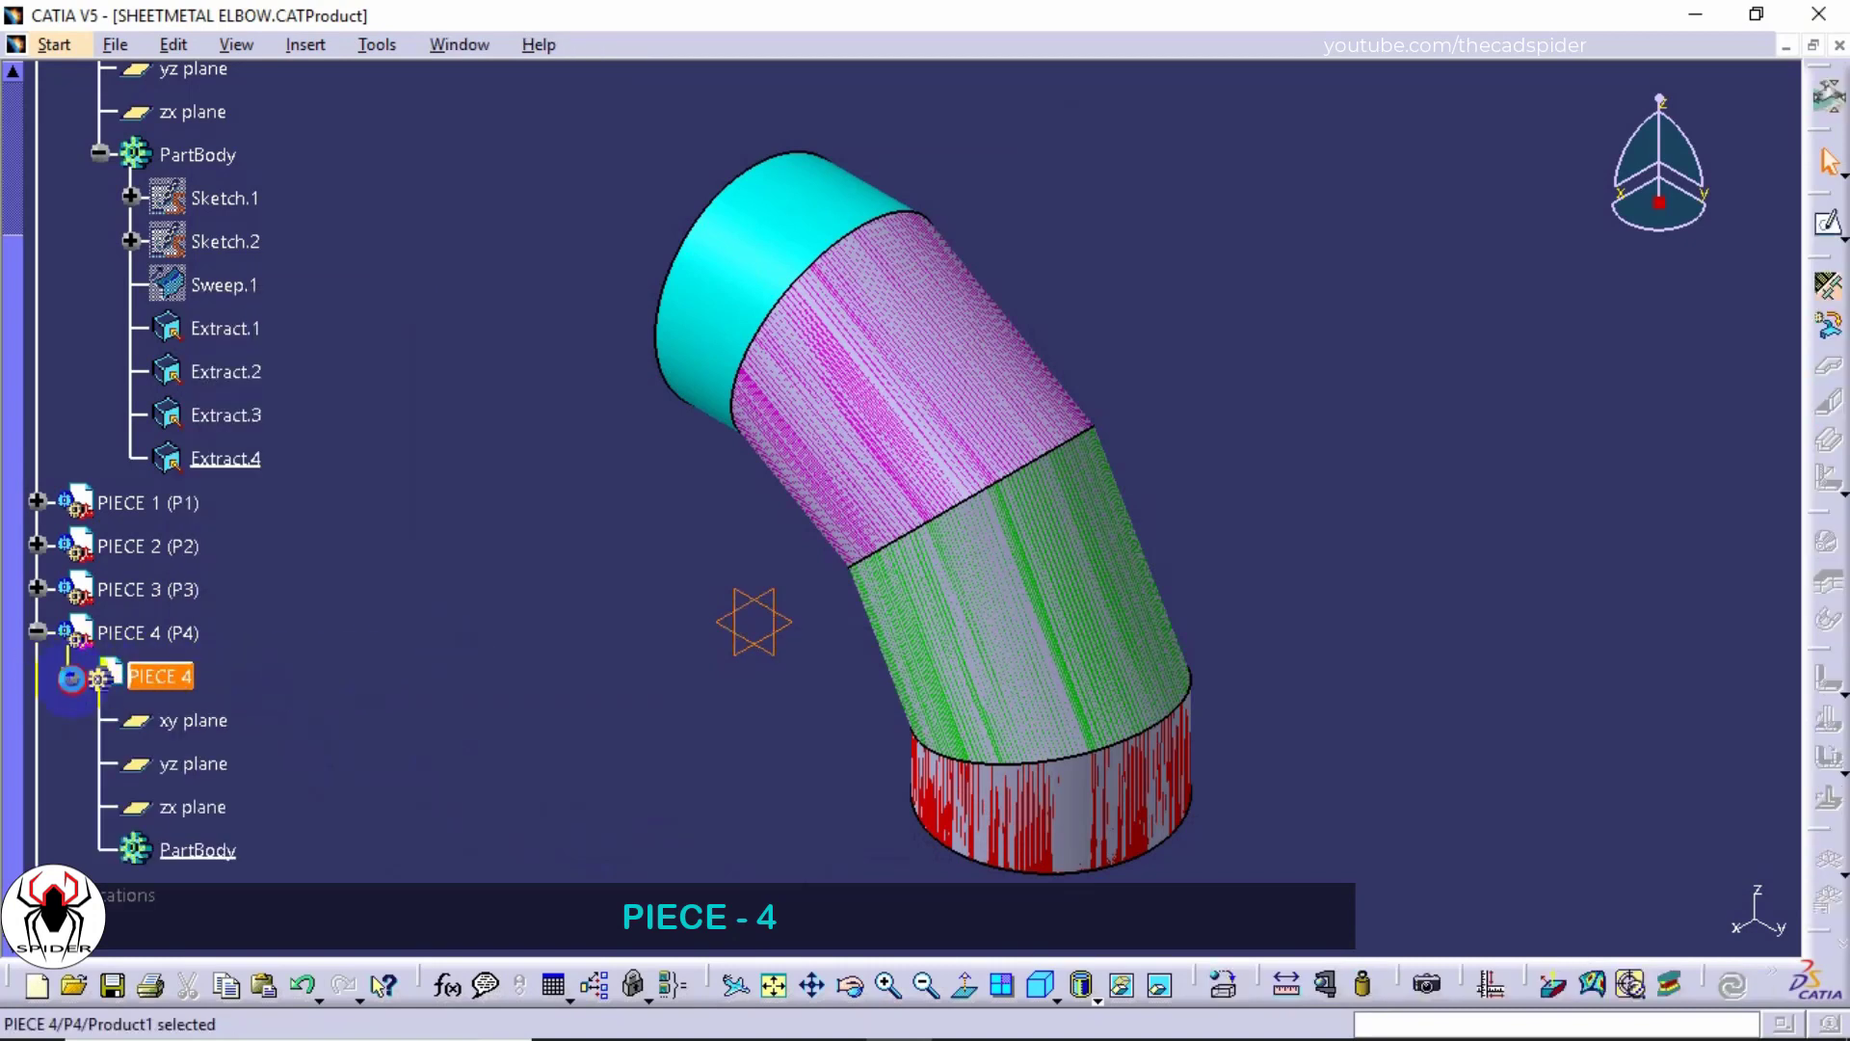
Step: Define the sheet metal parameters of PIECE 4 with a thickness of 1 mm and a default bend radius of 4 mm
click(326, 729)
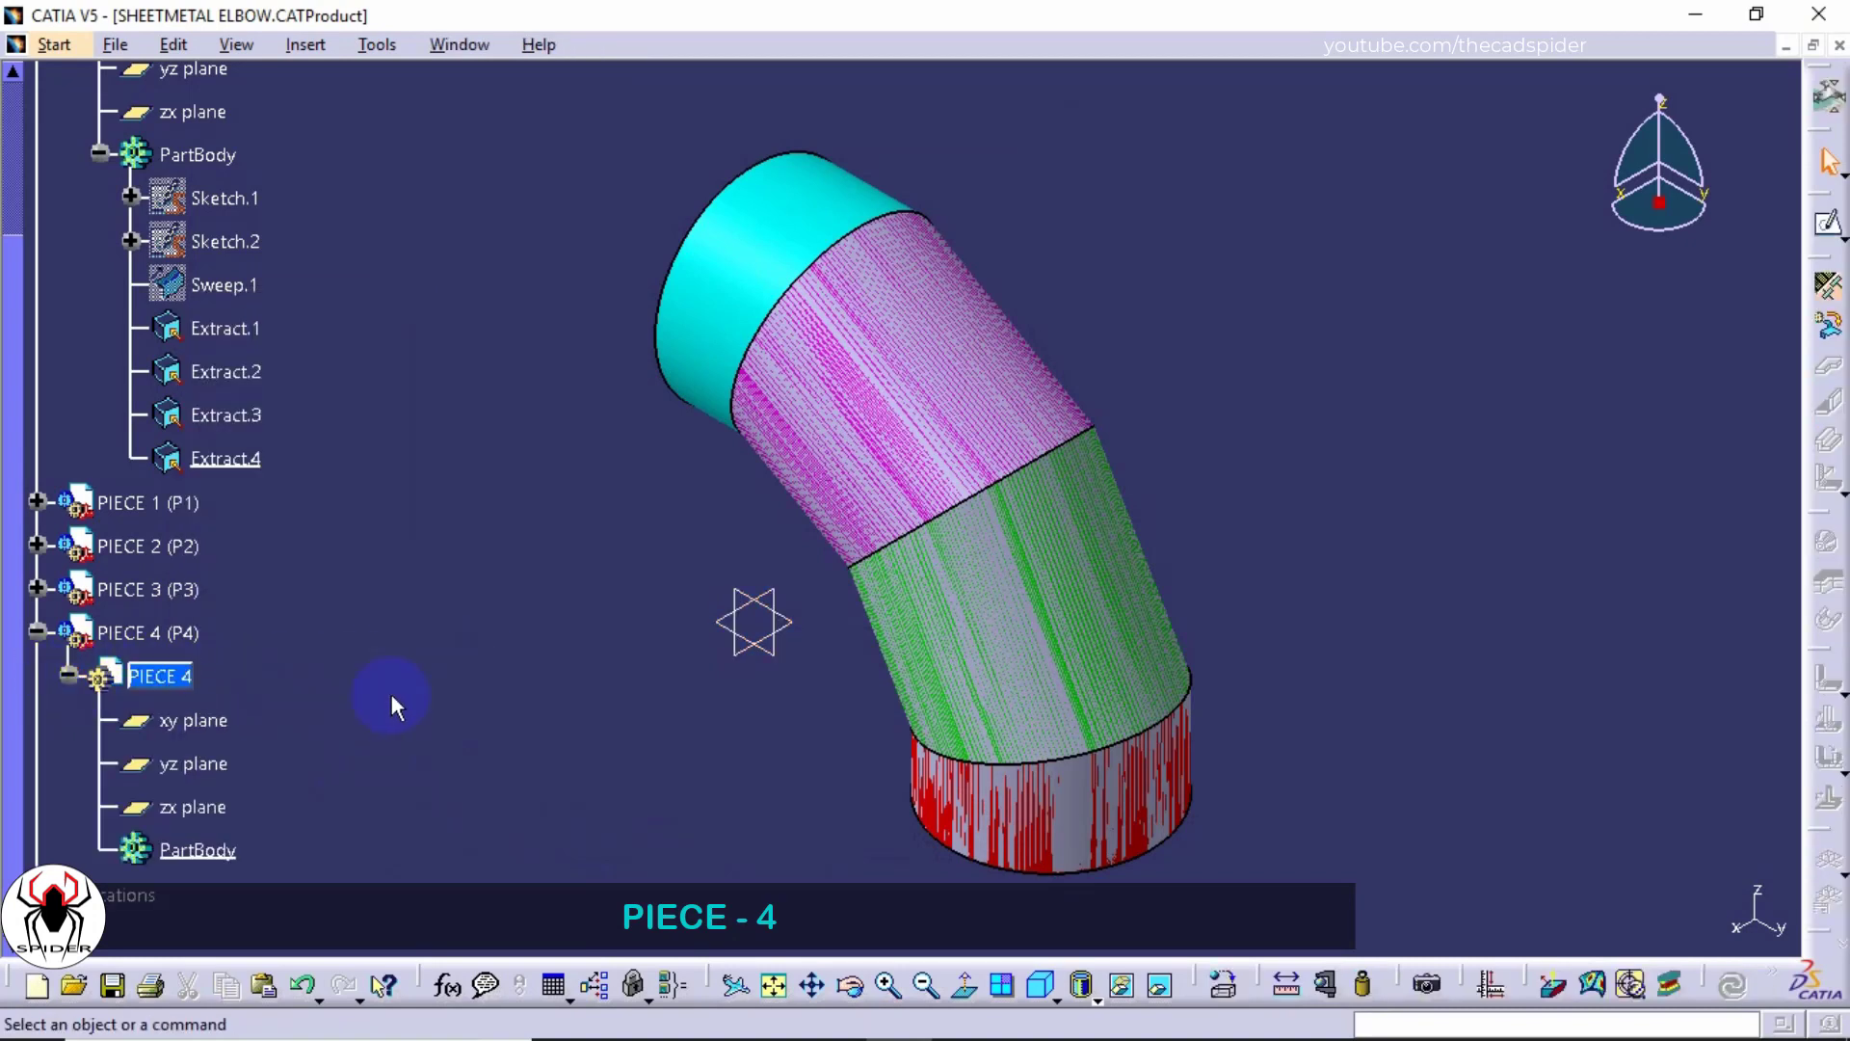
click(1824, 287)
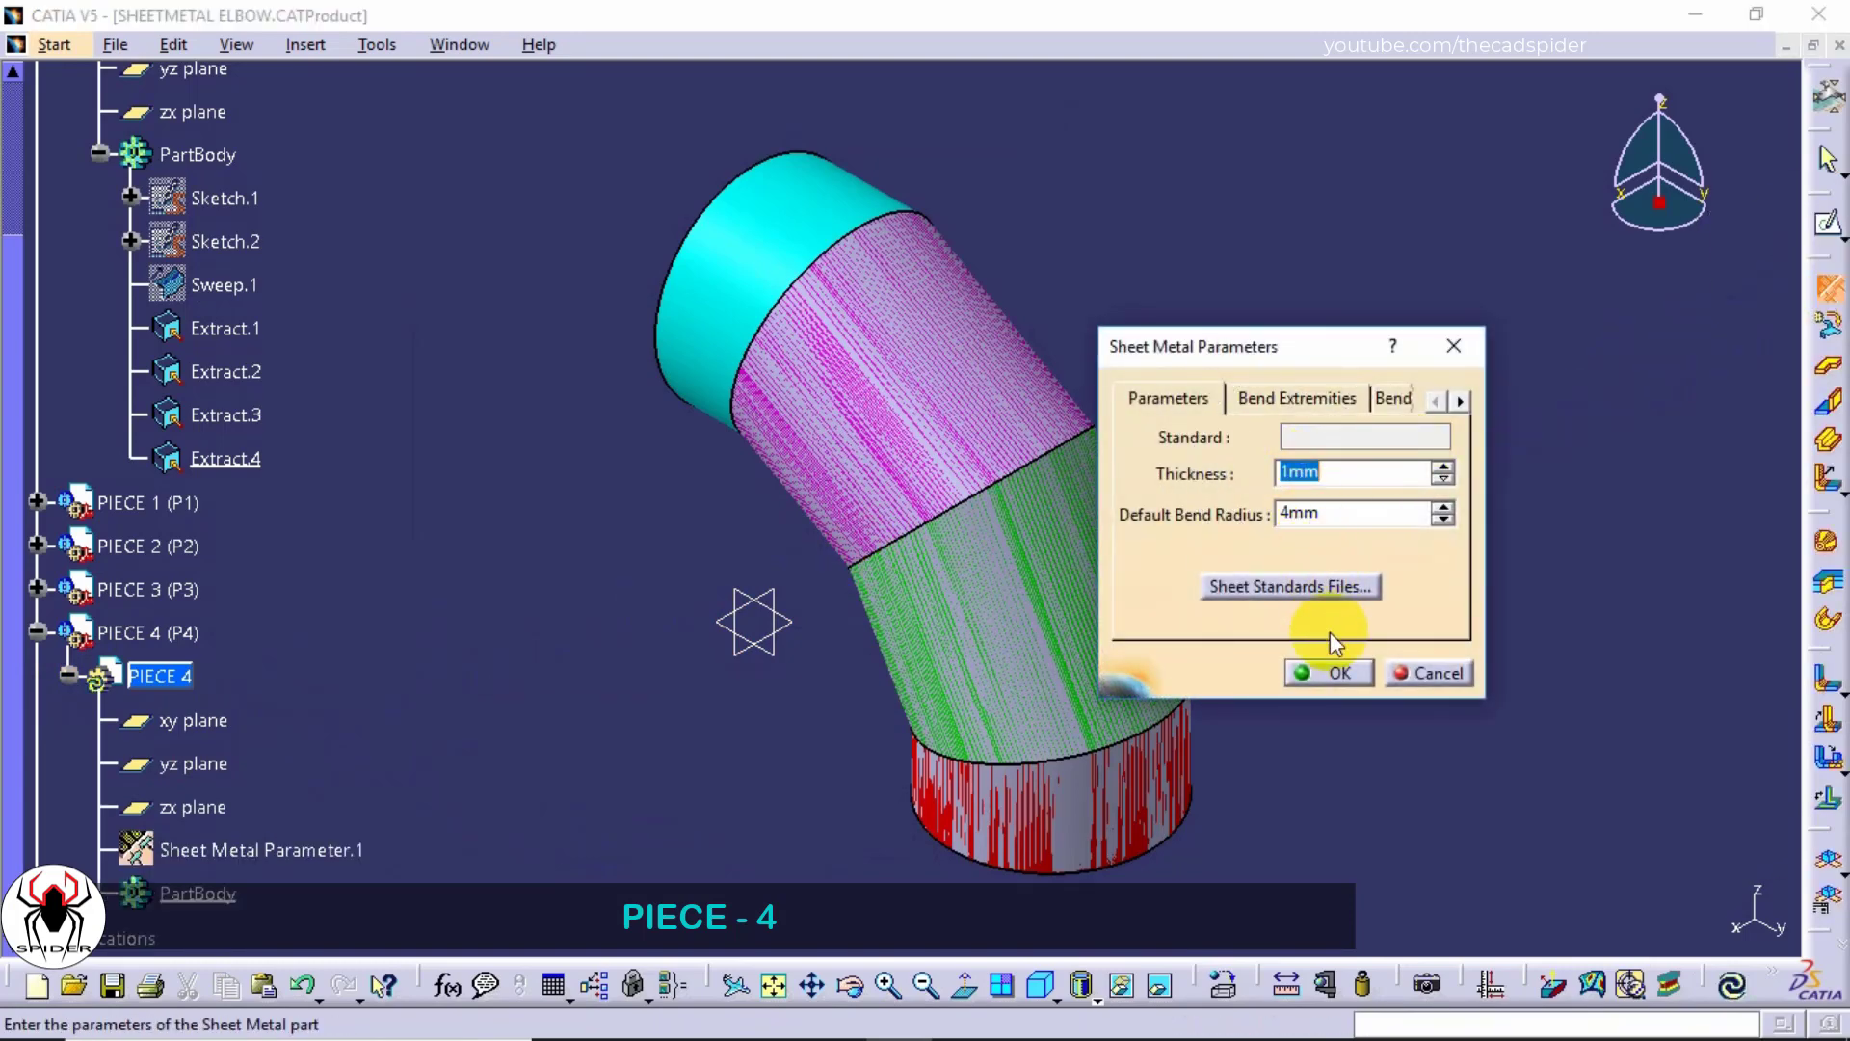
click(1333, 672)
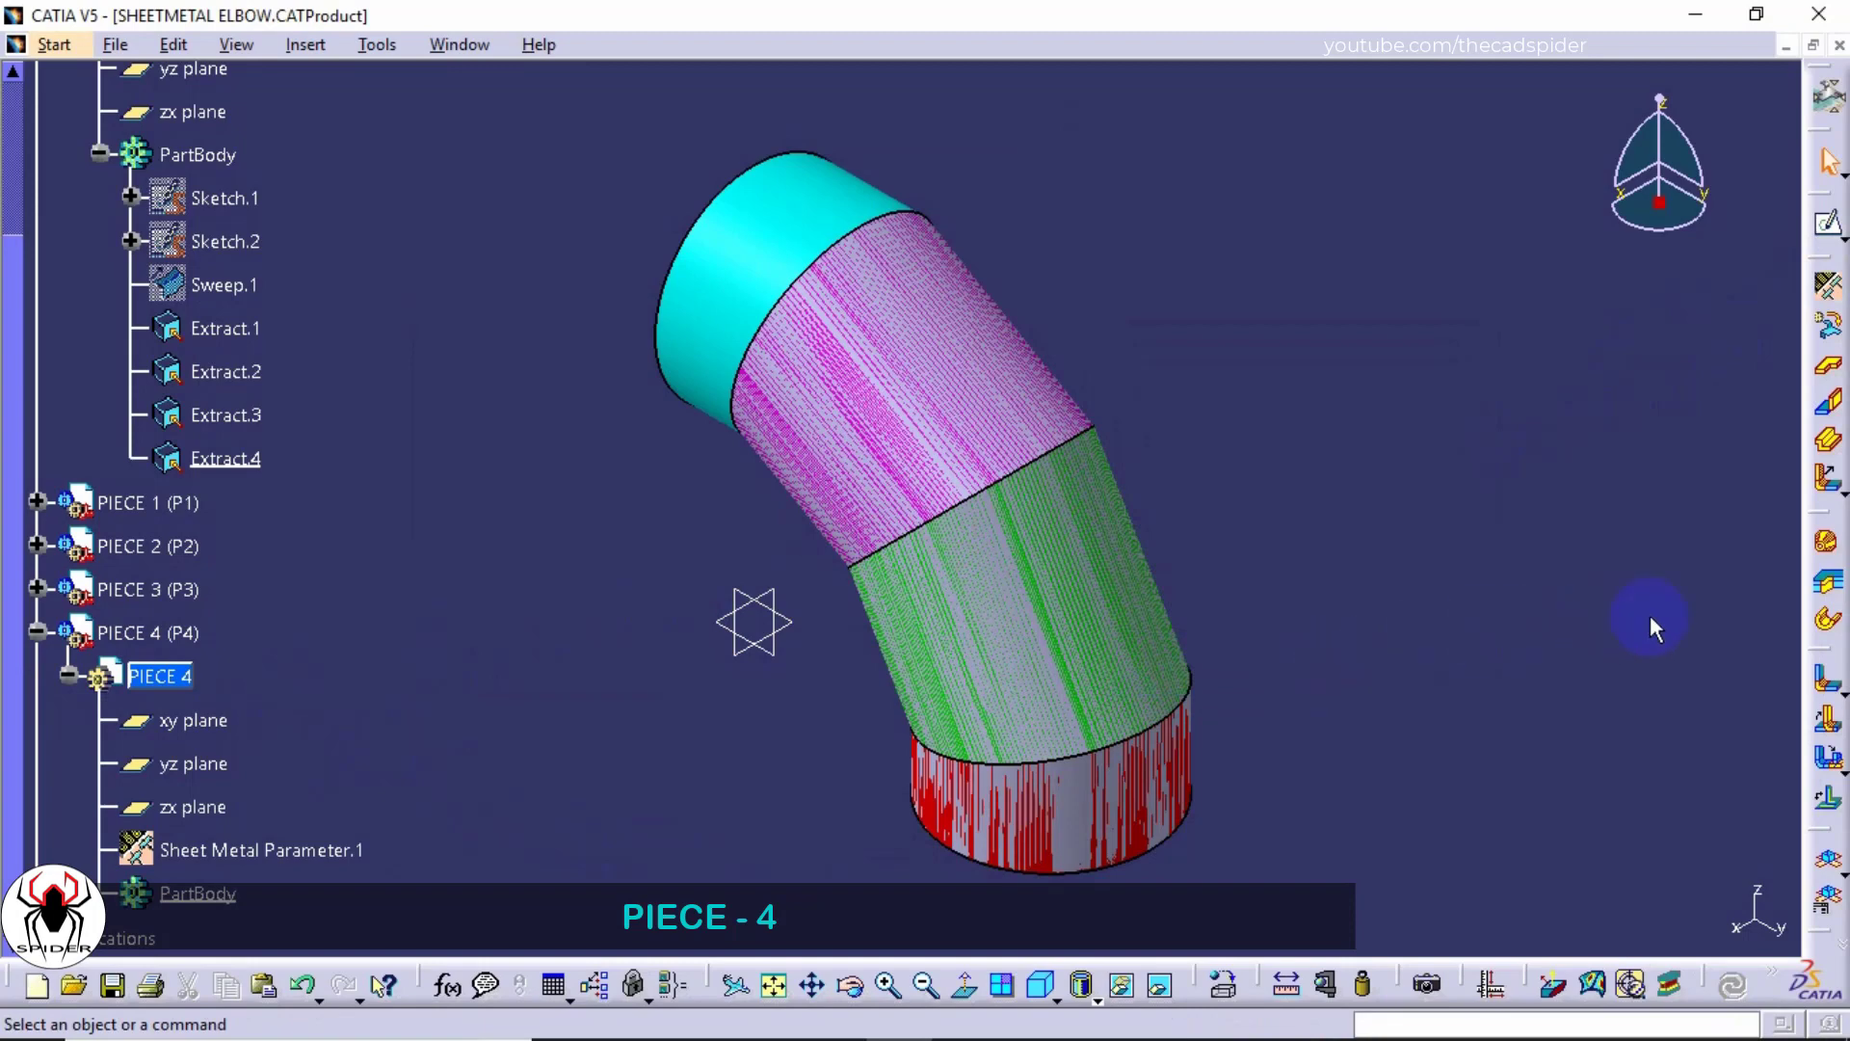
Step: Create a free form sheet metal surface in PIECE 4 from the cyan end segment of the elbow, using the Free type
click(1828, 576)
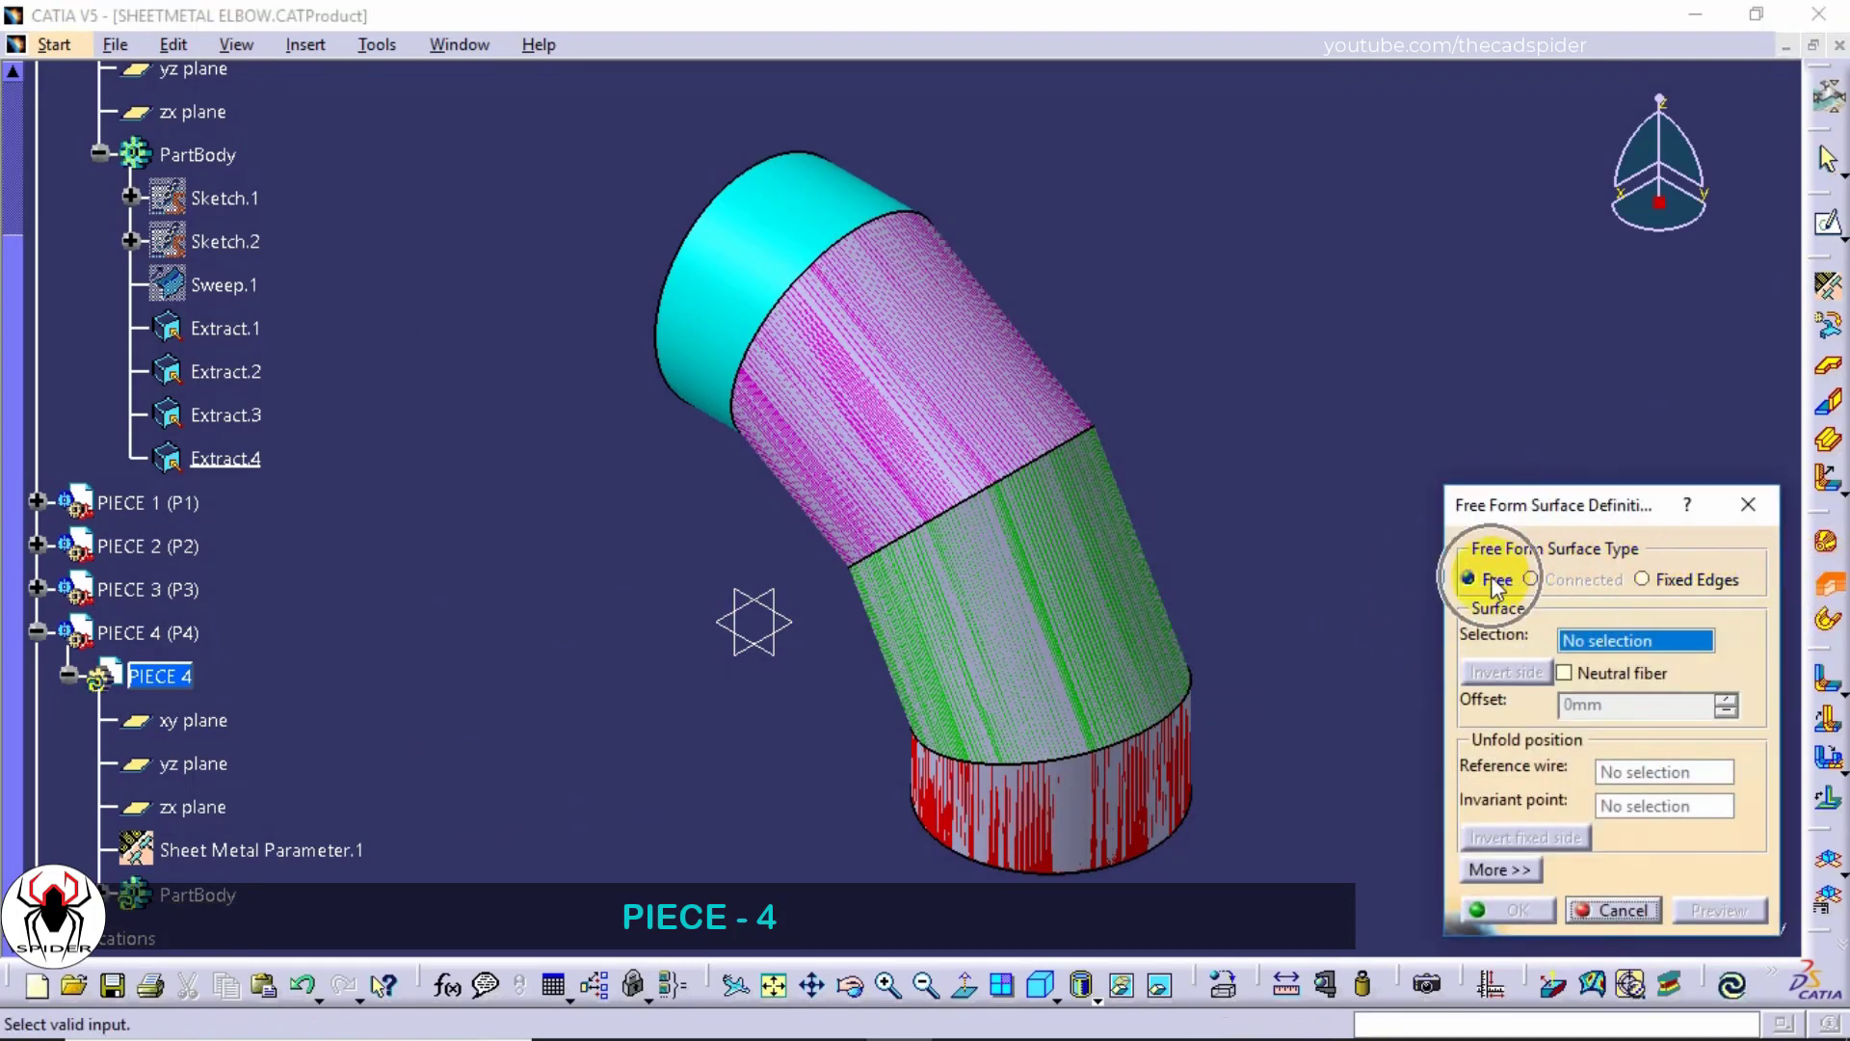
click(769, 212)
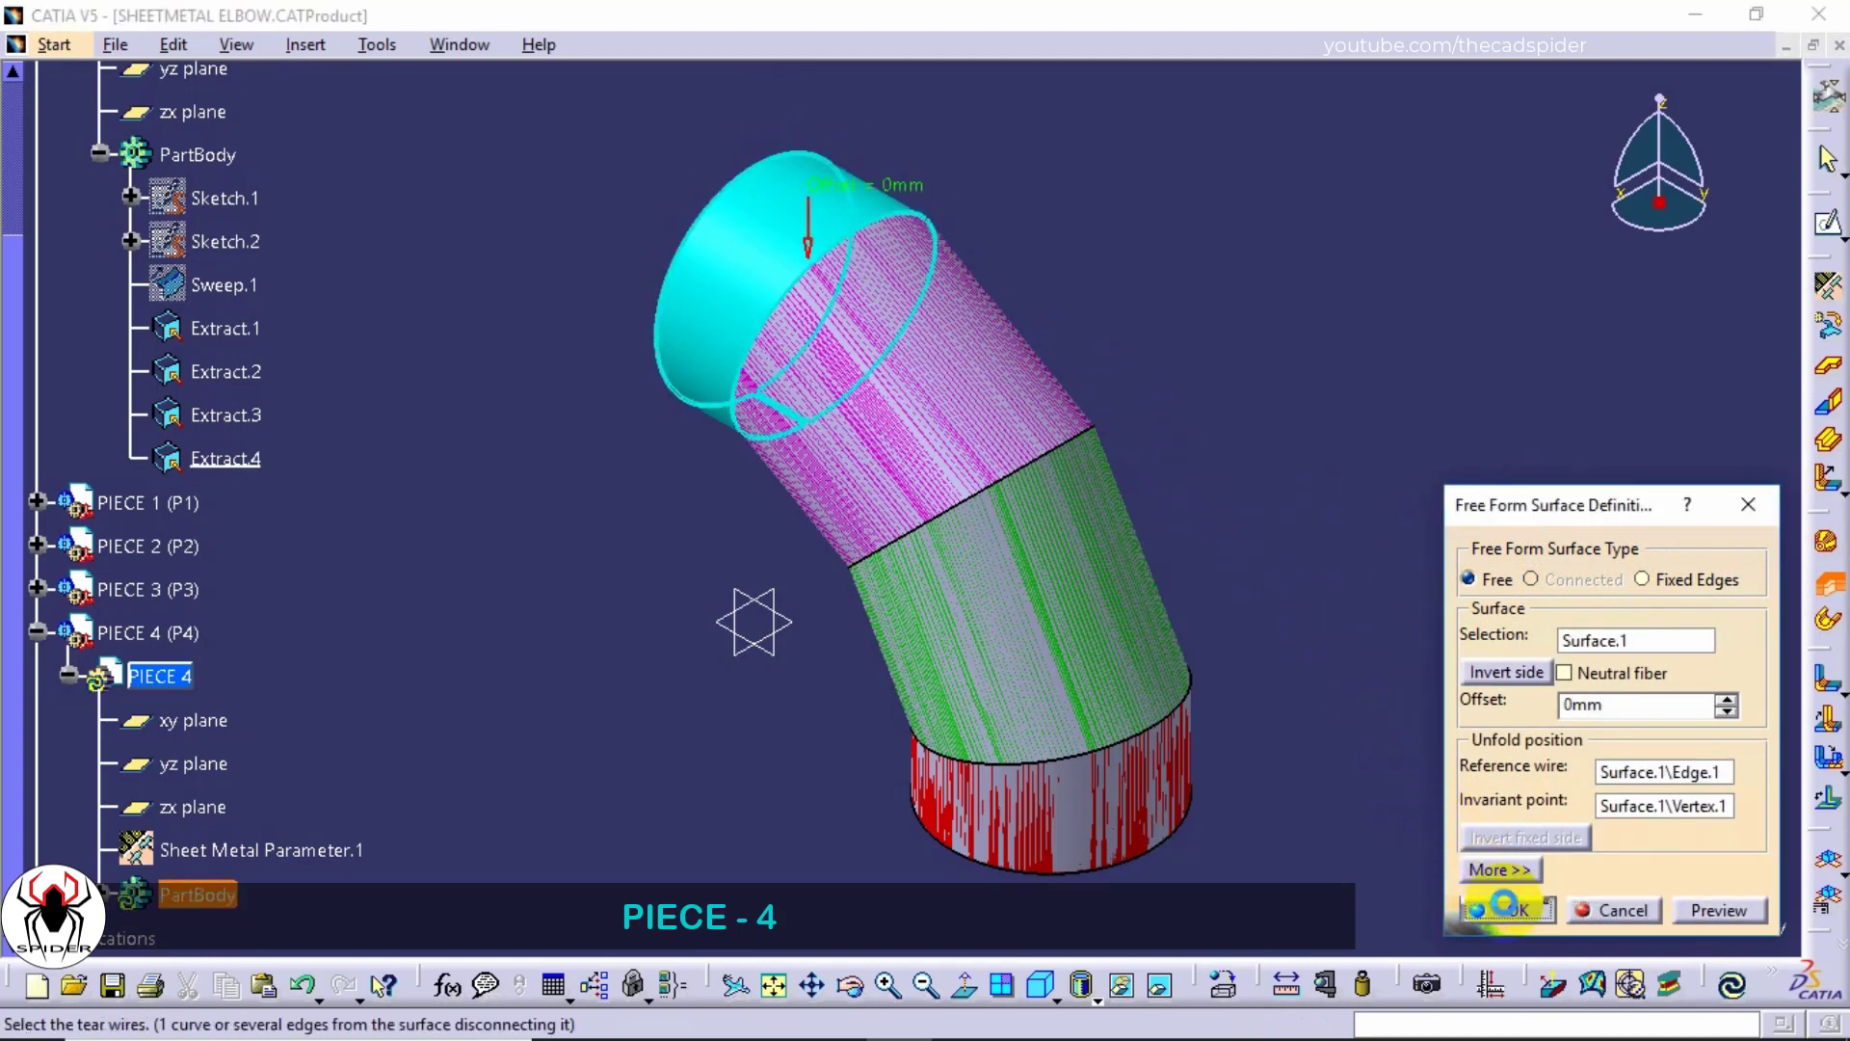
click(1503, 906)
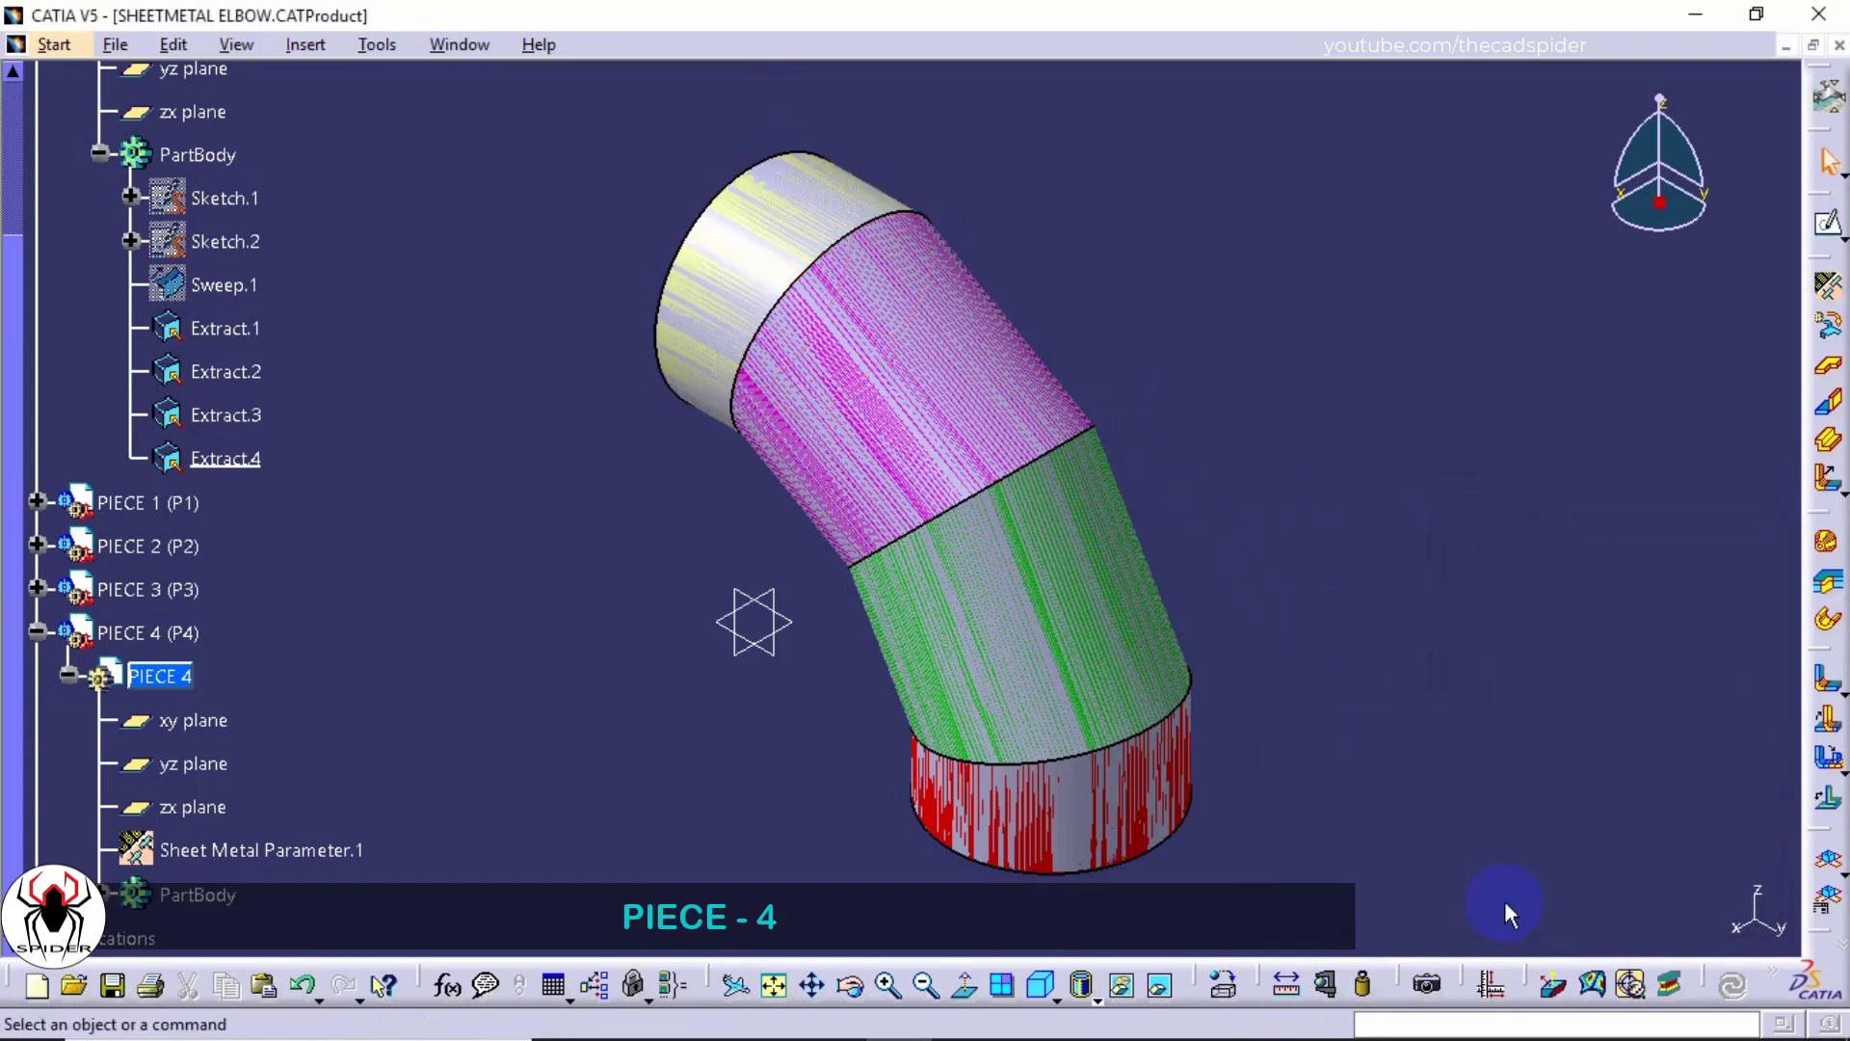
Step: Expand the PartBody of PIECE 4 and hide its Surface.1
scroll(434, 779, down, 2)
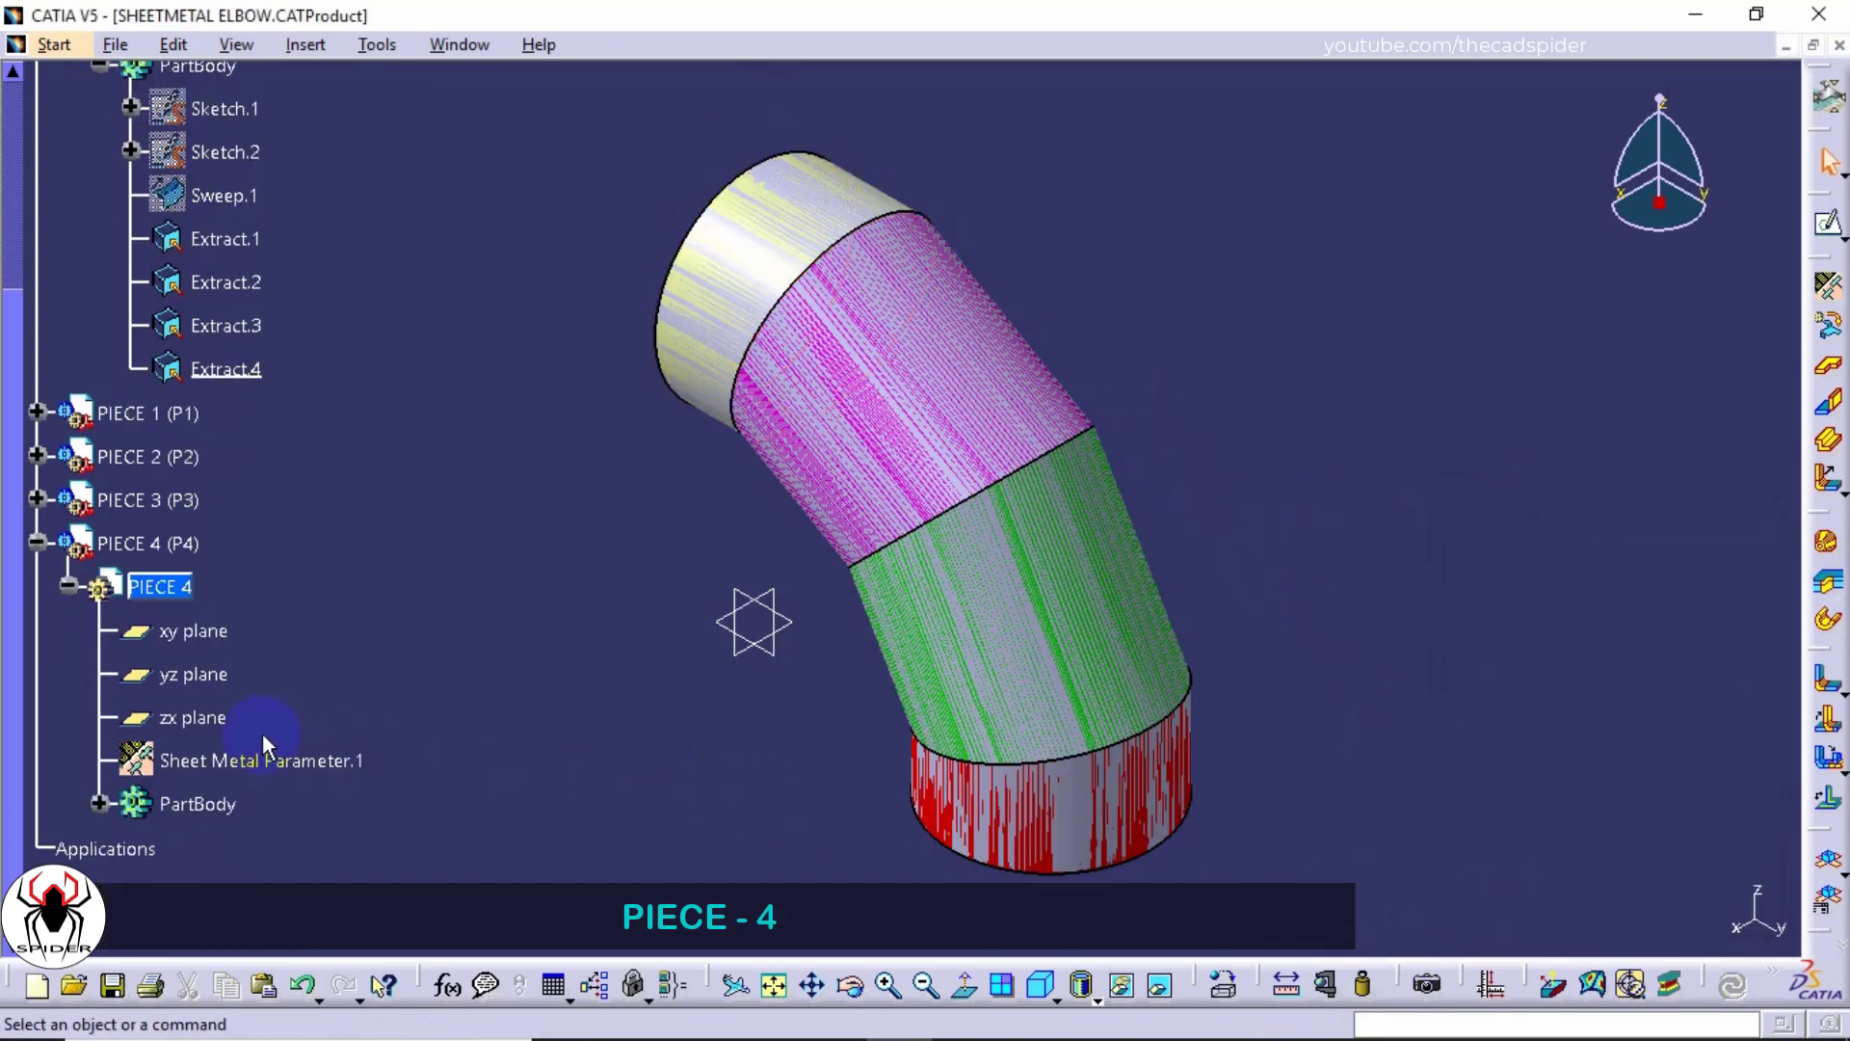
click(99, 803)
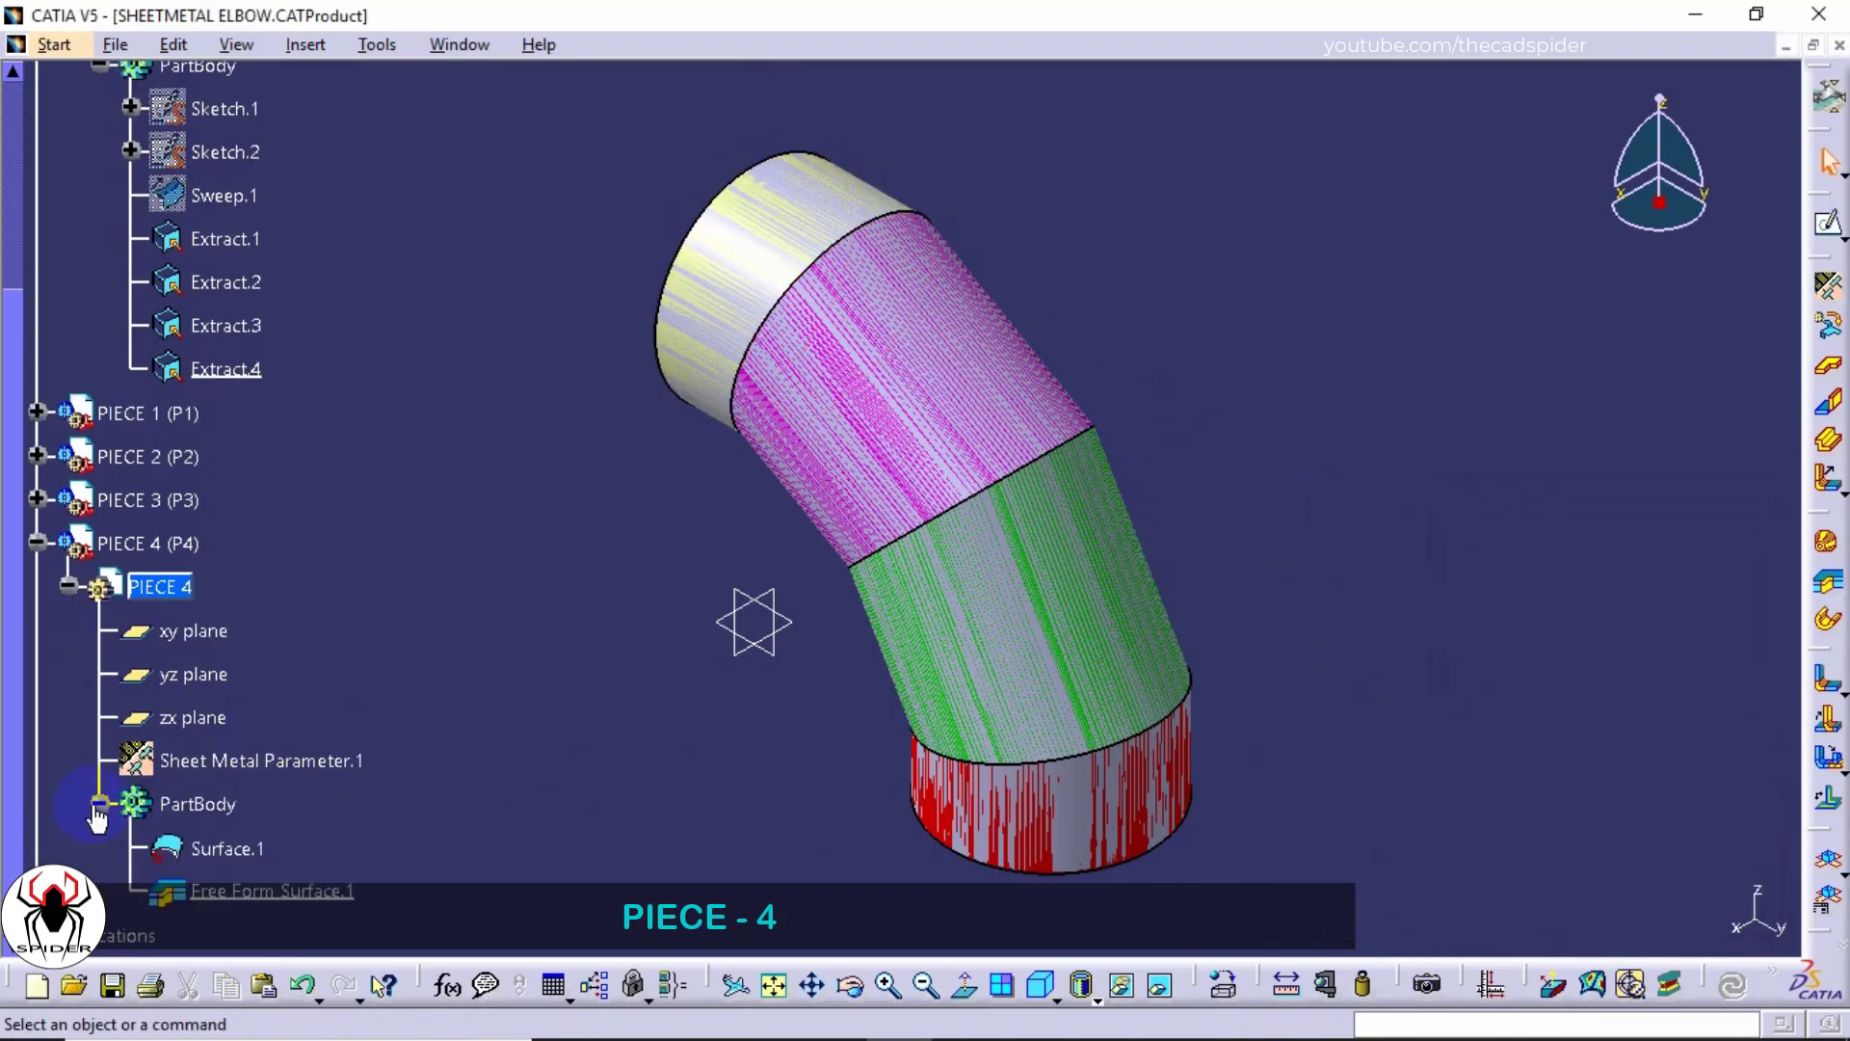
right_click(231, 853)
click(318, 373)
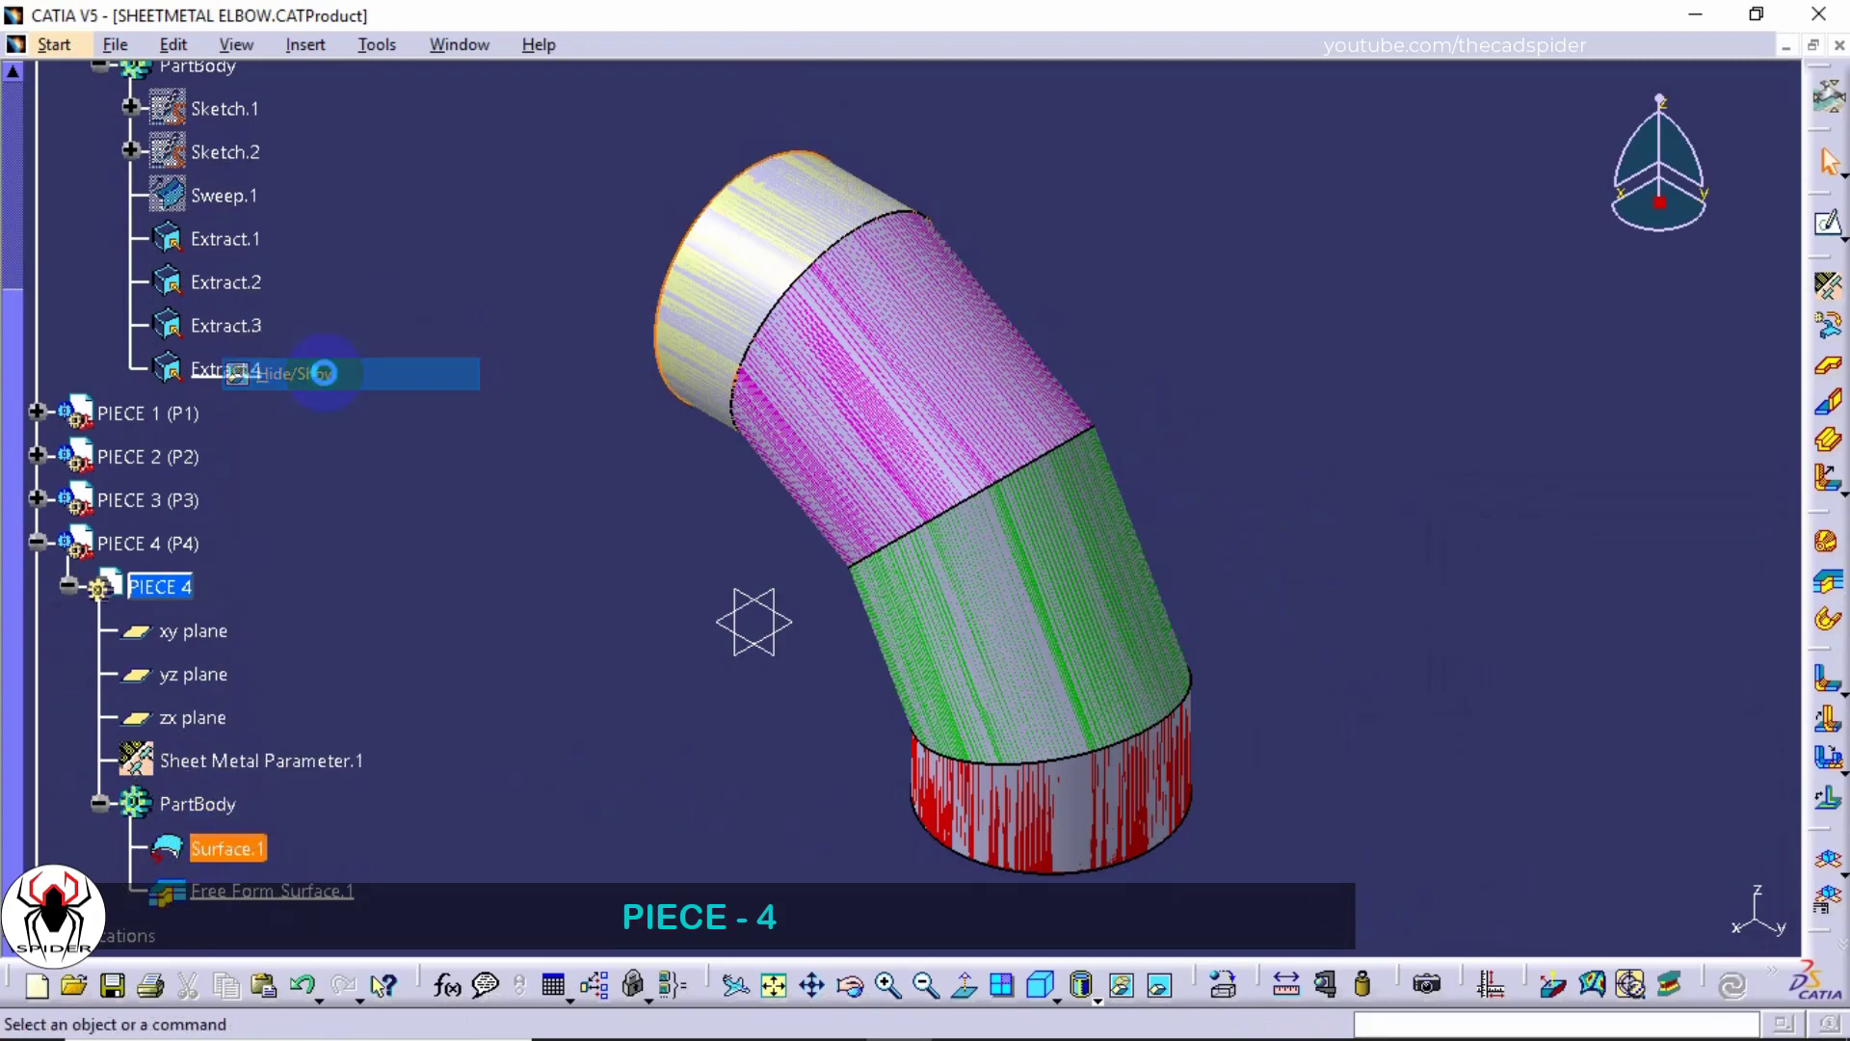
Step: Collapse the PIECE 4 and ELBOW nodes in the specification tree
click(37, 542)
scroll(165, 590, up, 5)
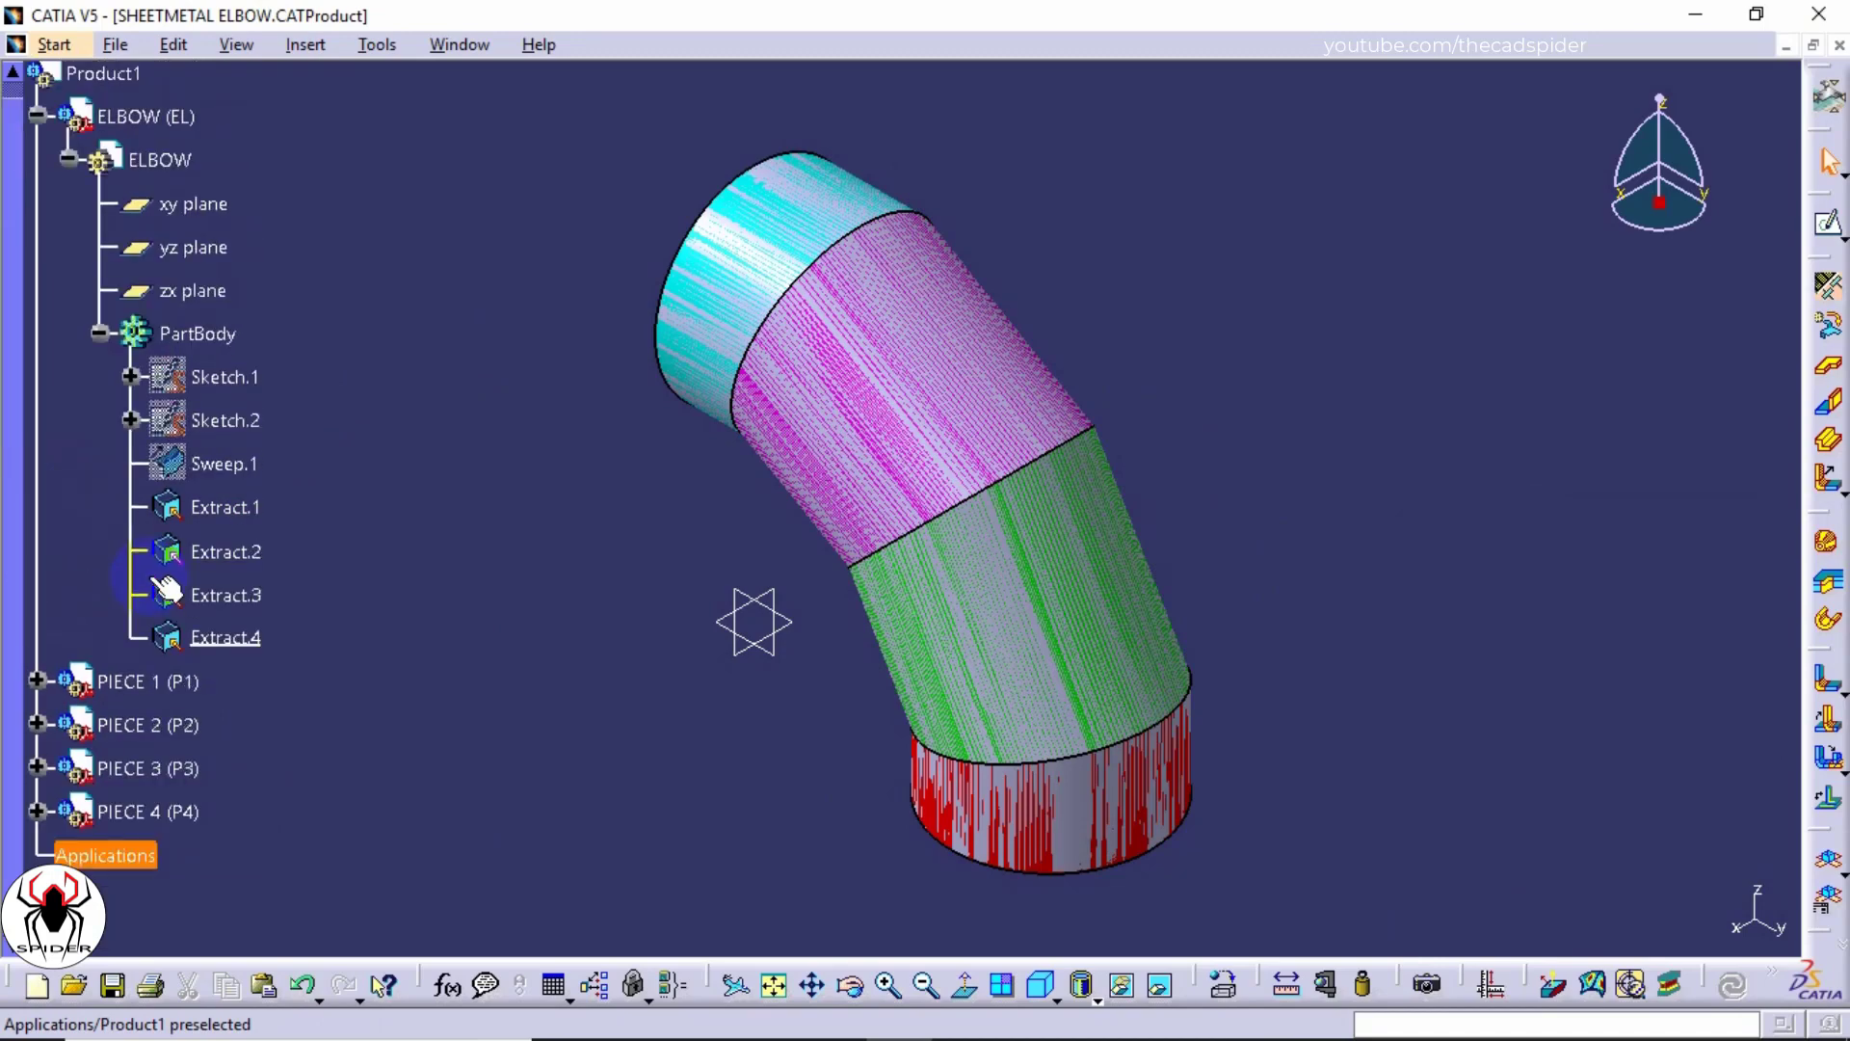
scroll(166, 590, up, 2)
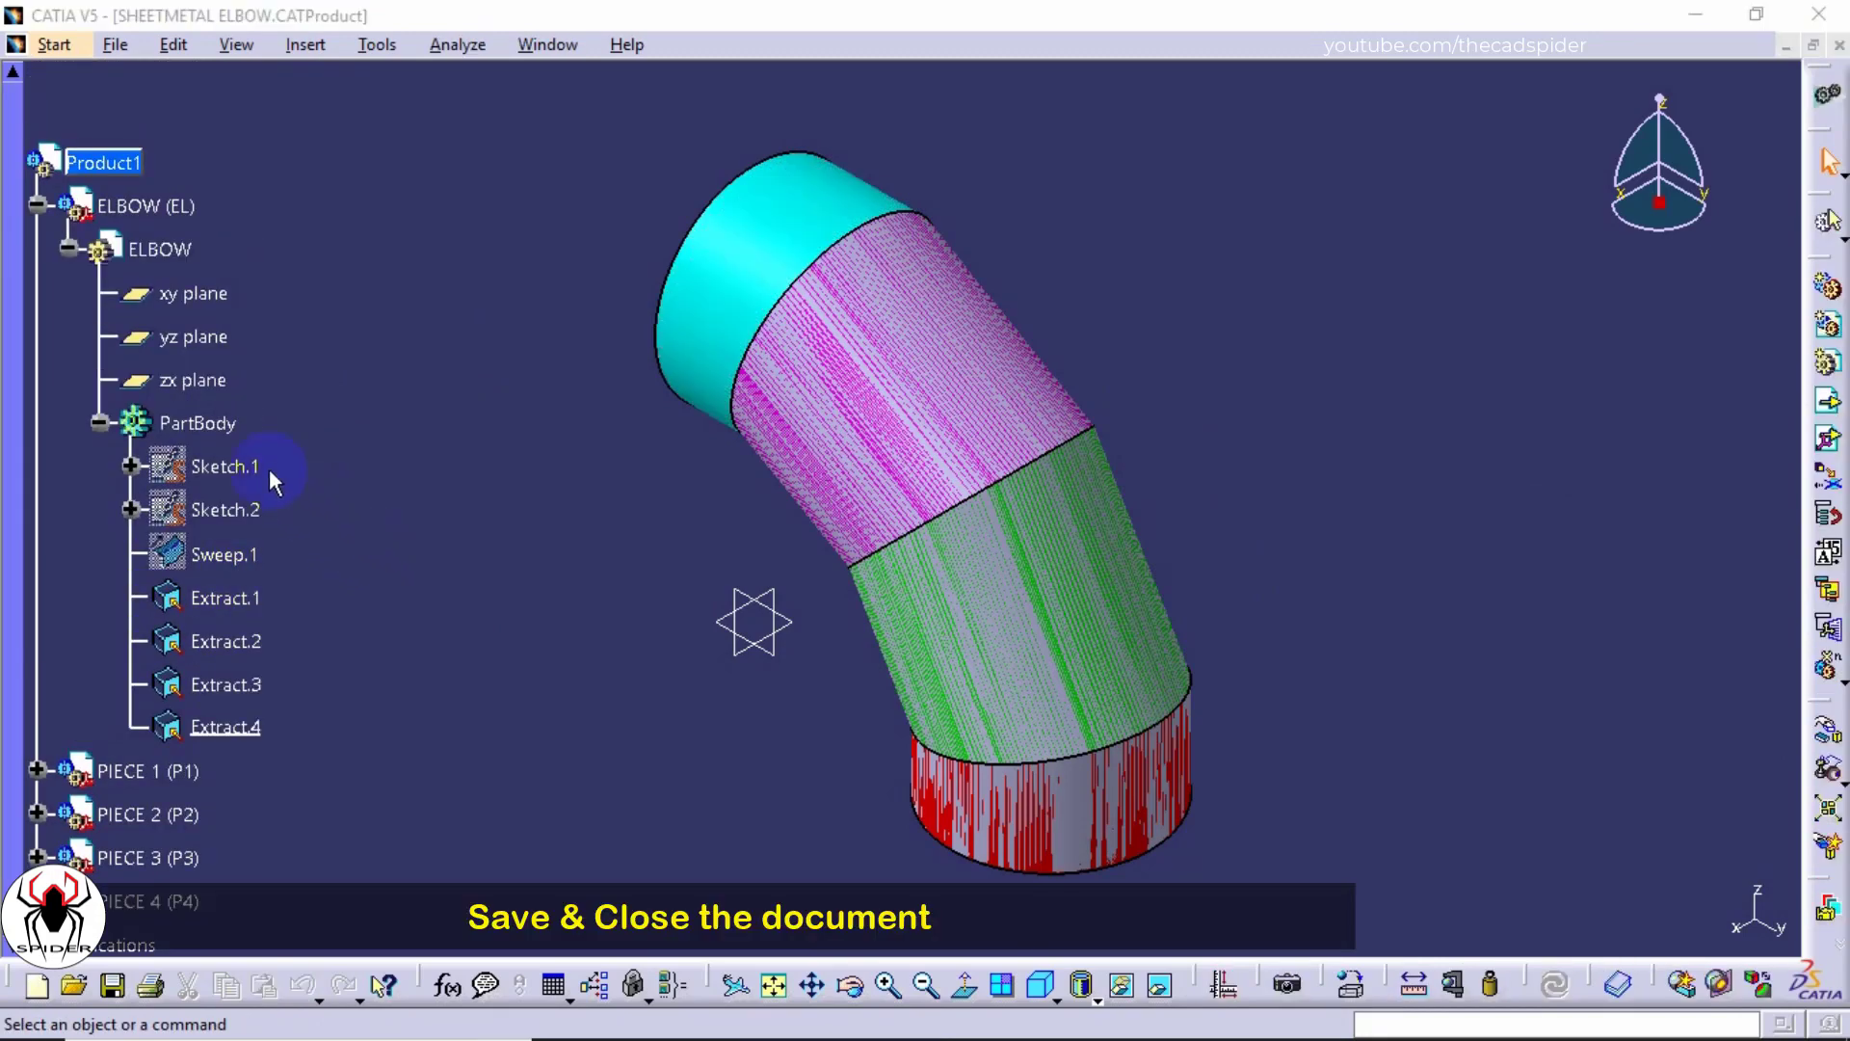
click(37, 205)
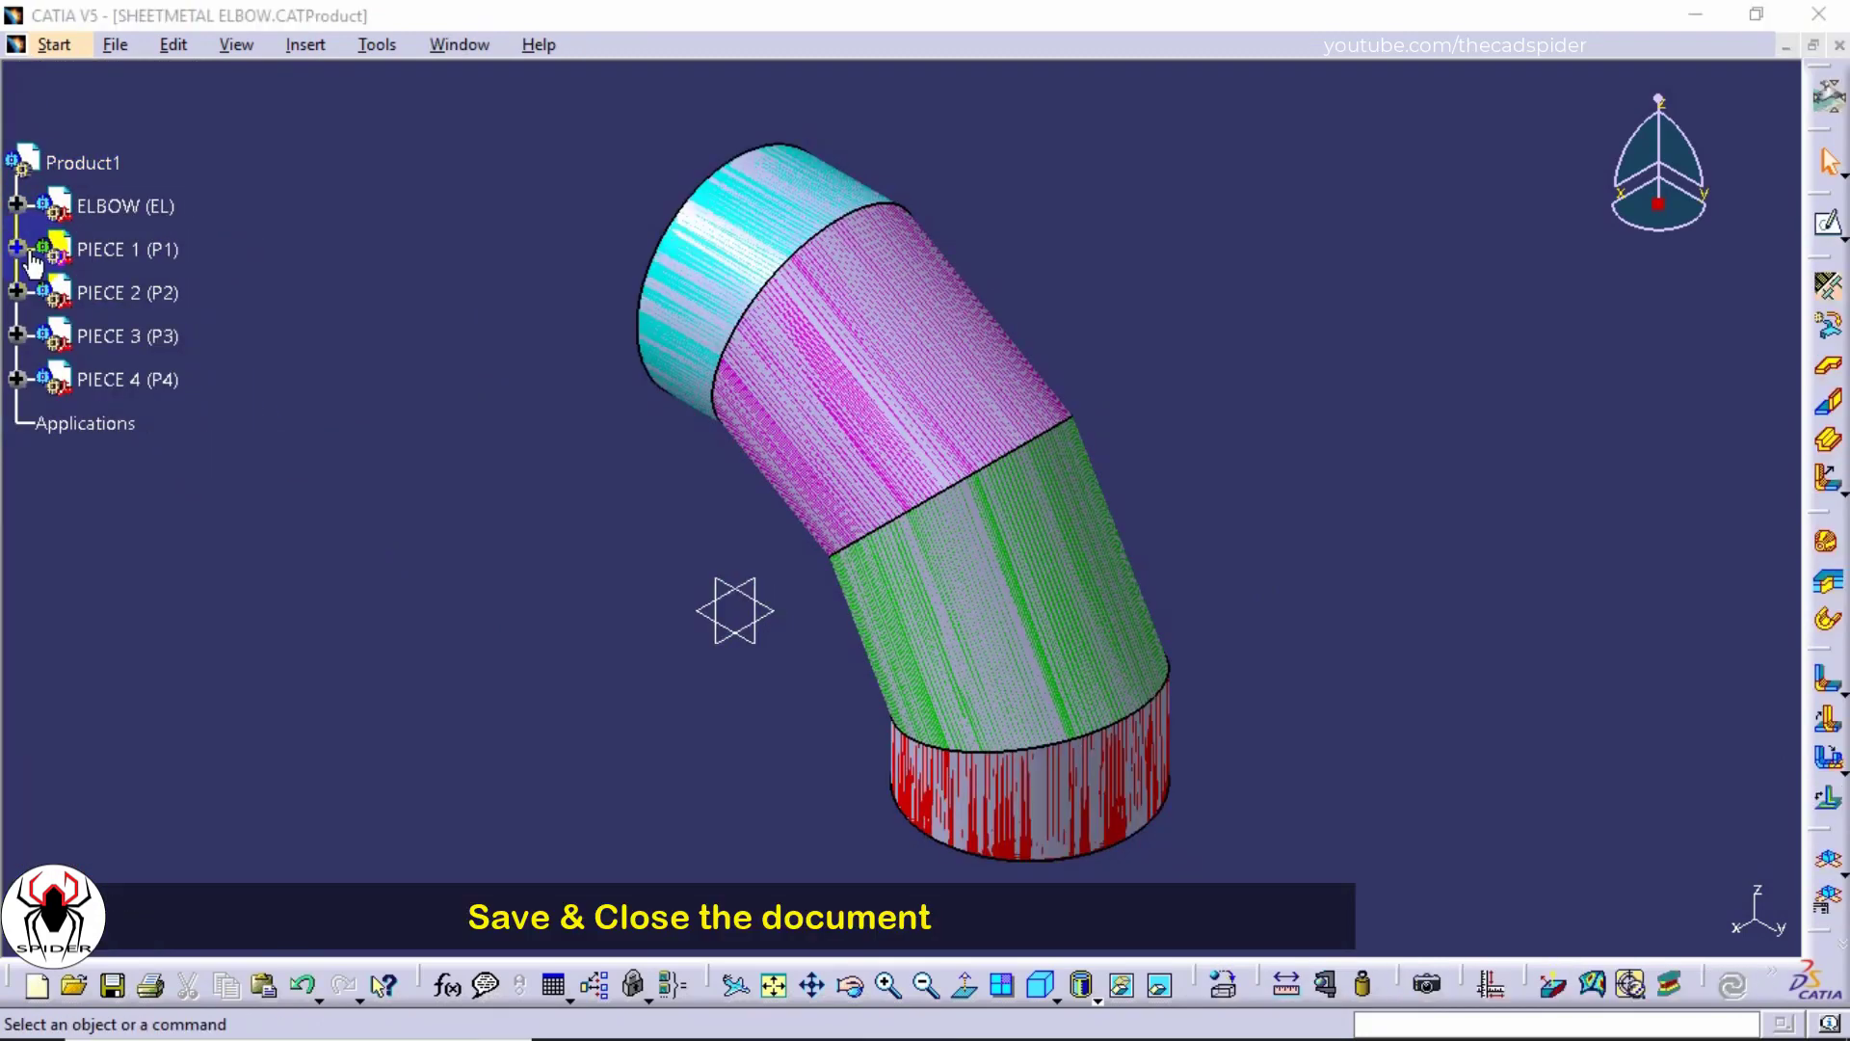
Step: Close the SHEETMETAL ELBOW assembly and open the PIECE 1 part from the SHEETMETAL folder on the Desktop
click(1838, 46)
click(983, 604)
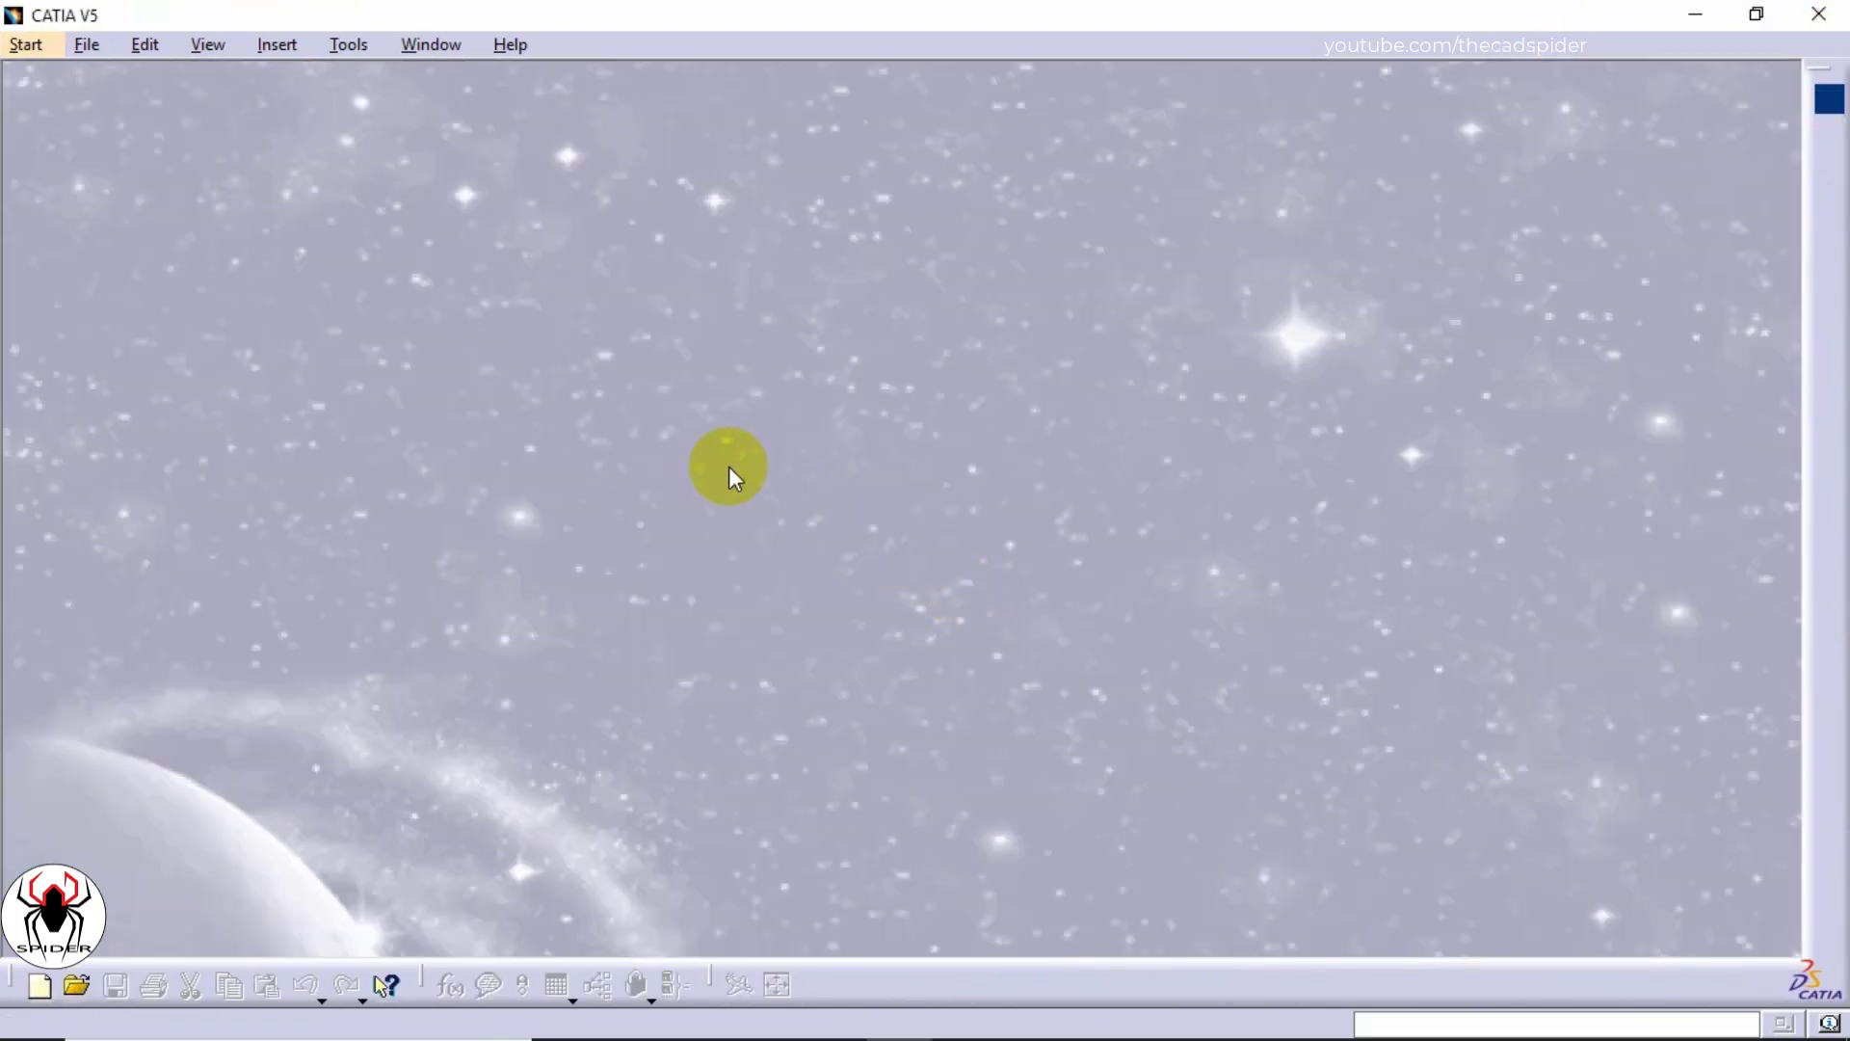
click(81, 48)
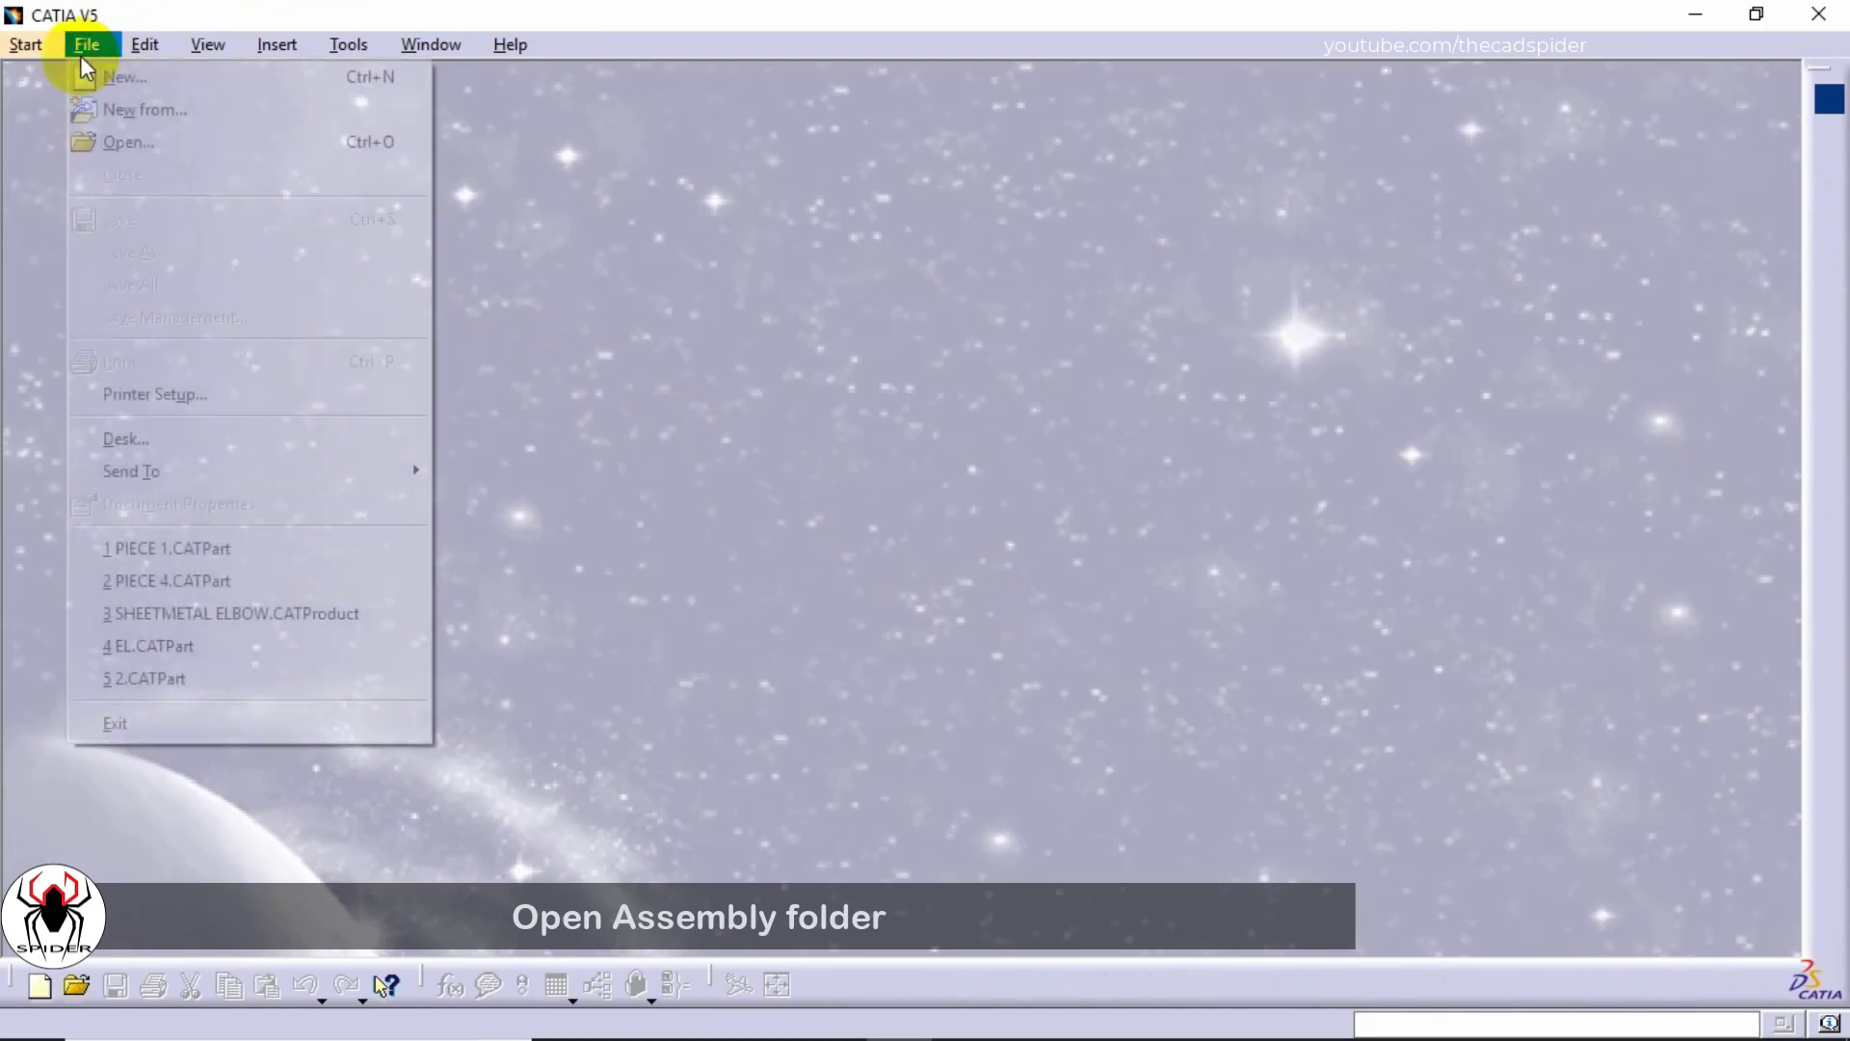
click(132, 145)
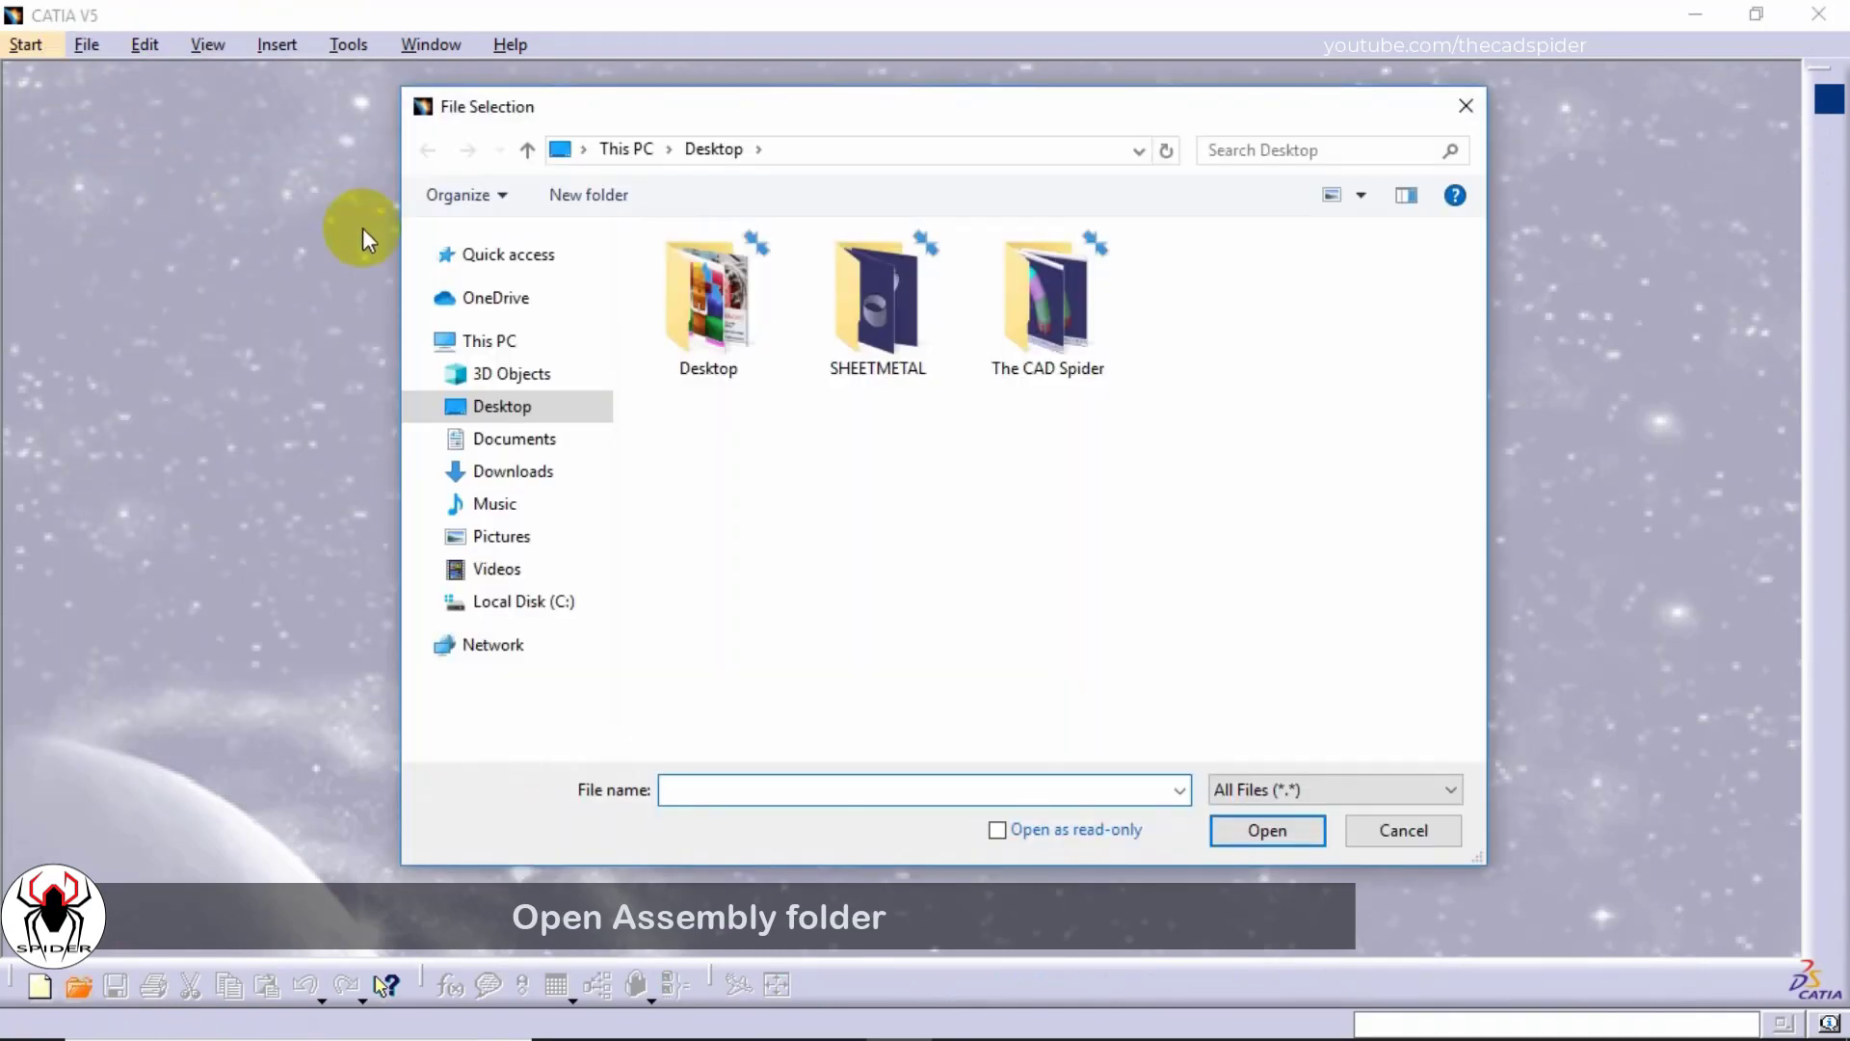
double_click(876, 351)
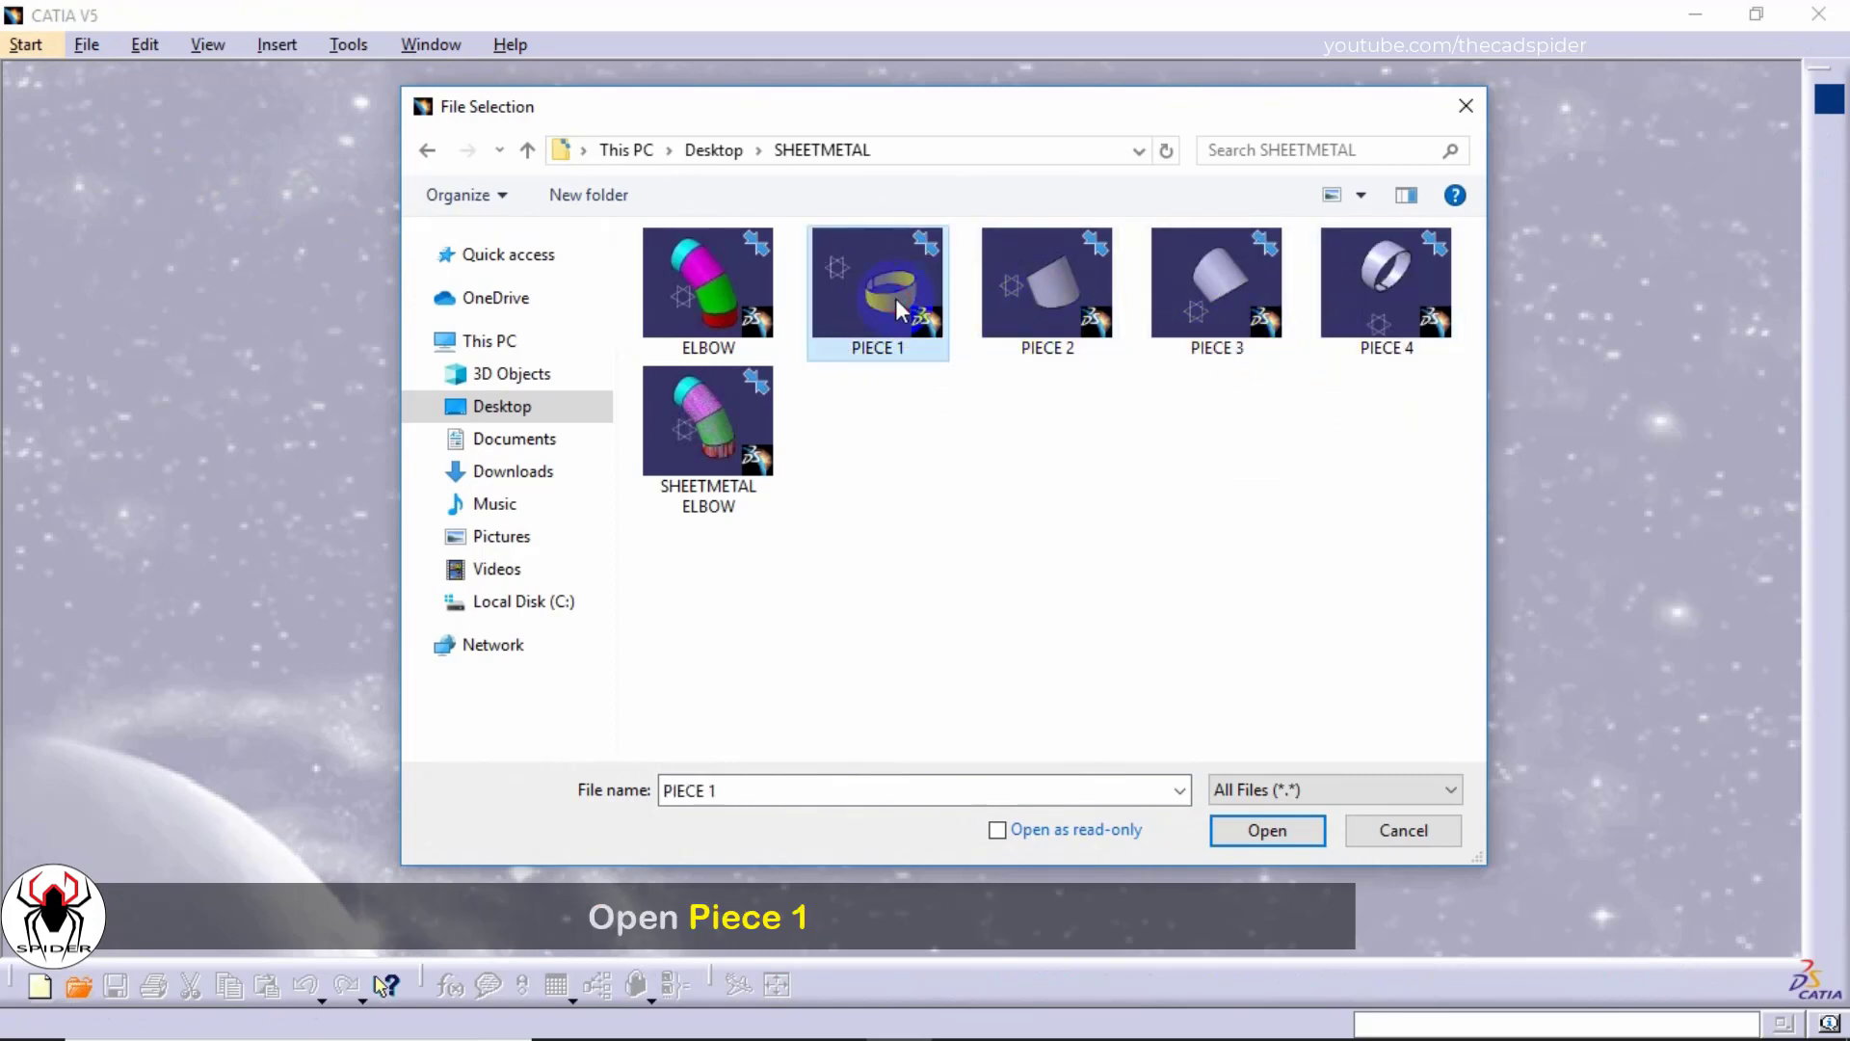
click(1253, 829)
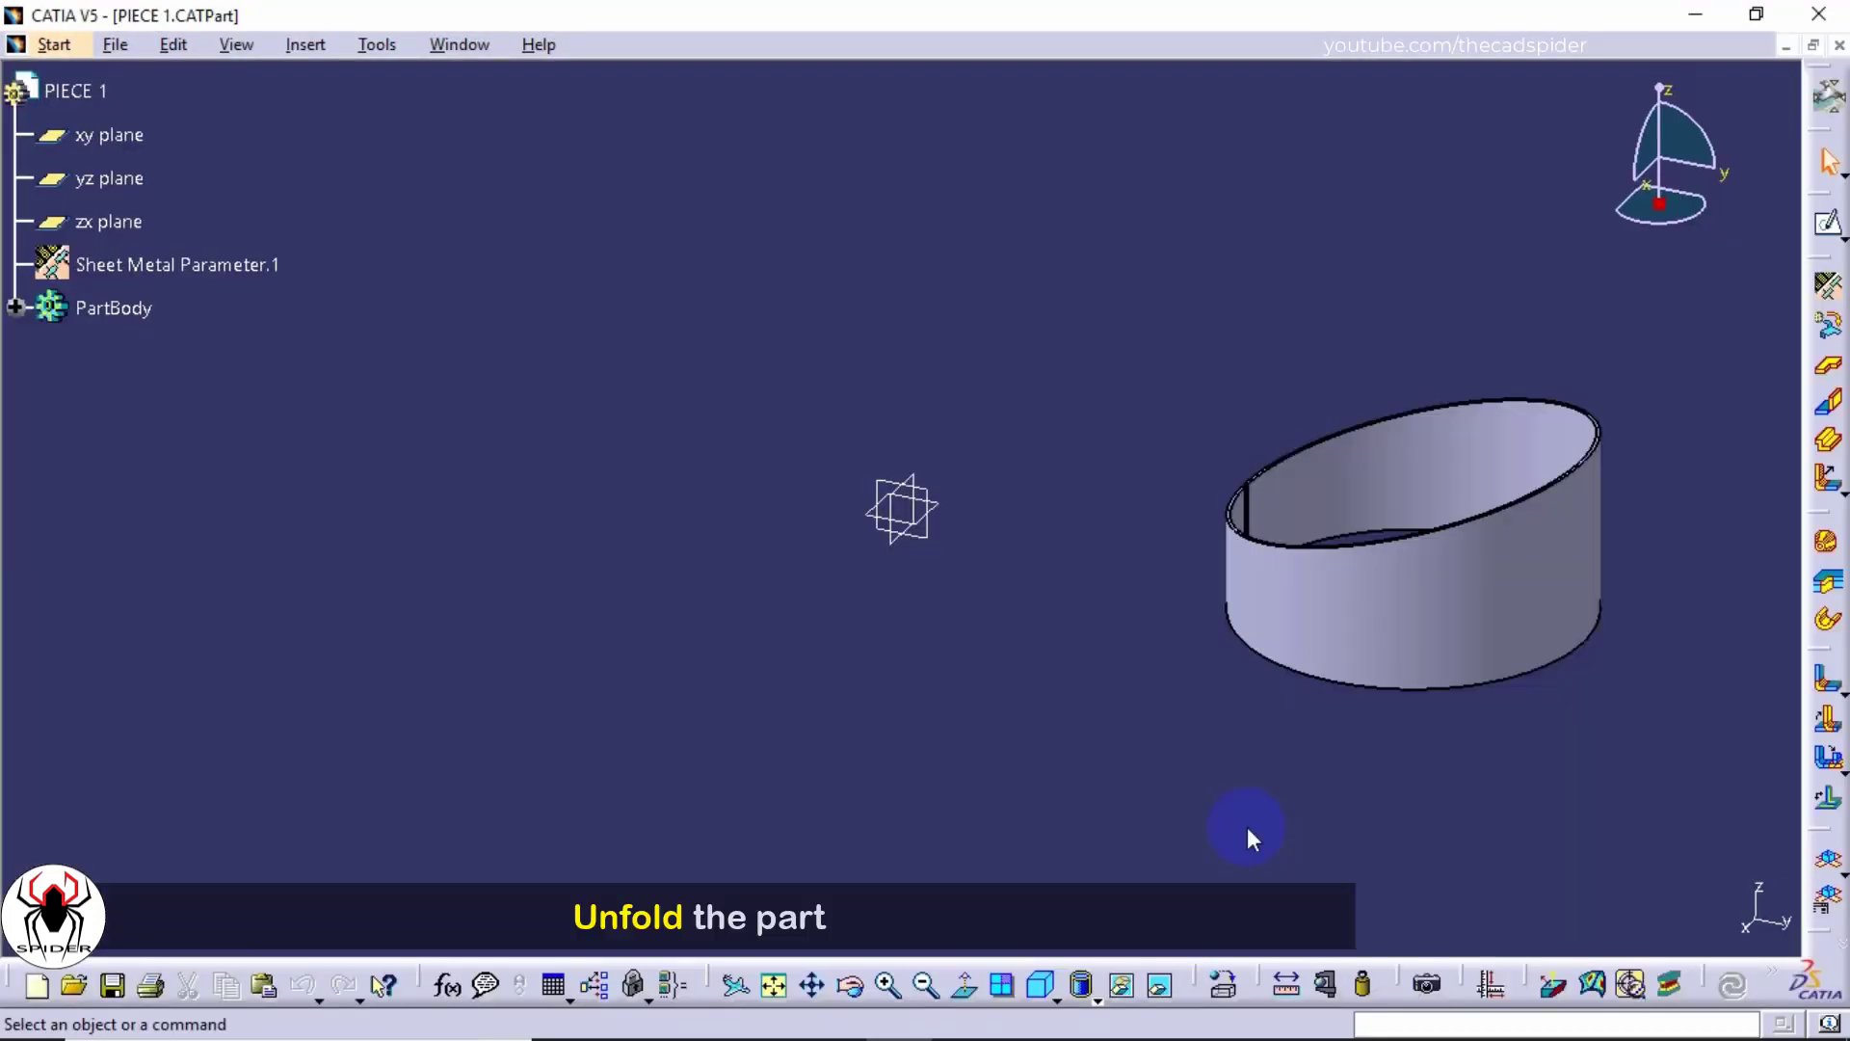
Step: Unfold the PIECE 1 sheet metal part into its flat view and show the whole flat pattern face-on
click(318, 46)
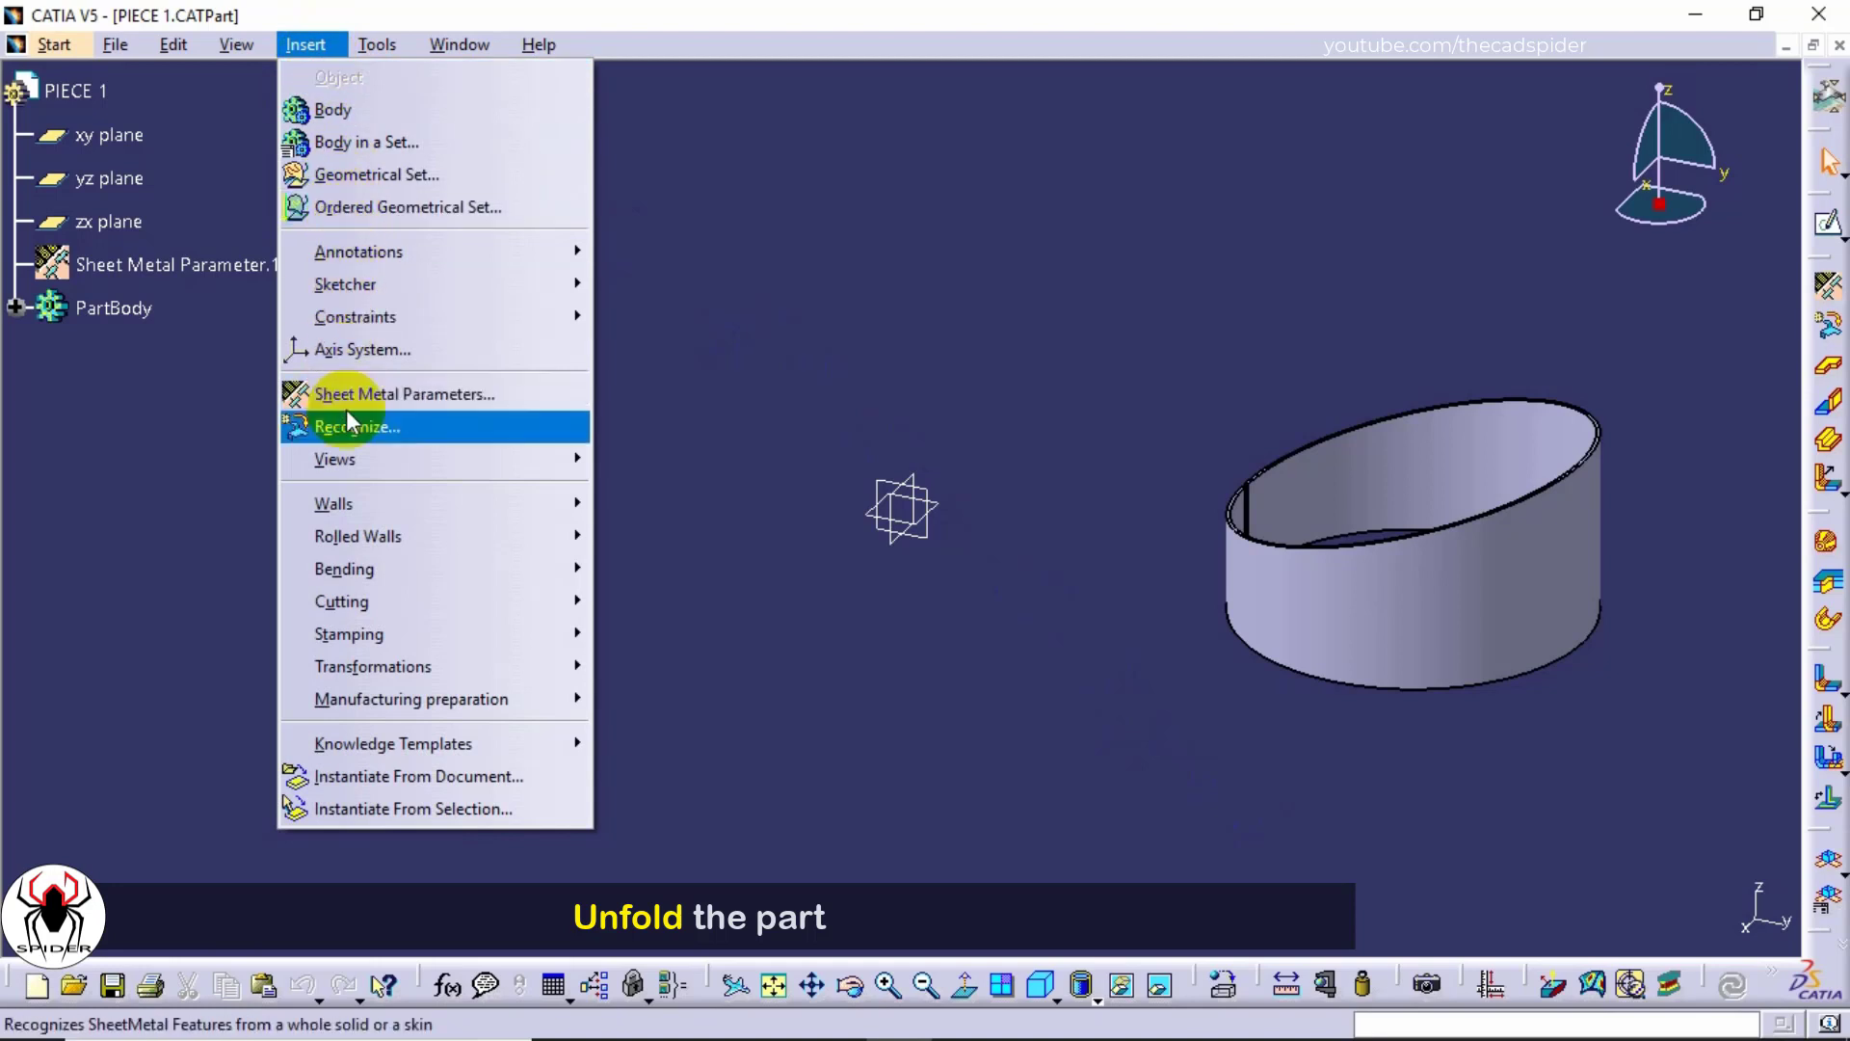
mouse_move(466, 461)
click(654, 459)
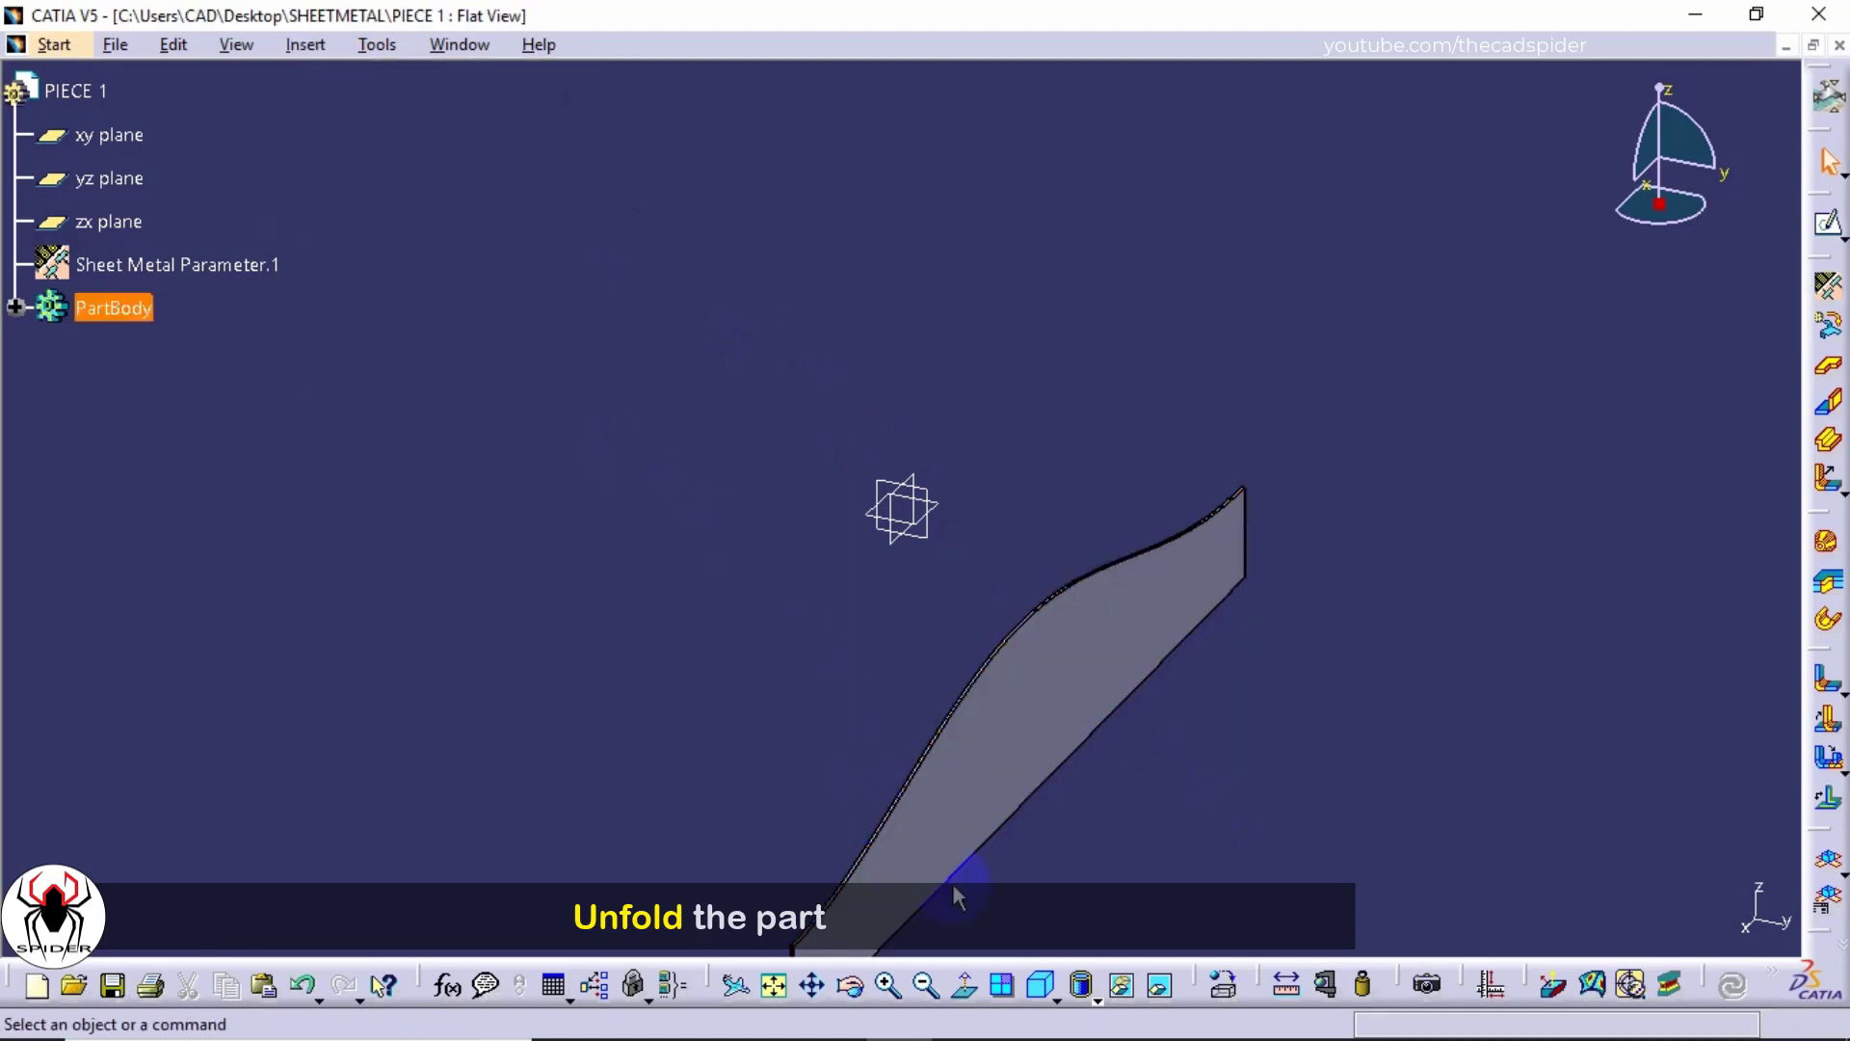
click(772, 987)
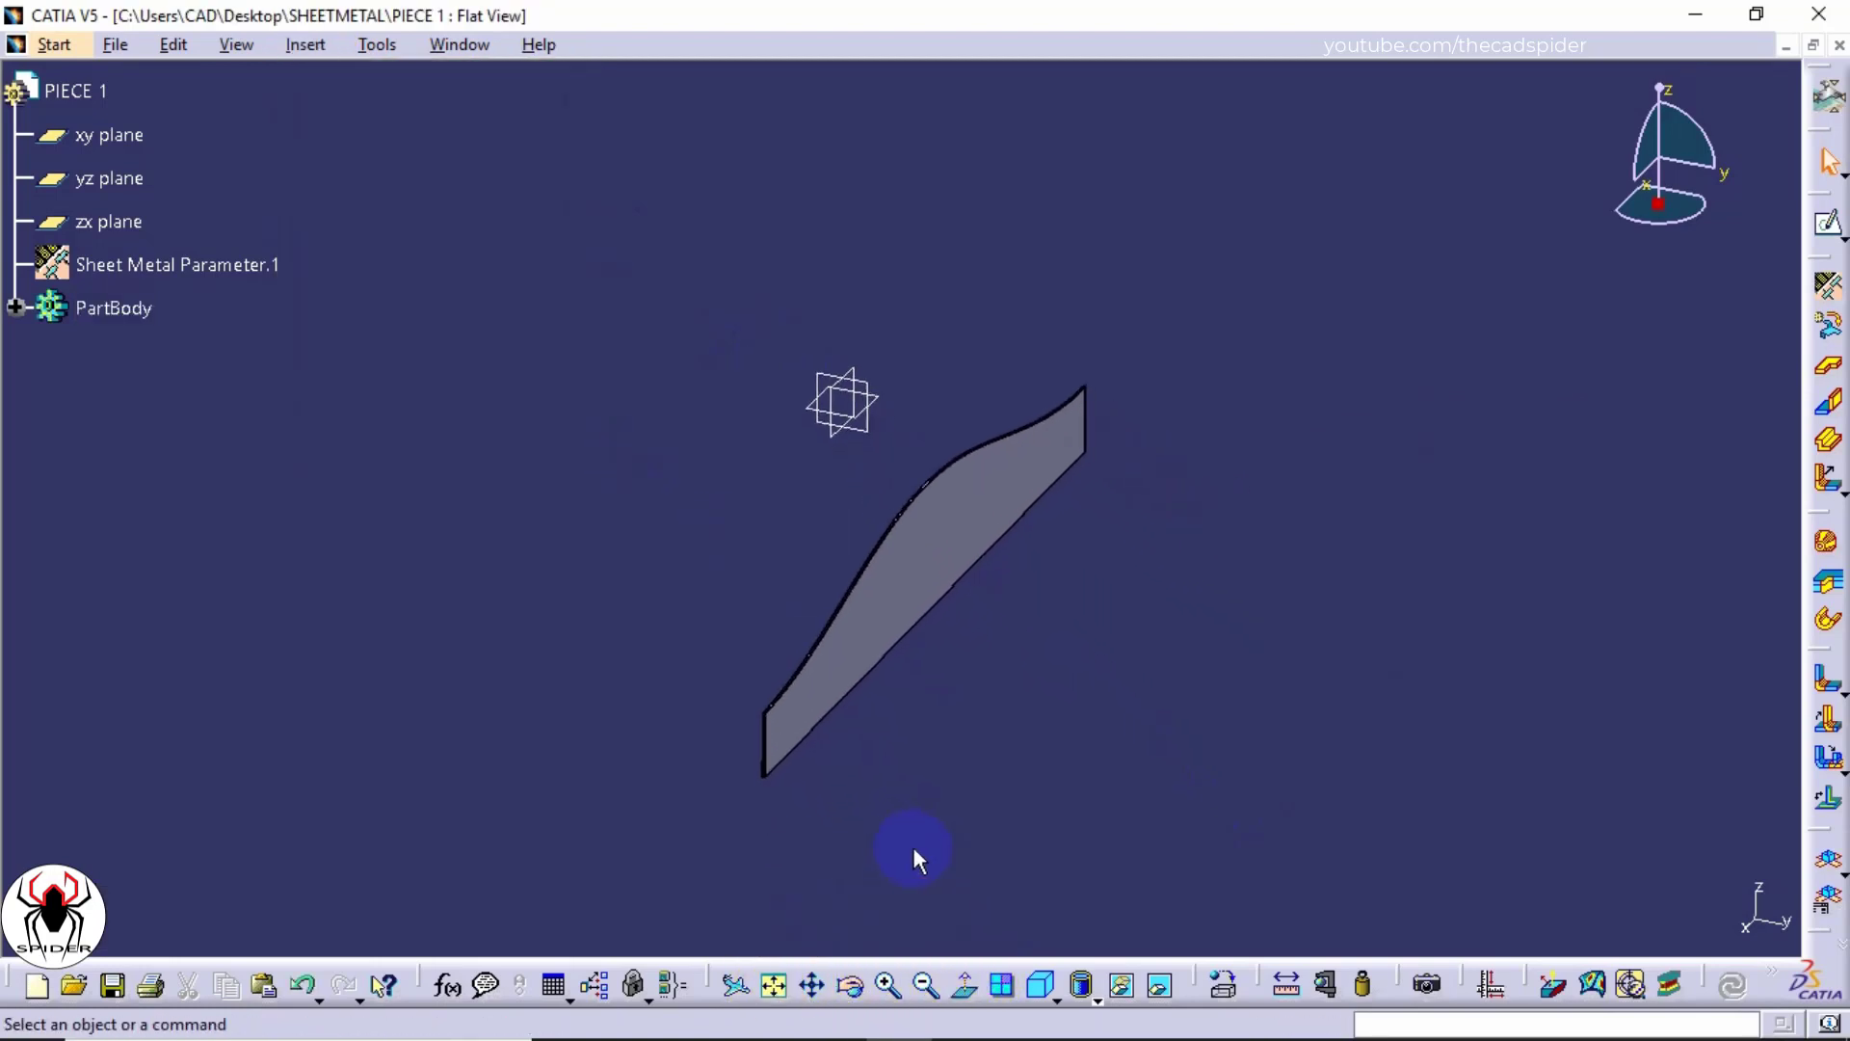
middle_drag(916, 855, 553, 609)
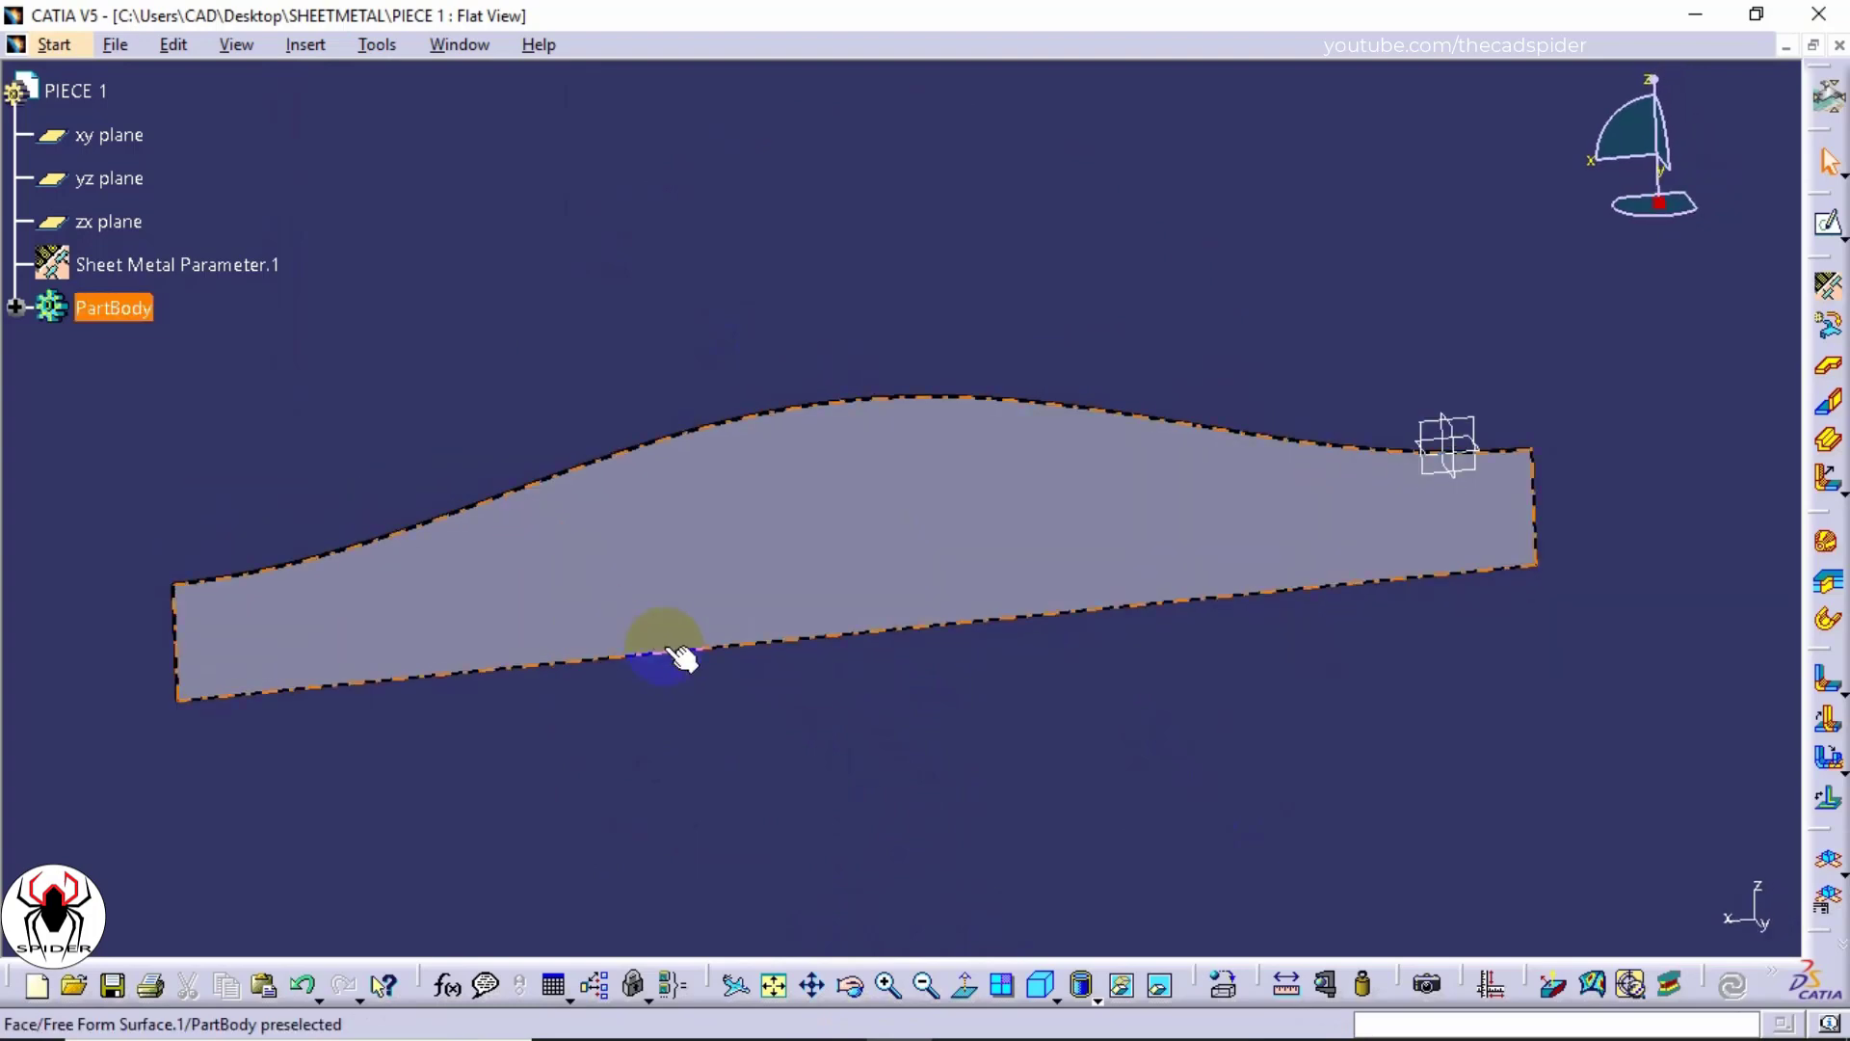